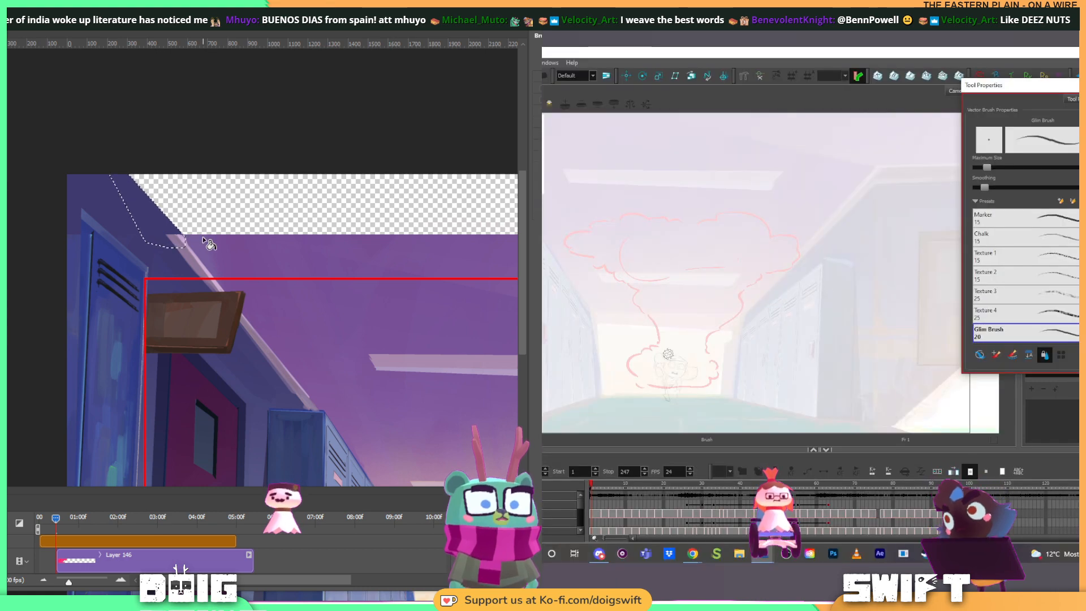
Step: Undo the dark fill, fill the selected wedge beside the ceiling with the pale trim colour sampled from its edge, and deselect
key("ctrl+z")
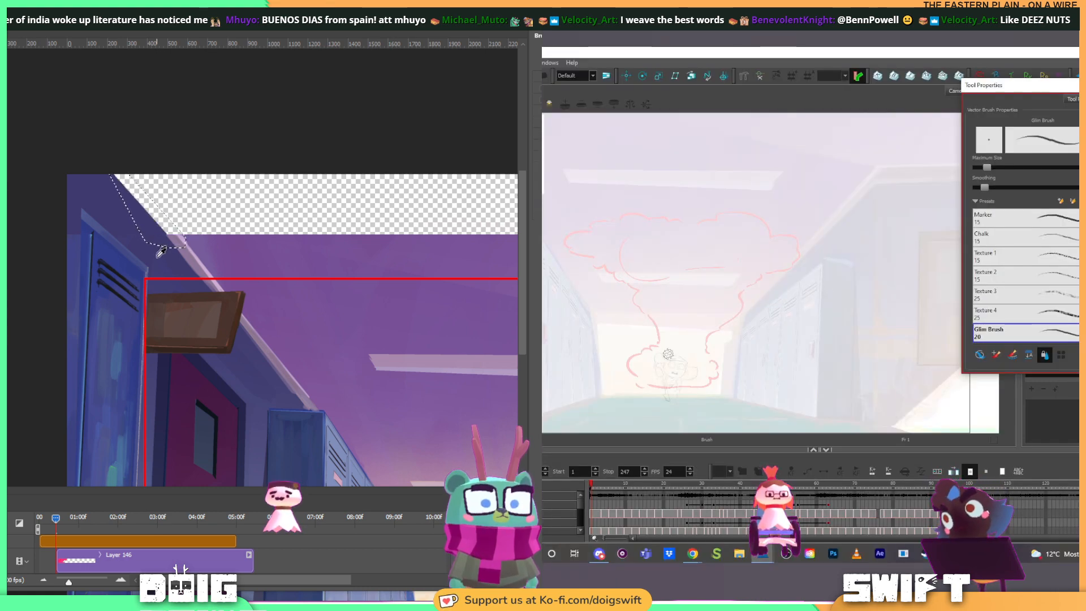
left_click(188, 248)
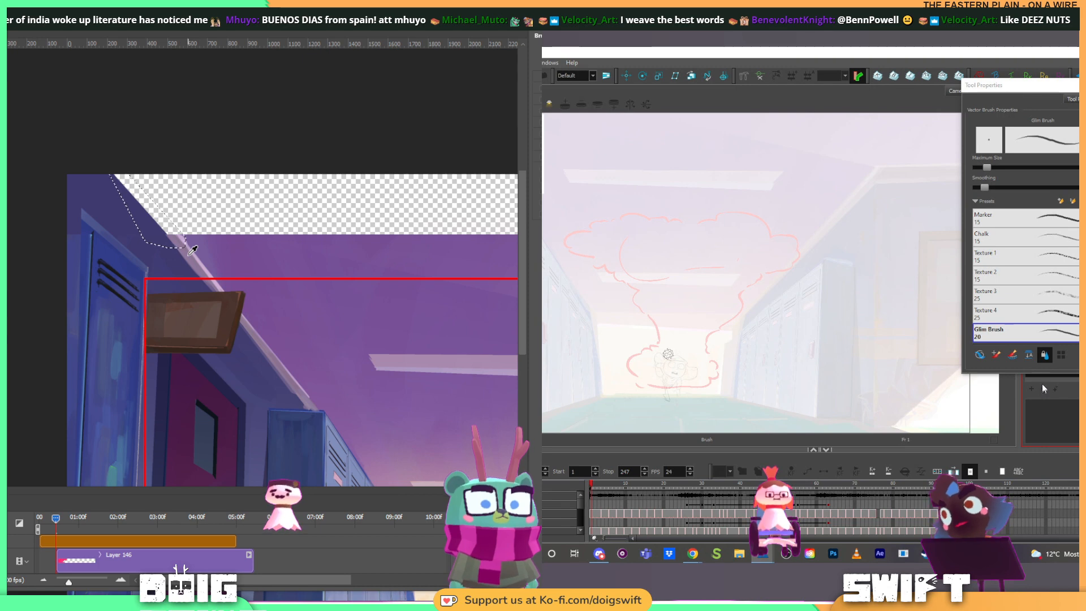
left_click(163, 222)
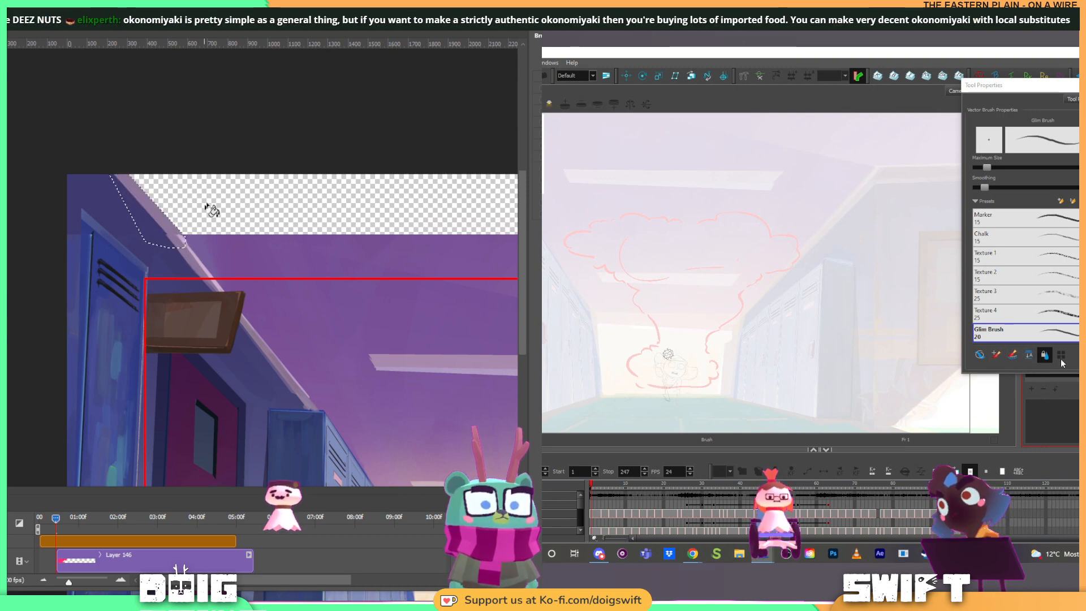
key("ctrl+d")
Step: Lasso the empty strip above the ceiling across the whole panorama, from the pale trim to the red doorway wall
key("l")
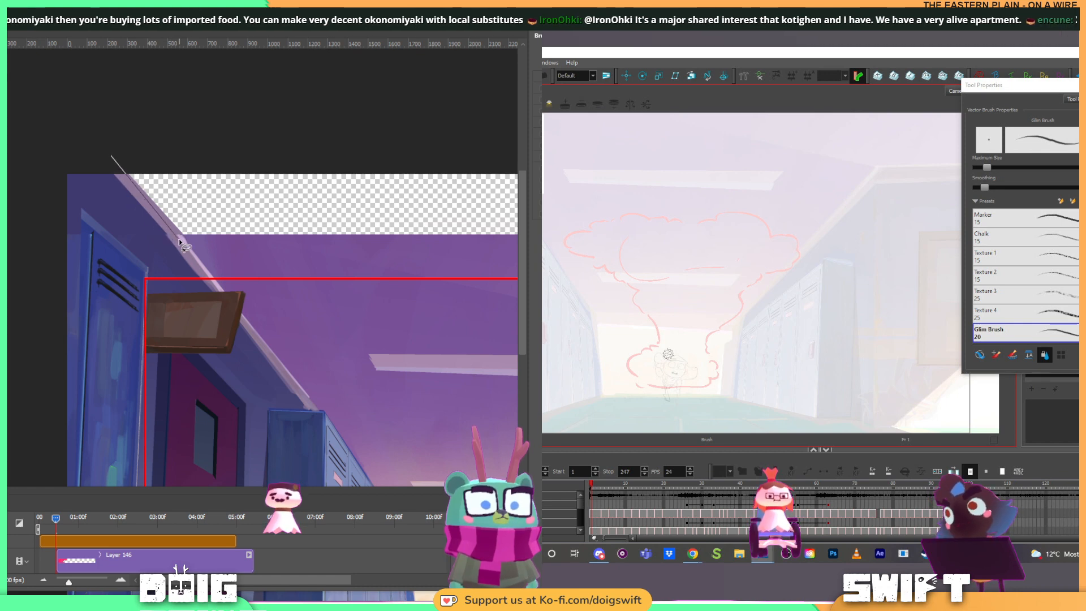
scroll(165, 227, "right", 10)
scroll(262, 330, "right", 18)
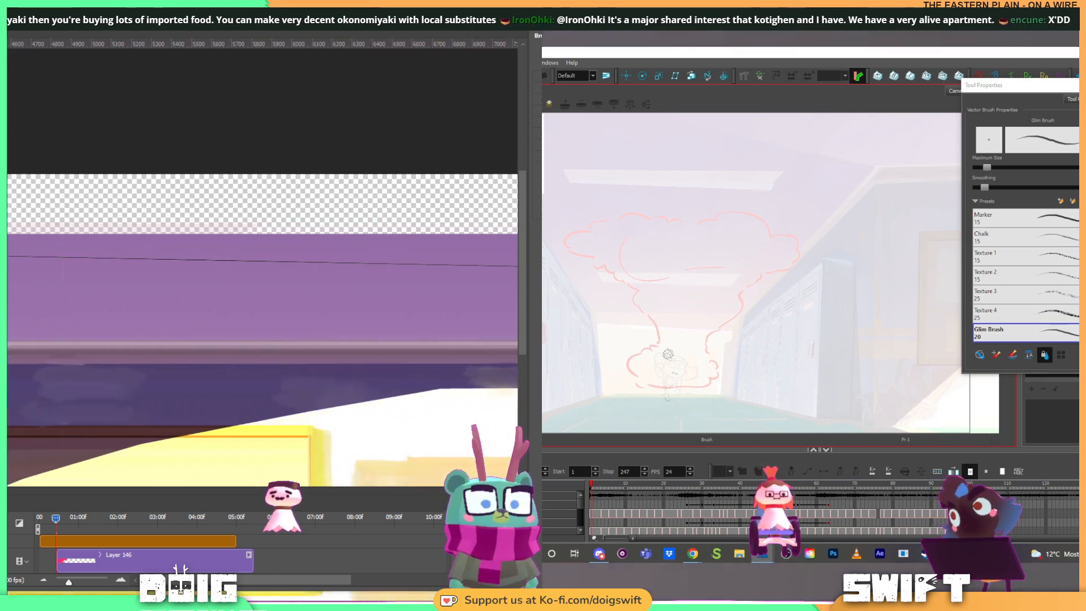
scroll(261, 331, "right", 18)
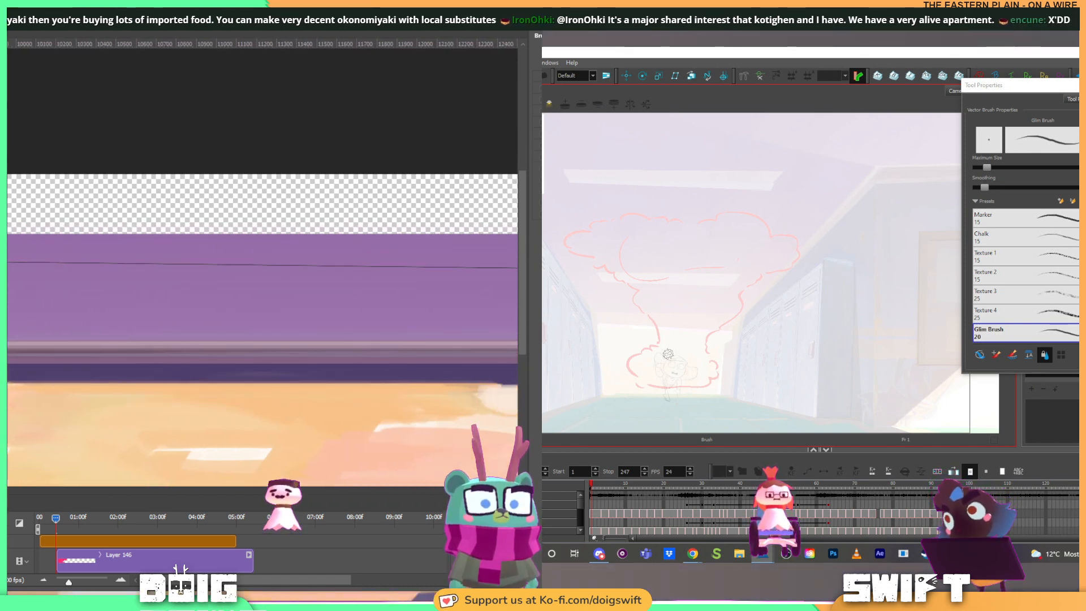
scroll(206, 257, "right", 2)
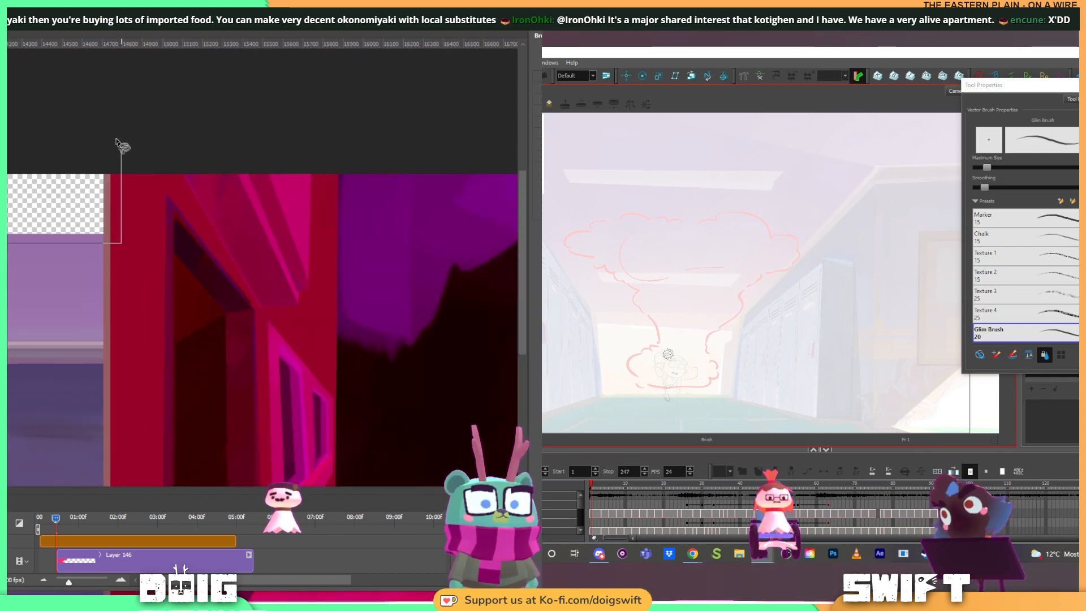
scroll(121, 151, "left", 9)
scroll(261, 331, "left", 20)
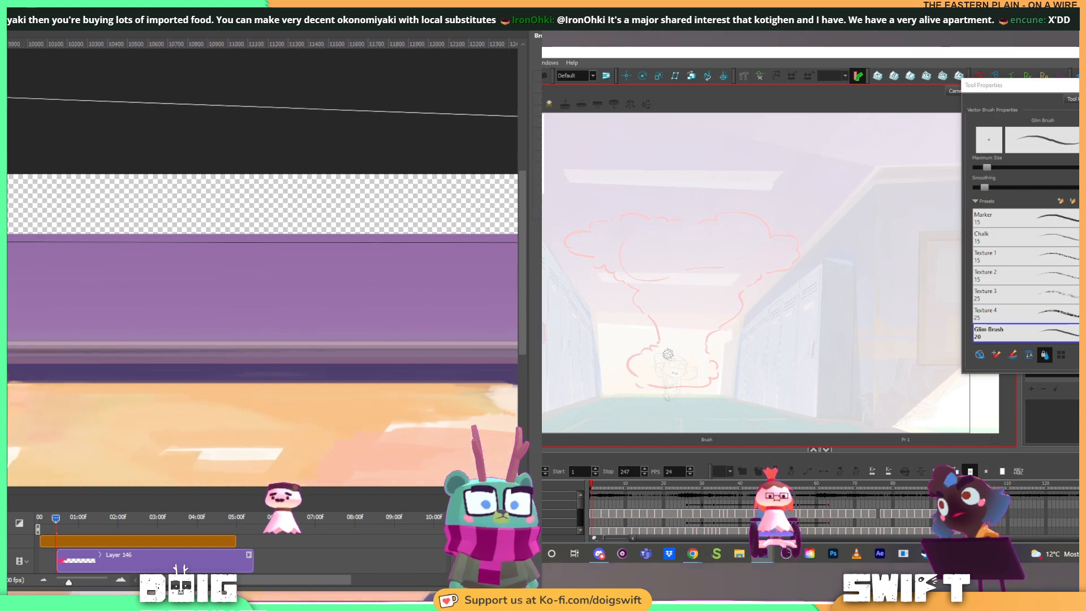
scroll(262, 266, "left", 20)
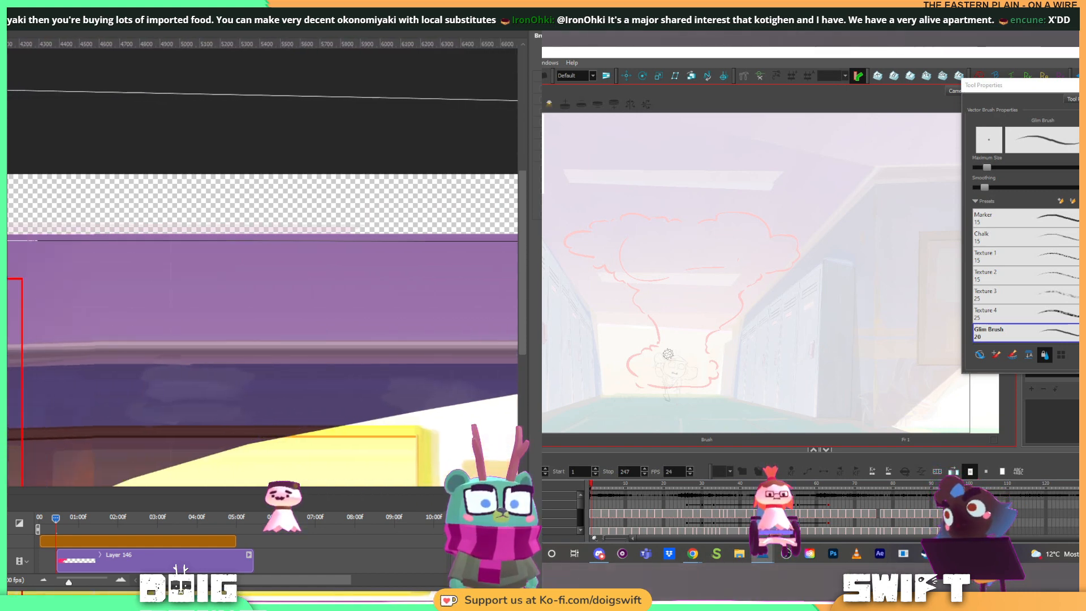
scroll(261, 328, "left", 8)
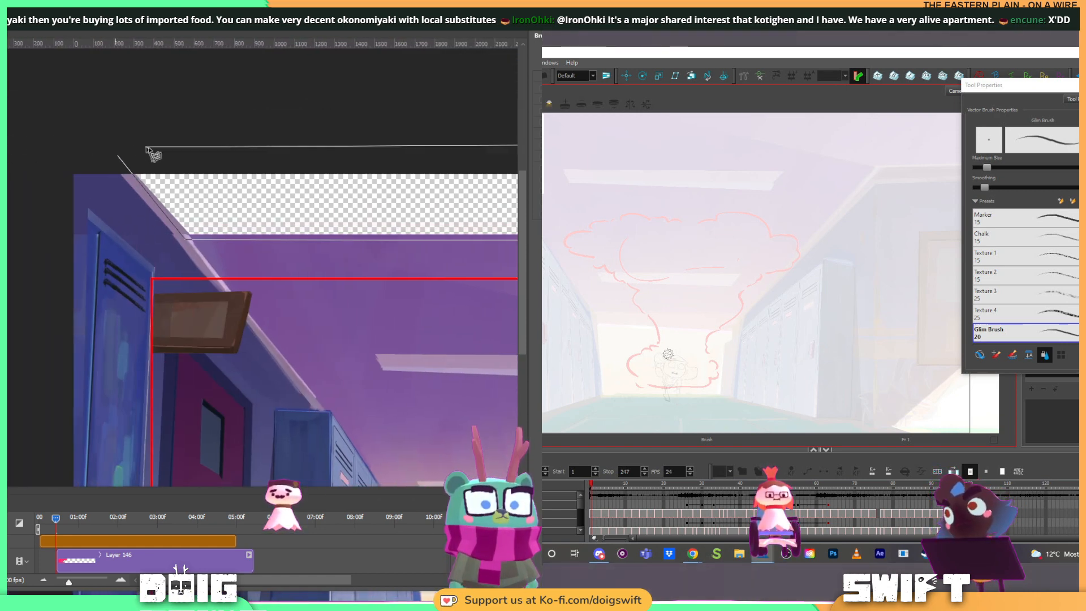
left_click(202, 181)
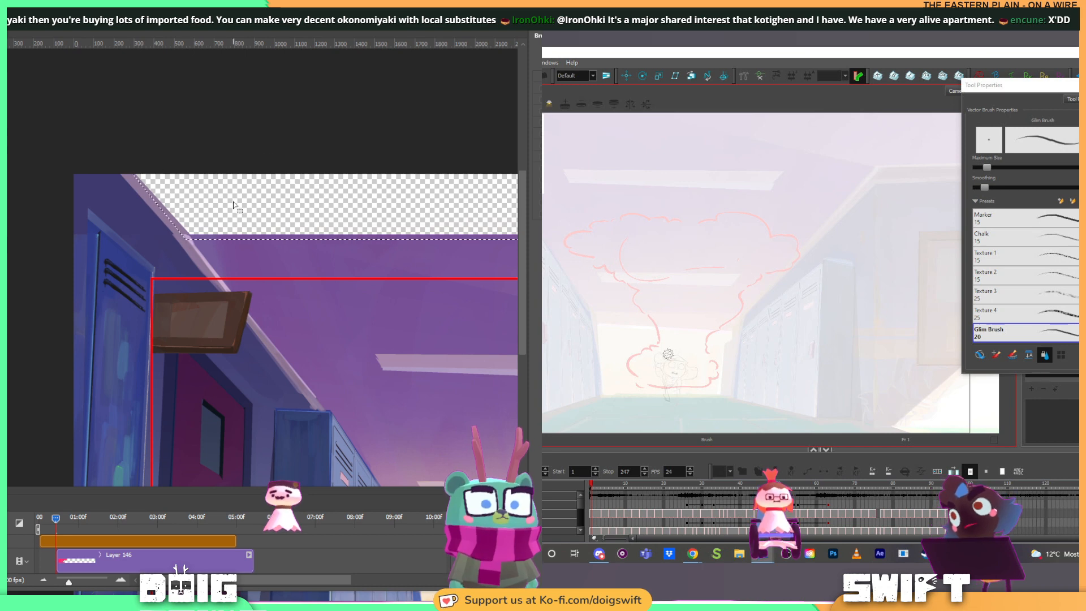
Step: Fill the selected empty strip with the purple sampled from the ceiling just below it
left_click_drag(242, 245, 230, 244)
left_click(225, 217)
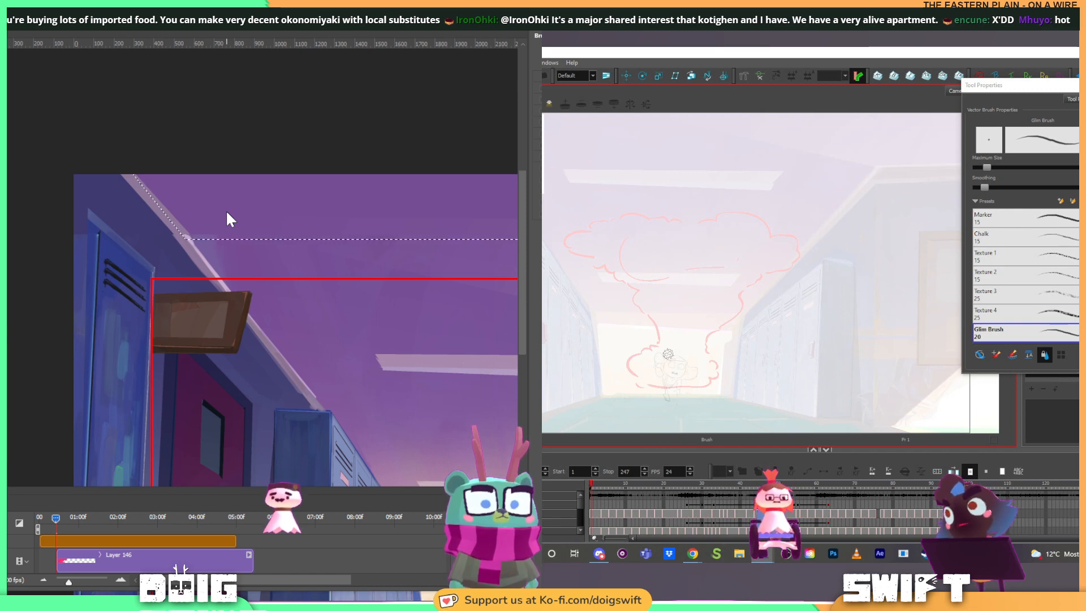
Step: Sample the lighter ceiling purple near the red doorway wall, try it as the strip's fill, and undo that fill
scroll(228, 219, "down", 5)
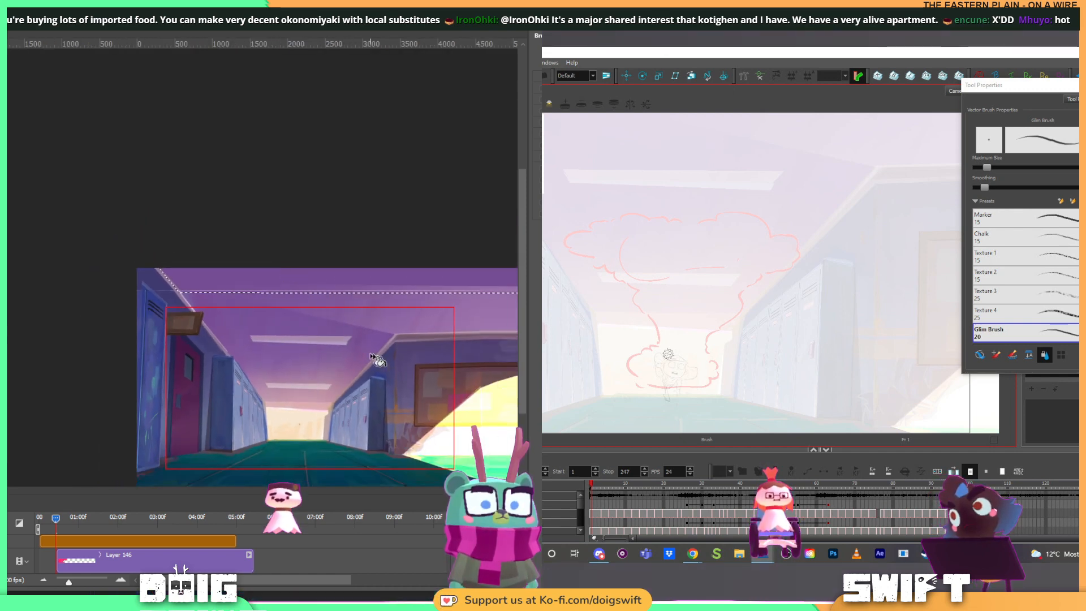
left_click_drag(447, 338, 167, 321)
left_click_drag(400, 325, 51, 328)
left_click_drag(364, 312, 179, 315)
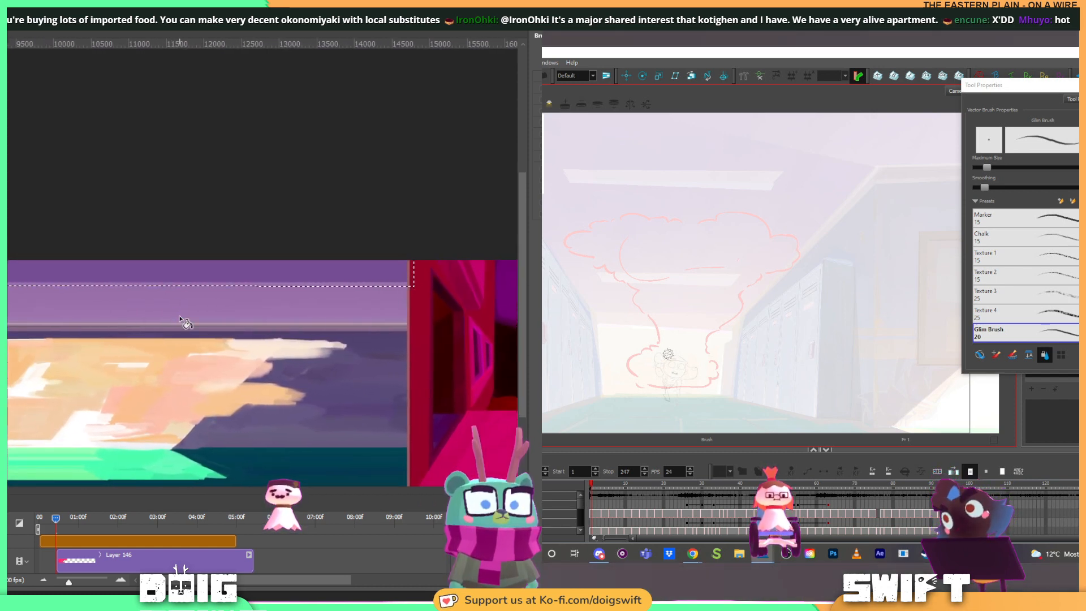
left_click(226, 294, "alt")
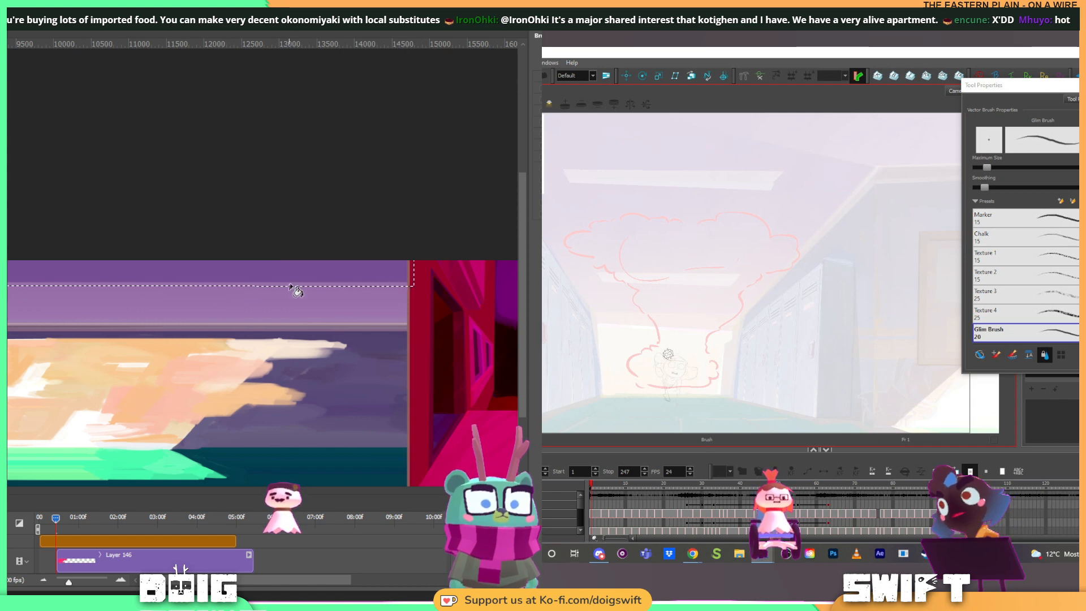
left_click_drag(240, 292, 334, 302)
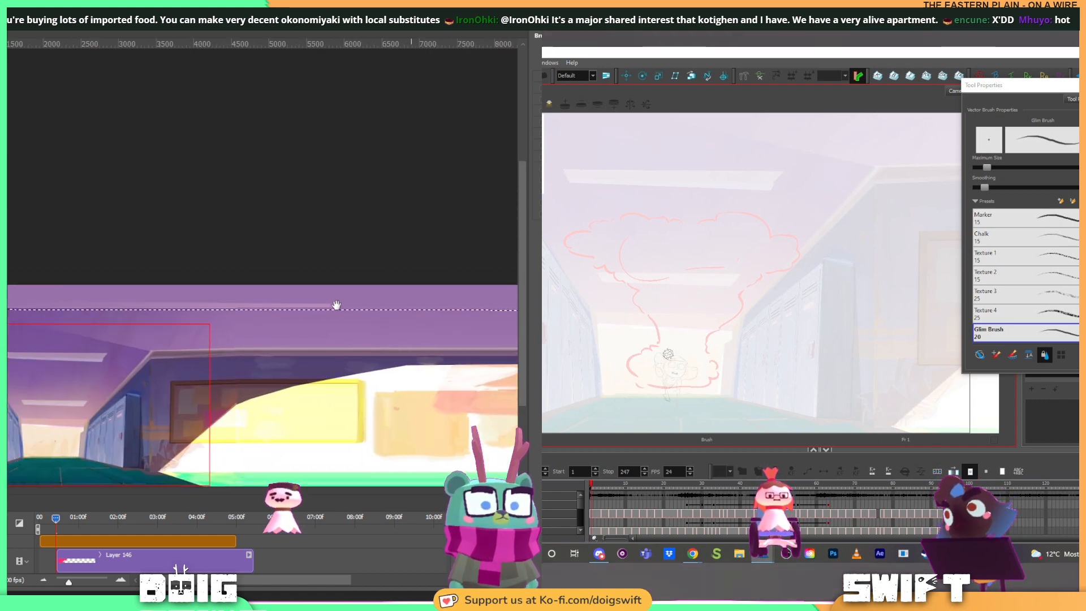
key("ctrl+z")
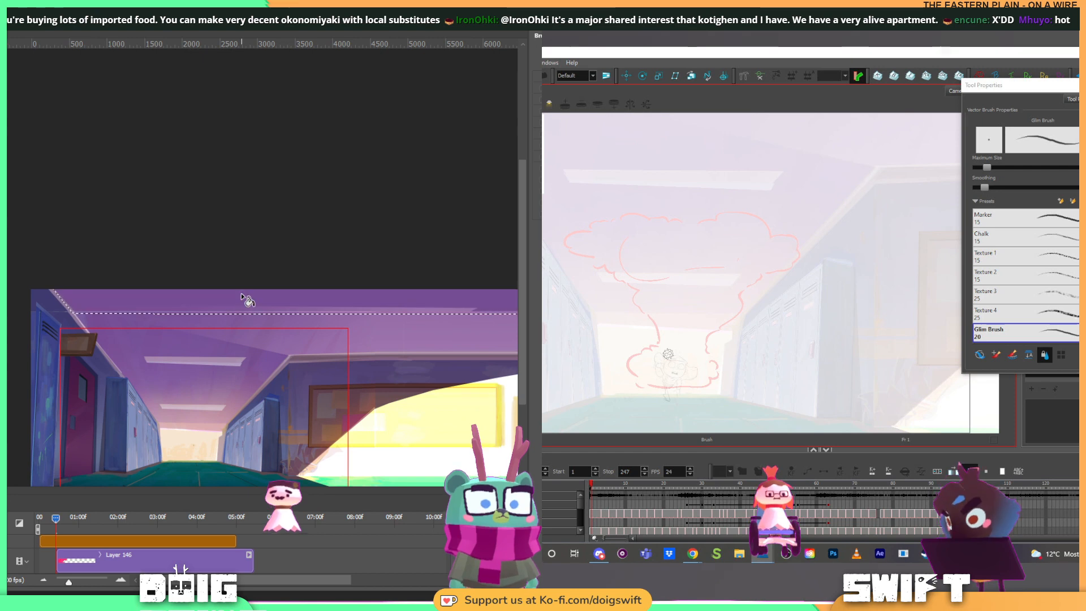
Step: Limit the strip selection to the part beyond the locker hallway, fill it with the lighter ceiling purple, and deselect
left_click_drag(364, 290, 362, 290)
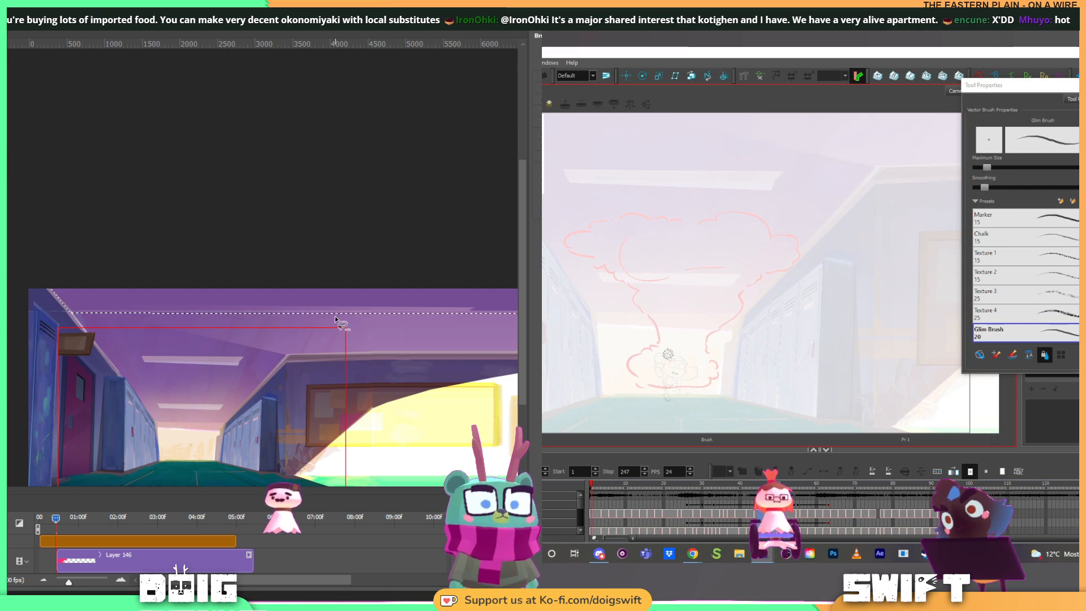
mouse_move(326, 325)
left_mouse_down()
mouse_move(138, 243)
mouse_move(69, 311)
mouse_move(287, 325)
left_mouse_up()
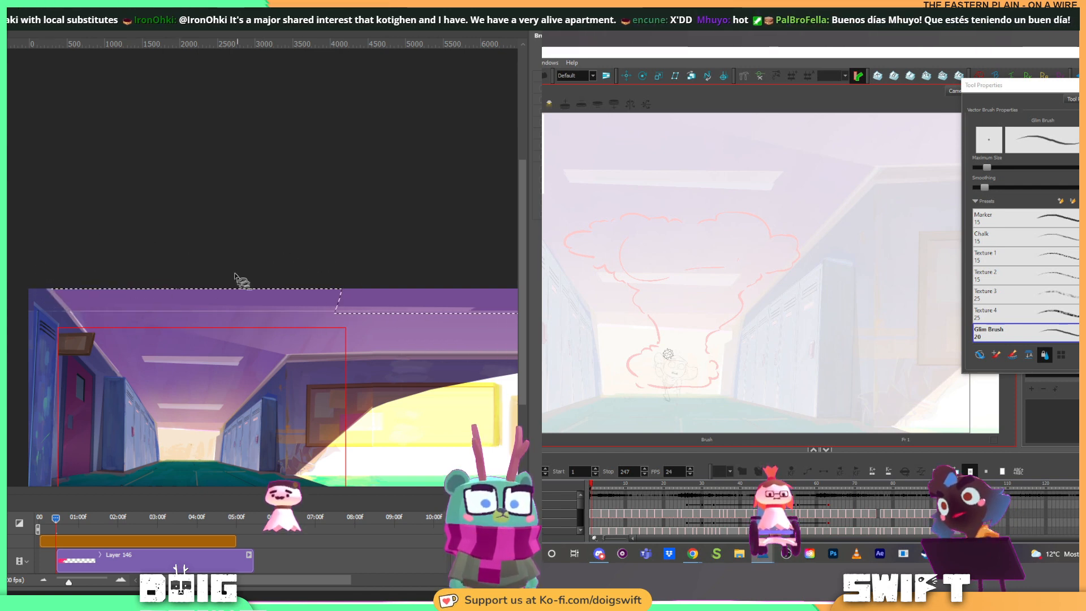
mouse_move(234, 276)
left_mouse_down()
mouse_move(69, 303)
mouse_move(291, 308)
left_mouse_up()
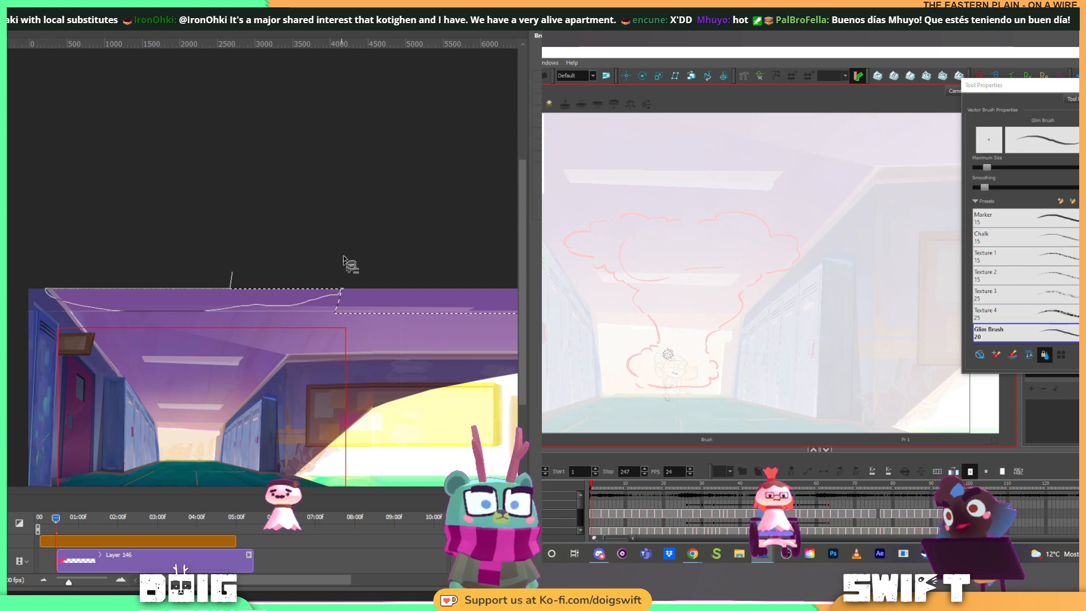
left_click_drag(344, 259, 342, 261)
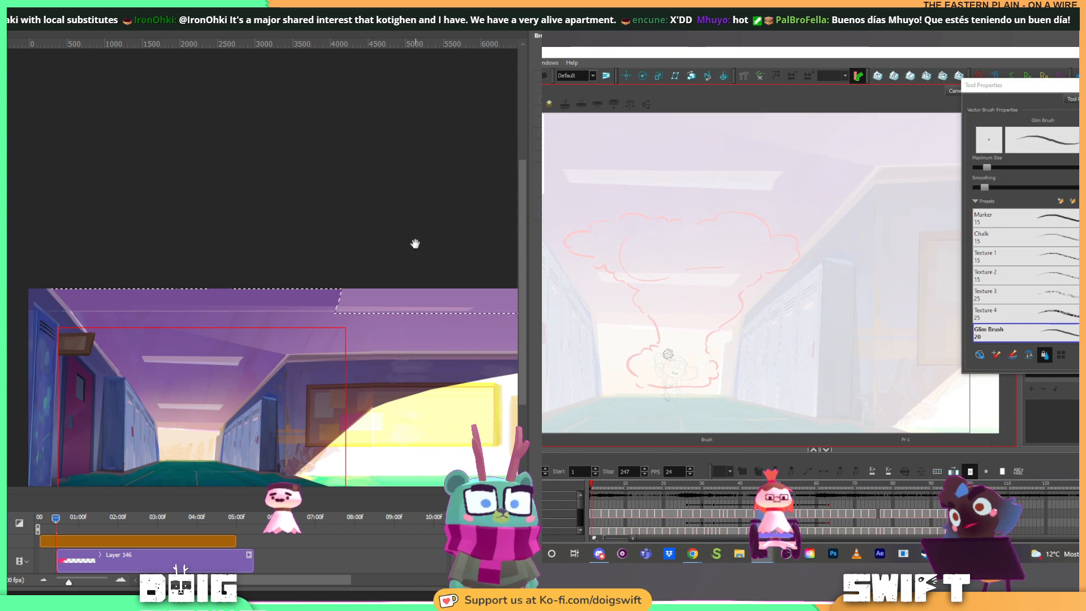
left_click_drag(415, 242, 100, 229)
mouse_move(495, 244)
left_mouse_down()
mouse_move(104, 235)
mouse_move(474, 242)
left_mouse_up()
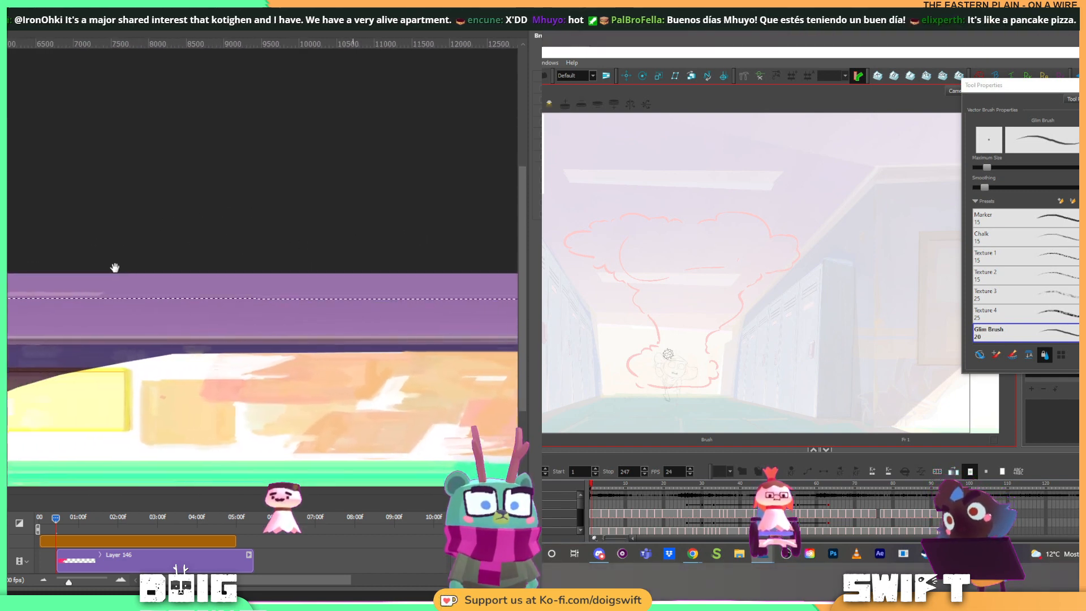
left_click_drag(113, 267, 393, 243)
left_click_drag(209, 260, 222, 318)
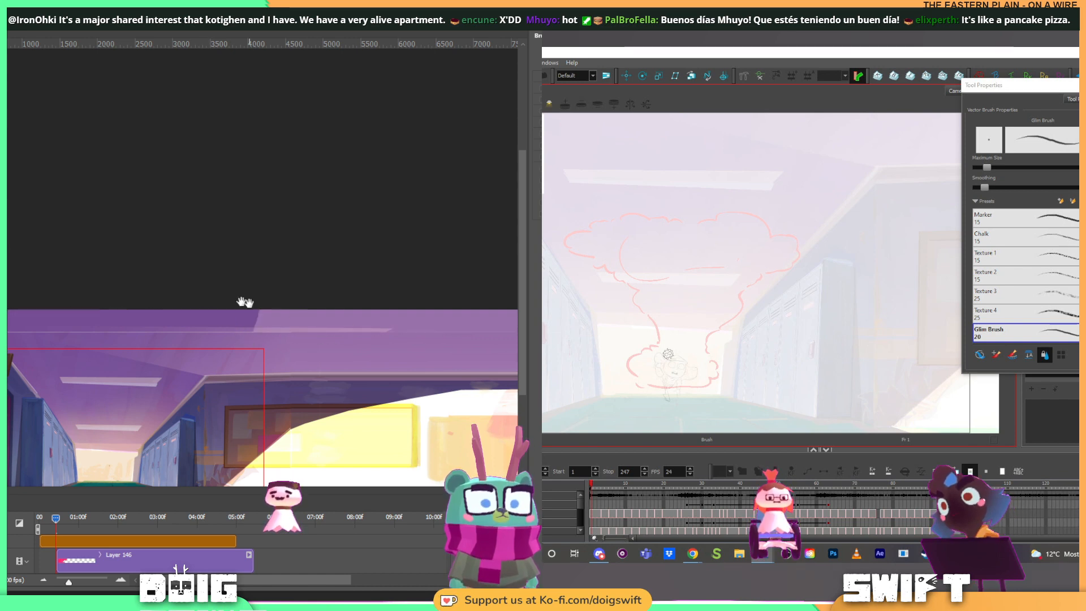
left_click_drag(267, 285, 359, 221)
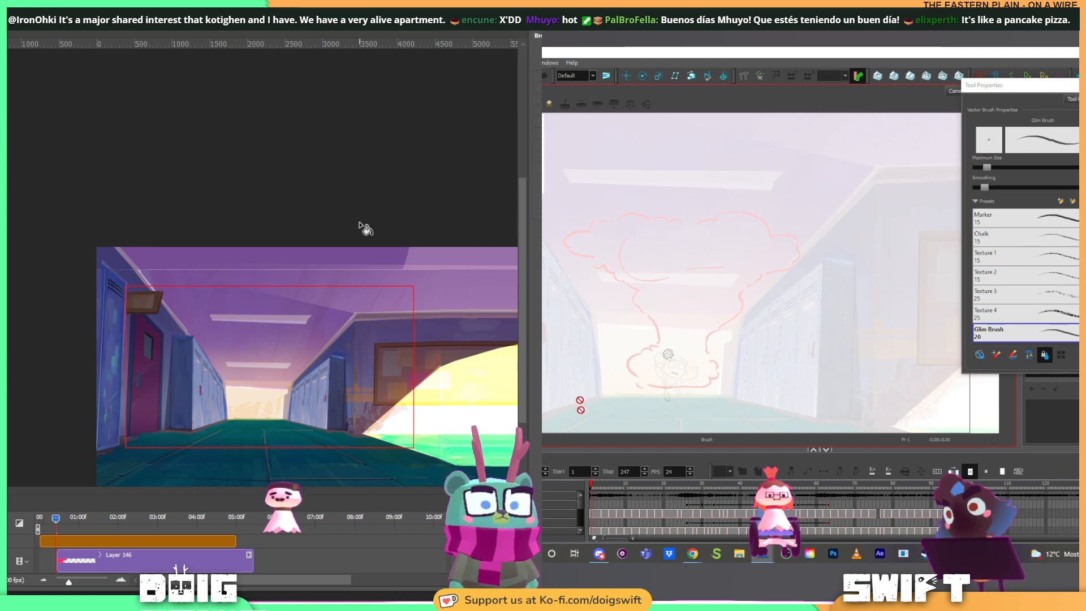
Step: Switch to Toon Boom Harmony, move the timeline to around frame 25, select the drawing there and step back to an earlier frame
left_click(695, 485)
mouse_move(706, 485)
left_mouse_down()
mouse_move(718, 487)
mouse_move(674, 489)
mouse_move(683, 490)
left_mouse_up()
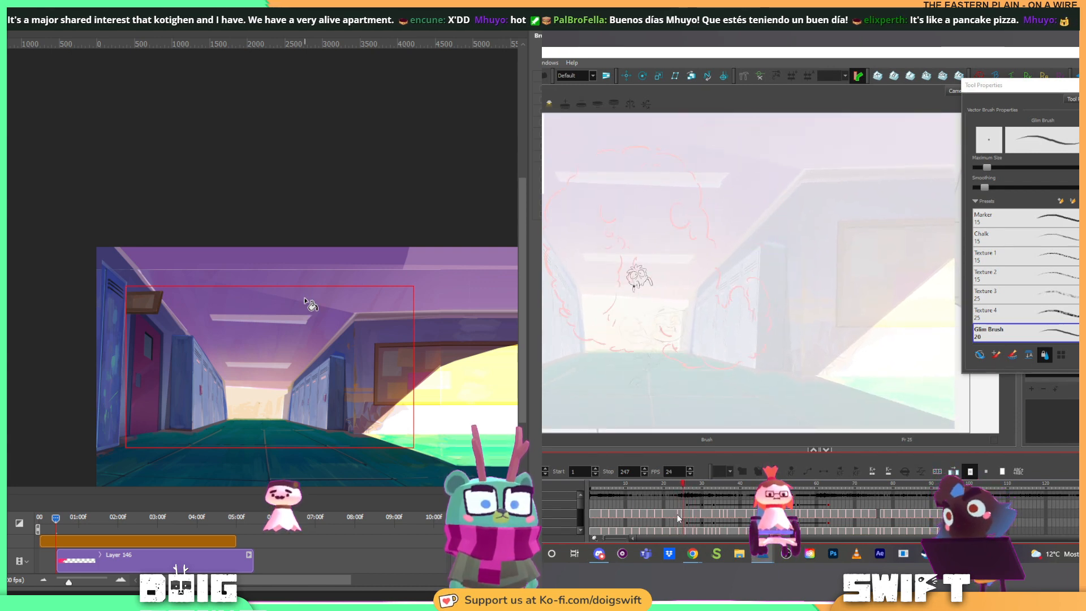
left_click(679, 516)
left_click(678, 516)
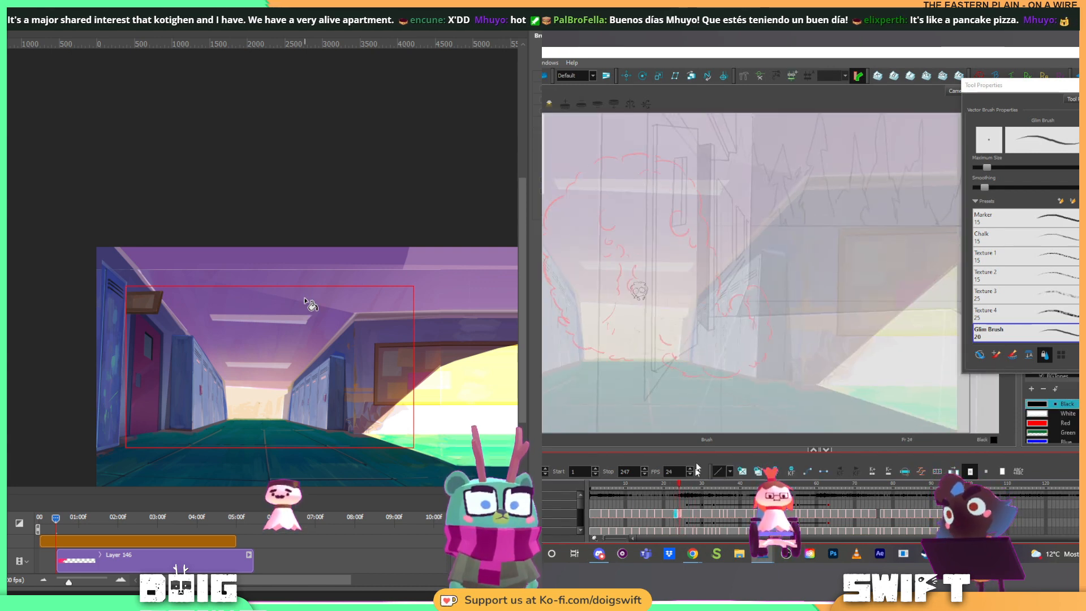
key("comma")
scroll(654, 346, "up", 3)
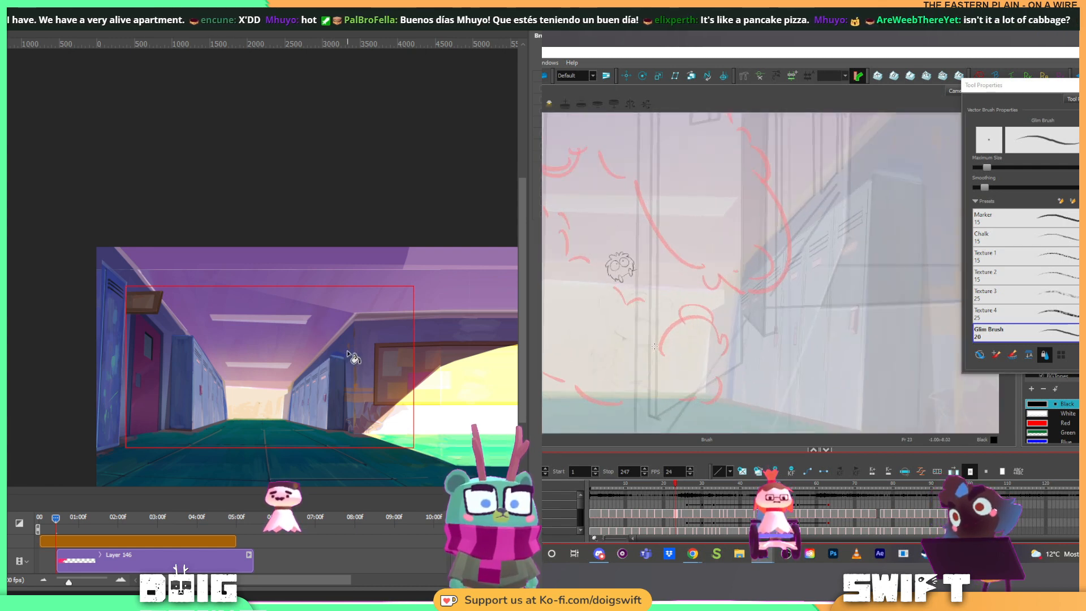
Step: Switch back to Photoshop and examine the extended ceiling, its seam and the wall trim above the locker hallway
left_click_drag(375, 369, 271, 301)
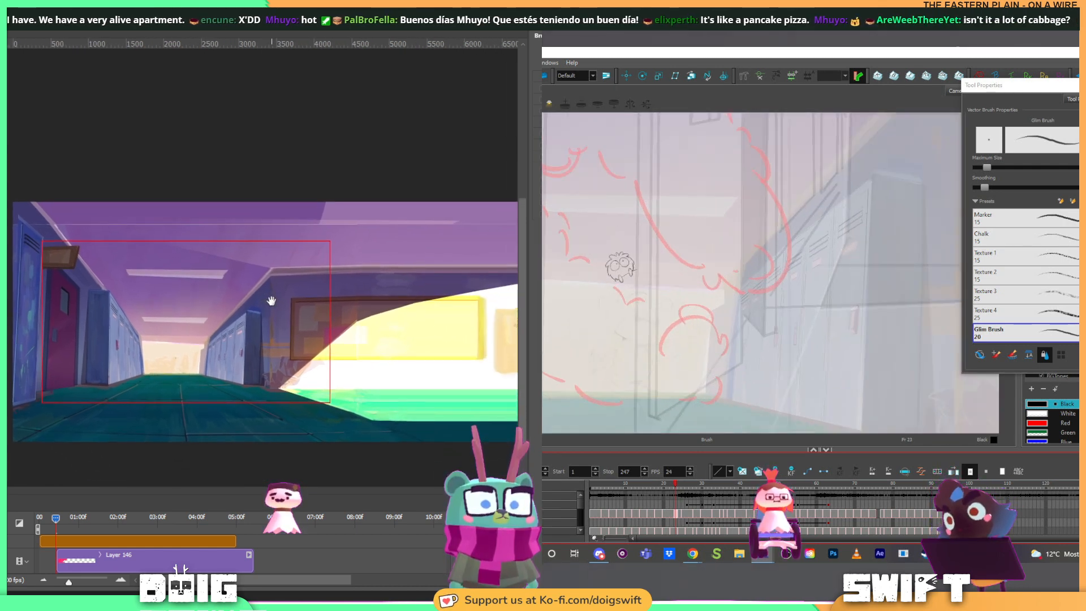
scroll(279, 302, "up", 3)
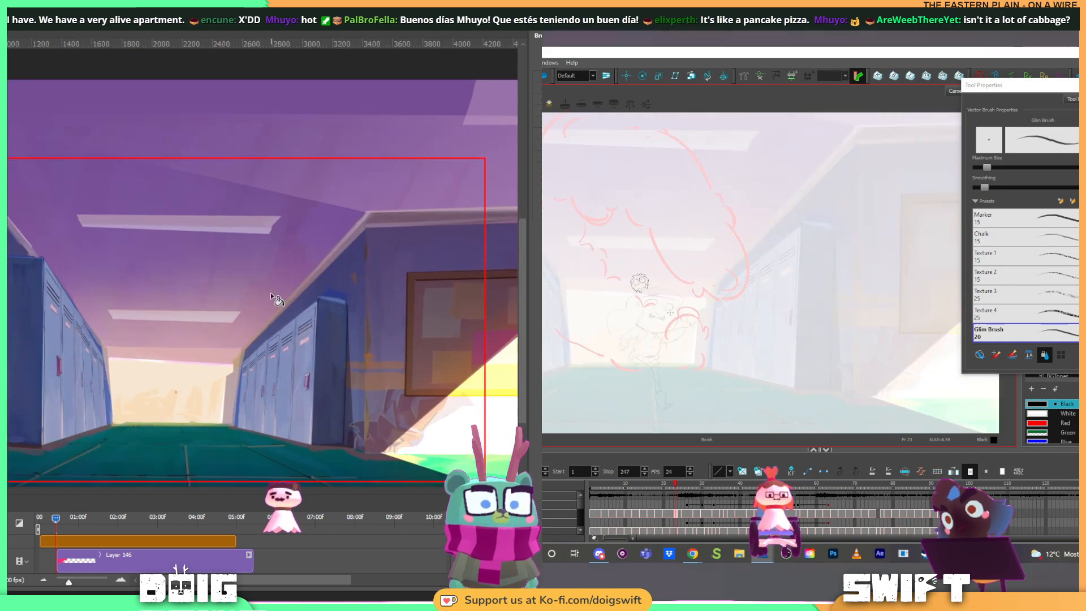
scroll(267, 287, "down", 5)
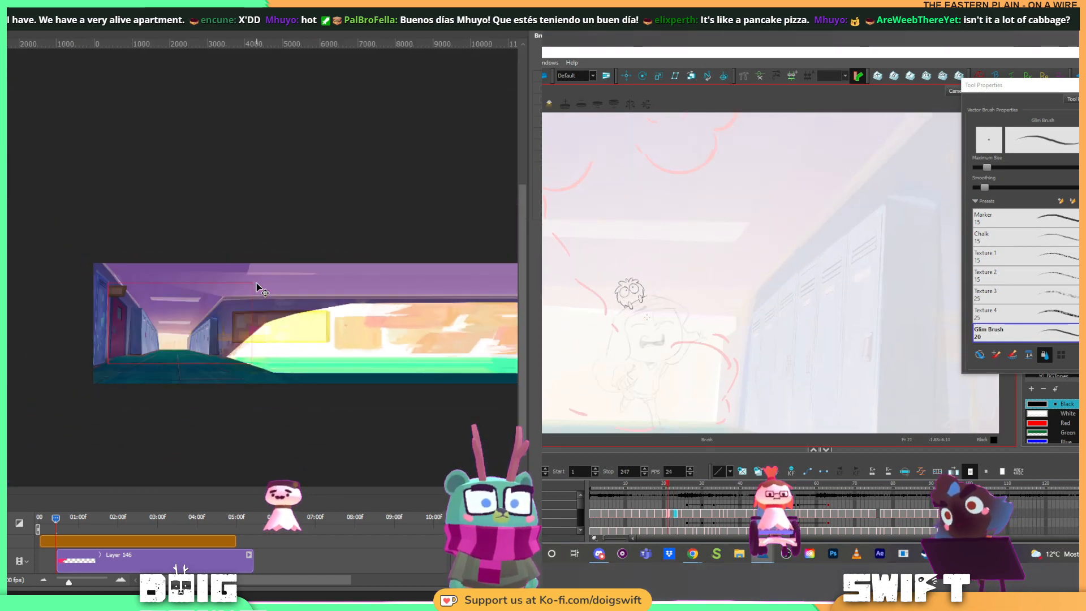
scroll(256, 284, "up", 5)
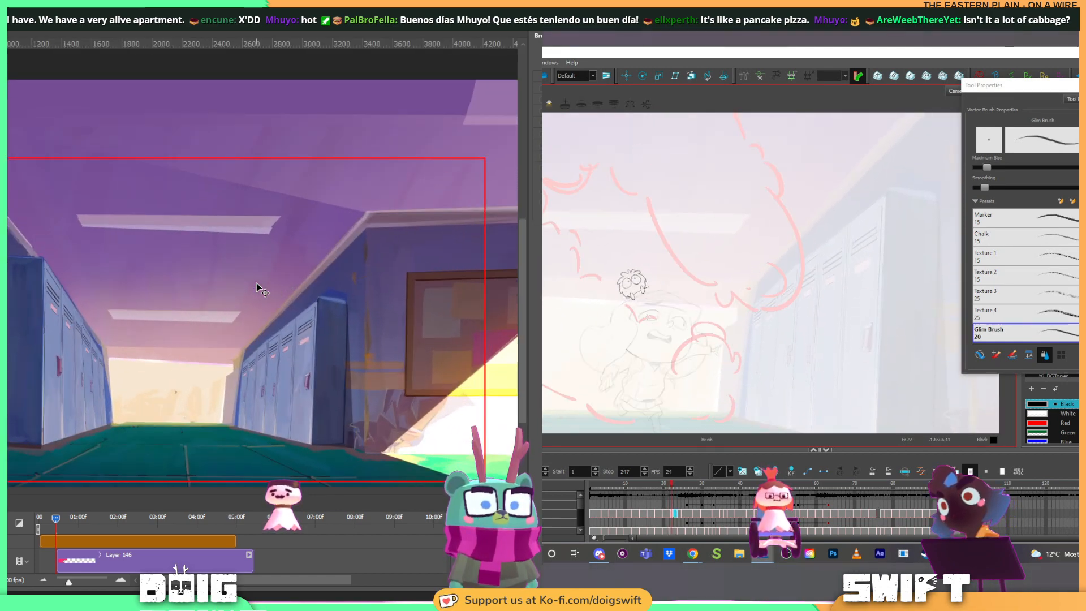
left_click_drag(120, 281, 260, 287)
scroll(259, 284, "down", 3)
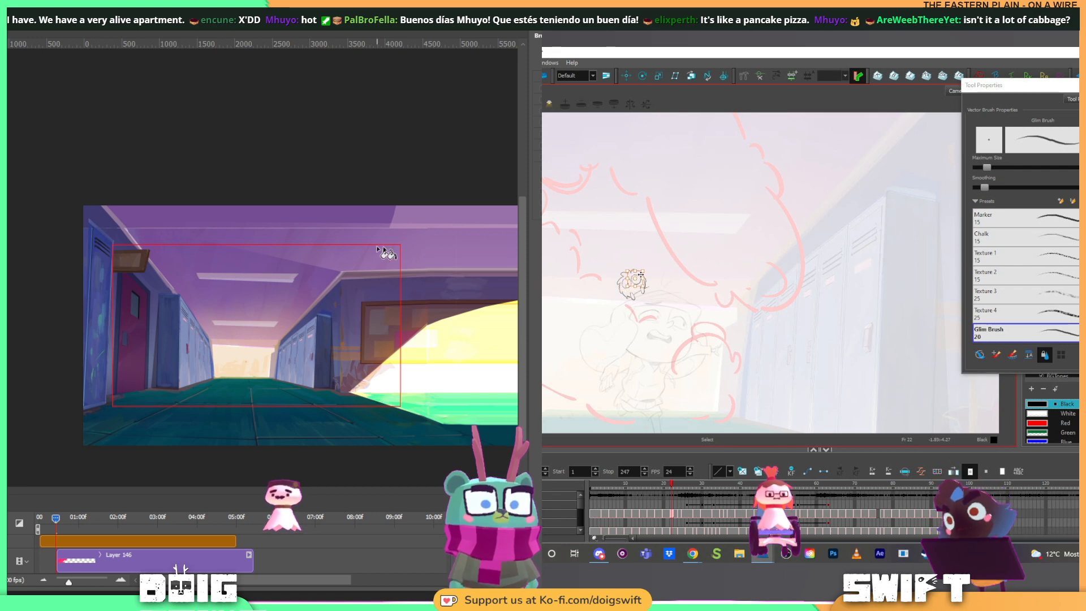
scroll(367, 250, "up", 5)
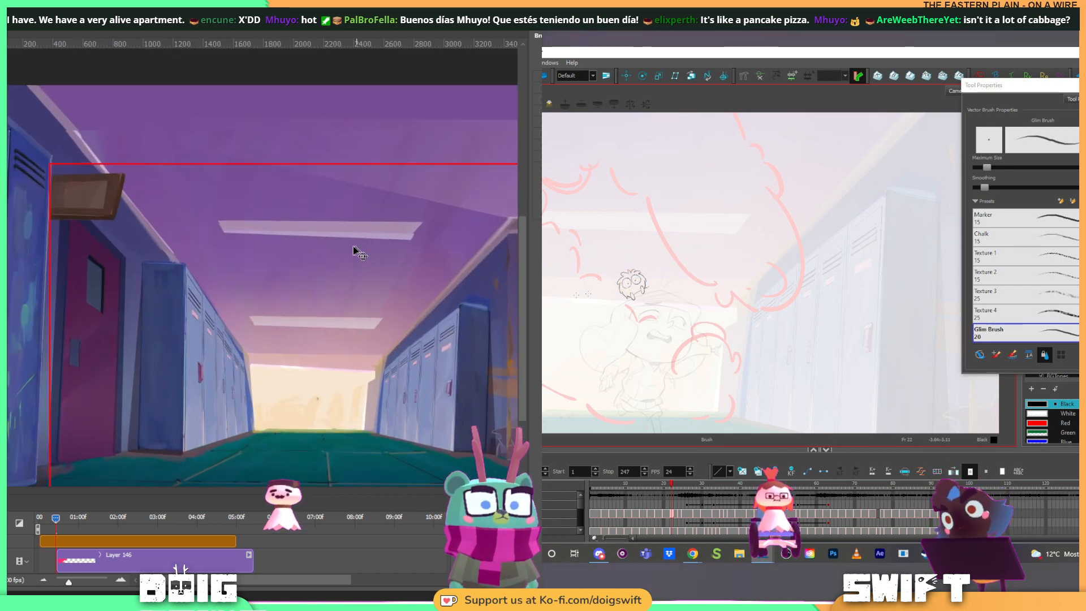
left_click_drag(360, 260, 156, 328)
left_click_drag(230, 279, 206, 291)
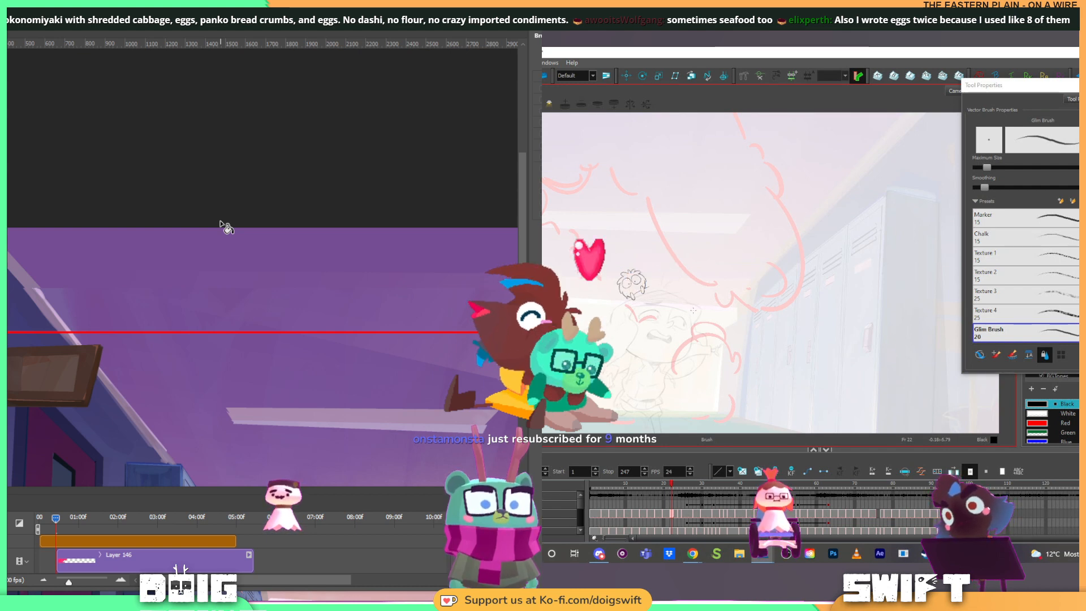
left_click_drag(259, 277, 281, 223)
left_click_drag(209, 247, 323, 339)
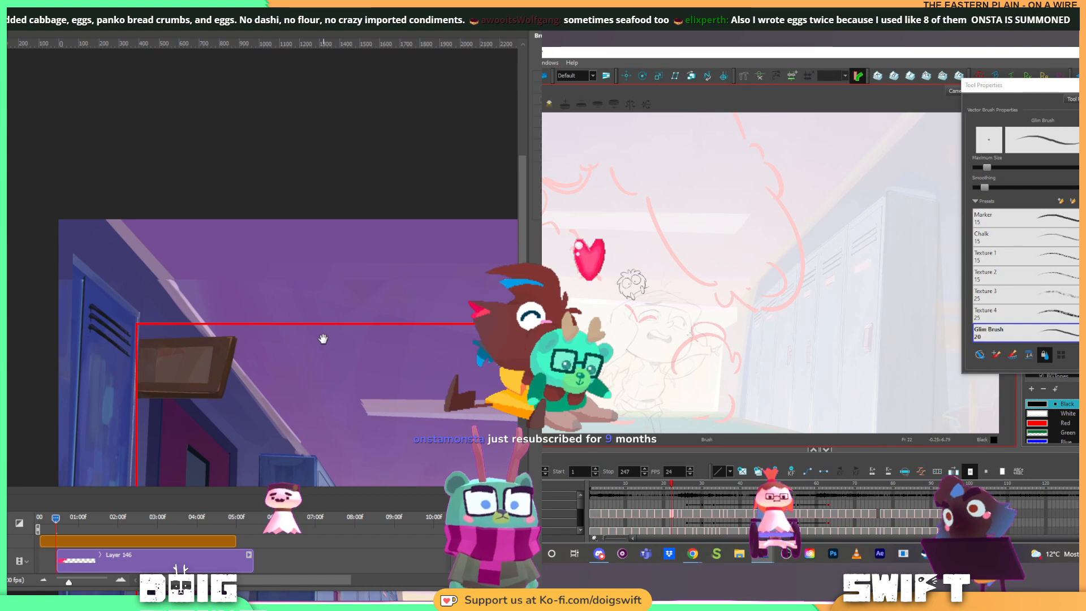
Step: Select a thin sliver along the ceiling trim above the doorway sign, touch it up with a colour sampled there, and deselect
key("i")
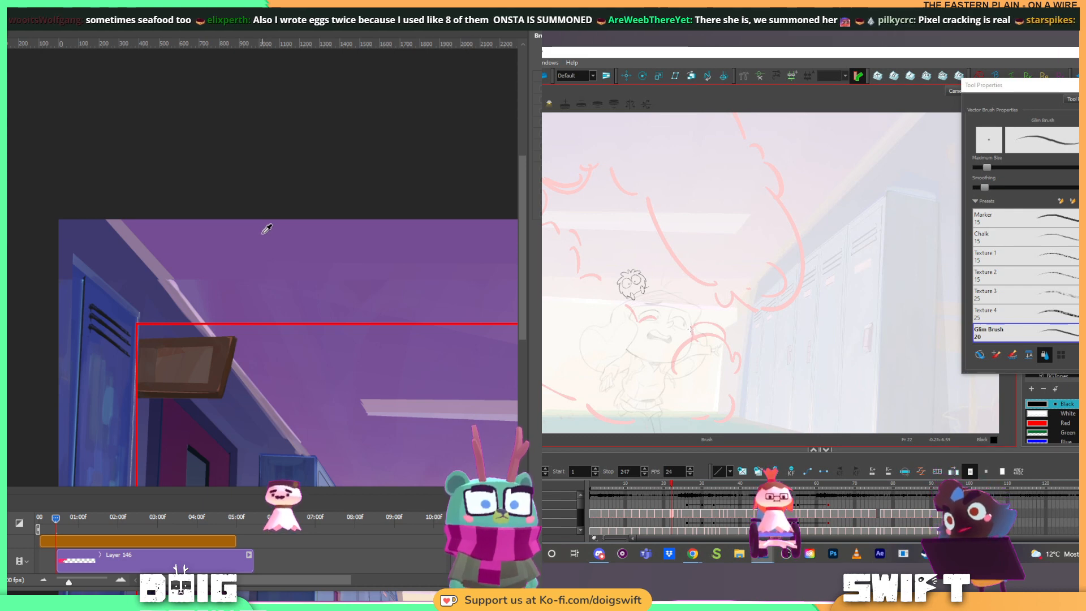
left_click_drag(200, 265, 174, 278)
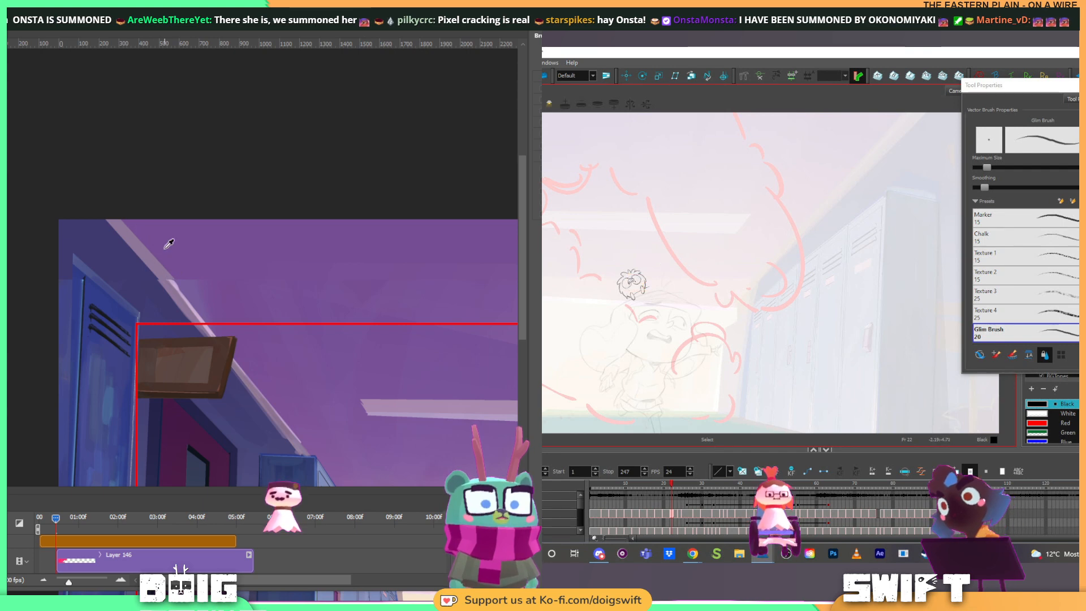
key("l")
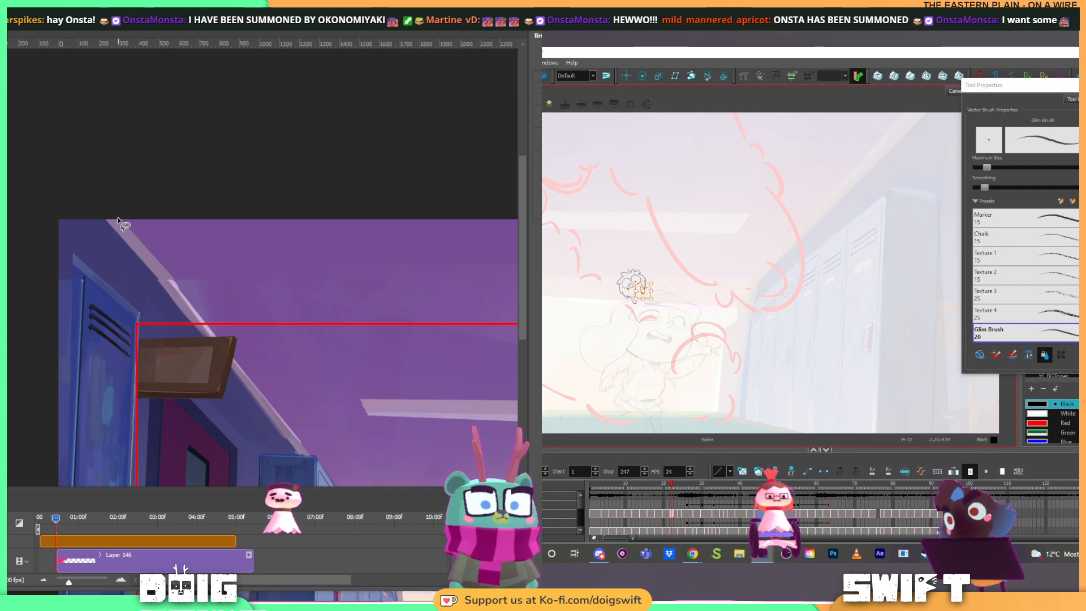
left_click_drag(118, 218, 171, 283)
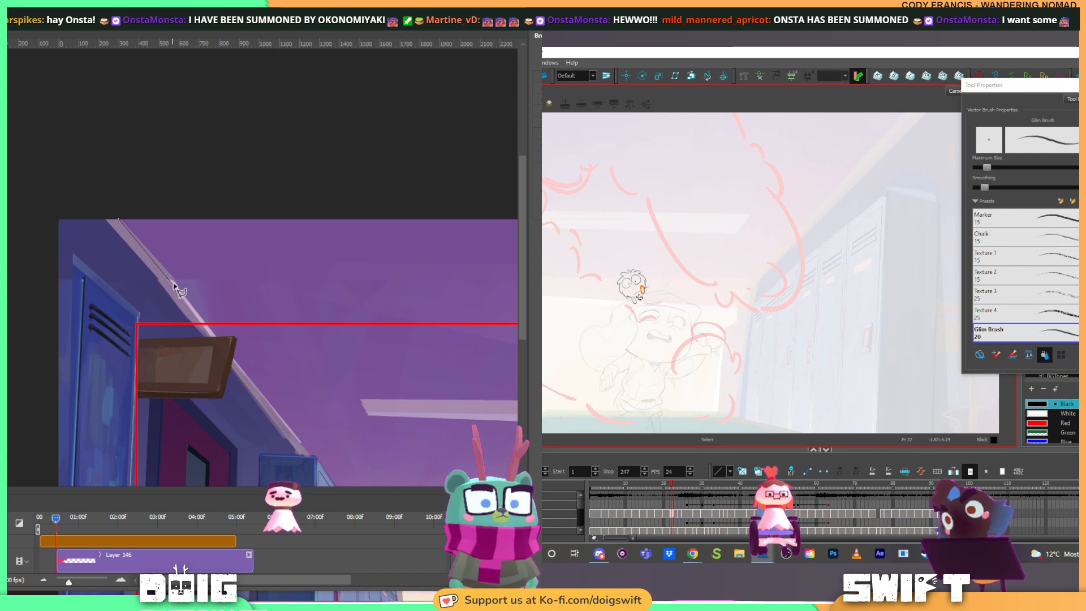
left_click(120, 217)
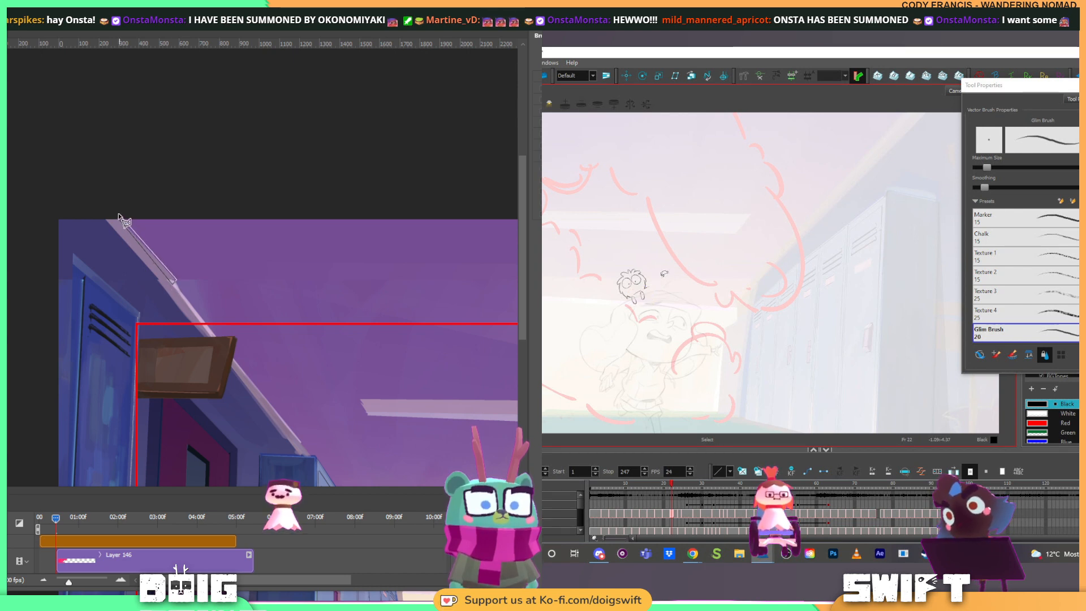
key("alt+b")
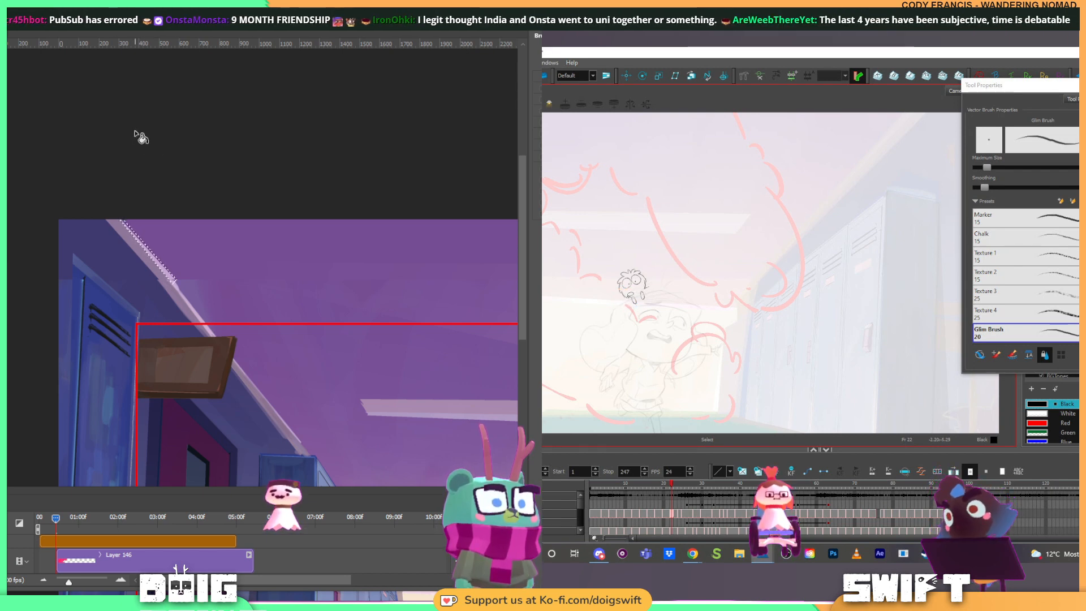
key("ctrl+d")
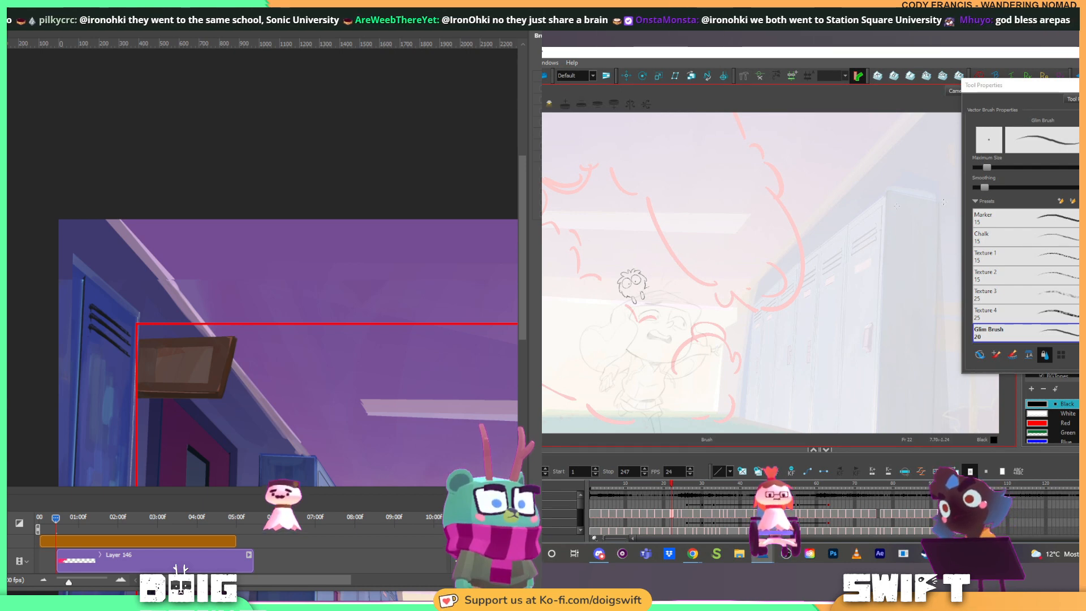
Step: Switch to Toon Boom Harmony and reduce the maximum size of the Glim Brush
left_click_drag(987, 169, 982, 169)
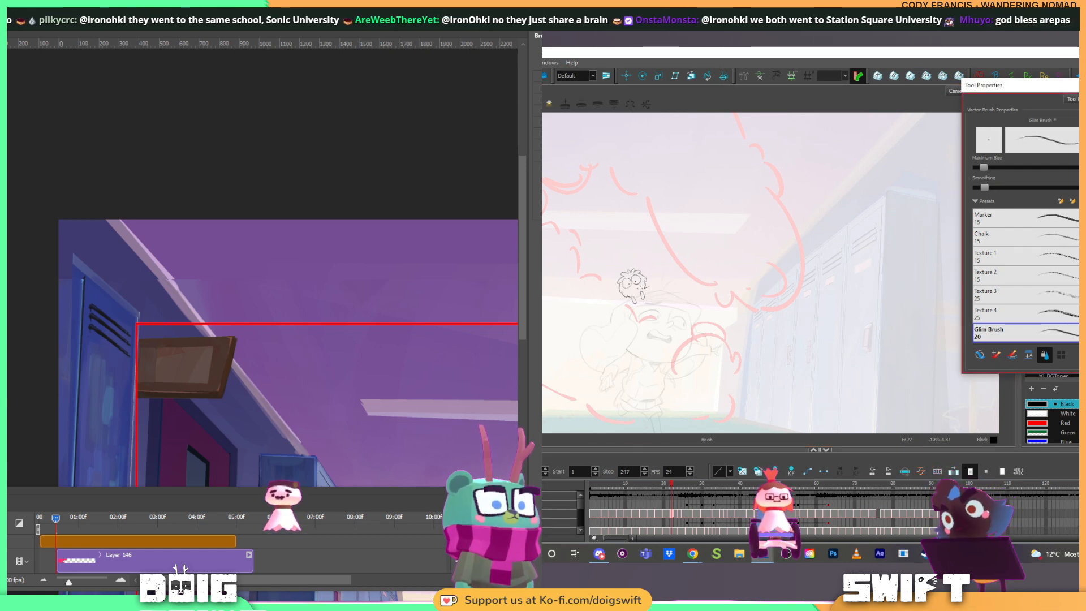
left_click(982, 173)
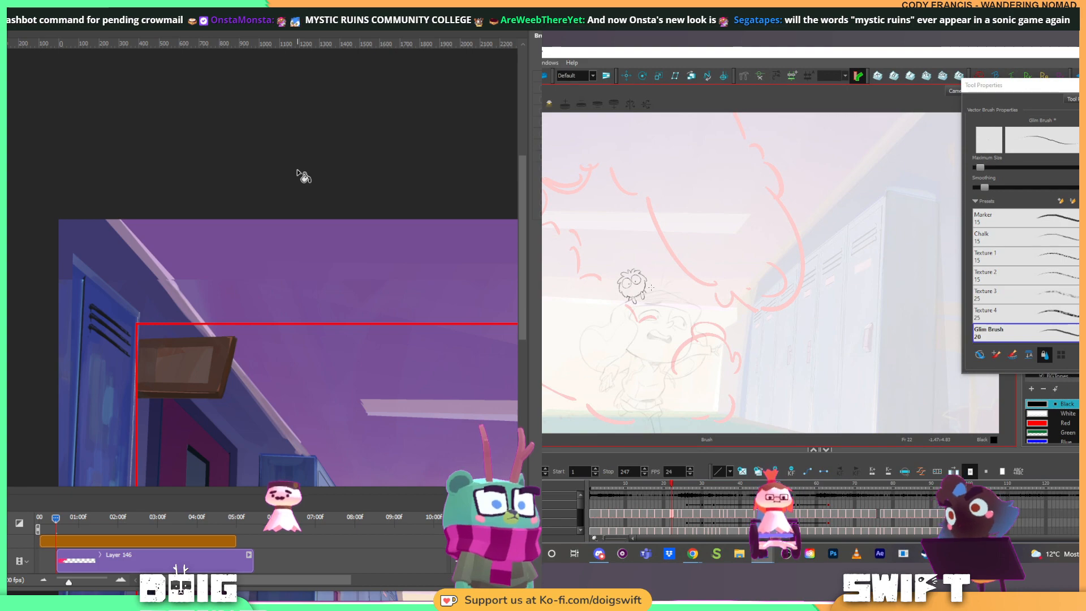
Step: Switch back to Photoshop and examine the doorway, locker hallway, ceiling and trim, both close up and as a whole
left_click_drag(141, 427, 155, 135)
left_click_drag(109, 281, 71, 272)
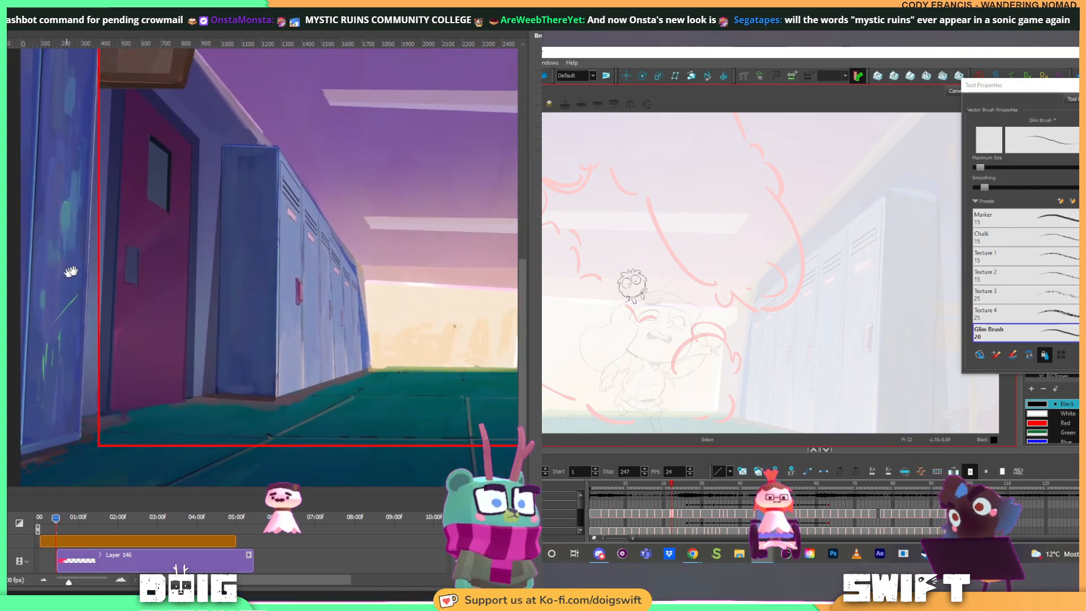
left_click_drag(228, 266, 194, 273)
key("ctrl+minus")
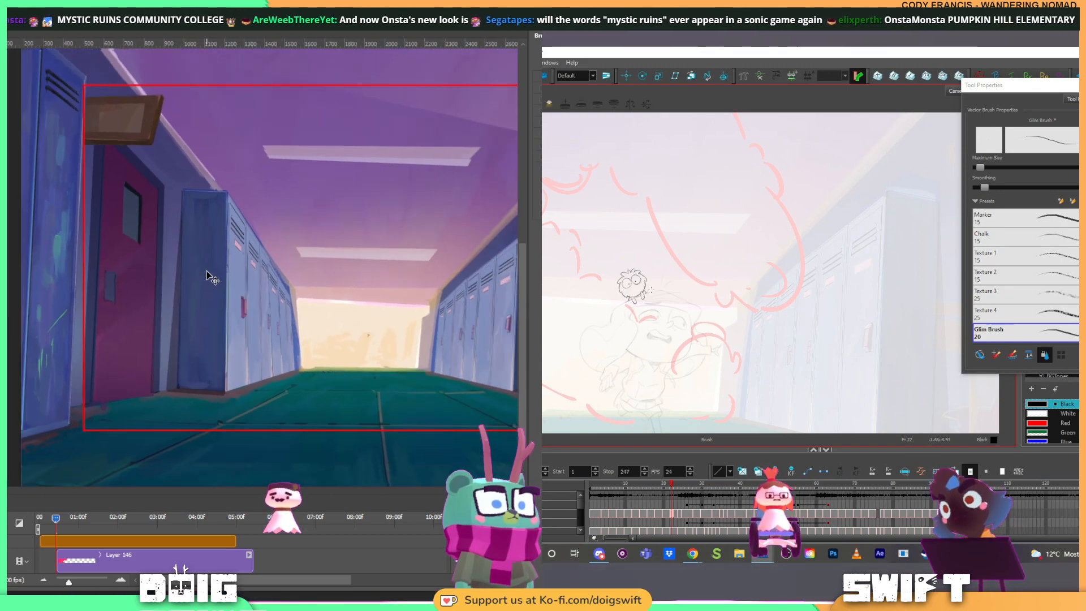
key("ctrl+minus")
key("ctrl+minus")
key("ctrl+minus")
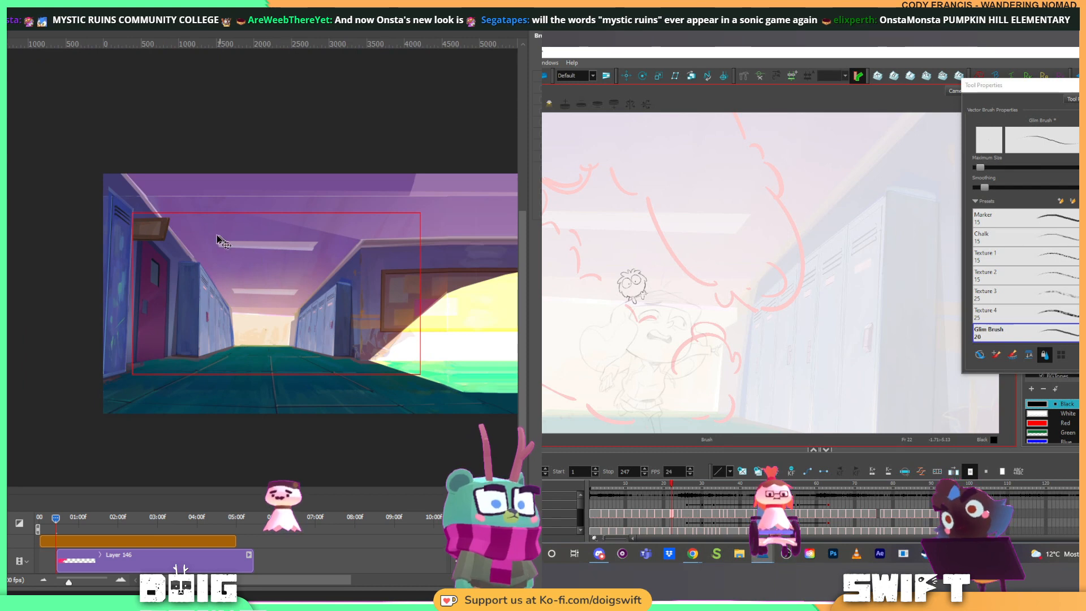
key("ctrl+plus")
key("ctrl+plus")
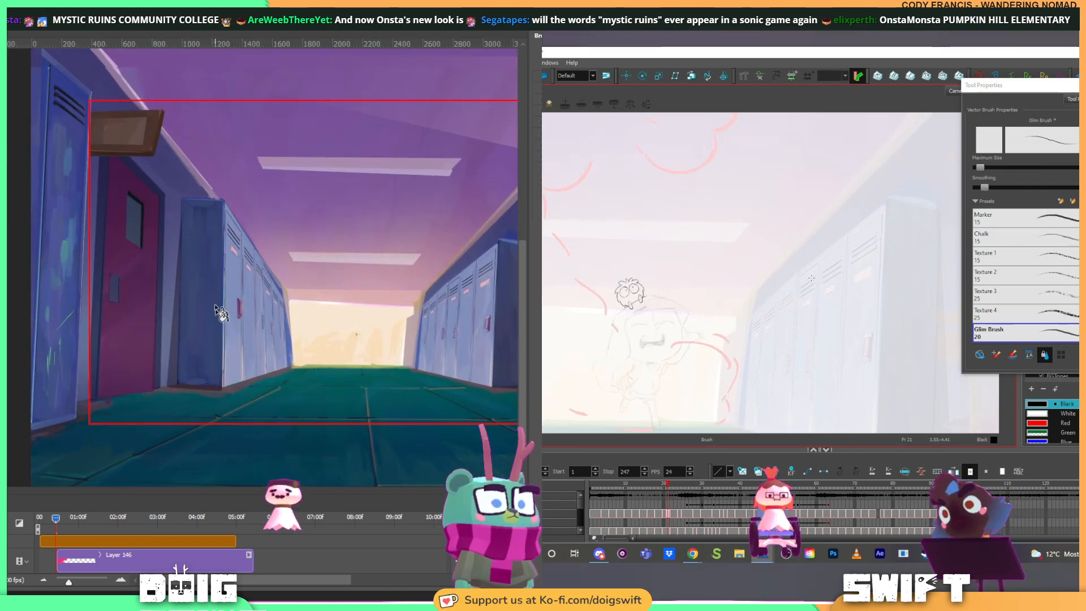
mouse_move(126, 252)
left_mouse_down()
mouse_move(248, 344)
mouse_move(256, 335)
left_mouse_up()
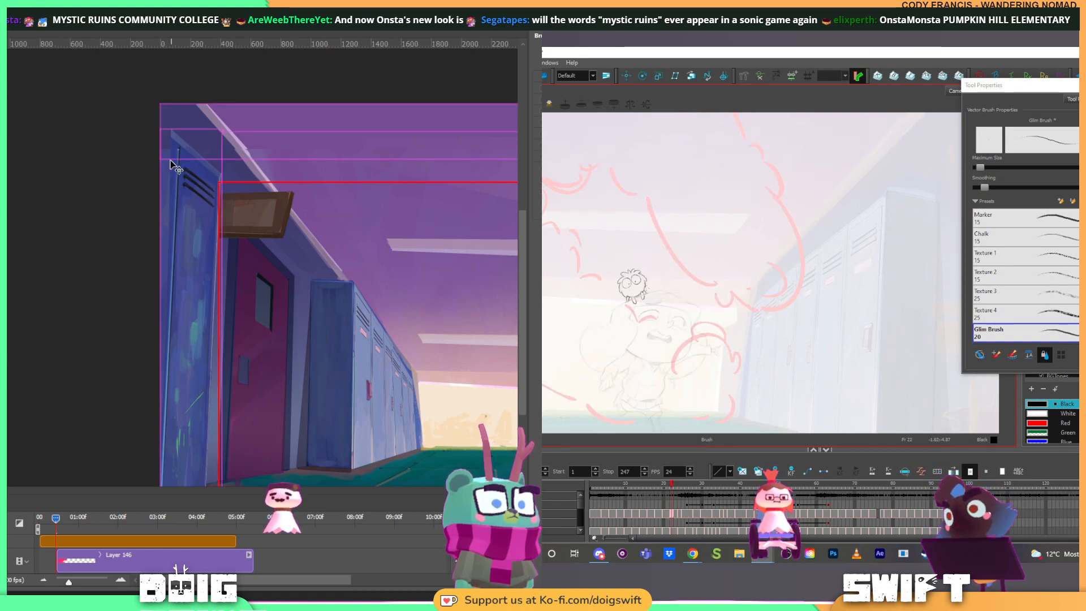
Step: Switch to Harmony, compare the drawings on frames 21 and 22, and move on to frame 24
key("comma")
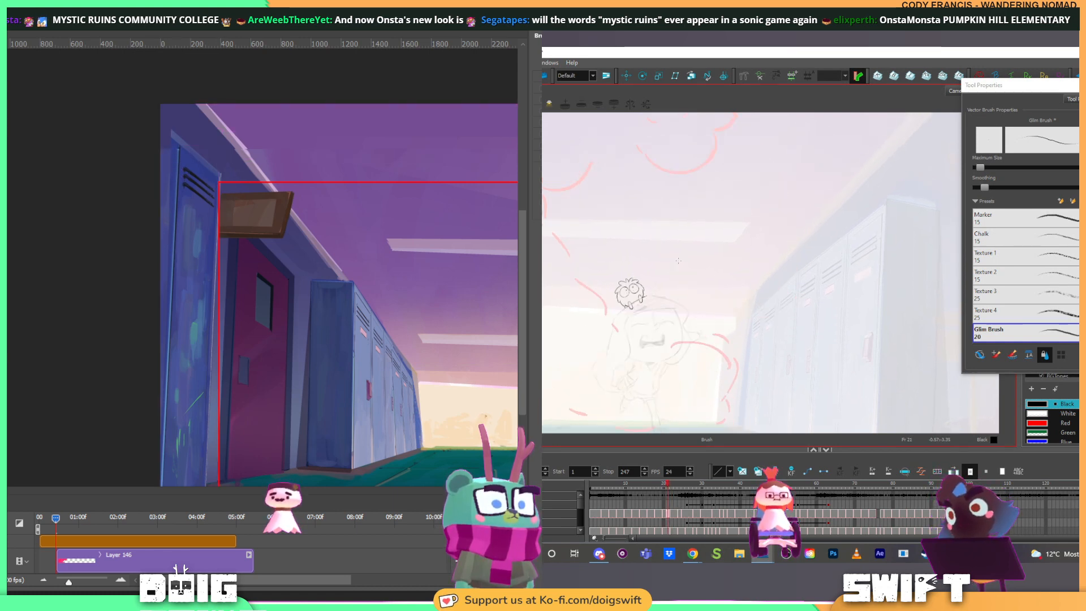
key("period")
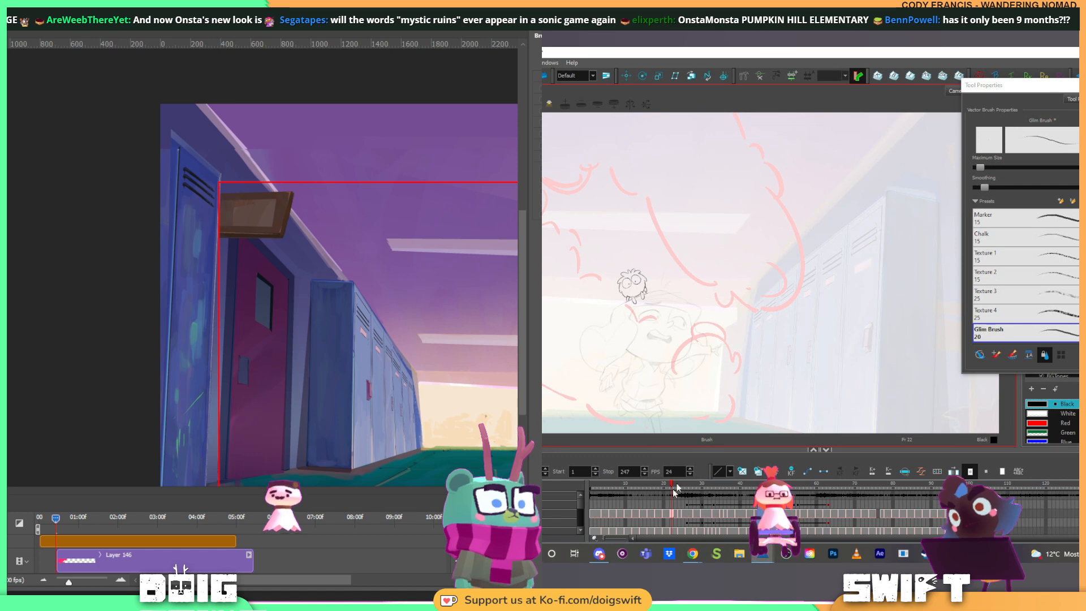
key("period")
key("period")
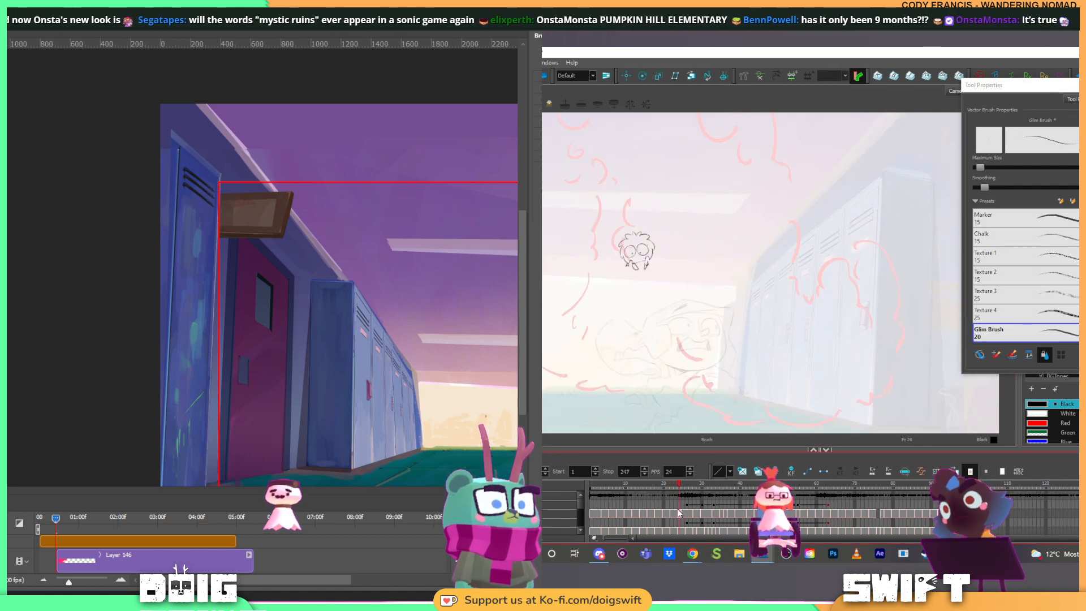
left_click_drag(749, 367, 722, 395)
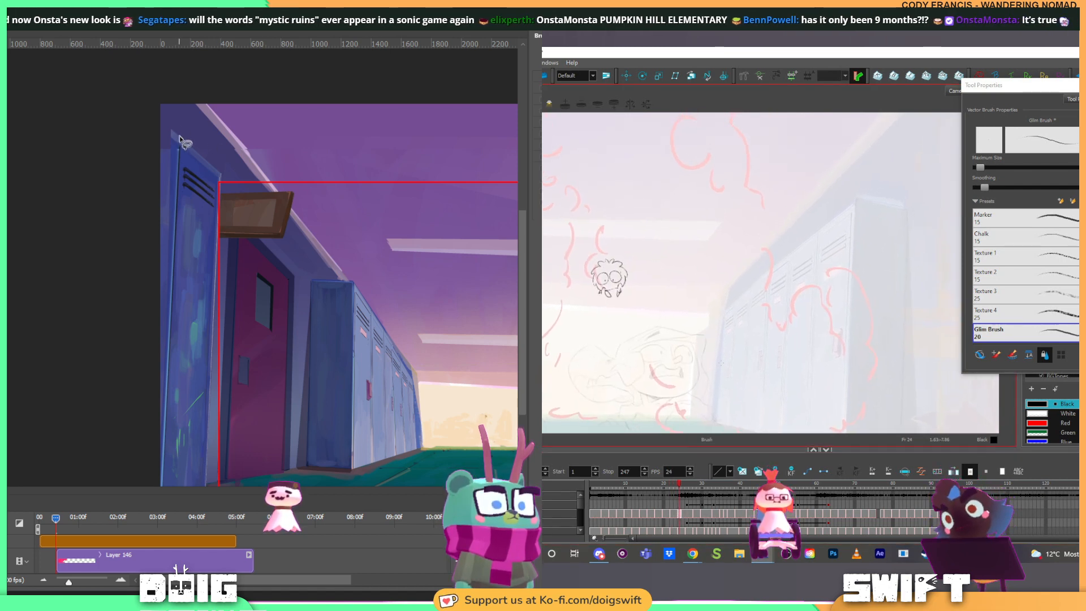
Step: Switch to Photoshop and outline a straight-edged selection around the narrow wall strip between the painting's left edge and the nearest locker
left_click(137, 103)
left_click_drag(603, 268, 614, 268)
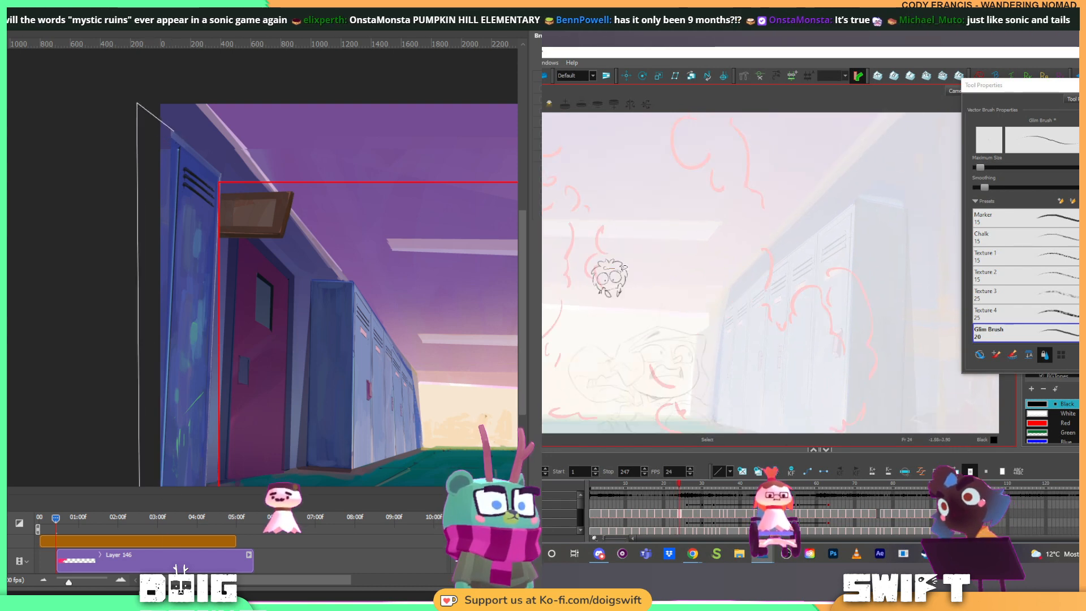
key("ctrl+z")
left_click(156, 381)
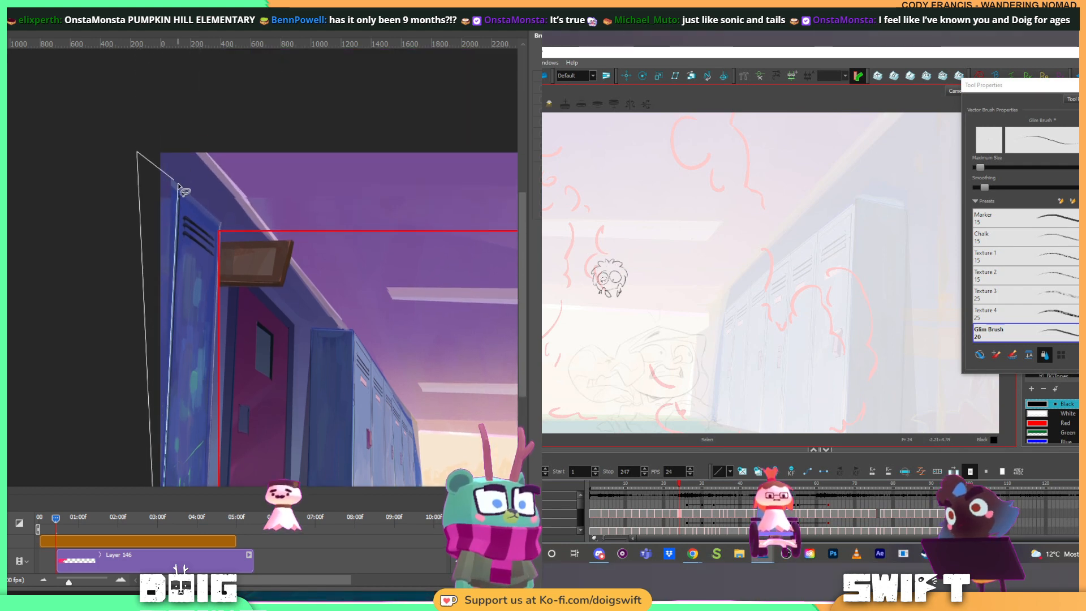
left_click(172, 174)
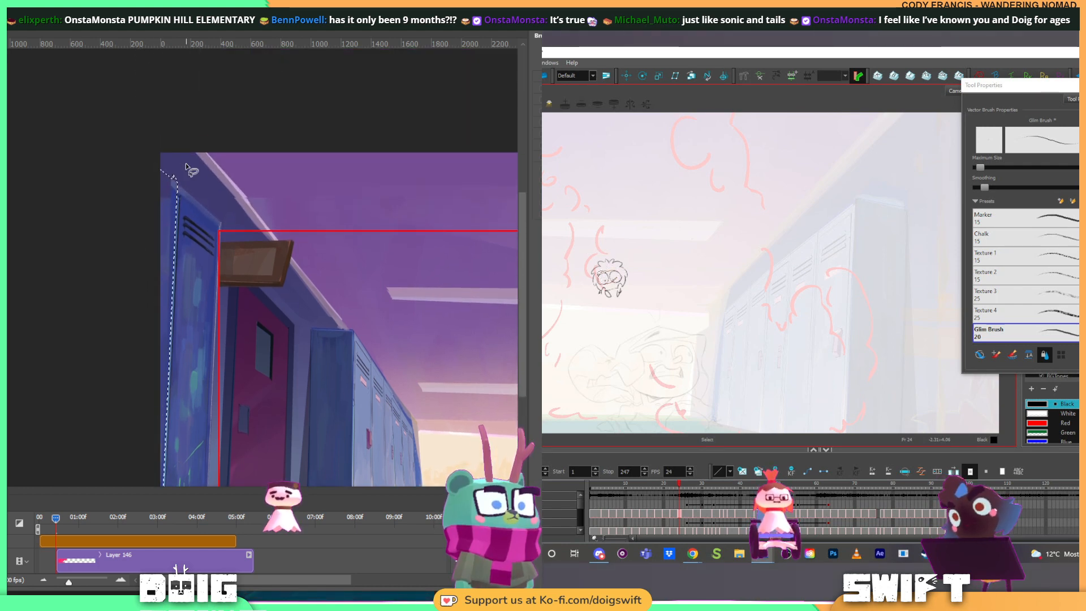
left_click(176, 212)
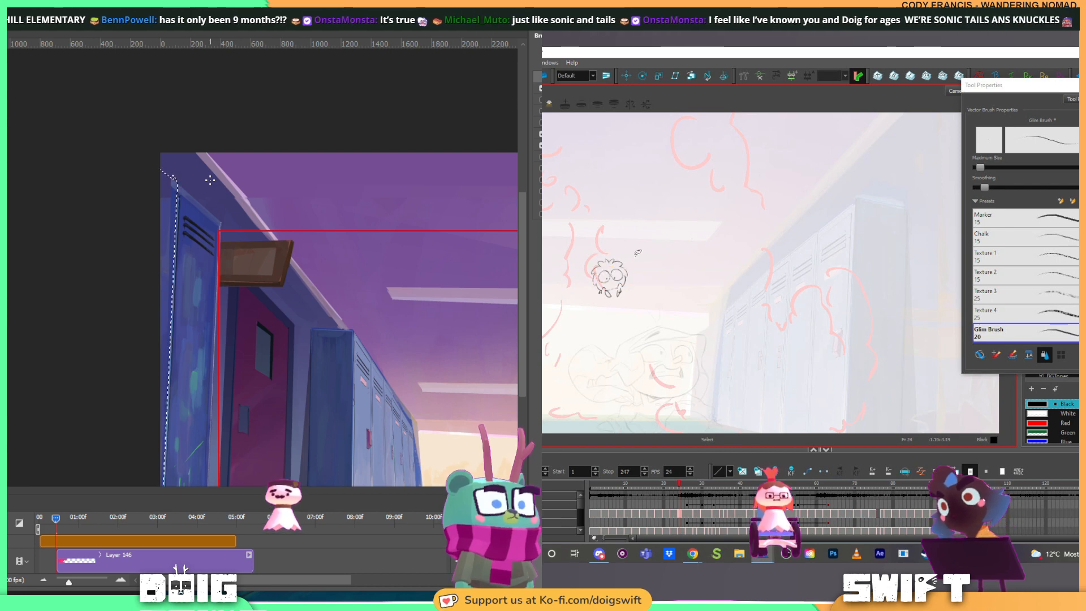
key("ctrl+plus")
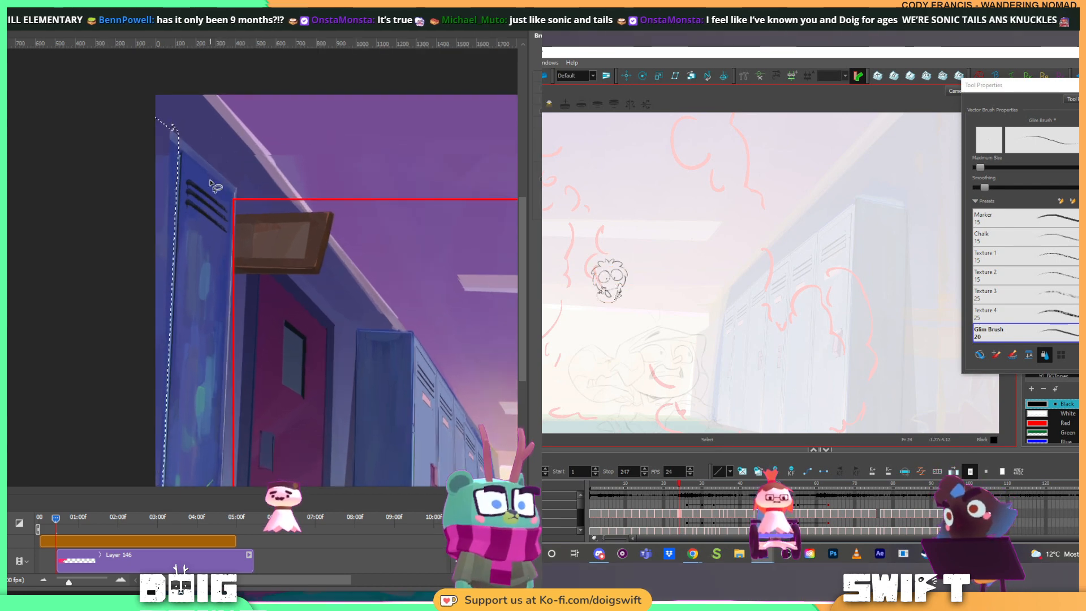
Step: Brush over the selected wall strip beside the nearest locker, and delete the small round creature's legs on frame 24 in Harmony
key("b")
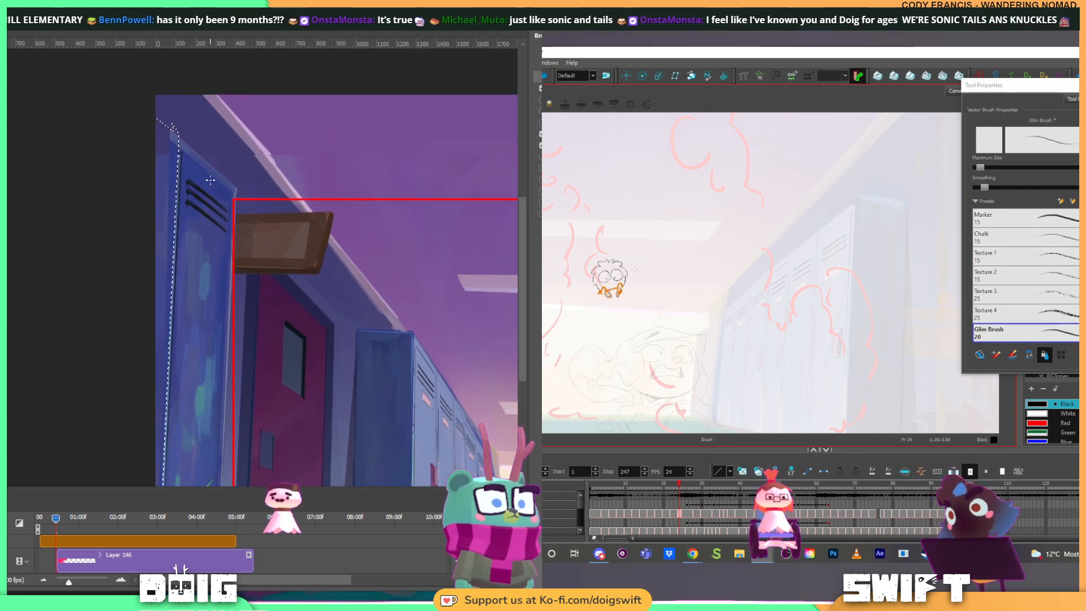
key("Delete")
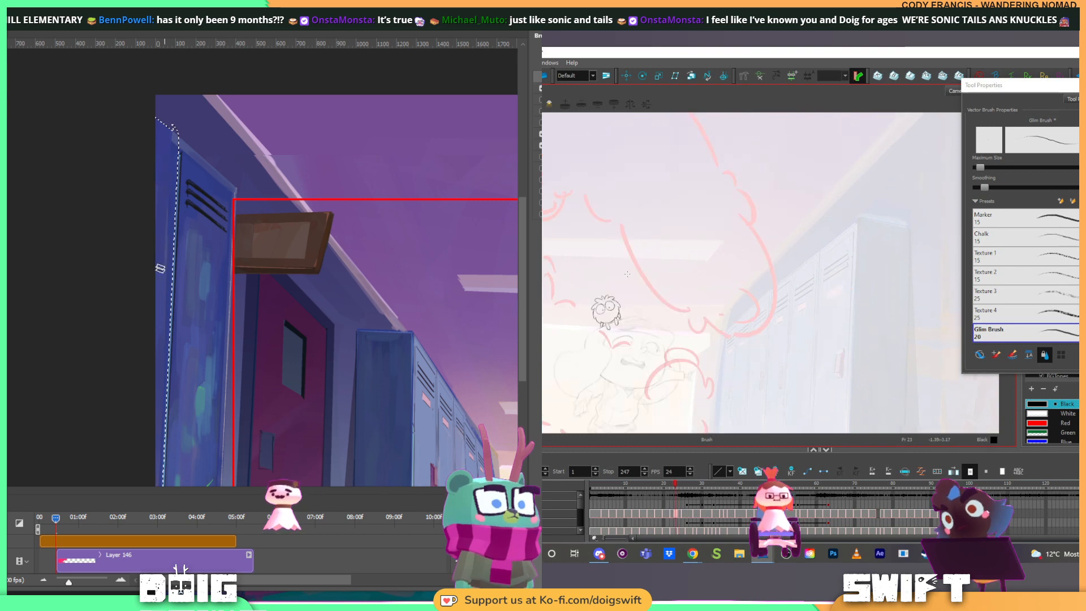
scroll(167, 243, "down", 1)
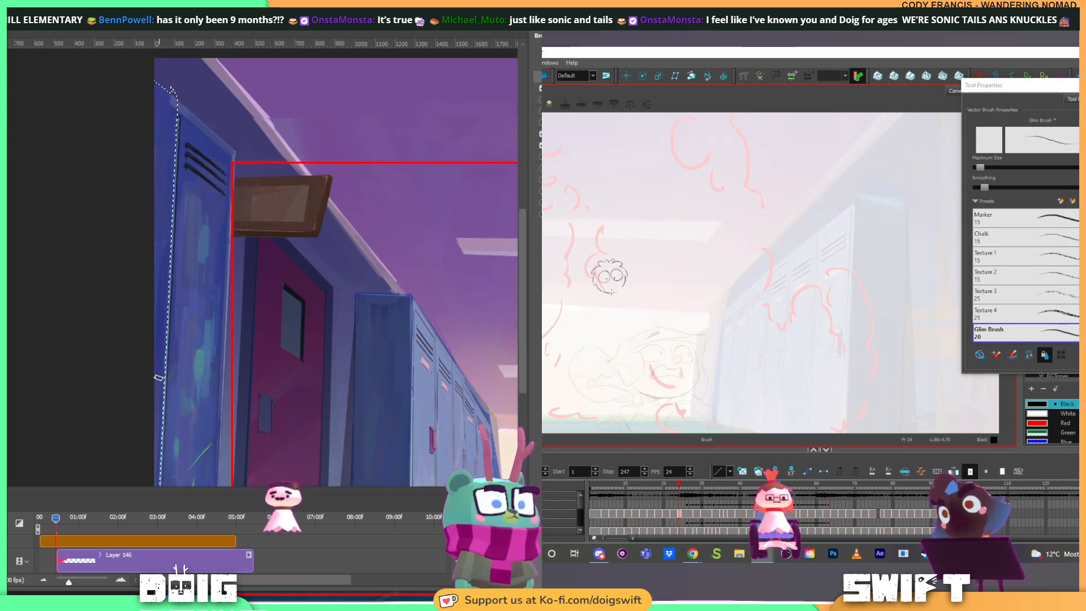
scroll(179, 255, "up", 4)
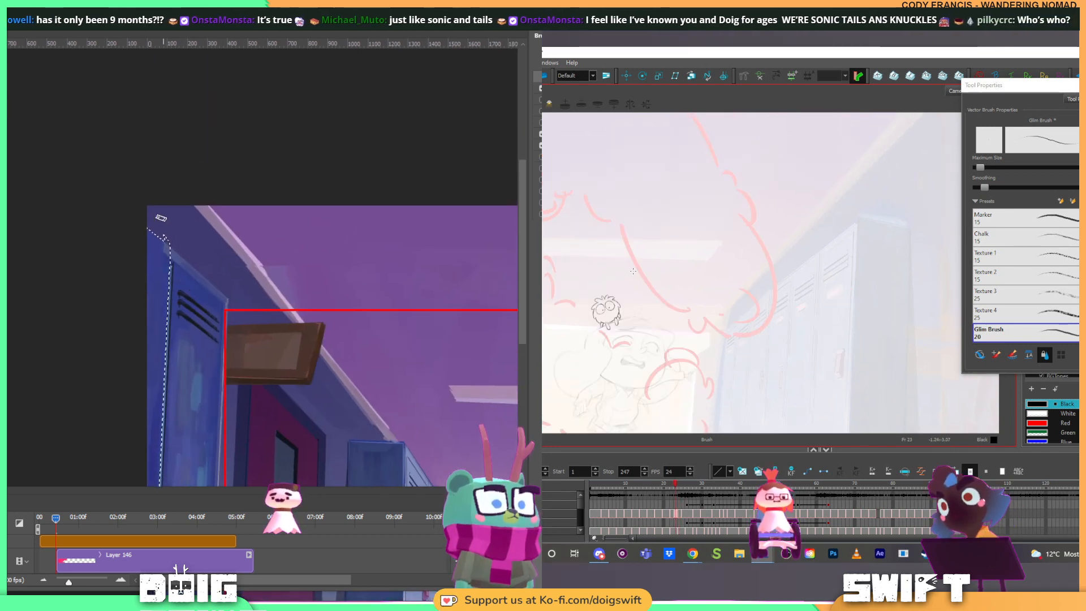
Step: In Harmony, compare the creature's drawings on the frames around 24, then select its remaining head drawing on frame 24
key(".")
key(".")
key(".")
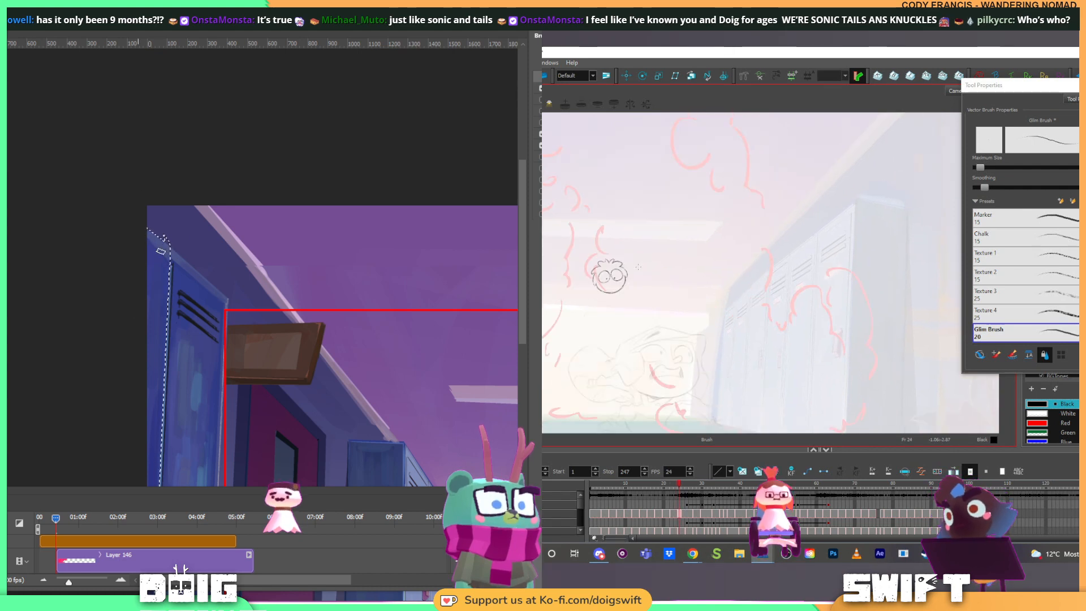
key(".")
key(".")
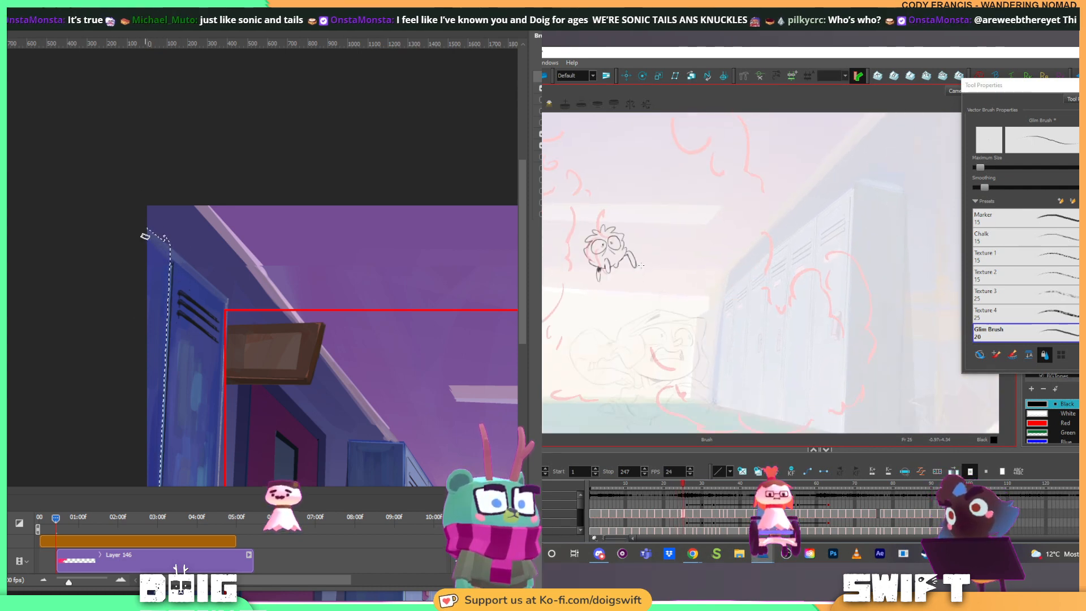
key(".")
key(".")
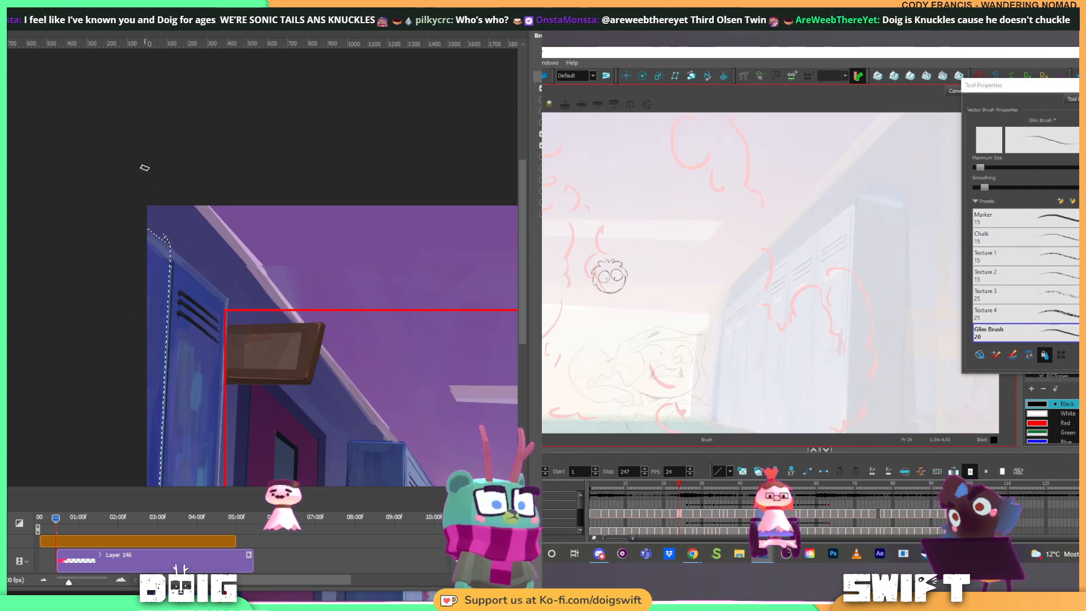
key("alt+s")
mouse_move(634, 261)
left_mouse_down()
mouse_move(627, 291)
mouse_move(621, 259)
left_mouse_up()
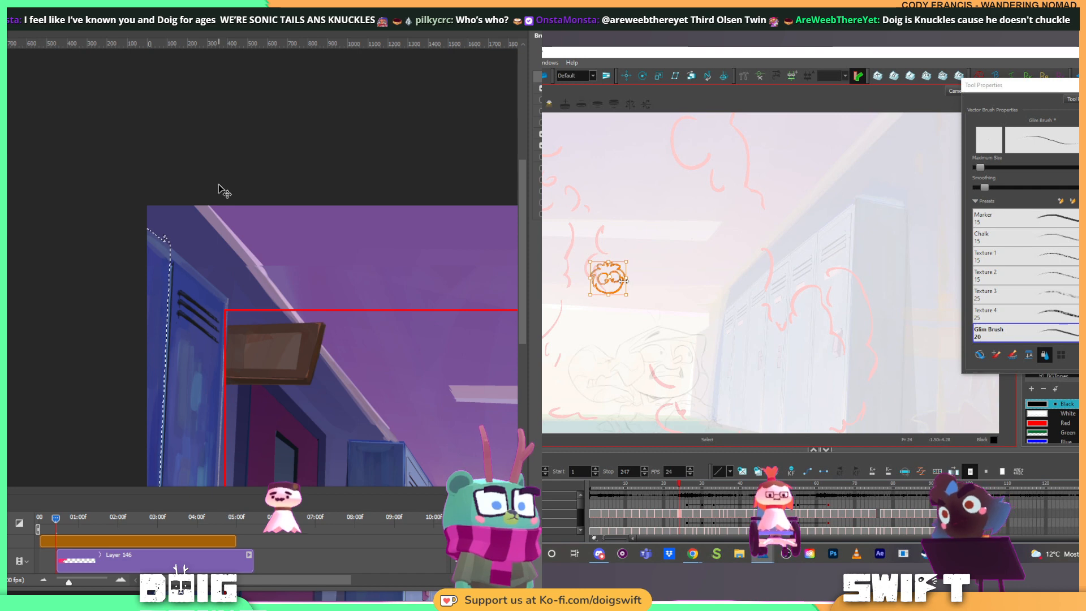
Step: Switch to Photoshop, deselect the wall strip, and inspect the opposite row of lockers and the blue wall with the notice board
left_click(299, 273)
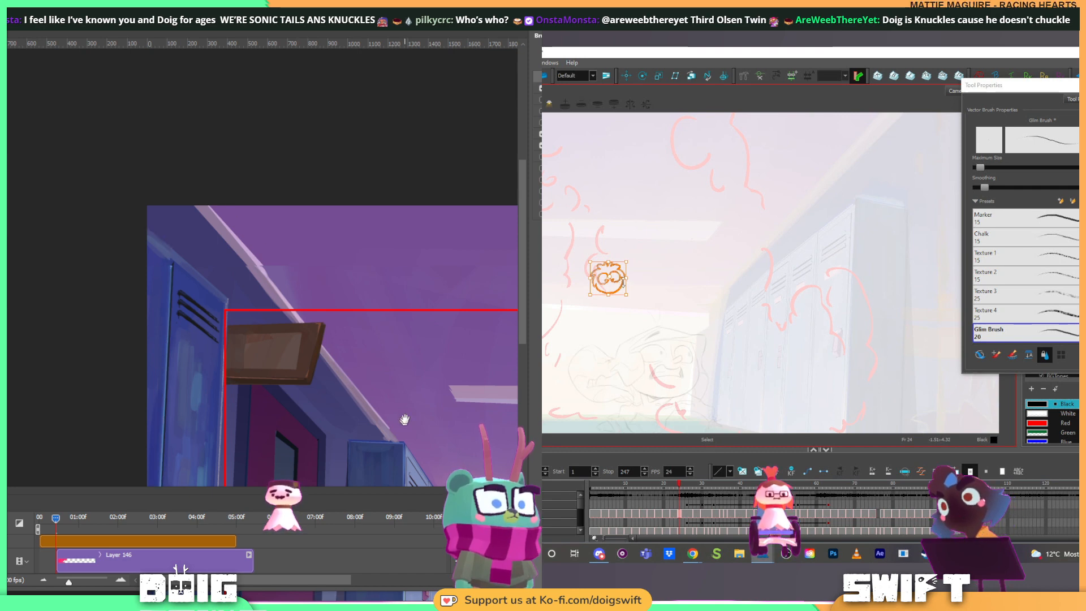
left_click_drag(405, 419, 170, 257)
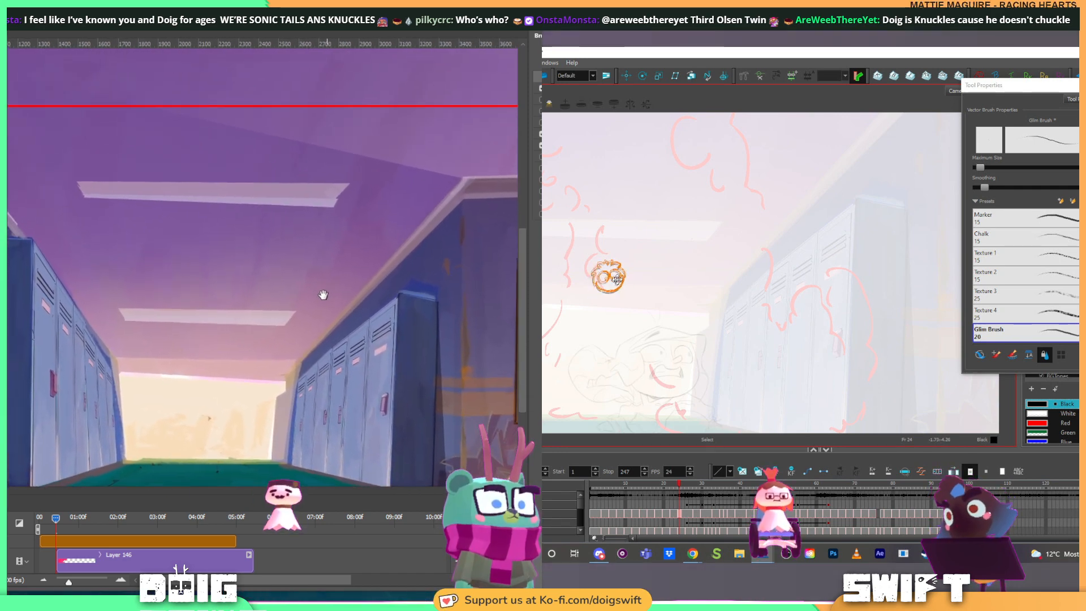
left_click_drag(323, 295, 206, 315)
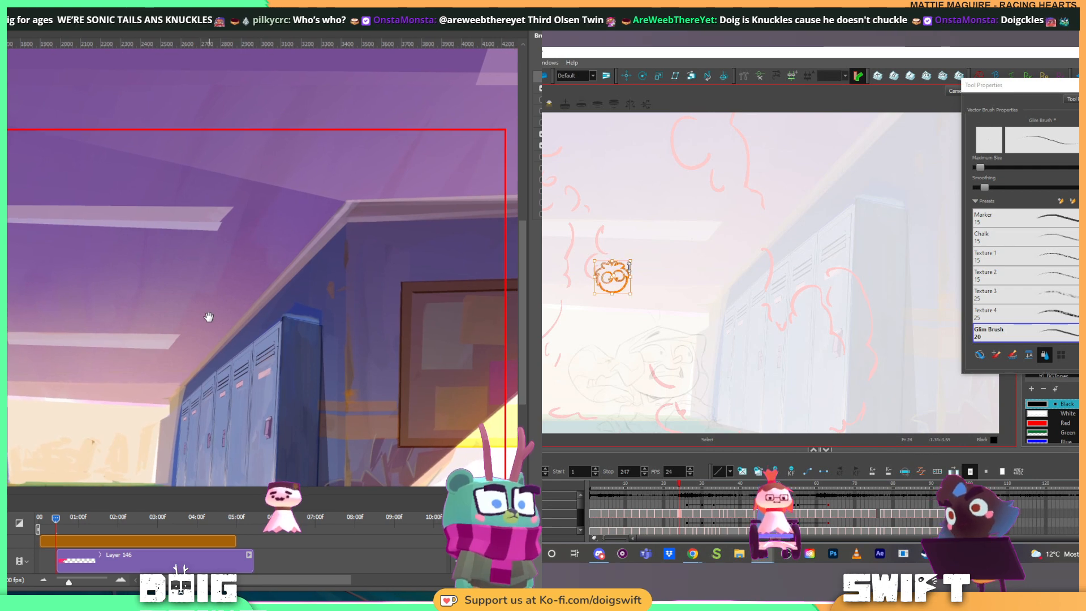
left_click_drag(337, 296, 303, 272)
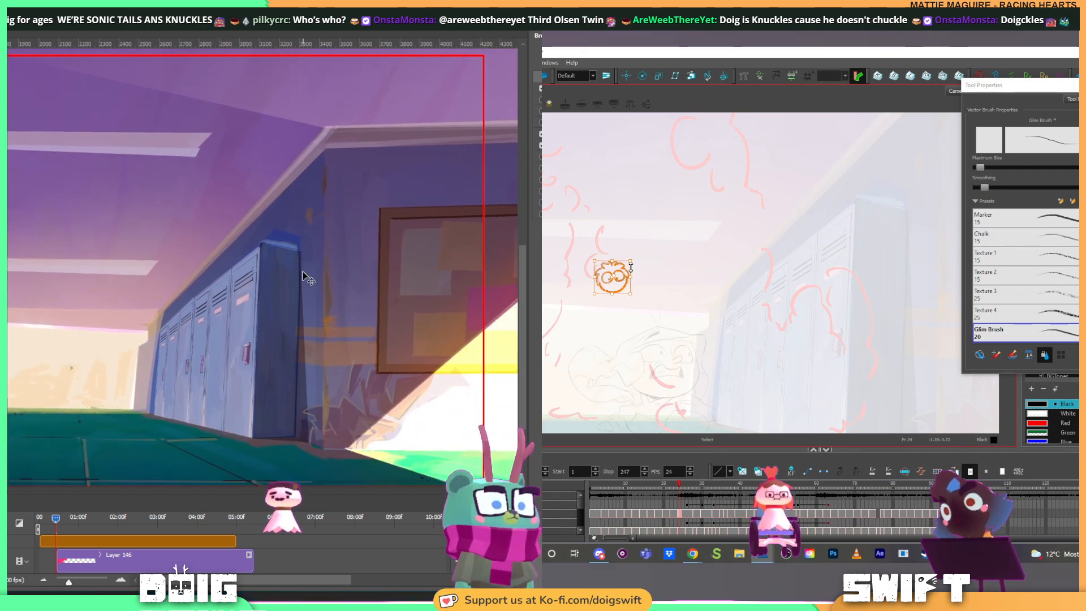
Step: Switch to Harmony, adjust the creature's head on frame 24, and draw a thin leg beneath it
left_click_drag(640, 259, 636, 263)
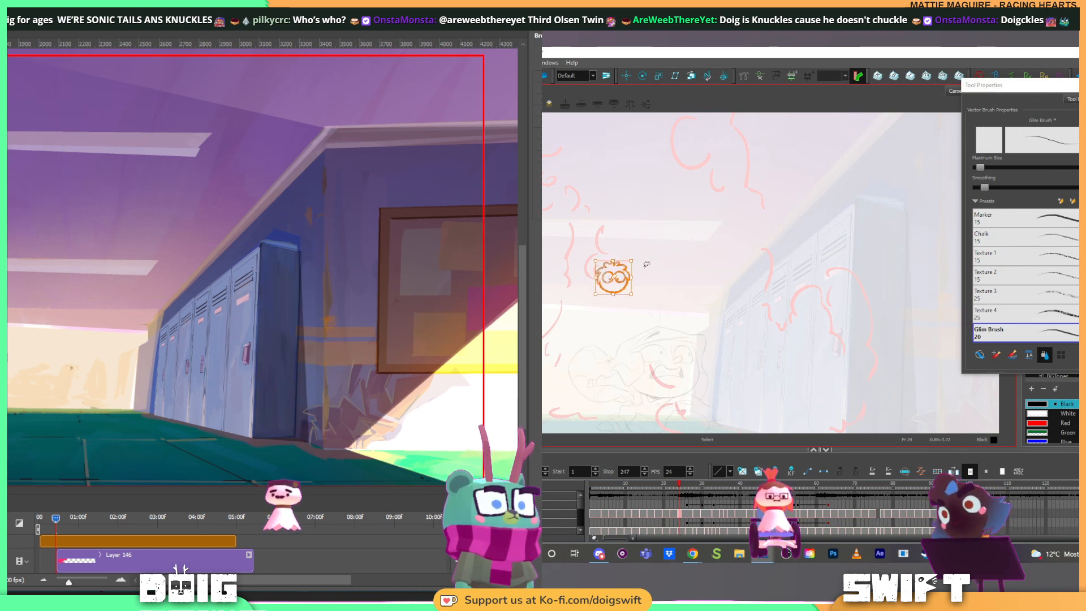
key("alt+b")
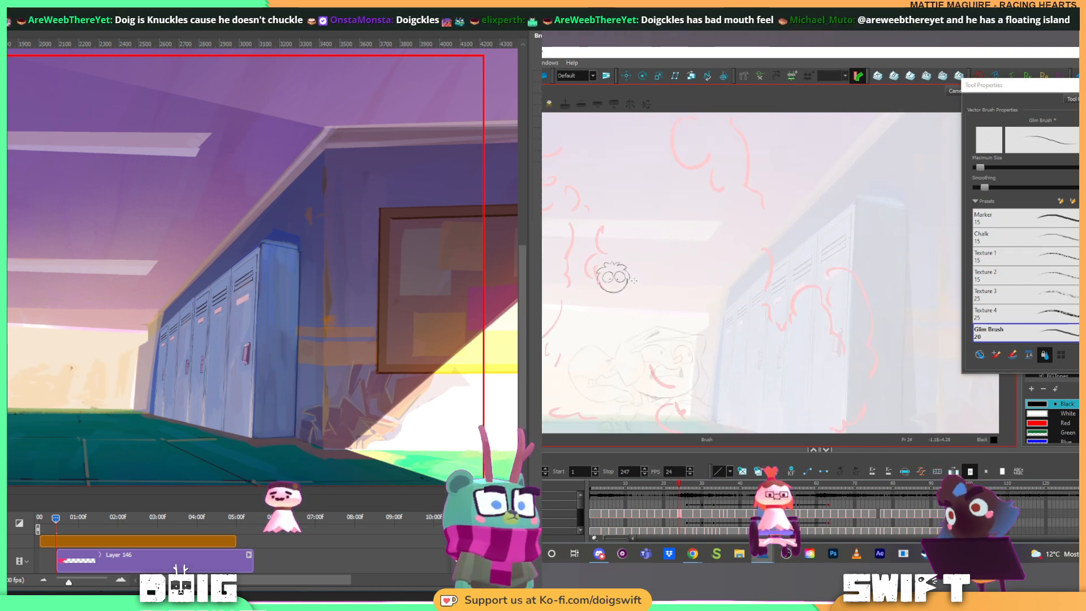
key("comma")
key("period")
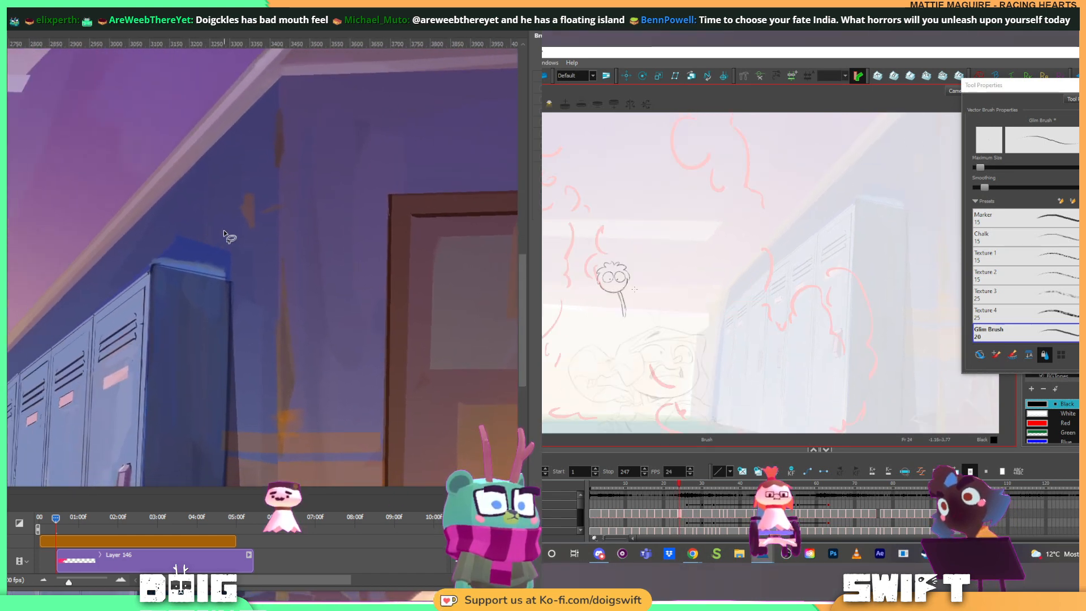
Step: Switch to Photoshop, outline the sloped top of the nearest locker beside the notice-board wall, and paint inside the selection in muted blue
key("alt")
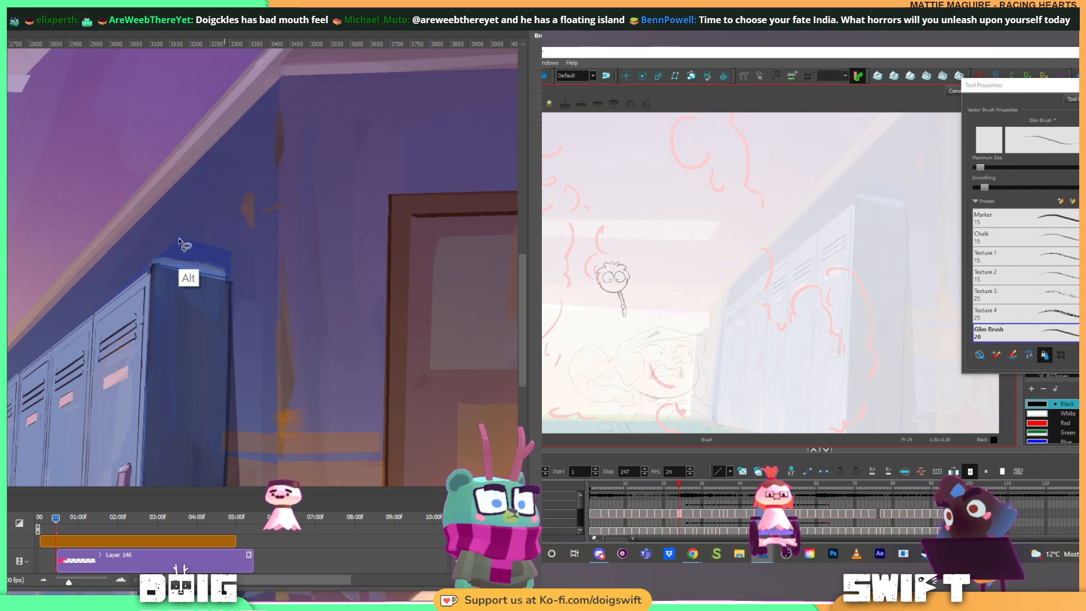
left_click(180, 241)
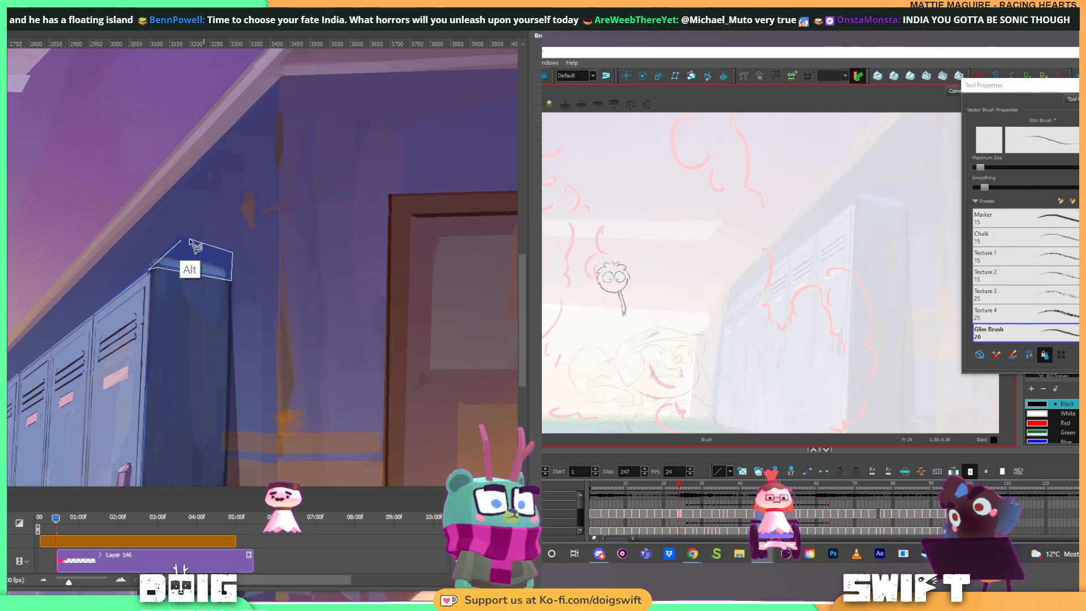
key("b")
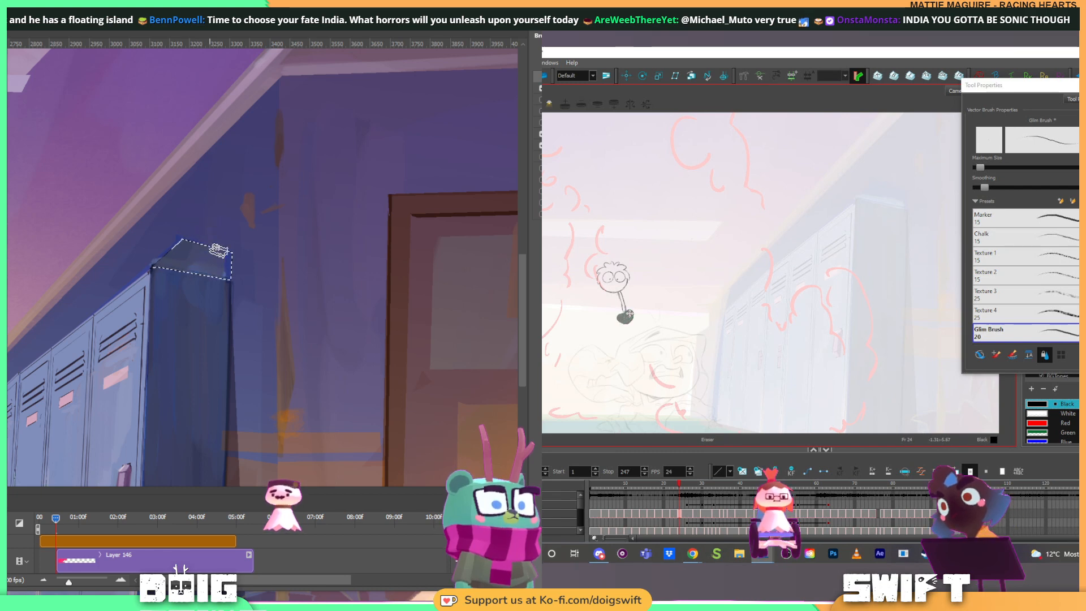
Step: In Harmony, erase the lower end of the creature's leg on frame 24 and compare the drawing with the preceding one
left_click_drag(630, 312, 620, 321)
key("comma")
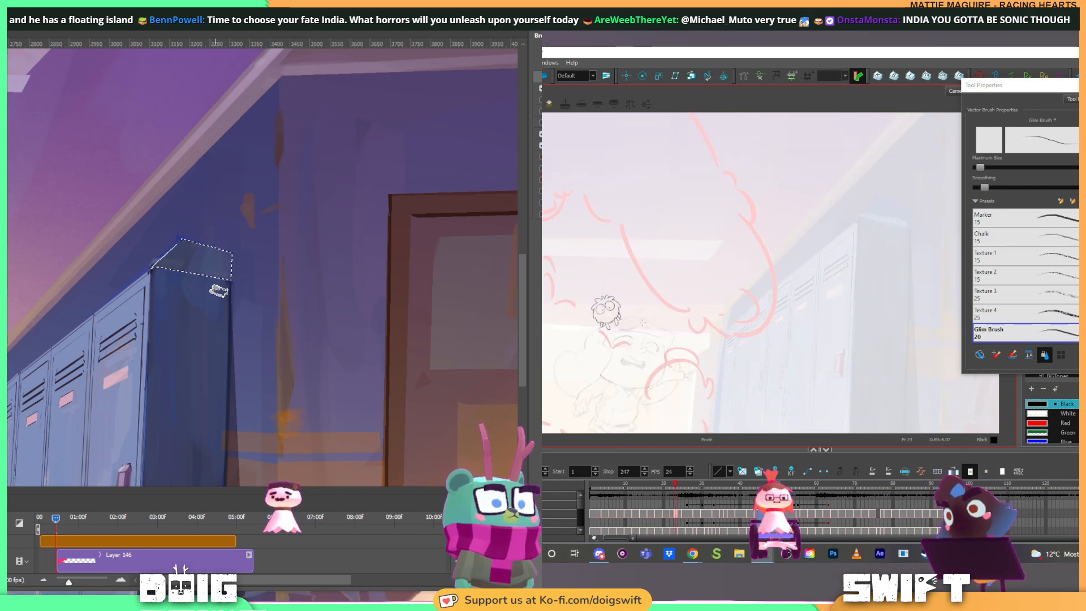
key("period")
key("comma")
key("period")
key("comma")
key("period")
key("alt+b")
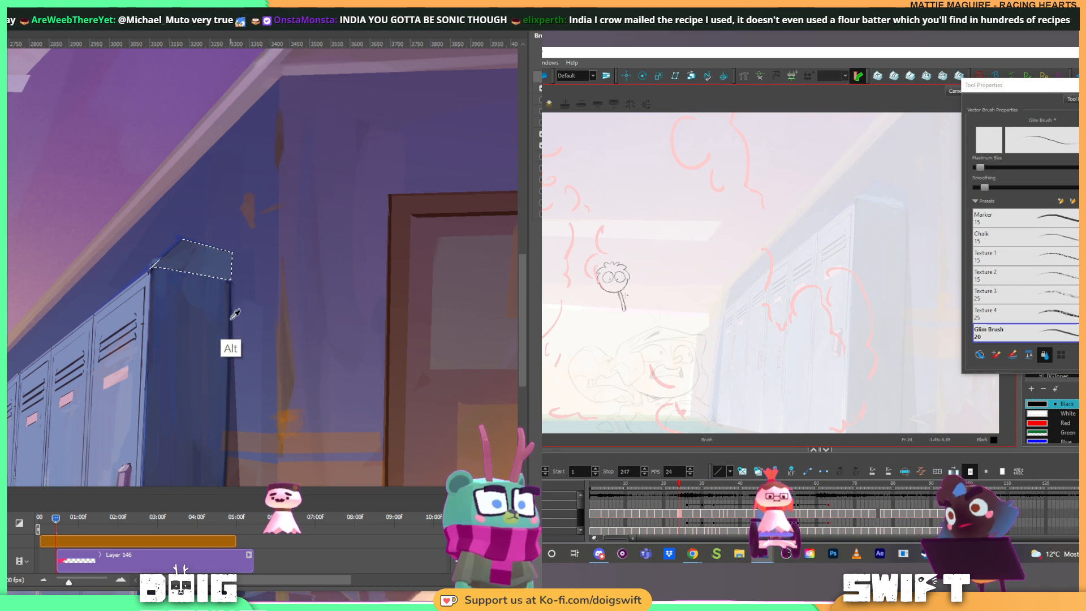
Step: Switch to Photoshop, sample the blue at the locker's edge, deselect, and blend the locker's sloped top with its side
left_click(232, 308, "alt")
key("ctrl+d")
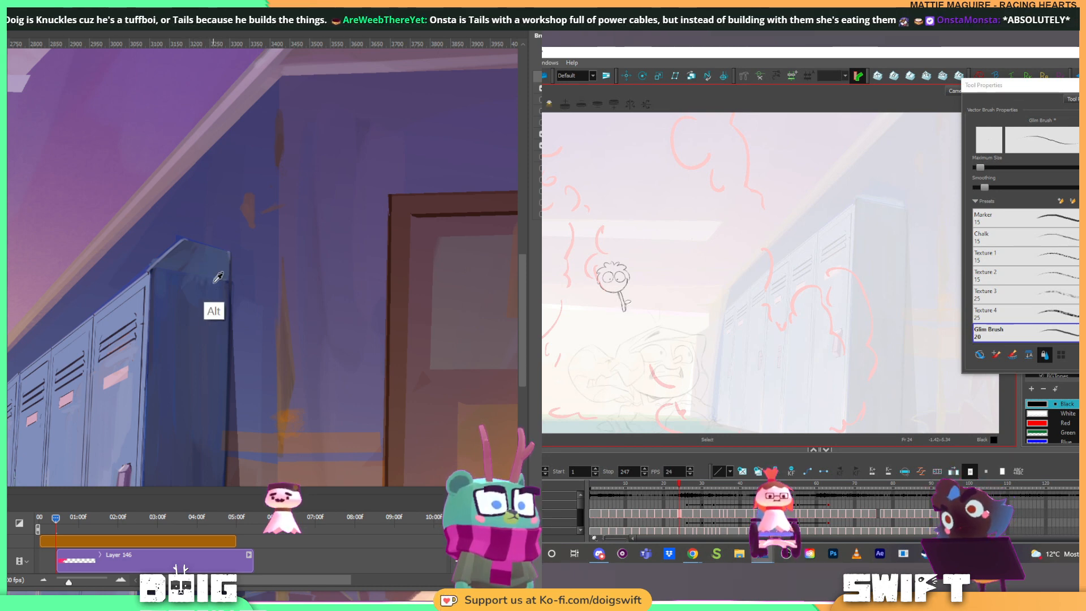
key("alt")
Step: In Harmony, clean up the creature's existing leg on frame 24 and draw a second leg next to it
key("alt+b")
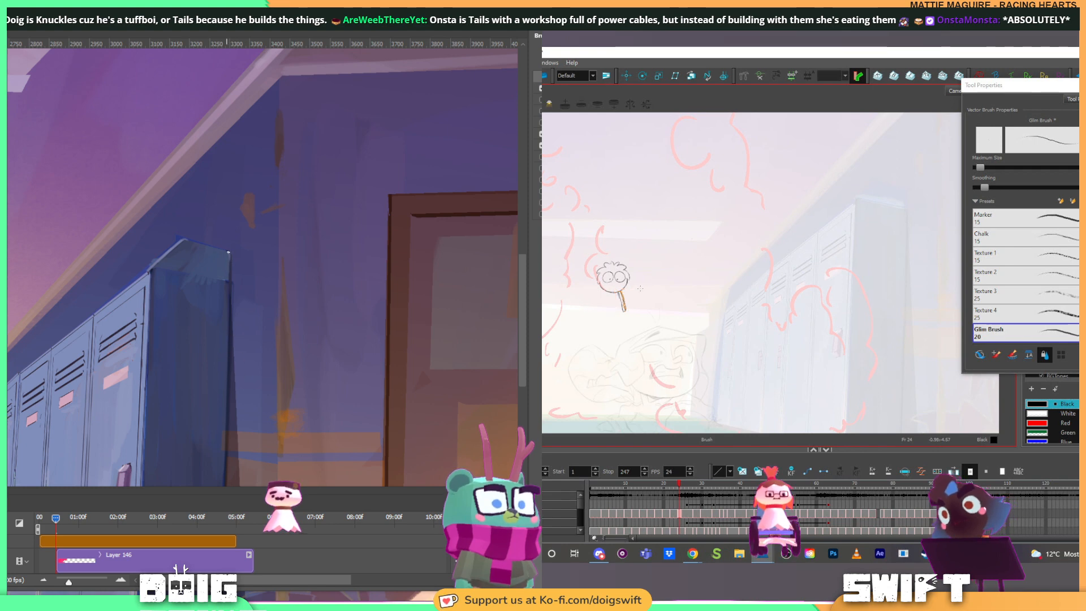
left_click(627, 298)
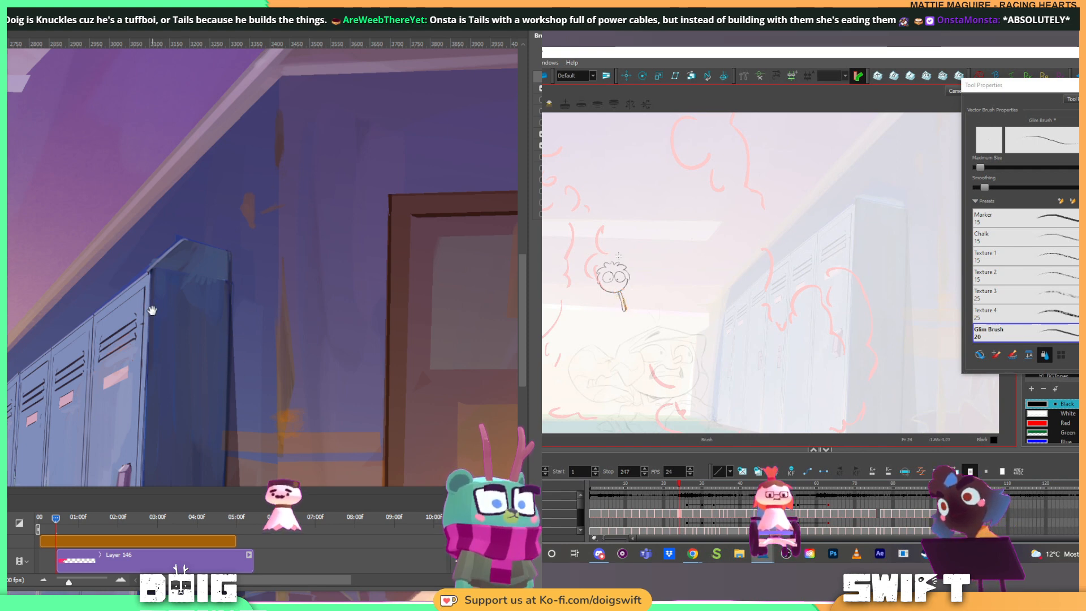
left_click_drag(152, 311, 243, 268)
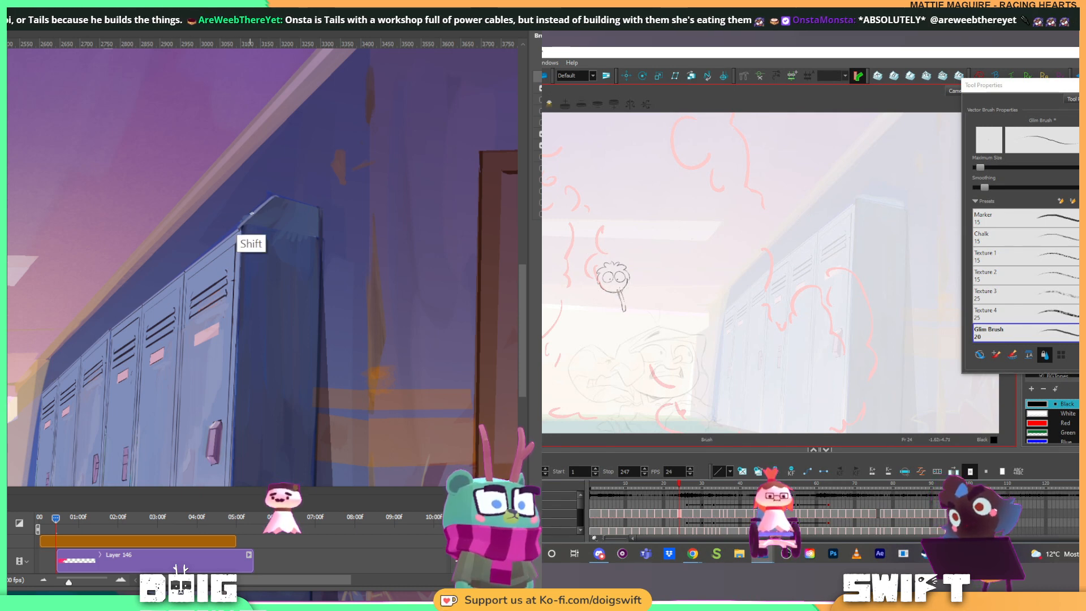
left_click_drag(621, 293, 625, 309)
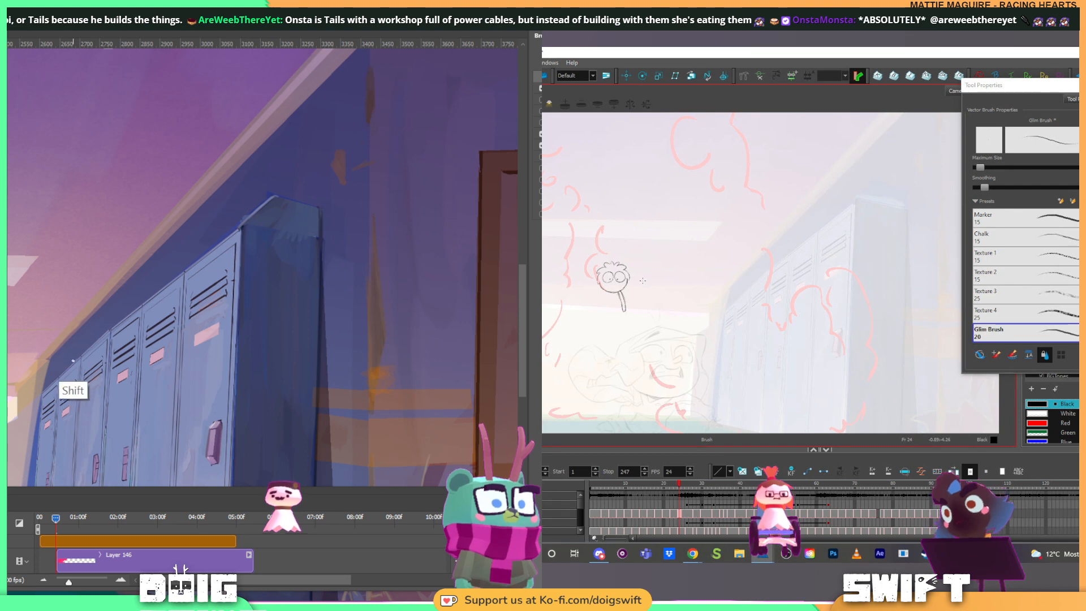
key("comma")
key("period")
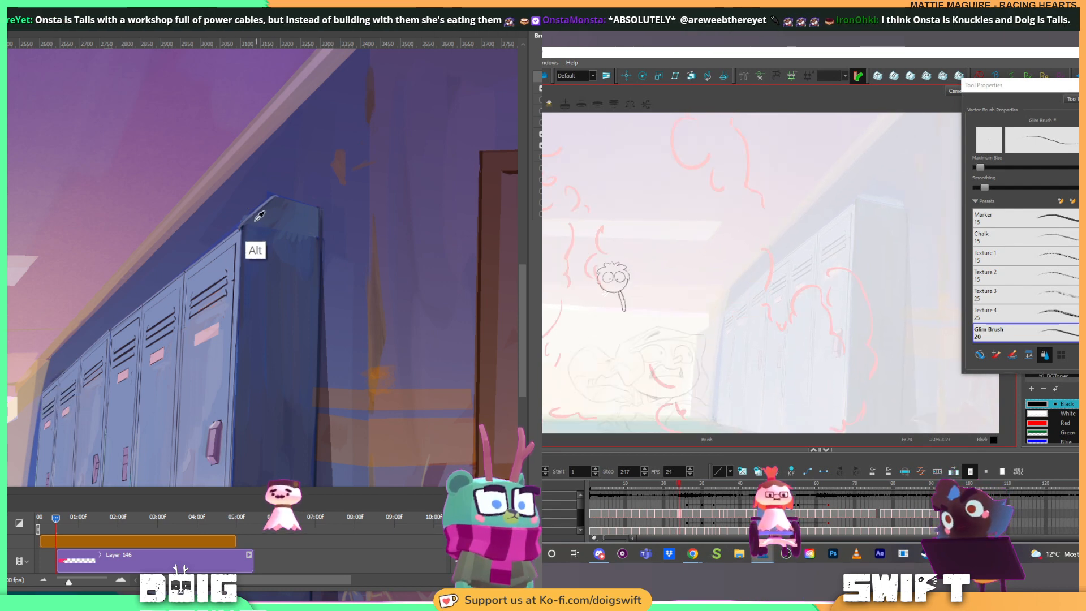
left_click_drag(605, 291, 608, 301)
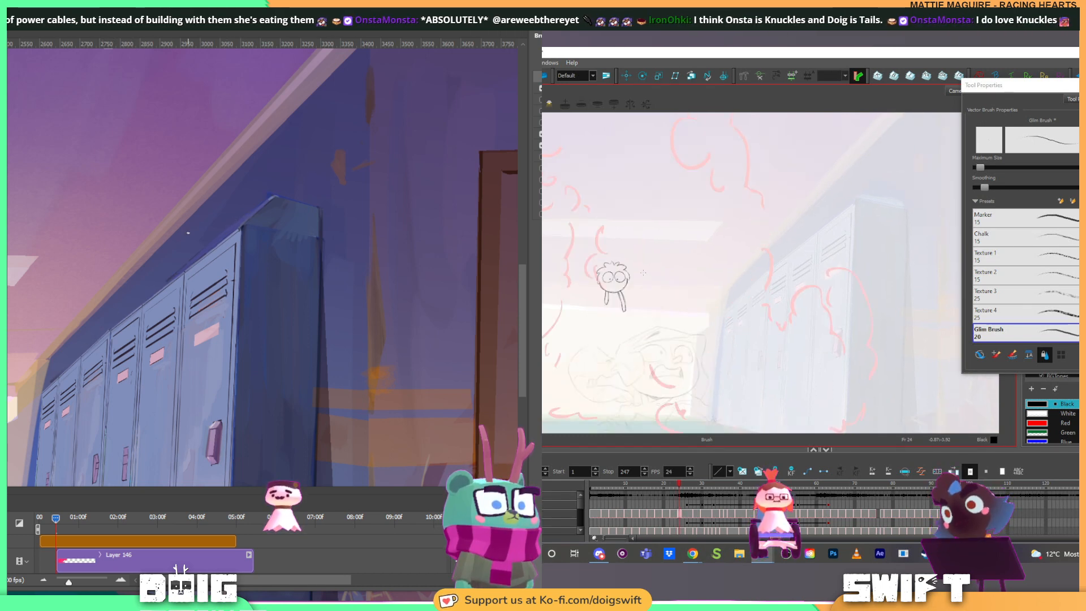
scroll(188, 232, "down", 4)
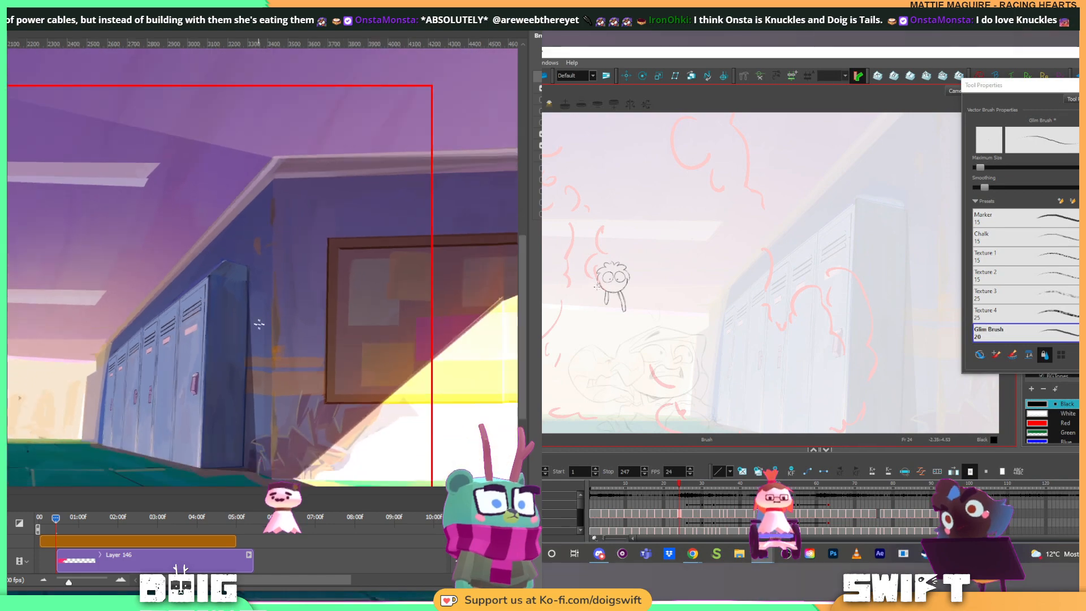
left_click_drag(191, 337, 427, 322)
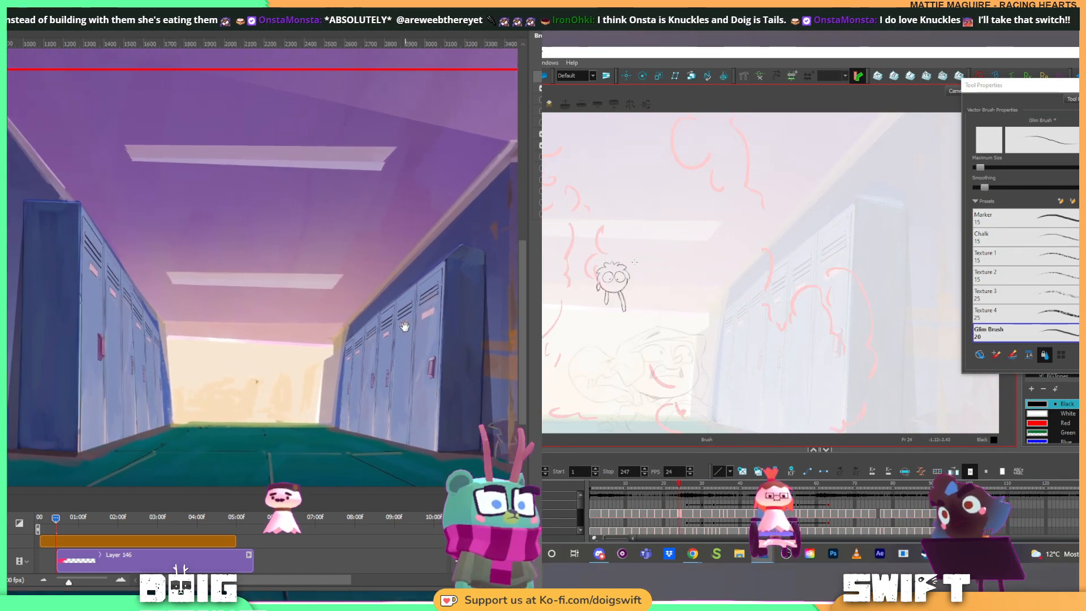
left_click_drag(187, 270, 203, 277)
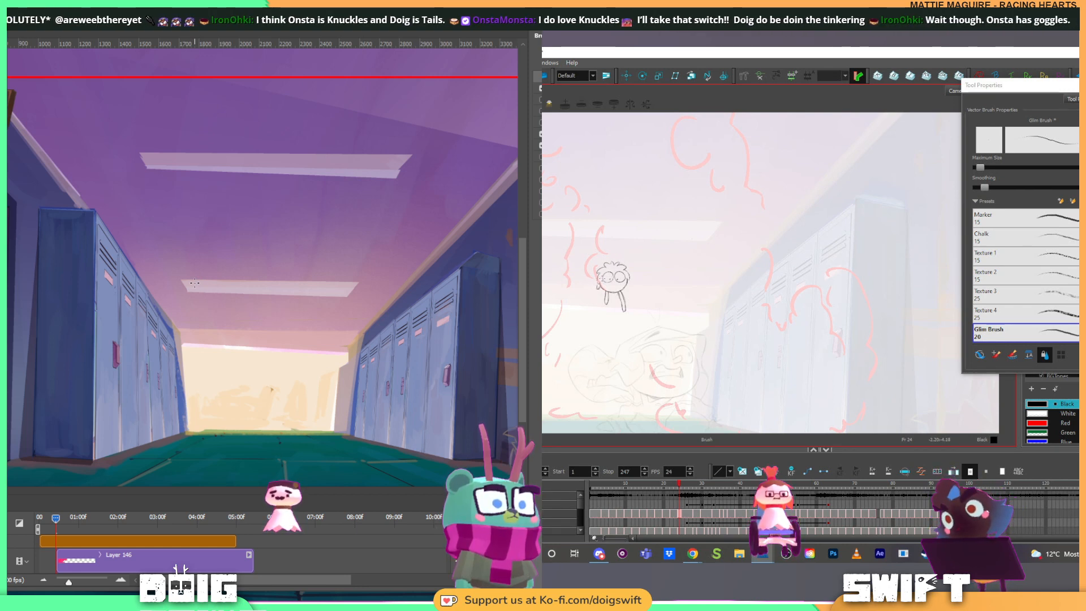
Step: In Harmony, compare the creature on frame 24 with its preceding drawing, then delete the small arm at its side
key("comma")
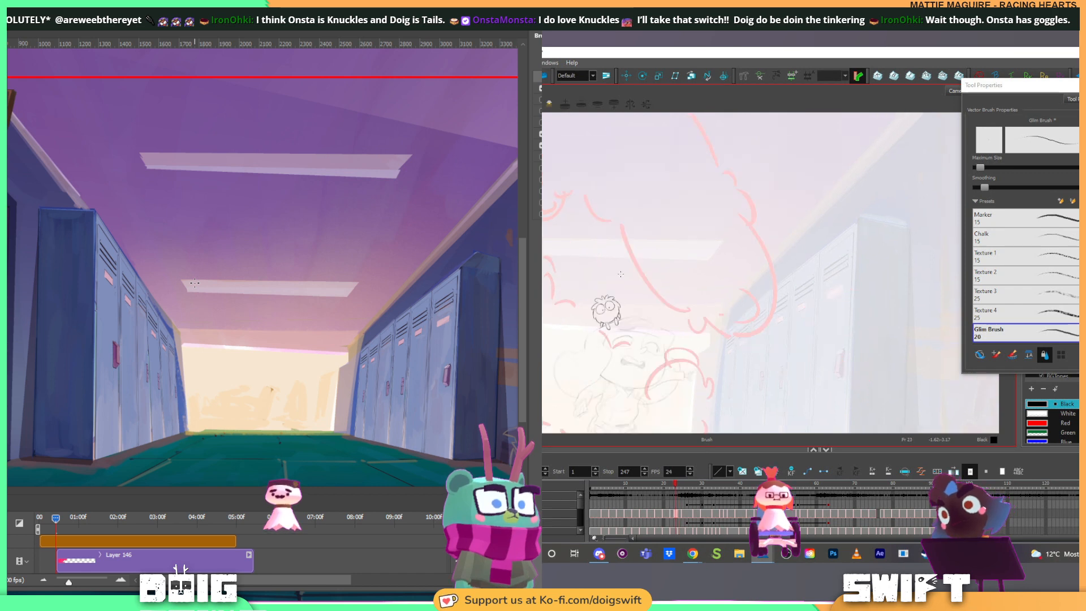
key("period")
key("comma")
key("period")
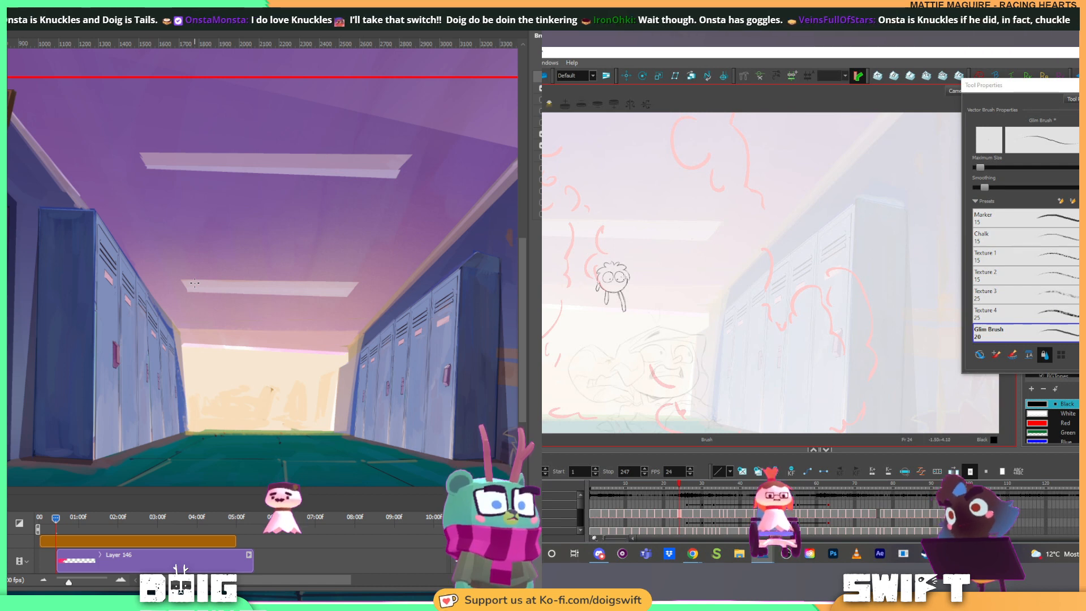
key("comma")
key("period")
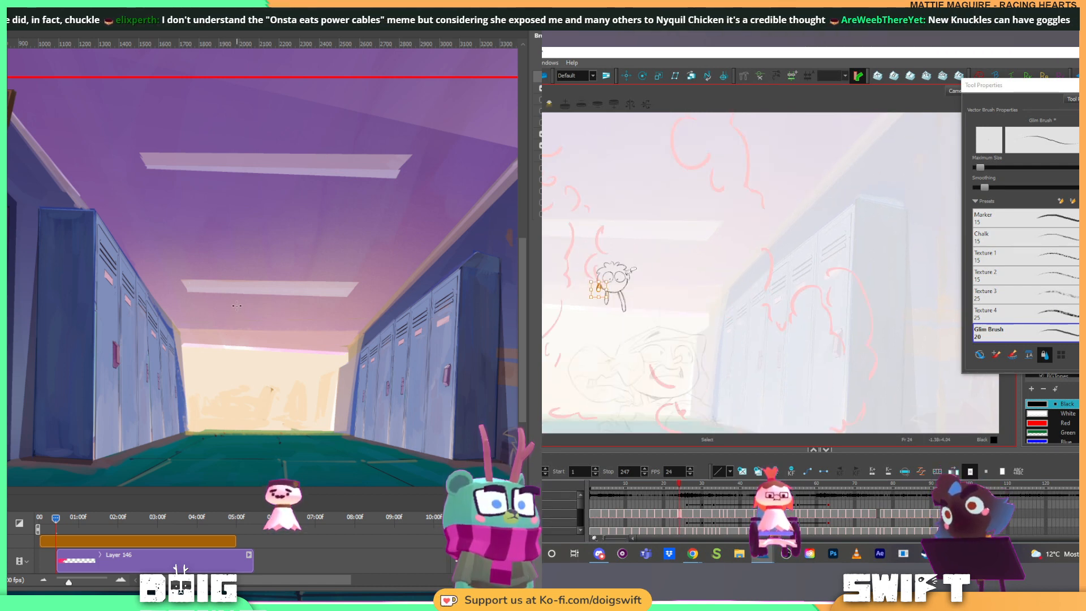
key("comma")
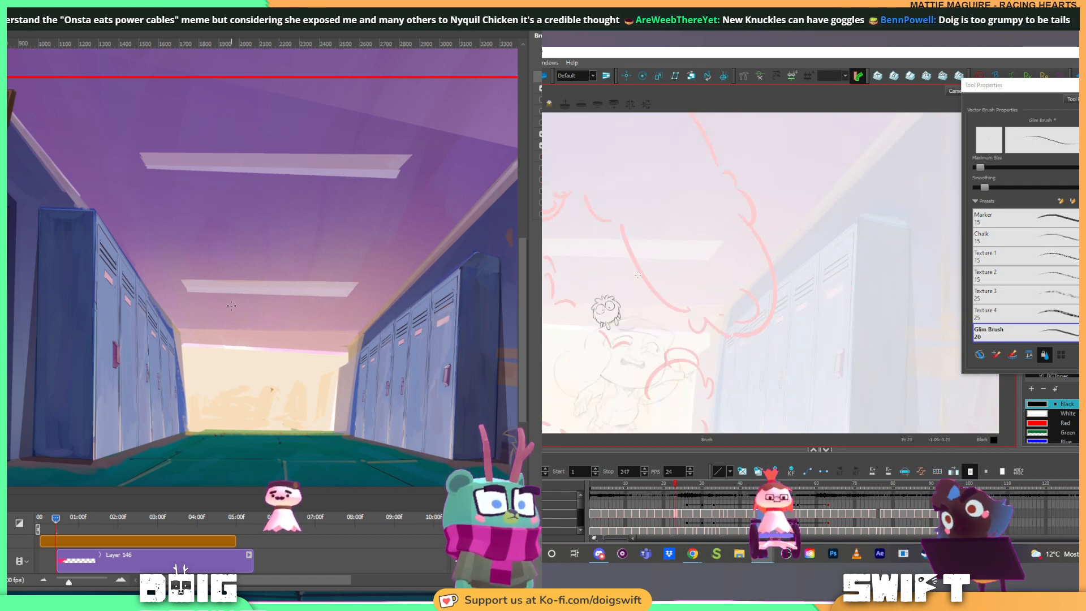
key("period")
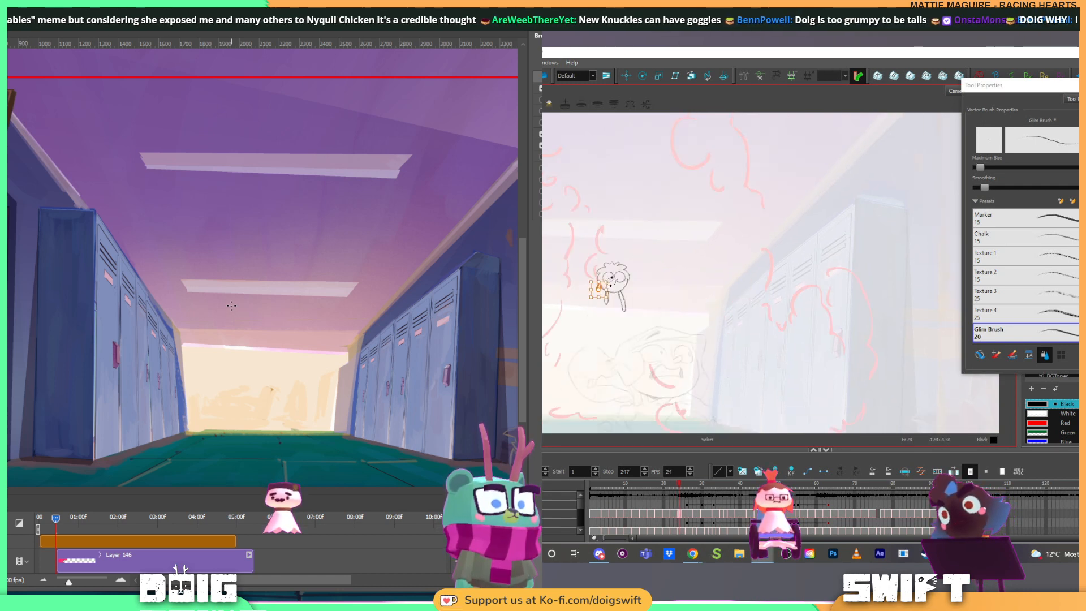
key("Delete")
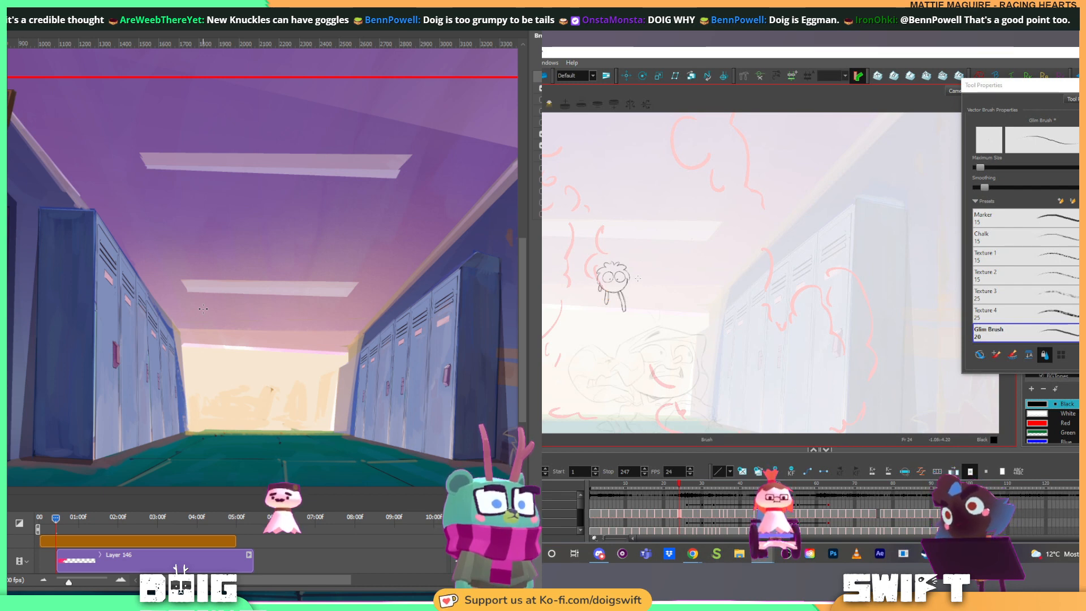
Step: Redraw the creature's small arm on frame 24 and check the pose against the preceding drawing
key("f")
key("g")
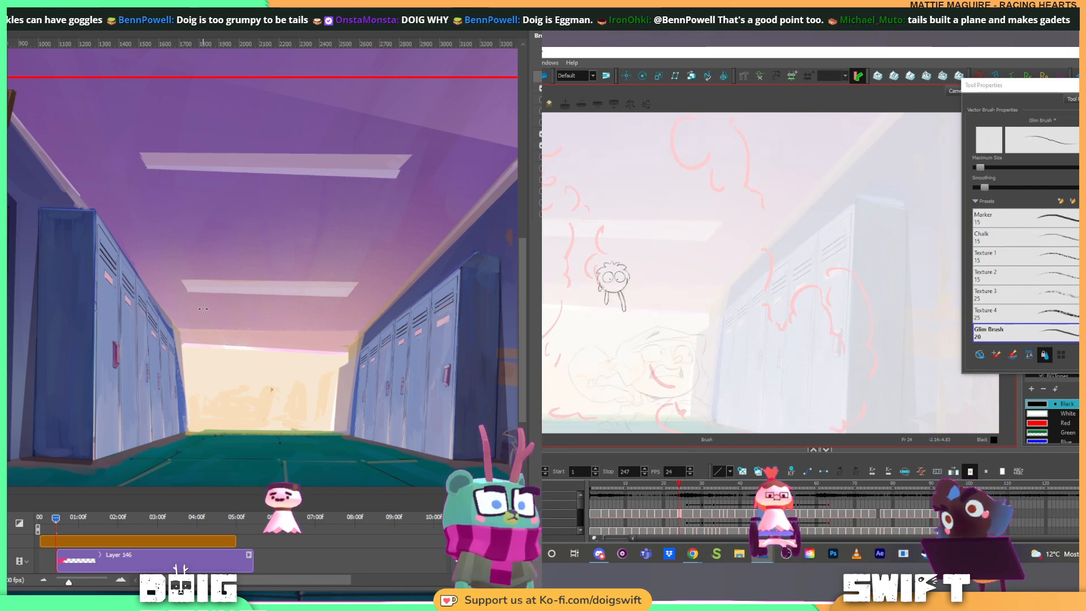
key("alt+s")
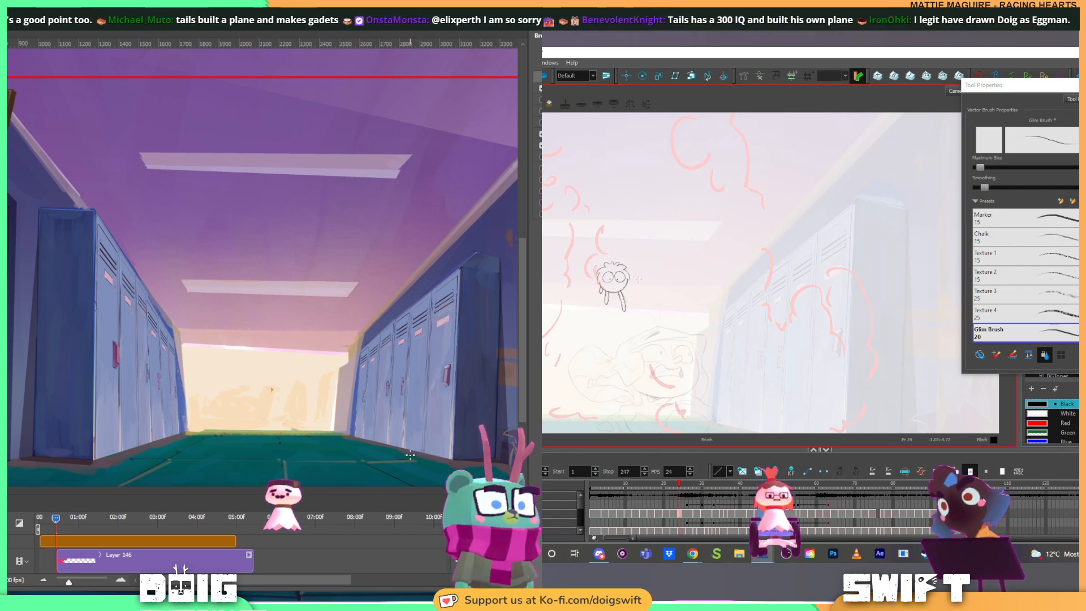
key("f")
key("g")
key("f")
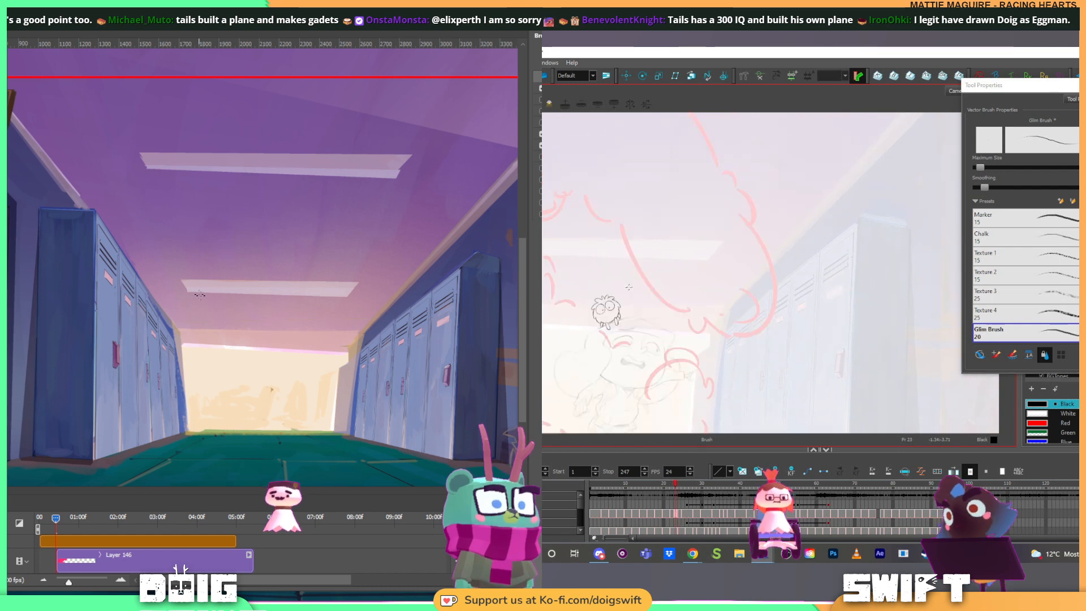
key("g")
mouse_move(316, 333)
left_mouse_down()
mouse_move(244, 295)
mouse_move(222, 323)
left_mouse_up()
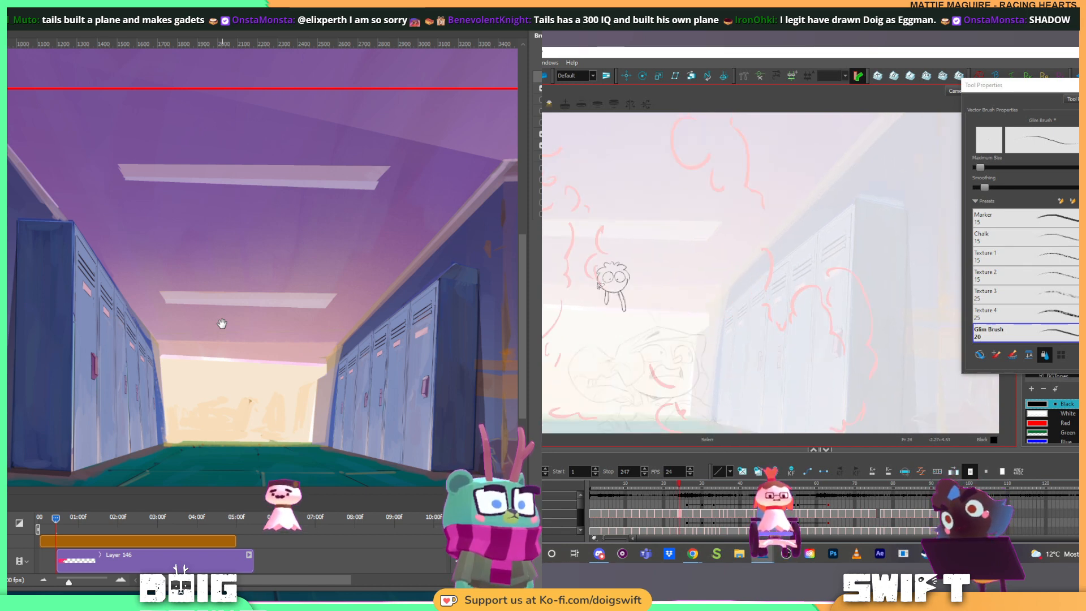
scroll(227, 322, "up", 2)
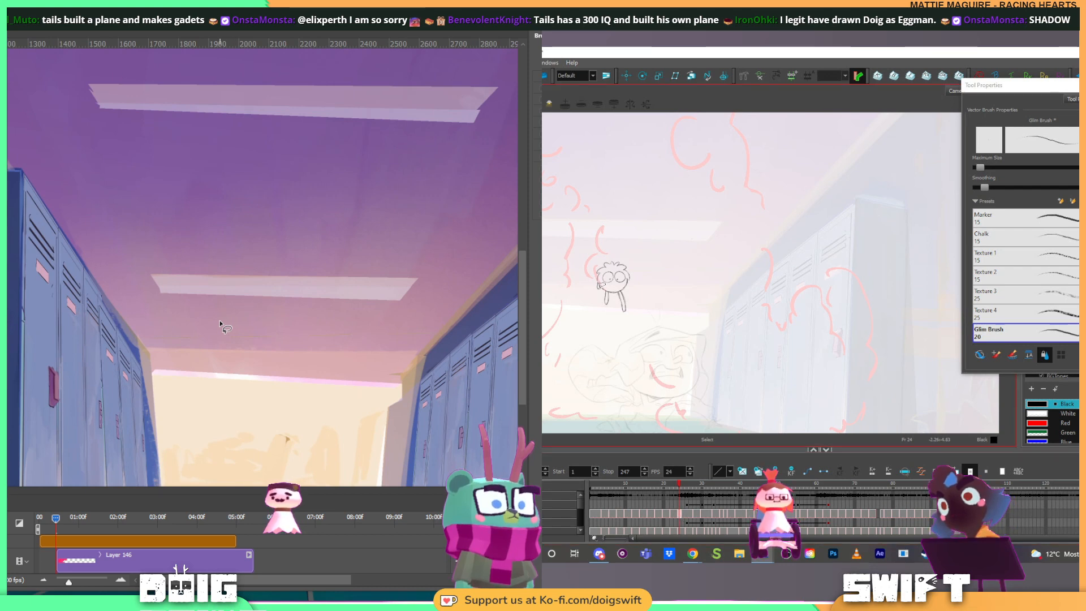
Step: In Harmony, check the creature on frame 25, move the Tool Properties window clear of the canvas, and rework the small arm on frame 24
key("alt+s")
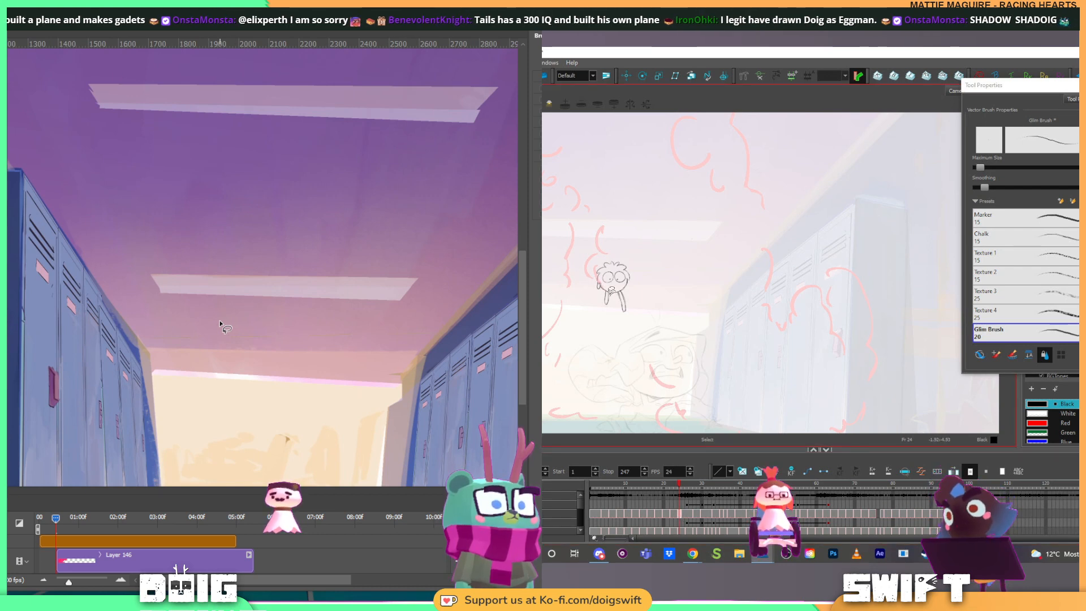
left_click(681, 511)
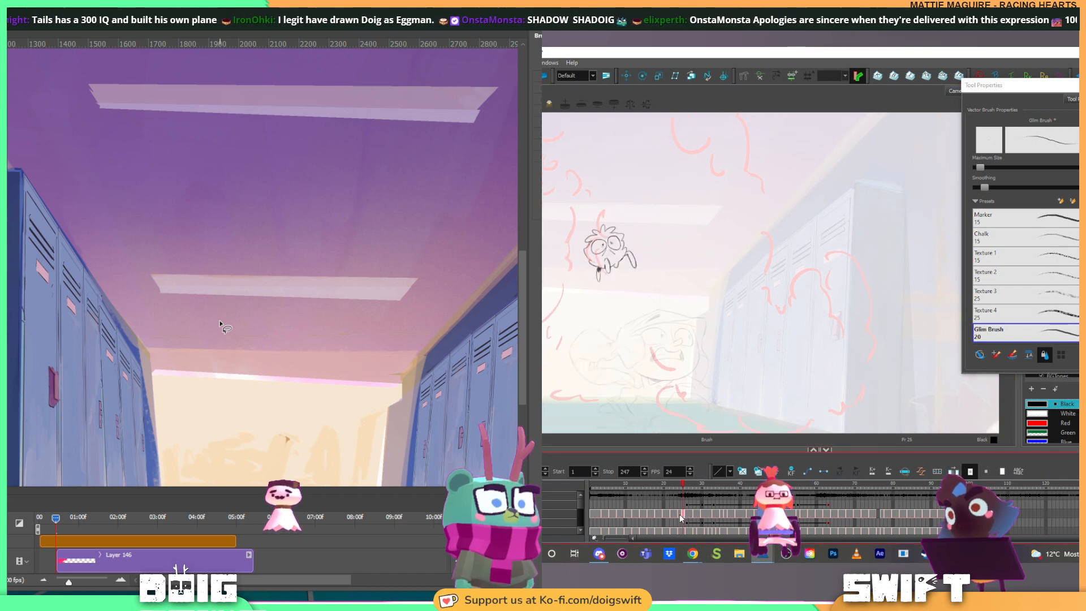
left_click(678, 510)
key("alt+s")
mouse_move(623, 268)
left_mouse_down()
mouse_move(635, 305)
mouse_move(632, 286)
left_mouse_up()
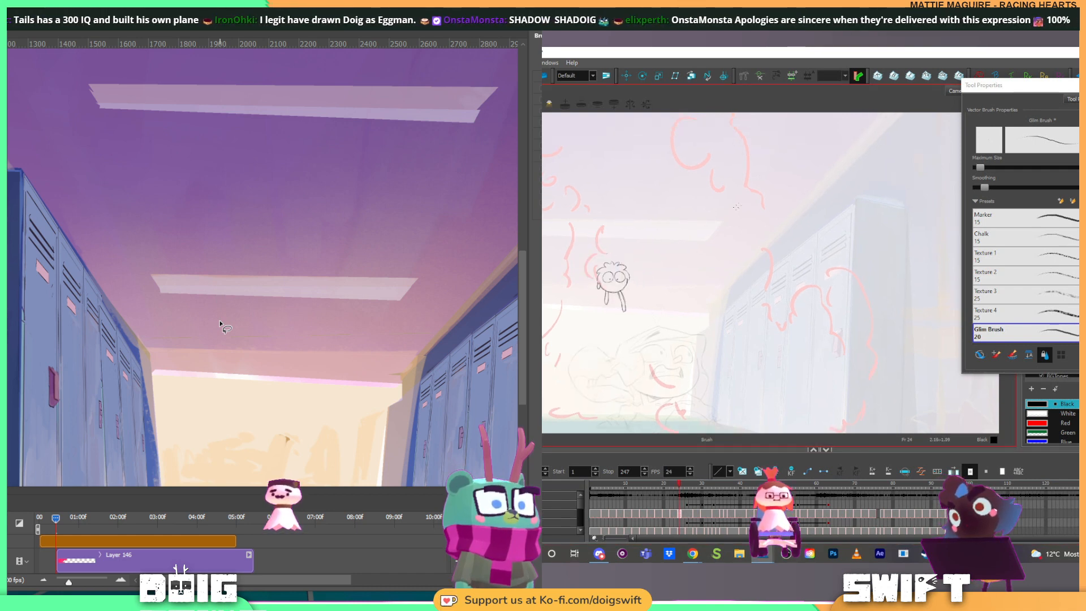
left_click_drag(1013, 93, 1053, 111)
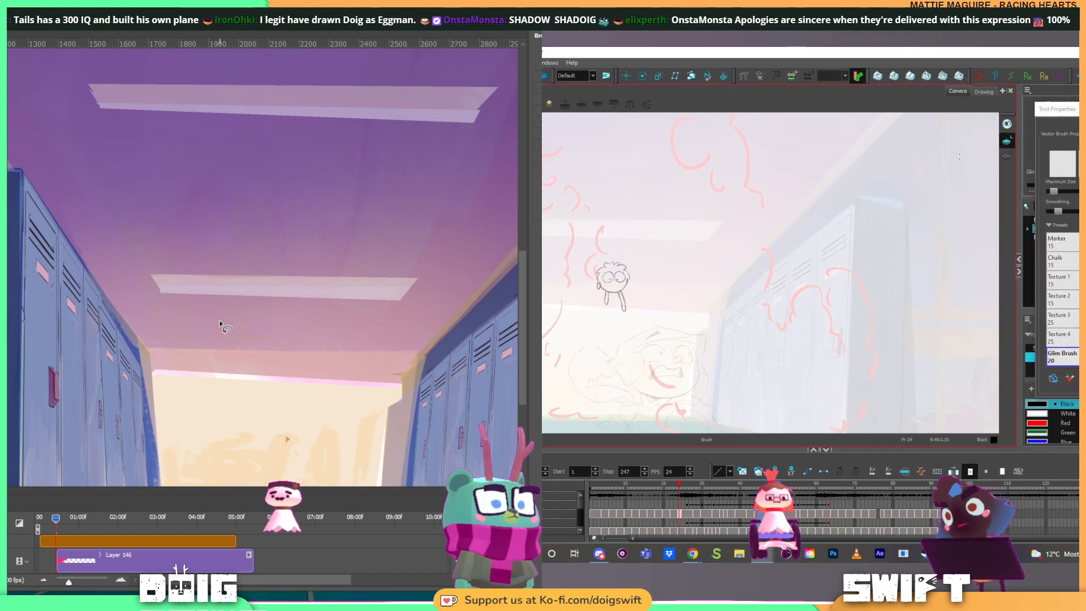
key("alt+b")
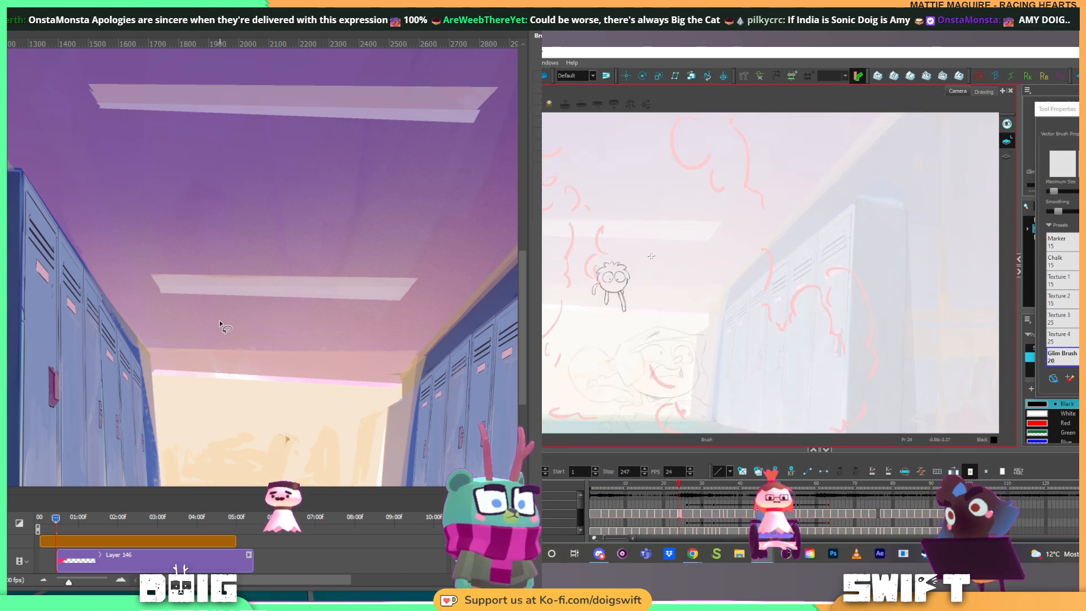
key("super")
key("super")
key("alt+s")
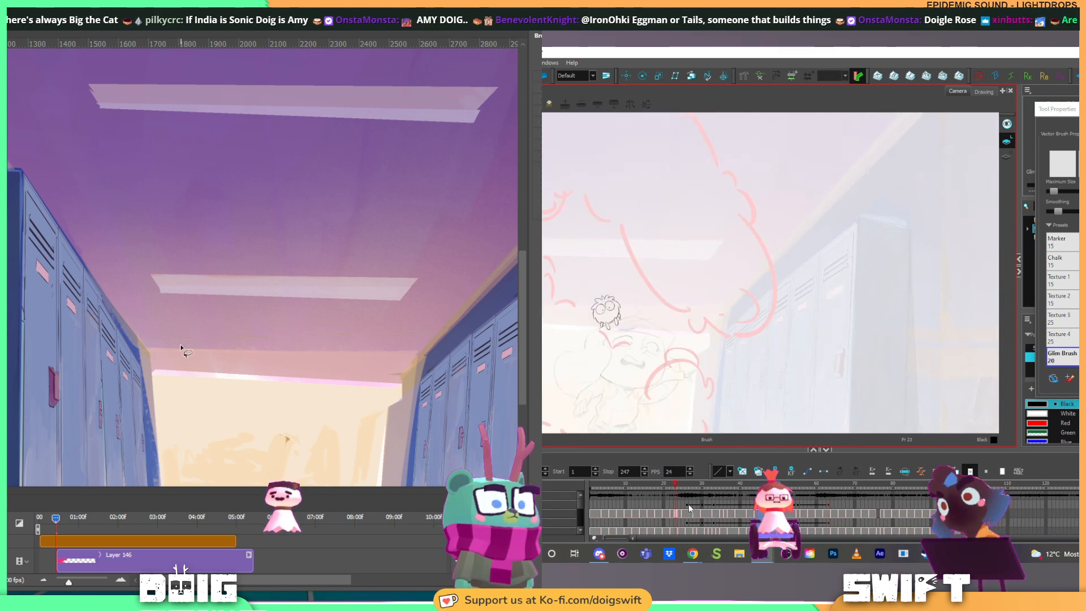
Step: In Harmony, select the creature on frame 25, rotate it clockwise, and compare its tilt with the drawing on frame 24
key(".")
key(".")
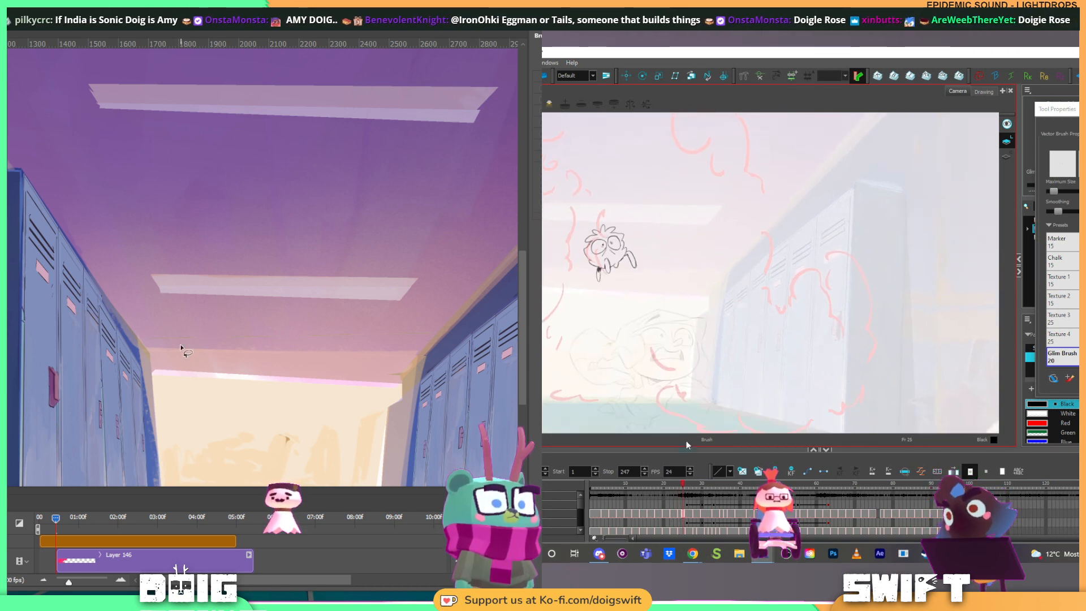
key("alt+s")
left_click_drag(560, 190, 635, 292)
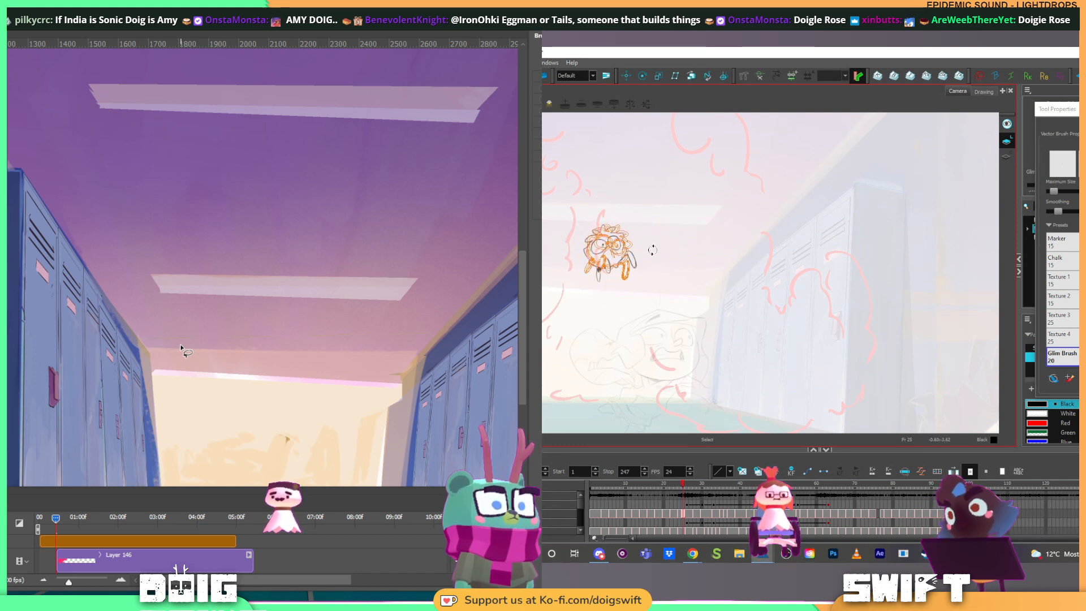
key("alt+b")
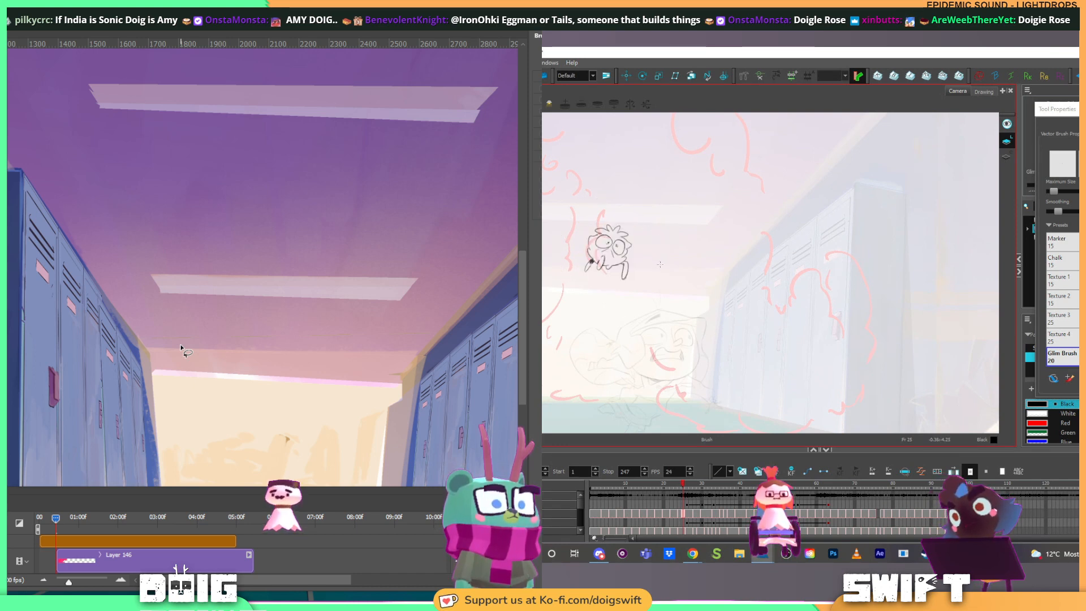
key(".")
key(".")
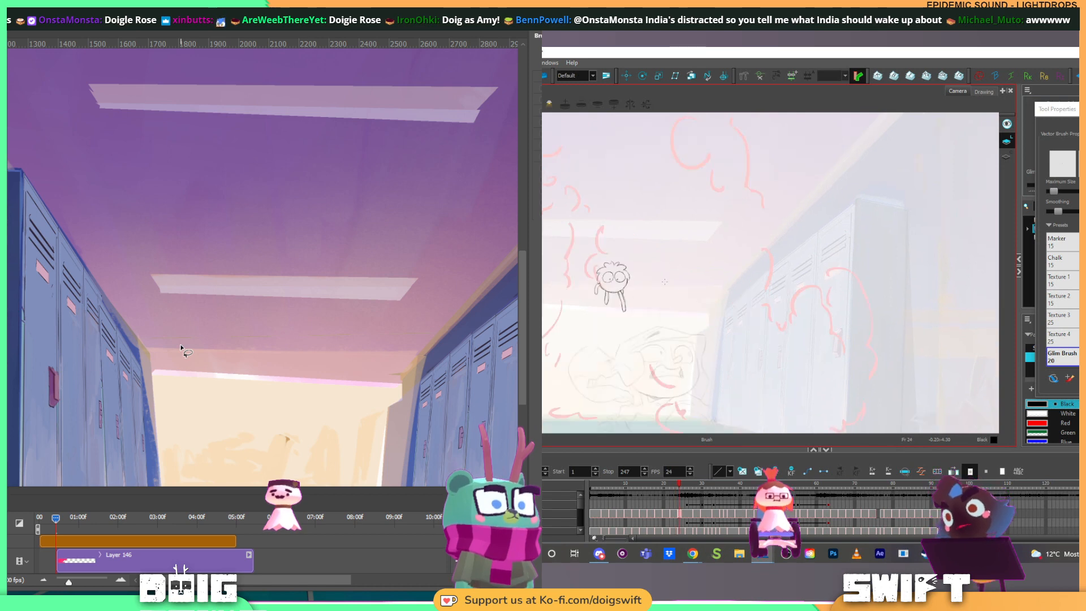
key(".")
key(".")
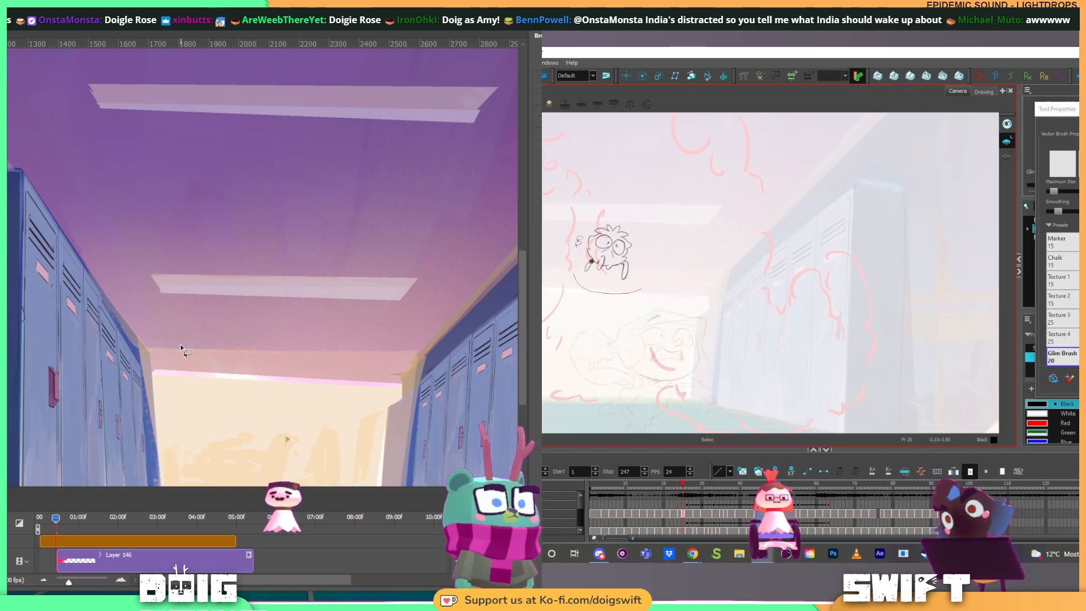
Step: Reselect the creature on frame 25 and rotate it slightly back counterclockwise
left_click_drag(578, 240, 580, 226)
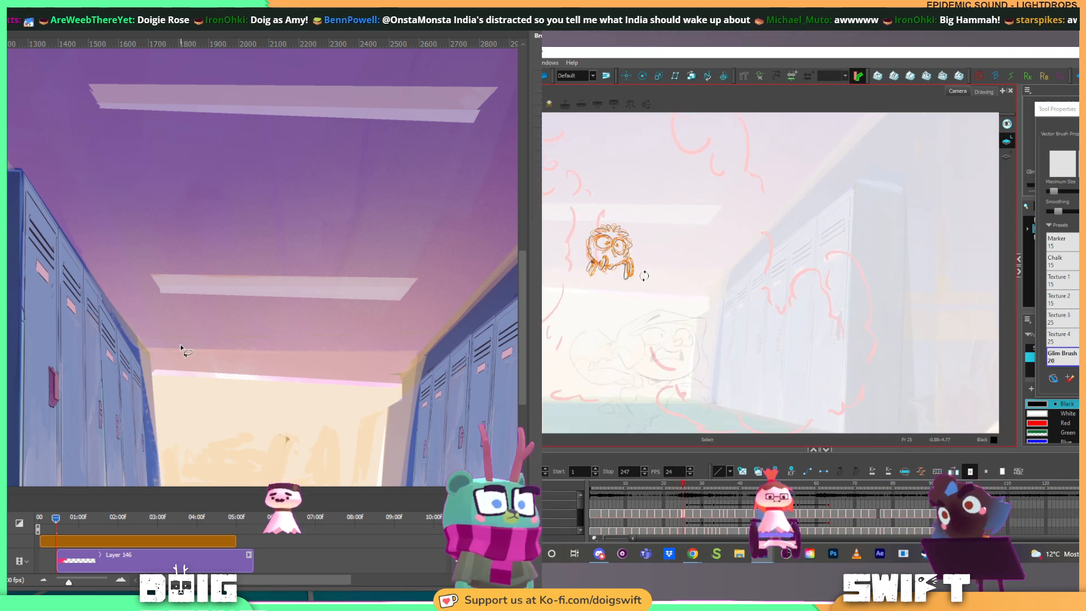
left_click_drag(644, 275, 646, 274)
key("alt+b")
key(".")
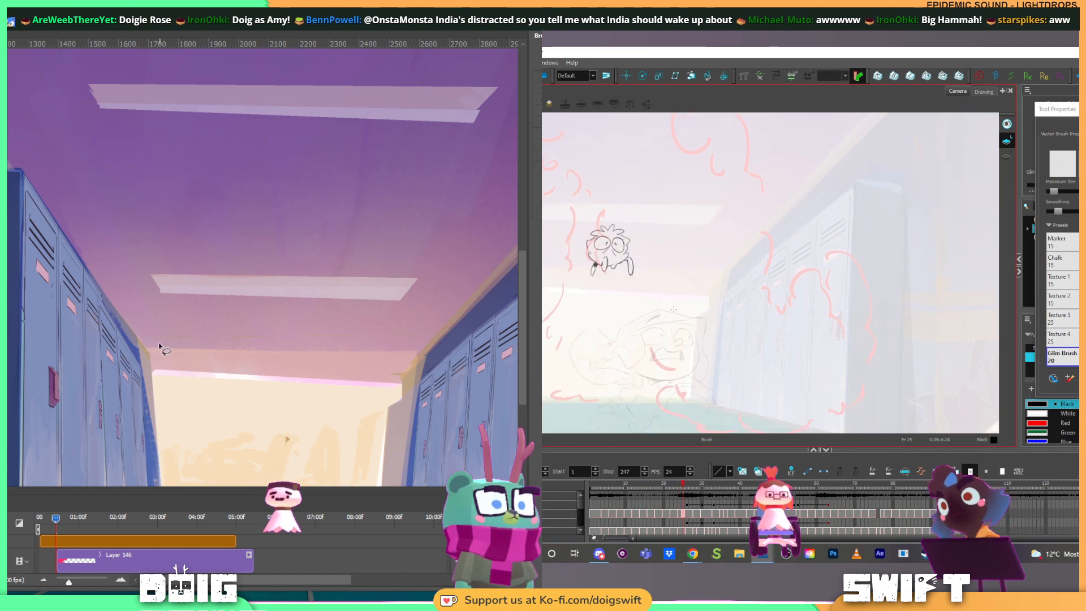
Step: Flip between frames 24, 25 and the following drawings to compare the creature's poses
key("ctrl+minus")
key(".")
key(".")
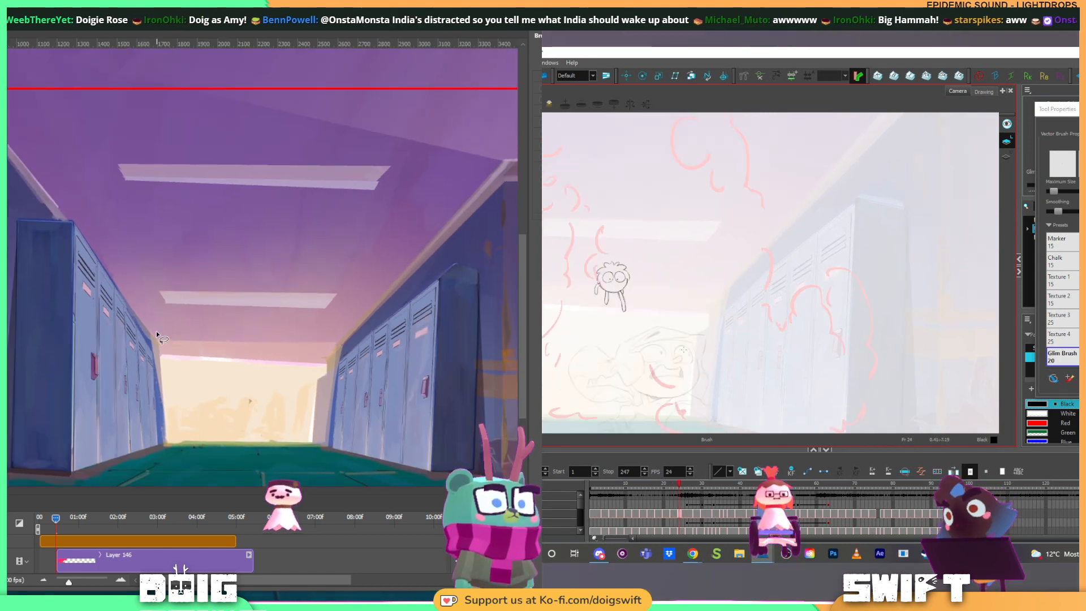
key("period")
key("comma")
key("period")
key("comma")
key("period")
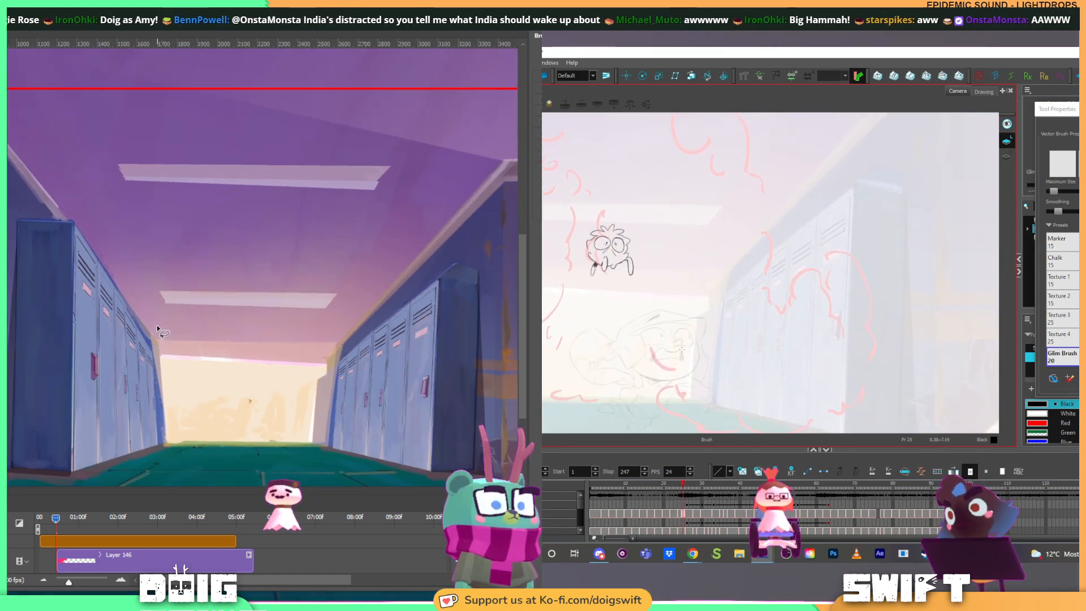
key("comma")
key("comma")
key("ctrl+plus")
key("period")
key("period")
key("period")
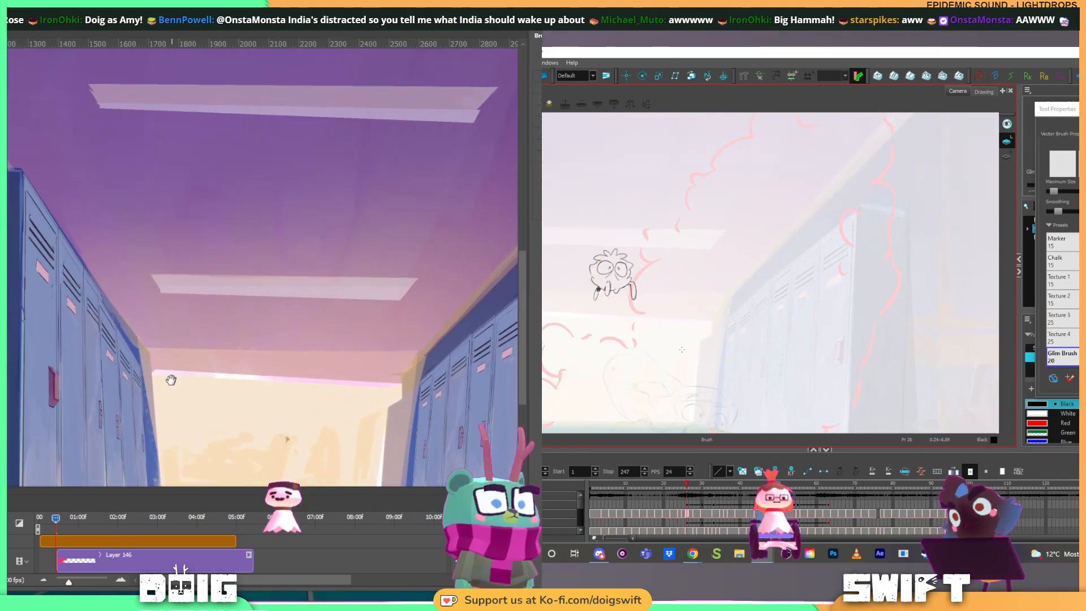
key("comma")
Step: Scrub the Harmony timeline around frames 22 to 28 to review the creature's motion, and inspect the left locker row in the hallway painting
mouse_move(103, 296)
left_mouse_down()
mouse_move(218, 262)
mouse_move(269, 211)
mouse_move(27, 202)
left_mouse_up()
key("period")
left_click_drag(688, 486, 666, 483)
left_click_drag(27, 202, 27, 202)
left_click_drag(666, 482, 683, 482)
left_click_drag(27, 203, 145, 235)
left_click_drag(683, 482, 706, 484)
left_click_drag(145, 235, 344, 351)
left_click_drag(706, 484, 697, 483)
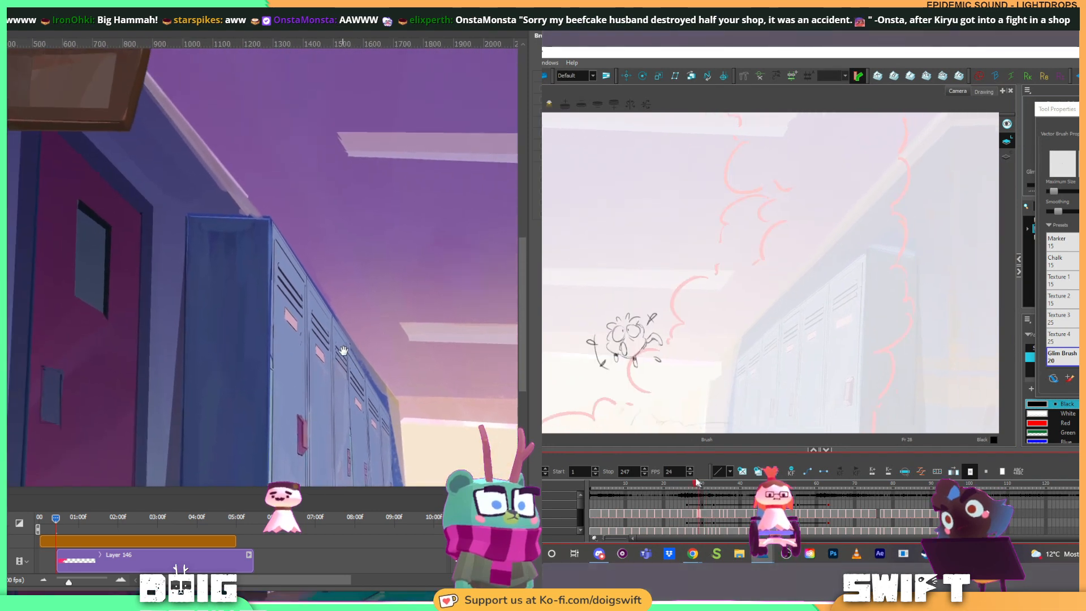
left_click_drag(344, 351, 306, 361)
left_click_drag(697, 482, 682, 479)
left_click_drag(237, 298, 190, 317)
left_click_drag(682, 479, 694, 479)
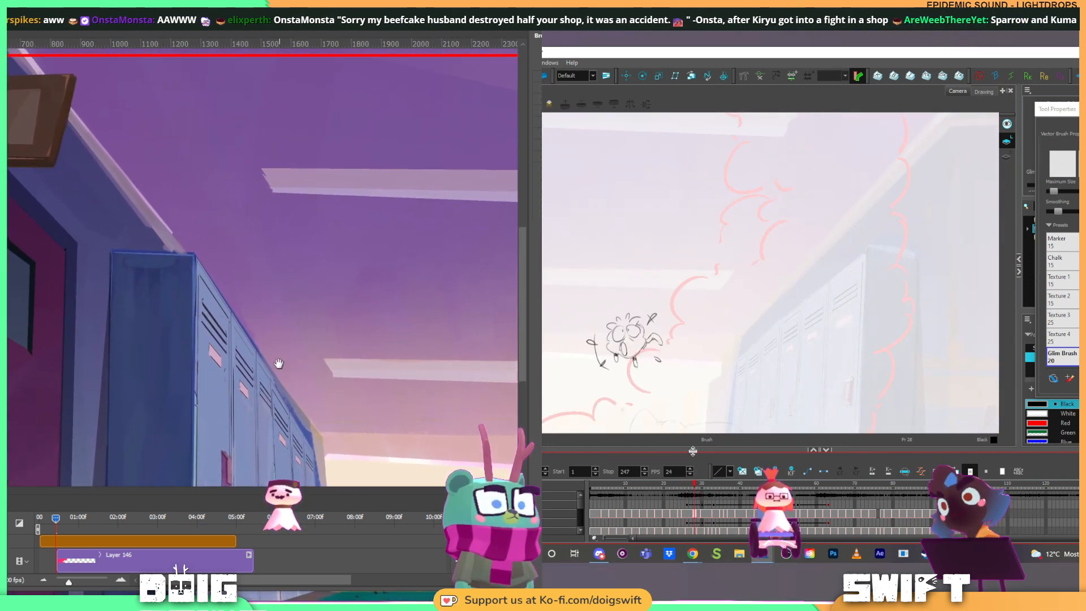
left_click_drag(279, 363, 204, 224)
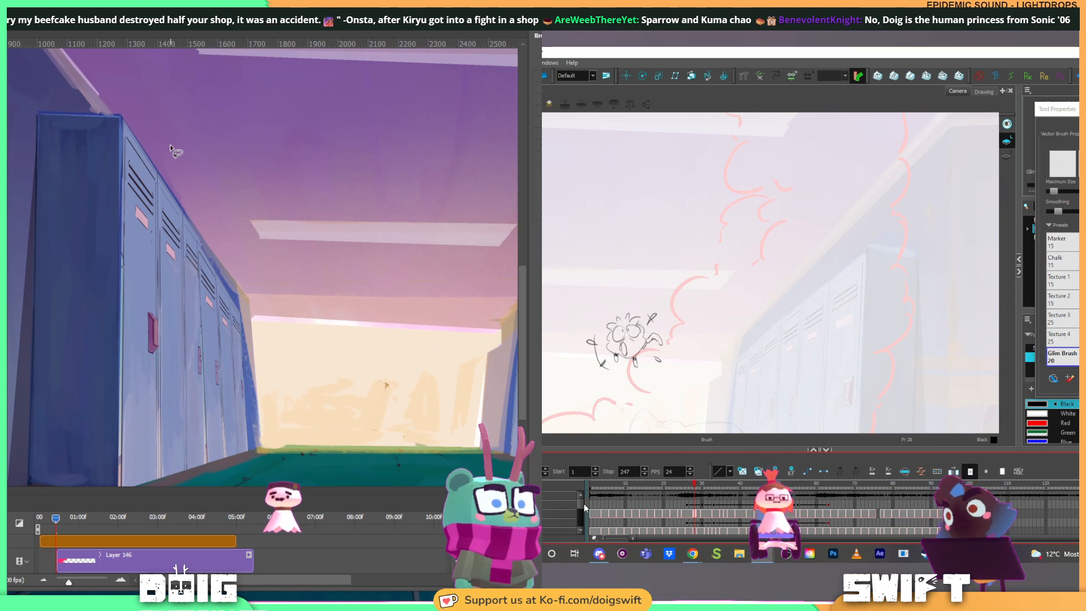
left_click_drag(581, 504, 581, 517)
key("2")
left_click_drag(723, 382, 704, 345)
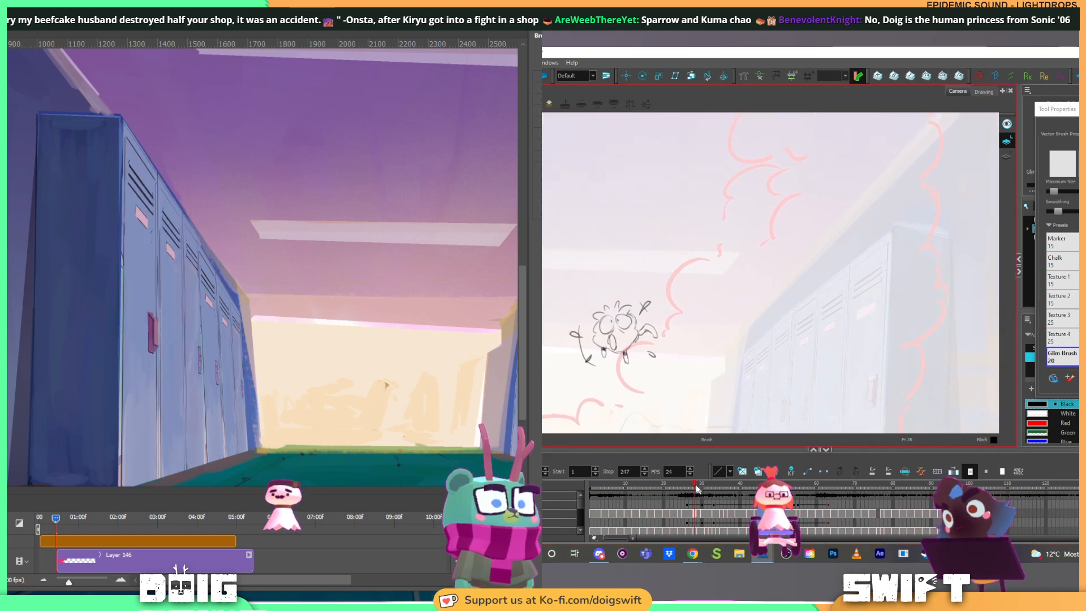
left_click_drag(696, 489, 675, 488)
Step: Lower the top edge of the left row of locker doors with Free Transform, and select the creature on frame 22 in Harmony
key("alt+s")
key("ctrl+t")
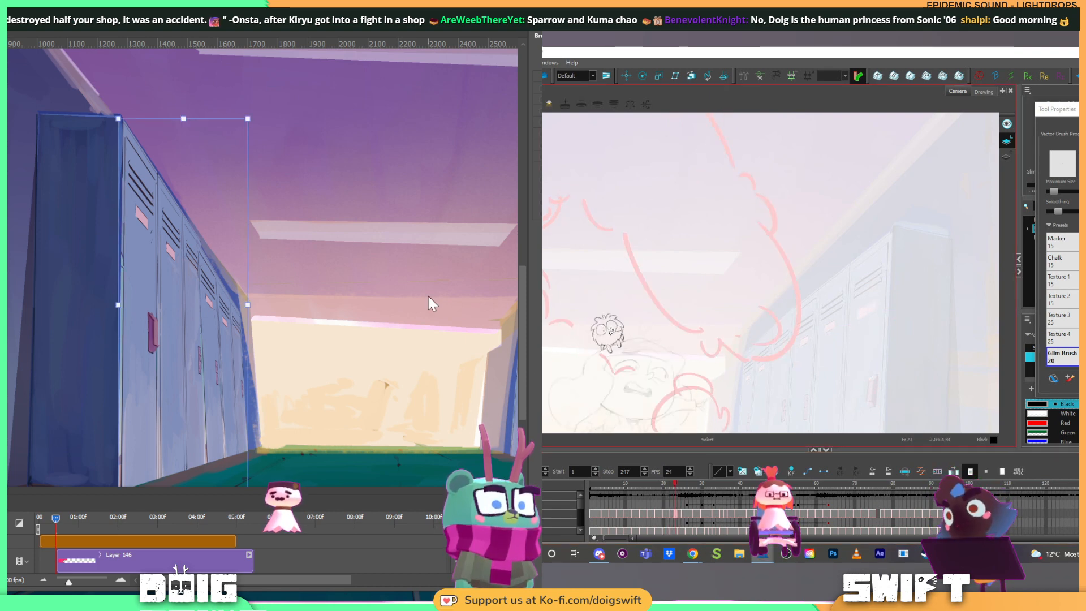
key("ctrl+a")
left_click(618, 342, "shift")
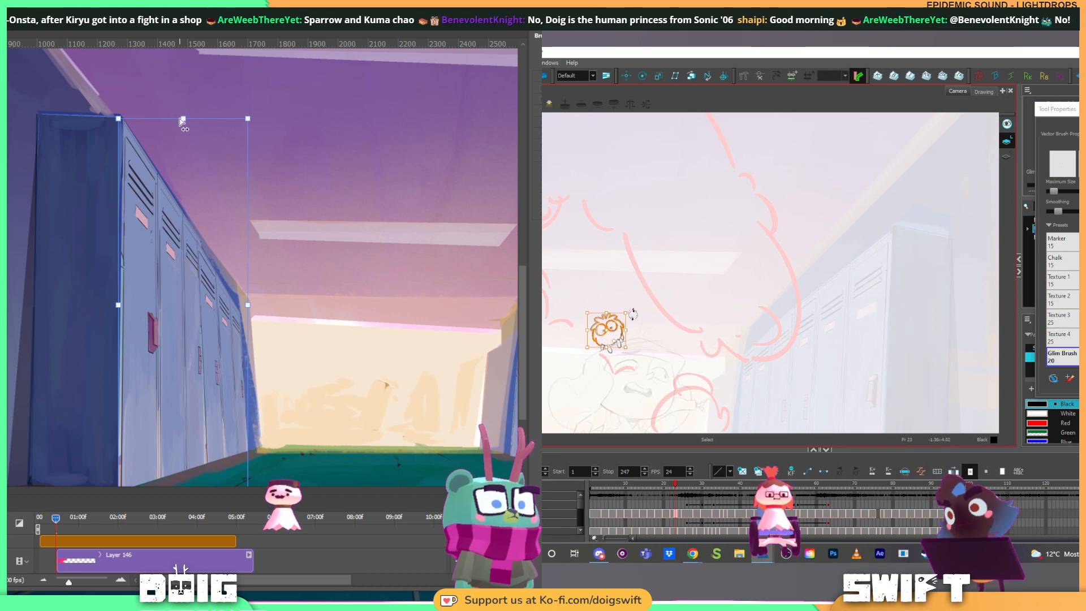
left_click_drag(182, 120, 179, 144)
left_click_drag(180, 150, 179, 137)
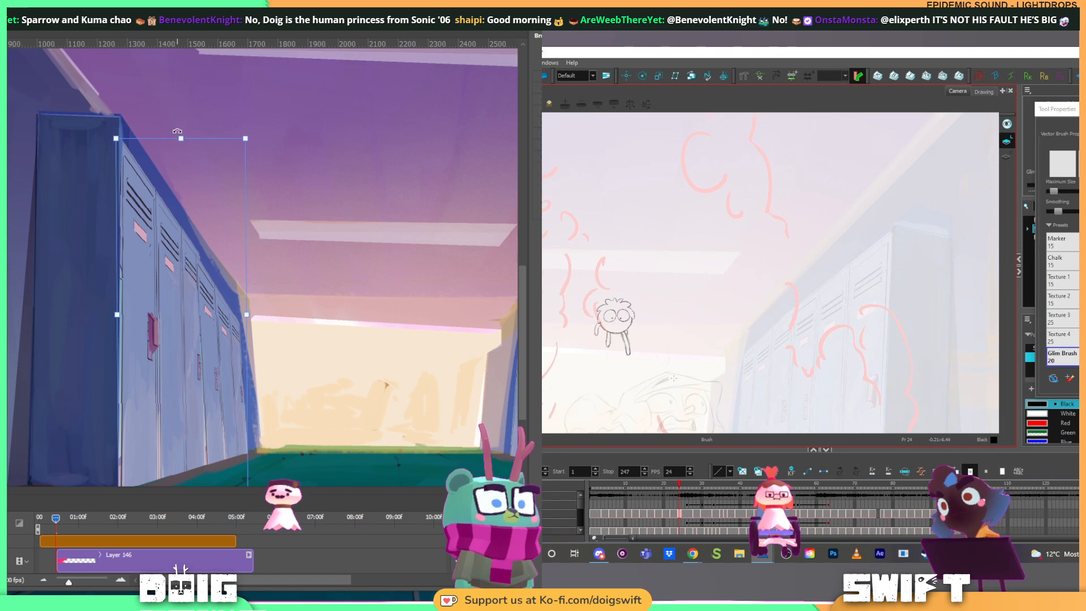
key("Return")
scroll(181, 133, "down", 1)
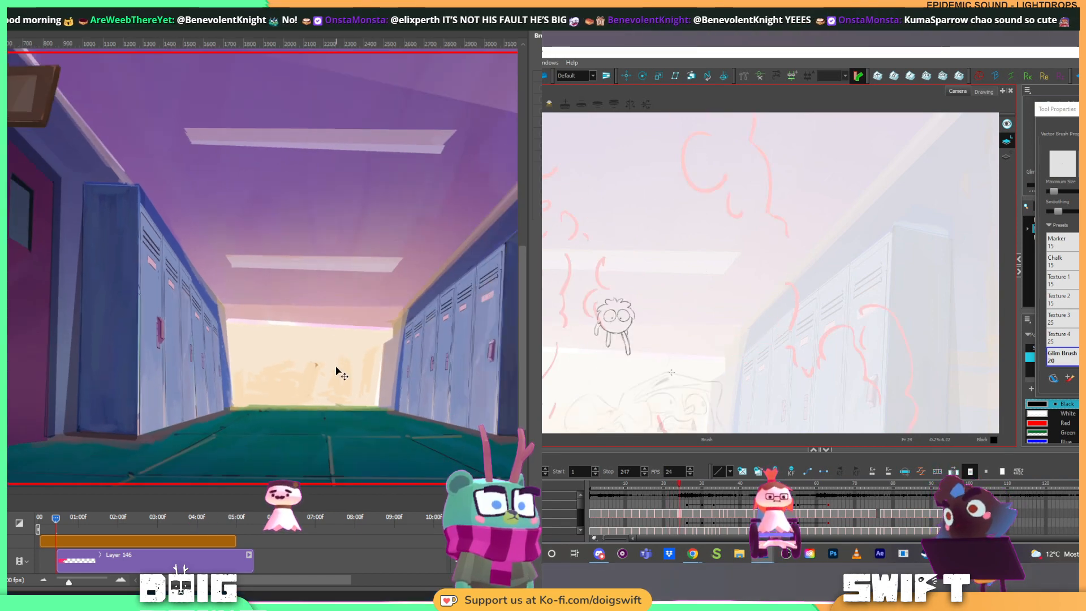
Step: In Harmony, select the creature on frame 24, nudge it slightly, and compare it with the neighbouring drawings
left_click_drag(643, 364, 640, 319)
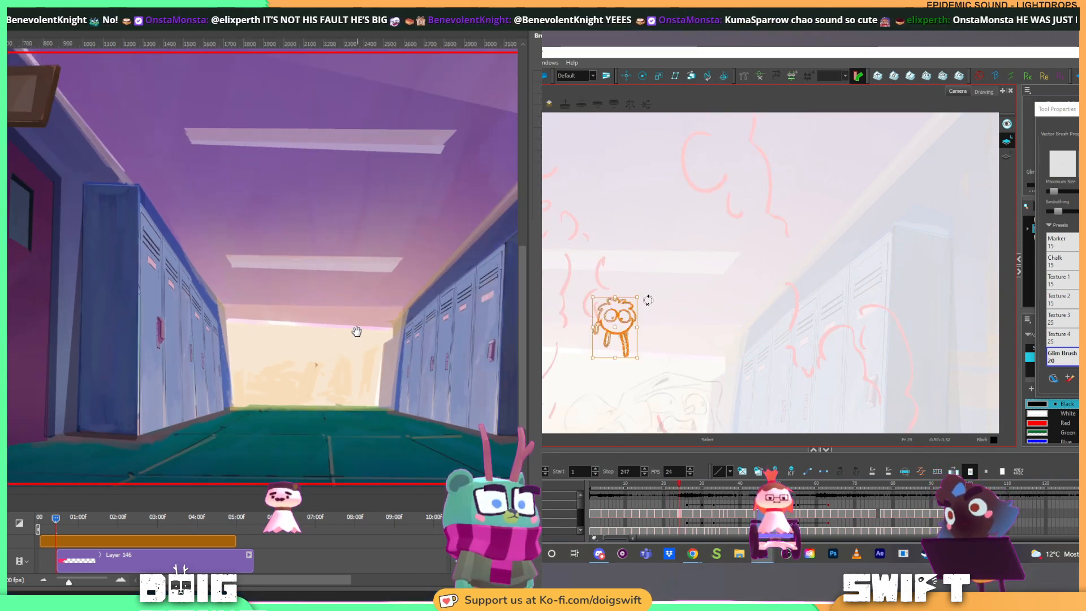
mouse_move(354, 331)
left_mouse_down()
mouse_move(315, 327)
mouse_move(334, 340)
left_mouse_up()
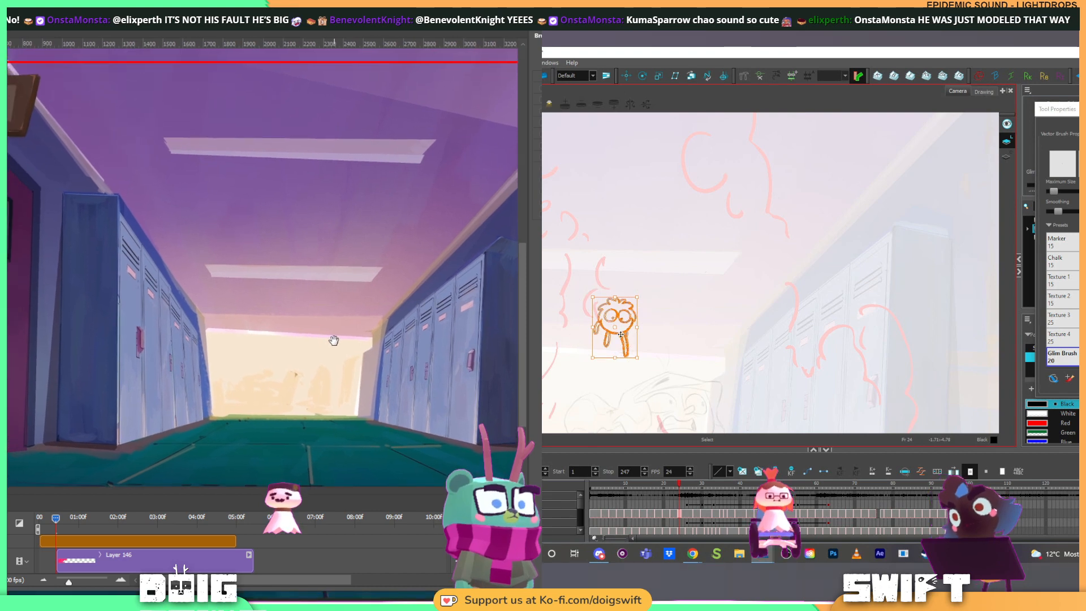
left_click_drag(620, 332, 623, 330)
key("alt+b")
key("comma")
mouse_move(341, 352)
left_mouse_down()
mouse_move(238, 346)
mouse_move(341, 338)
left_mouse_up()
key("period")
key("comma")
key("period")
key("period")
Step: Select the creature on frame 25 and shift it a little to the right
key("alt+s")
left_click_drag(644, 334, 578, 339)
left_click_drag(342, 338, 344, 356)
mouse_move(578, 339)
left_mouse_down()
mouse_move(643, 325)
mouse_move(665, 289)
left_mouse_up()
left_click_drag(613, 306, 628, 304)
key("ctrl+plus")
key("ctrl+plus")
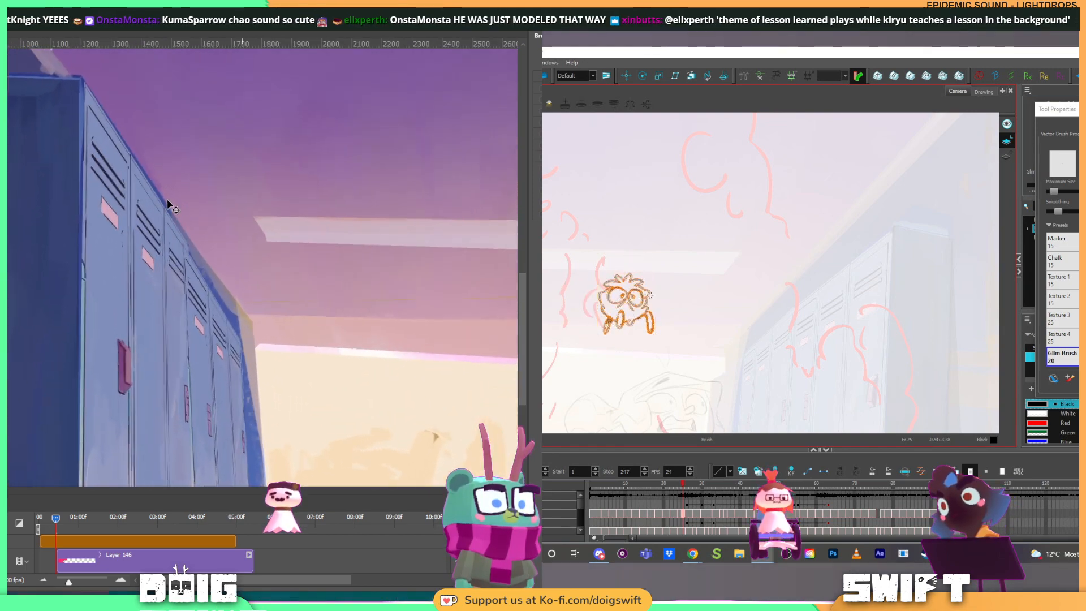
key("alt+b")
Step: Flip through the drawings around frames 22 to 28 in Harmony to check how the creature's movement flows
left_click_drag(112, 153, 176, 285)
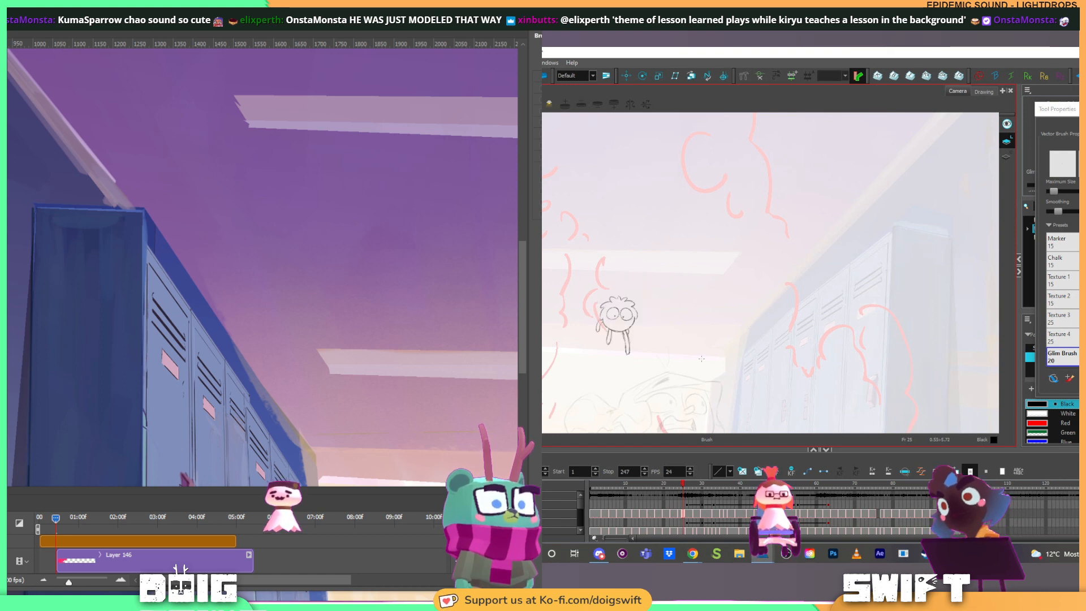
key("comma")
key("comma")
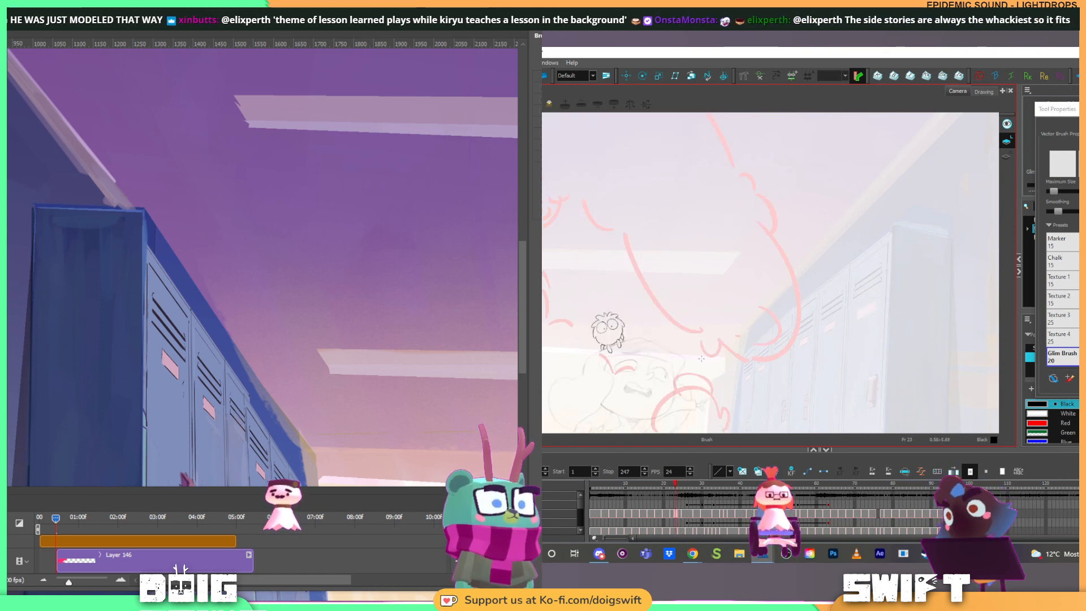
key("comma")
key("comma")
key("period")
key("period")
key("period")
key("period")
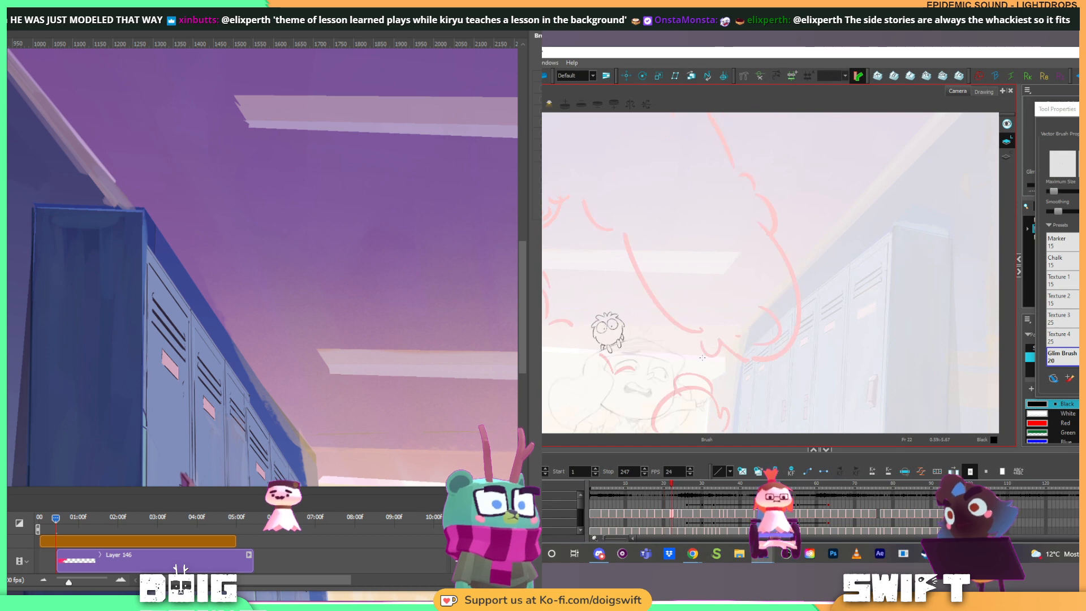
key("comma")
key("comma")
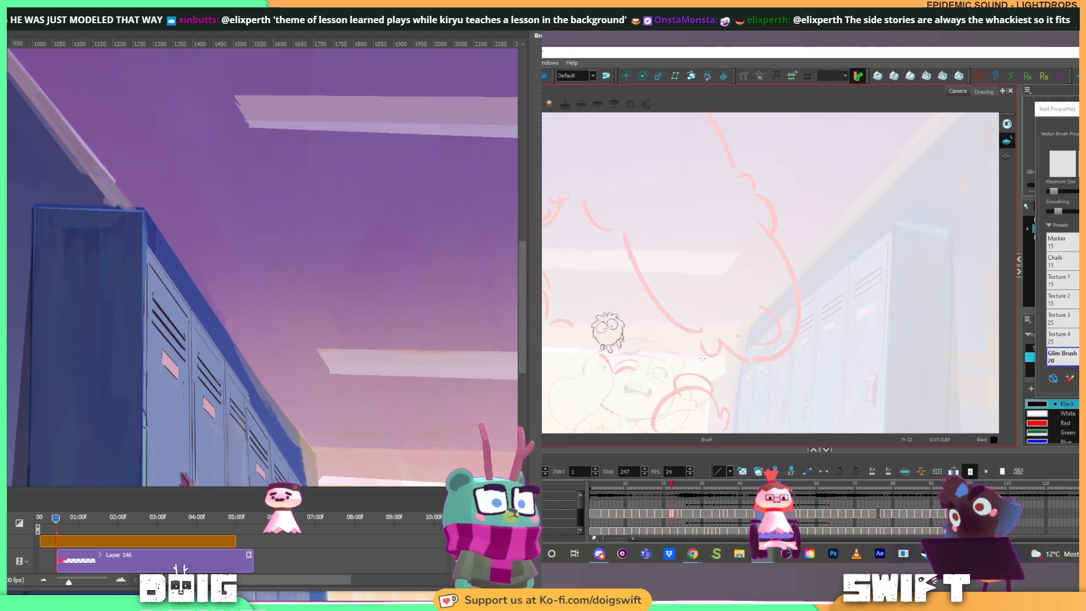
key("period")
key("period")
key("period")
key("period")
key("period")
key("period")
key("period")
key("comma")
key("comma")
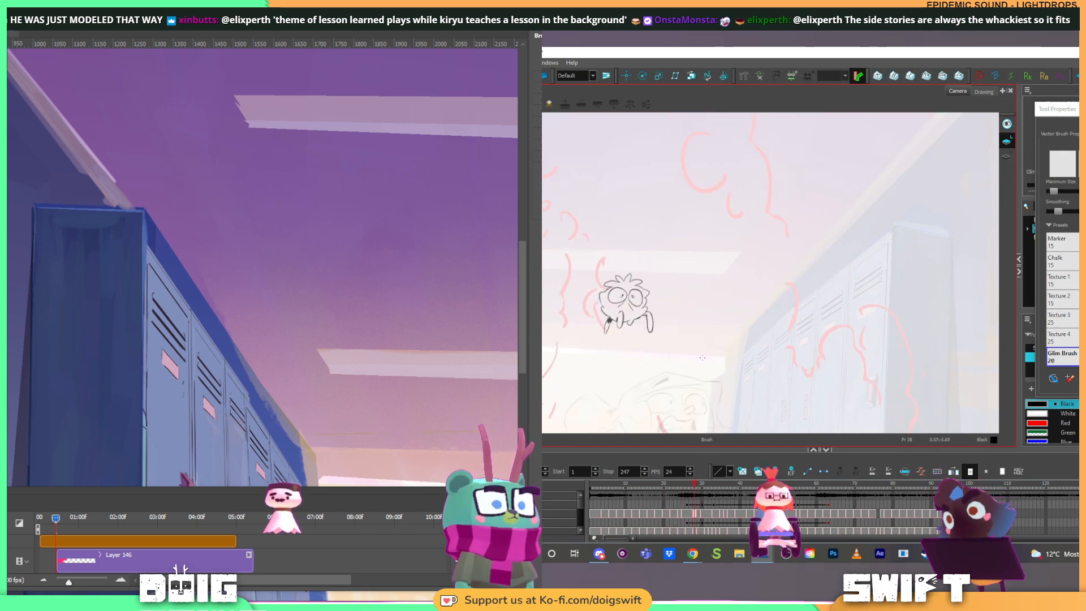
Step: Select the whole creature on frame 28, including its loose limbs, and move it slightly to the right
key("period")
key("period")
key("period")
key("alt+s")
mouse_move(674, 362)
left_mouse_down()
mouse_move(659, 343)
mouse_move(642, 346)
left_mouse_up()
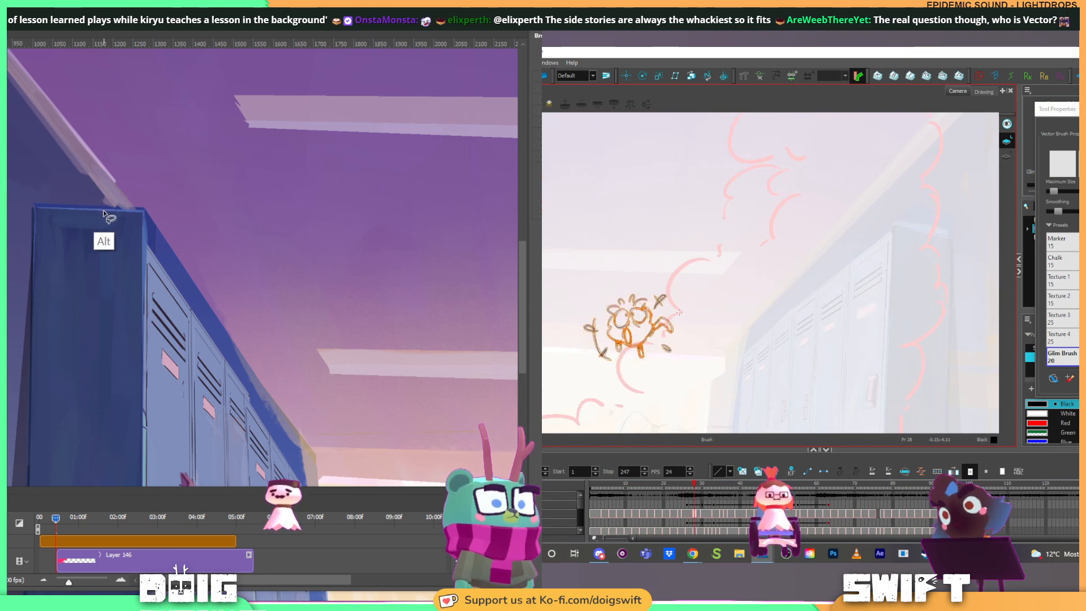
key("alt+b")
Step: Outline a narrow polygonal selection along the wall edge above the left lockers, and select the creature on frame 30 in Harmony
left_click(100, 211, "alt")
key("period")
key("period")
key("alt+s")
left_click(145, 242, "alt")
mouse_move(625, 262)
left_mouse_down()
mouse_move(625, 397)
mouse_move(659, 350)
mouse_move(622, 351)
mouse_move(634, 349)
left_mouse_up()
left_click(148, 235, "alt")
left_click(100, 191, "alt")
left_click(78, 183, "alt")
left_click(93, 208, "alt")
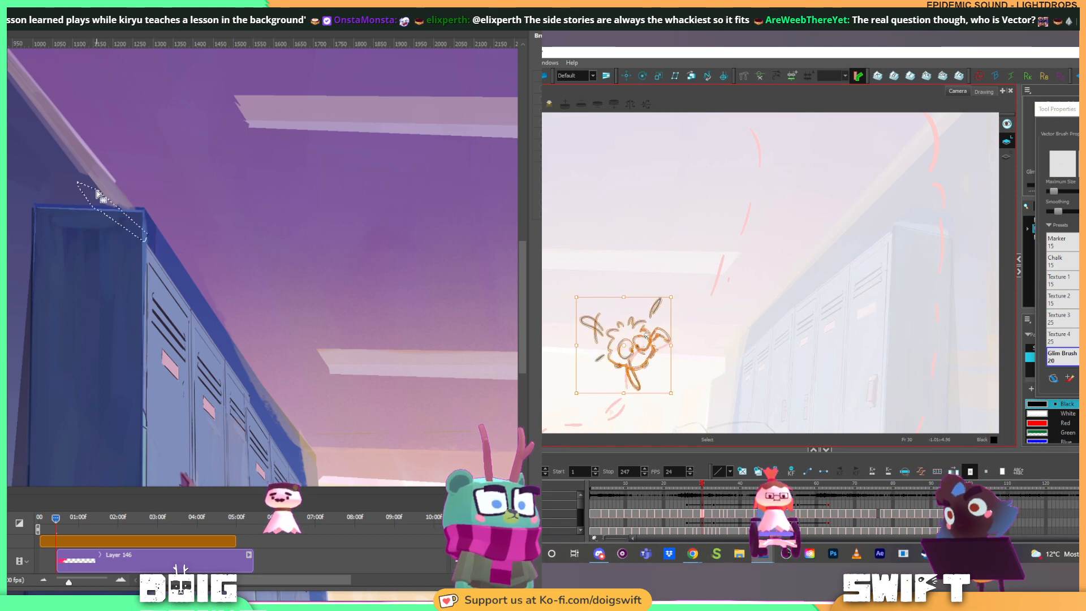
key("alt+b")
Step: Paint the selected wall edge above the left lockers dark blue and deselect it, while rechecking the creature on frame 25 in Harmony
key("b")
key("g")
key("f")
key("f")
key("f")
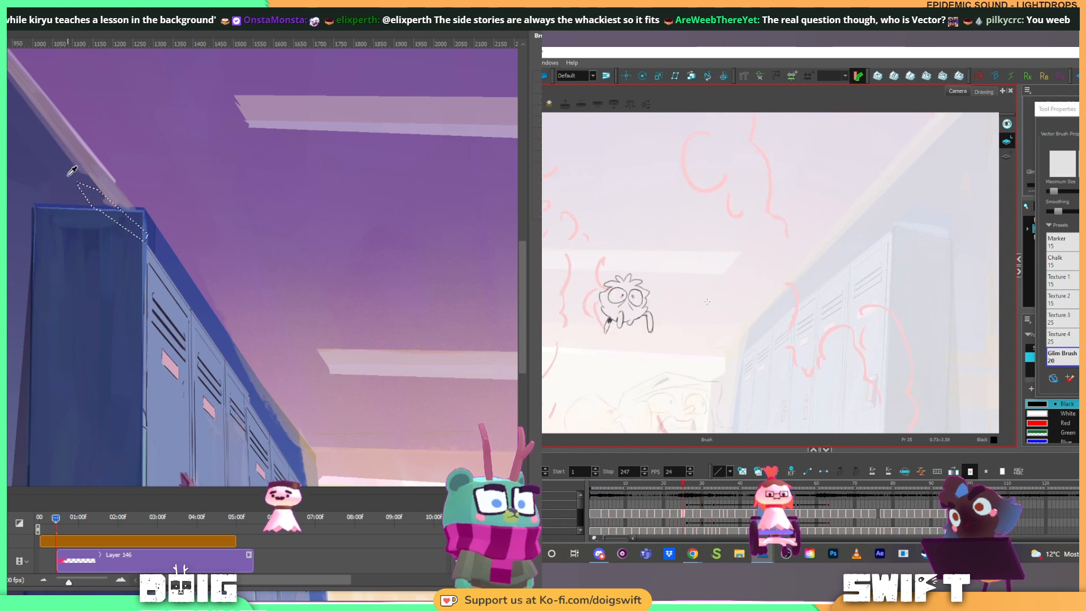
key("g")
key("g")
key("g")
mouse_move(705, 337)
left_mouse_down()
mouse_move(661, 267)
mouse_move(708, 302)
left_mouse_up()
key("alt+s")
mouse_move(649, 325)
left_mouse_down()
mouse_move(544, 370)
mouse_move(572, 292)
mouse_move(587, 290)
left_mouse_up()
key("ctrl+d")
key("alt+b")
key("f")
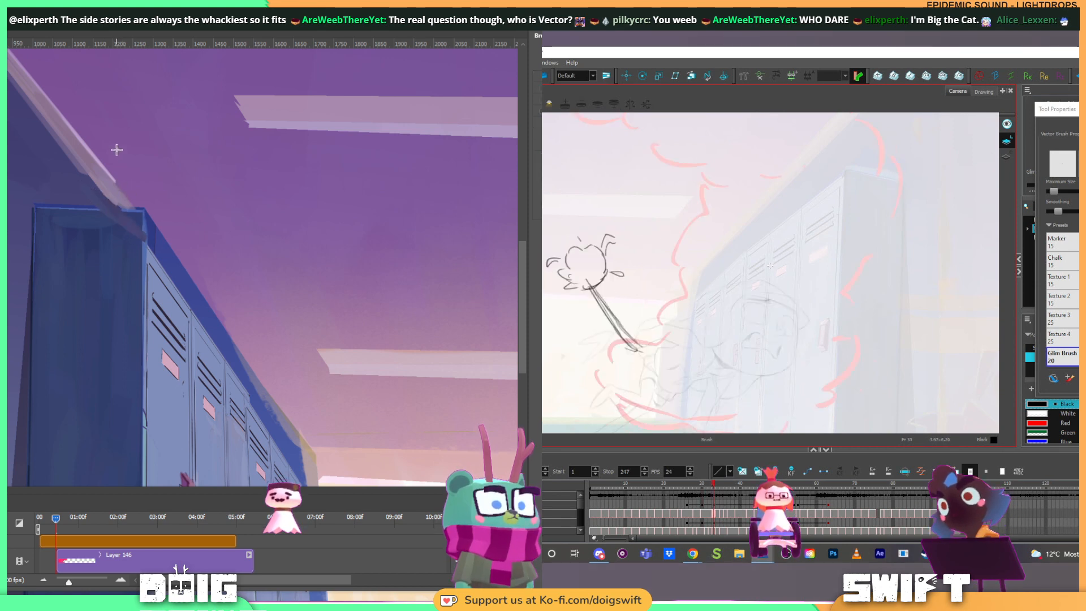
Step: Check the whole hallway painting, and compare the long-limbed creature drawing with the one on frame 25 in Harmony
left_click_drag(150, 190, 127, 179)
key("alt+b")
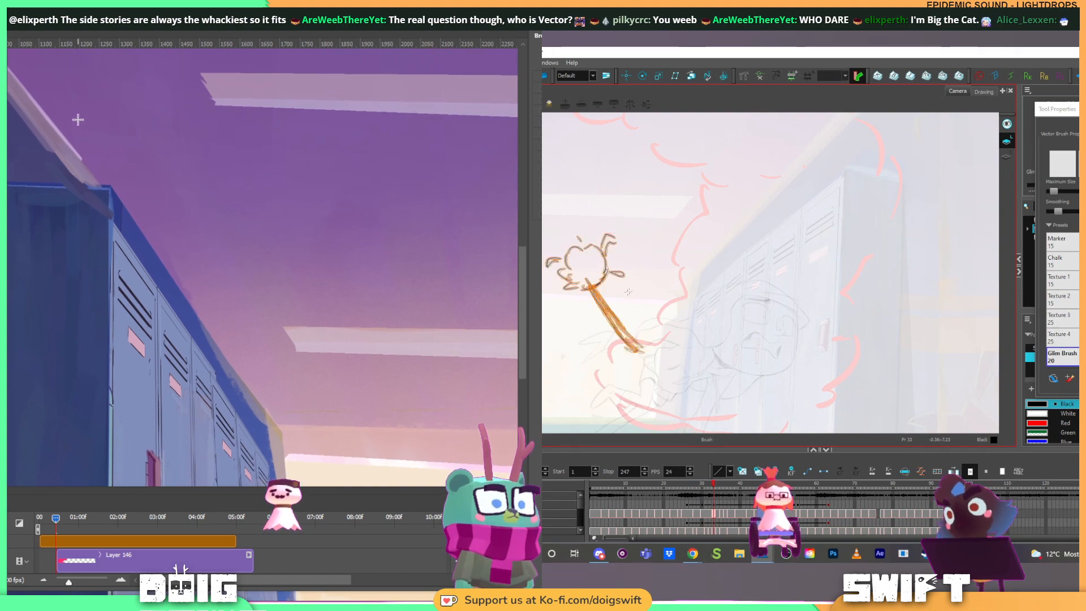
key("ctrl+minus")
key("ctrl+minus")
key("ctrl+minus")
key("f")
key("f")
key("f")
key("f")
key("g")
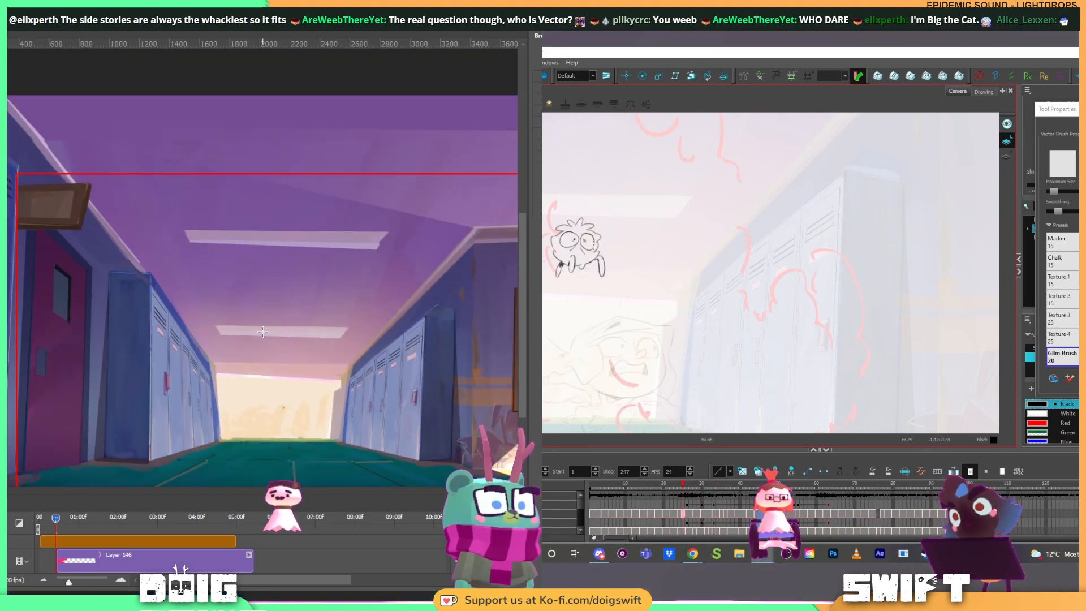
Step: Select the creature on frame 25, nudge it slightly upward, and compare it with the following drawings through frame 28
left_click_drag(288, 357, 223, 327)
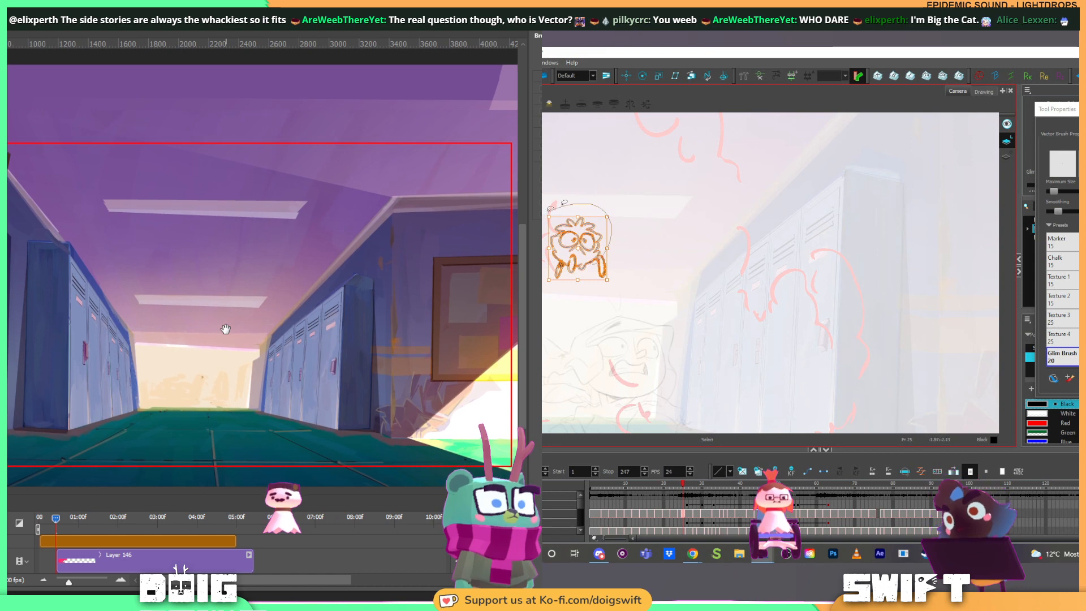
key("alt+b")
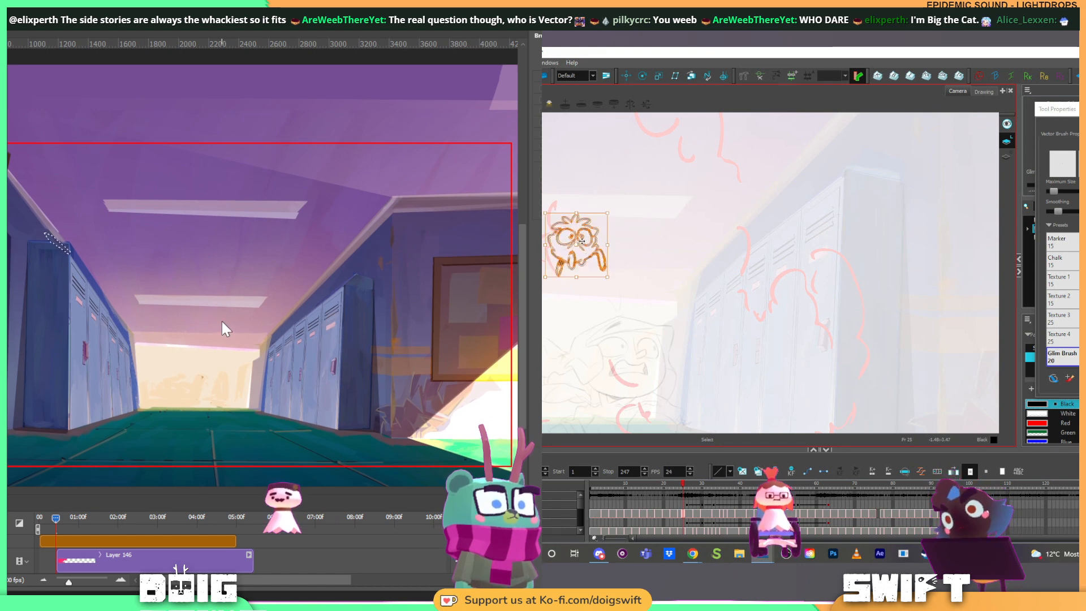
key("f")
key("g")
key("g")
key("g")
key("g")
Step: Undo the last edit to the wall edge above the left lockers
key("alt+s")
key("ctrl+z")
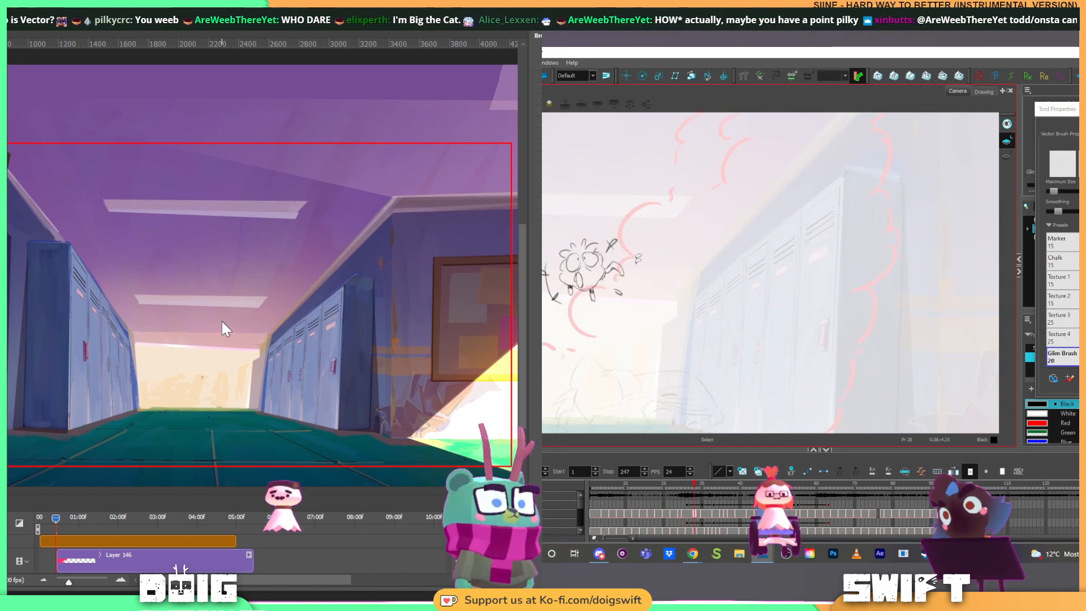
Step: Reposition the spiky creature drawings on frames 28 and 30, comparing them with the neighbouring drawings
mouse_move(636, 261)
left_mouse_down()
mouse_move(625, 283)
mouse_move(631, 271)
mouse_move(542, 237)
mouse_move(616, 316)
mouse_move(598, 275)
left_mouse_up()
key("alt+b")
key("f")
key("g")
key("ctrl+y")
key("g")
key("g")
key("alt+s")
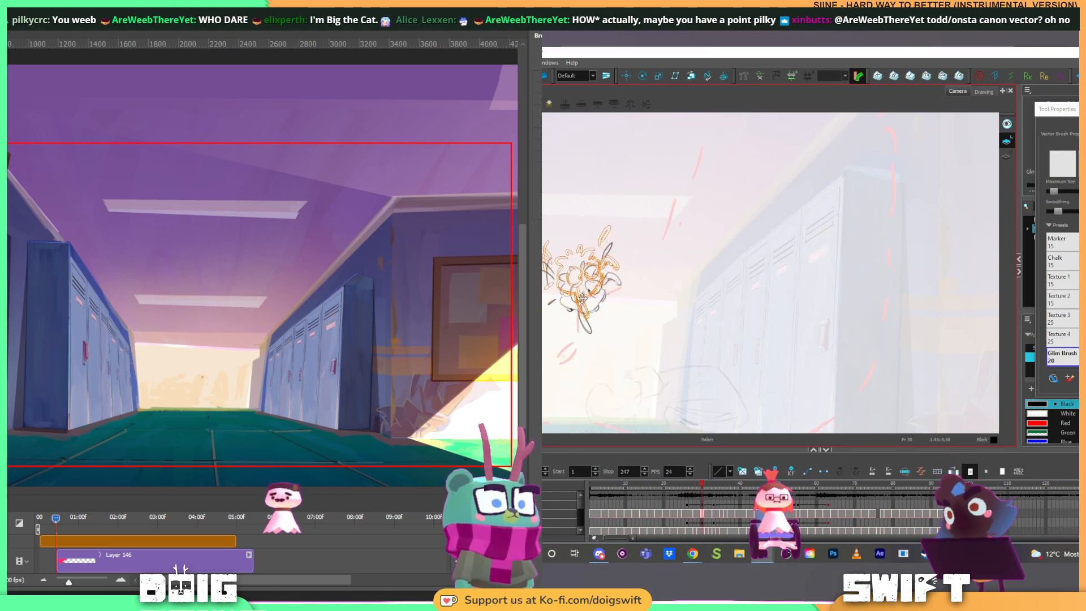
key("alt+b")
Step: Select the creature with the long trailing limb on frame 33 and nudge it slightly downward
key("g")
key("g")
key("g")
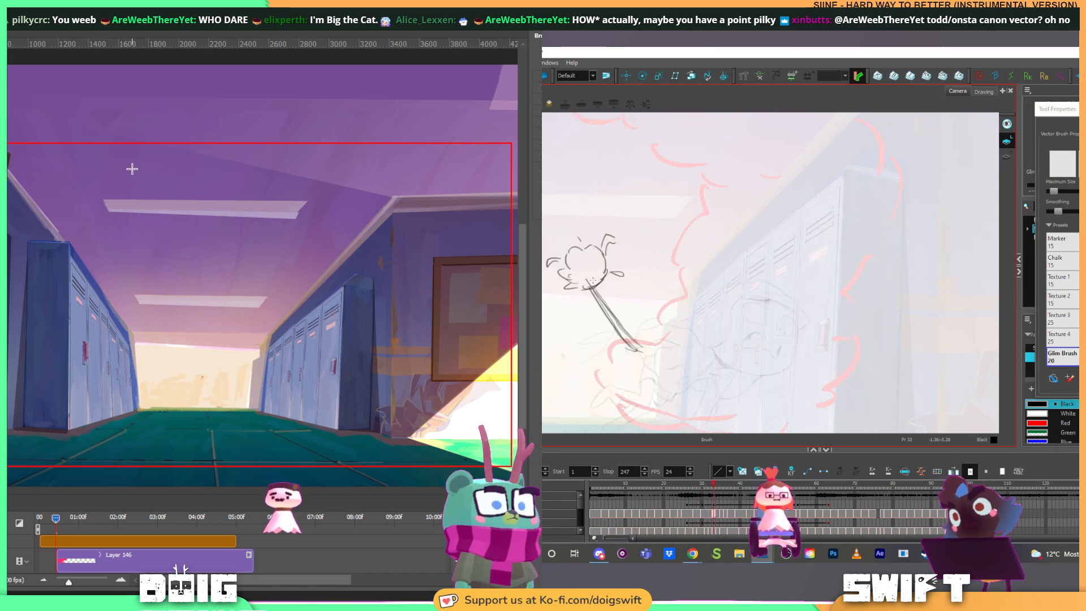
left_click_drag(639, 251, 543, 344)
left_click_drag(606, 304, 605, 312)
key("alt+b")
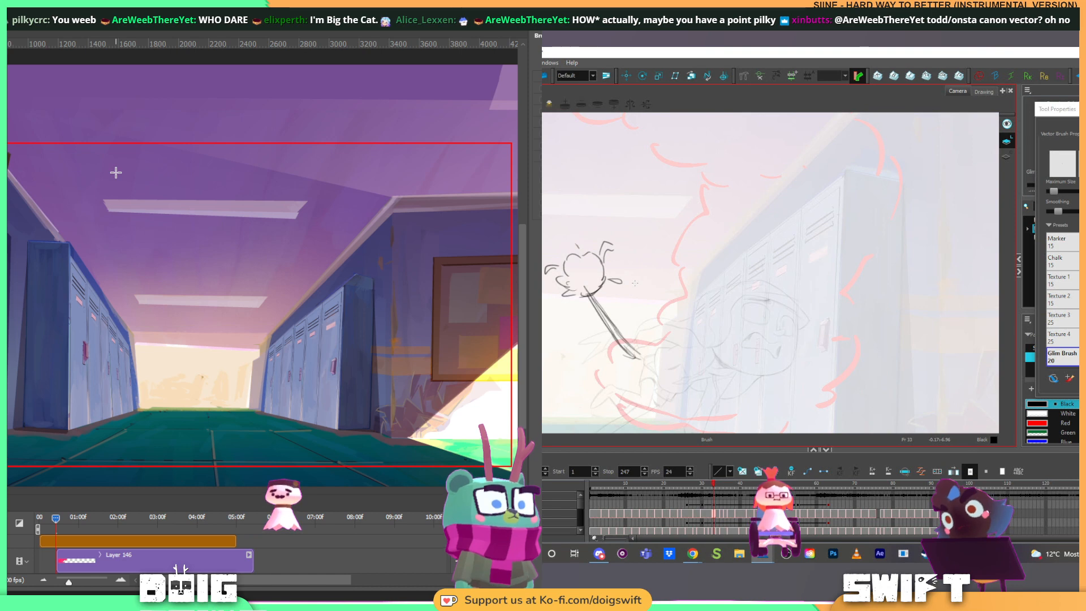
Step: Move the whole drawing with the two overlapping circles on frame 35 to the right and compare it with the previous drawing
key("g")
key("g")
key("f")
key("f")
key("g")
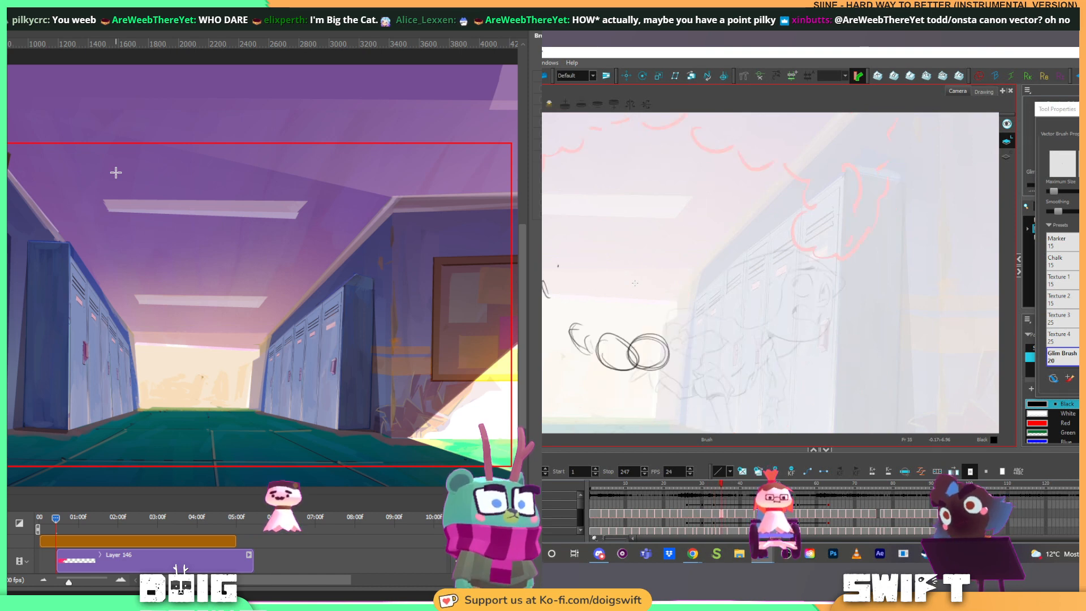
left_click_drag(595, 270, 544, 389)
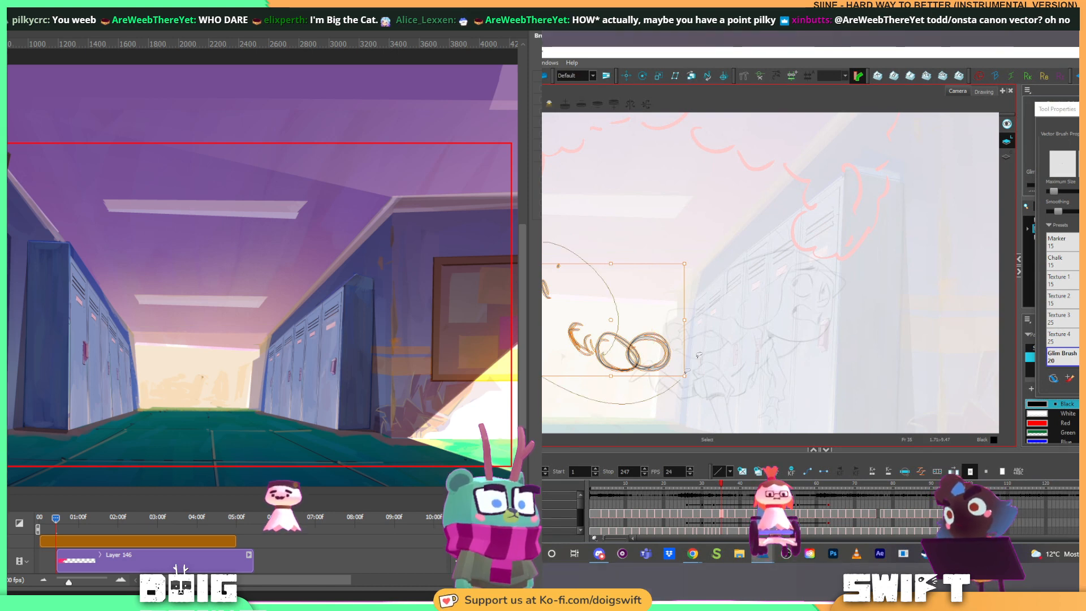
left_click_drag(611, 319, 641, 319)
key("alt+b")
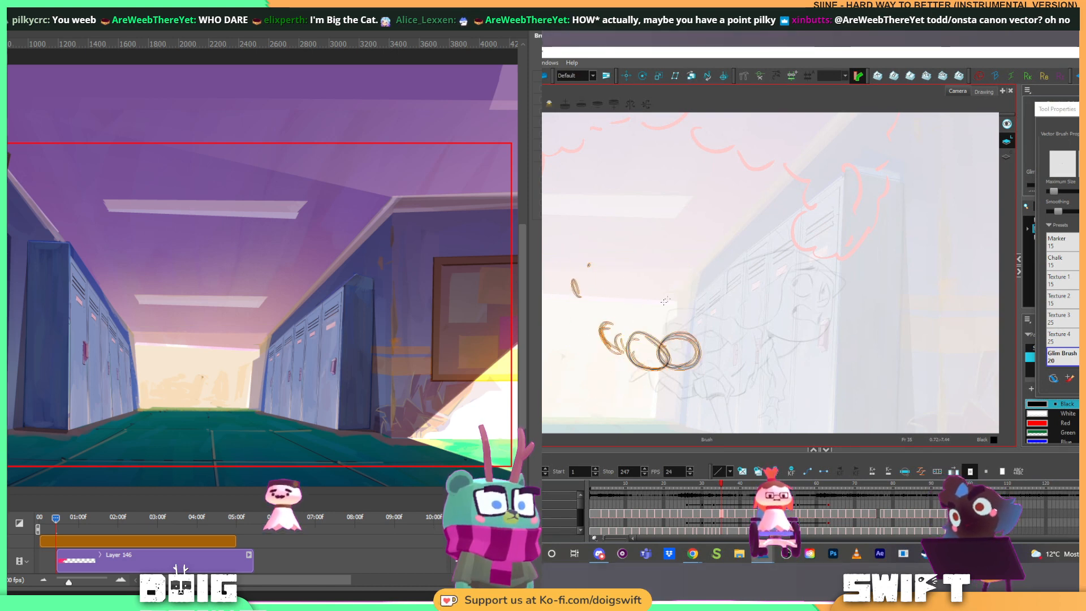
key("f")
key("g")
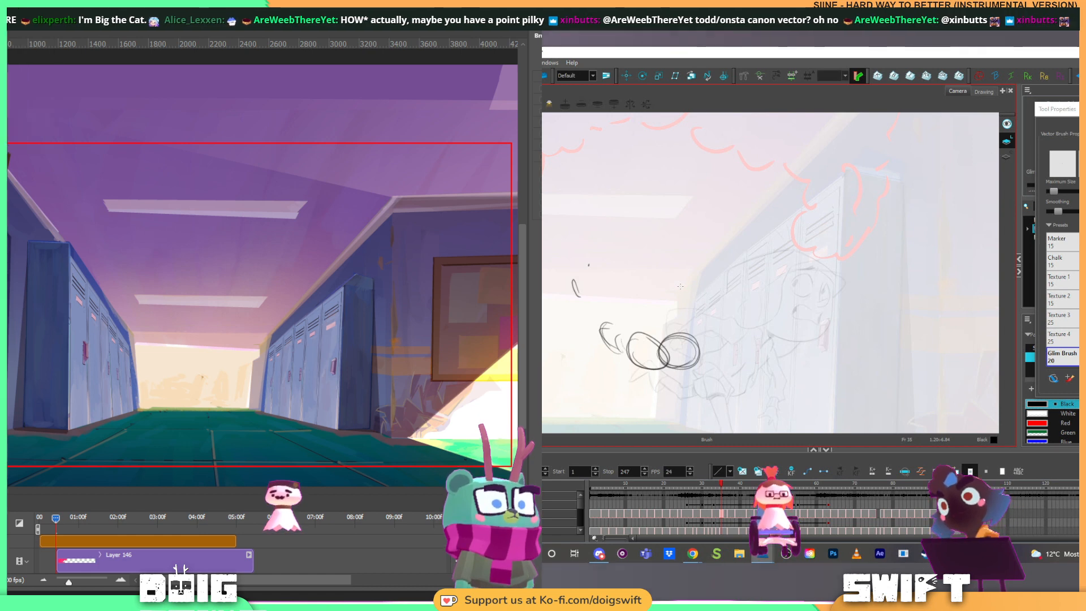
Step: Deselect the wall edge above the left lockers in the painting, and delete the creature drawing on frame 24 in Harmony
left_click_drag(695, 485, 680, 487)
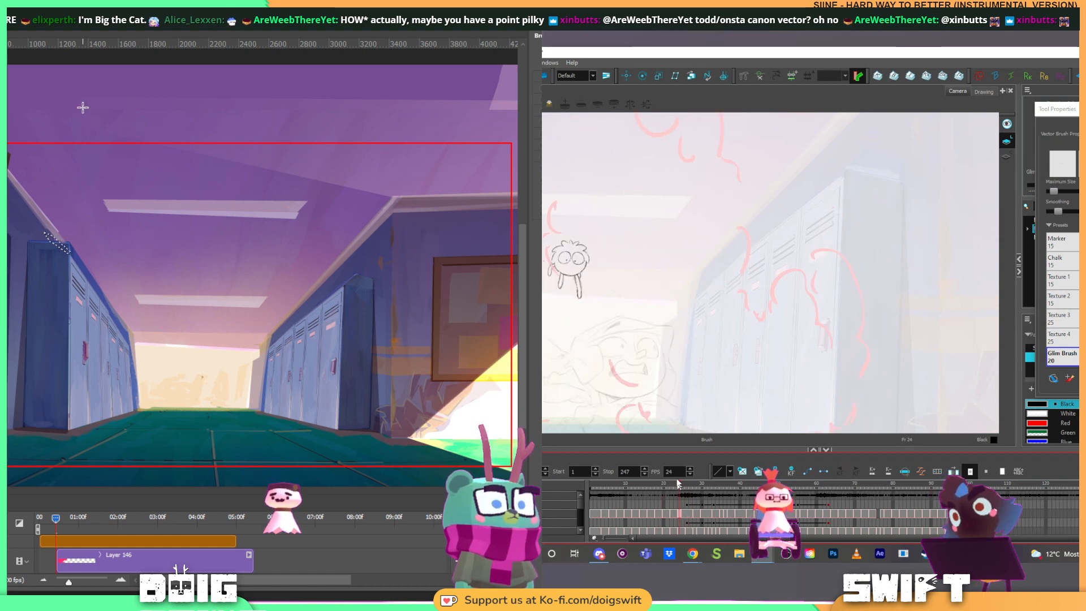
left_click(82, 108)
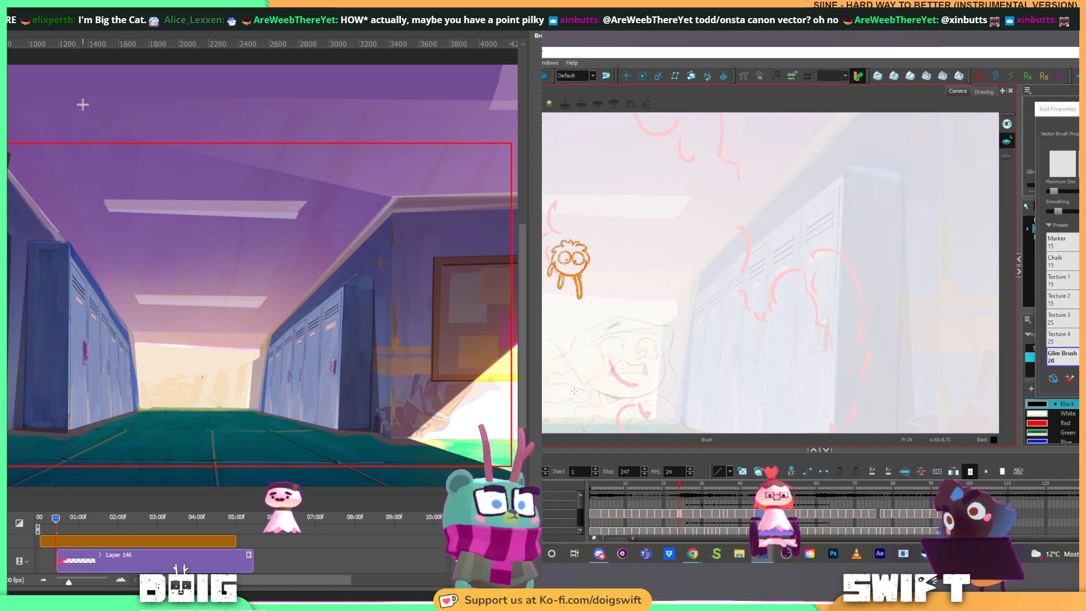
key("Delete")
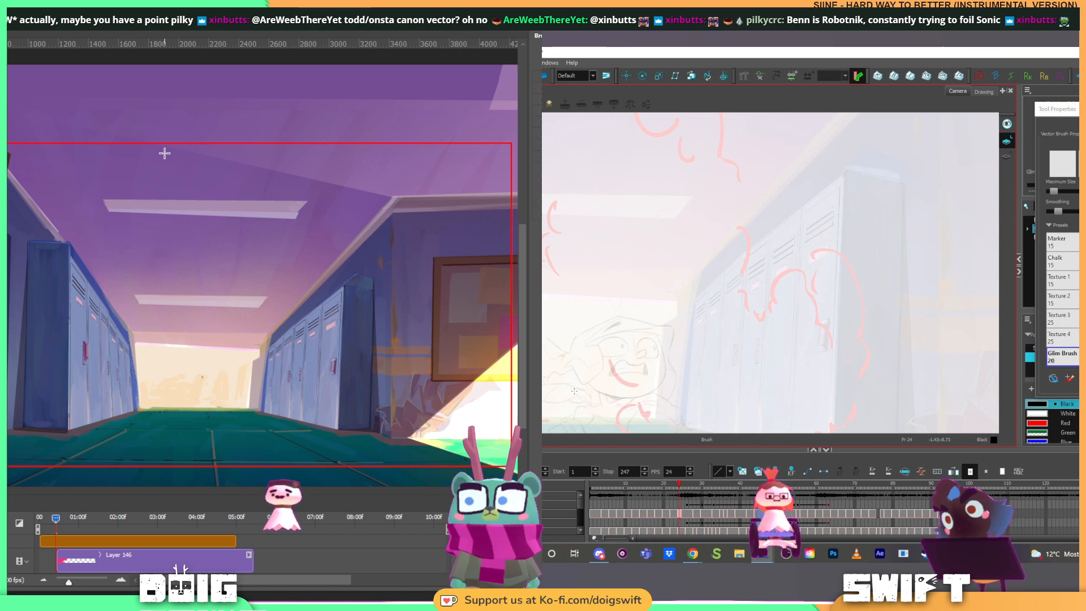
Step: Compare the emptied frame 24 with the creature drawings on frames 21 to 25
left_click(675, 484)
left_click(682, 484)
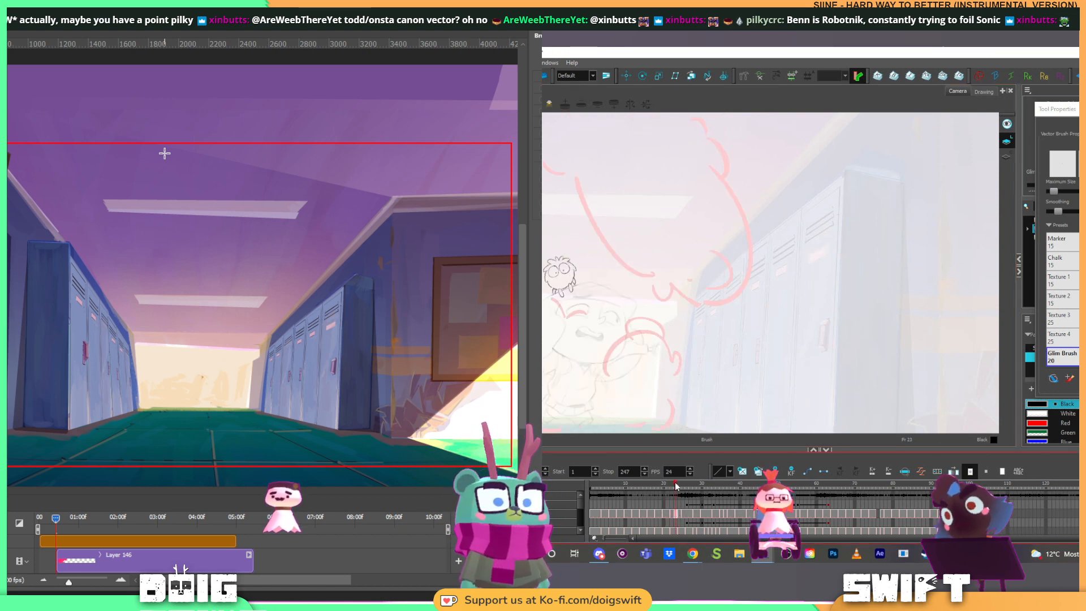
left_click_drag(681, 482, 682, 485)
key("comma")
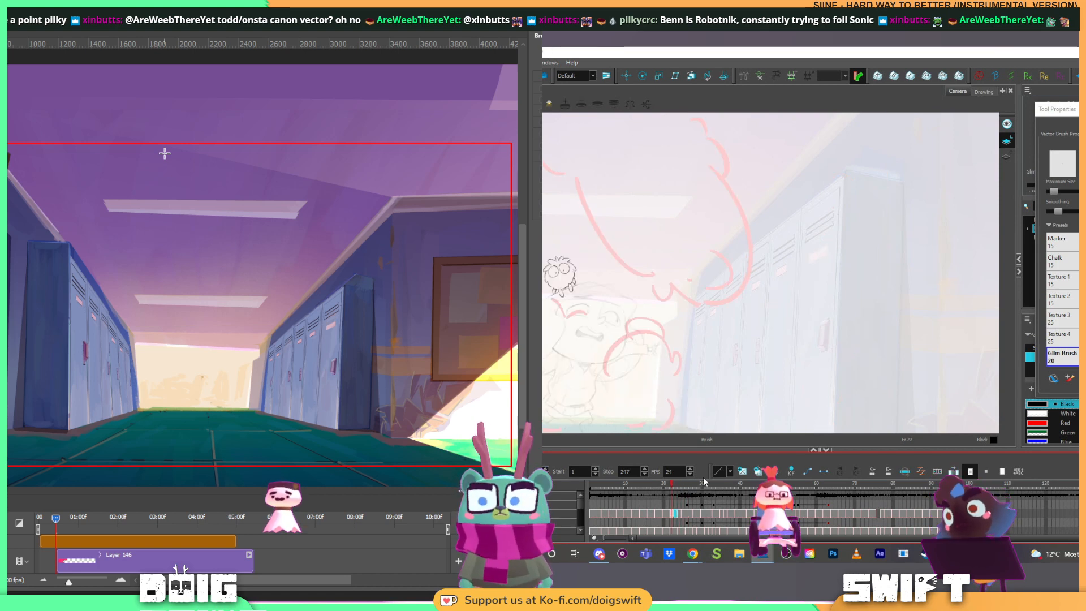
key("period")
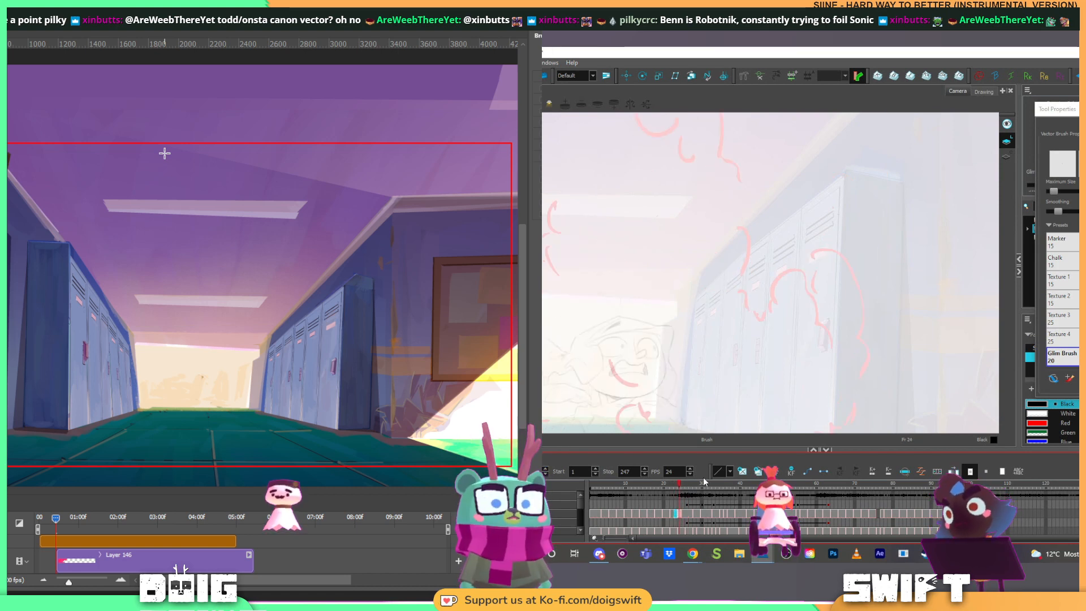
key("comma")
key("period")
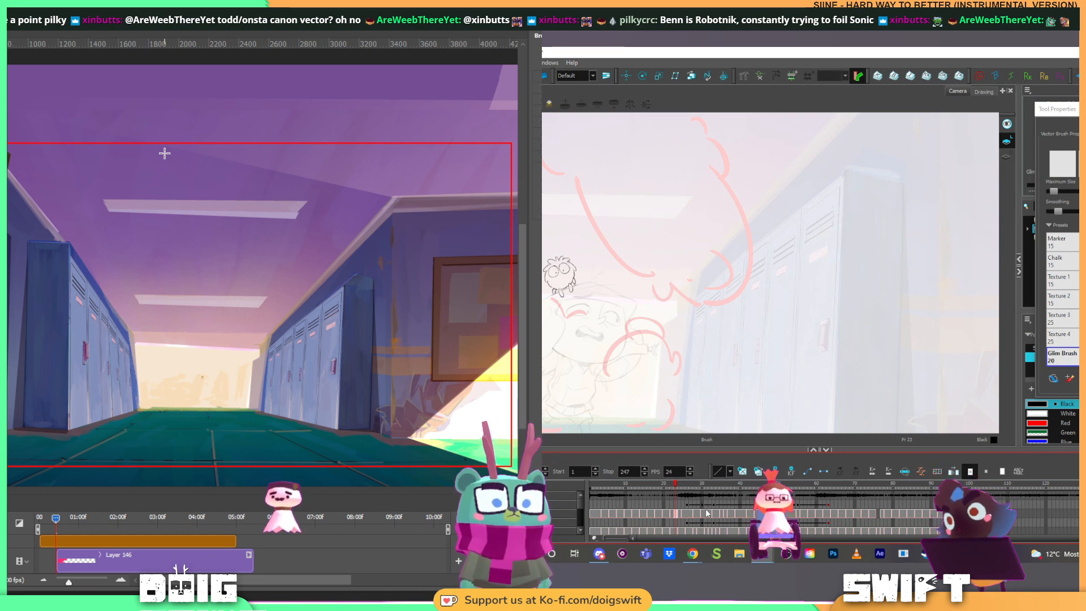
left_click(675, 513)
key("comma")
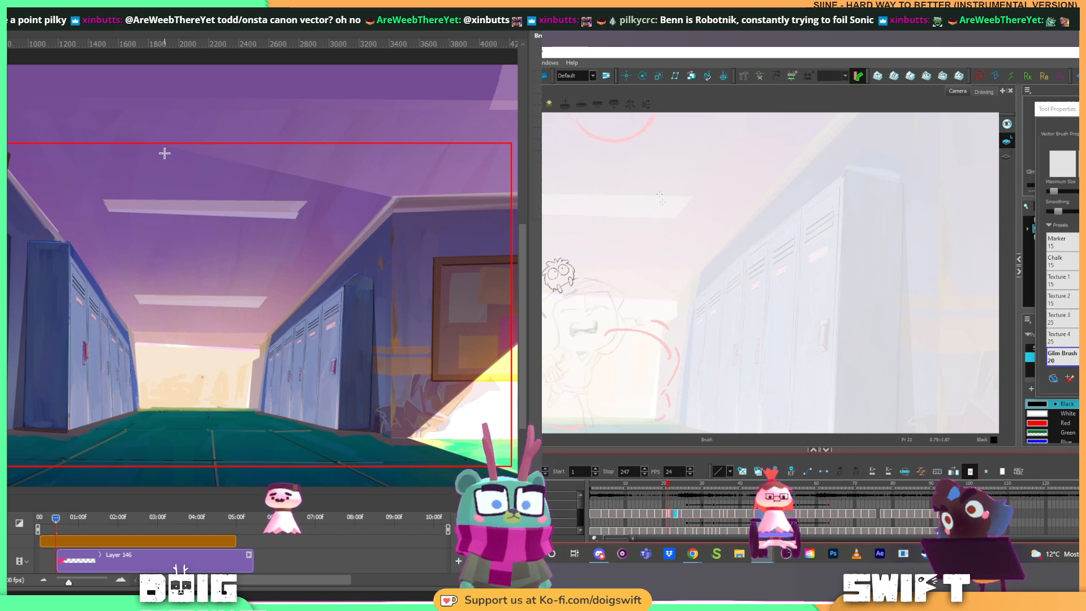
key("period")
key("period")
key("comma")
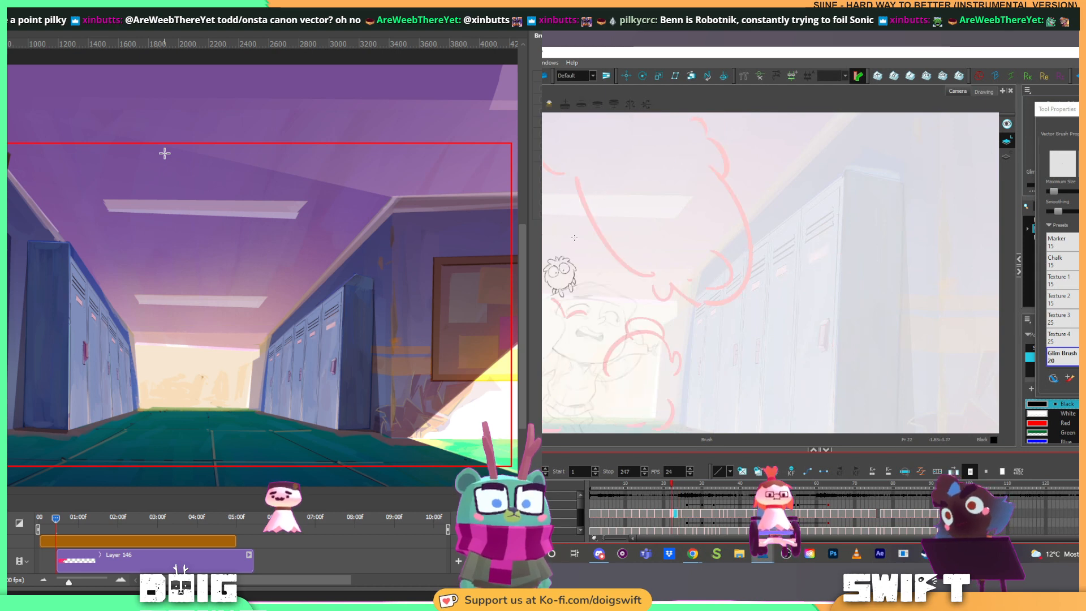
key("period")
key("comma")
key("comma")
key("comma")
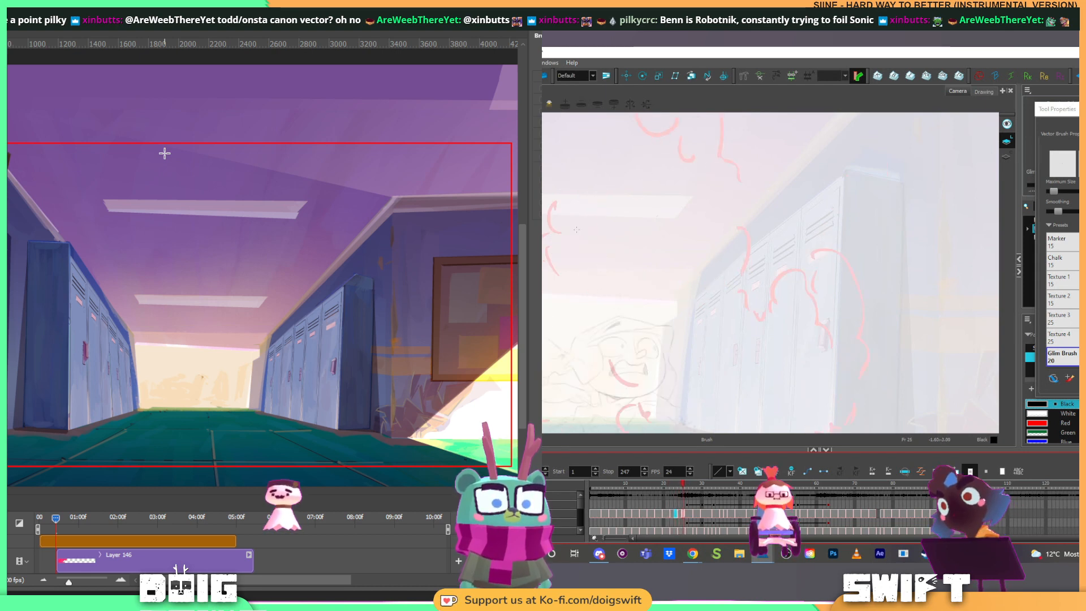
key("period")
key("comma")
key("period")
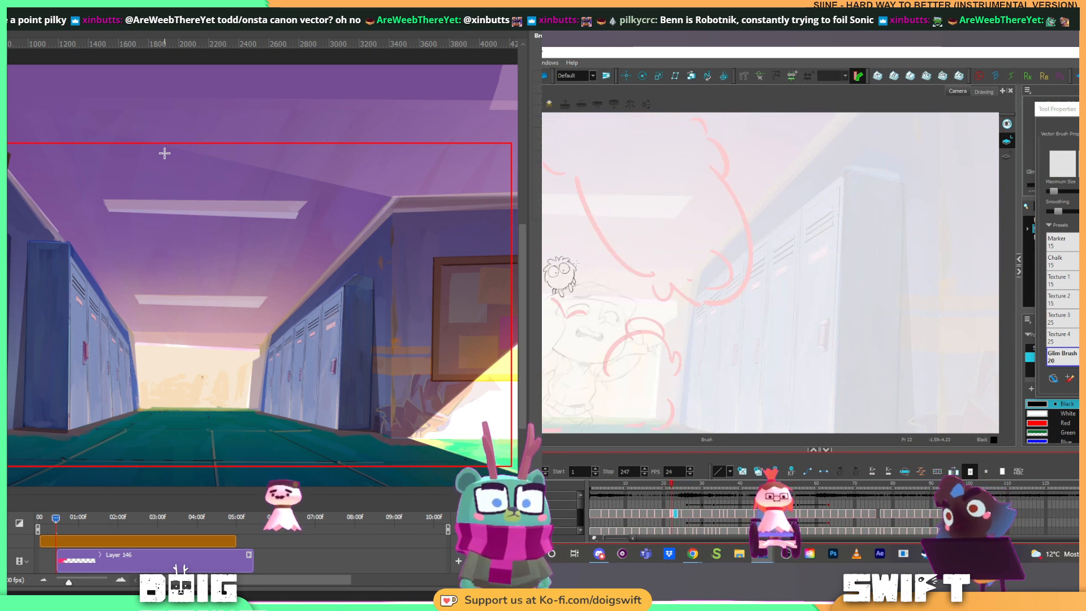
key("comma")
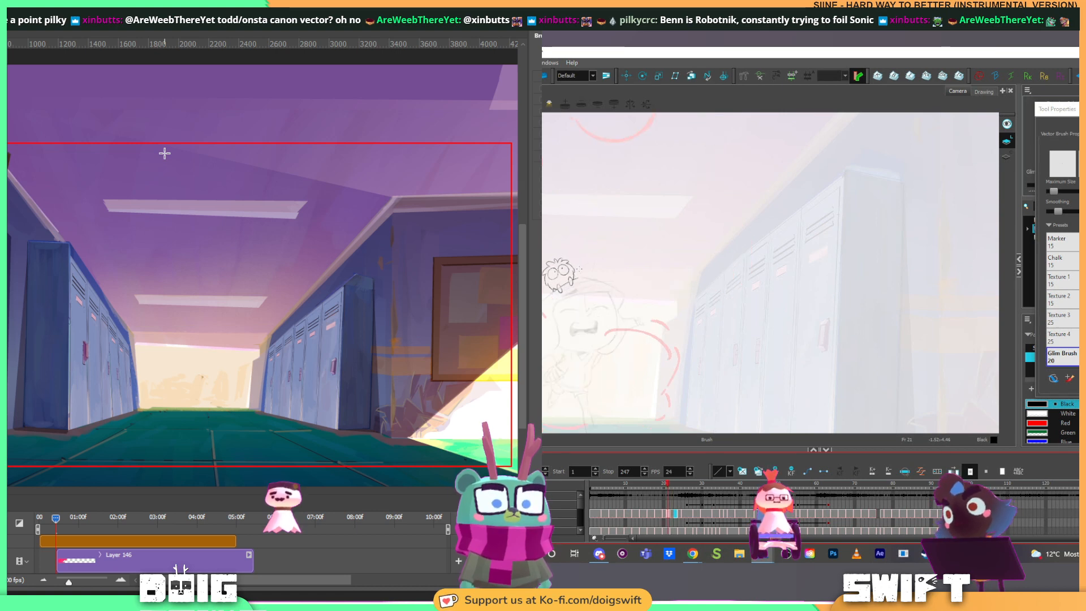
key("period")
key("period")
key("period")
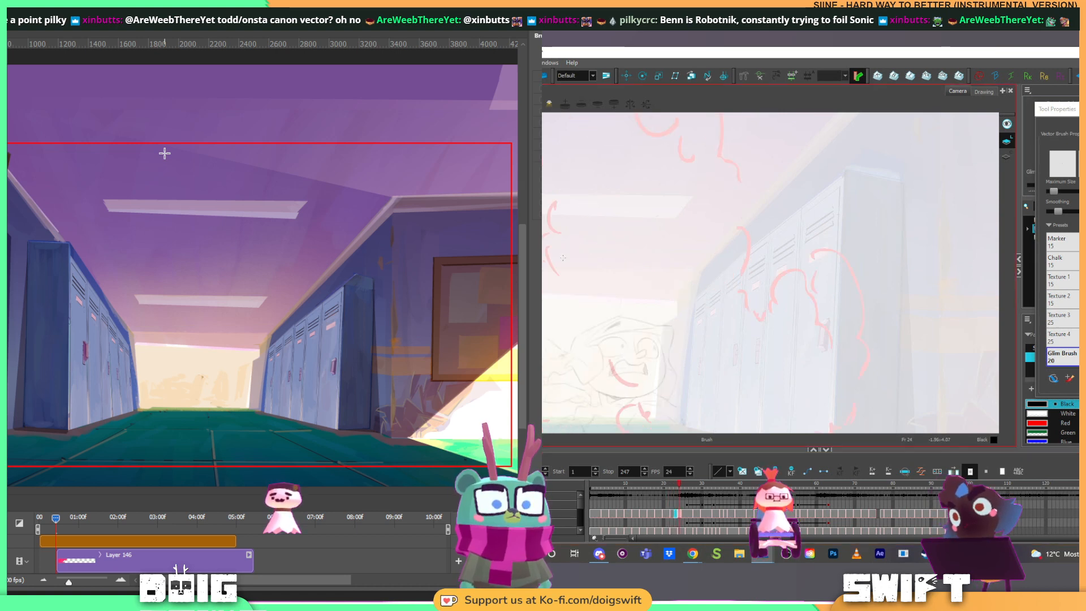
Step: Rough in a new round creature head with one hanging limb on frame 24, checking it against the adjacent drawings
mouse_move(562, 249)
left_mouse_down()
mouse_move(590, 243)
mouse_move(593, 270)
left_mouse_up()
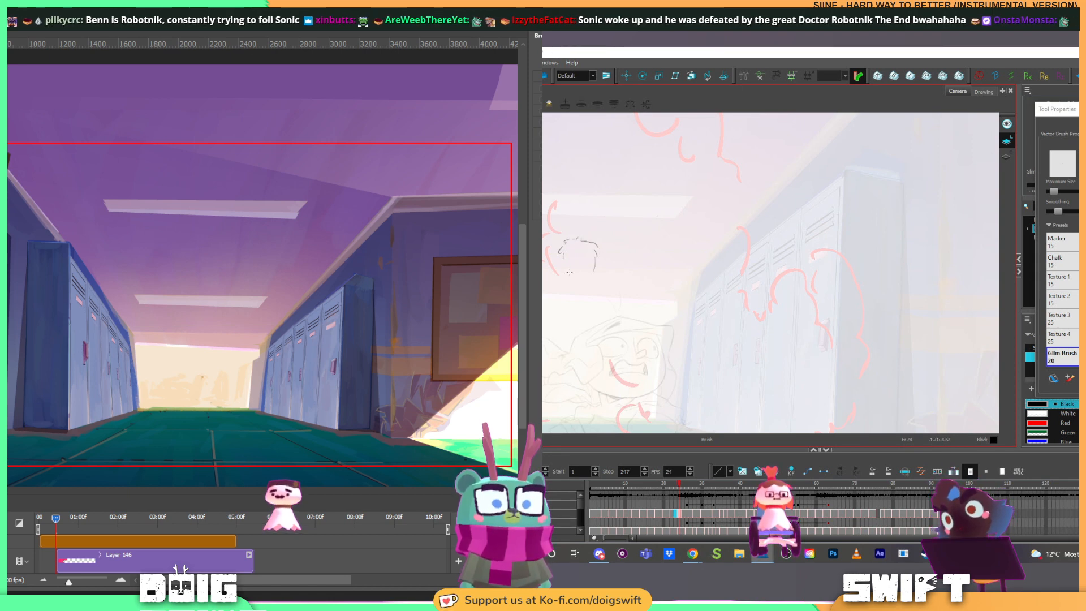
key("comma")
key("period")
key("period")
key("period")
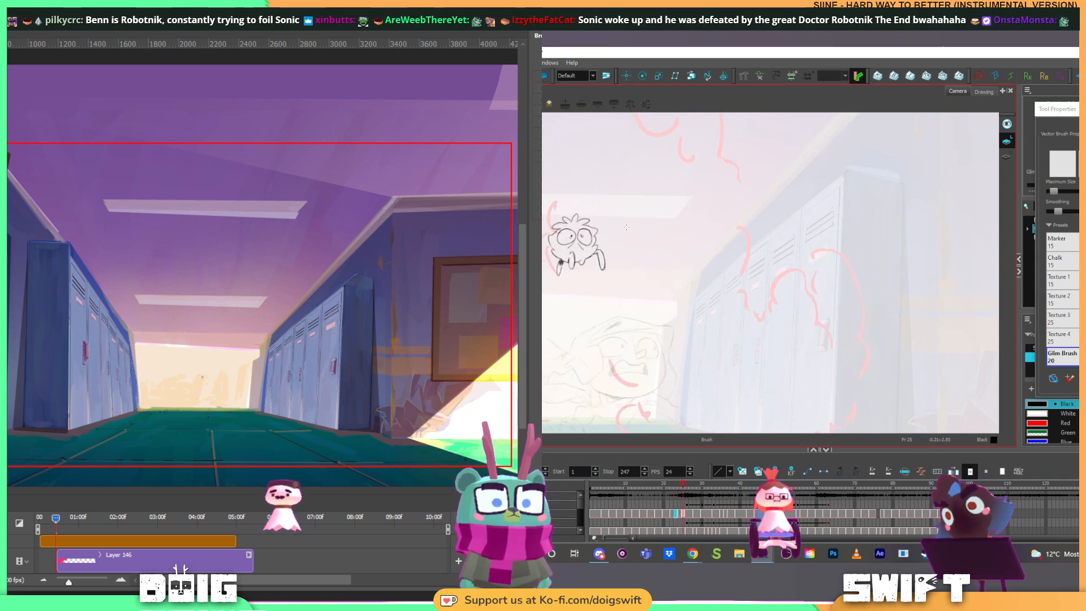
key("comma")
key("comma")
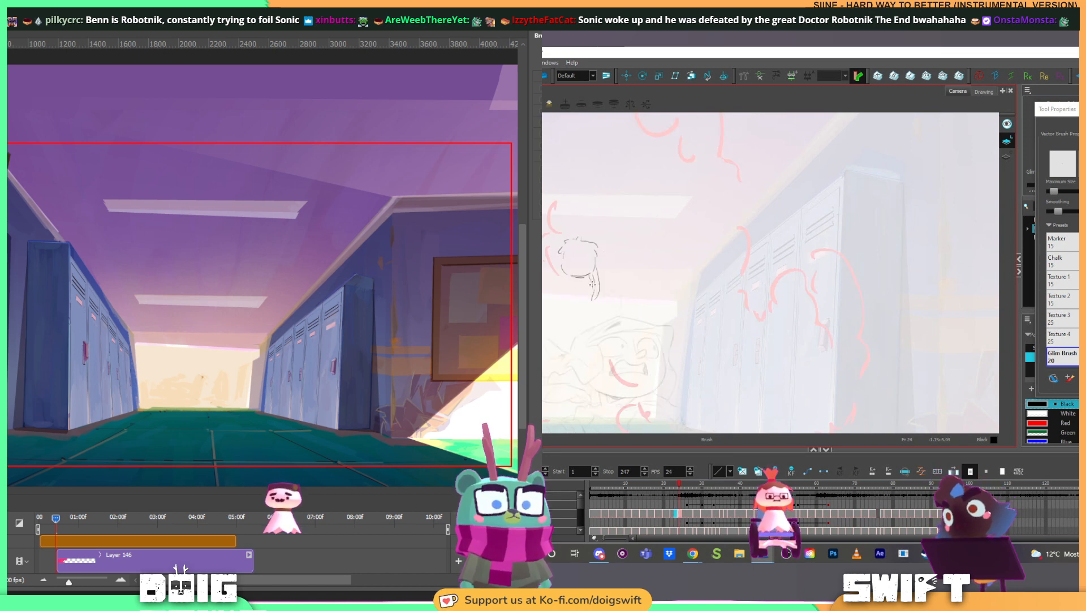
Step: Rework the creature's right hanging limb on frame 24 as a thin shape, checking it against frame 23
key("period")
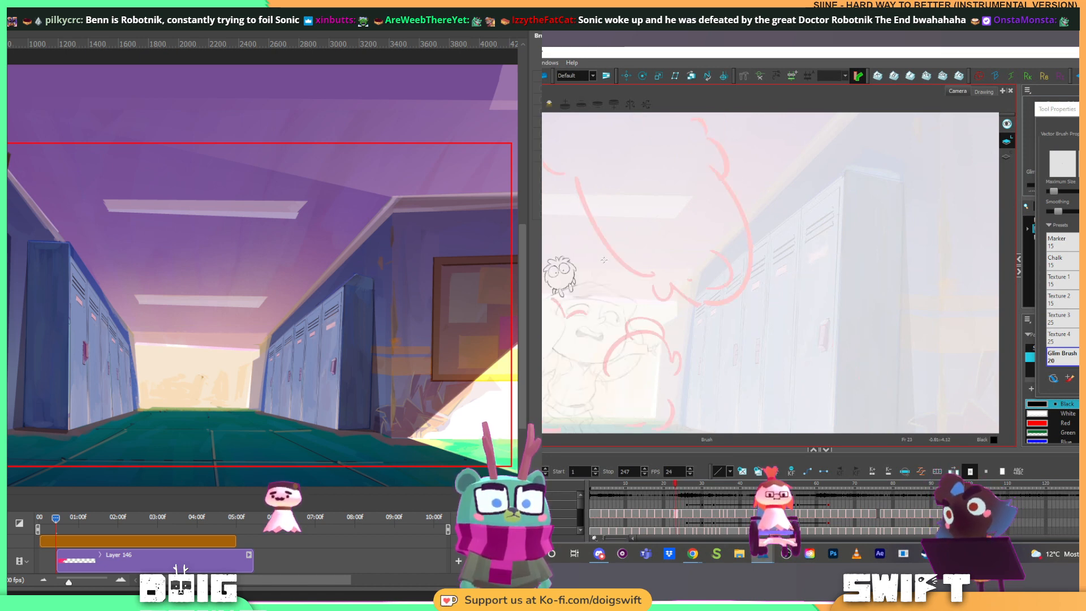
key("comma")
key("comma")
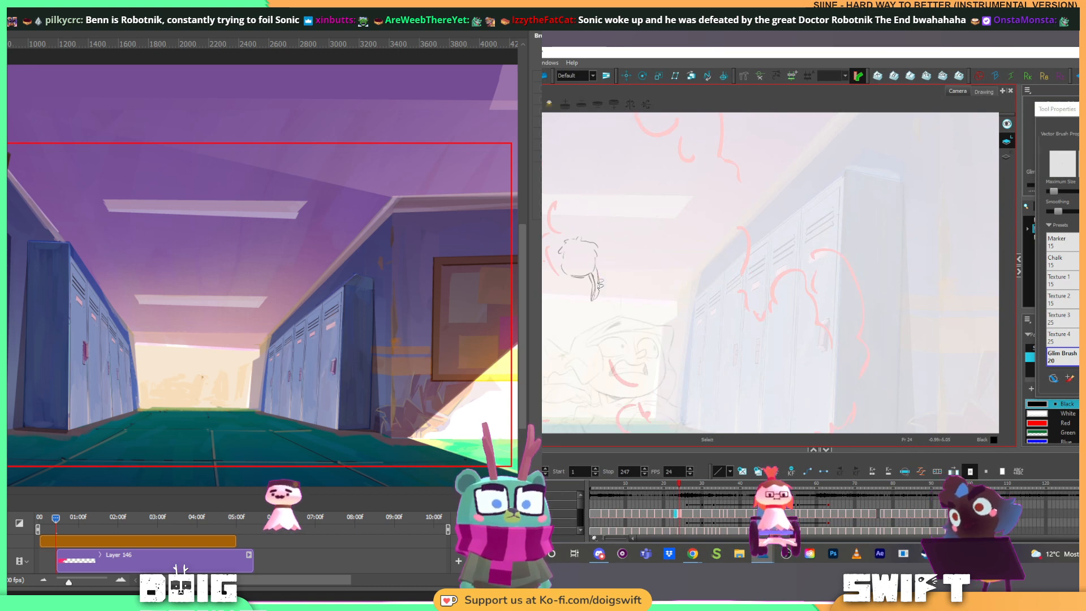
key("comma")
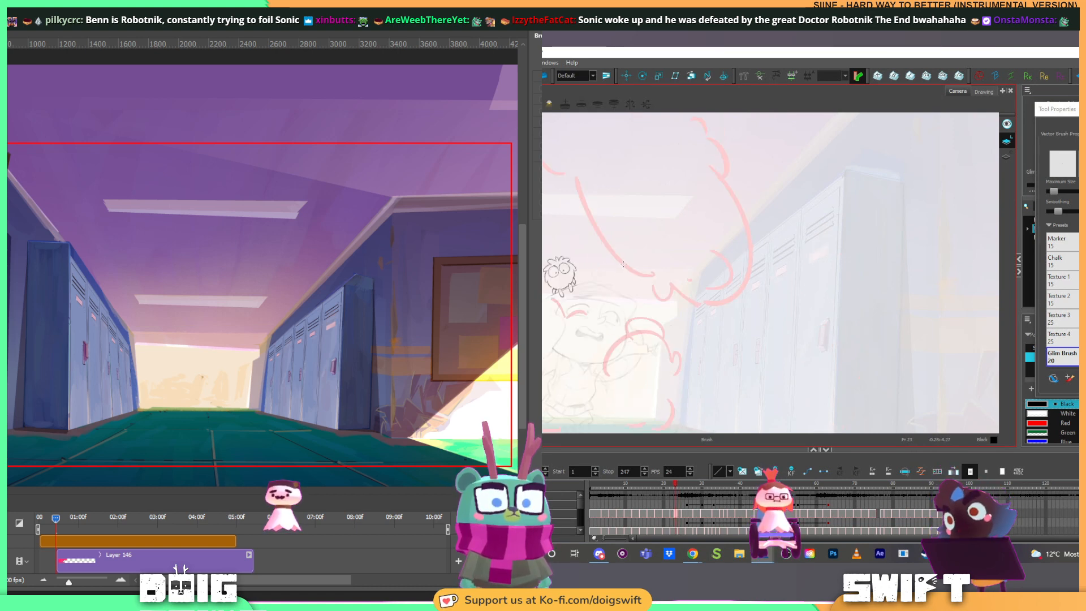
key("period")
key("comma")
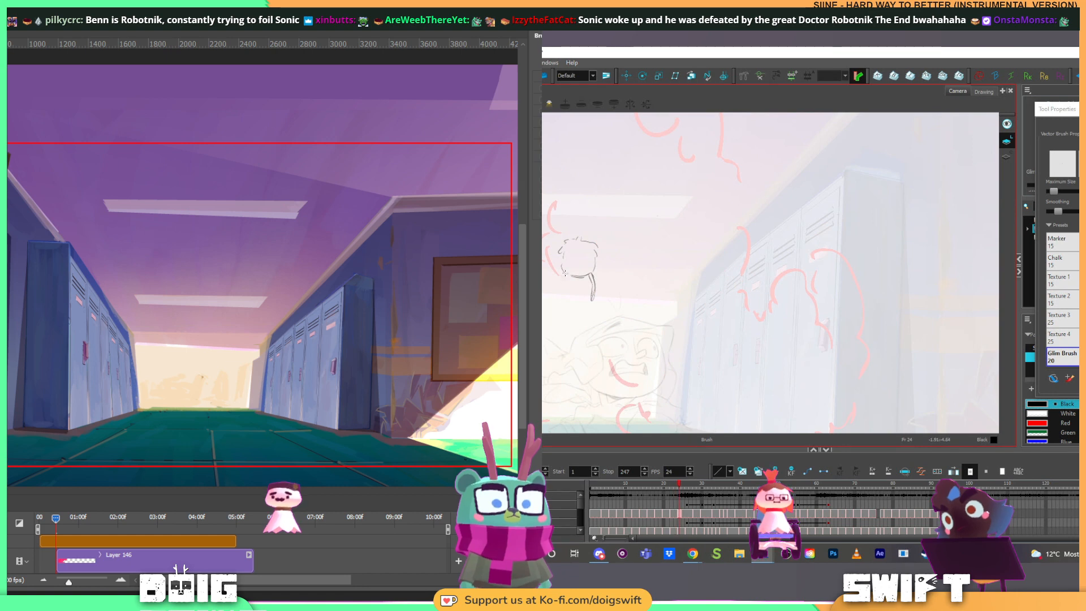
Step: Draw the creature's left limb on frame 24 and compare the pose with the creature on frame 25
key("comma")
key("period")
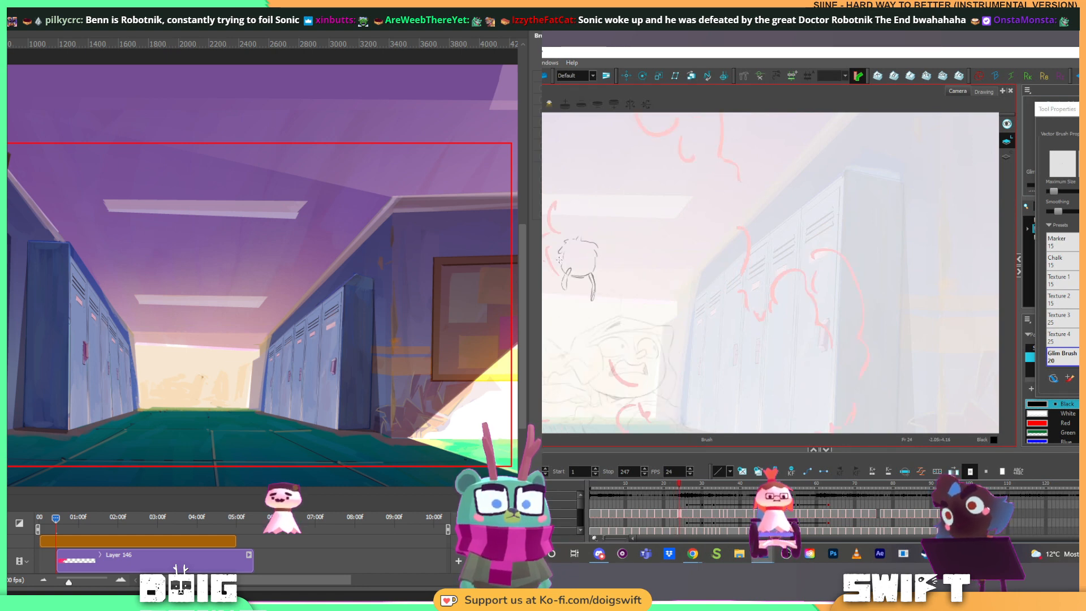
key("comma")
key("period")
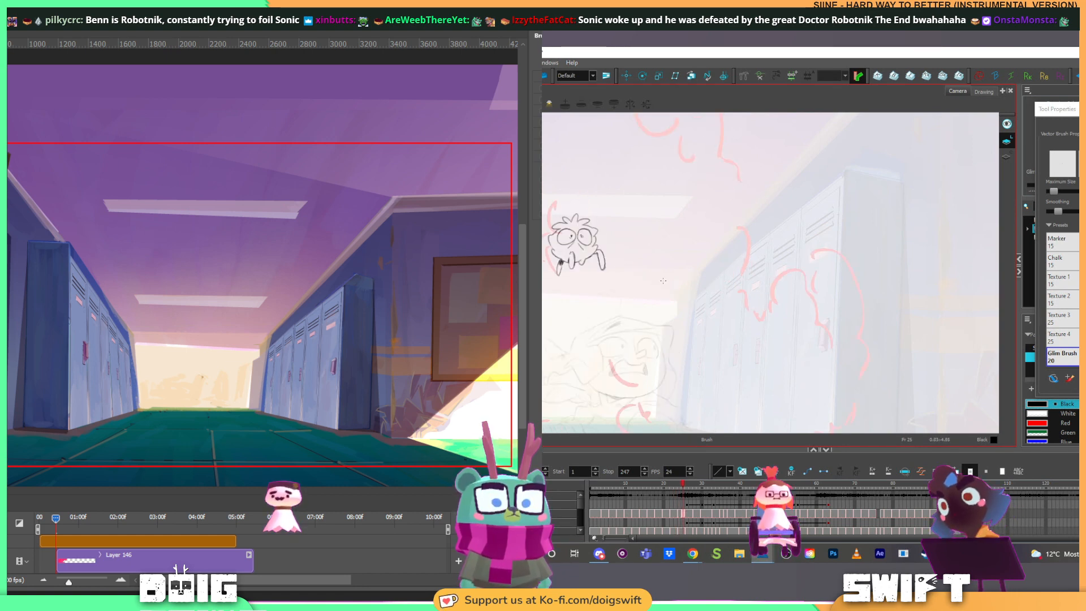
key("comma")
key("period")
key("period")
key("period")
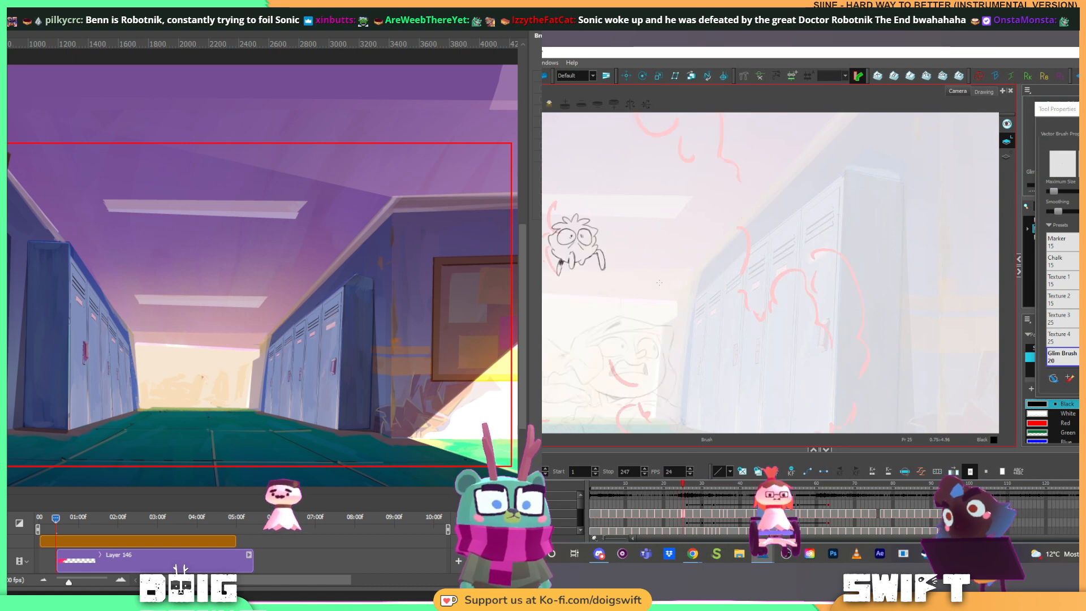
key("comma")
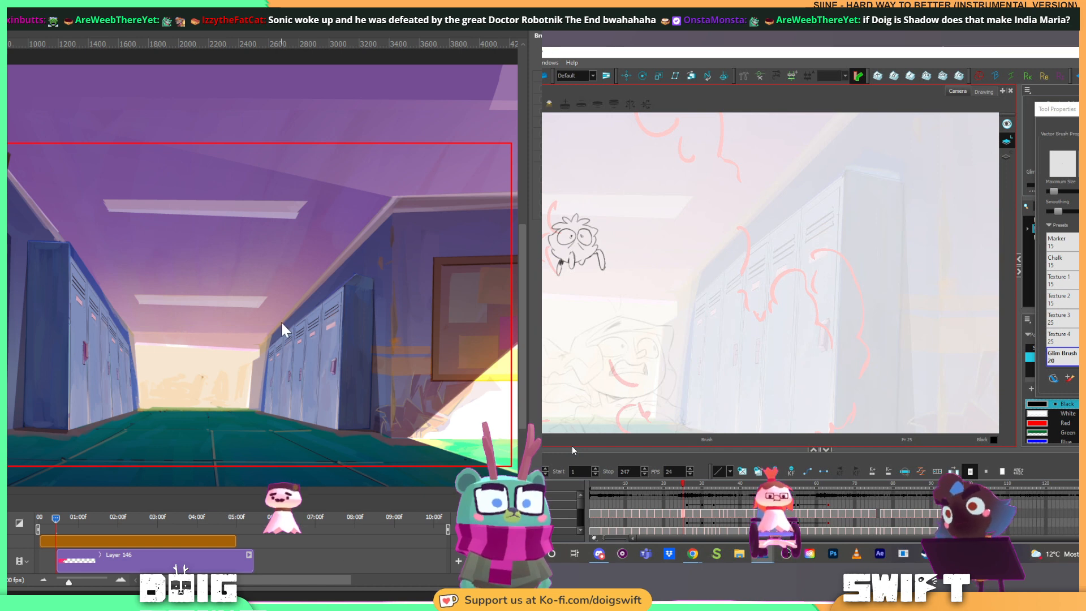
Step: Paste the black office chair image into the hallway painting, enlarge it greatly and place it over the left lockers and doorway
key("ctrl+v")
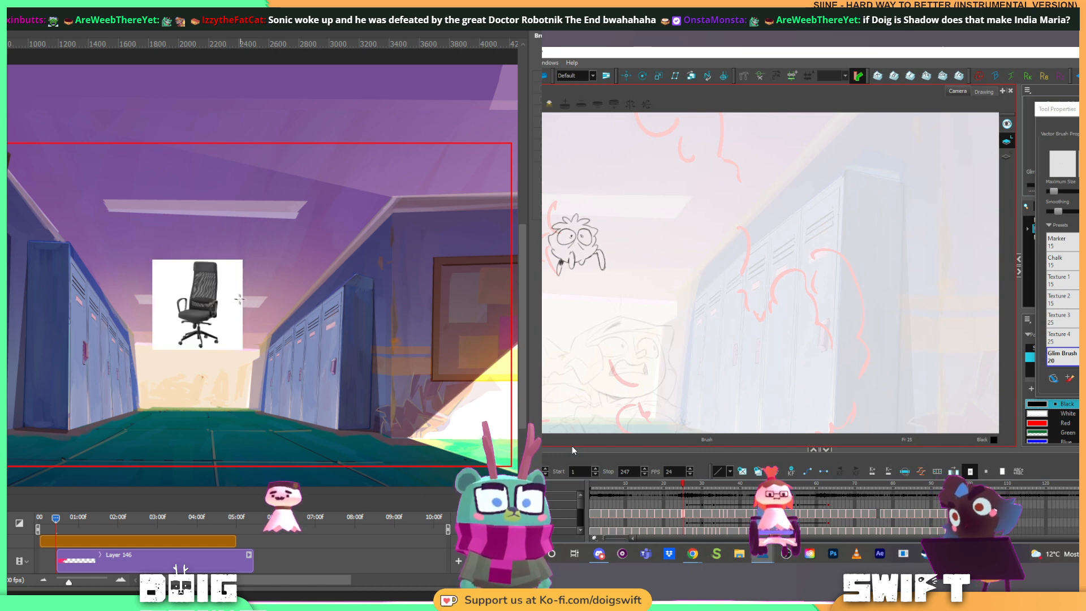
key("ctrl+t")
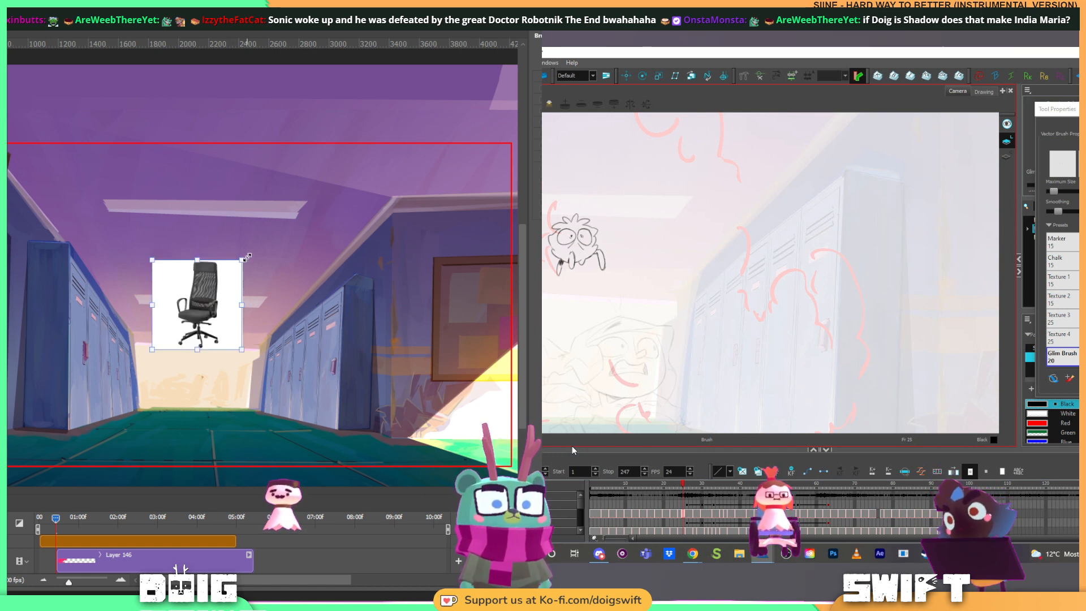
left_click_drag(242, 260, 470, 34)
left_click_drag(291, 224, 193, 303)
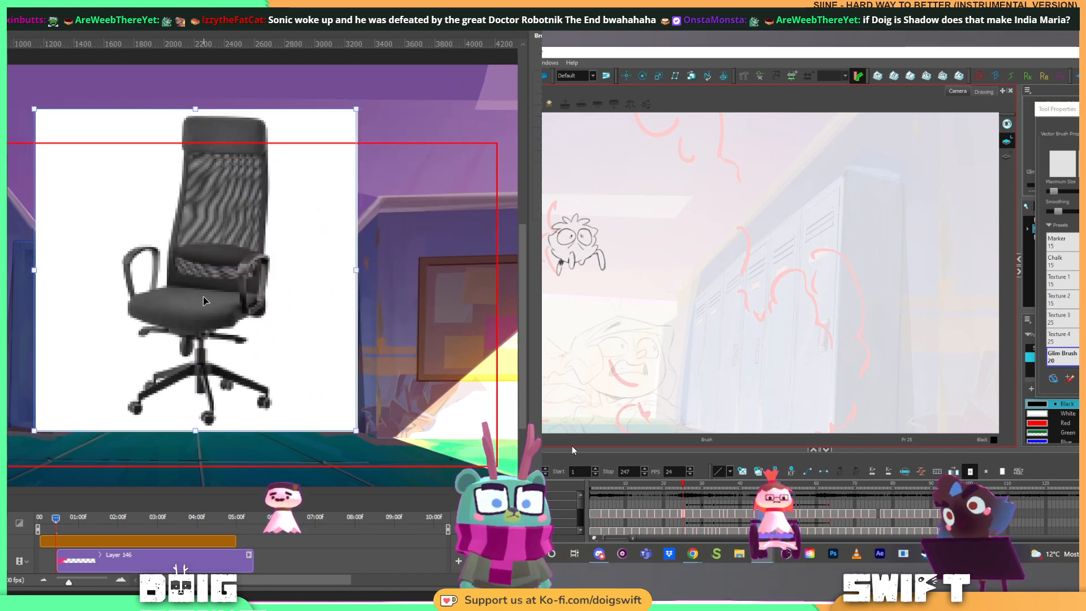
key("Return")
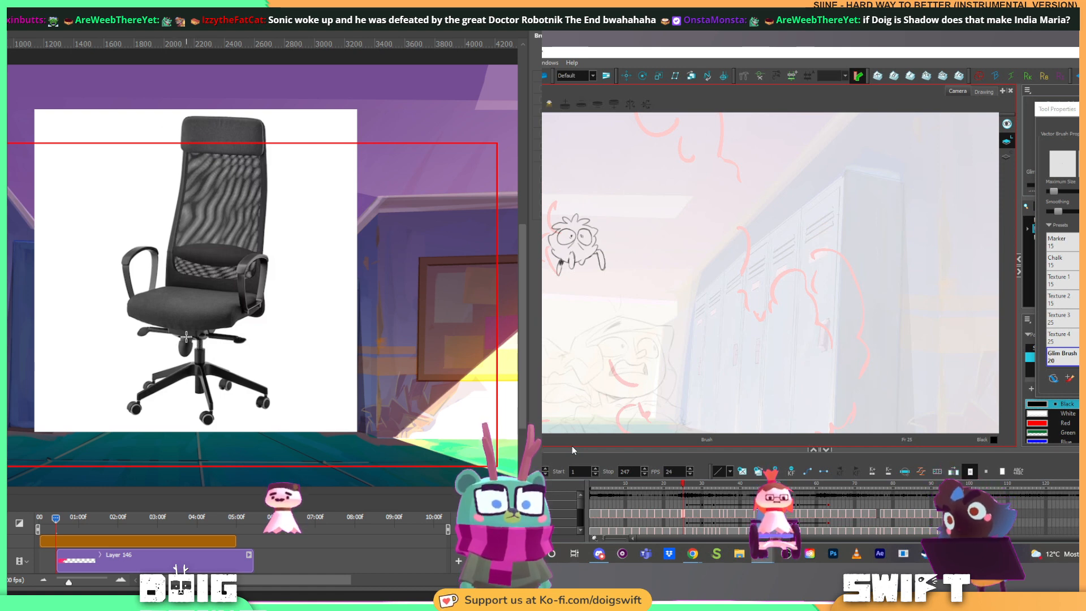
Step: Move the rough creature drawing on frame 24 slightly up and left after comparing it with frames 22 and 25
key("comma")
key("comma")
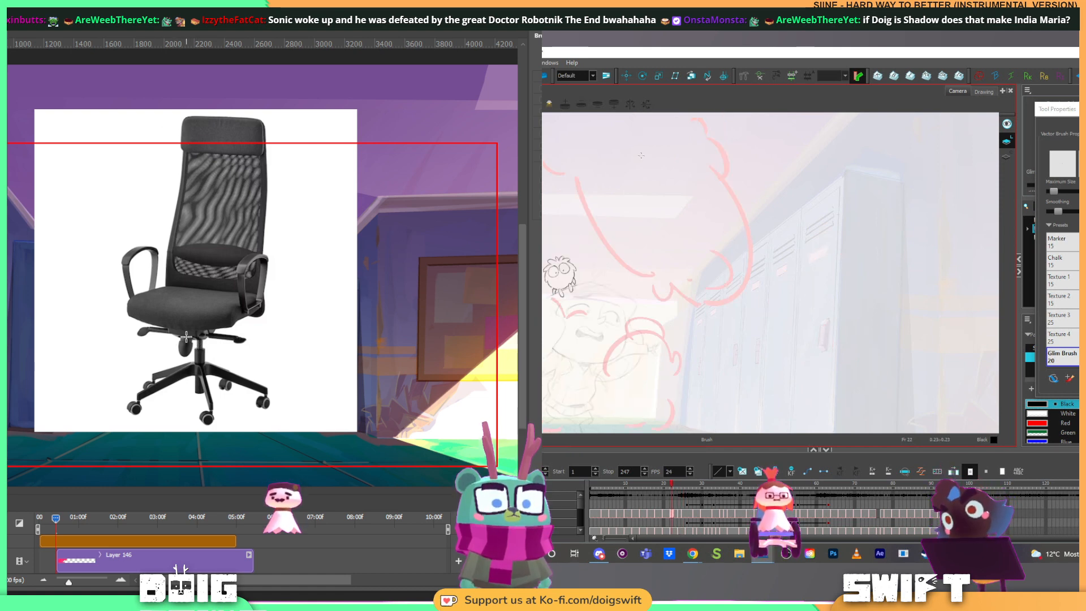
key("comma")
key("period")
key("period")
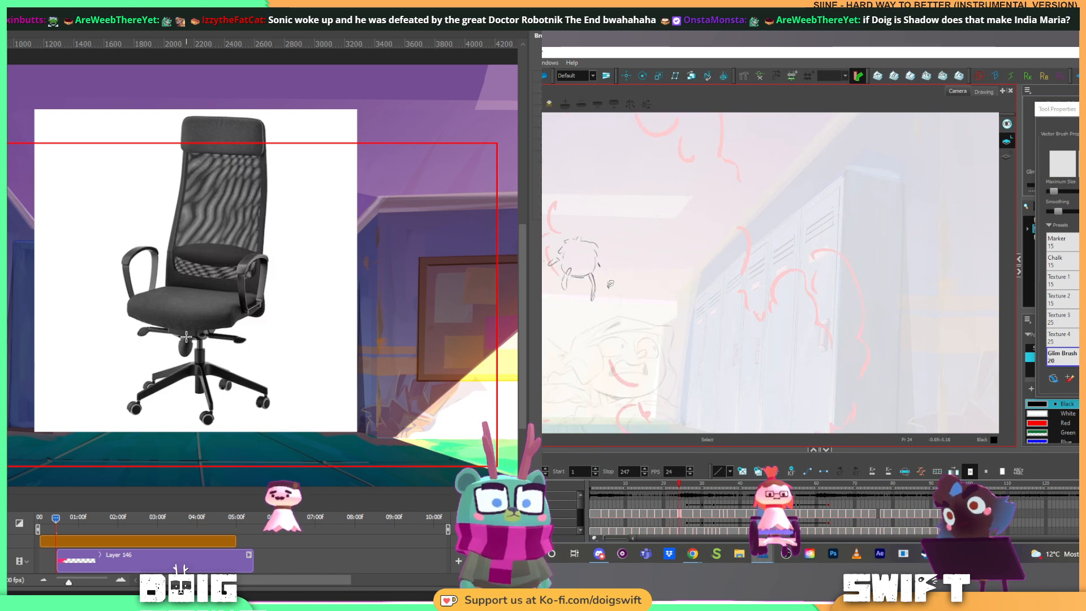
left_click_drag(611, 284, 581, 258)
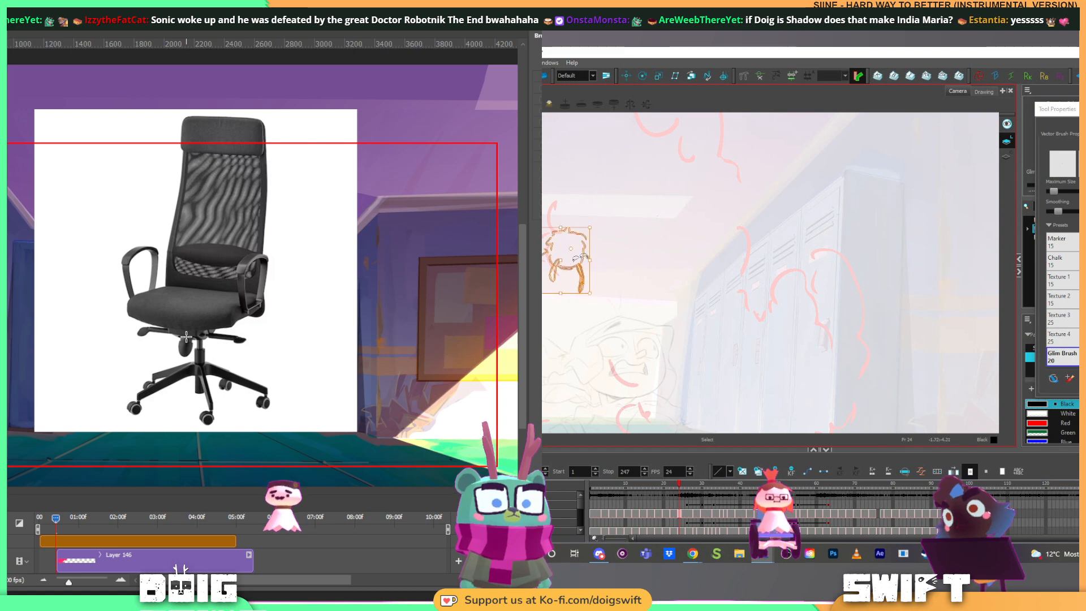
key("alt+b")
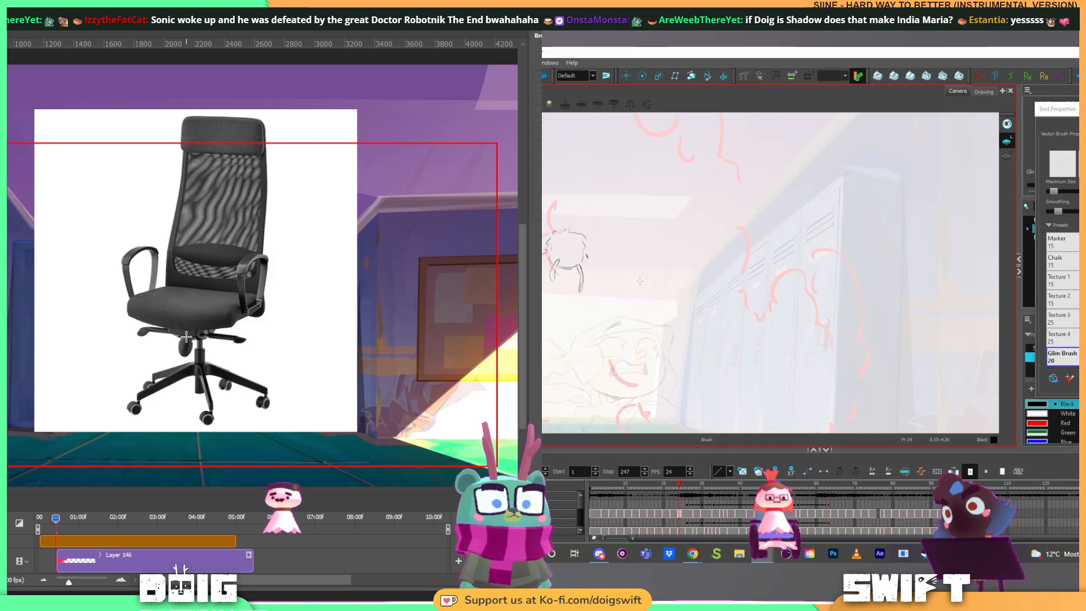
Step: Flip through the creature drawings between frames 22 and 26 to examine how the pose moves from one to the next
key("f")
key("f")
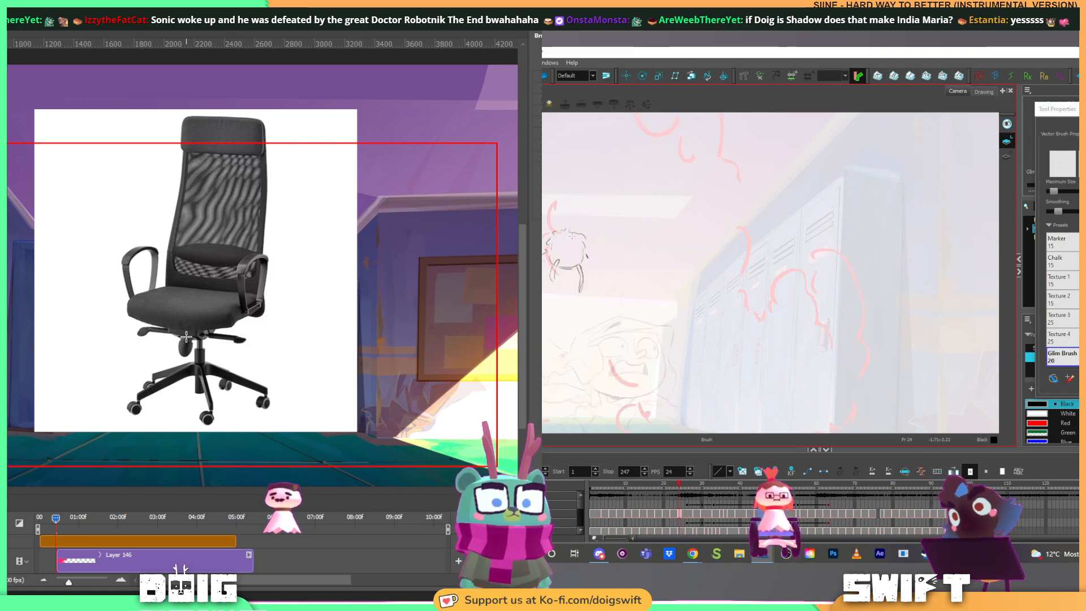
key("f")
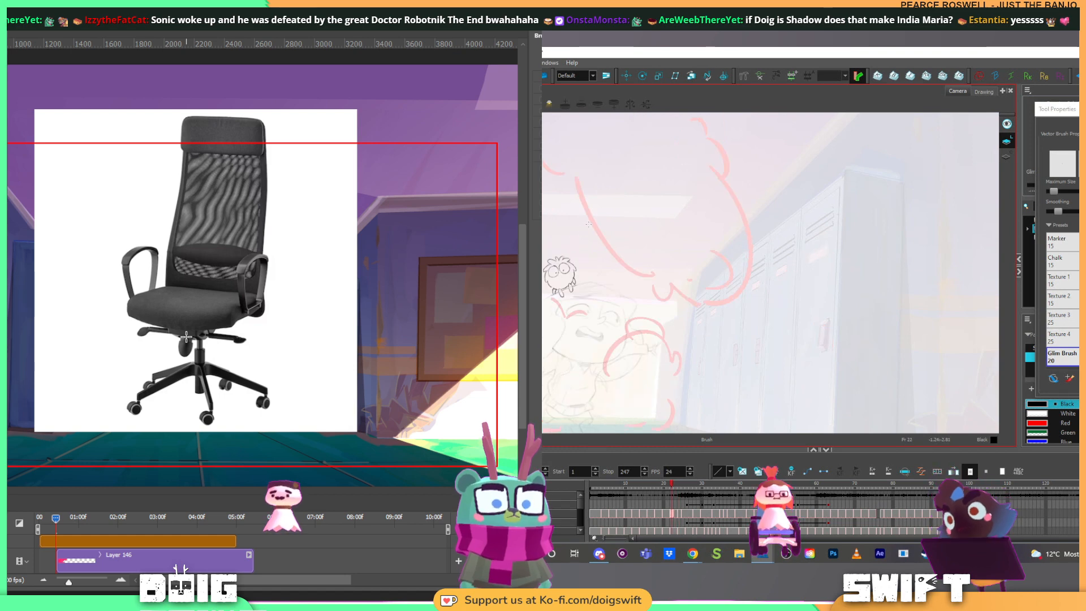
key("f")
key("g")
key("g")
key("g")
key("g")
key("f")
key("f")
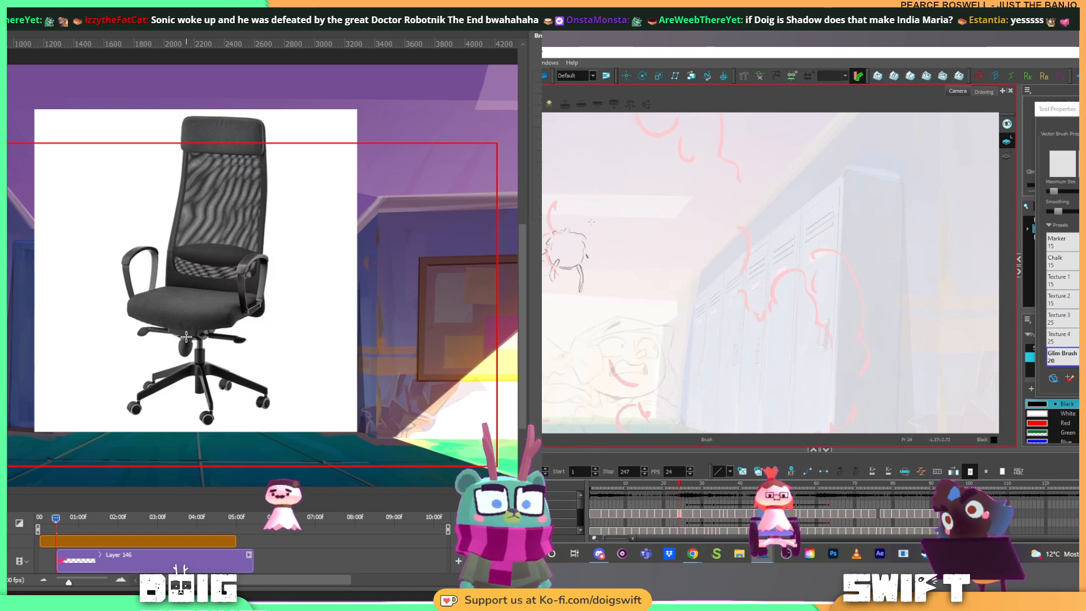
key("g")
key("g")
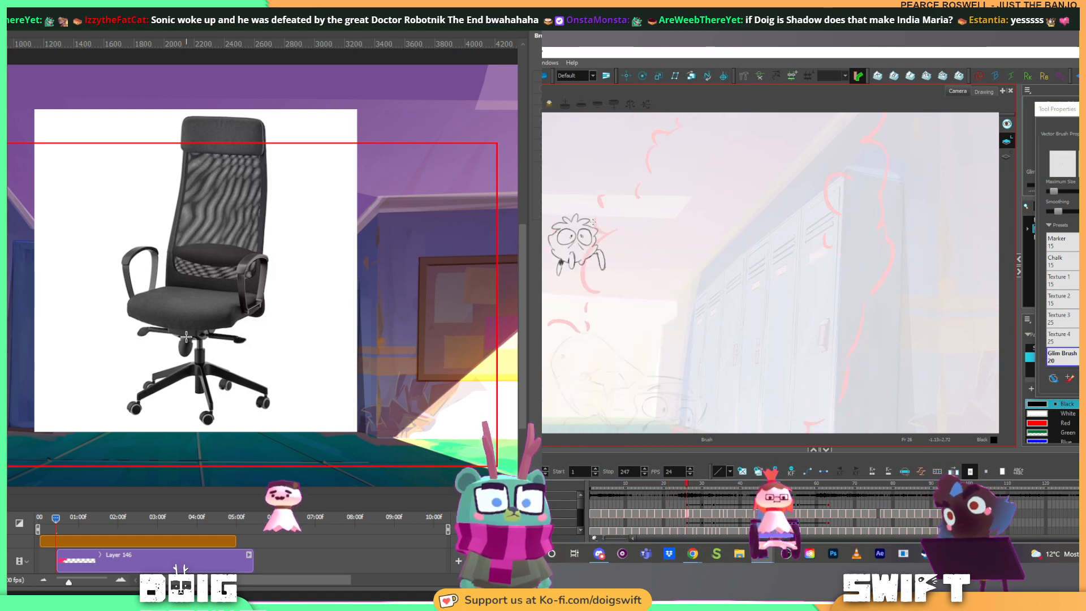
key("g")
key("f")
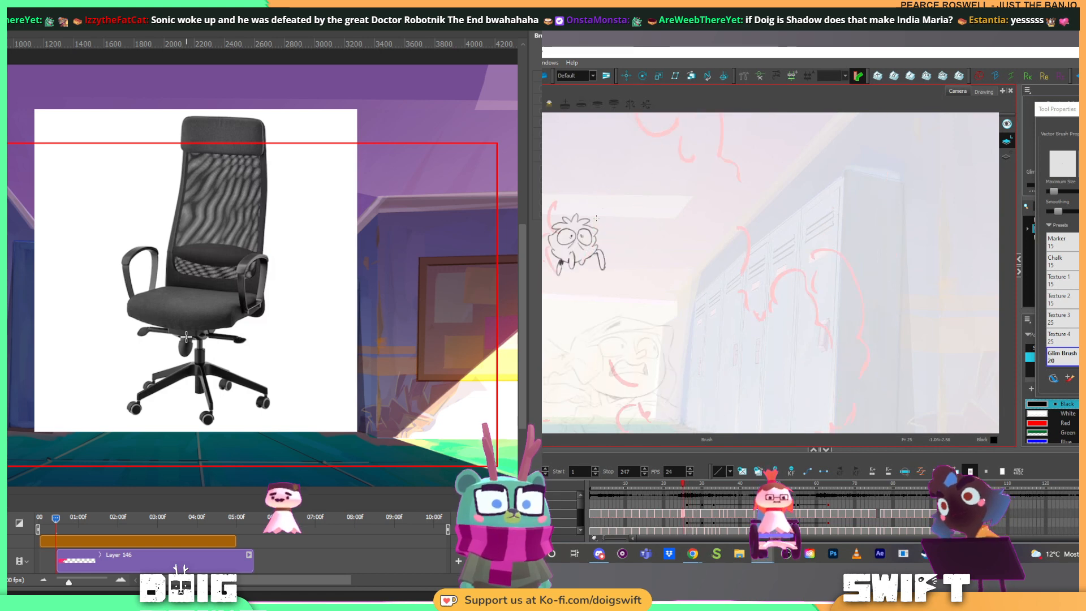
Step: Select the whole creature drawing on frame 25 and delete it
key("f")
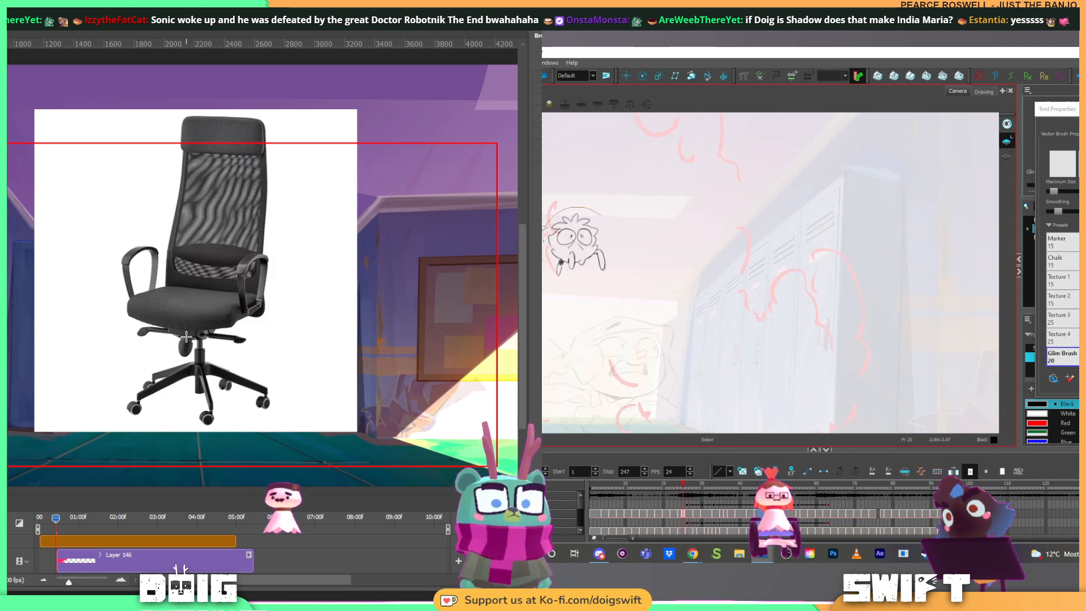
left_click_drag(543, 241, 637, 223)
key("Delete")
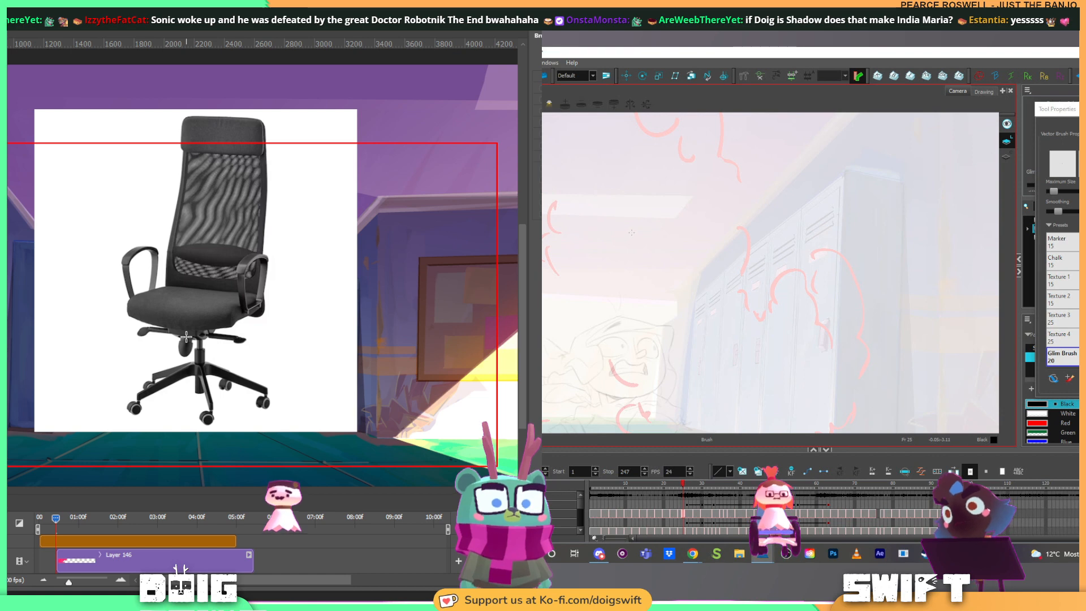
Step: Sketch a new spiky round head outline for the creature on frame 25, checking it against the neighbouring drawings
key("g")
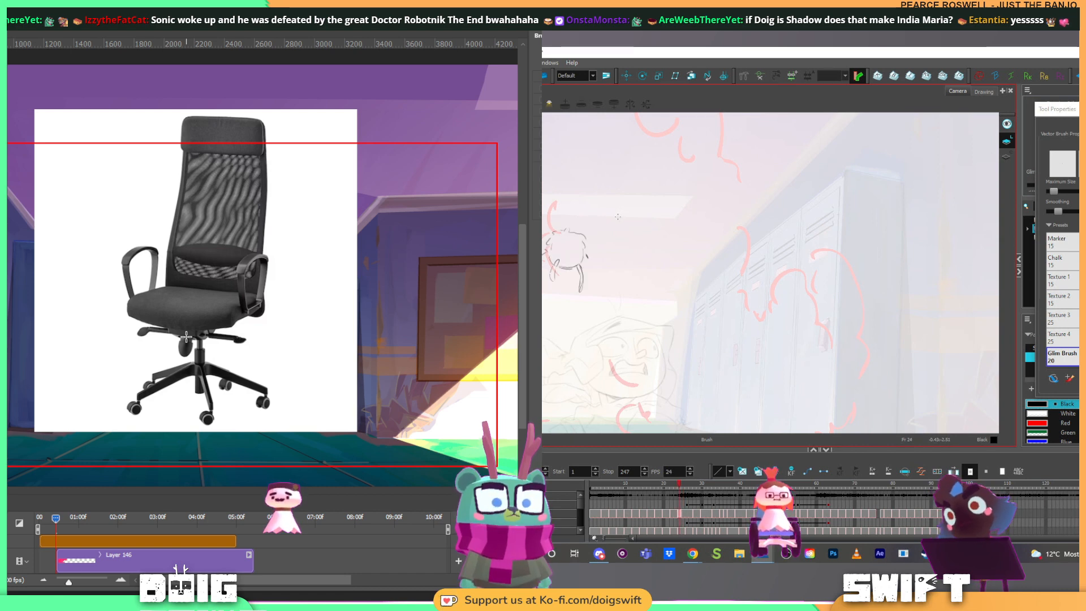
key("g")
key("f")
key("f")
key("f")
key("f")
key("f")
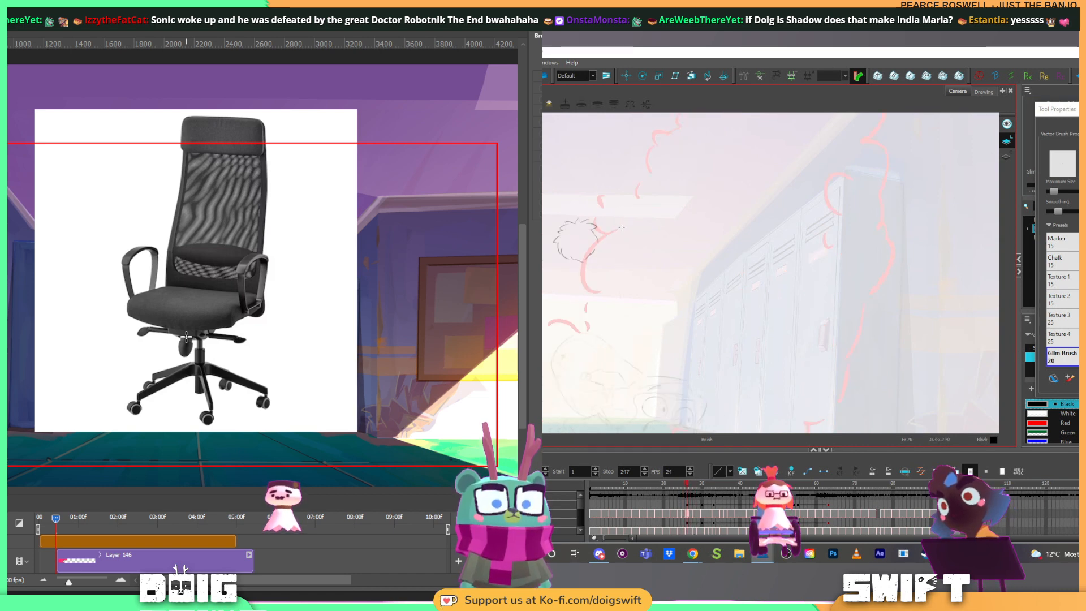
key("g")
key("g")
key("g")
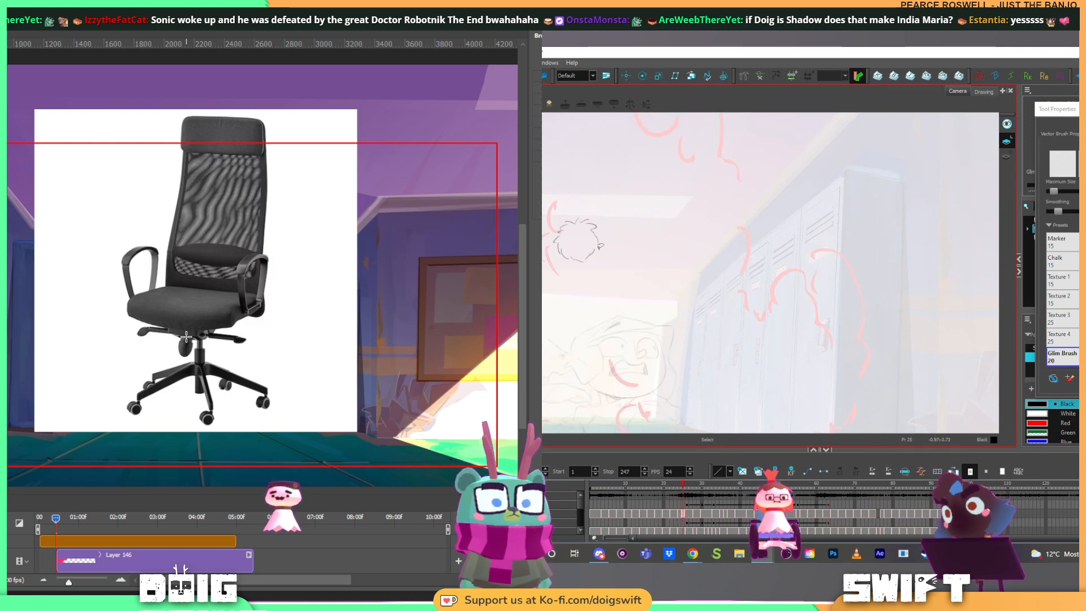
Step: Shift the new head outline on frame 25 slightly up and left to line up with the creature on frame 24
left_click(584, 250)
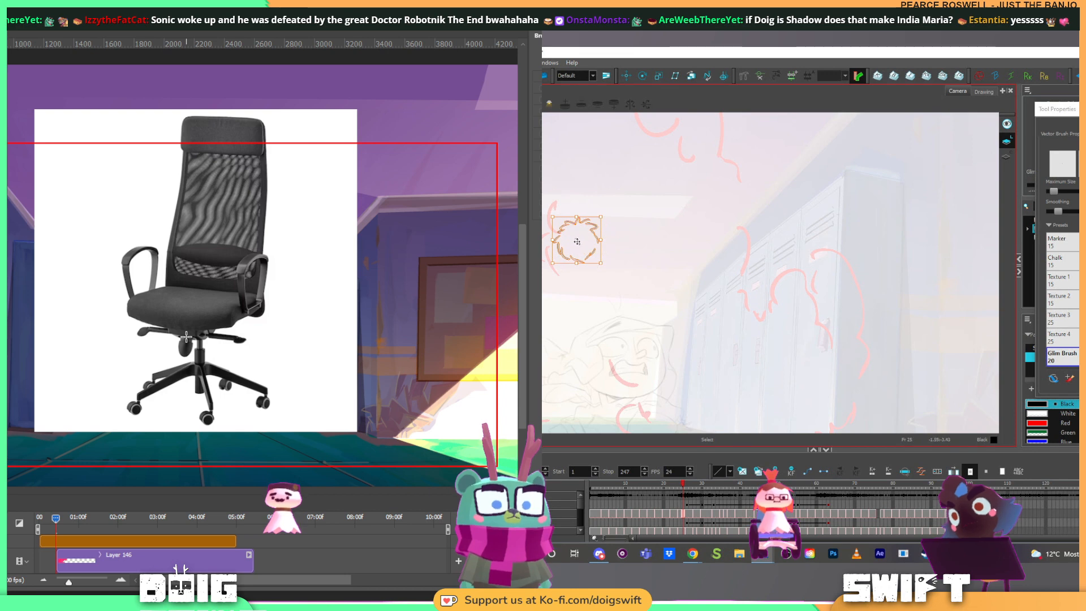
left_click_drag(576, 240, 573, 238)
key("f")
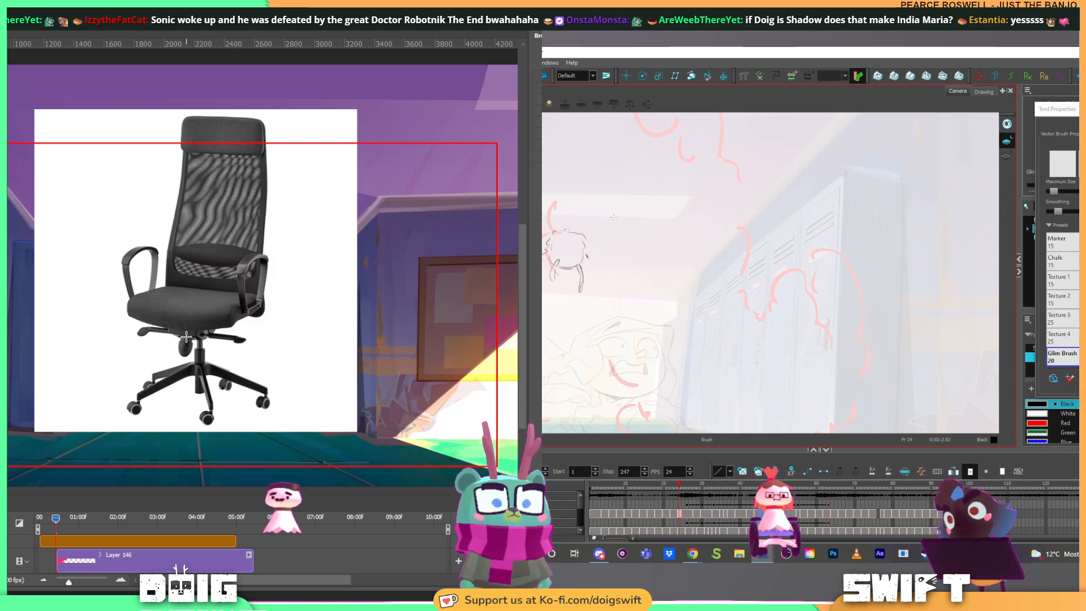
key("f")
key("g")
key("g")
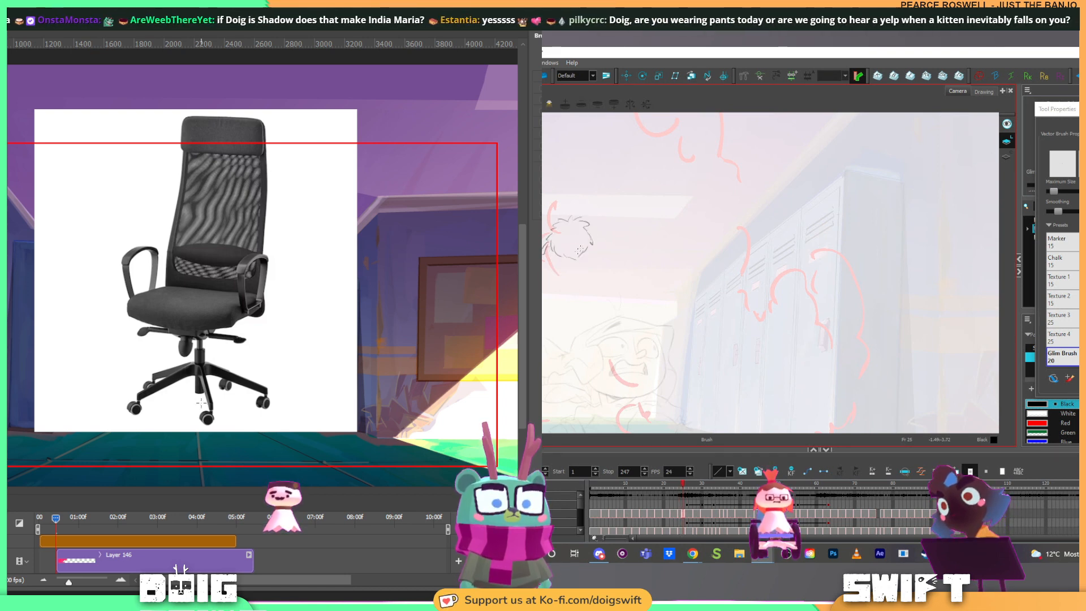
Step: Add shaggy fur strokes inside the creature's head on frame 25, comparing it with the drawings up to frame 28
key("g")
key("g")
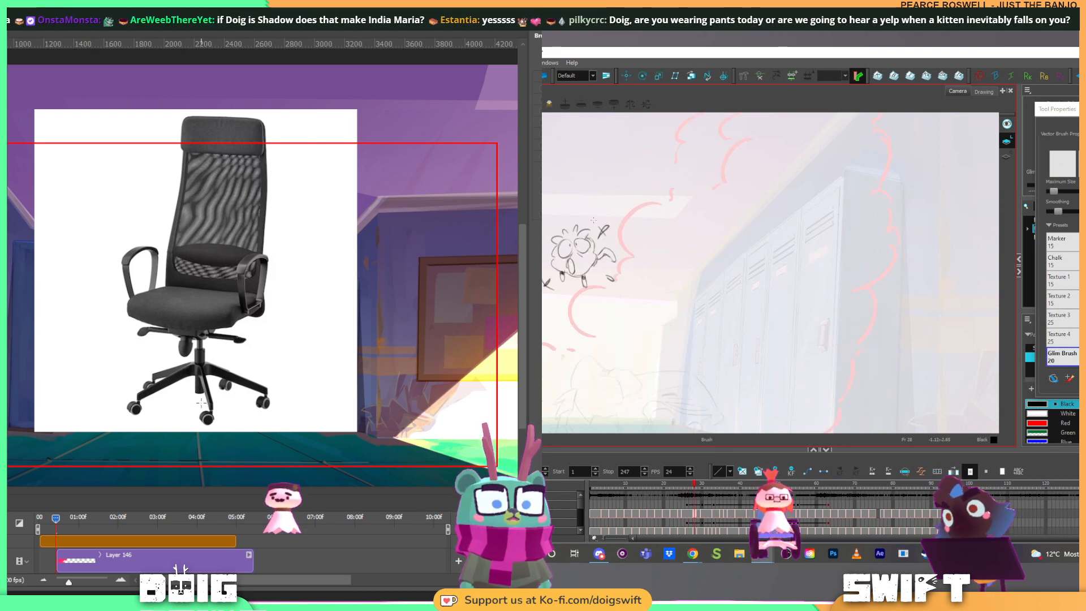
key("f")
key("f")
key("f")
key("g")
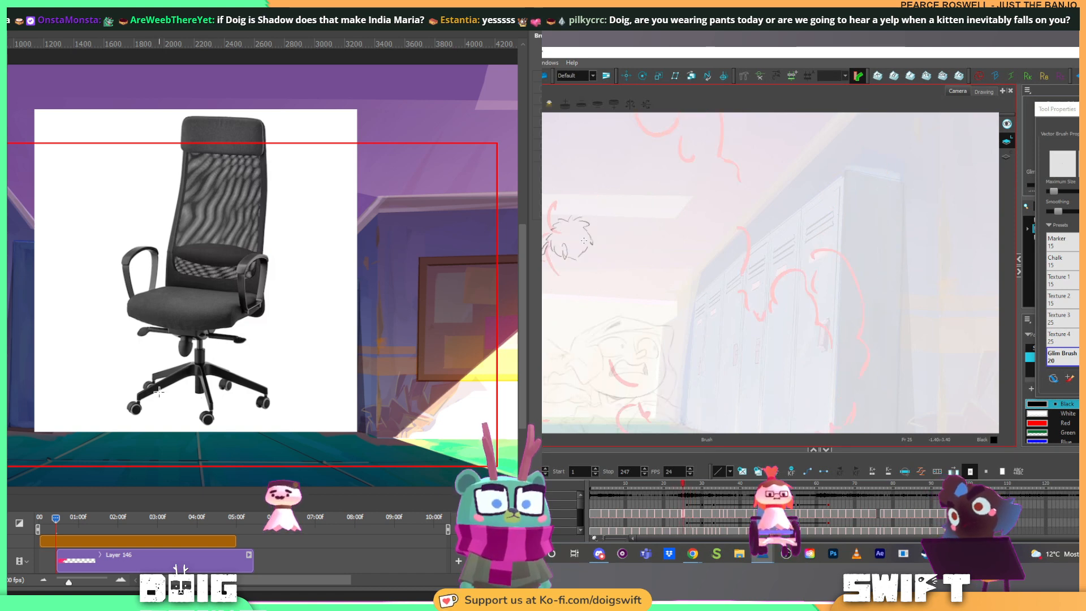
key("g")
key("g")
key("g")
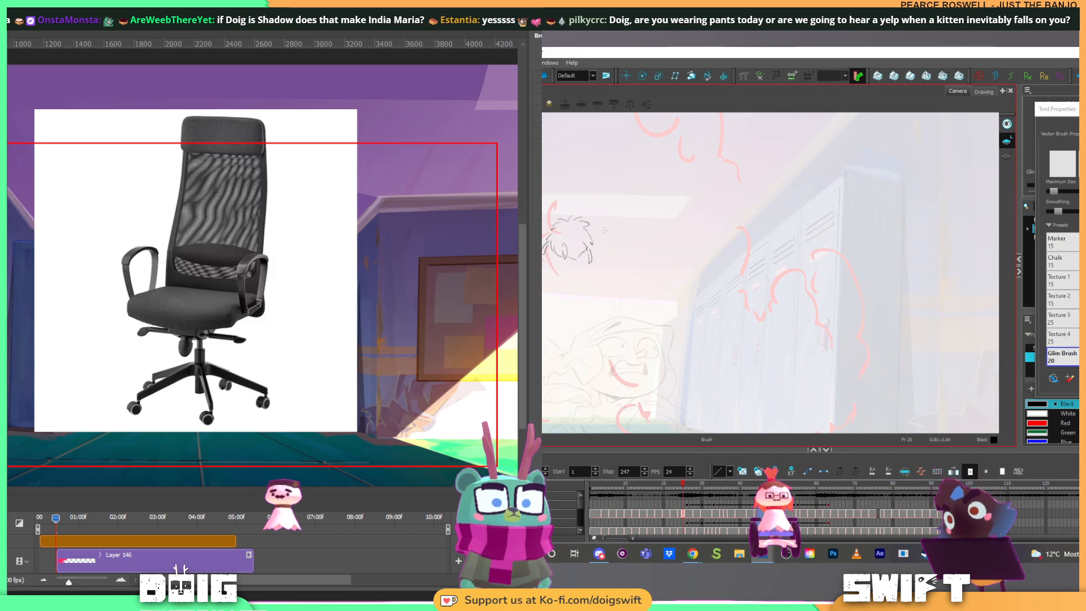
Step: Draw the eyes under the creature's shaggy fur on frame 25 and check them against the adjacent frames
key("f")
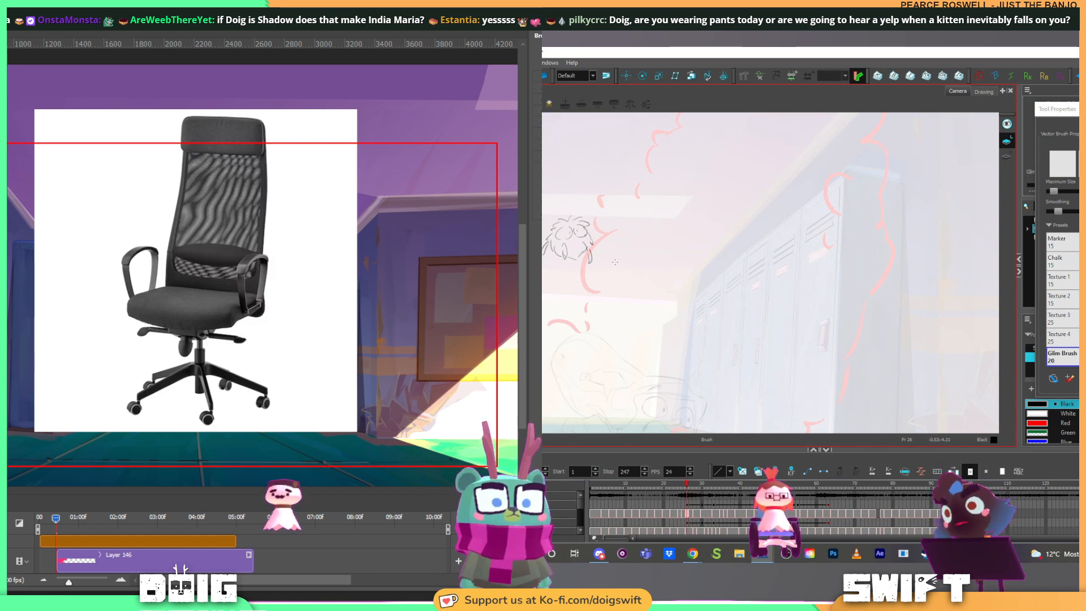
key("comma")
key("period")
key("period")
key("period")
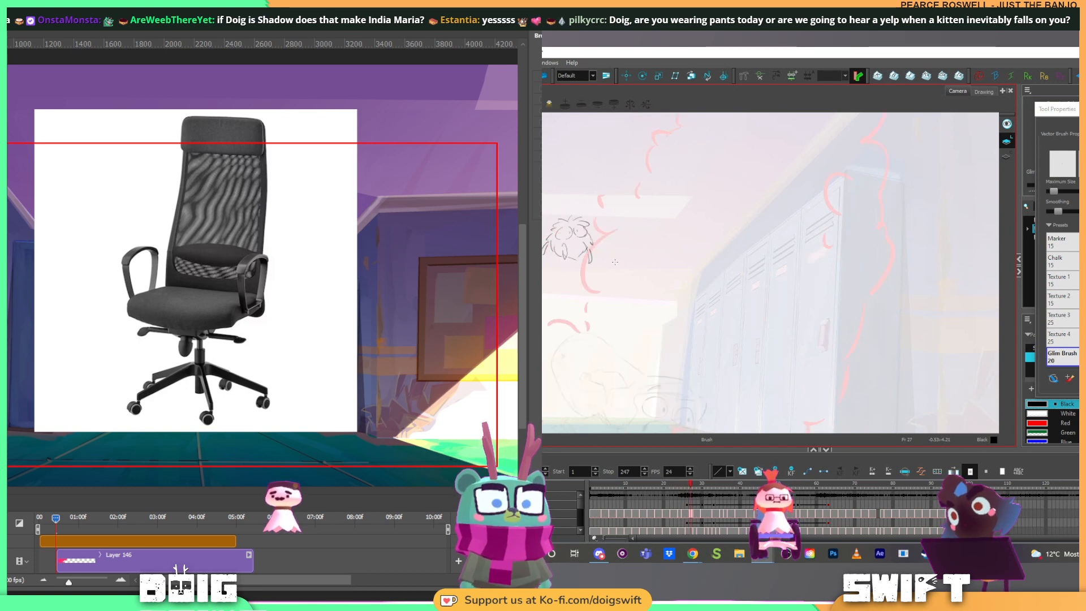
key("comma")
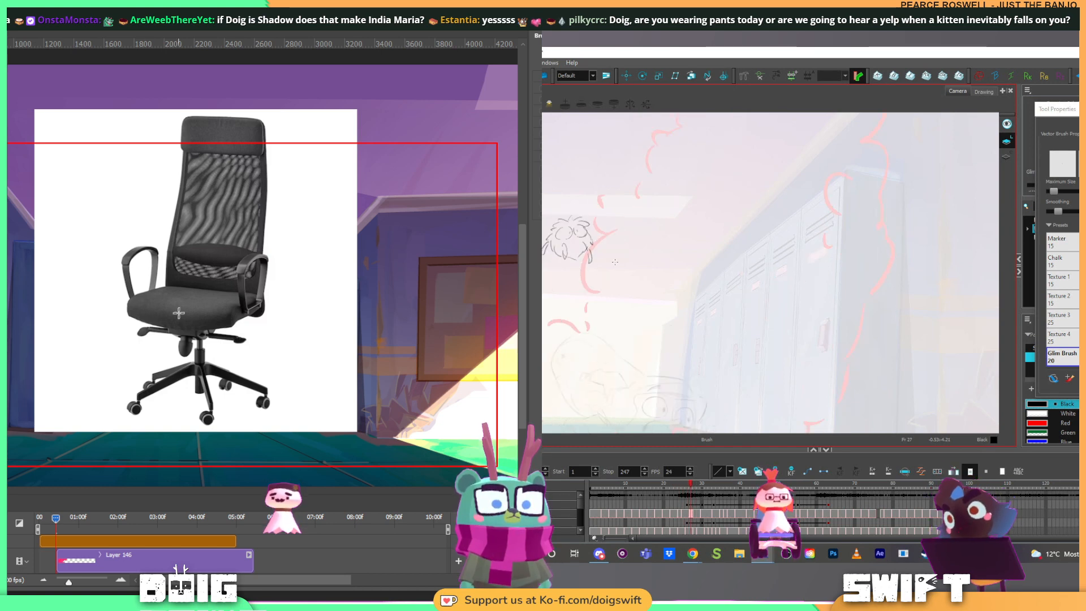
key("comma")
key("comma")
key("comma")
key("comma")
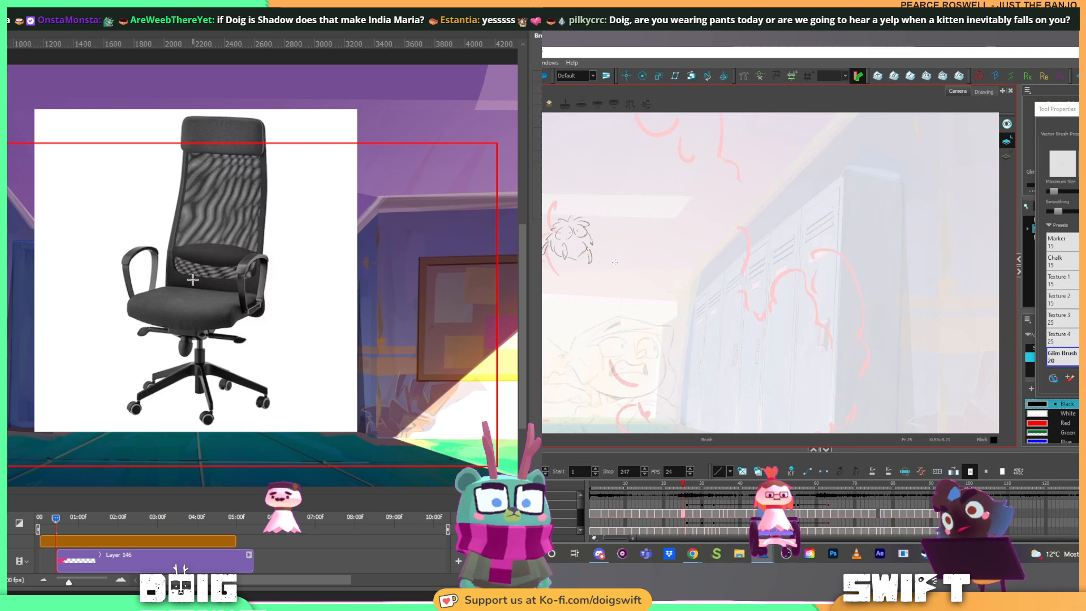
Step: Draw the eyes on the creature's head on frame 24 and step through the following drawings to frame 30
key("period")
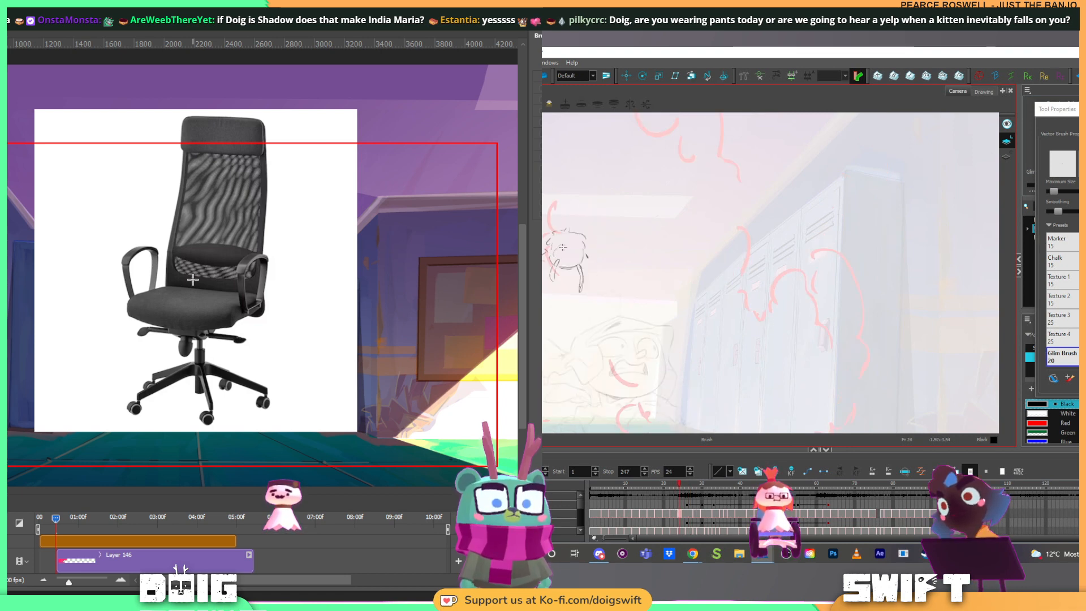
left_click_drag(573, 245, 574, 255)
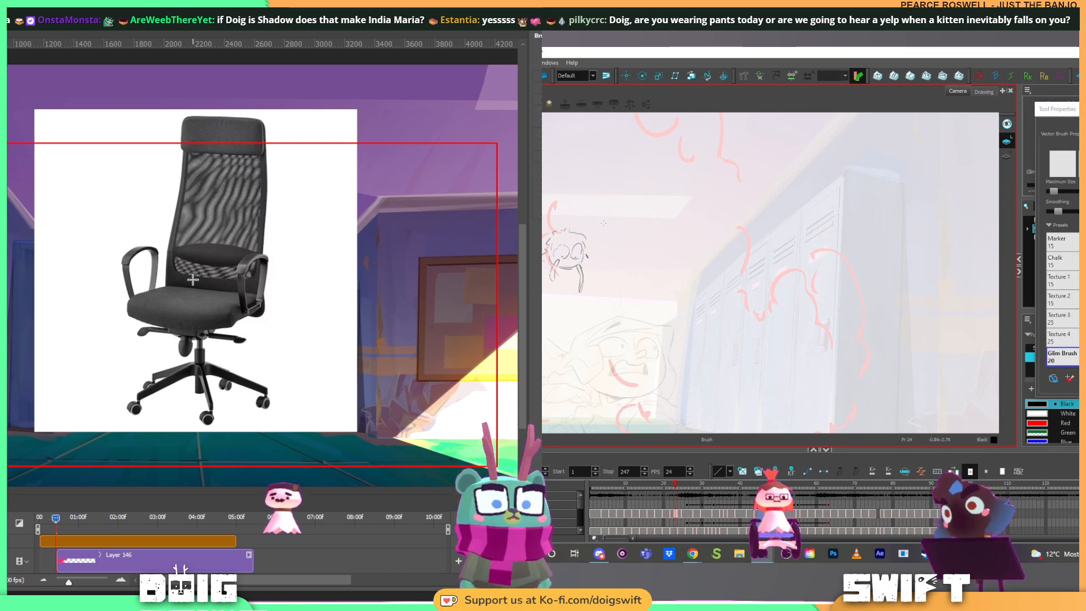
key("period")
key("period")
key("period")
key("period")
key("period")
key("period")
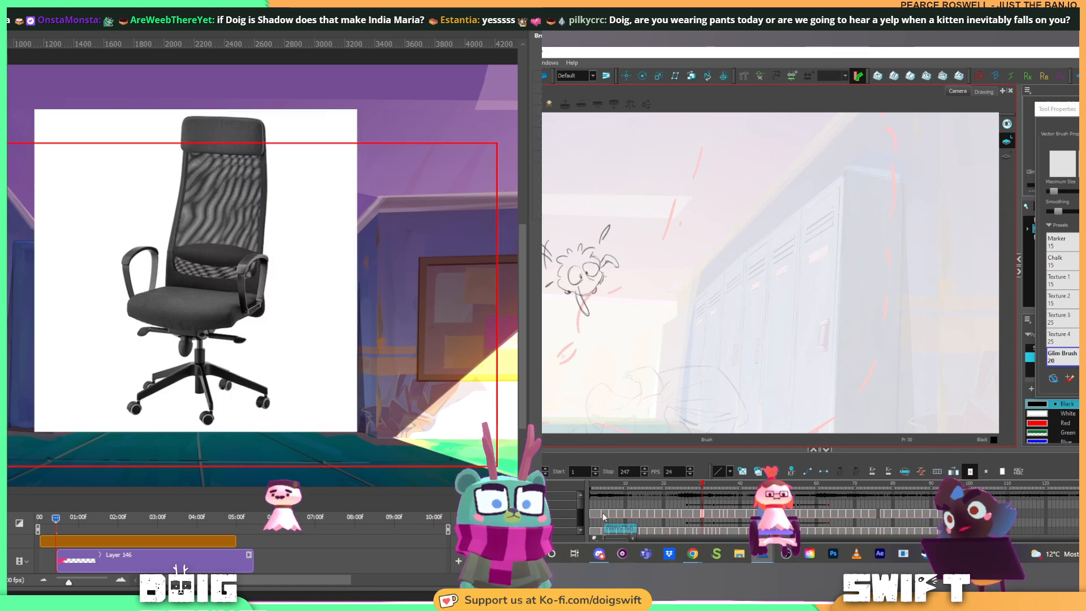
Step: Delete the pasted office chair image from the hallway painting
key("Delete")
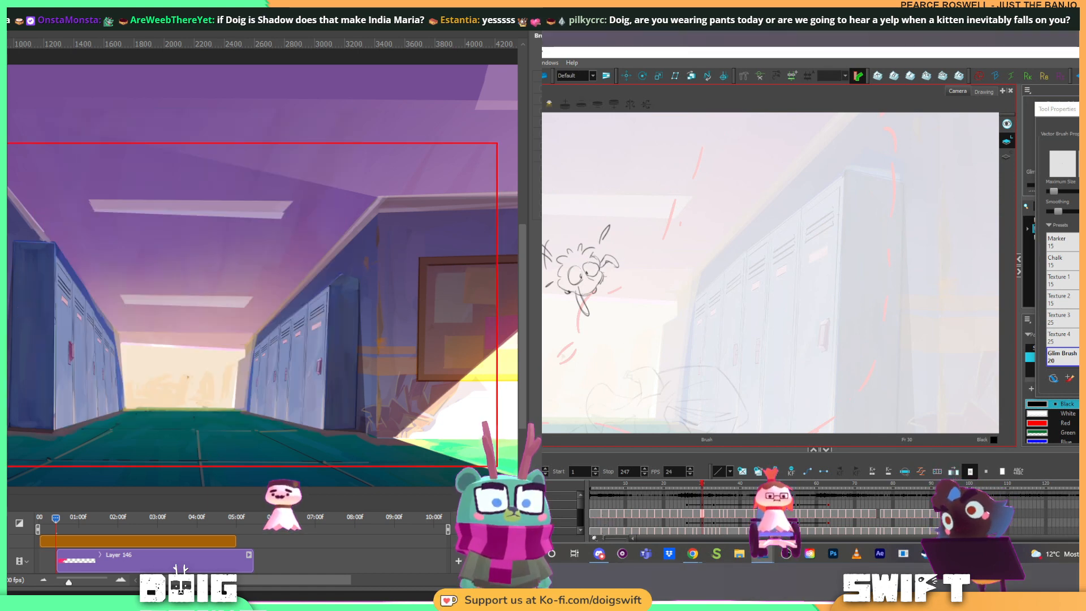
Step: Play back the rough creature animation repeatedly from about frame 14 with the whole hallway in view to review its motion
scroll(666, 215, "down", 1)
scroll(666, 215, "down", 2)
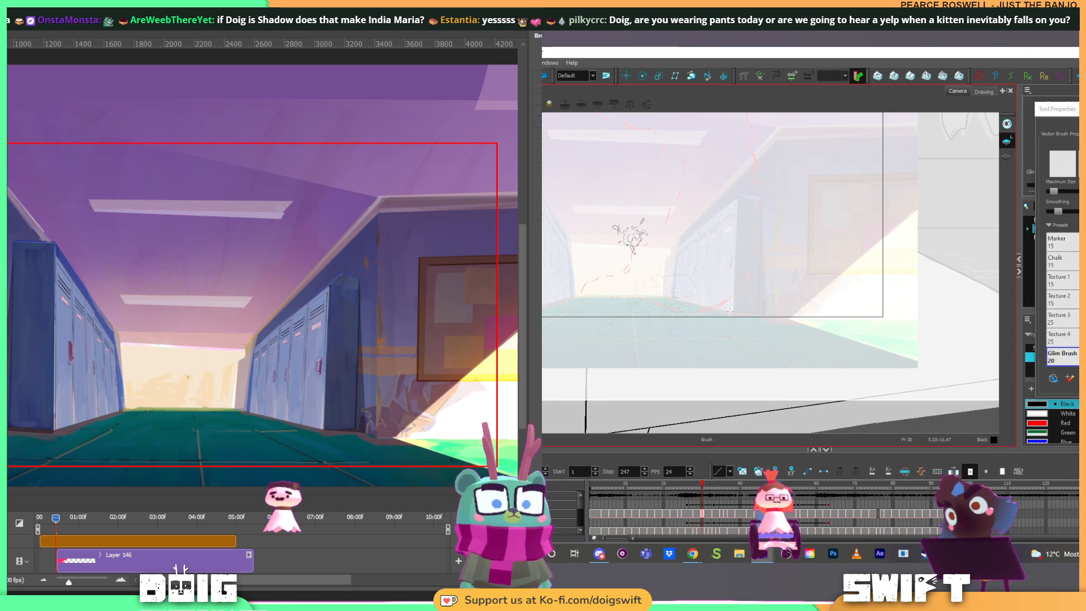
left_click(641, 483)
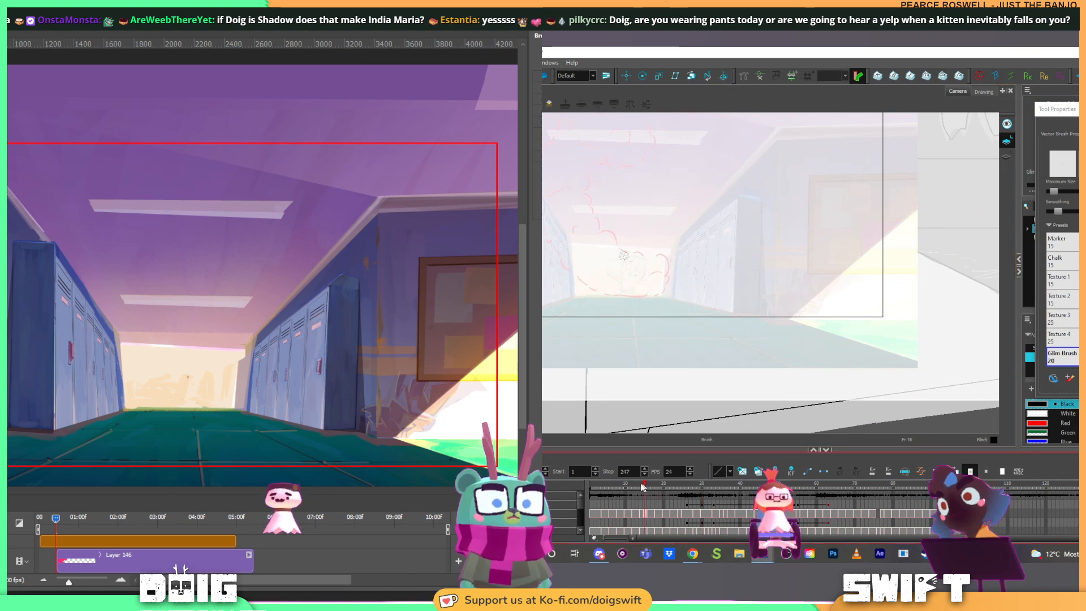
key("Return")
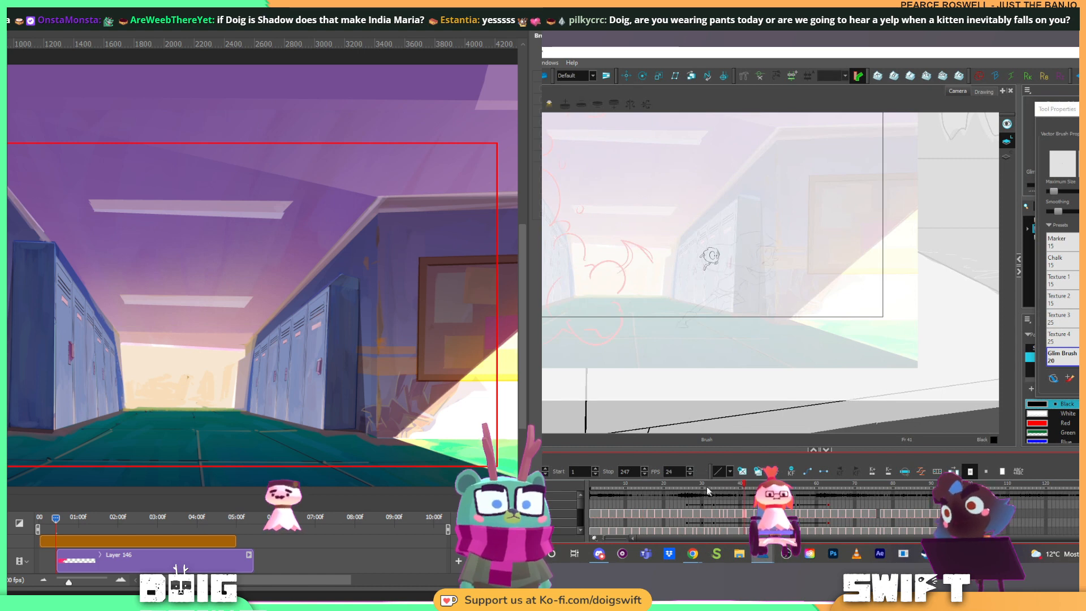
left_click(686, 483)
mouse_move(685, 484)
left_mouse_down()
mouse_move(742, 487)
mouse_move(641, 486)
left_mouse_up()
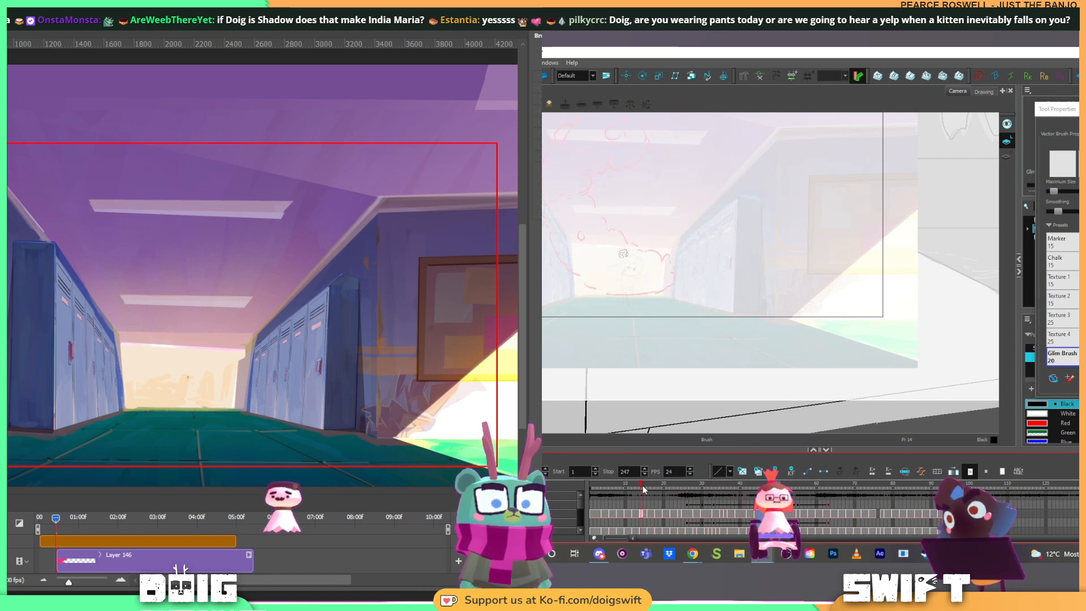
key("Return")
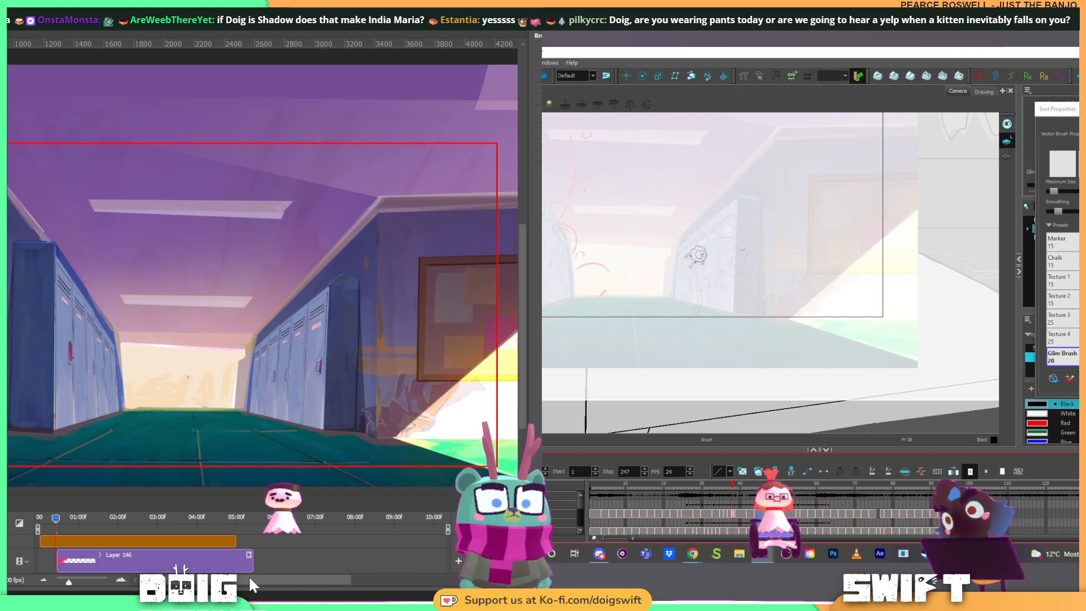
left_click(664, 488)
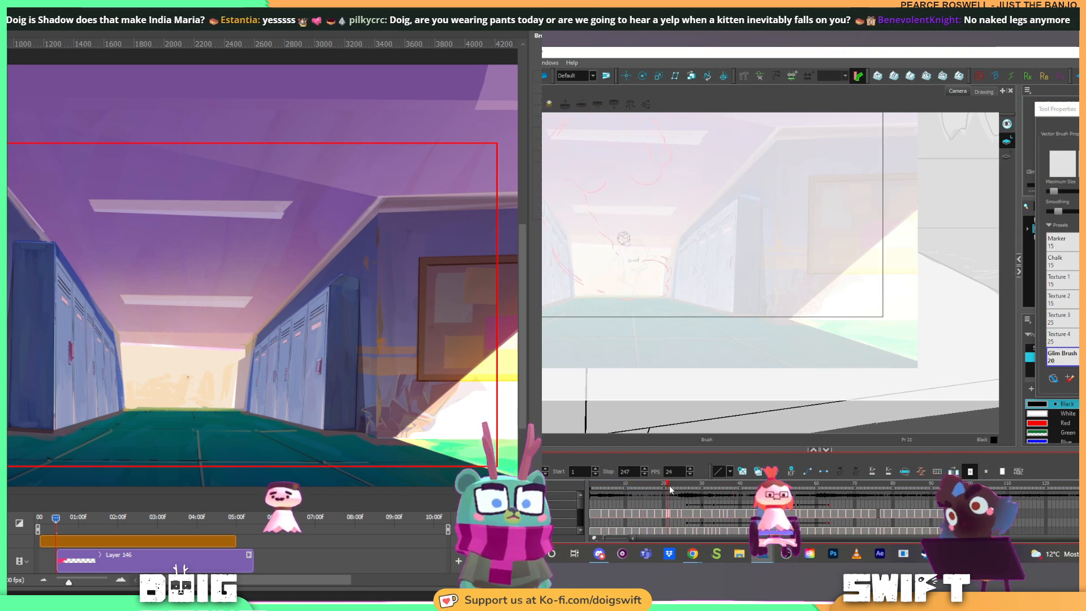
left_click(642, 488)
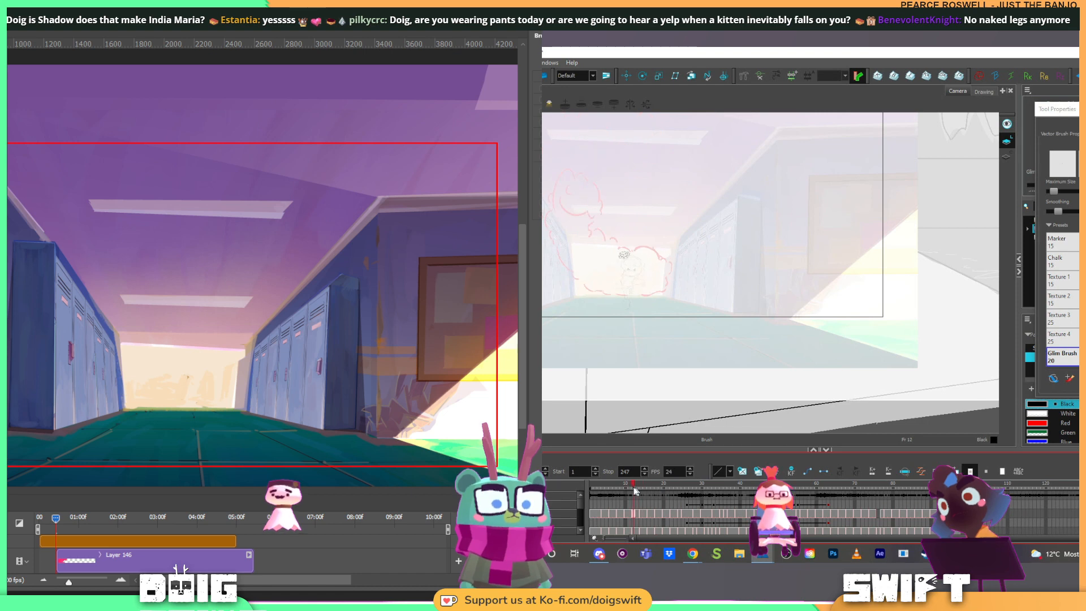
Step: Select the creature's head drawing on frame 21 and slightly adjust its placement above the character sketch
left_click(673, 487)
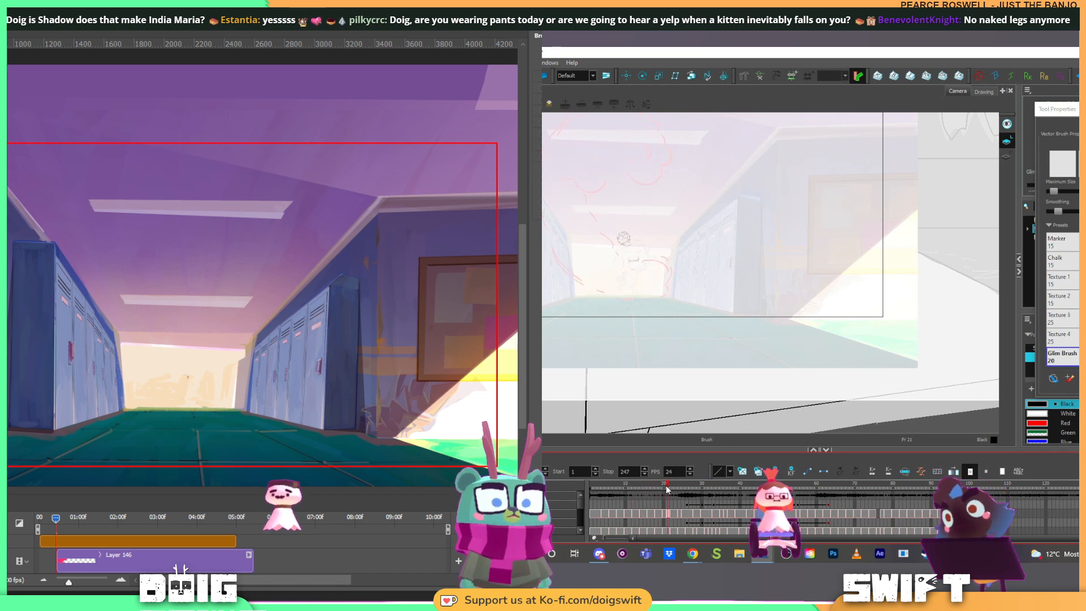
mouse_move(673, 488)
left_mouse_down()
mouse_move(649, 488)
mouse_move(668, 489)
left_mouse_up()
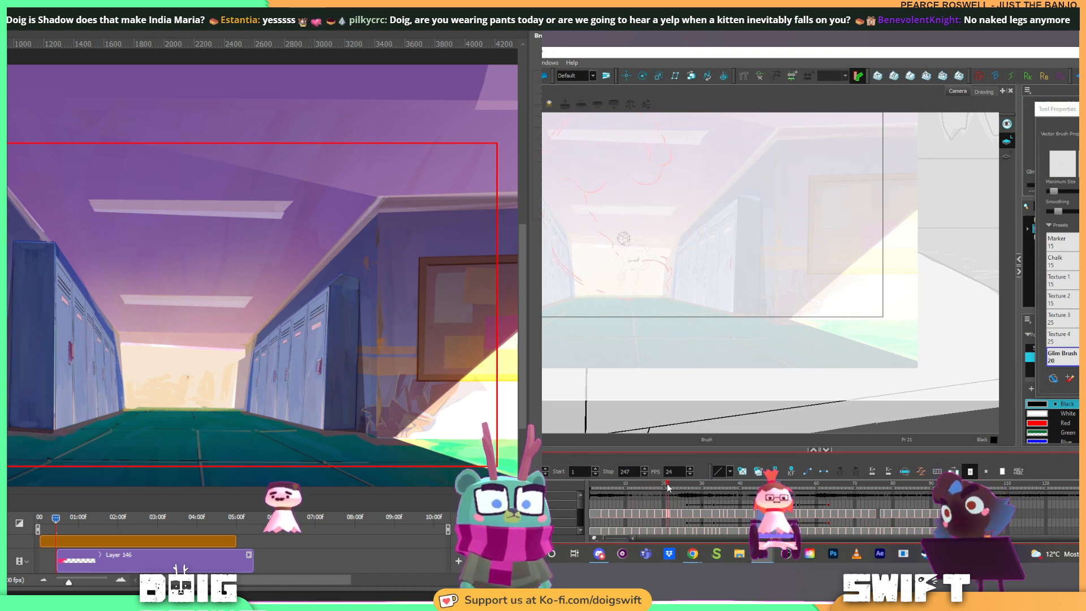
scroll(659, 293, "up", 3)
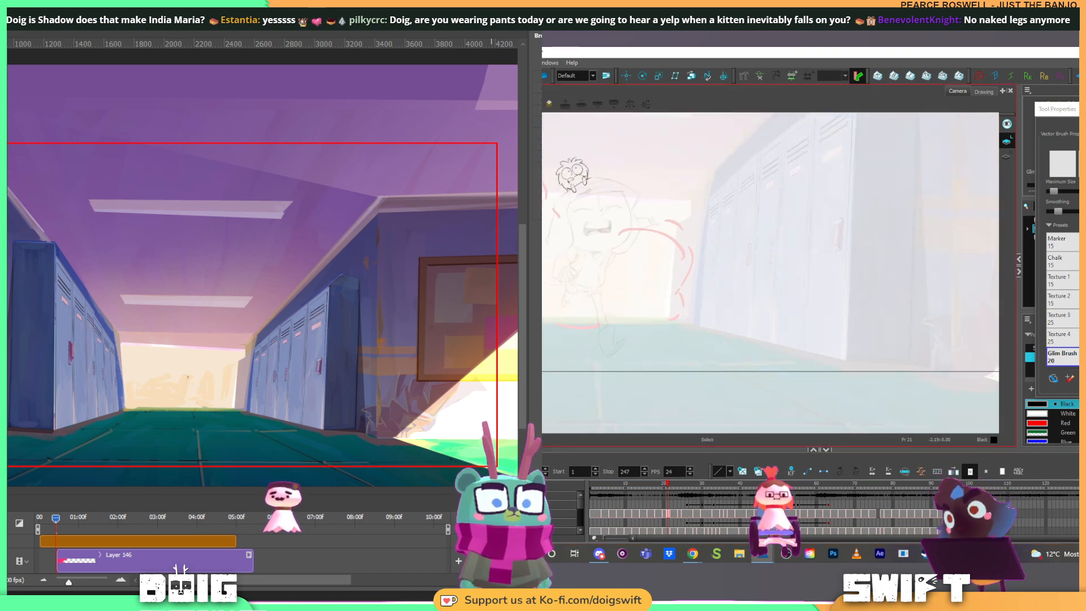
left_click(582, 164)
mouse_move(226, 347)
left_mouse_down()
mouse_move(294, 338)
mouse_move(290, 354)
left_mouse_up()
left_click_drag(594, 161, 599, 160)
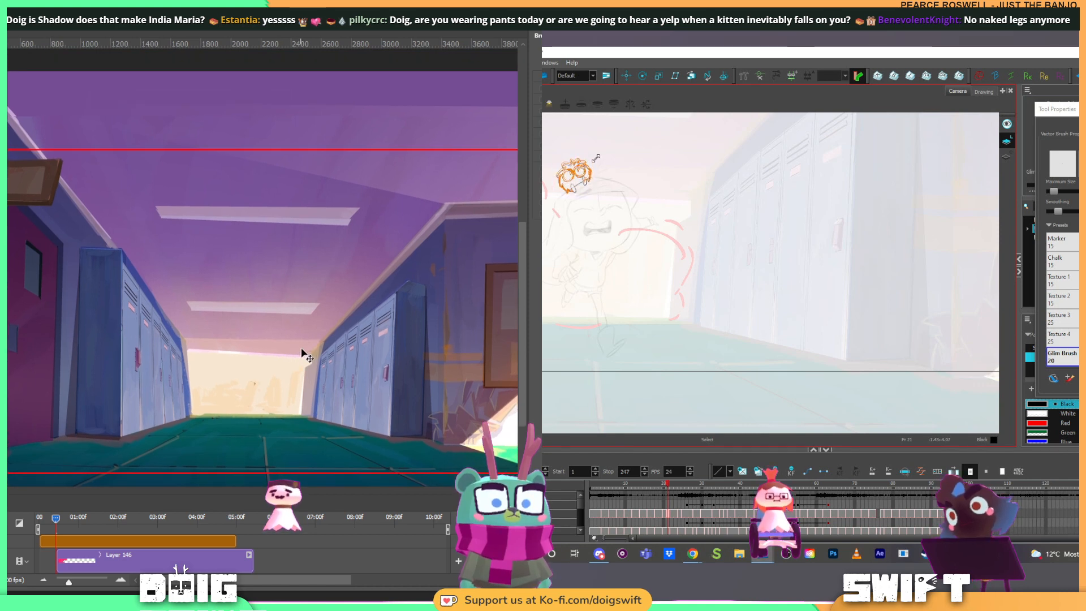
key("ctrl+plus")
left_click(608, 152)
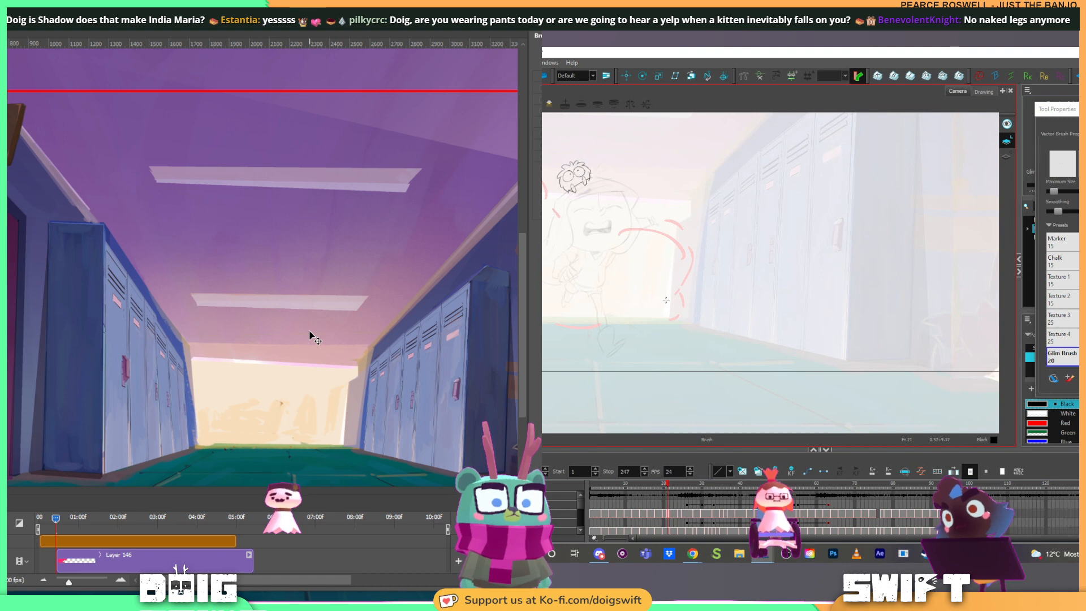
Step: Inspect the upper edges of both locker rows and the adjoining wall trim in the hallway painting
key("ctrl+minus")
key("ctrl+minus")
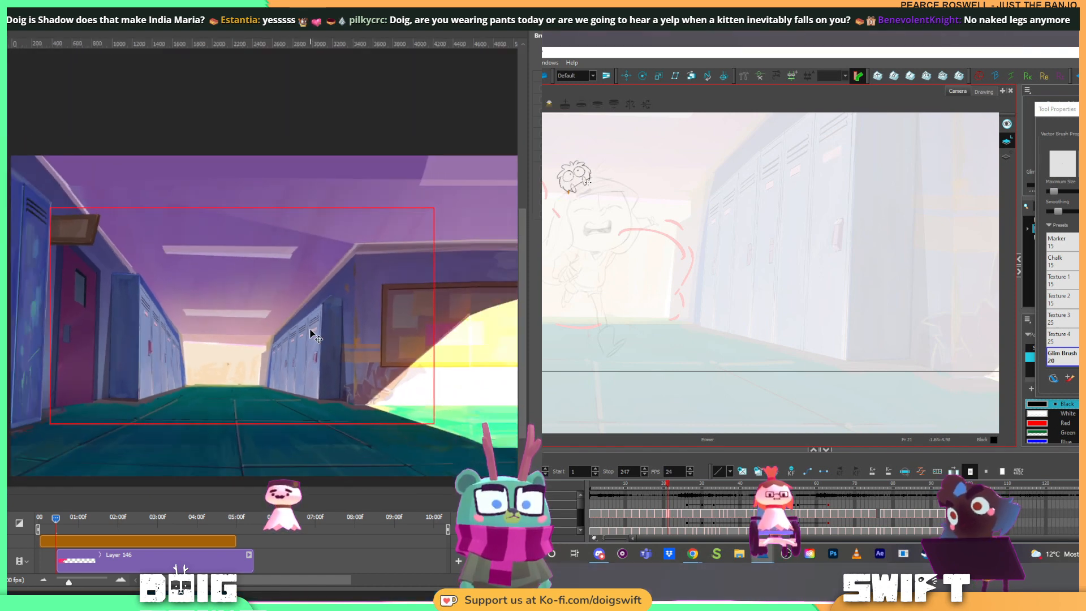
key("ctrl+plus")
key("ctrl+plus")
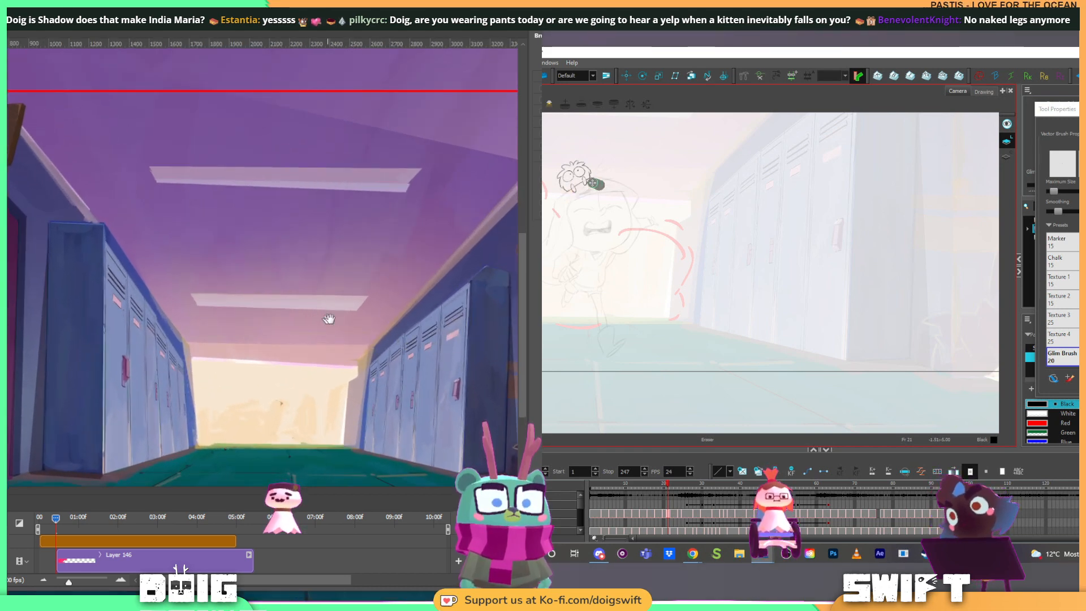
left_click_drag(329, 320, 187, 315)
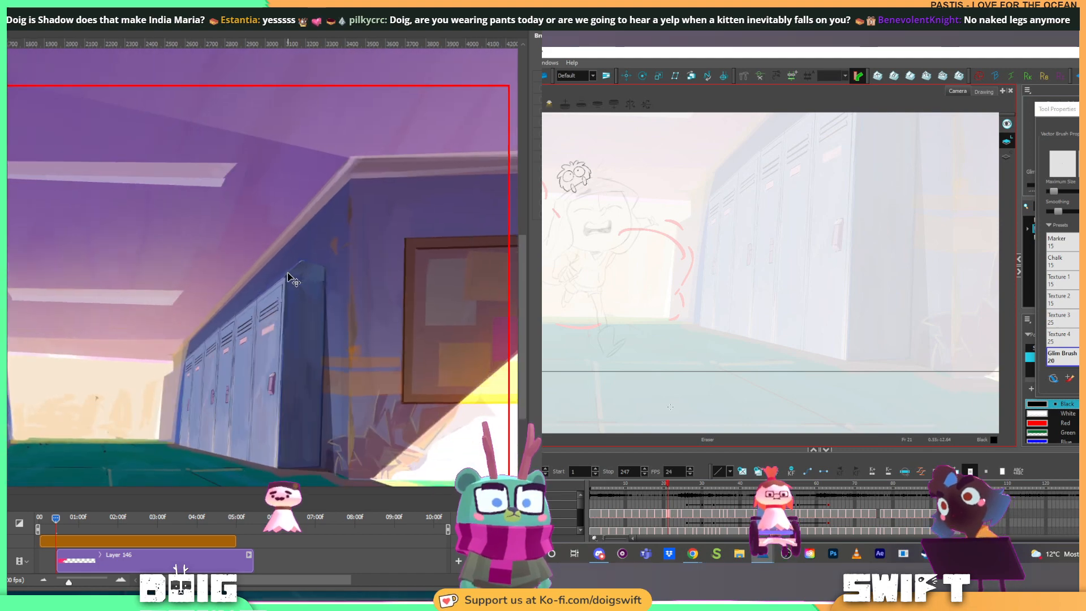
key("ctrl+plus")
key("ctrl+plus")
mouse_move(346, 279)
left_mouse_down()
mouse_move(321, 245)
mouse_move(227, 246)
left_mouse_up()
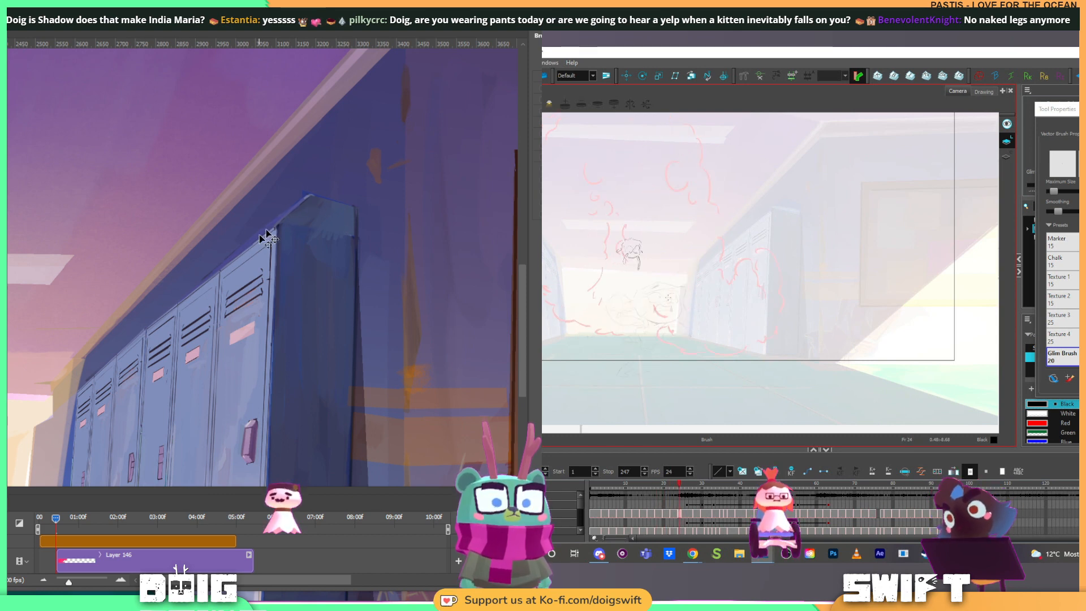
left_click_drag(108, 271, 452, 245)
left_click_drag(54, 223, 277, 335)
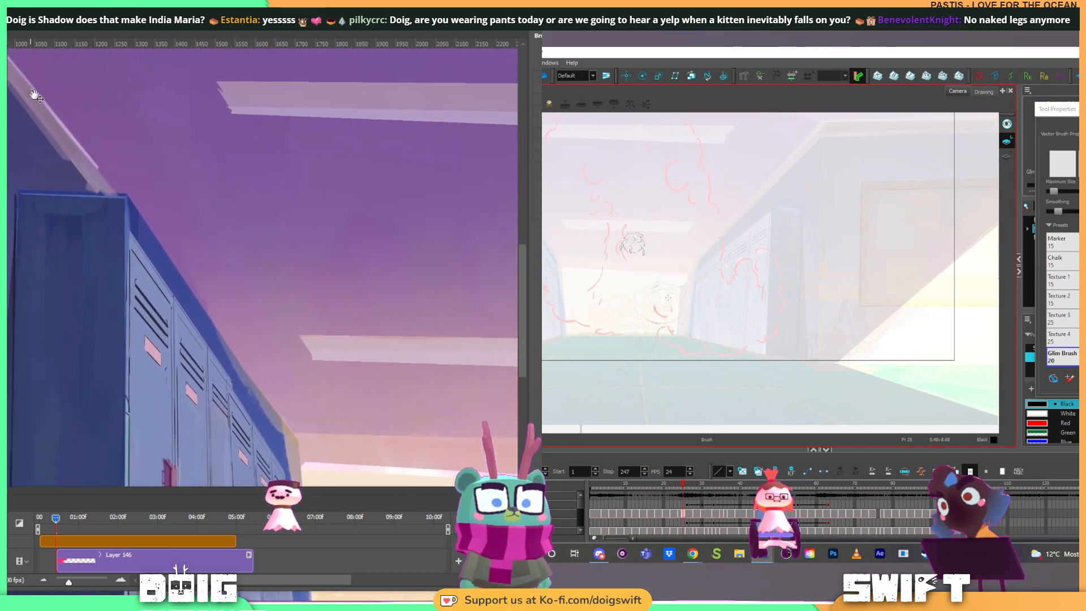
left_click_drag(35, 90, 72, 164)
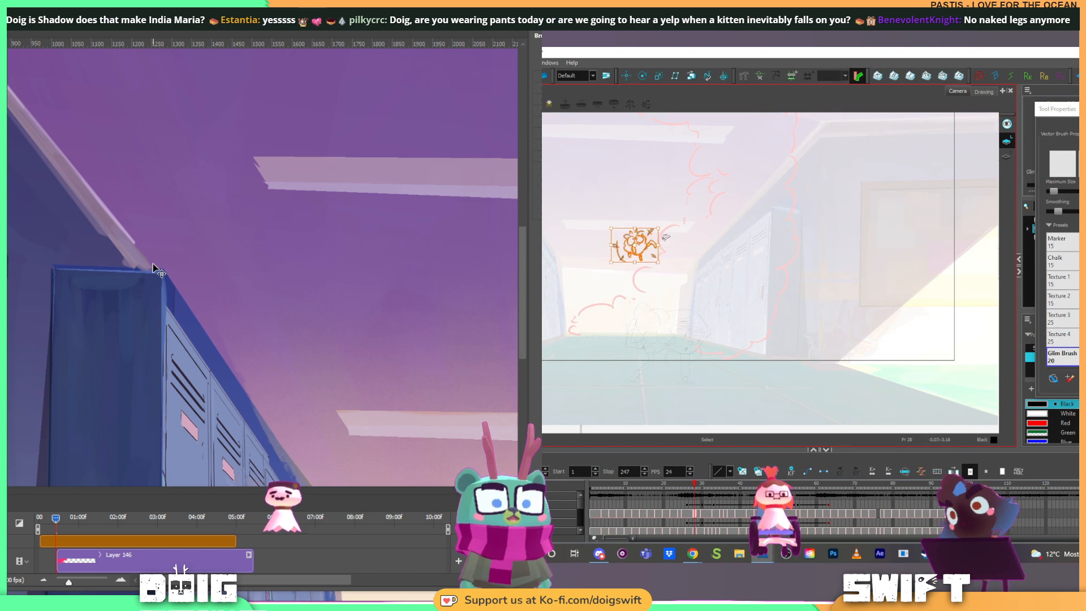
left_click_drag(238, 345, 211, 259)
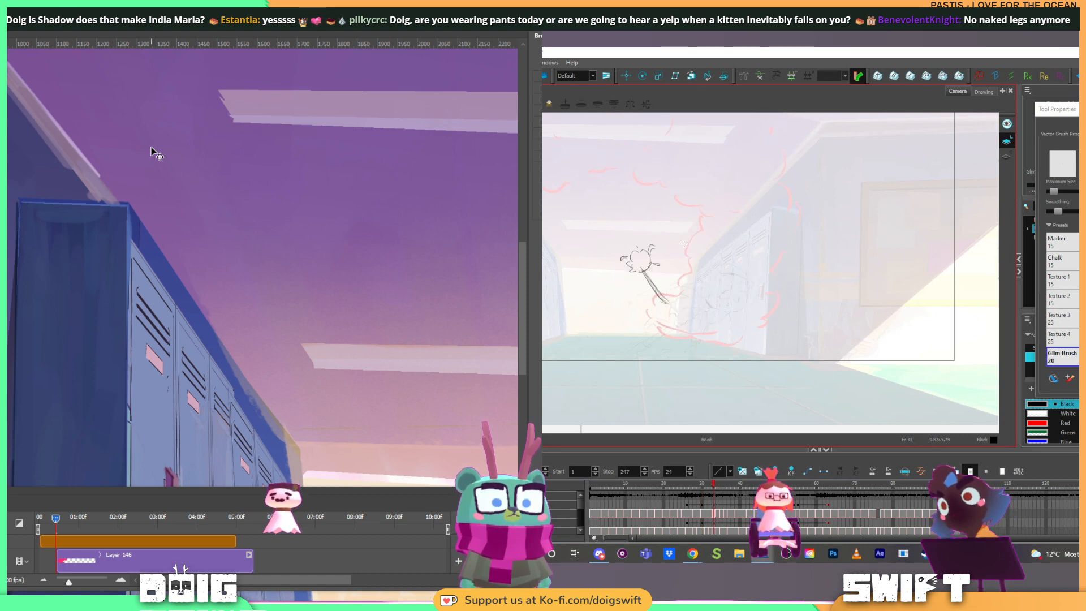
Step: Shift the creature's head on frame 36 toward the right-hand lockers and start a lasso outline along the left lockers' upper edge in the painting
key("period")
key("period")
key("period")
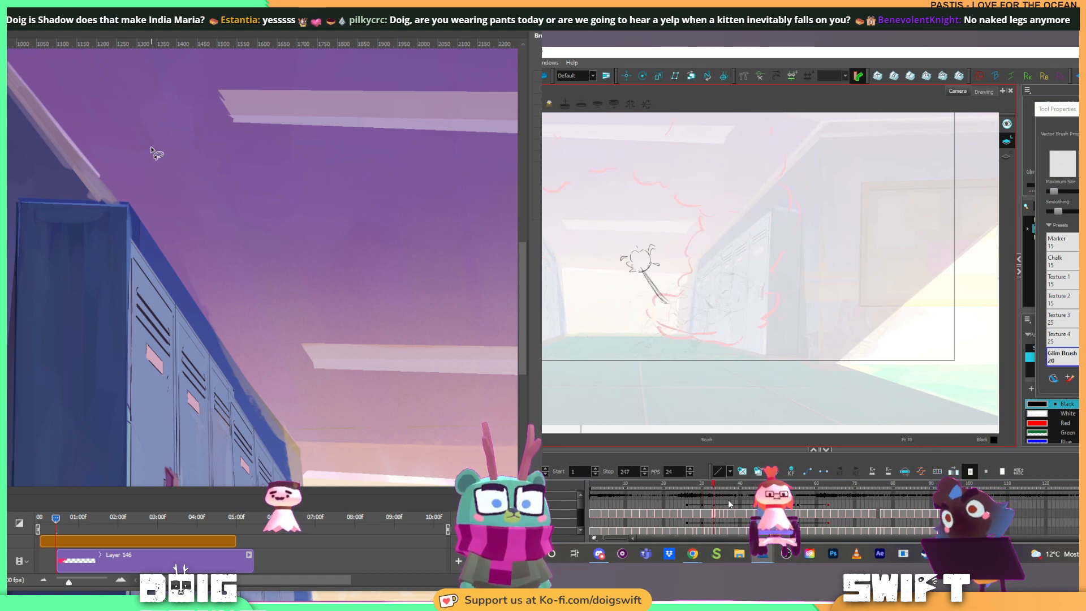
left_click(82, 205, "alt")
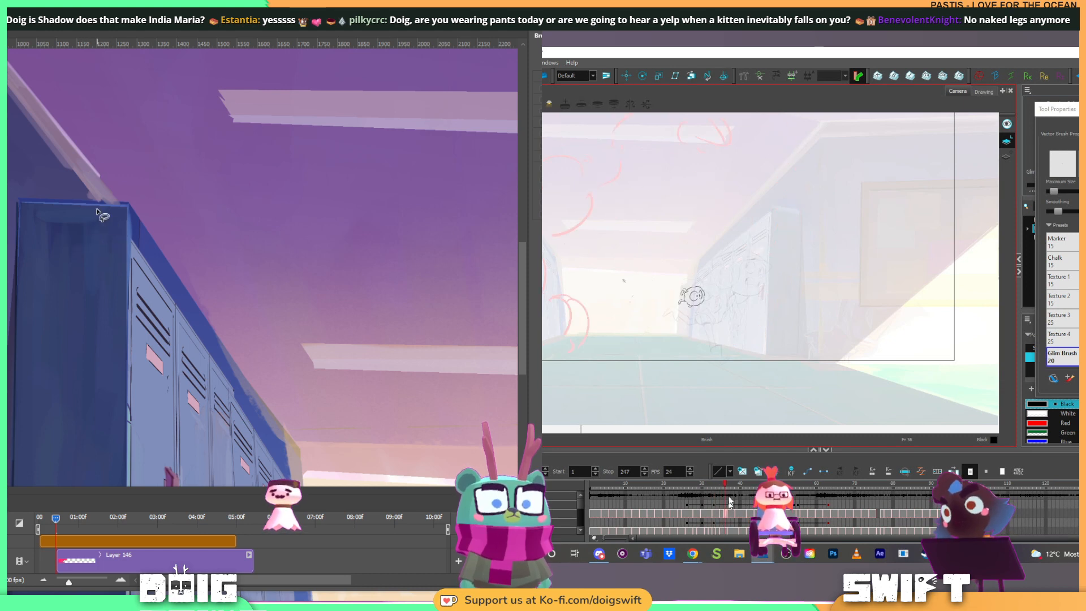
left_click(701, 295)
left_click(87, 204, "alt")
key("ctrl+a")
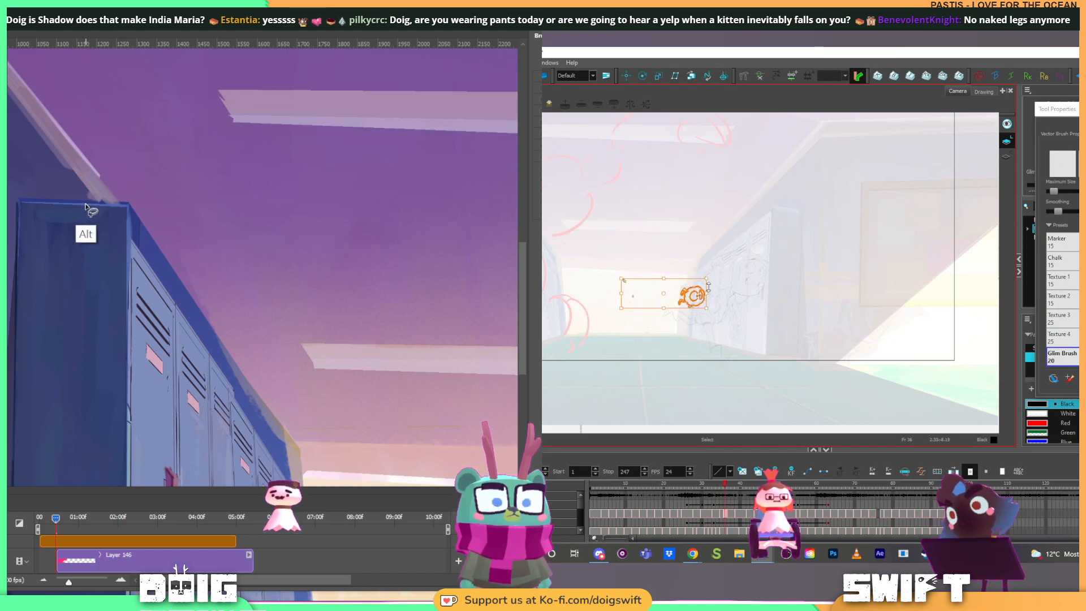
left_click(129, 232, "alt")
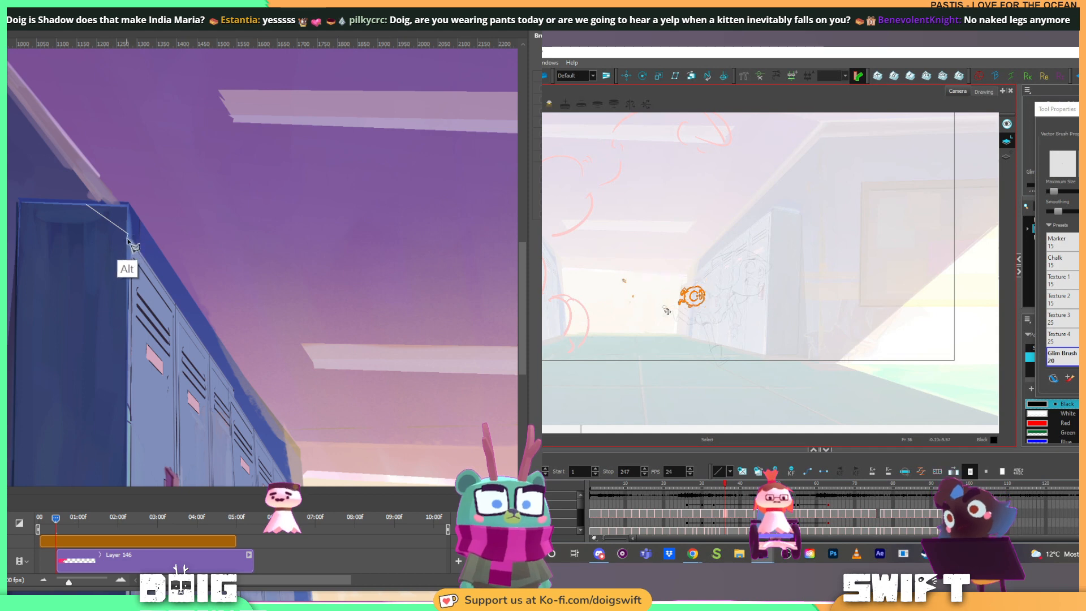
left_click(247, 389, "alt")
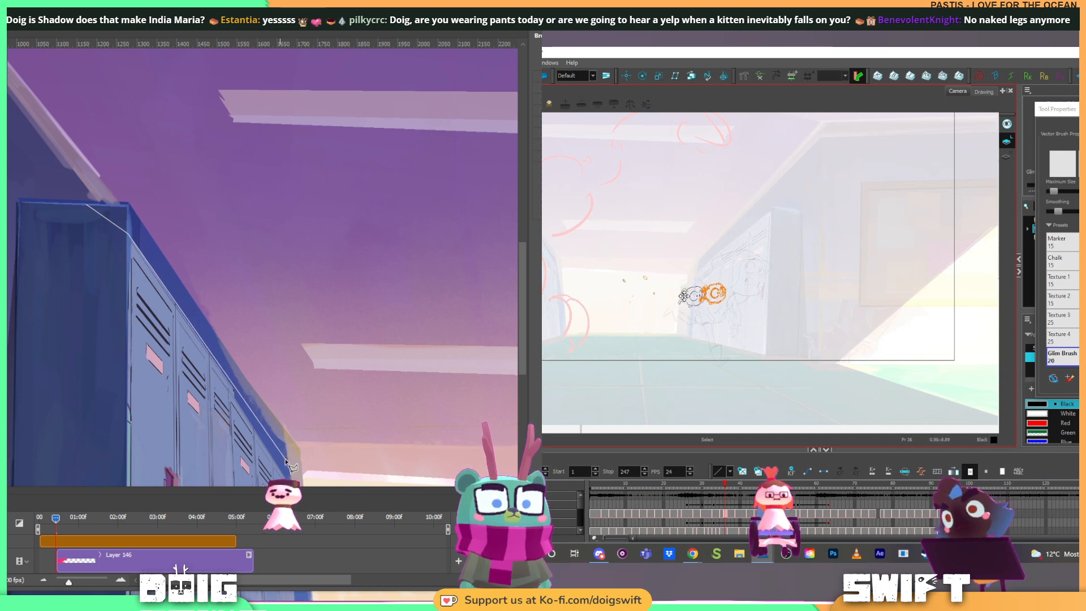
left_click(251, 416, "alt")
Step: Move the creature's head on frame 37 further across the right-hand lockers and extend the lasso outline back to the left locker's top corner
key("period")
key("period")
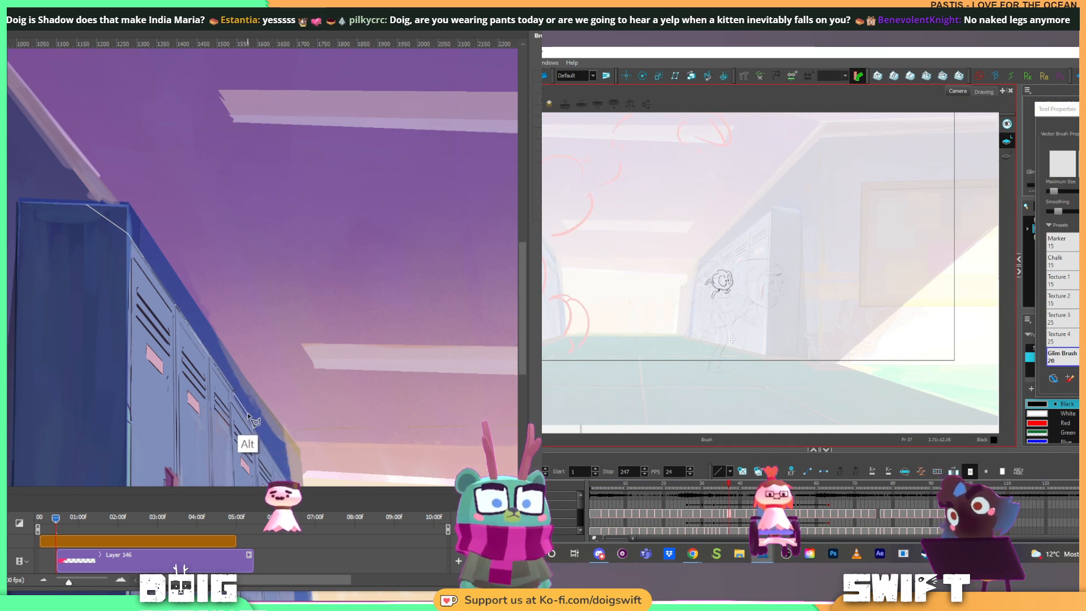
key("alt+s")
mouse_move(735, 263)
left_mouse_down()
mouse_move(751, 292)
mouse_move(758, 278)
left_mouse_up()
key("period")
key("period")
left_click(210, 315, "alt")
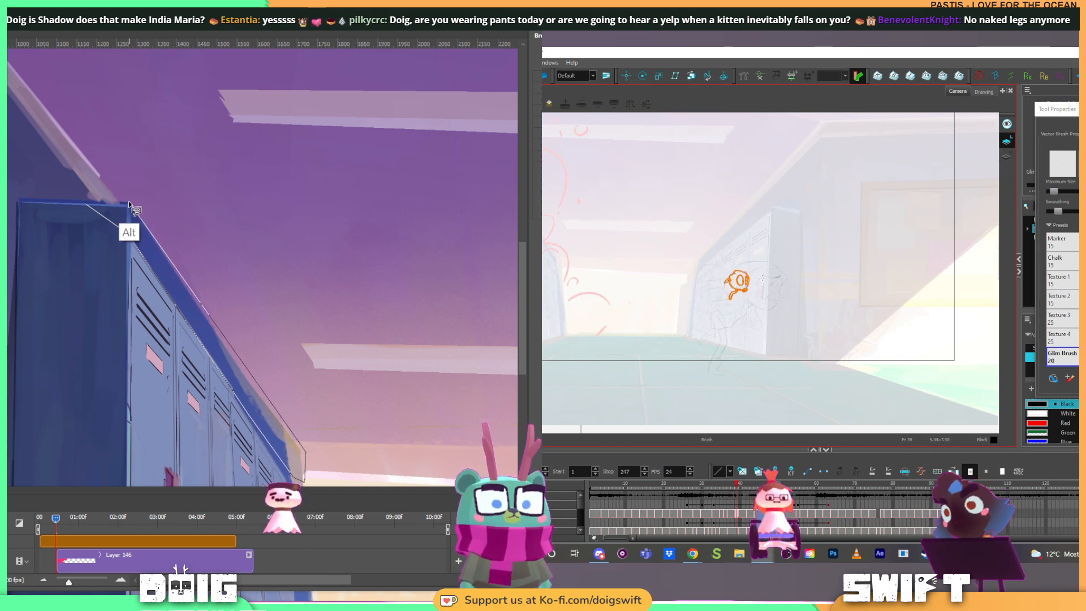
left_click(129, 201, "alt")
Step: Close the lasso selection around the left lockers' upper edge and readjust the creature's head on frame 37 after comparing adjacent drawings
key("alt+b")
key("comma")
key("comma")
key("comma")
key("comma")
left_click(92, 197, "alt")
key("period")
key("period")
left_click(87, 204, "alt")
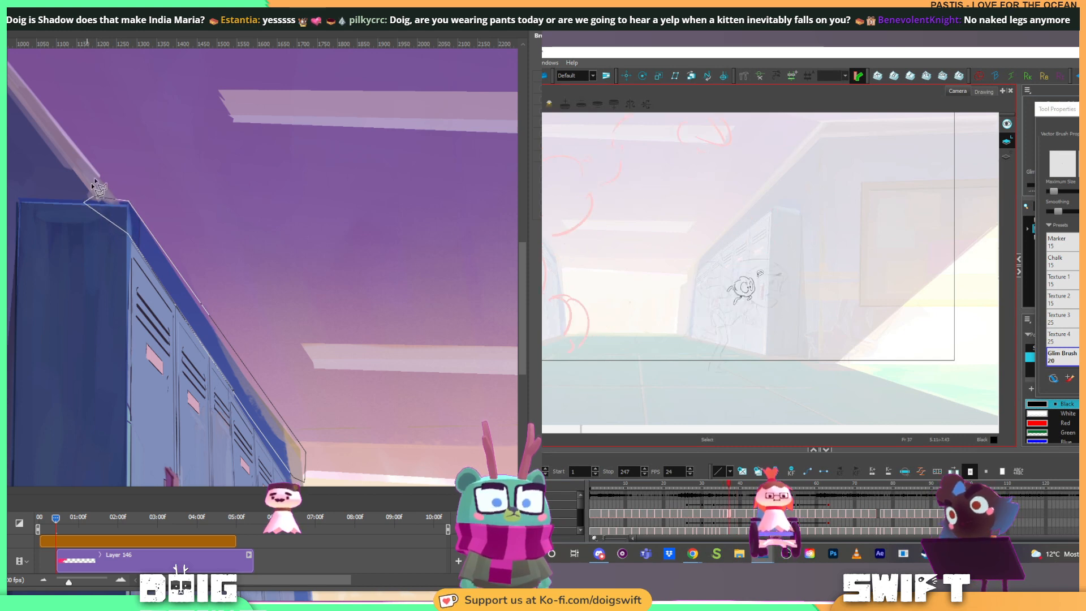
key("alt+s")
key("ctrl+a")
left_click_drag(765, 284, 769, 275)
key("alt+b")
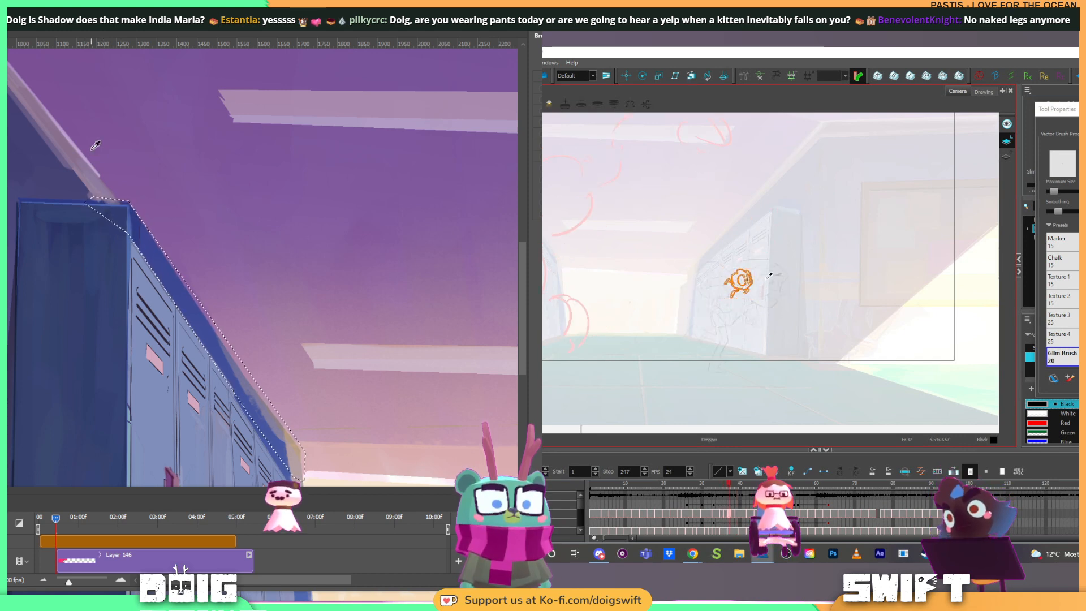
Step: Start painting over the selected blue strip above the left lockers while comparing the creature's head on frames 37 to 39
key("comma")
key("ctrl+minus")
key("ctrl+minus")
key("period")
key("period")
key("period")
left_click_drag(208, 336, 159, 273)
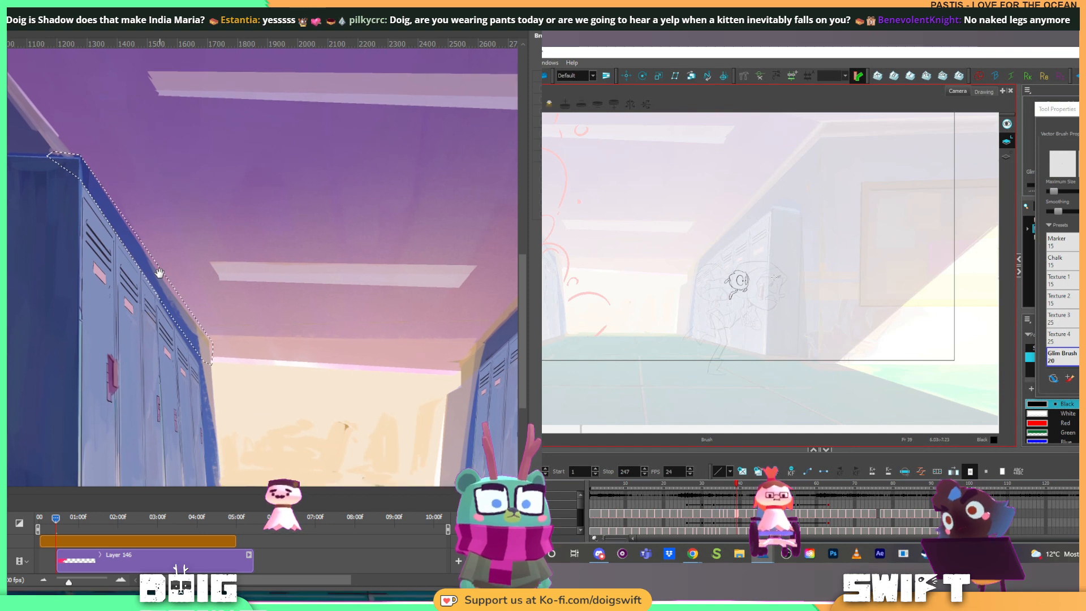
key("comma")
key("comma")
mouse_move(61, 158)
left_mouse_down()
mouse_move(36, 146)
mouse_move(64, 124)
mouse_move(138, 198)
mouse_move(184, 280)
mouse_move(161, 280)
mouse_move(193, 330)
left_mouse_up()
Step: Move the creature's head on frame 40 over to the end face of the right-hand lockers
key("period")
key("period")
key("comma")
key("comma")
key("period")
key("period")
key("period")
key("alt+s")
left_click(742, 285)
left_click_drag(795, 296, 787, 296)
Step: Paint purple ceiling tones over the selected strip along the left lockers and fine-tune the creature's head placement on frame 40
left_click_drag(131, 251, 90, 181)
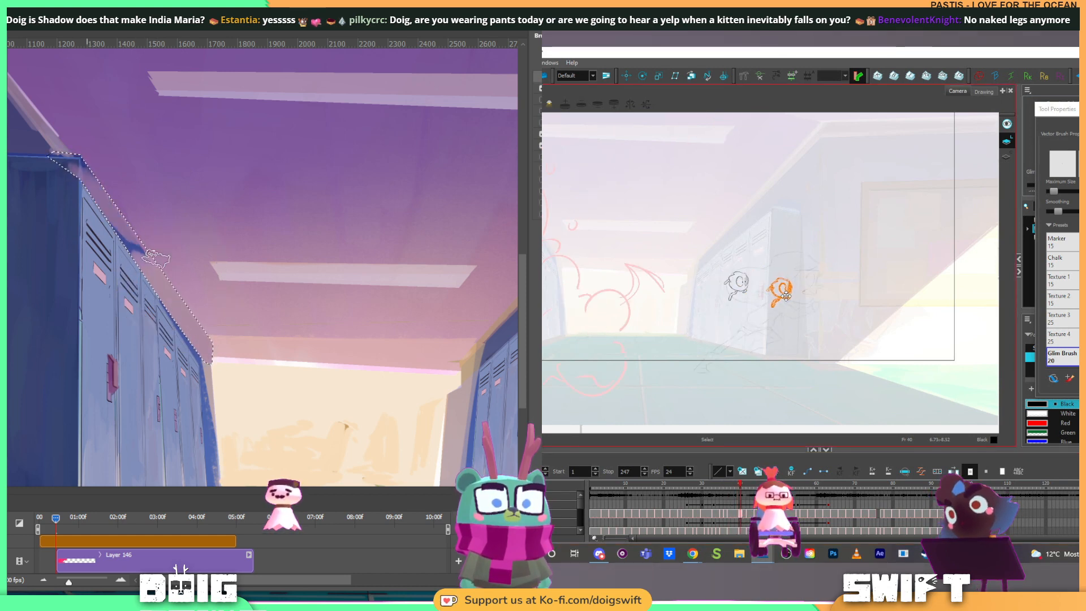
left_click_drag(788, 296, 787, 297)
left_click_drag(91, 181, 68, 162)
left_click_drag(787, 297, 787, 298)
left_click_drag(68, 162, 53, 155)
key("alt+b")
Step: Check the head drawings from frame 37 onward and move the creature's head on frame 42 onto the rough body beyond the lockers
key("comma")
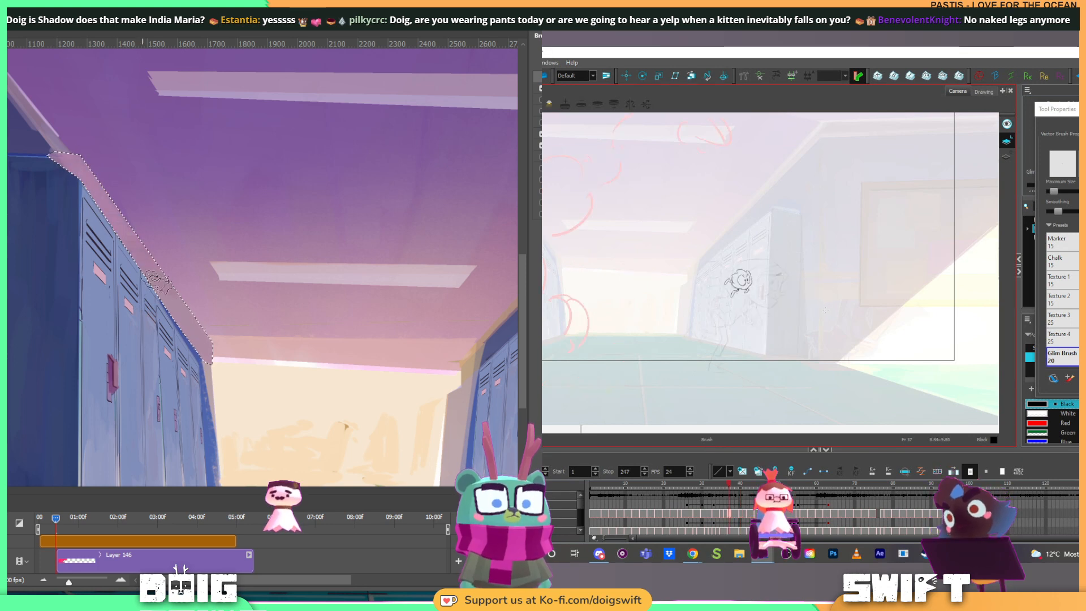
key("period")
key("period")
key("period")
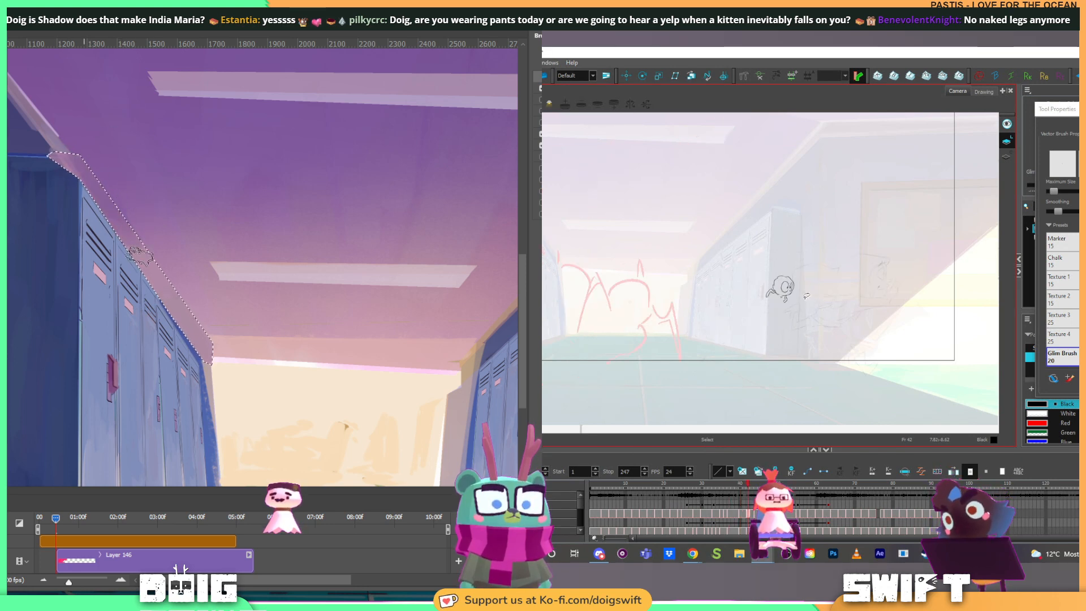
left_click_drag(791, 294, 862, 294)
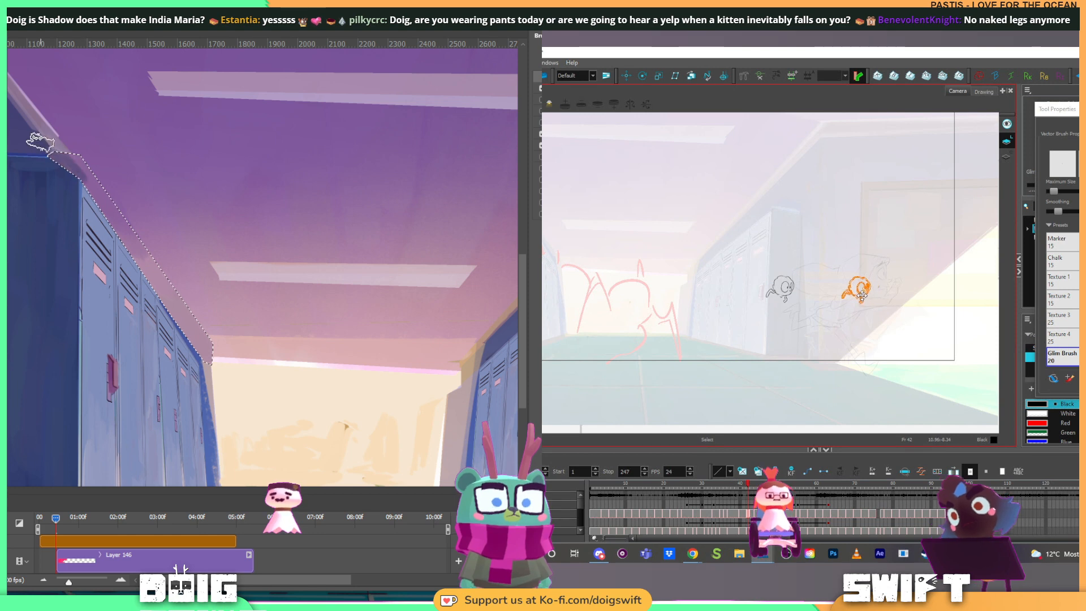
Step: Move the creature's head on frame 44 down and further along its path toward the sunlit wall
key("period")
key("period")
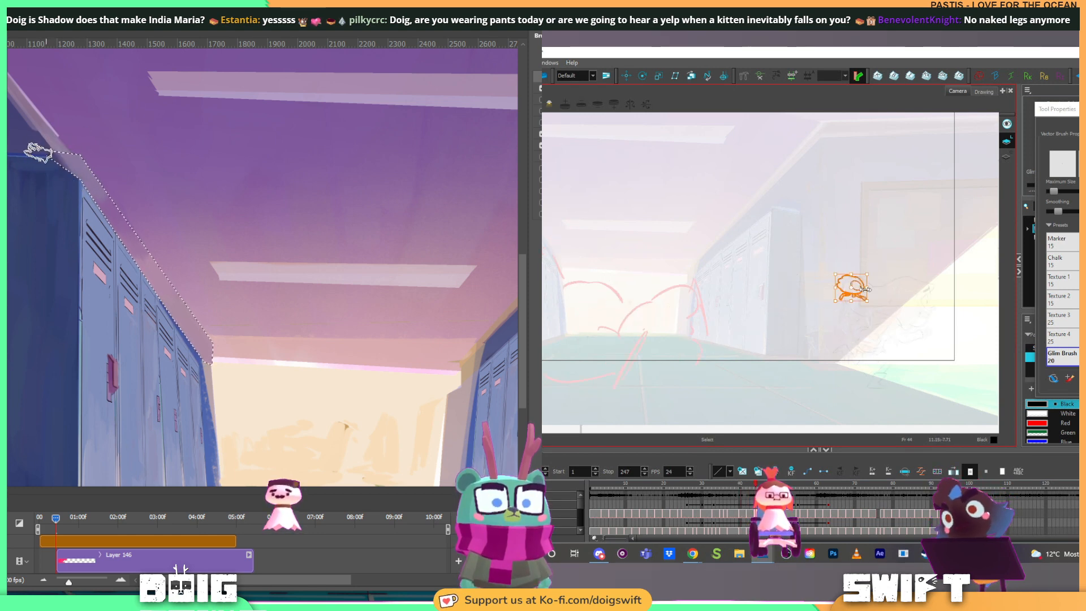
left_click_drag(77, 124, 123, 203)
left_click_drag(872, 293, 899, 311)
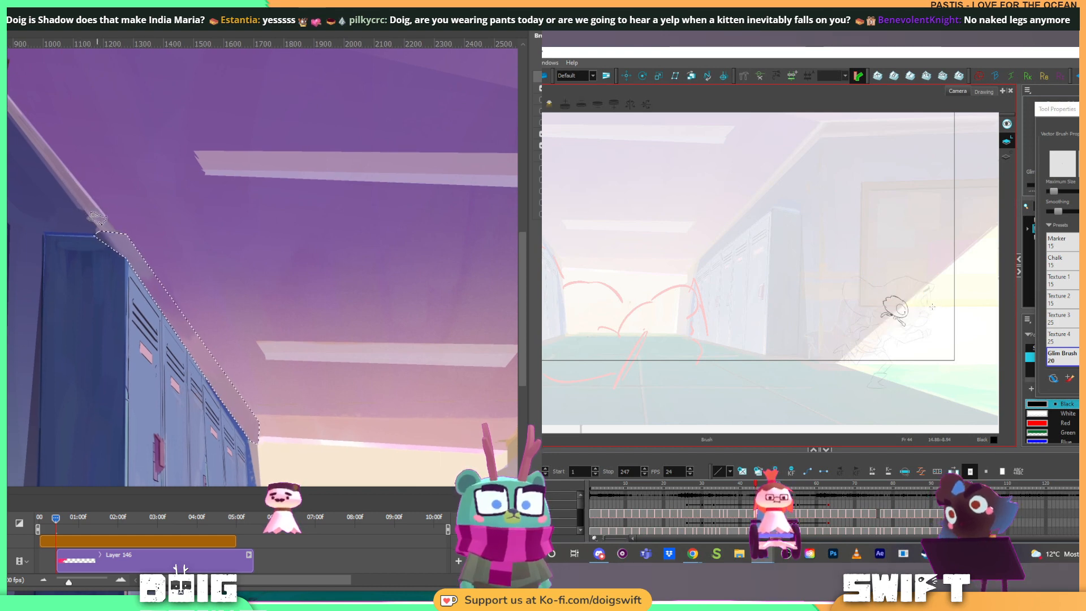
Step: Move the creature's head on frame 46 up to the edge of the camera frame
key("period")
key("period")
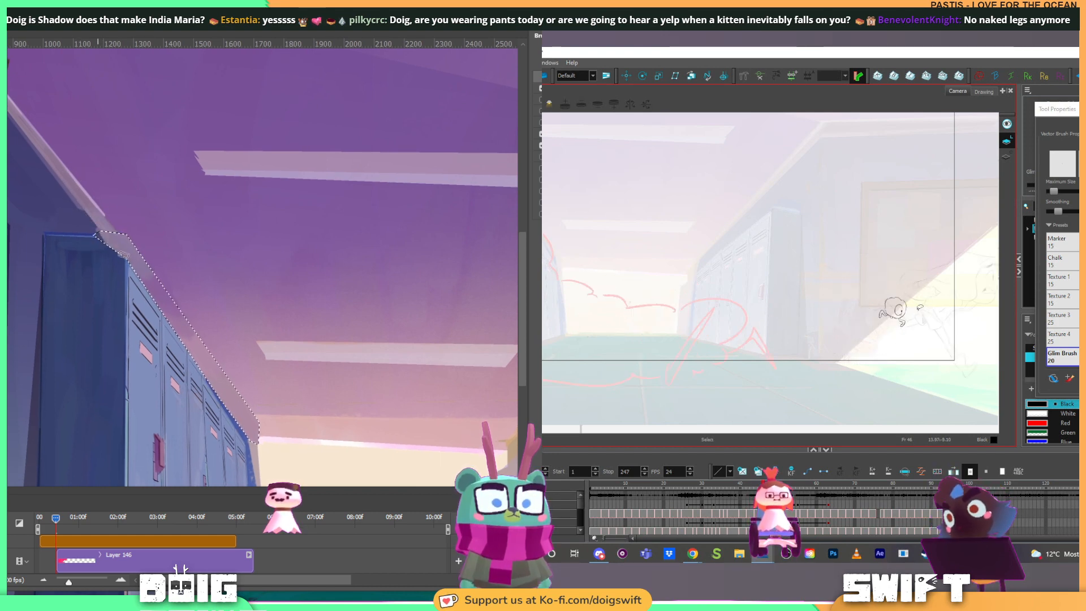
left_click(907, 308)
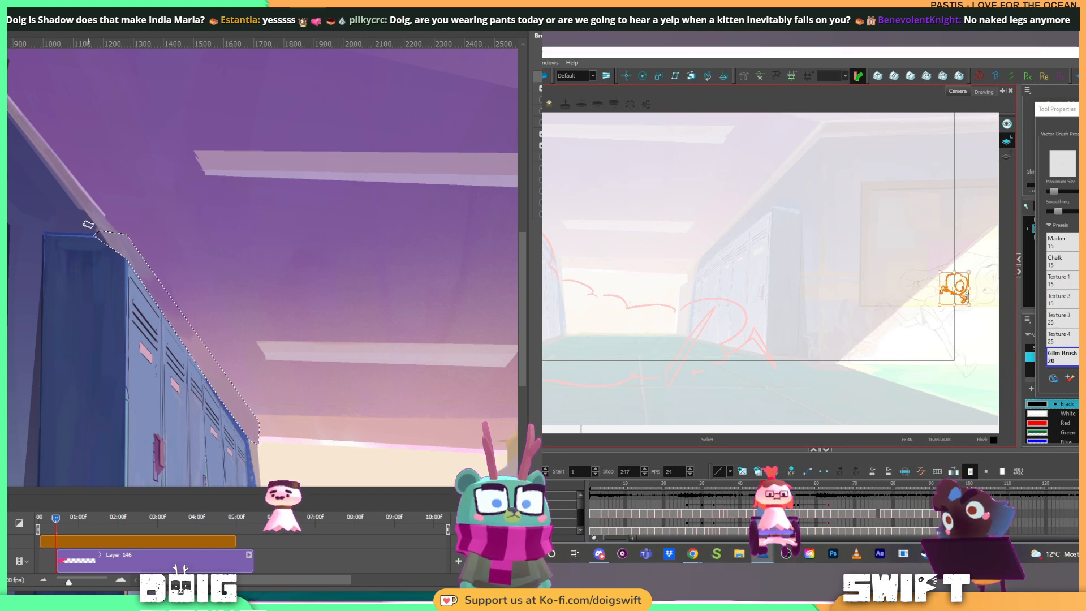
Step: Flip through the head drawings, delete the creature's head from frame 44, and clear the strip selection in the hallway painting
key("alt+b")
key("f")
key("f")
key("f")
key("g")
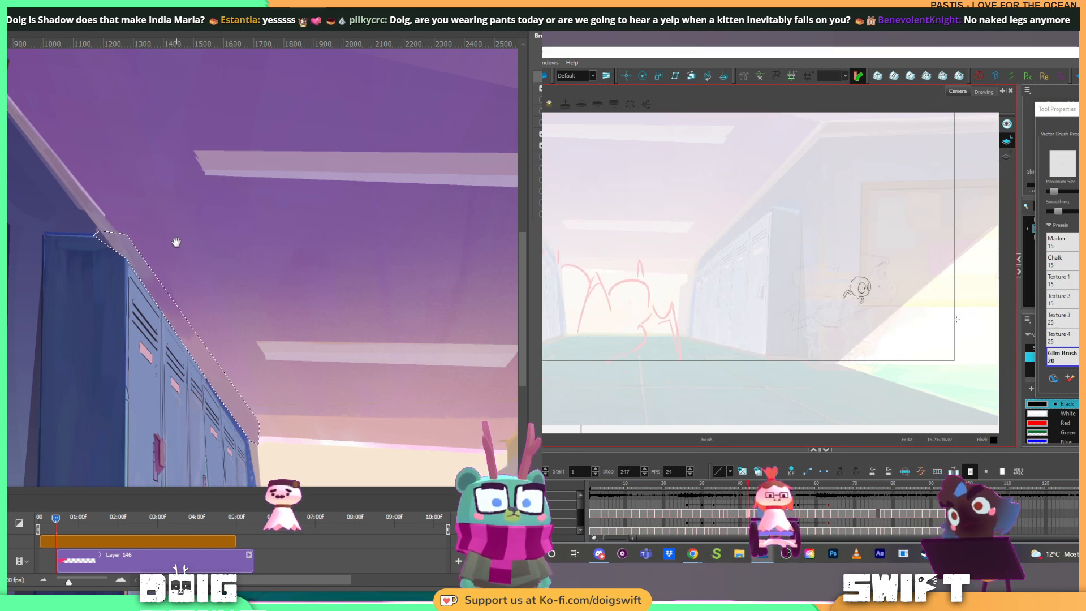
left_click_drag(176, 242, 121, 181)
key("g")
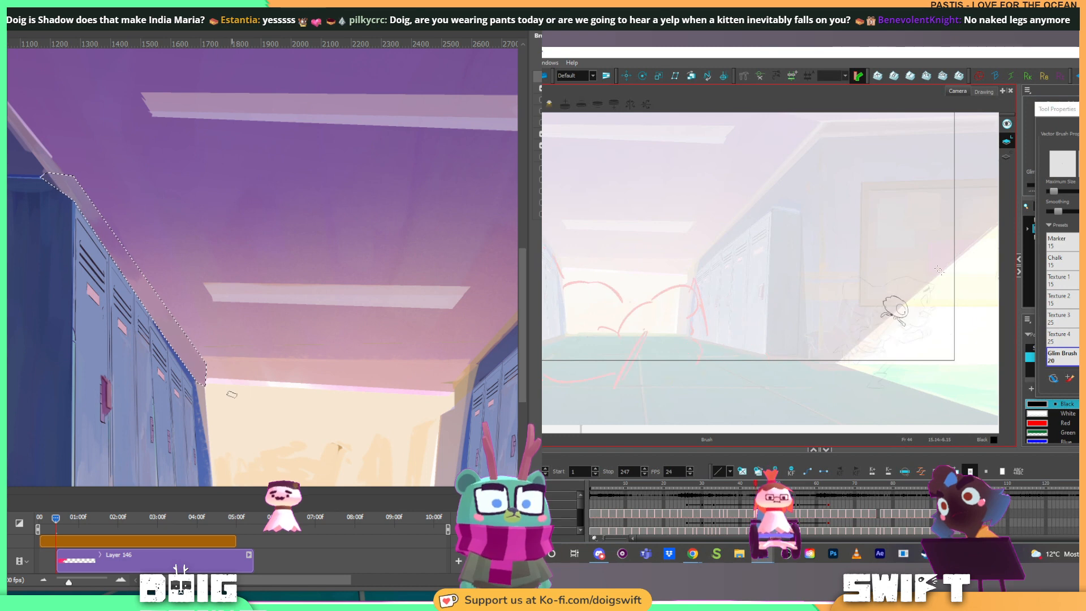
mouse_move(231, 394)
left_mouse_down()
mouse_move(235, 306)
mouse_move(242, 338)
left_mouse_up()
key("ctrl+a")
key("Delete")
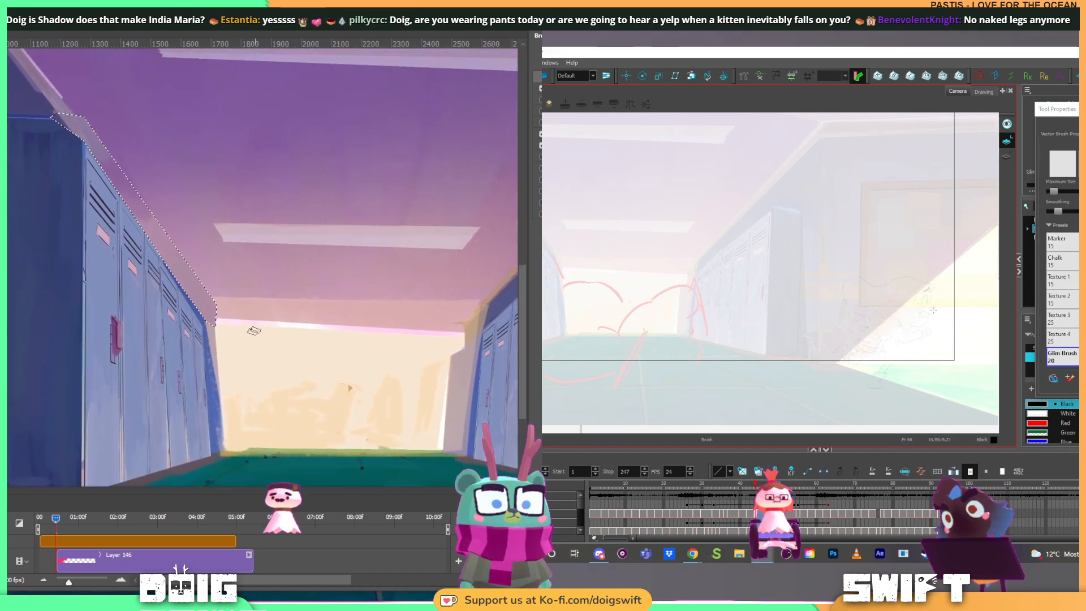
key("ctrl+d")
Step: Copy the creature's head from frame 40 to frame 44 and paint the far end of the left lockers with the sampled cream background colour
key("f")
key("f")
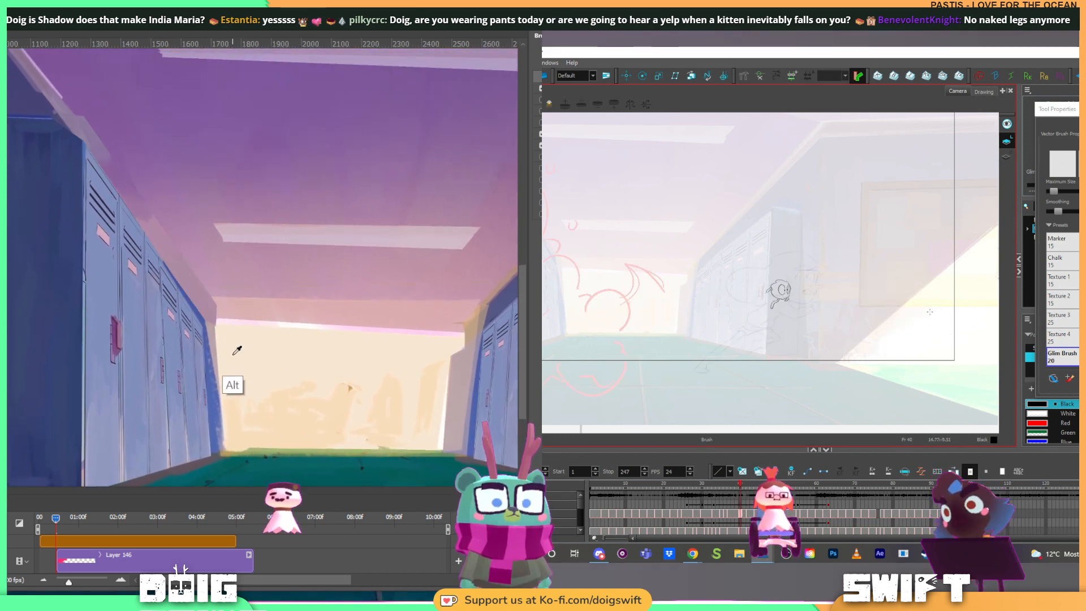
left_click(233, 355, "alt")
left_click_drag(213, 329, 222, 431)
key("ctrl+a")
key("ctrl+c")
key("g")
key("g")
key("ctrl+v")
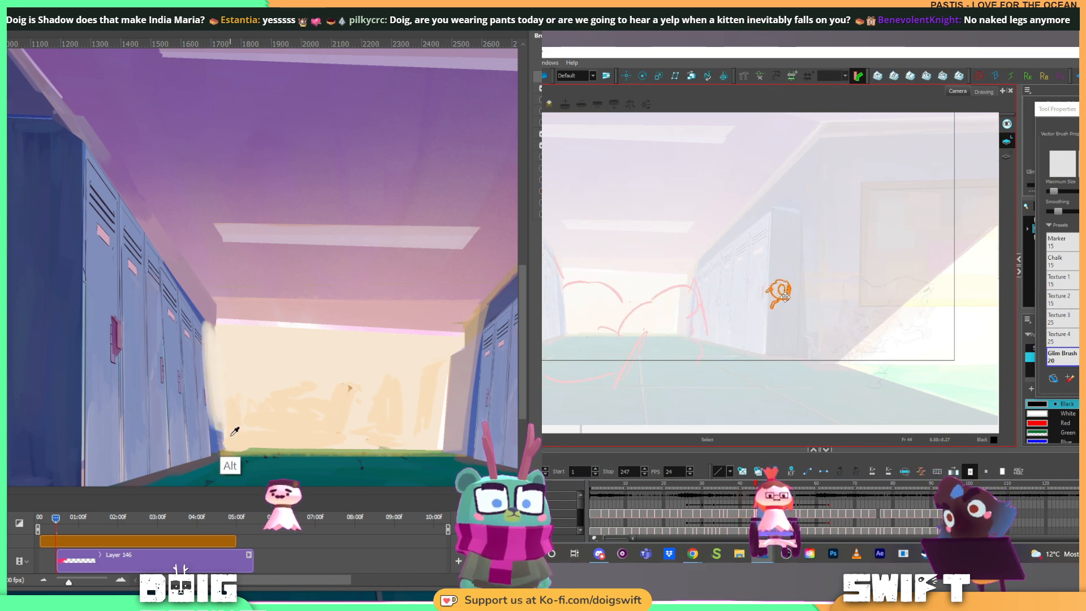
Step: Move the copied creature's head on frame 44 onto the sunlit wall and flip through the neighbouring drawings to check the motion
mouse_move(785, 296)
left_mouse_down()
mouse_move(919, 312)
mouse_move(899, 318)
left_mouse_up()
key("alt+b")
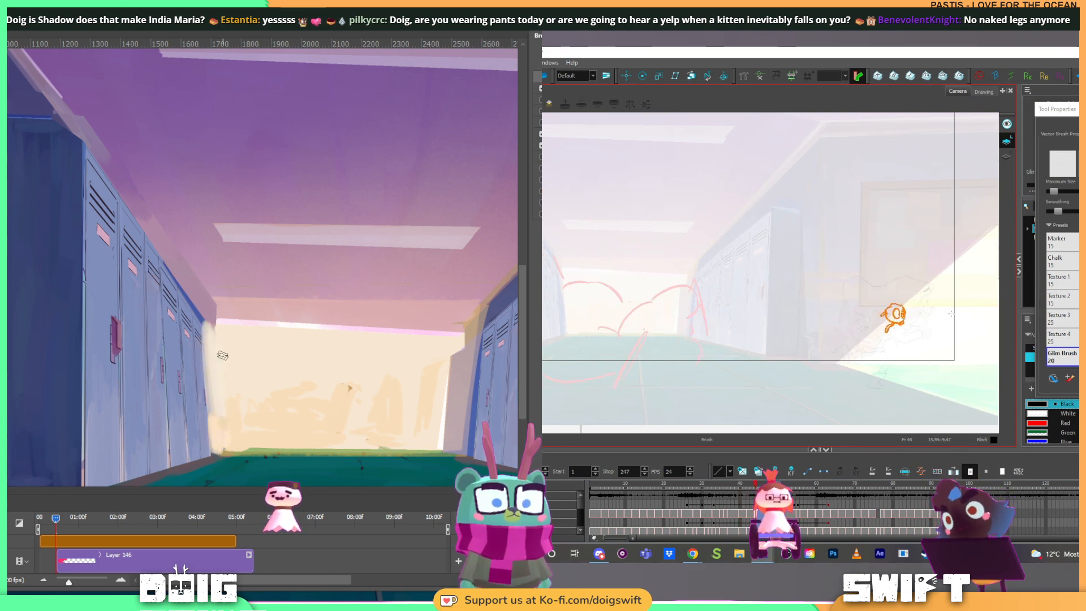
key("g")
key("f")
key("f")
key("f")
key("g")
key("g")
key("g")
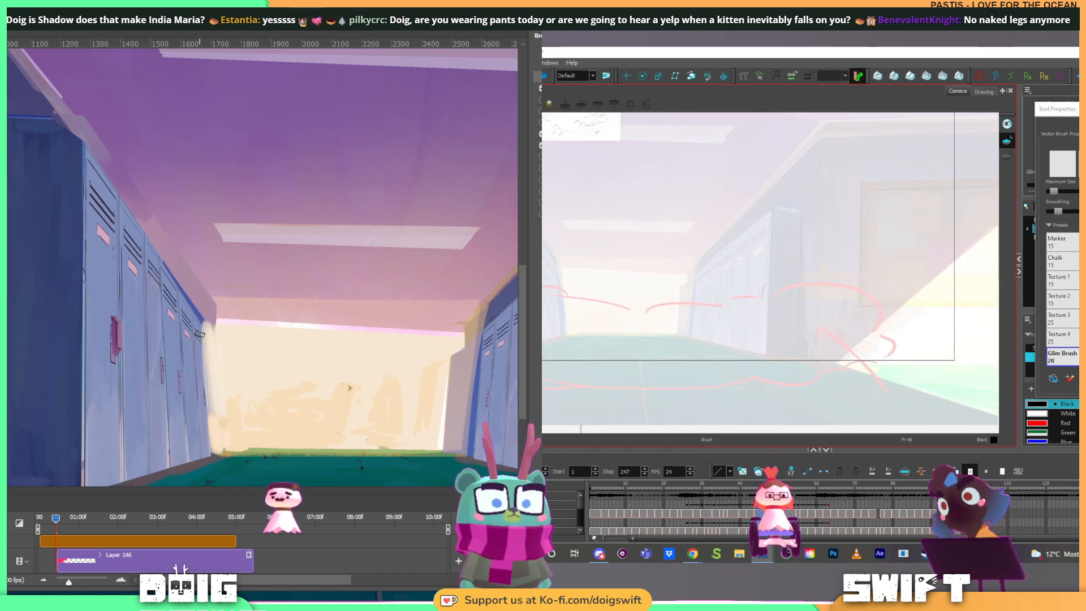
Step: Scrub through the earlier frames to review the creature's path, and look over the left lockers in the hallway painting
left_click_drag(727, 484, 650, 483)
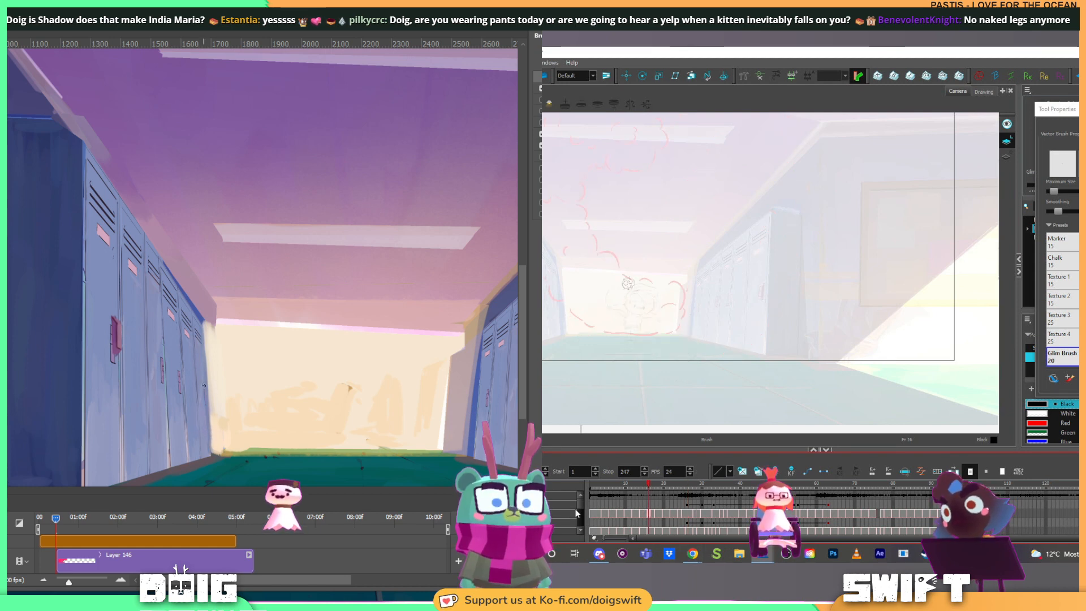
mouse_move(254, 358)
left_mouse_down()
mouse_move(206, 315)
mouse_move(191, 381)
left_mouse_up()
left_click(628, 485)
left_click(187, 369, "alt")
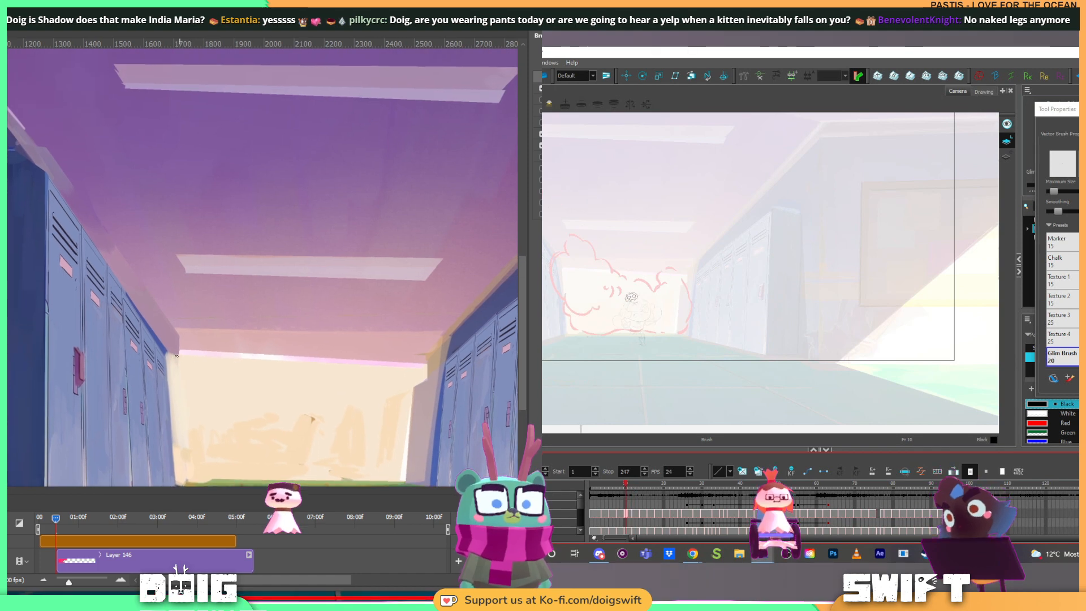
left_click_drag(94, 177, 174, 259)
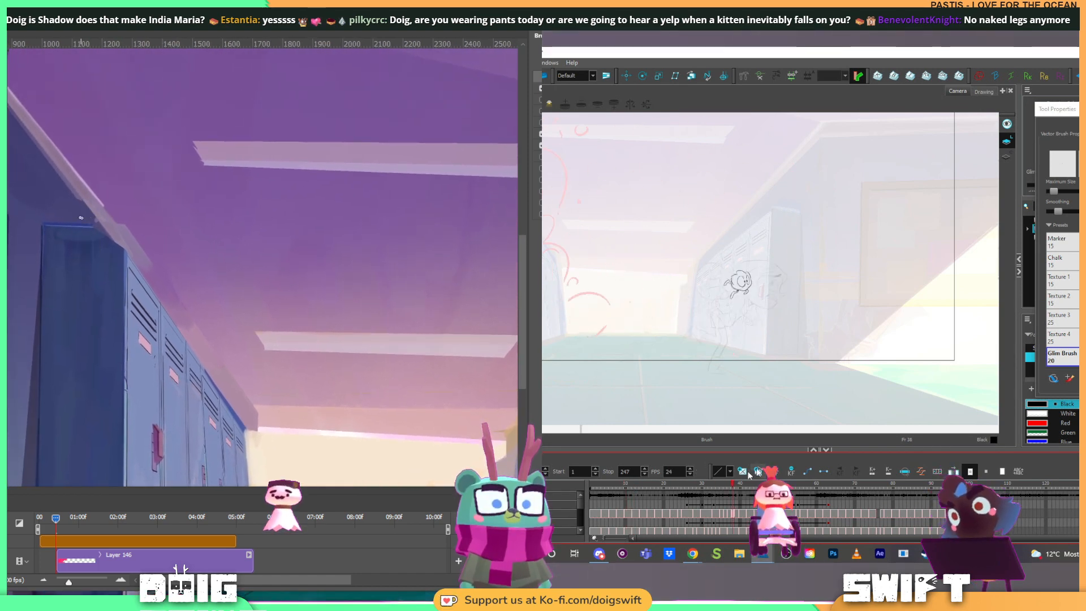
left_click(687, 484)
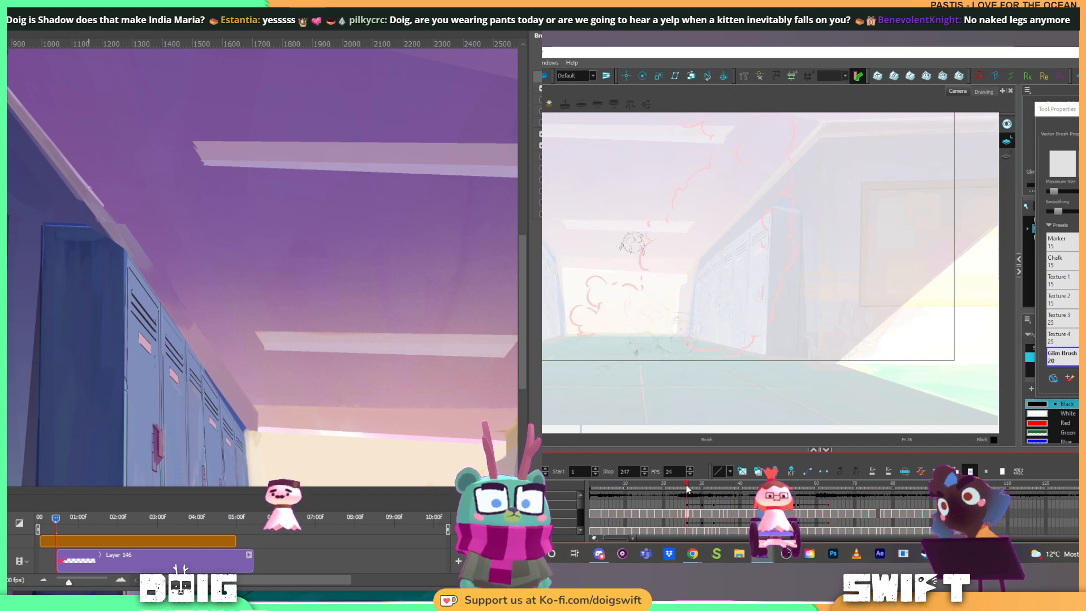
mouse_move(687, 490)
left_mouse_down()
mouse_move(677, 493)
mouse_move(712, 496)
left_mouse_up()
left_click_drag(158, 250, 105, 181)
mouse_move(712, 496)
left_mouse_down()
mouse_move(694, 504)
mouse_move(704, 511)
left_mouse_up()
key("alt")
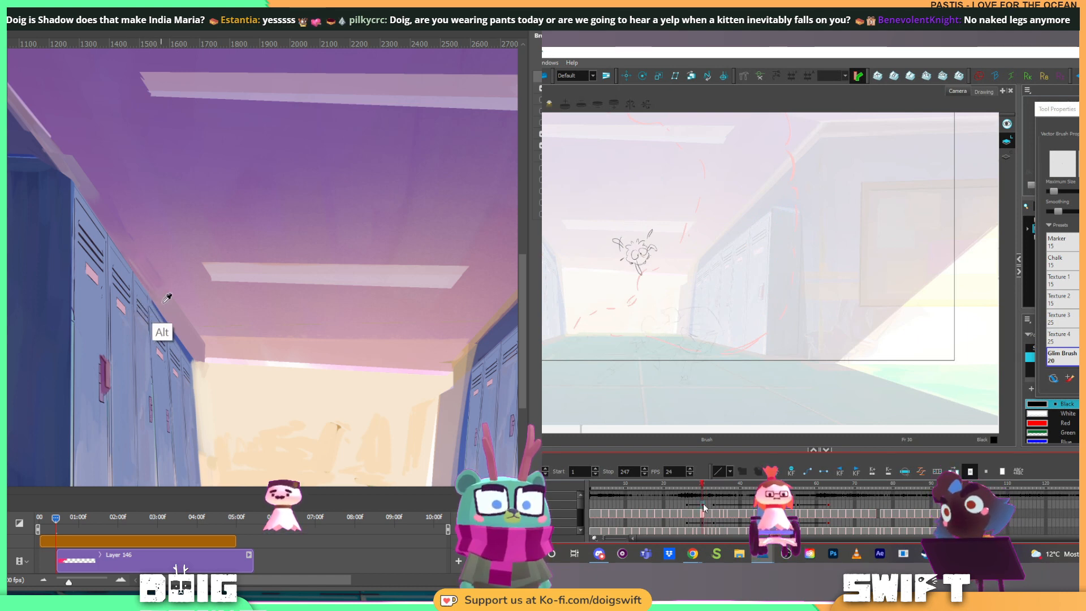
Step: Compare the creature's head drawings between frames 27 and 36 by stepping back and forth over neighbouring exposures
left_click(693, 484)
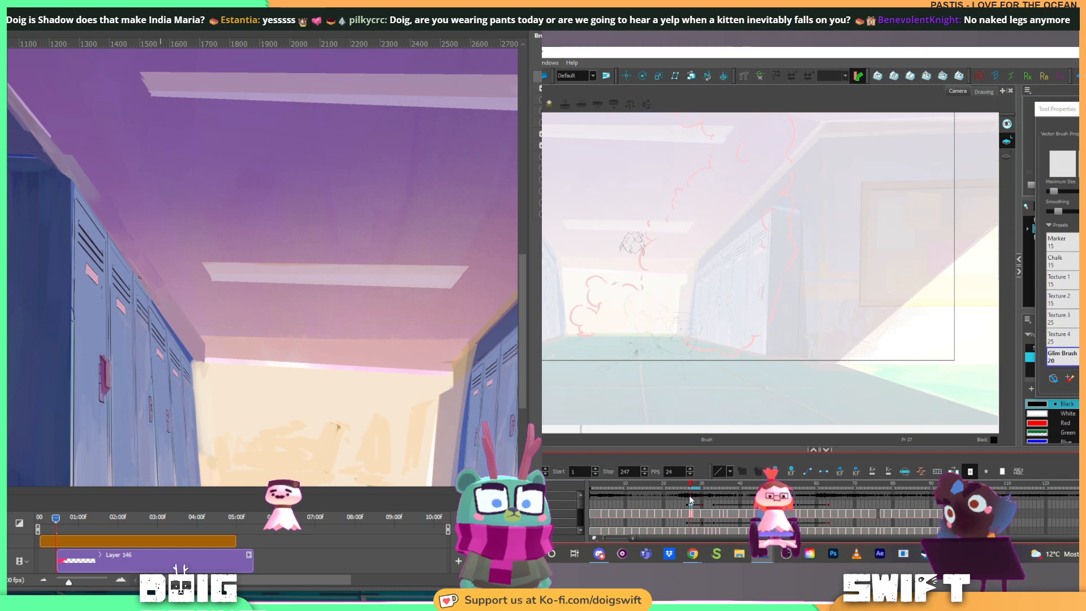
mouse_move(692, 485)
left_mouse_down()
mouse_move(727, 481)
mouse_move(660, 497)
mouse_move(681, 493)
mouse_move(684, 516)
mouse_move(696, 490)
left_mouse_up()
left_click(687, 514)
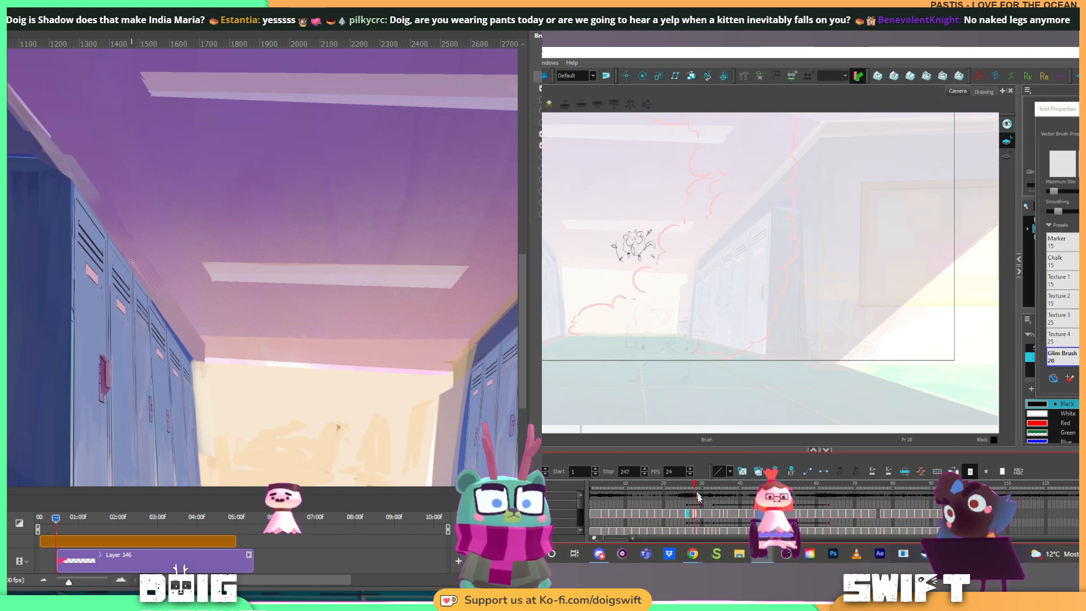
left_click(714, 515)
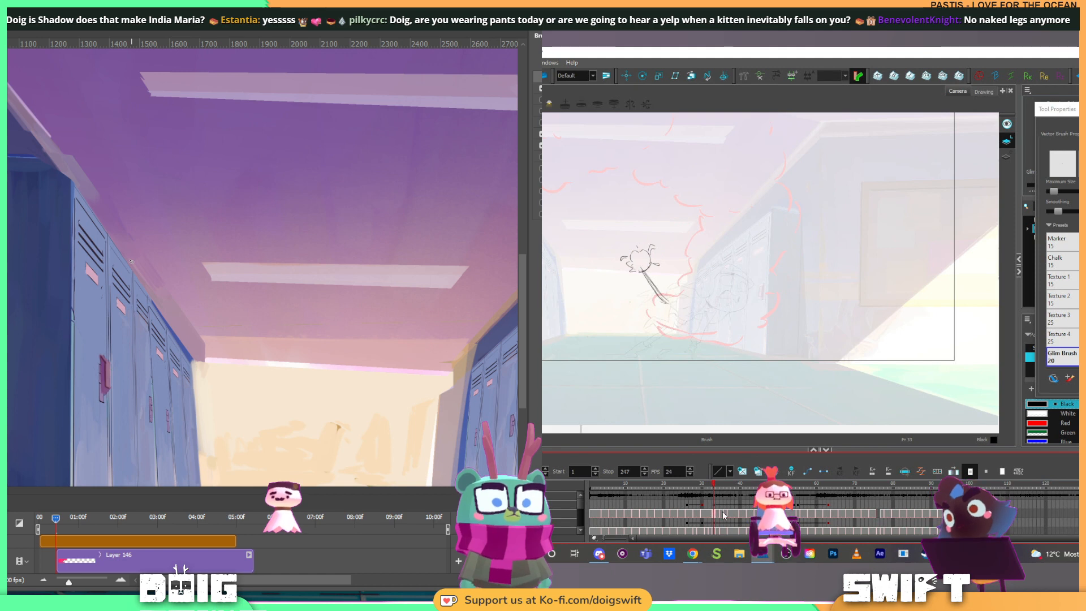
left_click(712, 514)
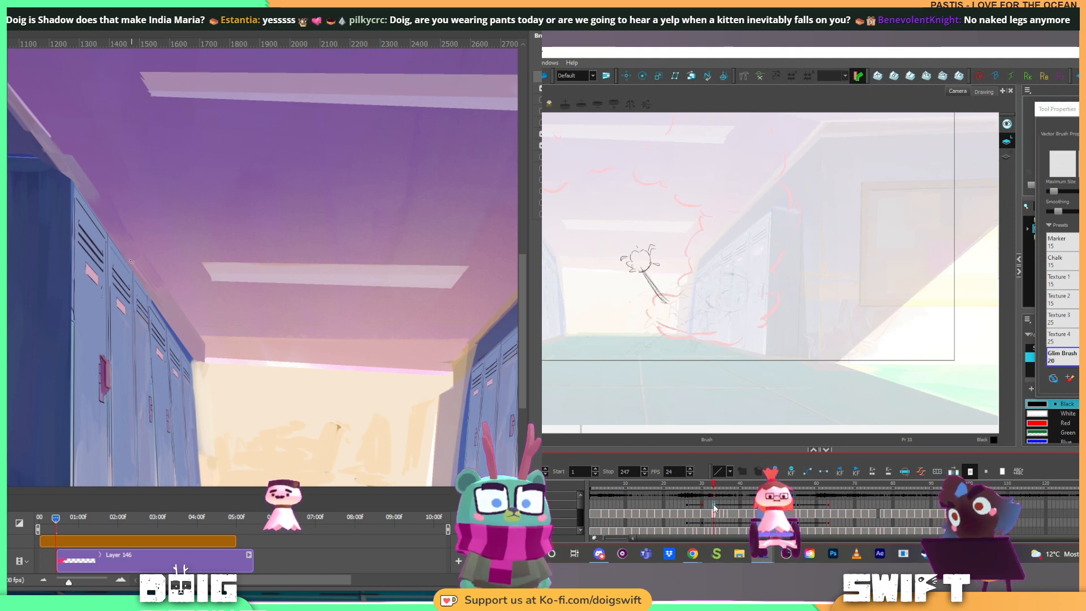
left_click(717, 504)
left_click(717, 514)
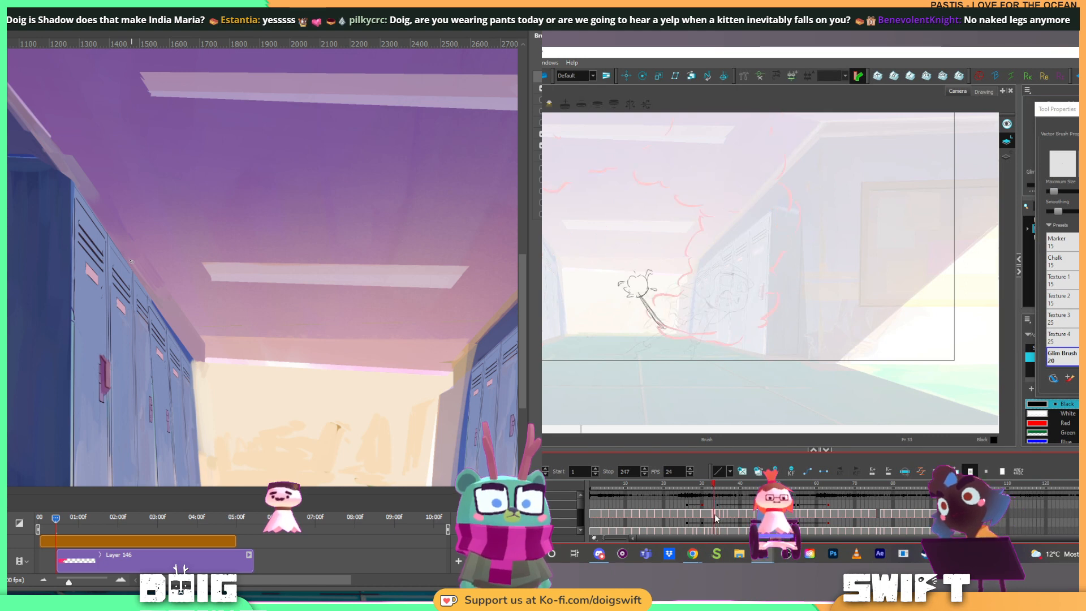
left_click(714, 513)
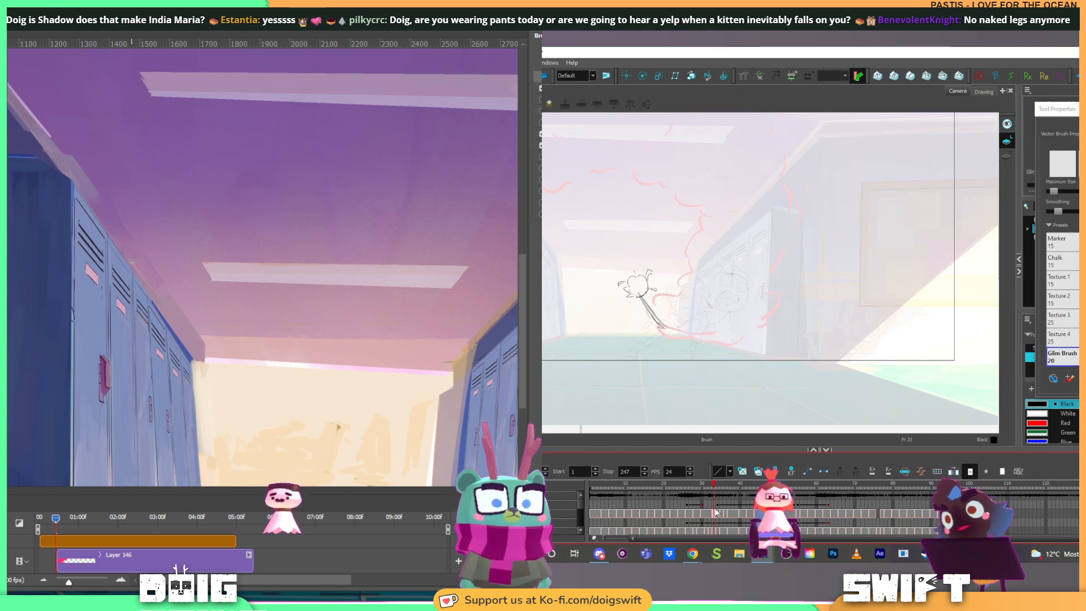
left_click(717, 508)
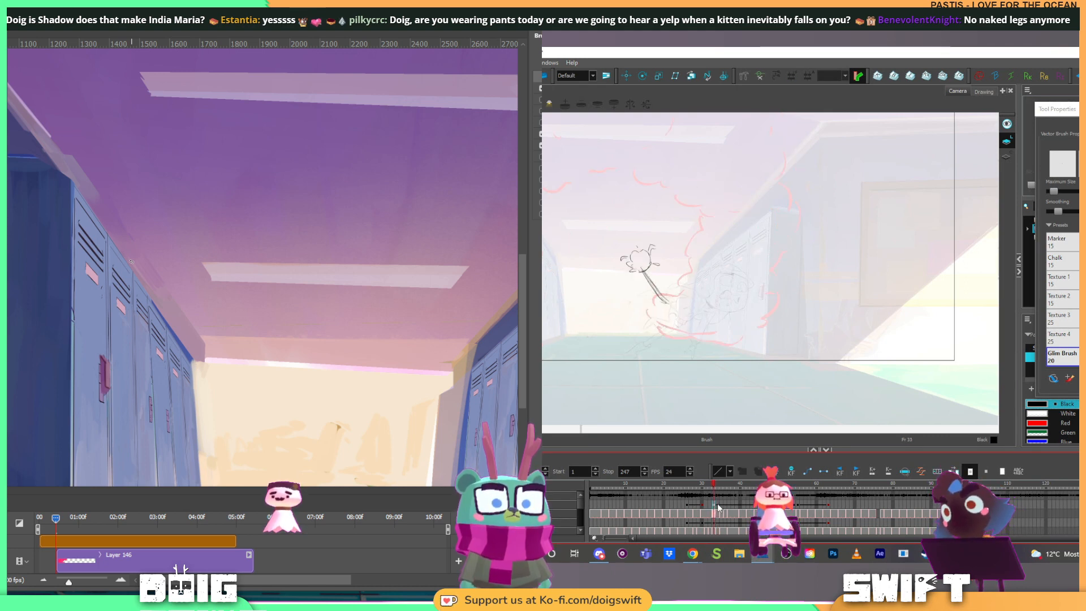
left_click(721, 511)
left_click(716, 513)
left_click(723, 514)
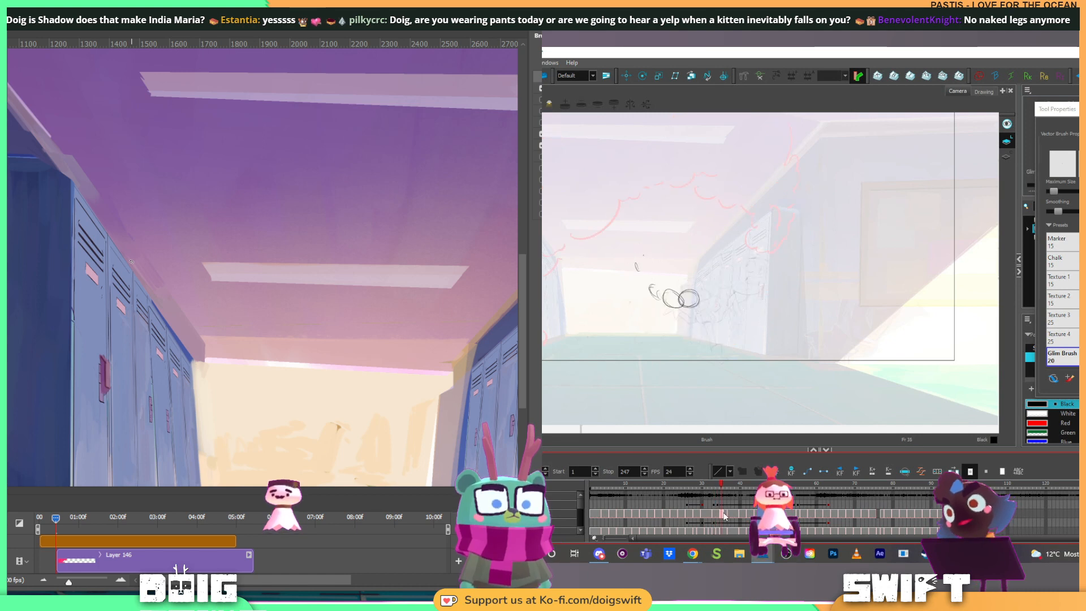
left_click(725, 514)
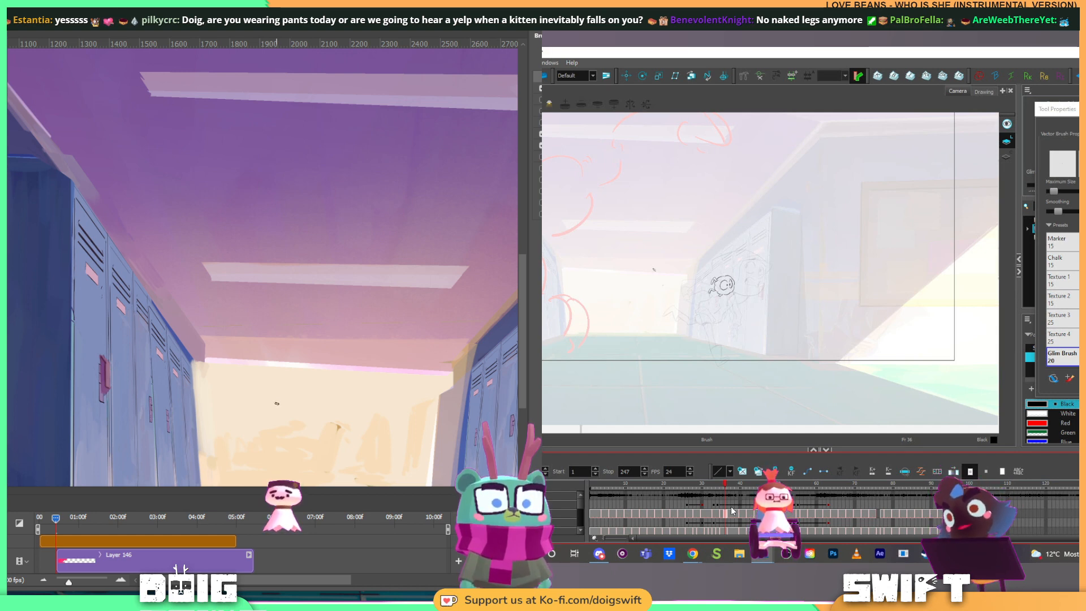
Step: Change the hallway painting's window arrangement and display the whole panorama
left_click_drag(309, 398, 287, 335)
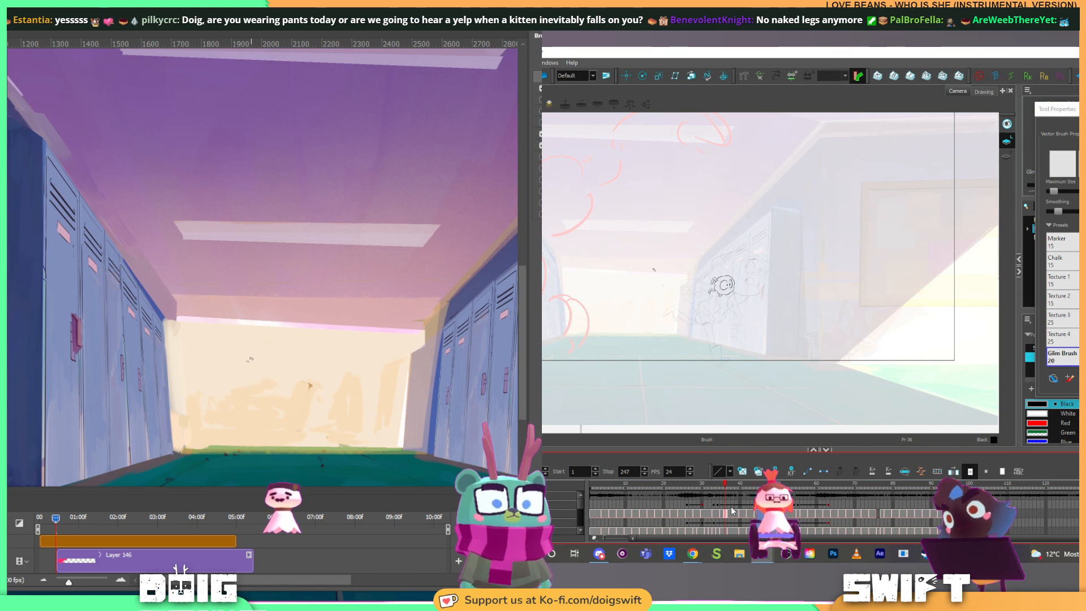
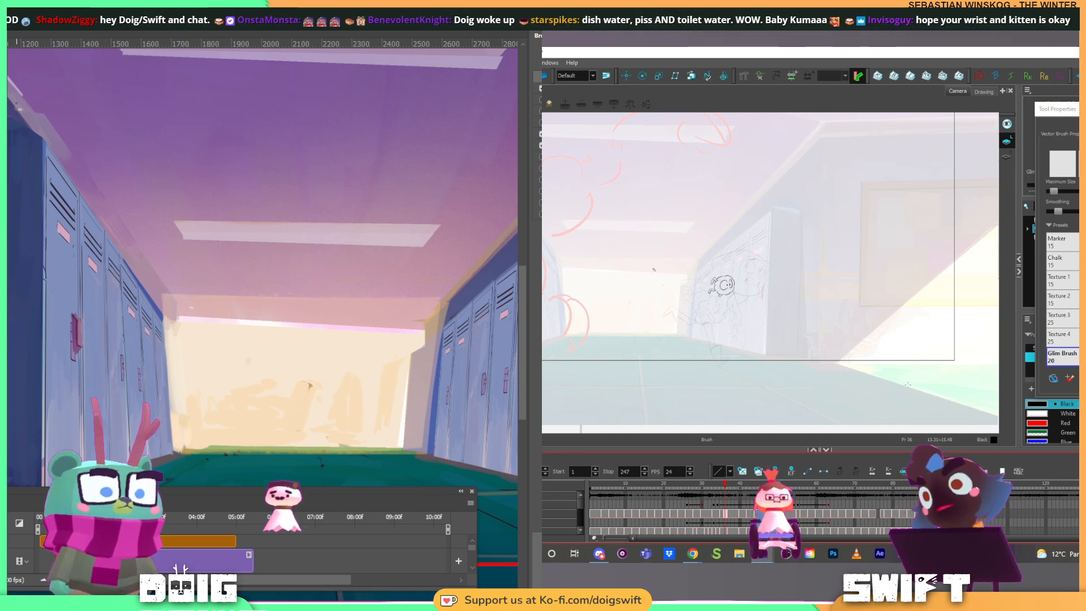
left_click_drag(6, 103, 63, 187)
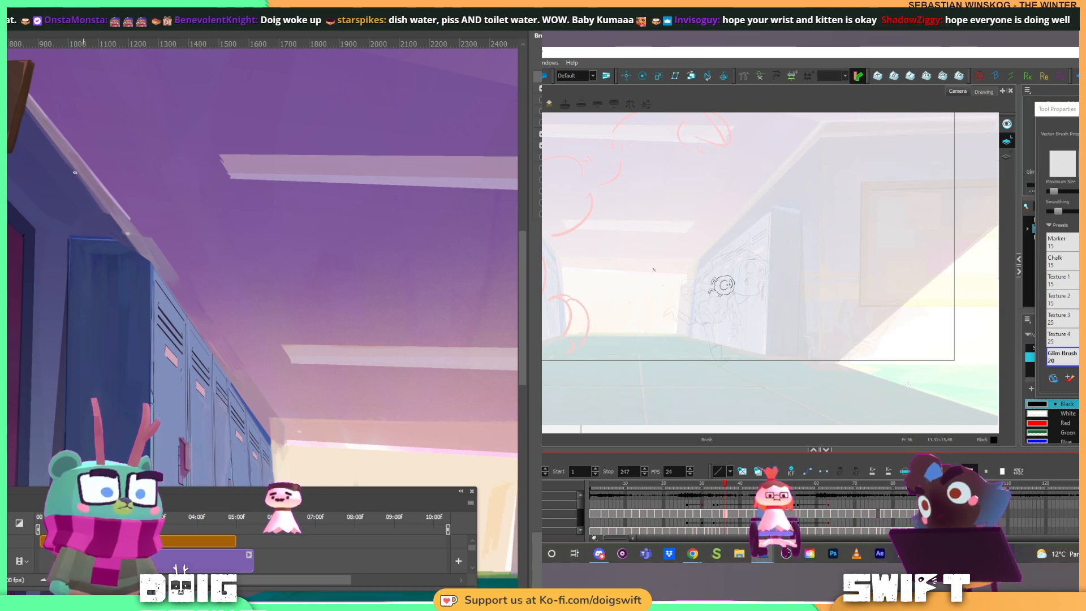
left_click_drag(244, 377, 198, 259)
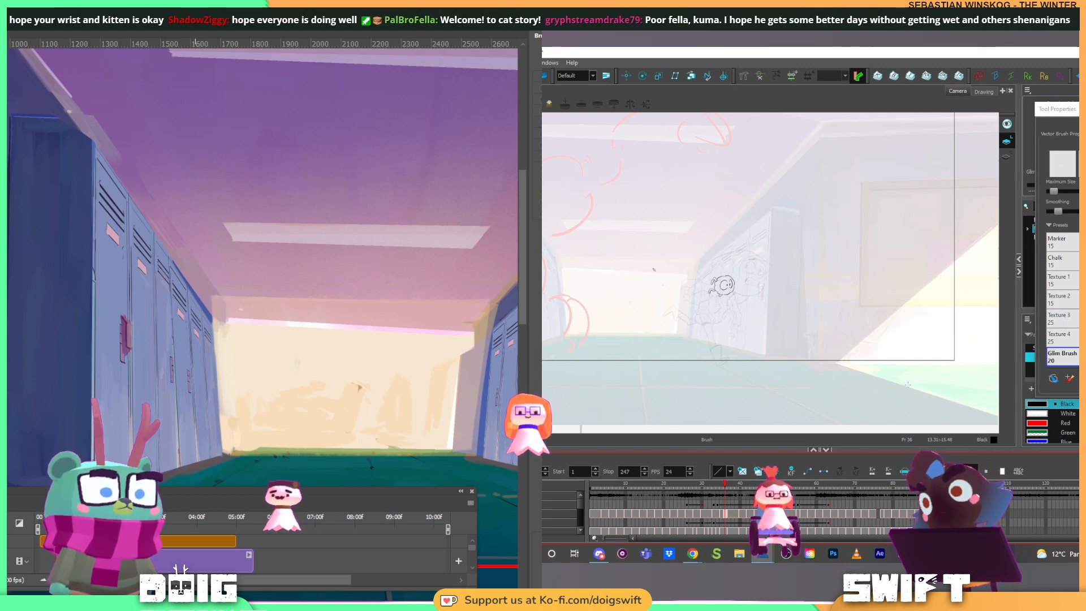
left_click(56, 2)
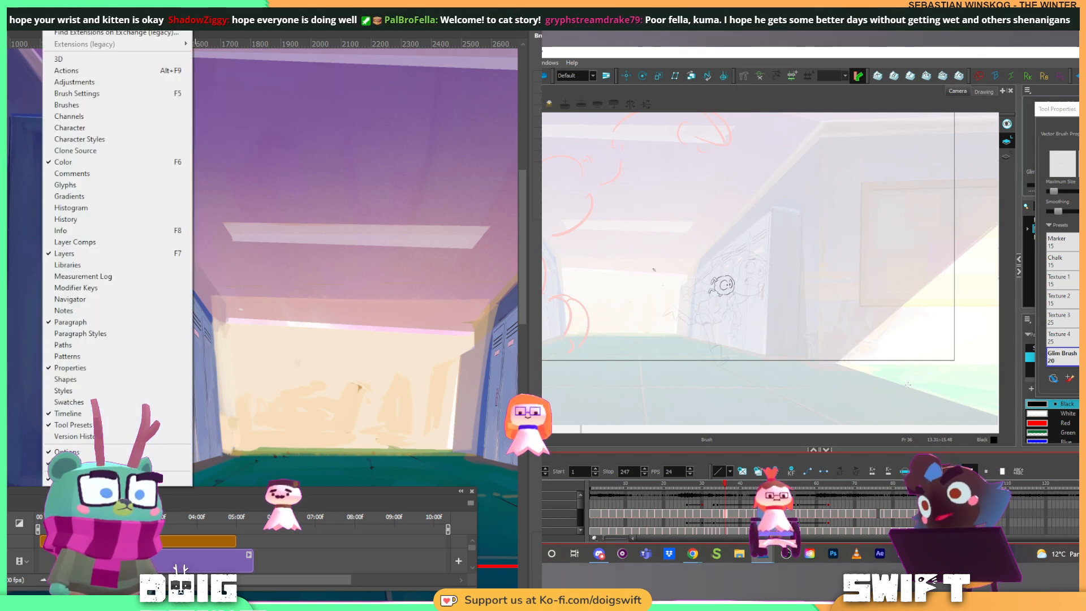
mouse_move(71, 6)
left_click(266, 223)
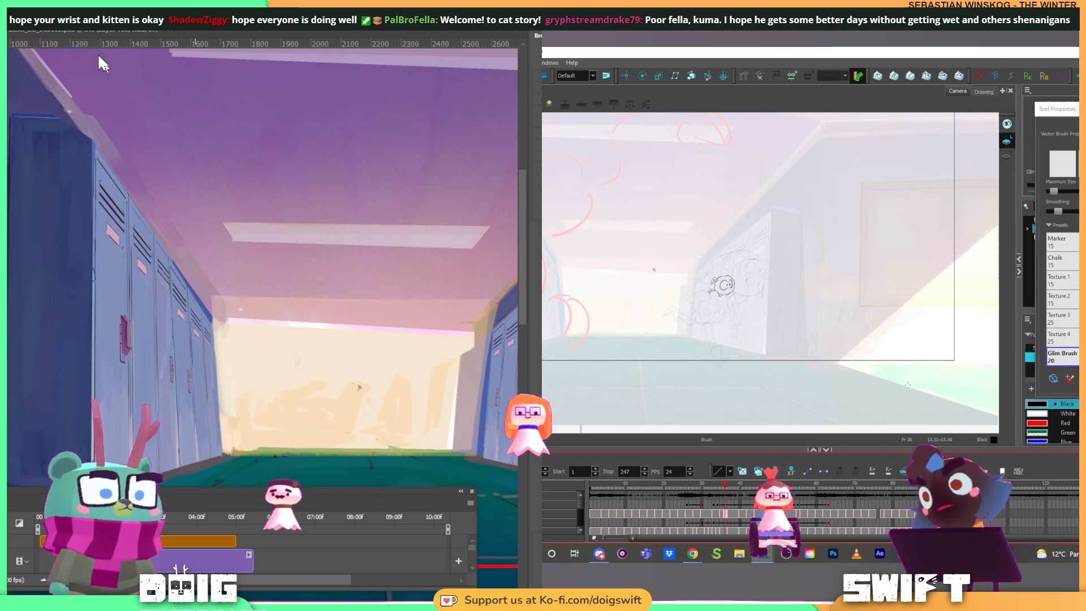
left_click(78, 31)
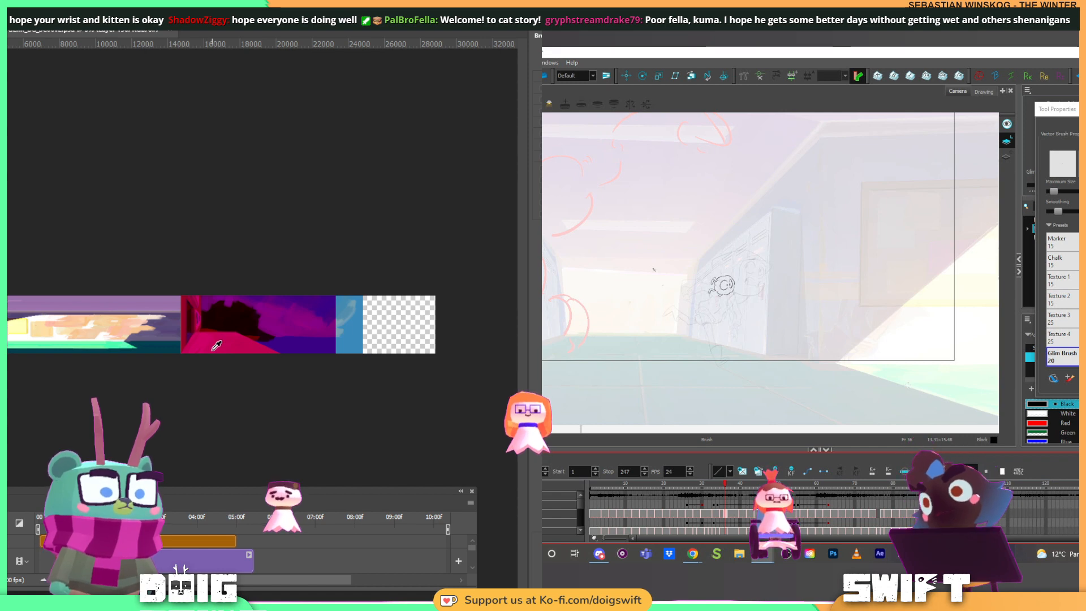
Step: Extend the pale pink highlight strip at the top of the hallway's far wall to the left lockers using sampled colours
scroll(216, 345, "up", 6)
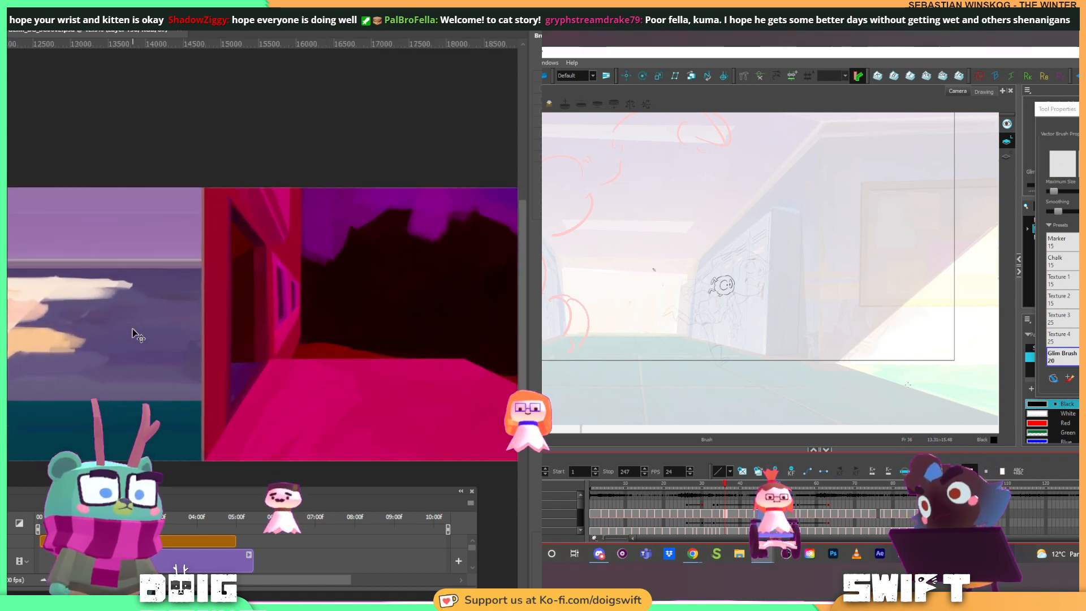
left_click_drag(26, 338, 436, 359)
left_click_drag(166, 344, 475, 285)
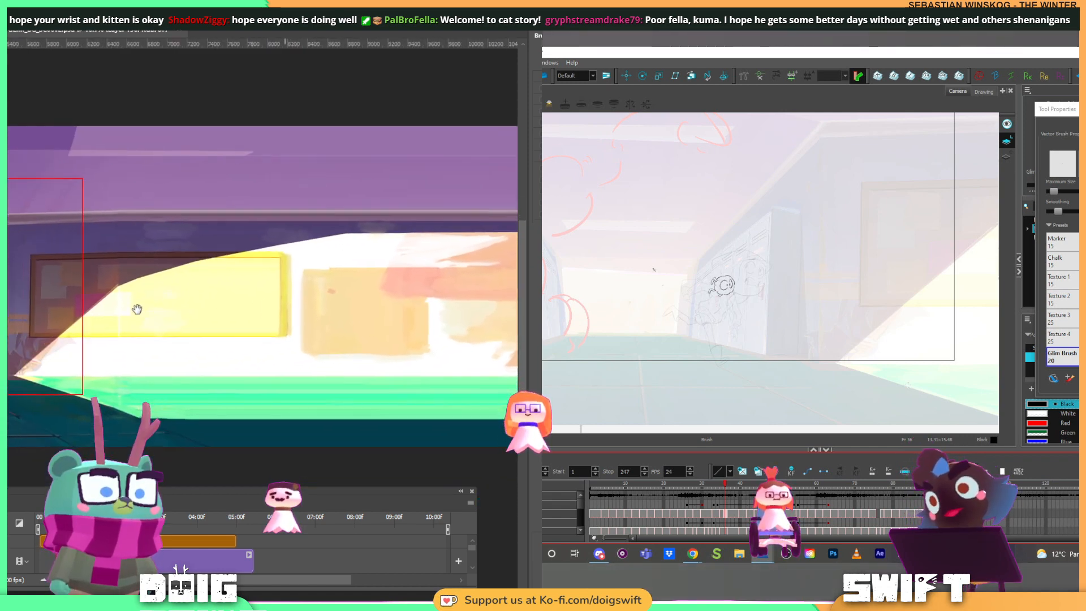
scroll(137, 309, "down", 6)
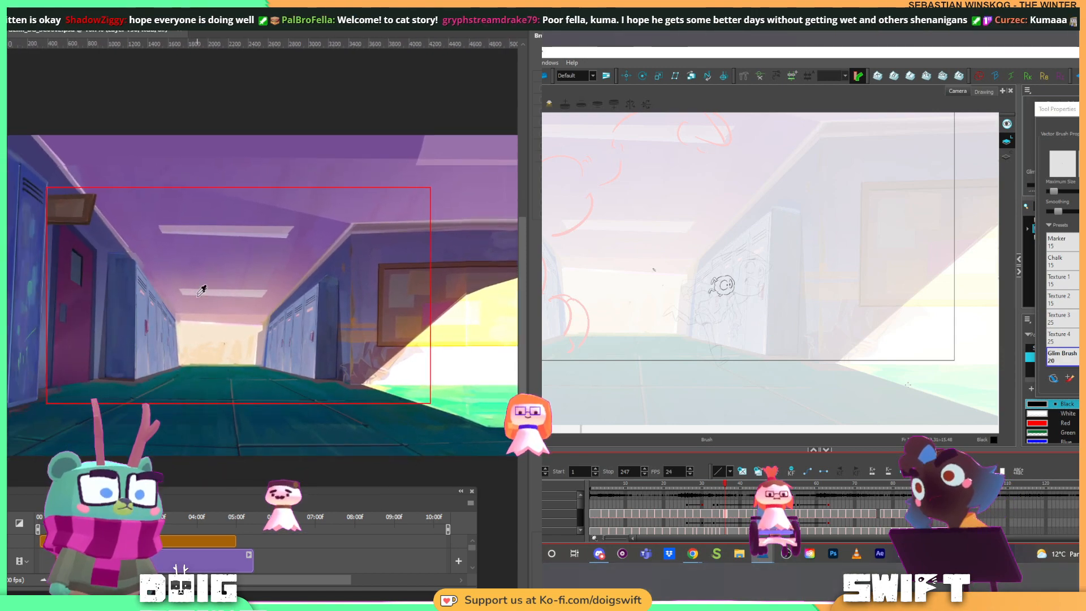
scroll(201, 290, "up", 6)
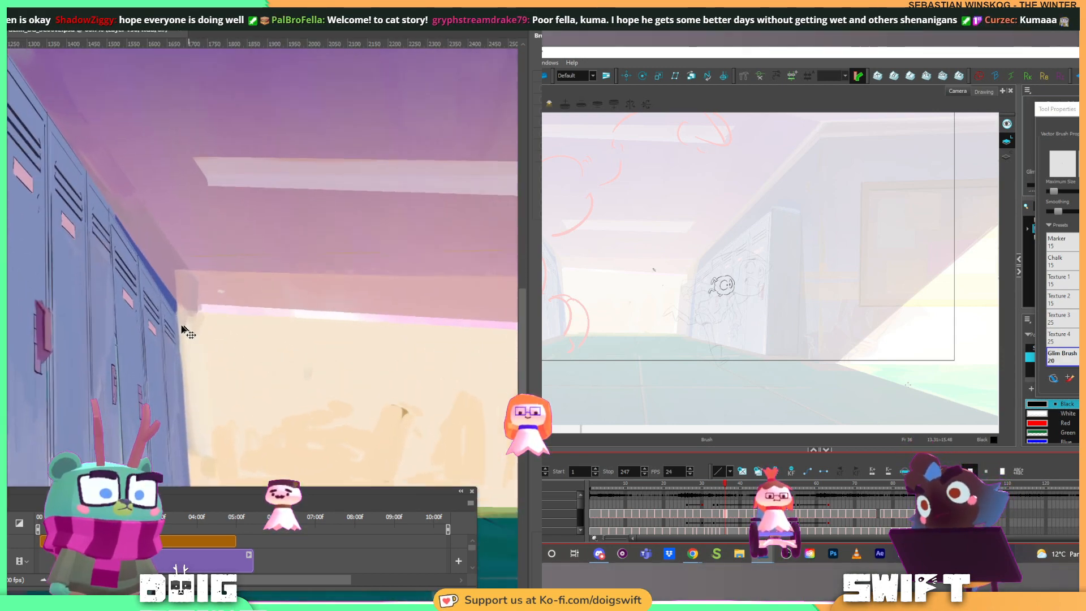
scroll(182, 328, "up", 4)
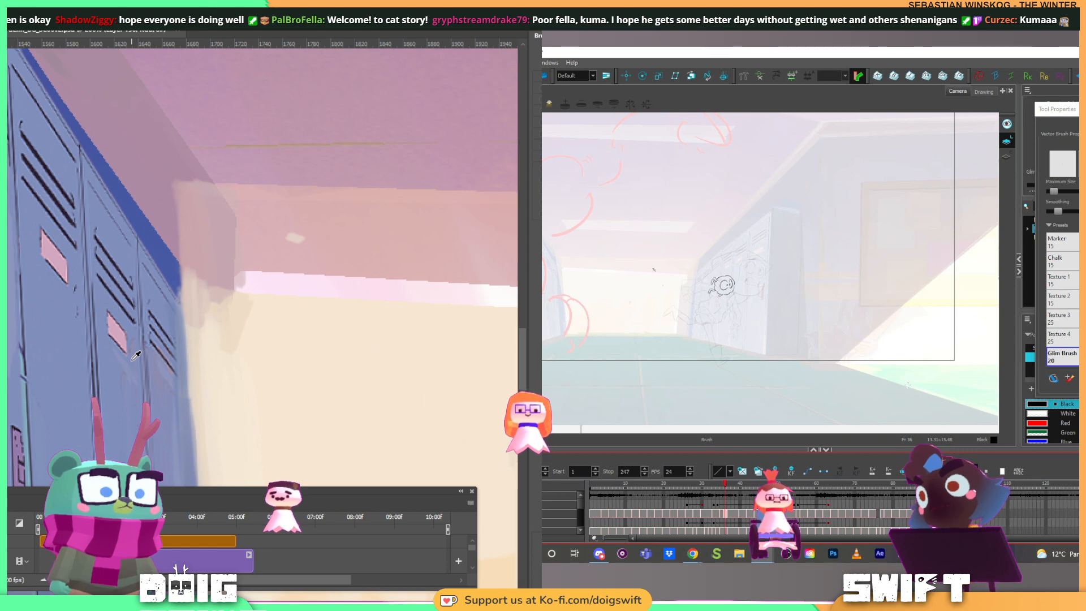
left_click_drag(280, 297, 205, 300)
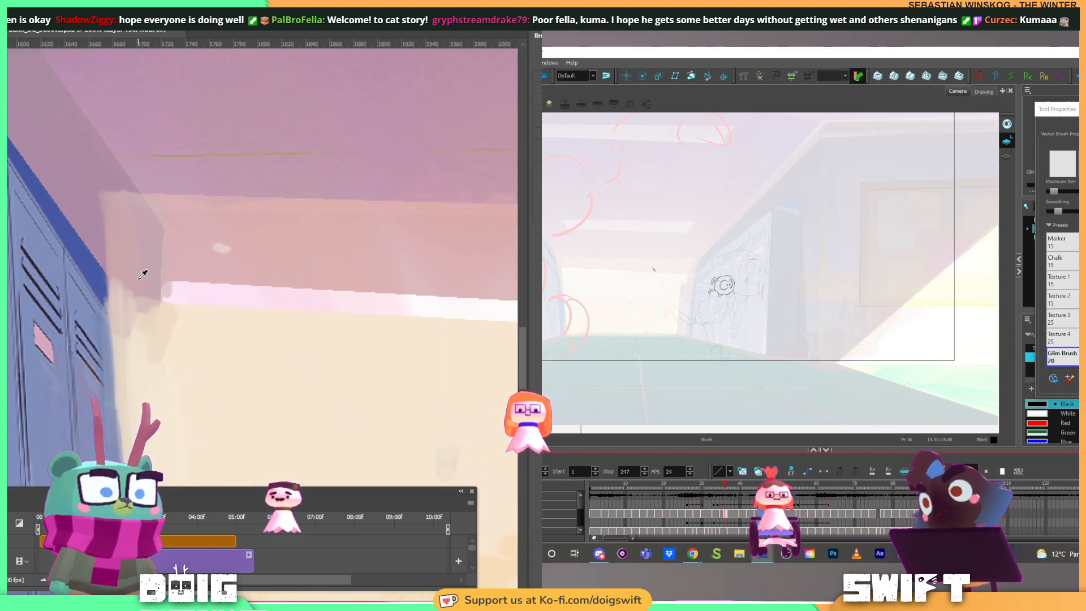
mouse_move(135, 285)
left_mouse_down()
mouse_move(209, 294)
mouse_move(153, 283)
mouse_move(175, 284)
mouse_move(109, 294)
mouse_move(149, 293)
mouse_move(108, 281)
mouse_move(115, 296)
mouse_move(98, 278)
mouse_move(111, 304)
left_mouse_up()
key("ctrl+z")
left_click(174, 287, "alt")
left_click(105, 280, "alt")
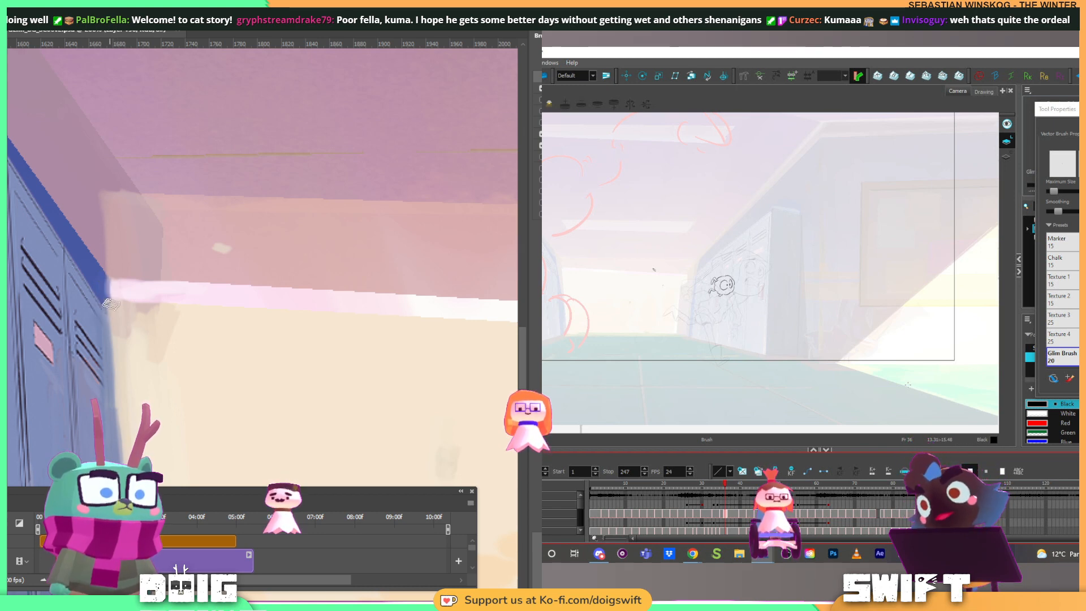
Step: Clean up the cream wall beside the left lockers and extend the light green strip at its base towards them
mouse_move(179, 303)
left_mouse_down()
mouse_move(175, 211)
mouse_move(171, 220)
left_mouse_up()
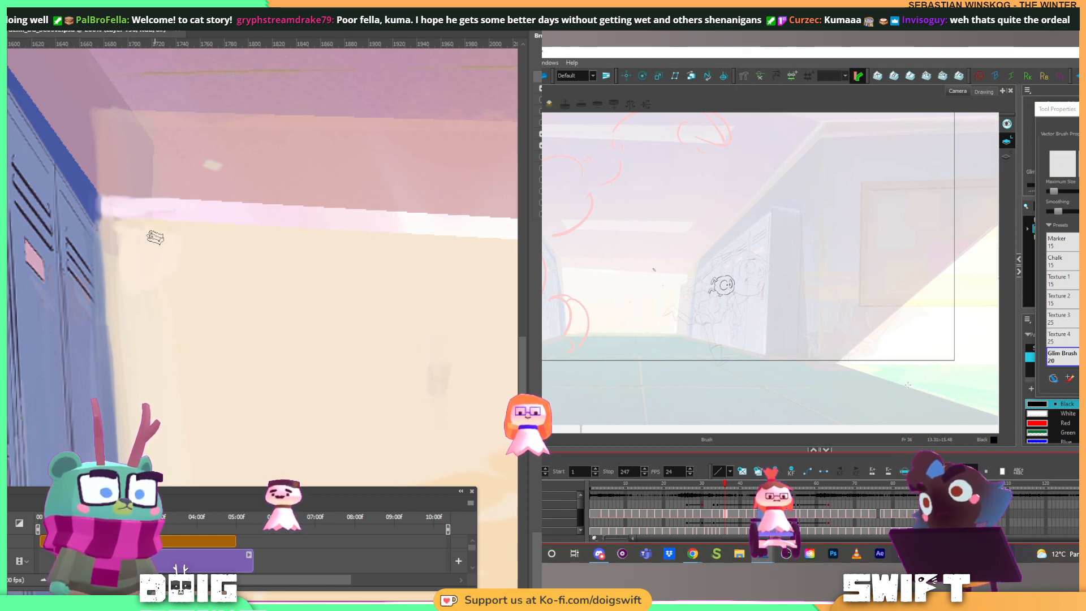
left_click_drag(173, 312, 151, 108)
left_click_drag(179, 410, 177, 280)
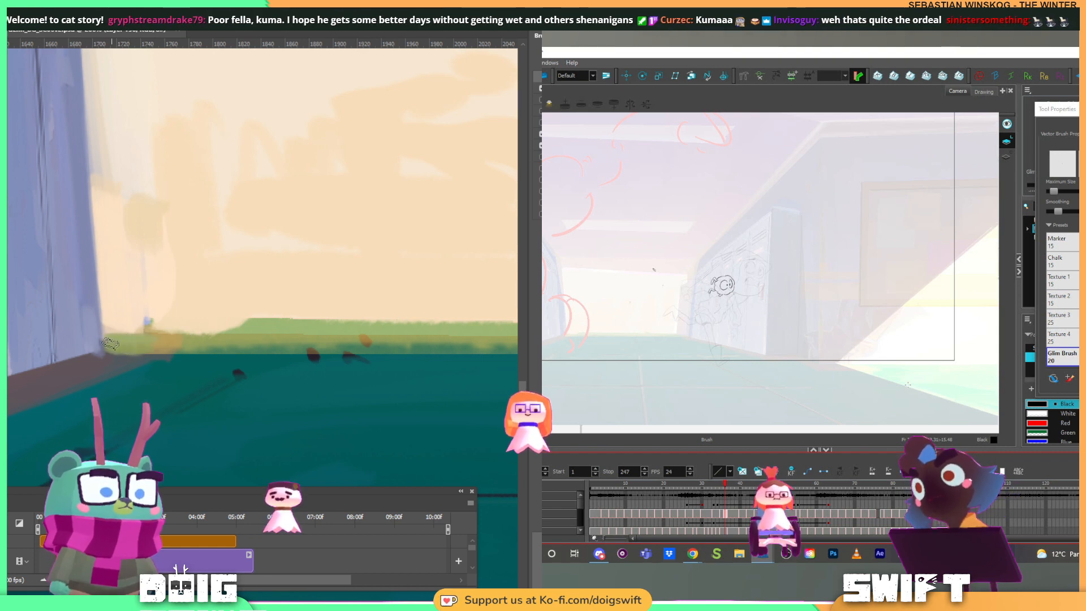
left_click_drag(243, 313, 153, 336)
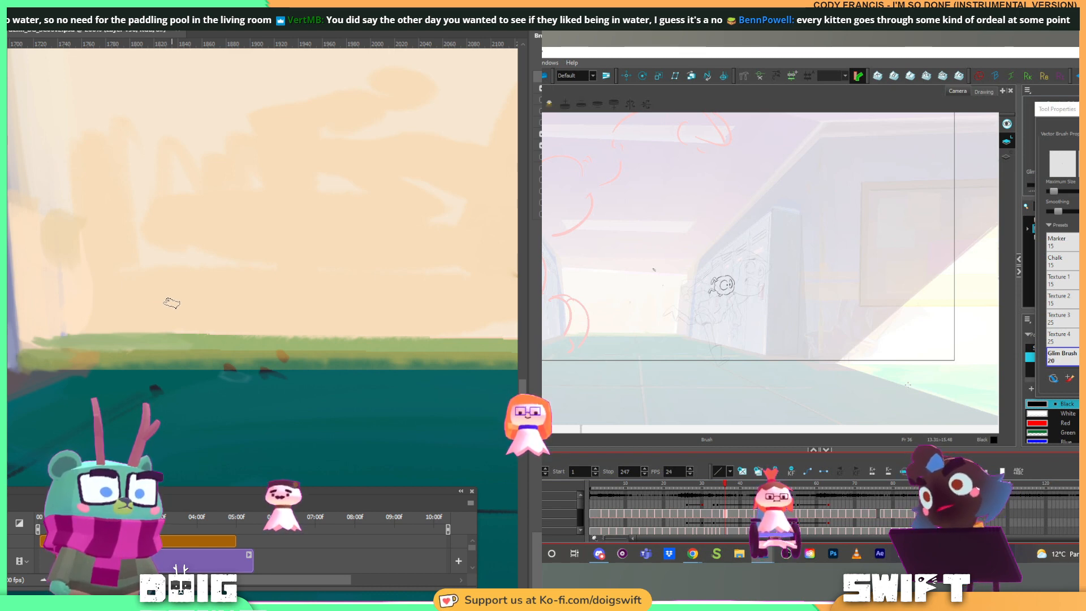
key("alt")
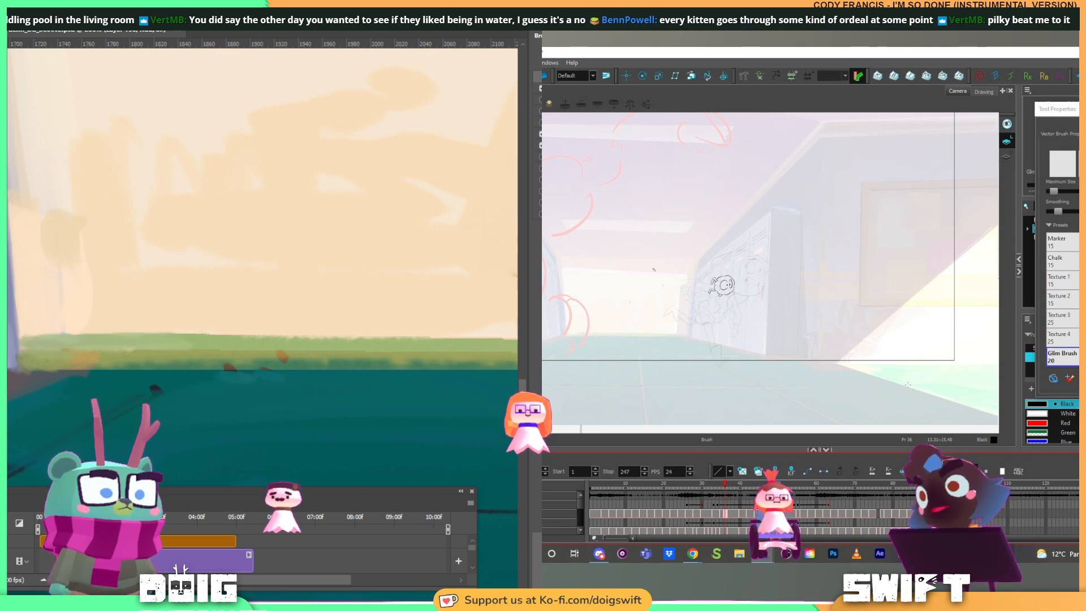
scroll(368, 211, "down", 5)
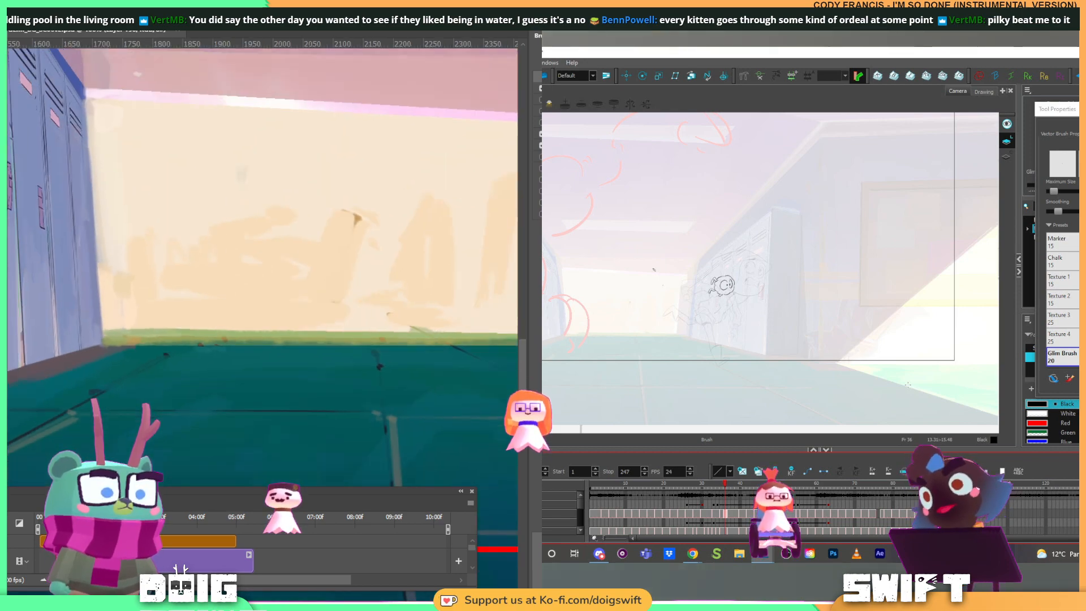
Step: Touch up the cream far wall of the hallway, painting over the dark stray mark with a sampled wall colour
scroll(225, 235, "up", 3)
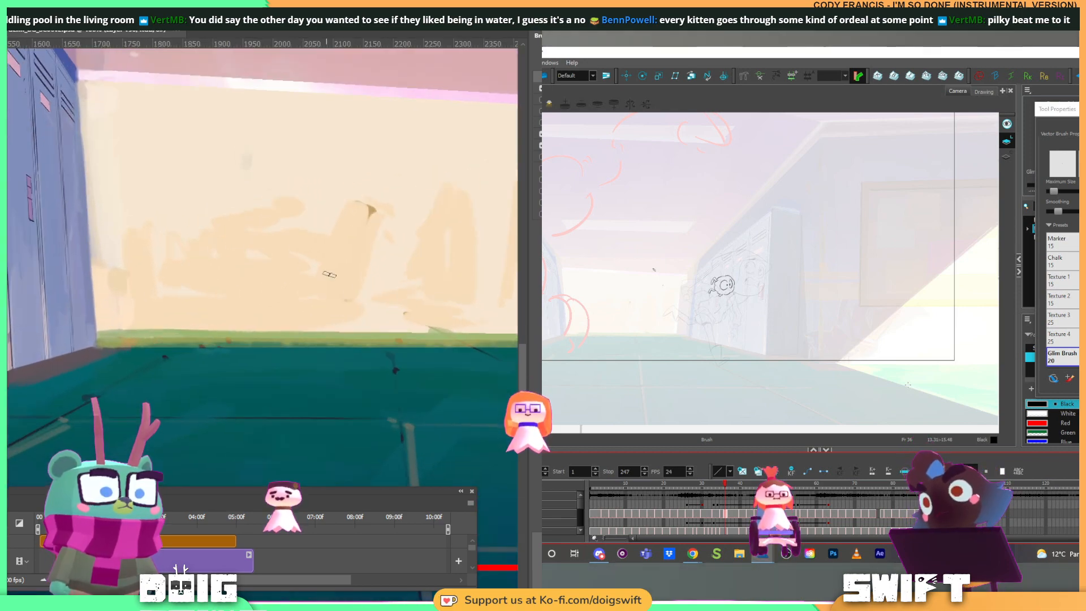
left_click_drag(396, 293, 220, 291)
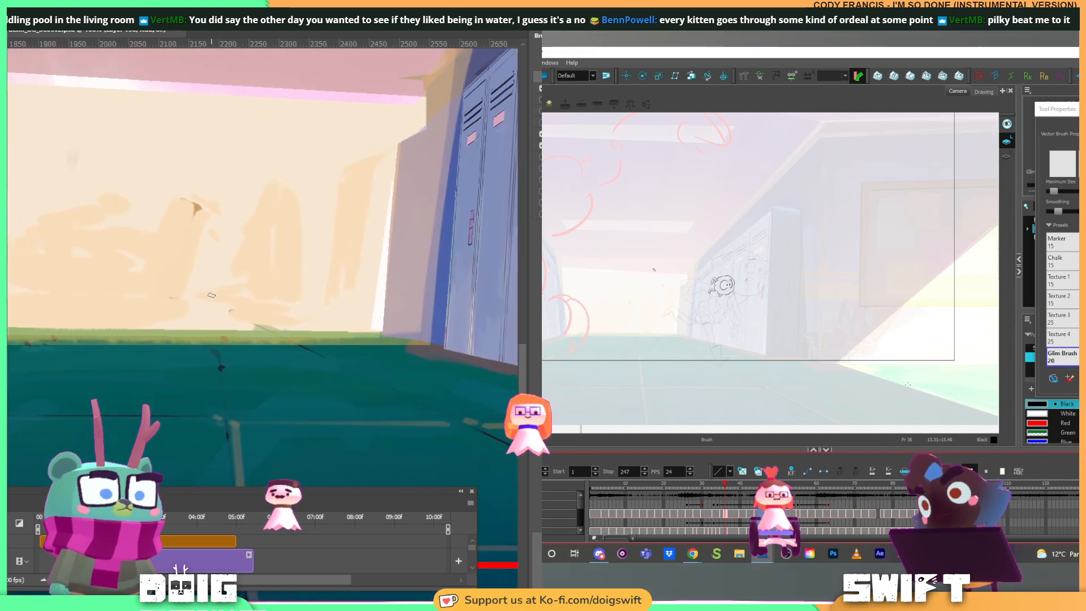
key("alt")
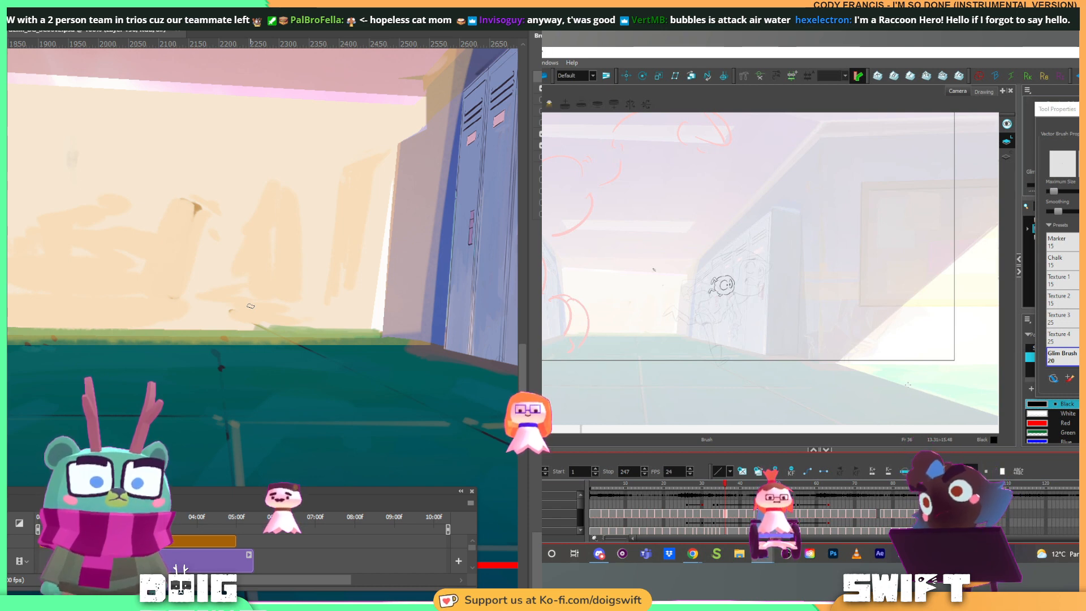
key("alt")
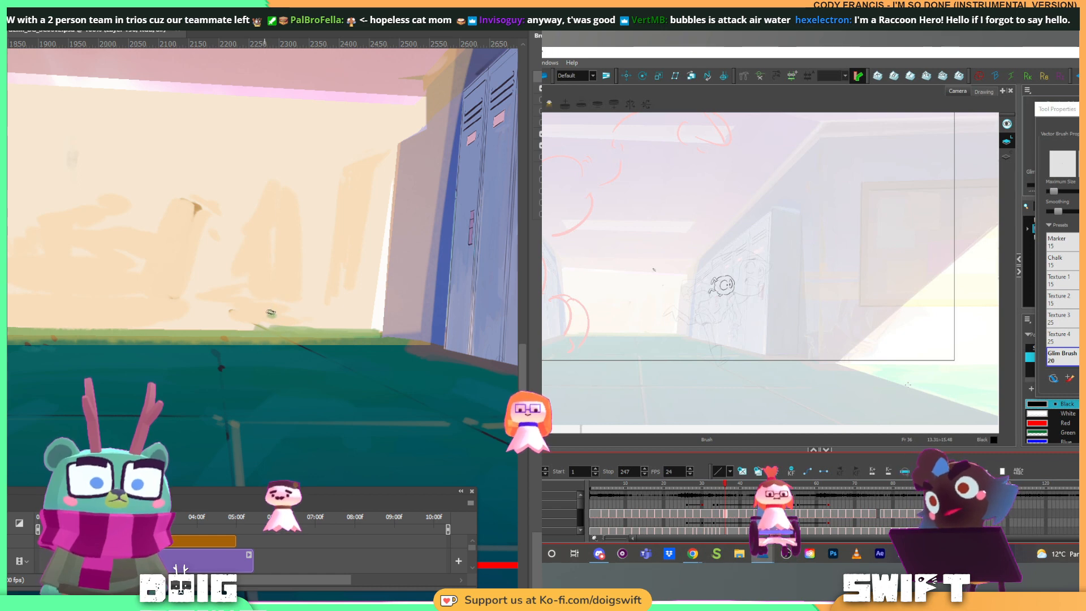
key("ctrl+z")
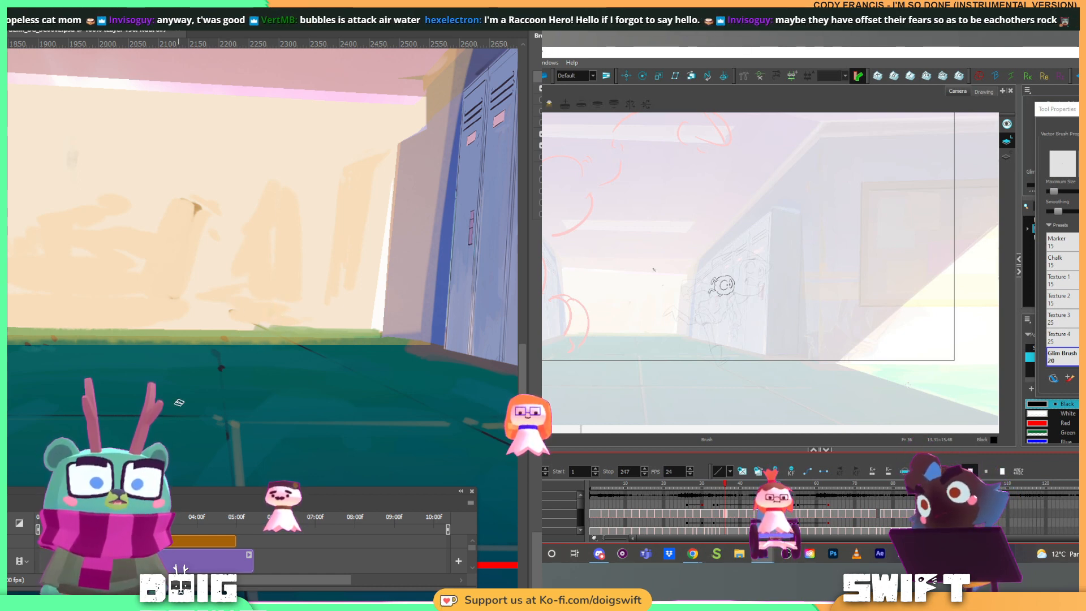
left_click_drag(162, 284, 248, 356)
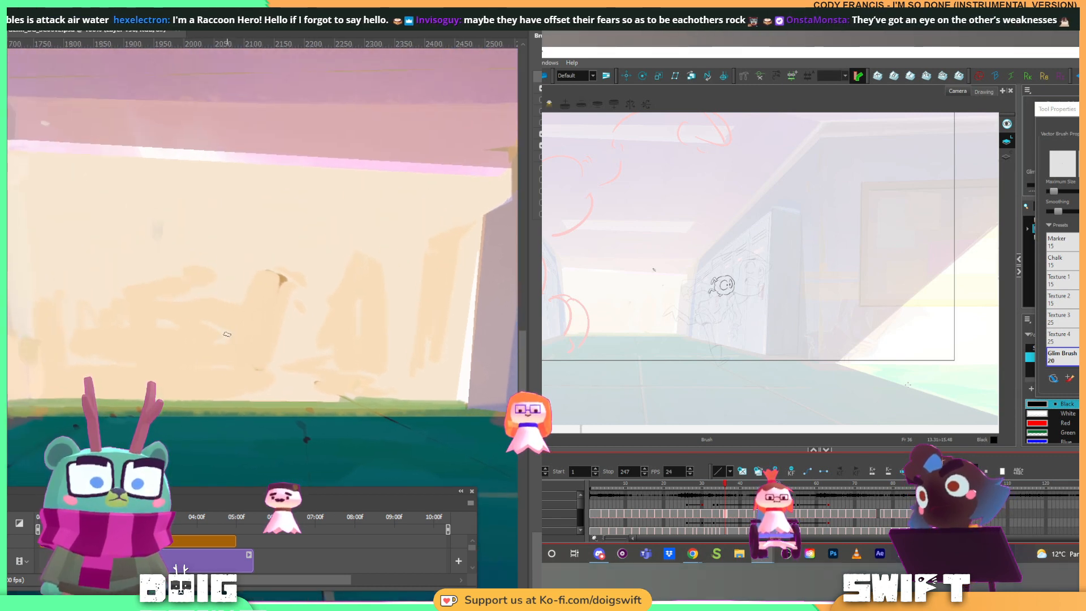
left_click(276, 291, "alt")
left_click_drag(280, 287, 276, 274)
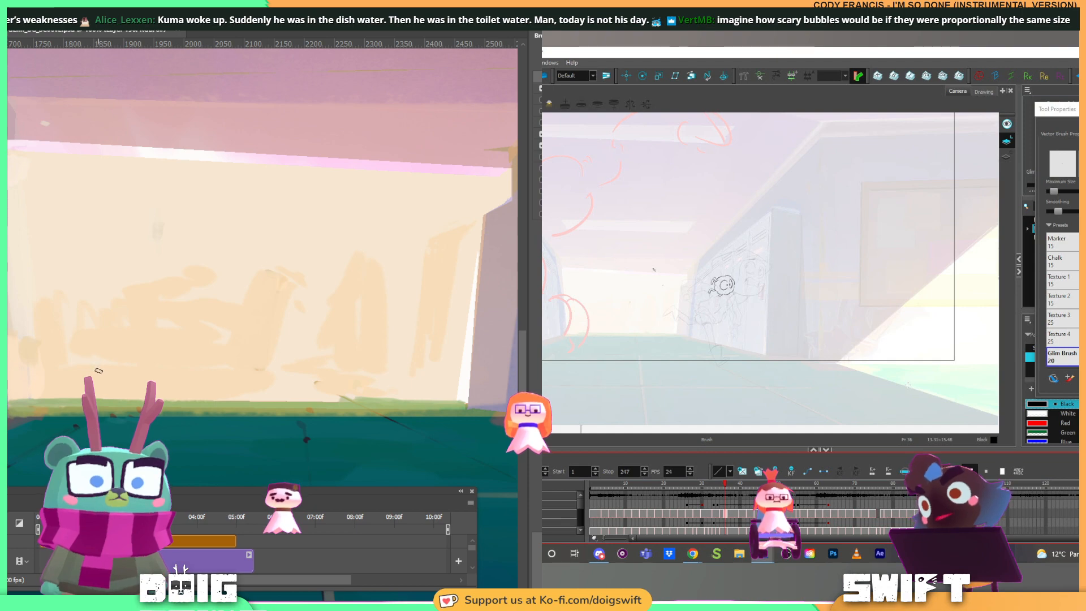
Step: Examine the far end of the hallway between the two locker rows at close and wide magnification
left_click_drag(106, 339, 104, 381)
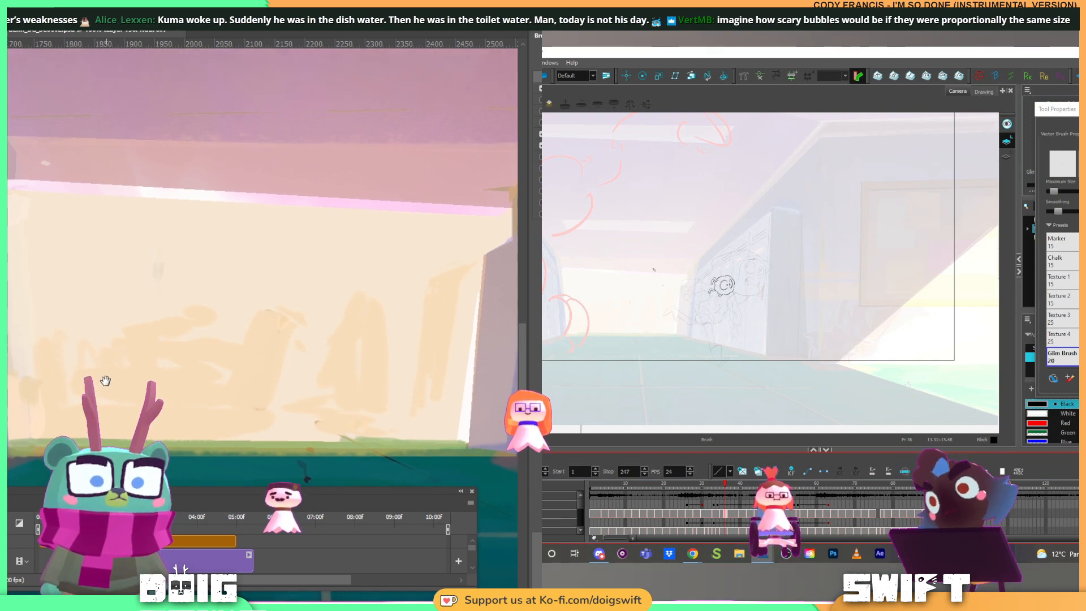
scroll(27, 378, "down", 4)
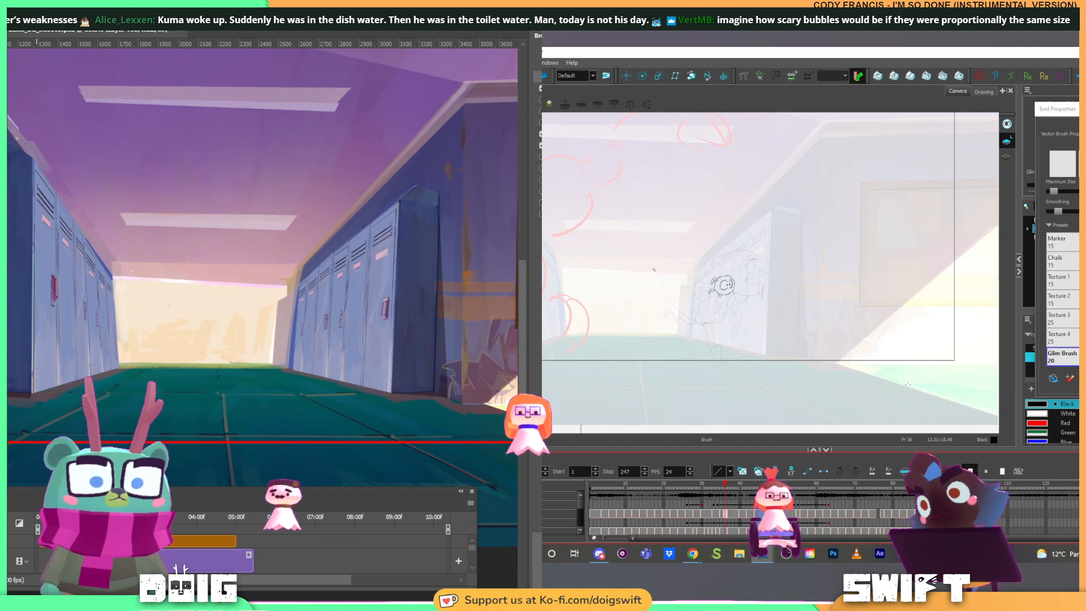
scroll(61, 375, "up", 3)
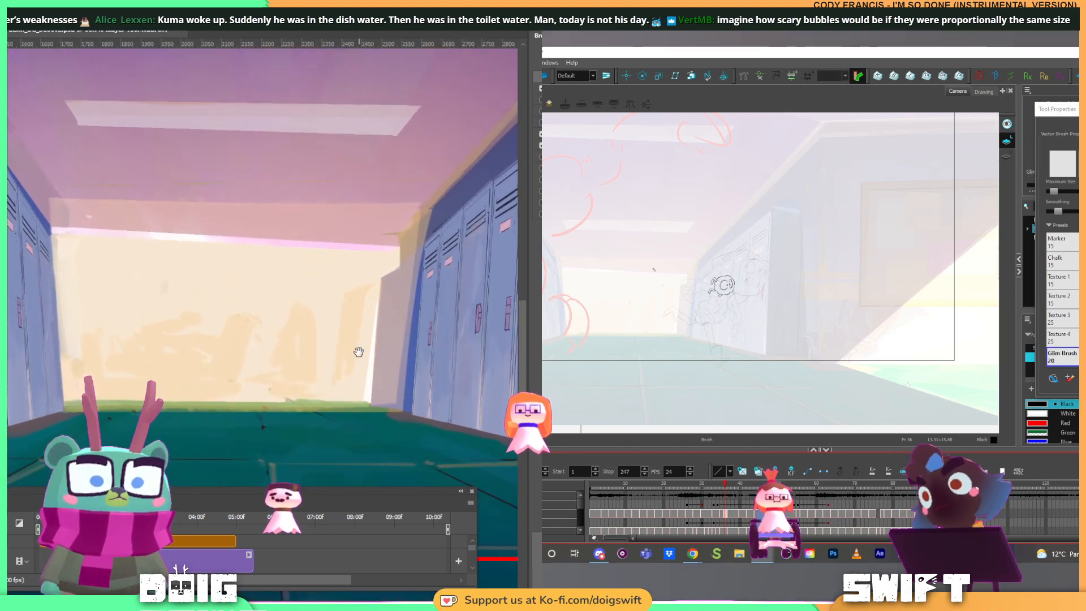
left_click_drag(359, 352, 340, 363)
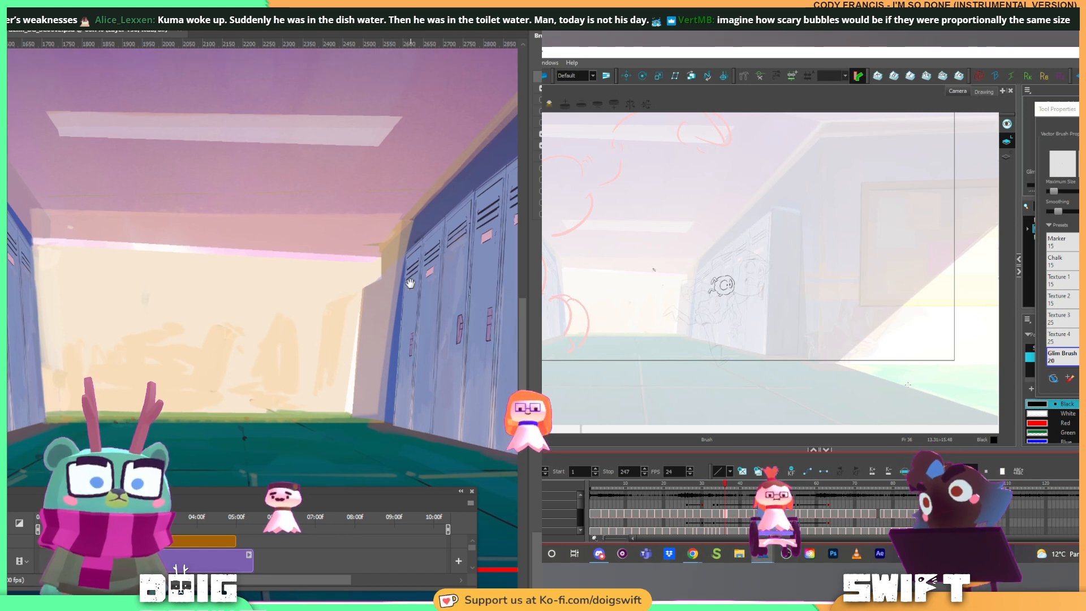
left_click_drag(411, 282, 340, 310)
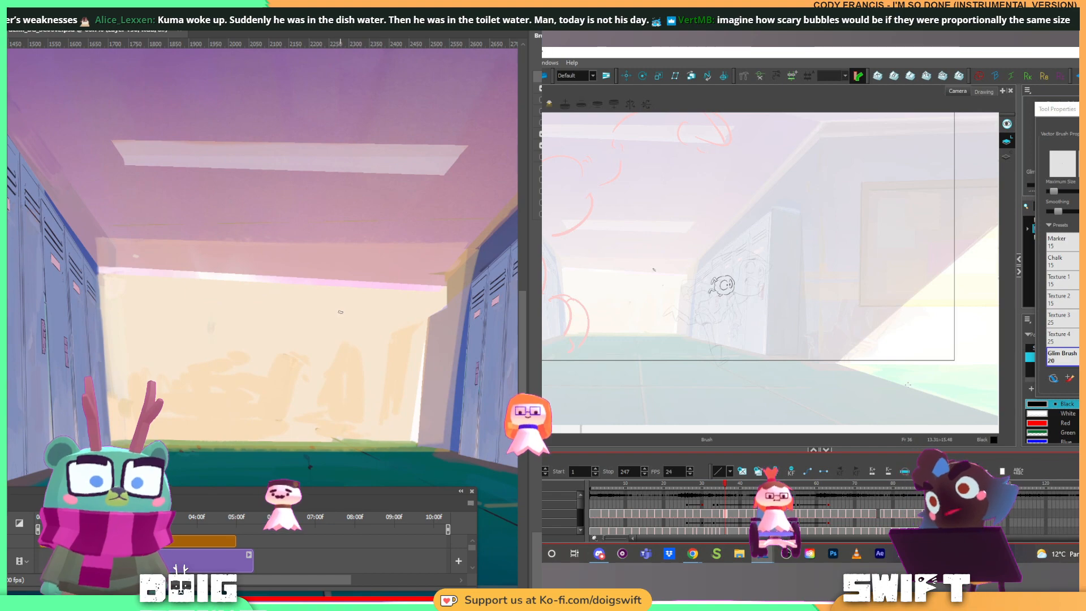
key("ctrl+minus")
key("ctrl+minus")
key("ctrl+minus")
key("ctrl+minus")
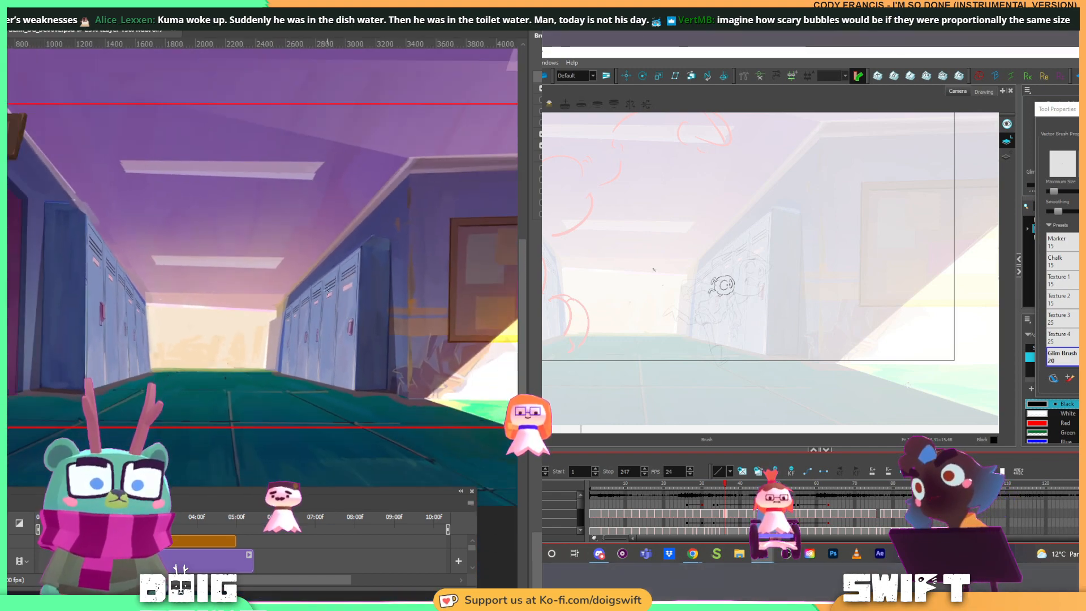
key("ctrl+plus")
key("ctrl+plus")
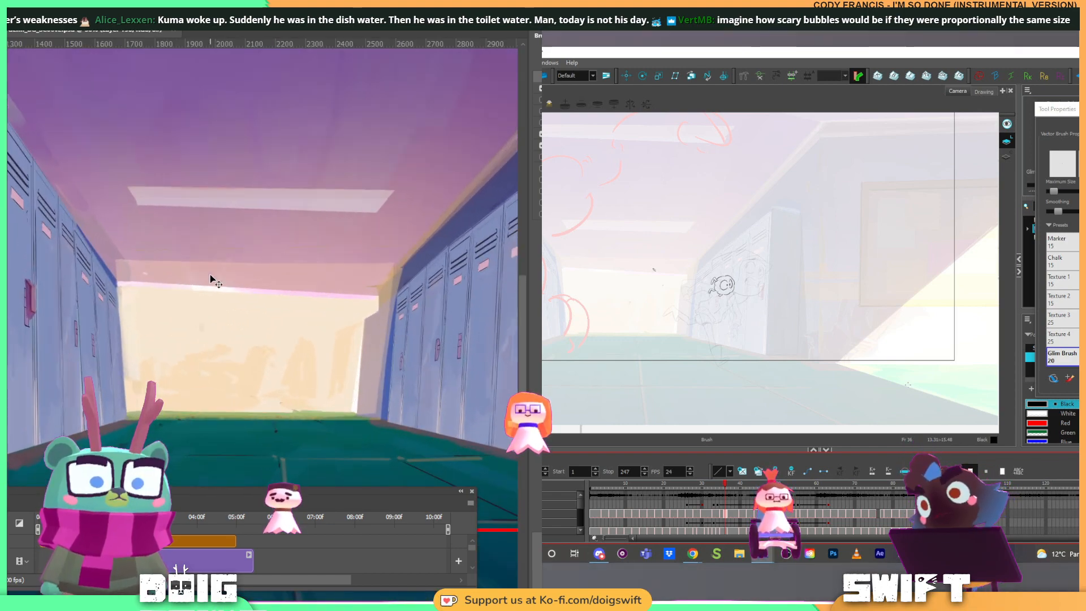
left_click(376, 341, "alt")
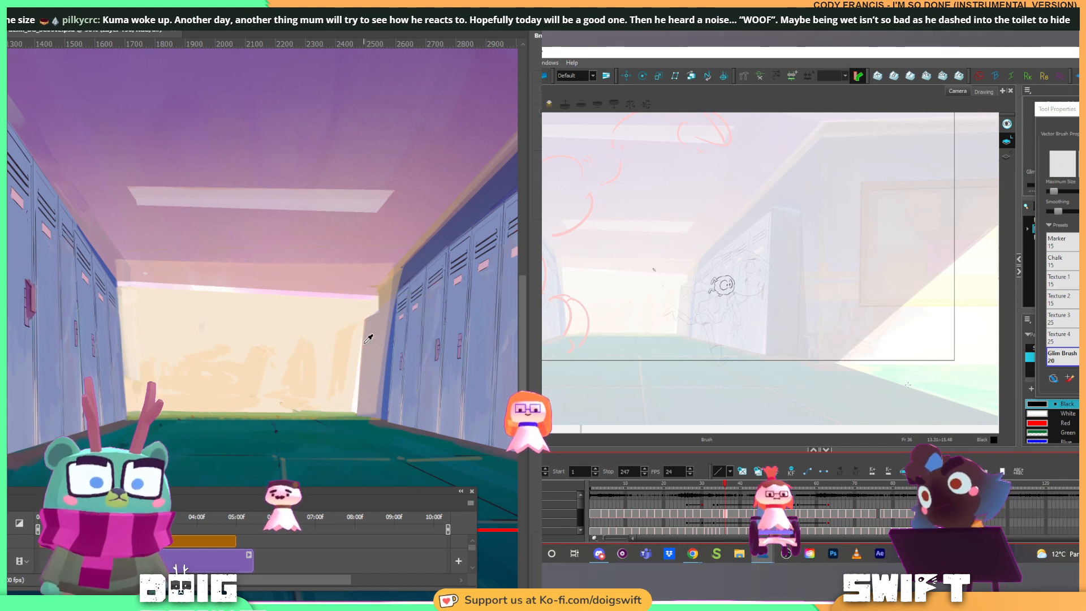
left_click(117, 289, "alt")
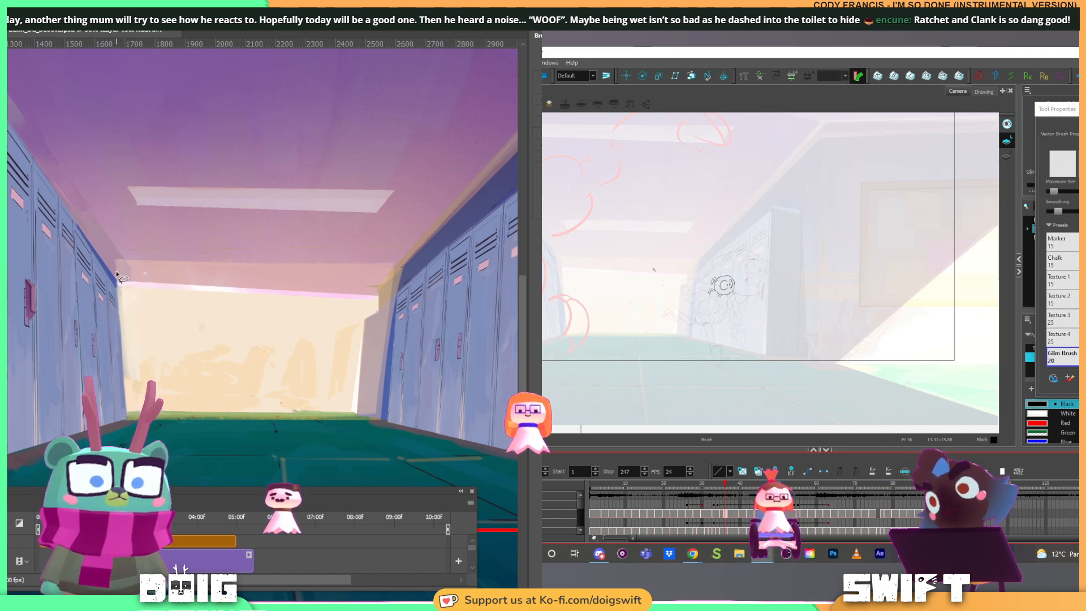
mouse_move(112, 264)
left_mouse_down()
mouse_move(203, 320)
mouse_move(134, 275)
left_mouse_up()
key("alt")
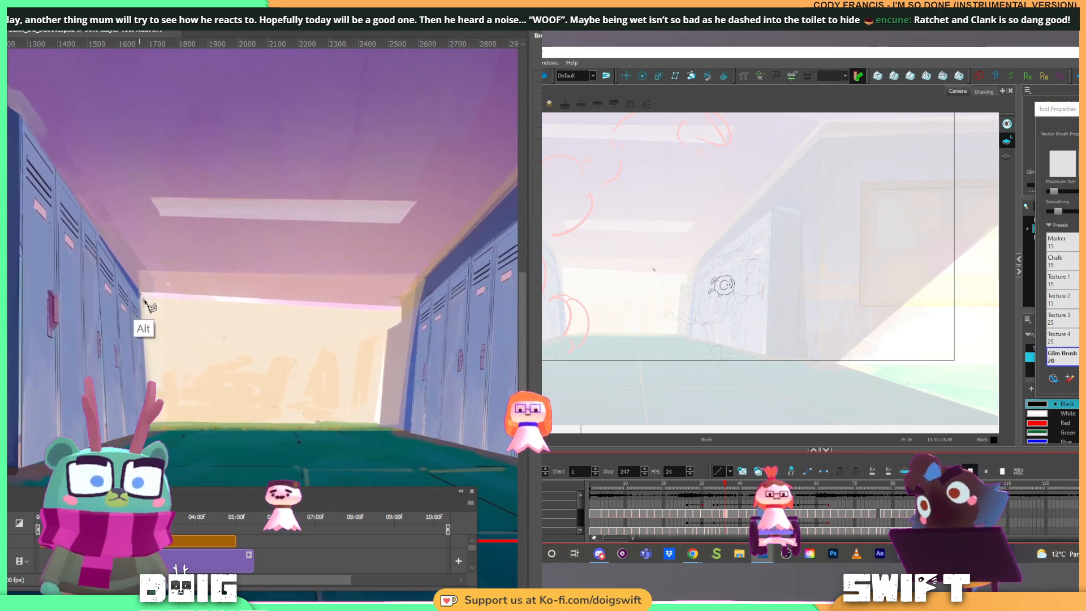
left_click(164, 317)
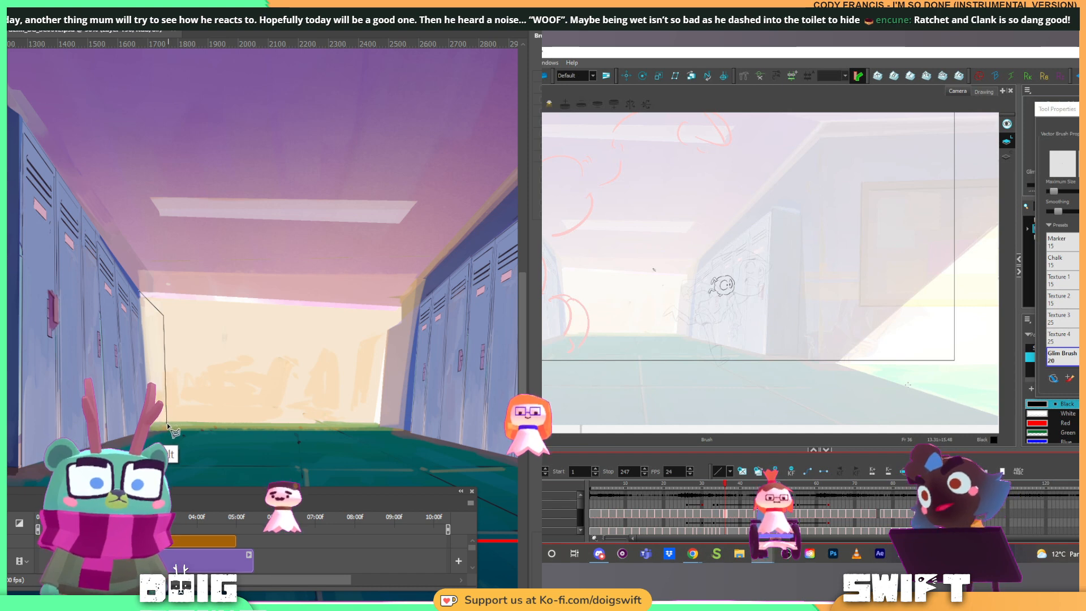
key("alt")
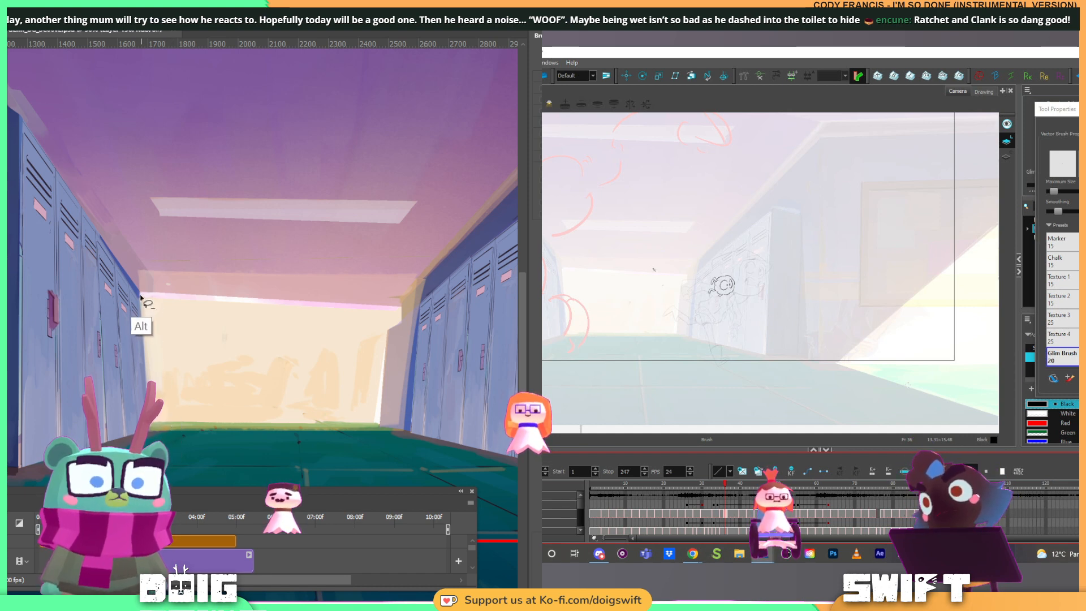
Step: Select a narrow sliver beside the left lockers with straight-edged lasso segments, paint it mauve sampled from the opposite wall edge, and deselect
key("alt")
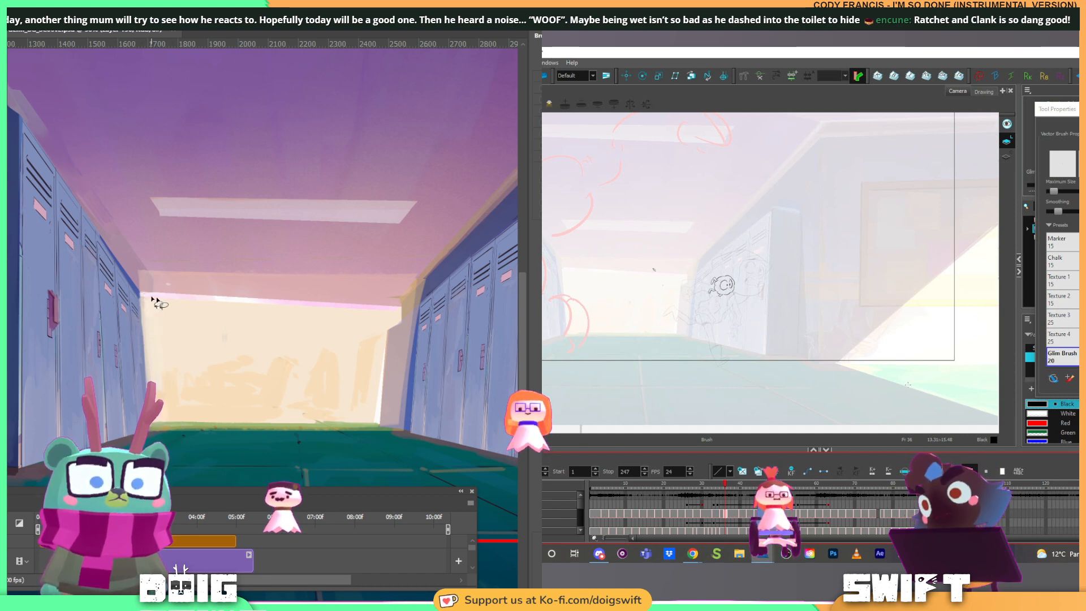
left_click(136, 289)
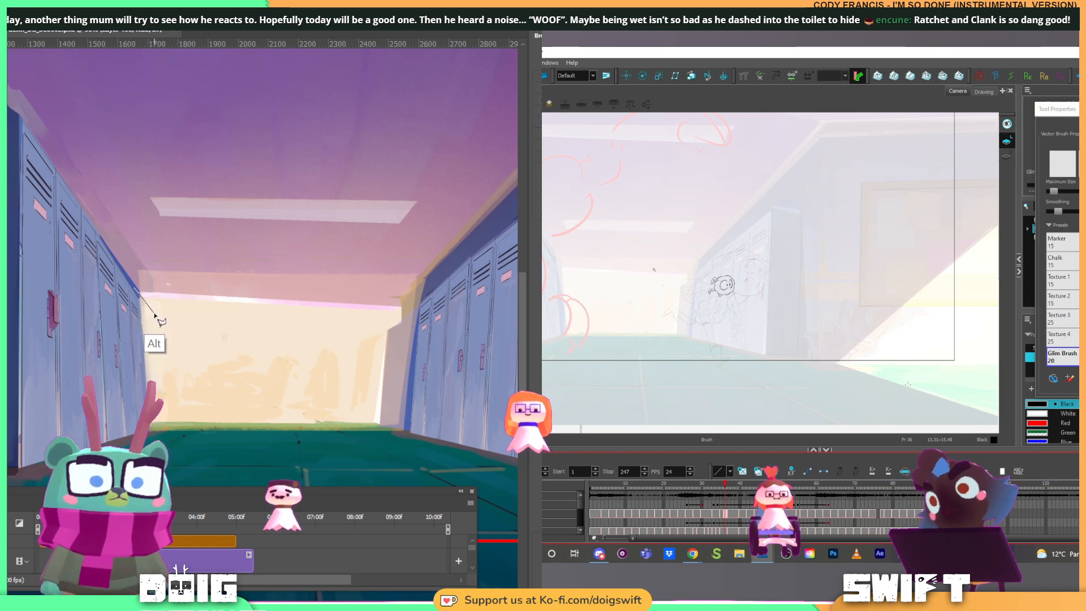
left_click(154, 314)
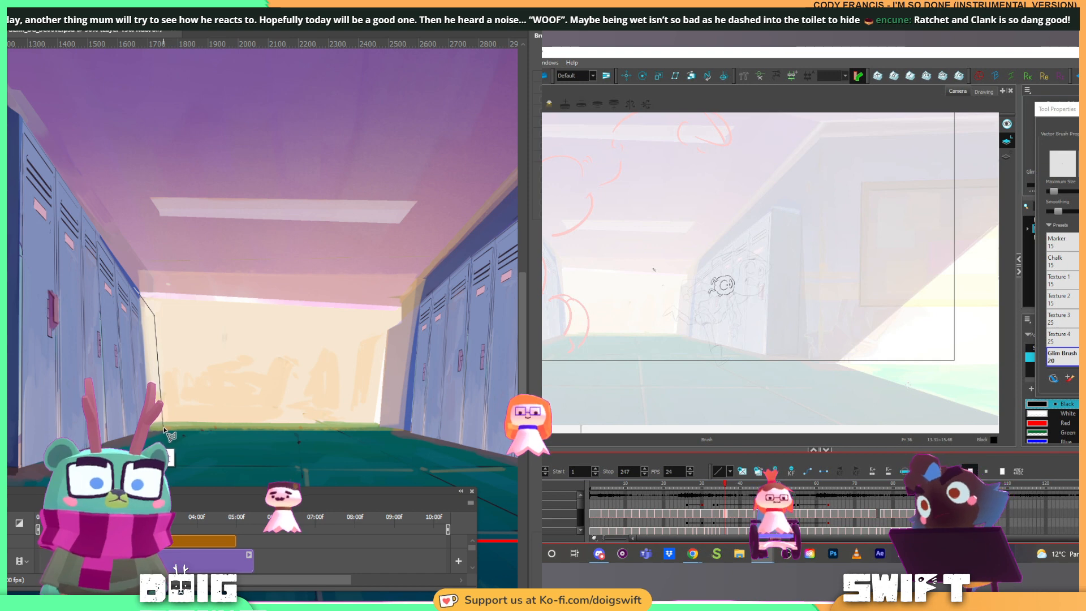
left_click(158, 427)
key("alt")
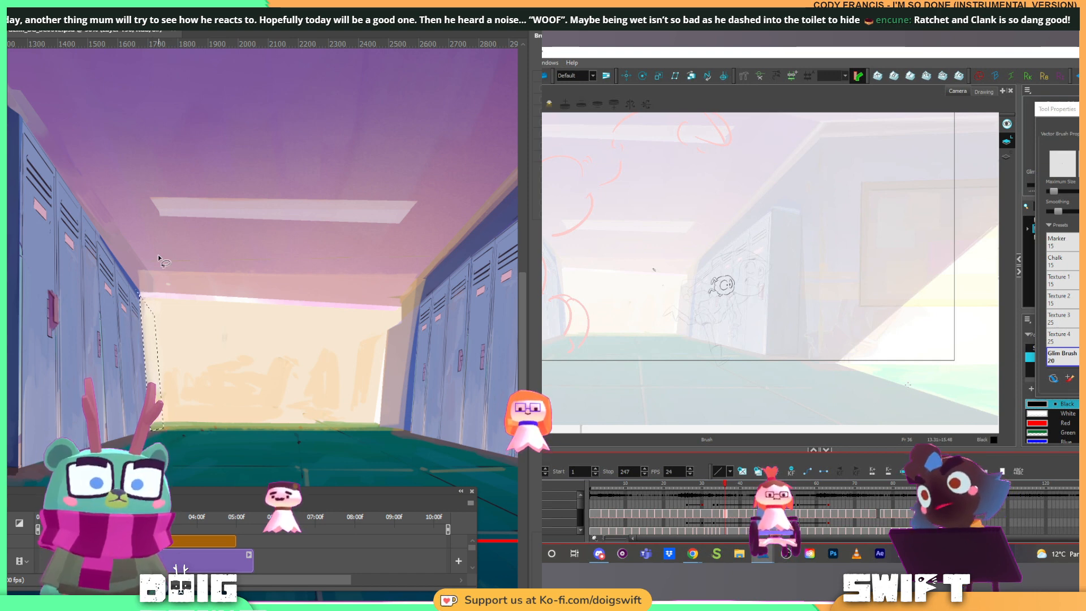
key("i")
left_click(390, 372)
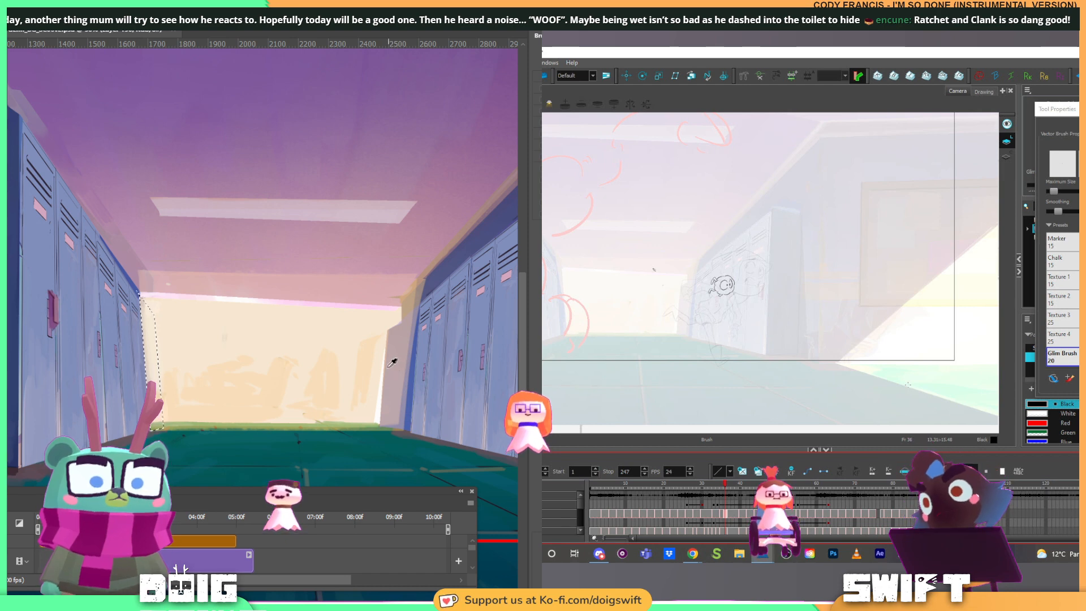
key("b")
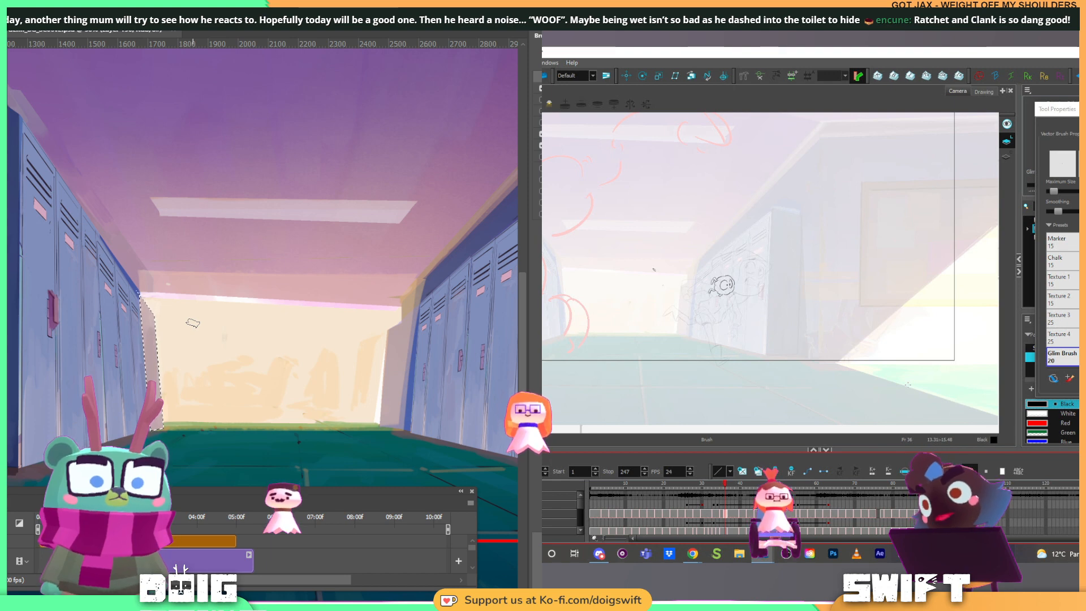
key("ctrl+d")
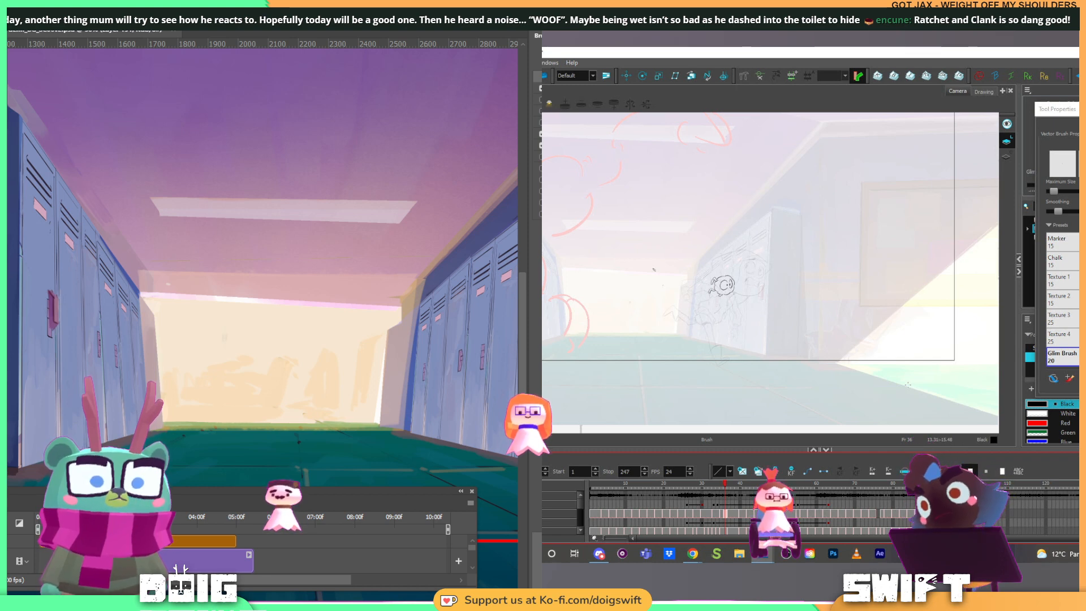
Step: Refine the edge between the mauve strip beside the left lockers and the cream far wall with sampled colours
left_click(163, 324, "alt")
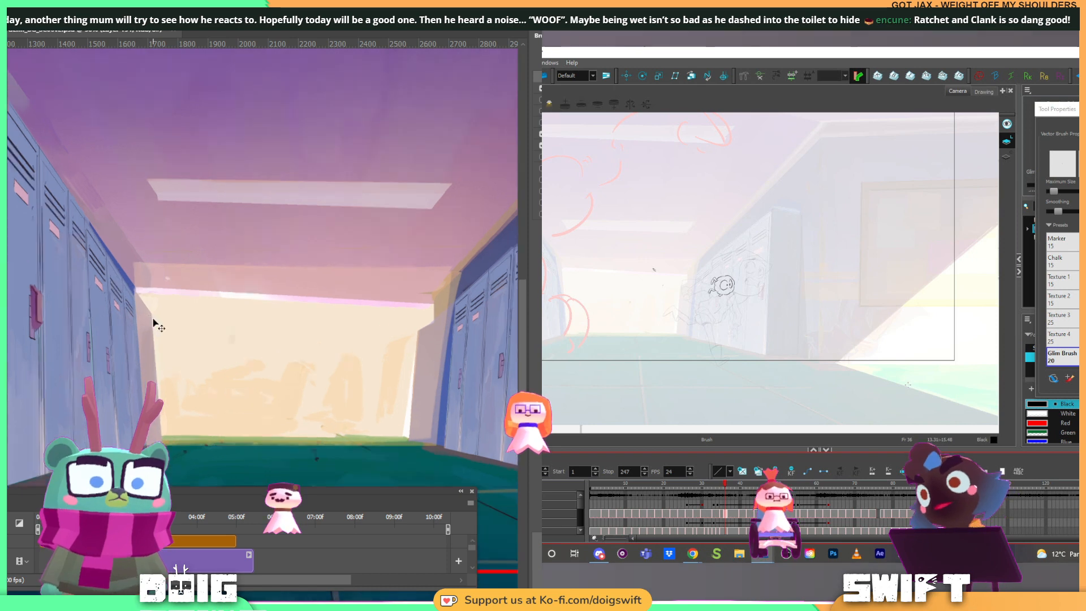
scroll(151, 318, "up", 1)
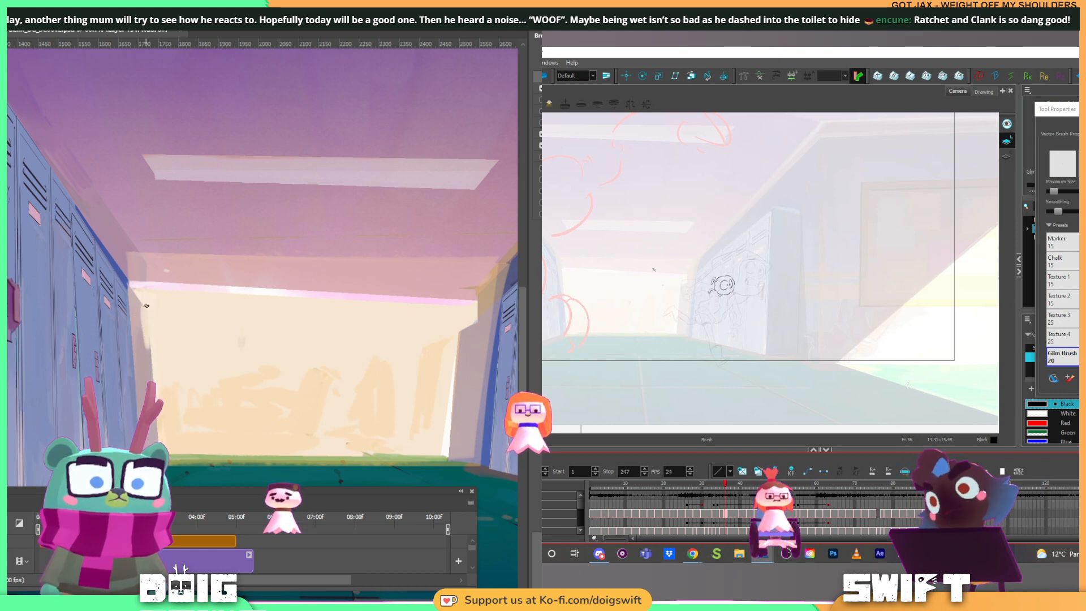
key("alt")
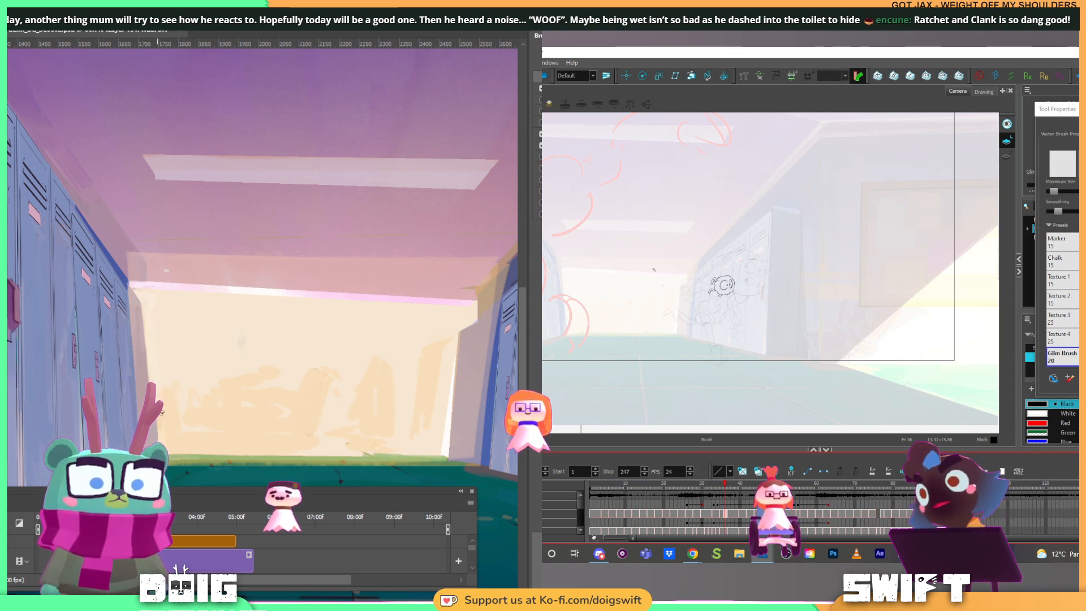
left_click_drag(251, 358, 241, 333)
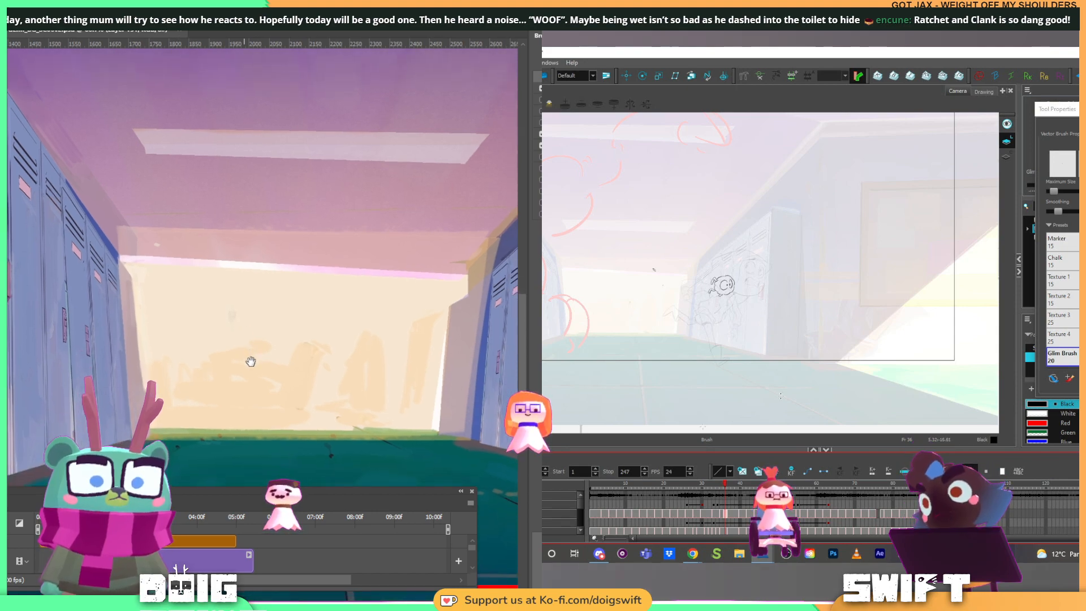
Step: In Harmony, play back the creature animation from about frame 13 and again from frame 1, and go to frame 30
left_click_drag(700, 487, 637, 491)
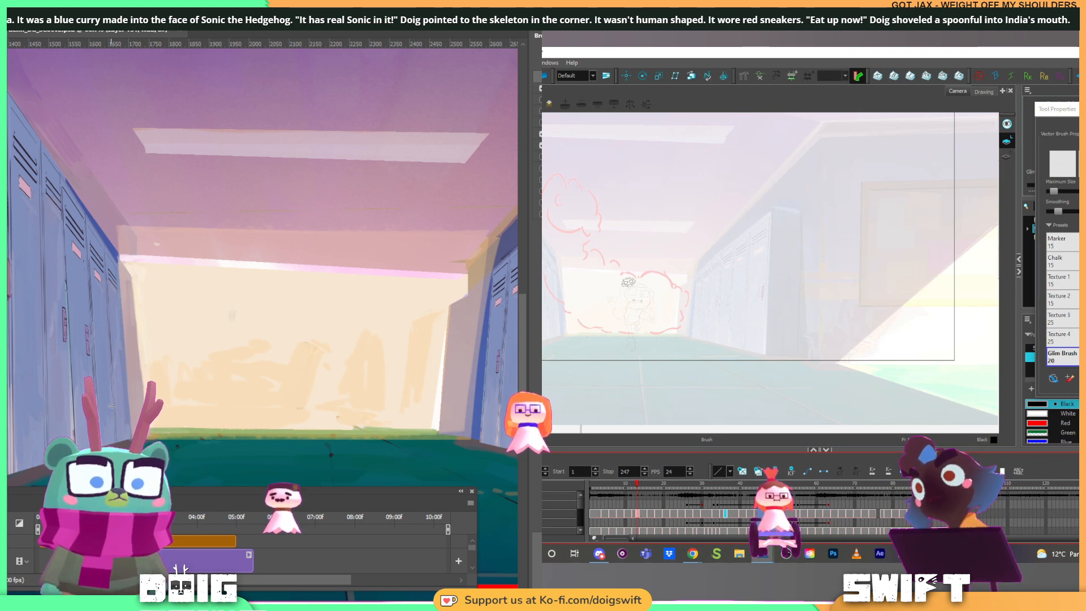
key("shift+Return")
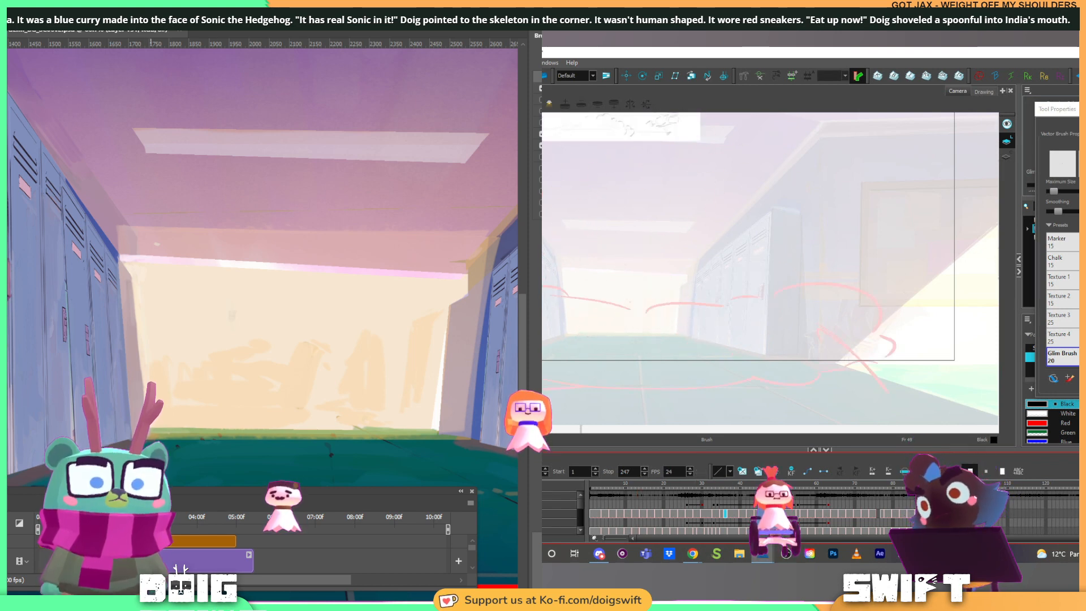
left_click(591, 487)
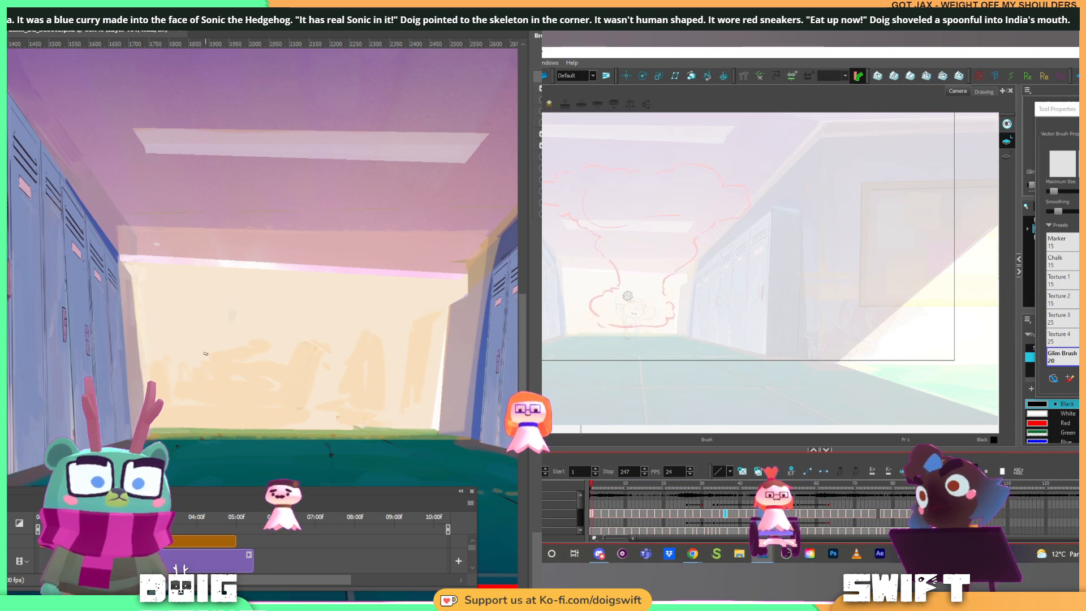
key("shift+Return")
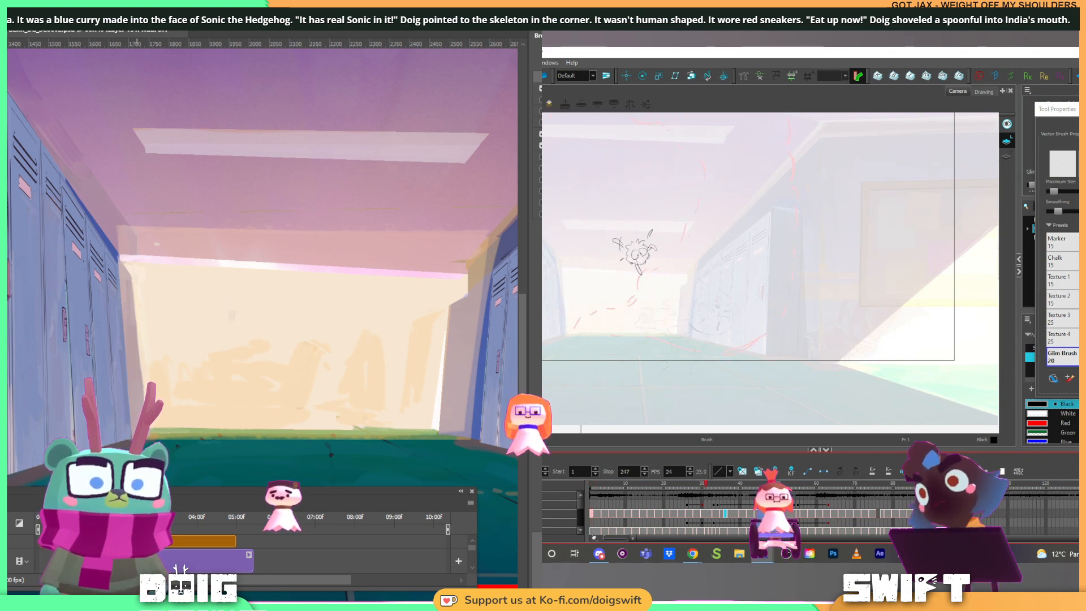
key("shift+Return")
left_click(703, 486)
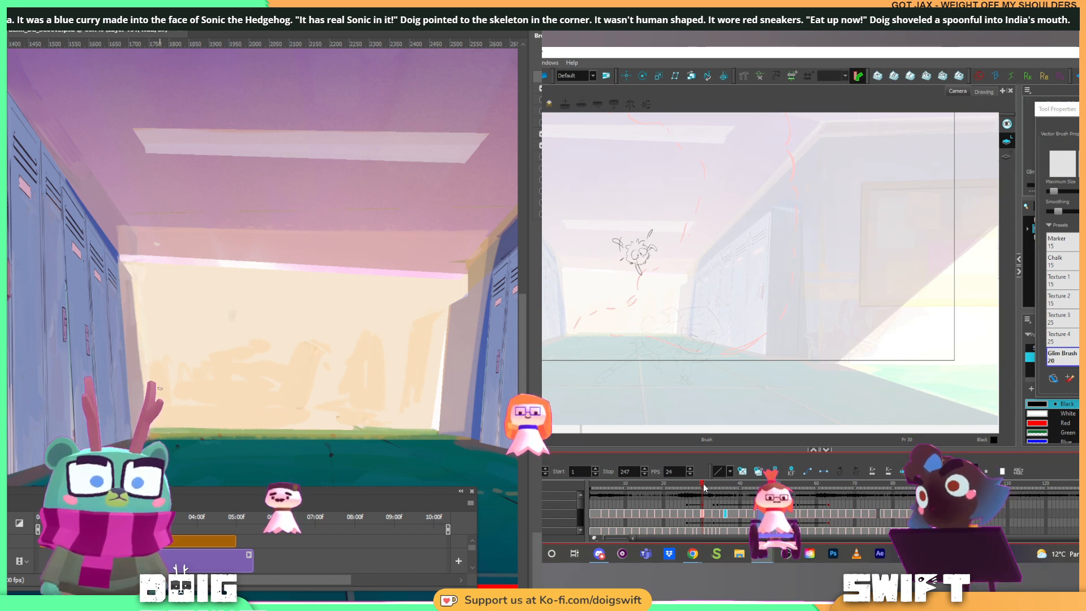
Step: Examine the whole hallway painting at reduced magnification, from the left doors to the sunlit wall beyond the right lockers
key("ctrl+minus")
key("ctrl+minus")
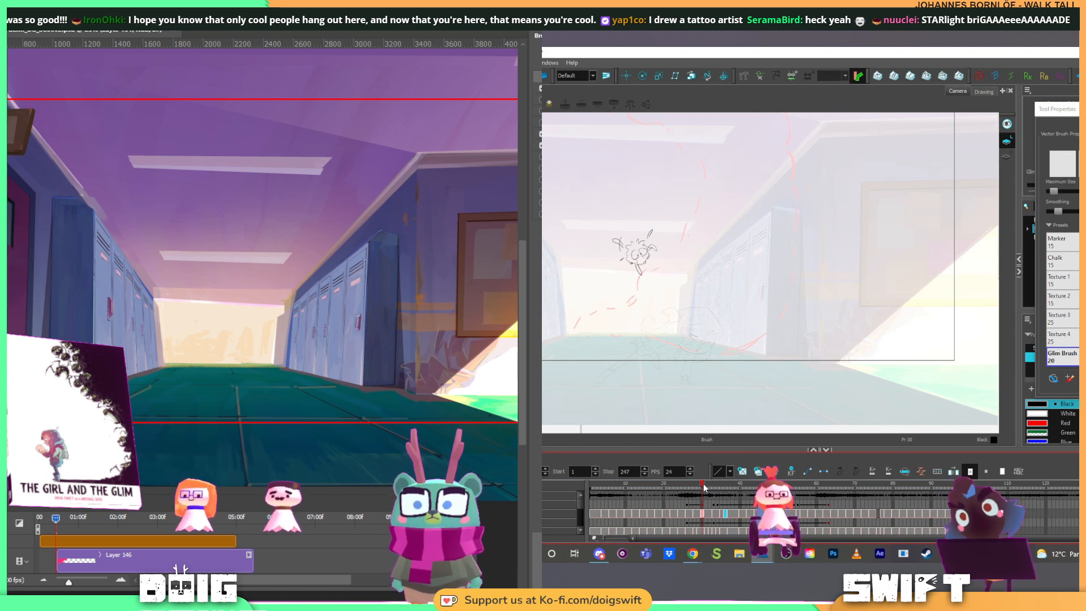
left_click_drag(261, 292, 255, 318)
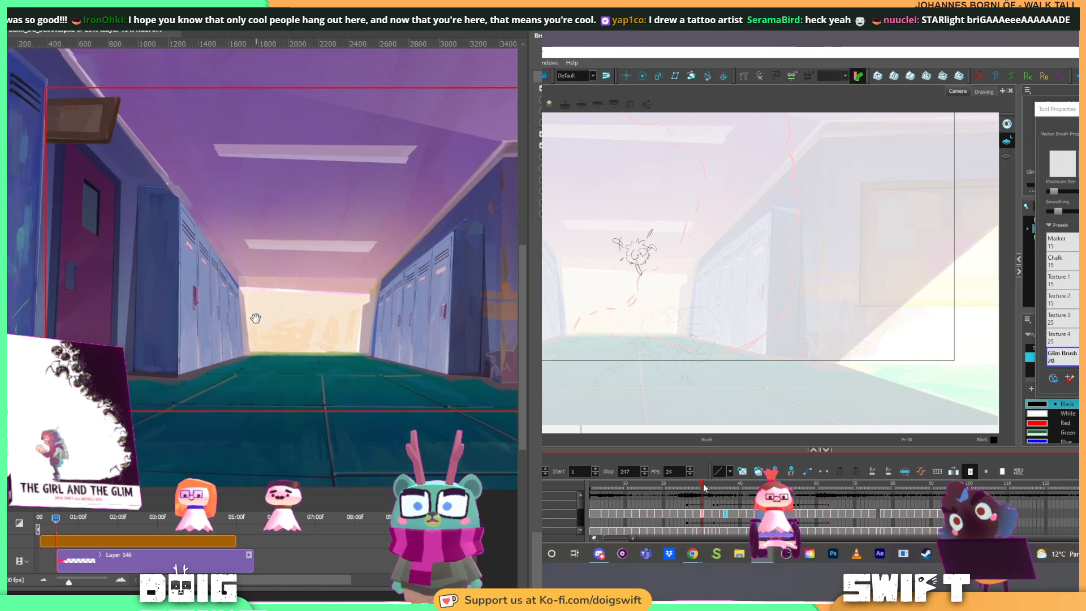
scroll(249, 301, "down", 1)
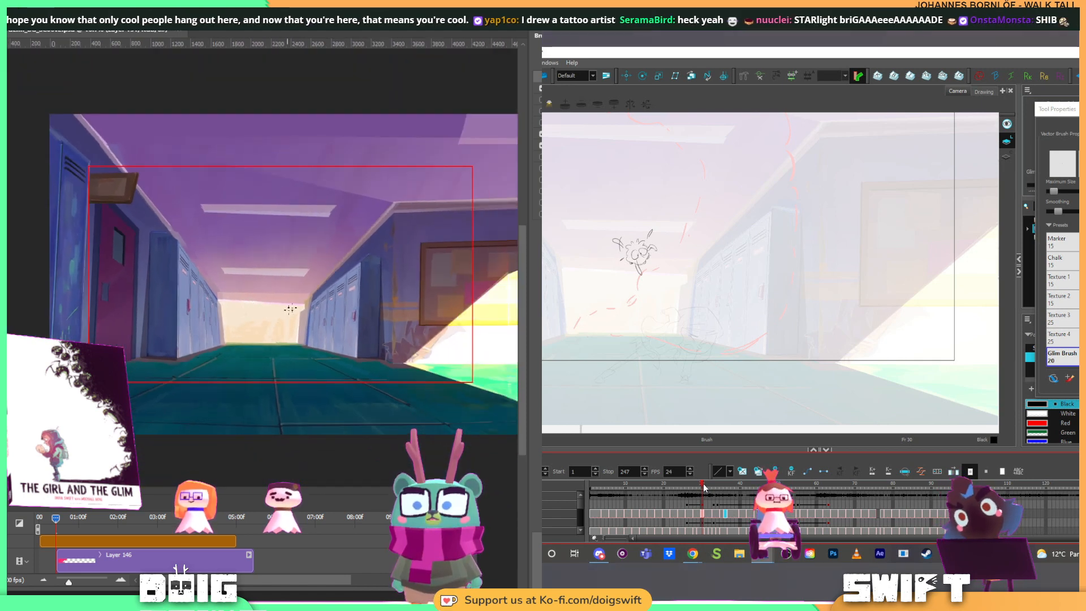
left_click_drag(332, 323, 335, 319)
scroll(335, 319, "up", 5)
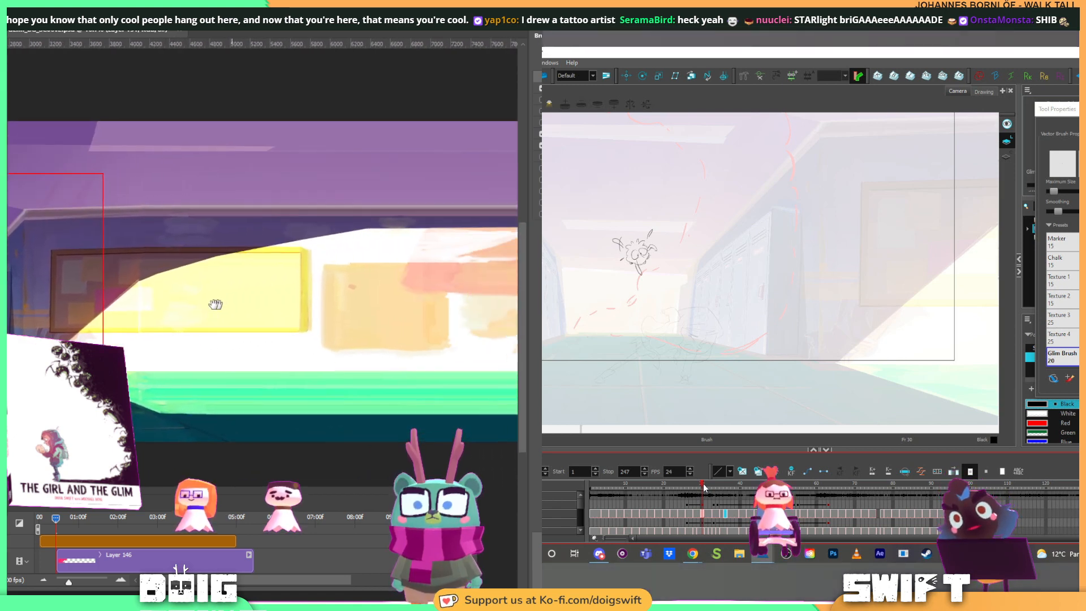
left_click_drag(248, 285, 358, 288)
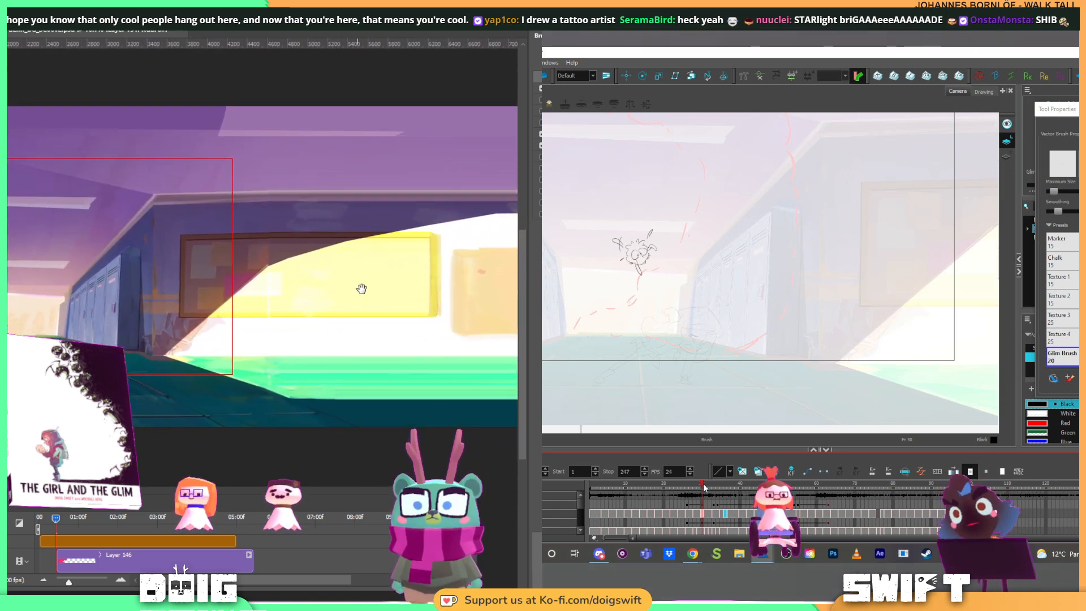
left_click_drag(223, 287, 347, 293)
left_click_drag(169, 279, 334, 279)
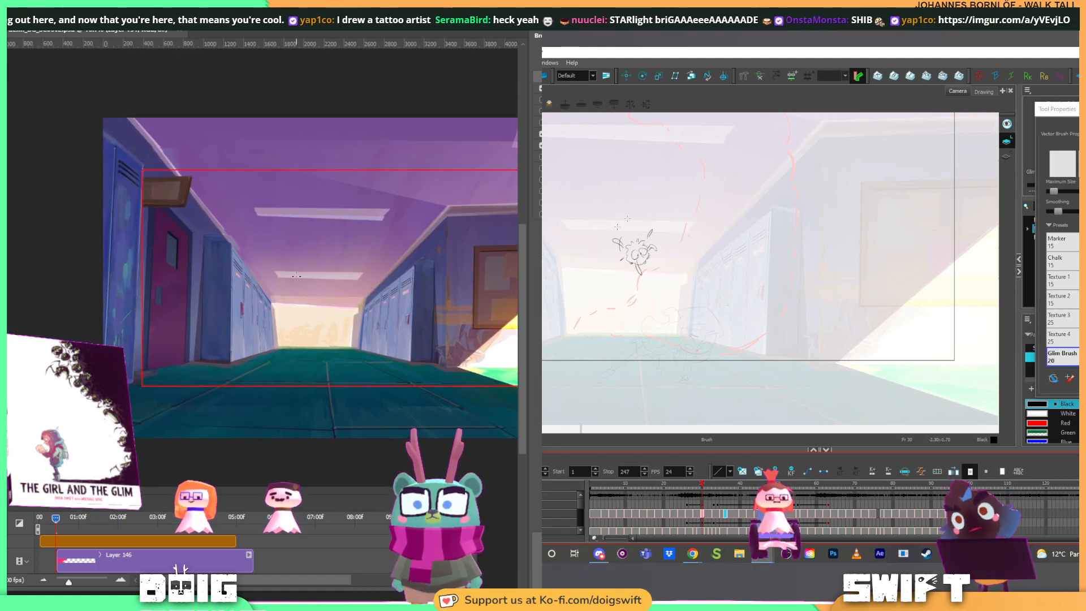
Step: In Harmony, view the small creature drawing closer and scrub the animation back to frame 24
scroll(612, 245, "up", 2)
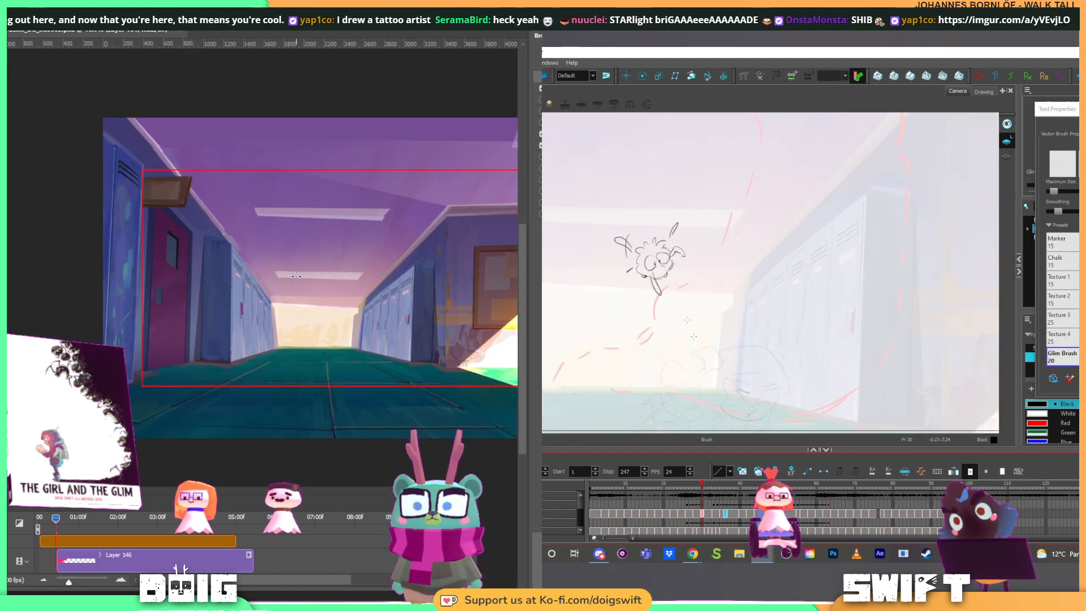
mouse_move(707, 486)
left_mouse_down()
mouse_move(668, 490)
mouse_move(678, 490)
left_mouse_up()
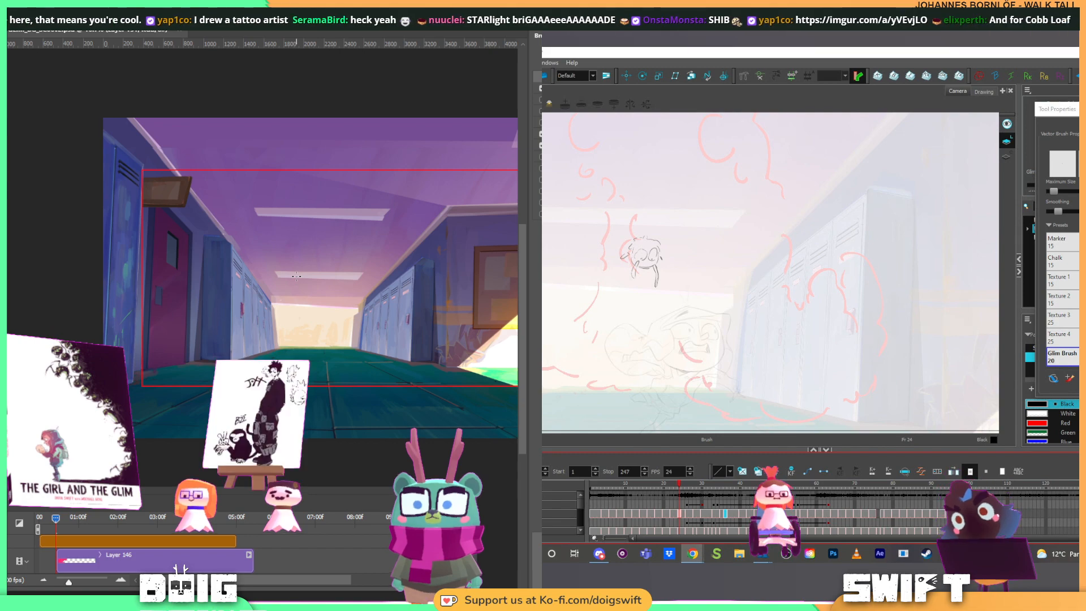
Step: Switch to the browser, examine the Imgur character drawings from head to feet and enlarged, and return to Harmony
left_click_drag(1075, 50, 921, 50)
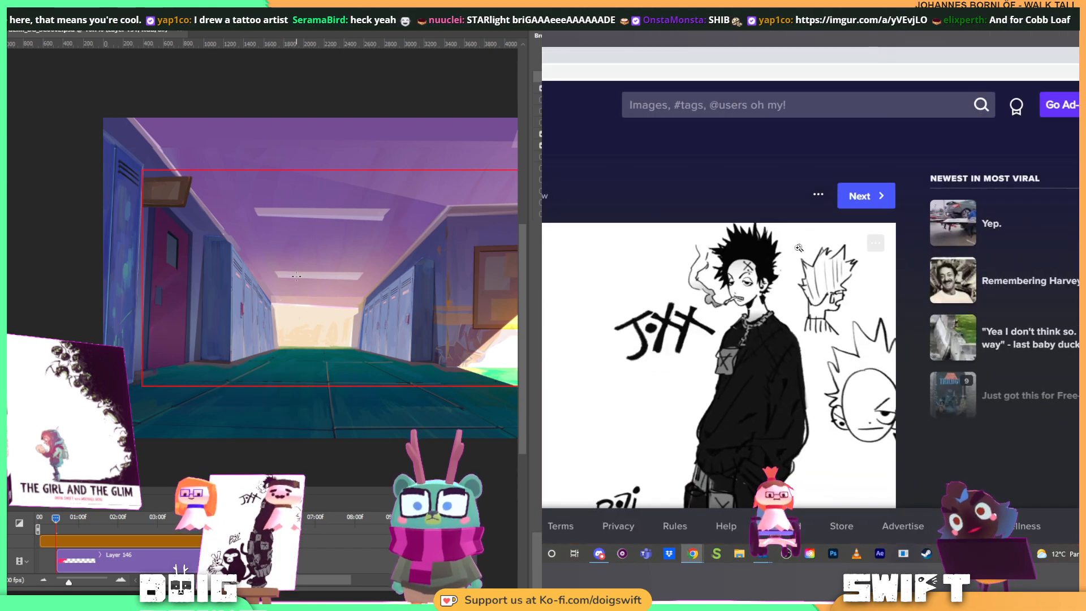
scroll(859, 240, "down", 3)
scroll(860, 240, "down", 2)
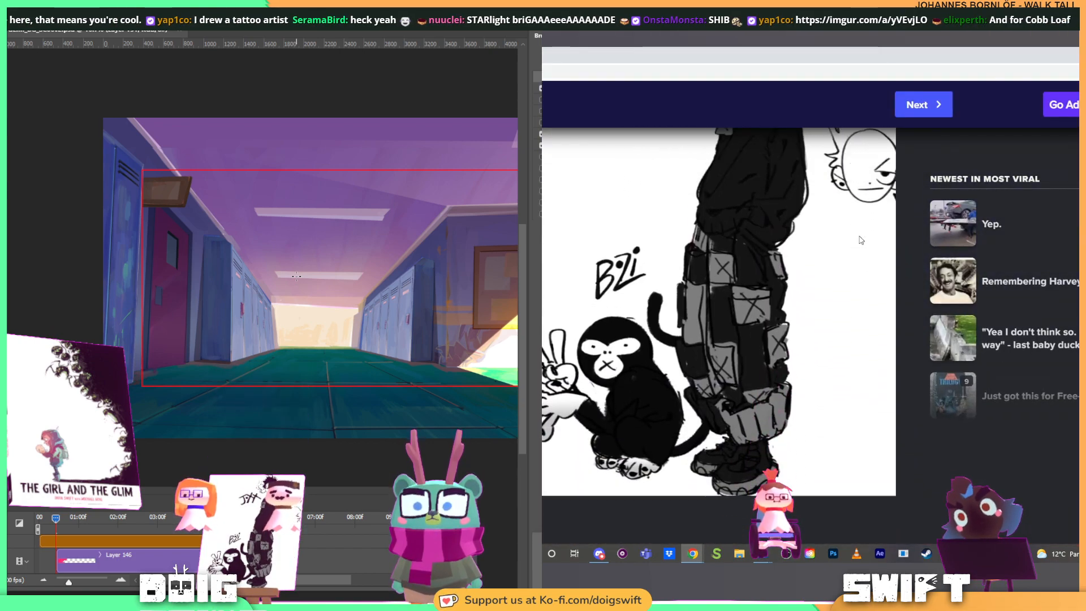
scroll(859, 238, "up", 4)
scroll(860, 238, "up", 2)
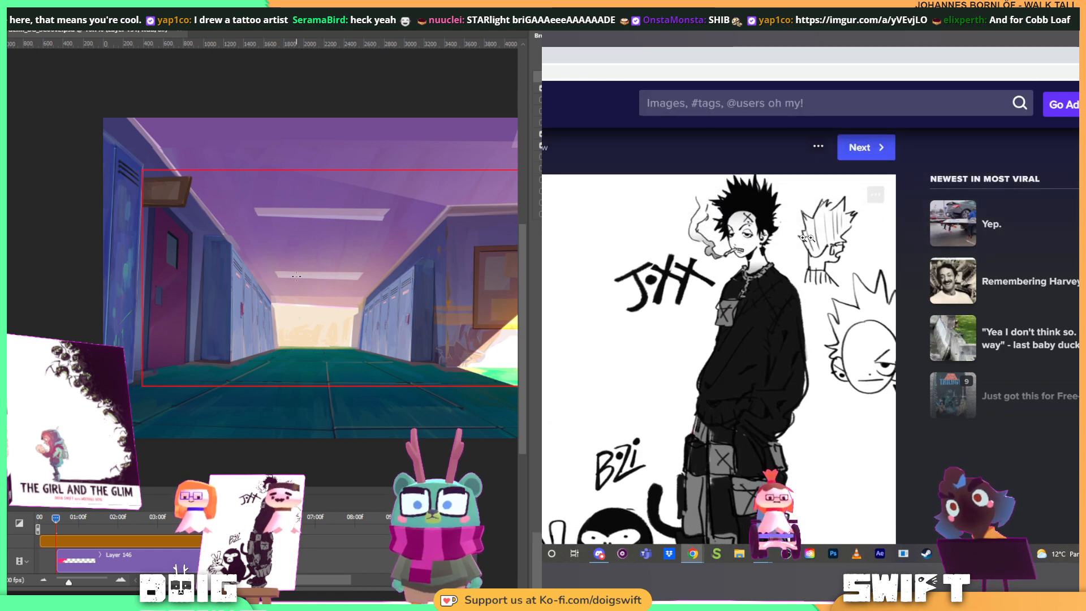
left_click(747, 236)
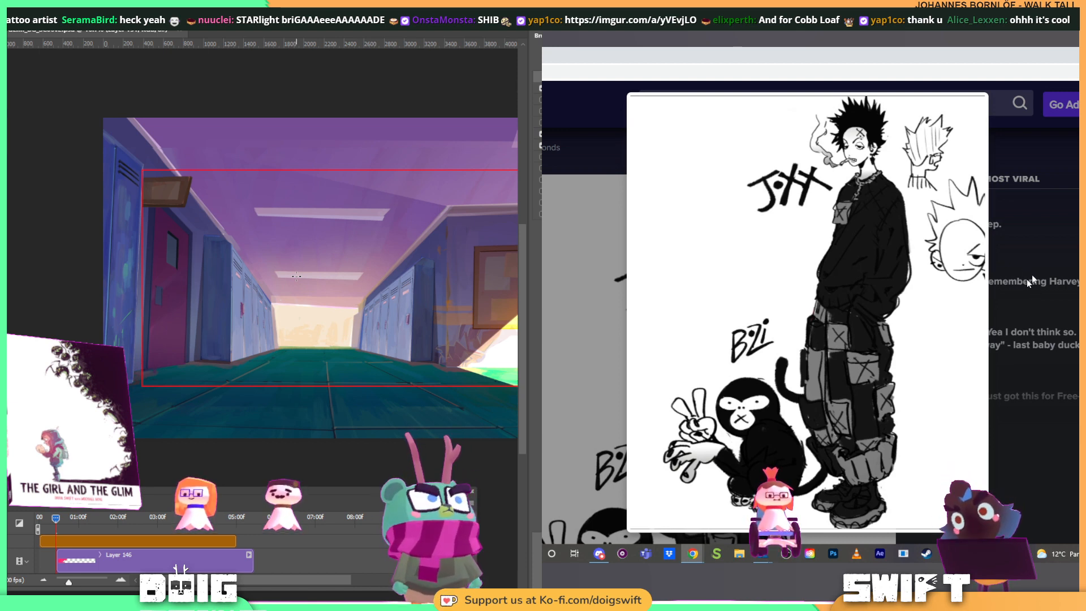
left_click(1075, 222)
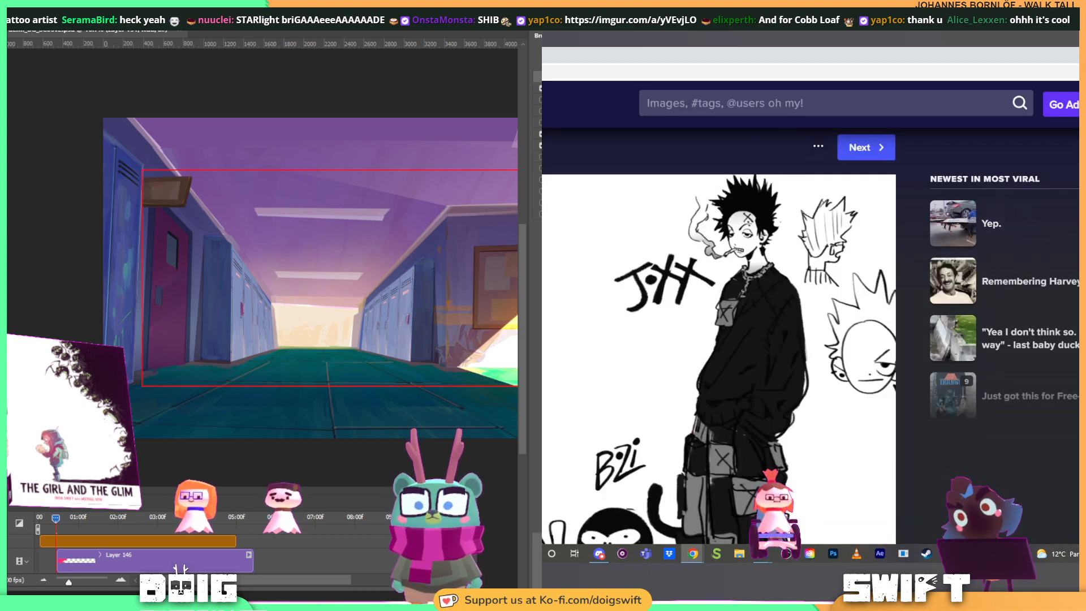
key("alt+Tab")
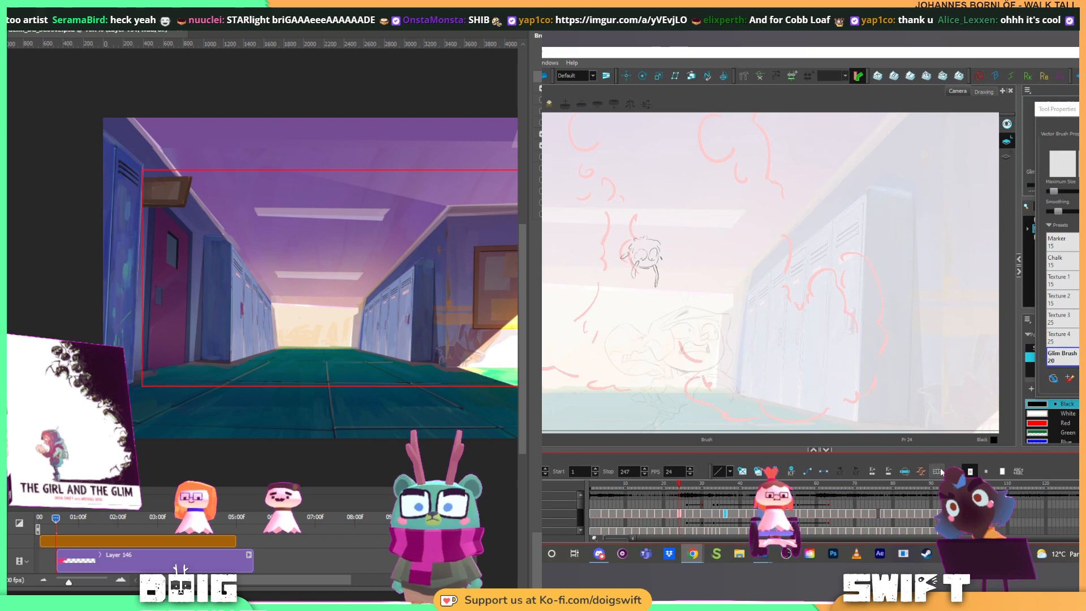
Step: Go to frame 97 at the end of the creature animation and open the playback stop frame setting
left_click(961, 484)
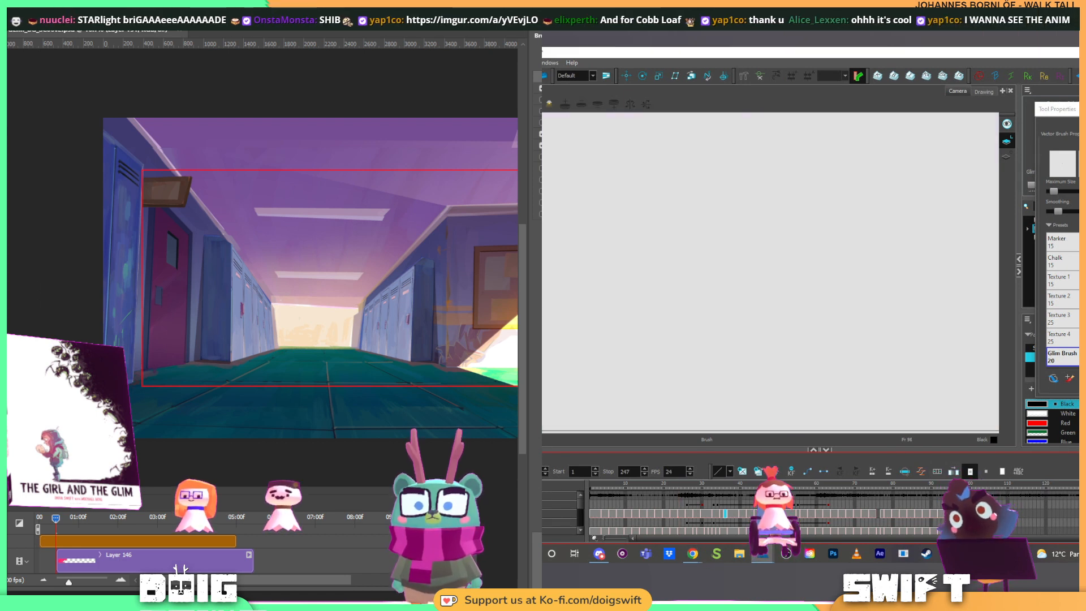
key("comma")
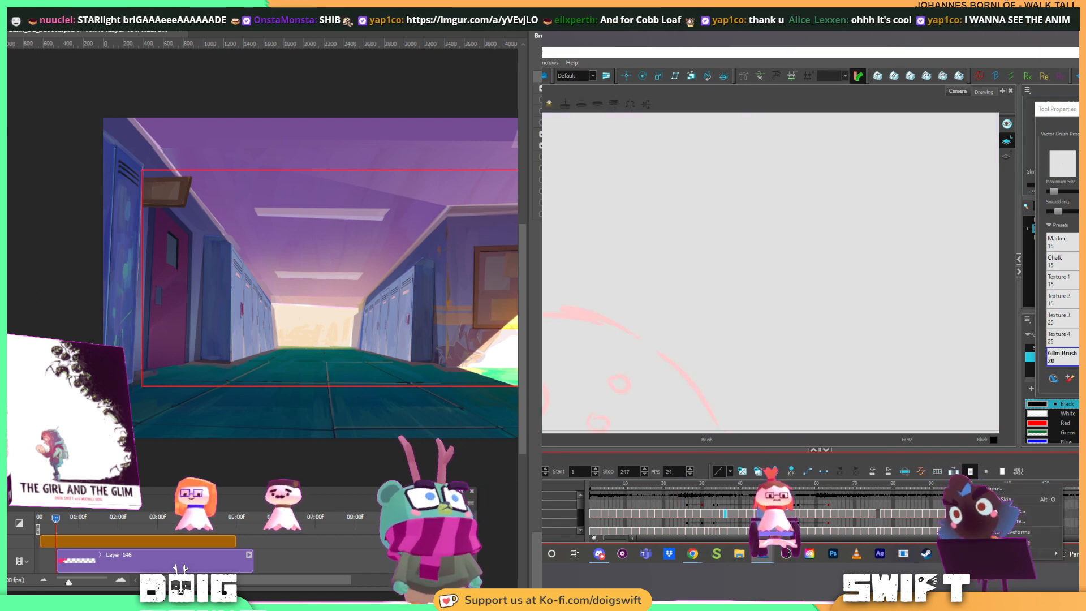
left_click(629, 471)
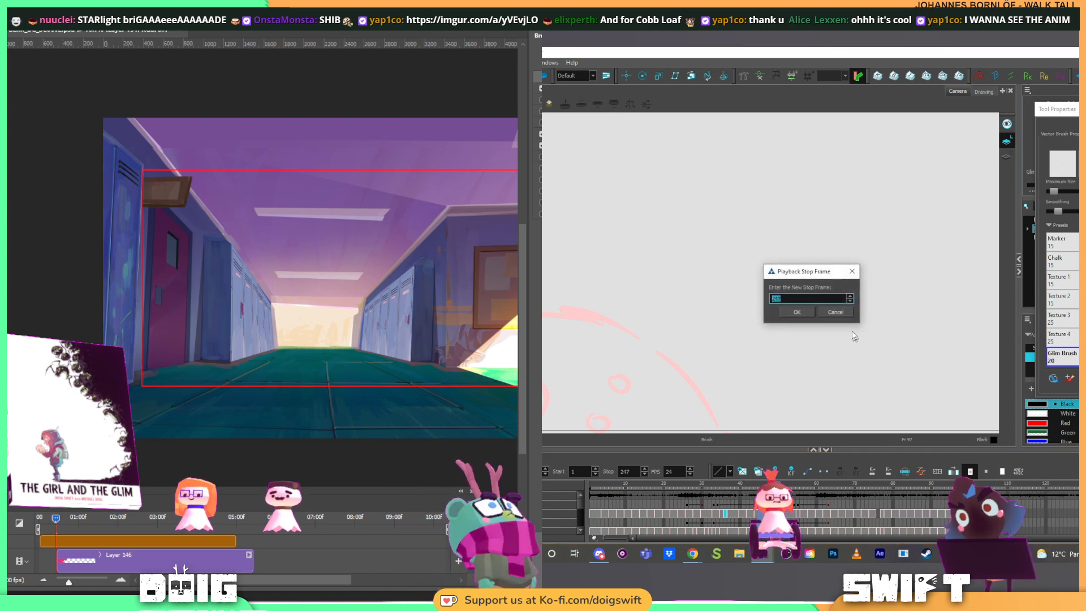
Step: Set the playback stop frame to 97 and go to frame 36 in the timeline
type("98")
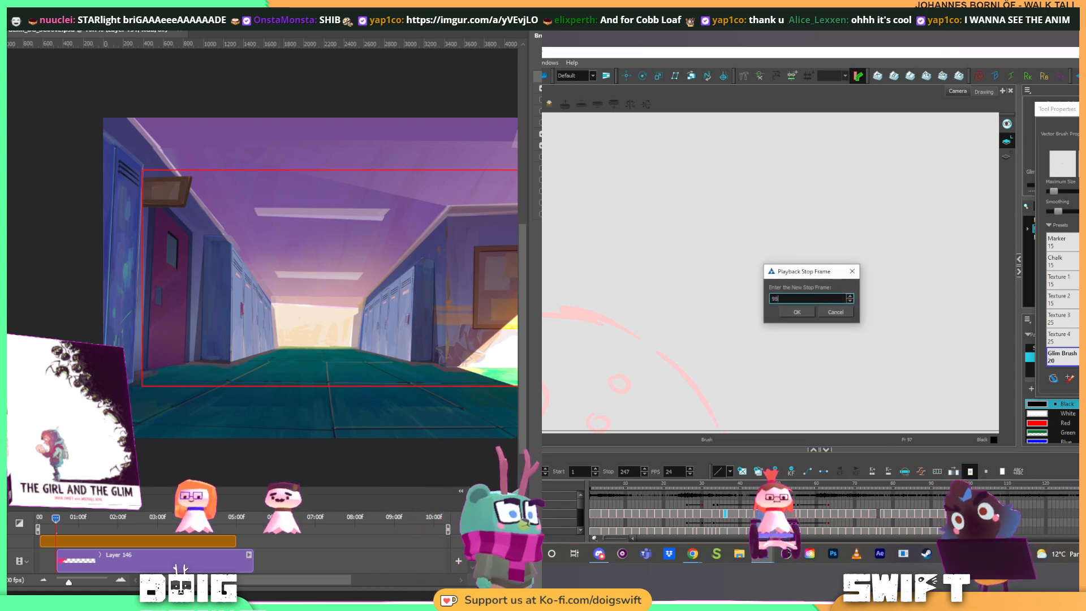
key("Return")
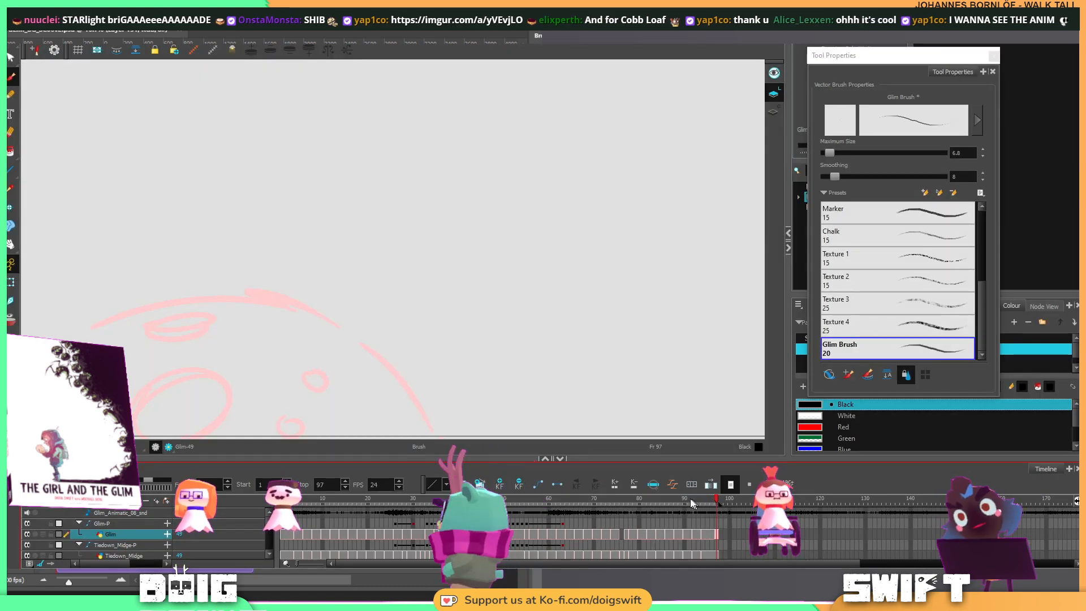
left_click(443, 518)
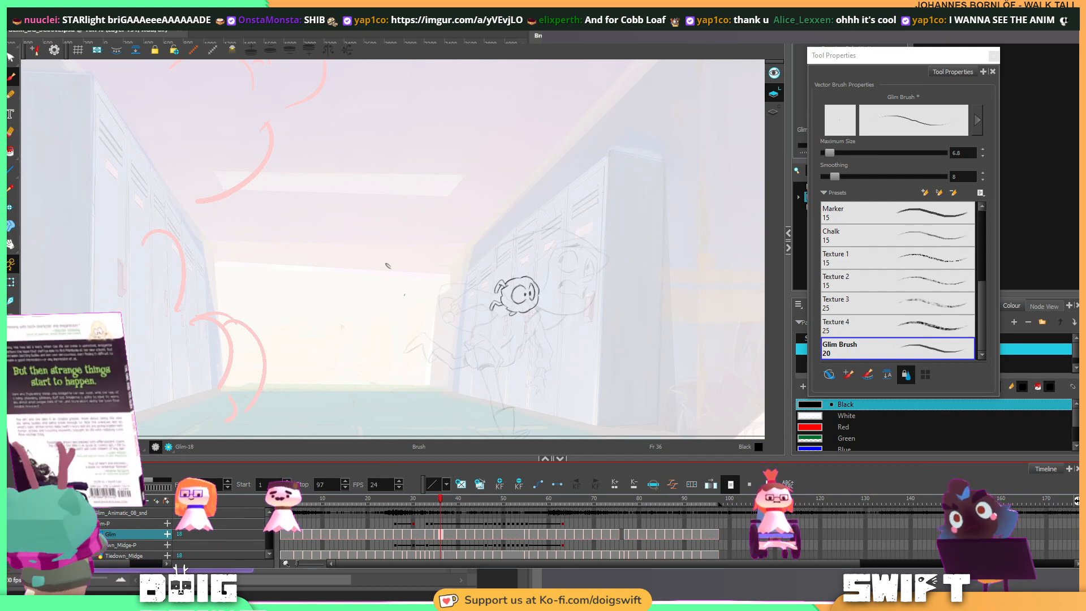
Step: Set the Tiedown_Midge layer's opacity to 100 in its advanced layer properties
double_click(122, 555)
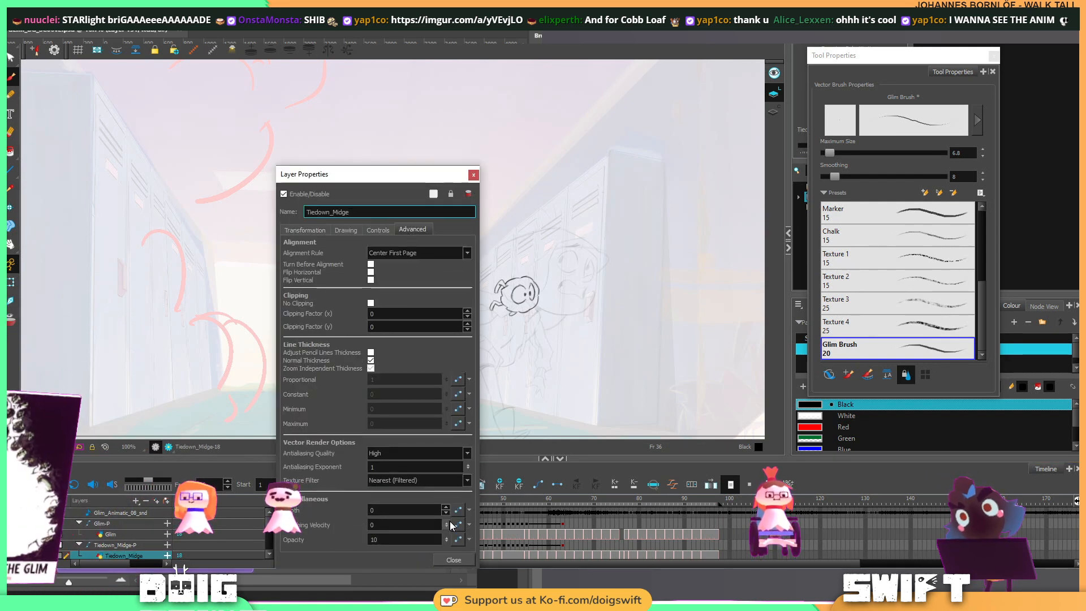
left_click(418, 540)
type("0")
key("Return")
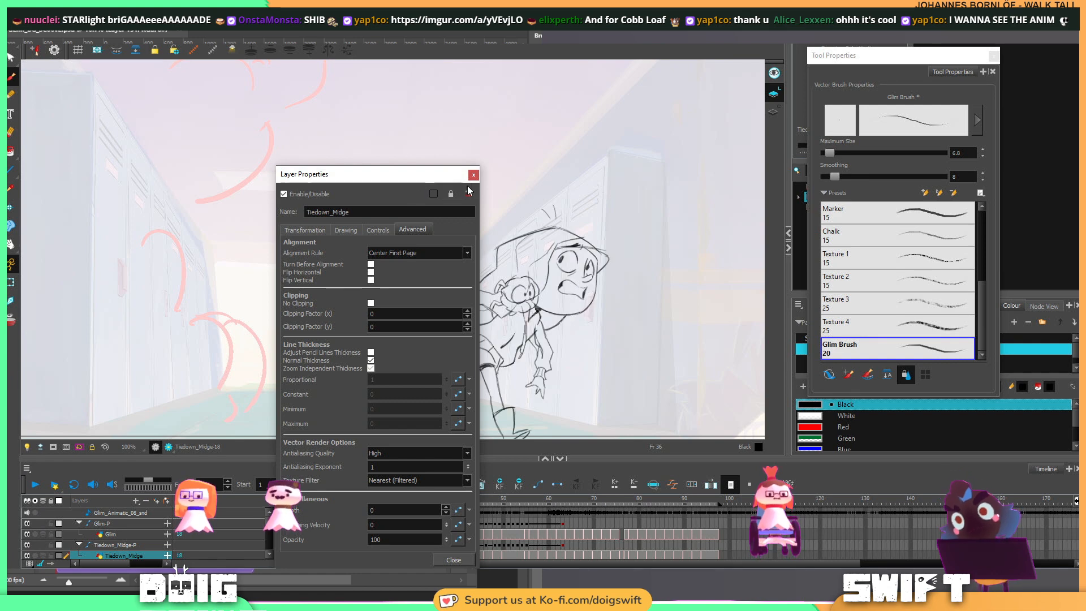
left_click(474, 176)
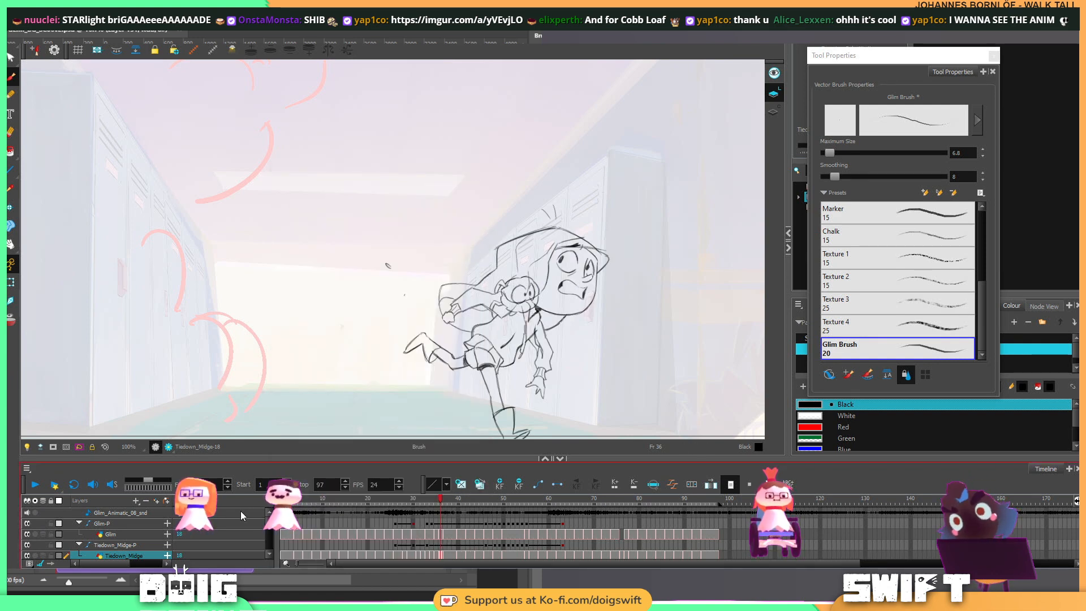
Step: Mask the canvas outside the camera frame and play the animation from the first frame
key("shift+comma")
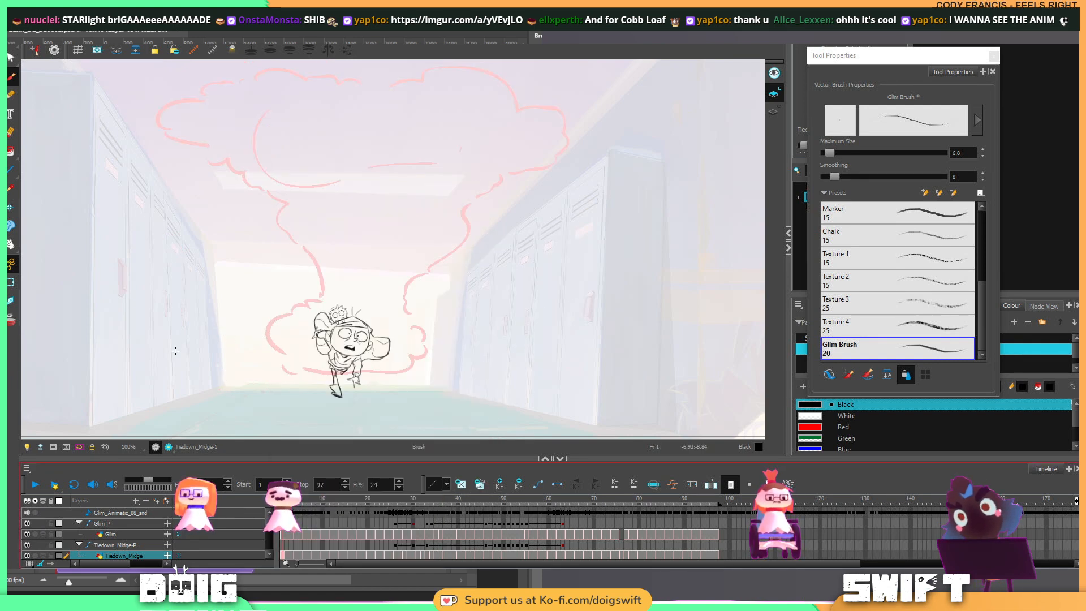
scroll(187, 343, "down", 1)
scroll(204, 354, "down", 2)
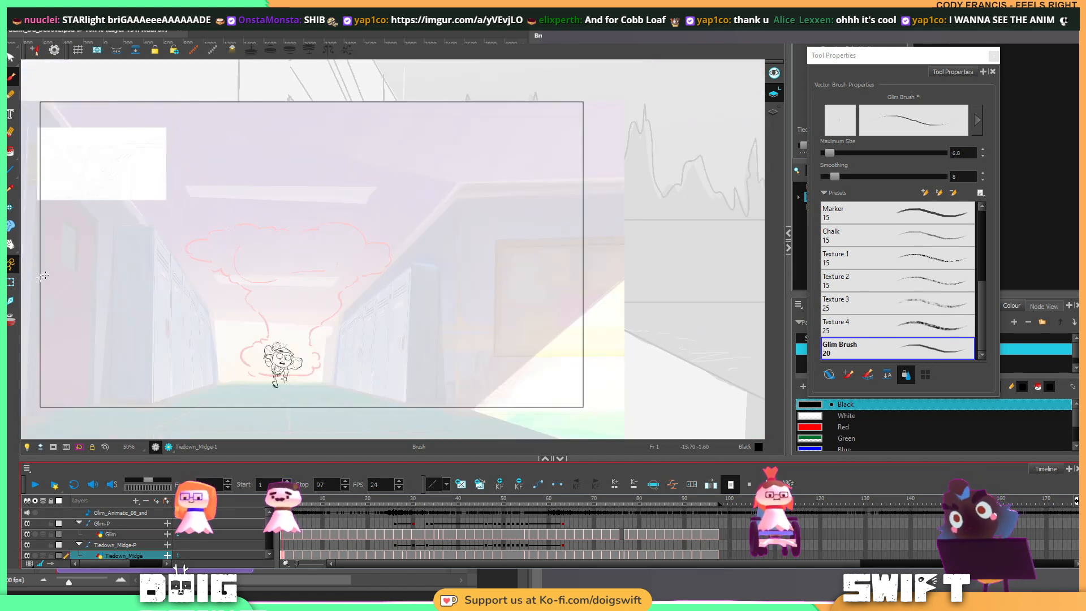
left_click(10, 246)
left_click_drag(134, 242, 221, 248)
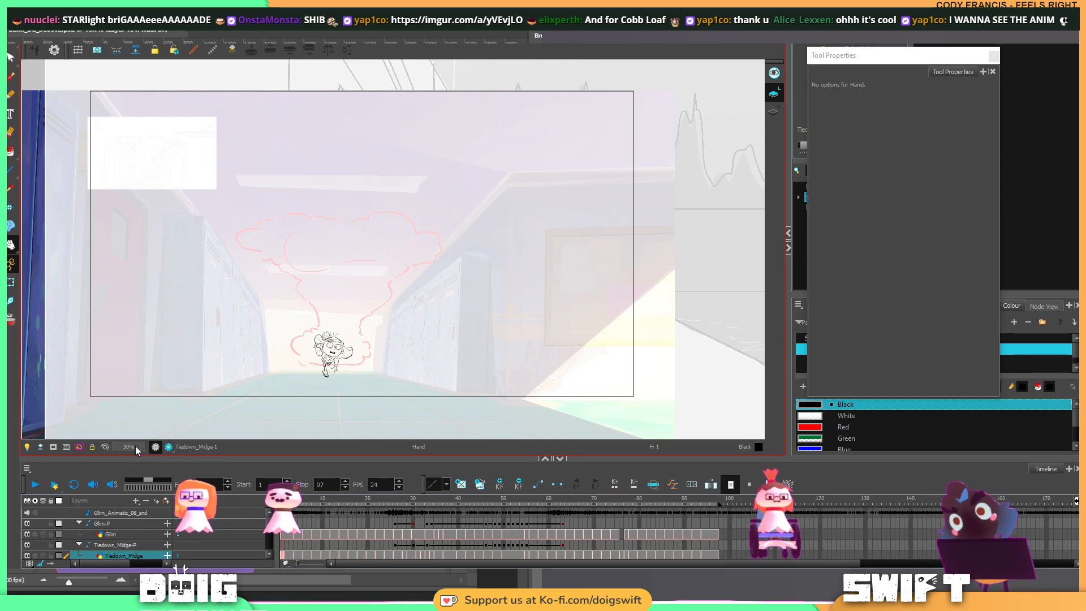
left_click(129, 473)
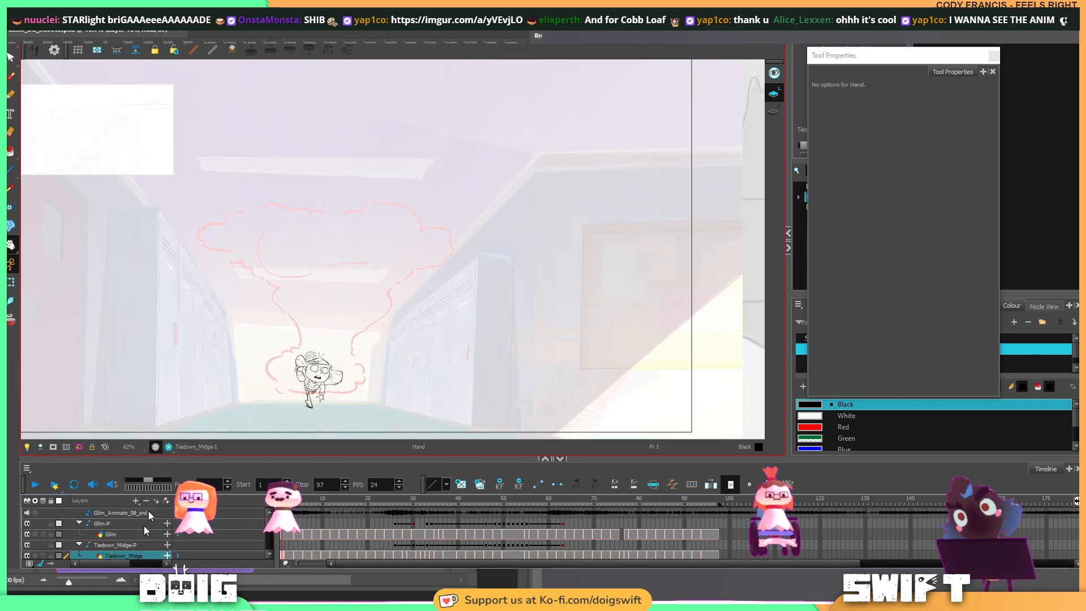
left_click_drag(323, 296, 368, 300)
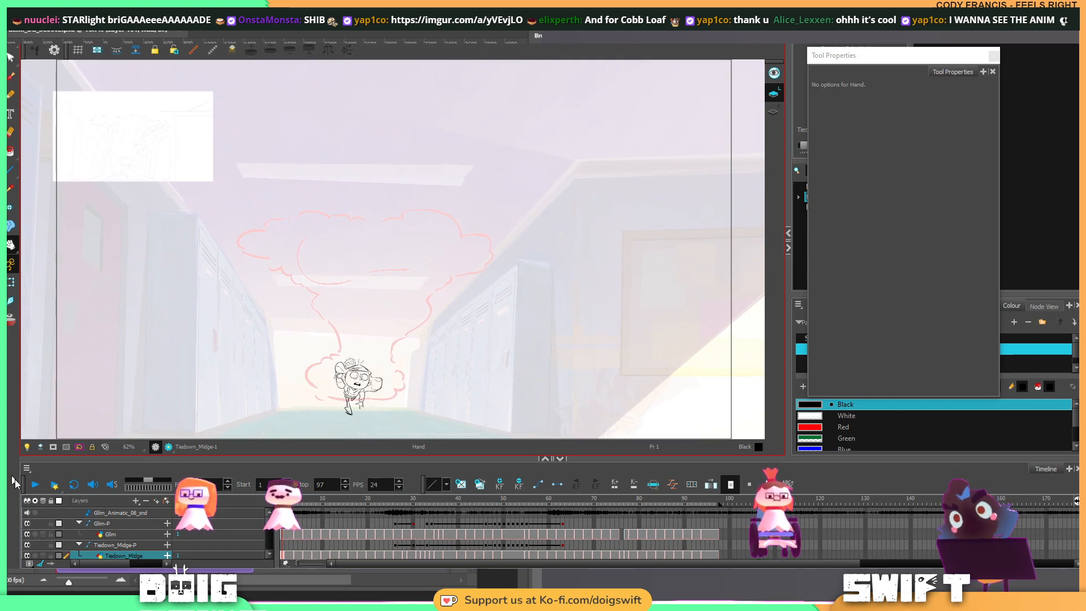
left_click(53, 448)
left_click(36, 484)
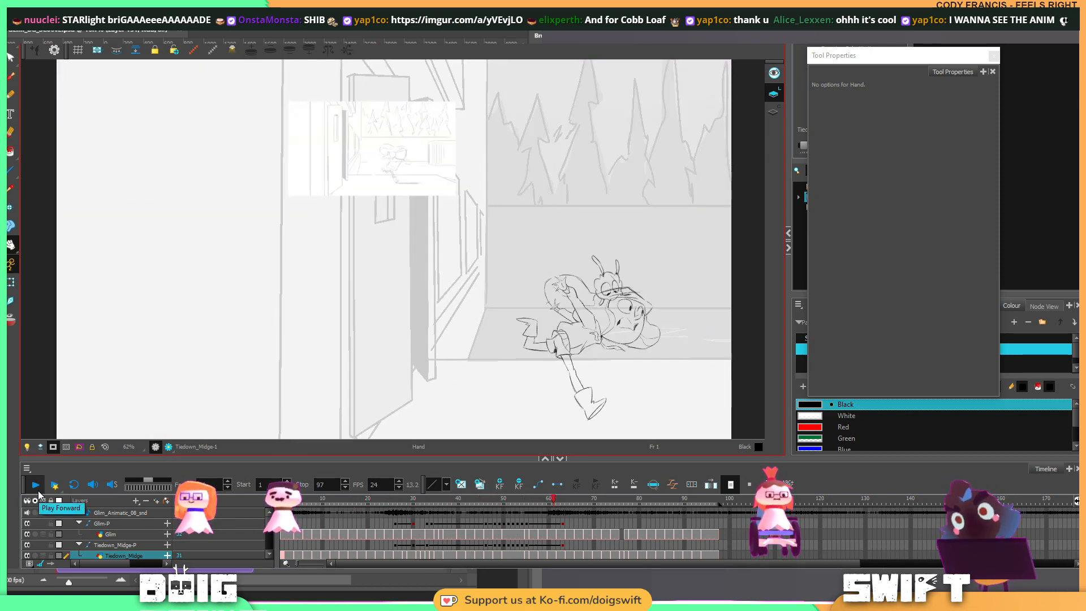
left_click(38, 491)
Step: Enable the Camera layer and replay the animation through it
scroll(61, 531, "up", 5)
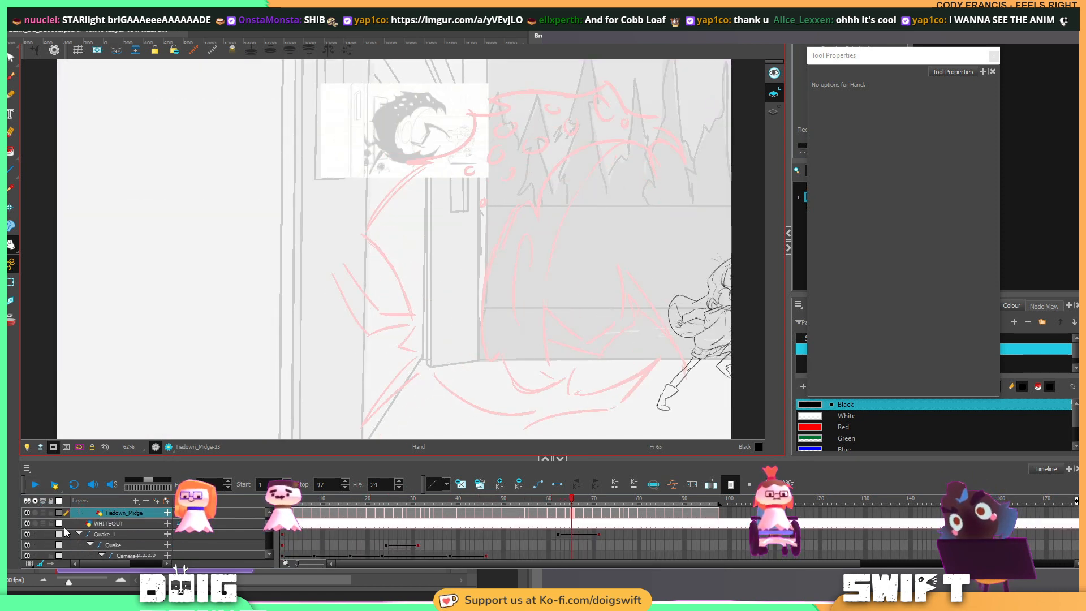
left_click(27, 534)
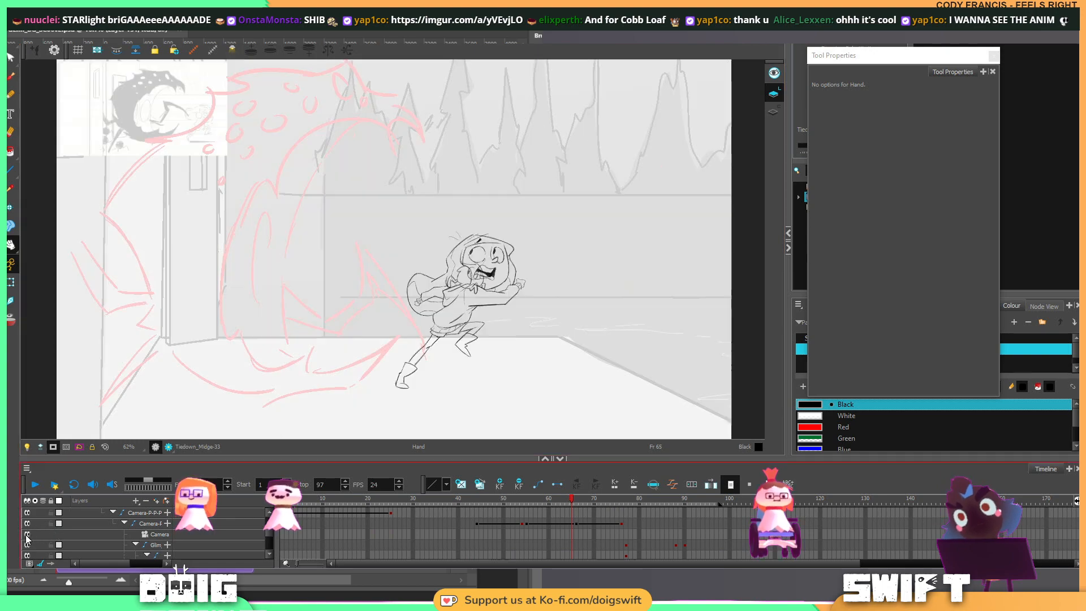
left_click(36, 486)
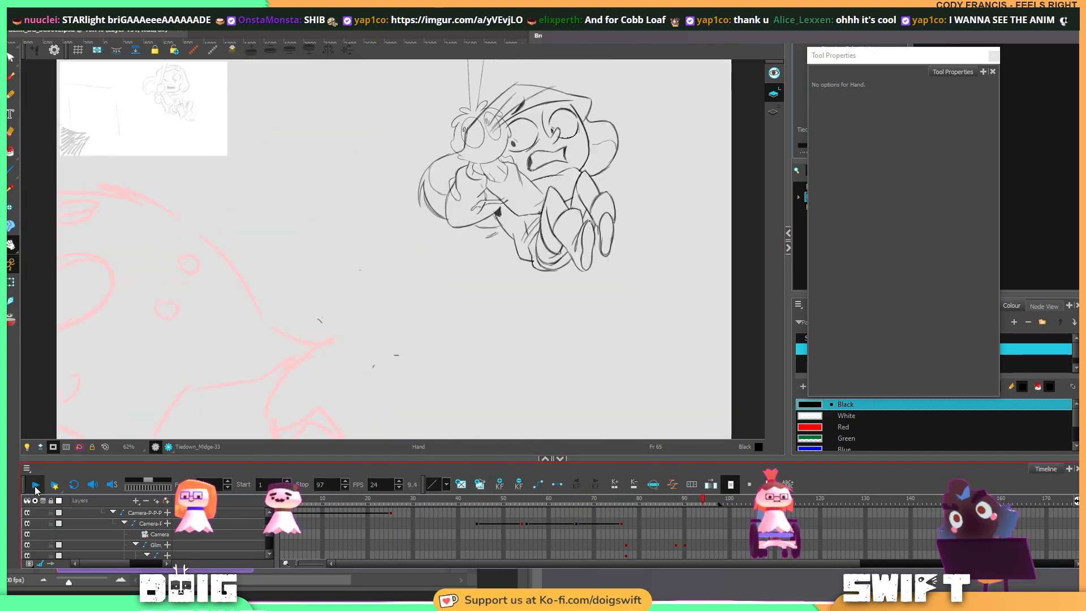
left_click(36, 486)
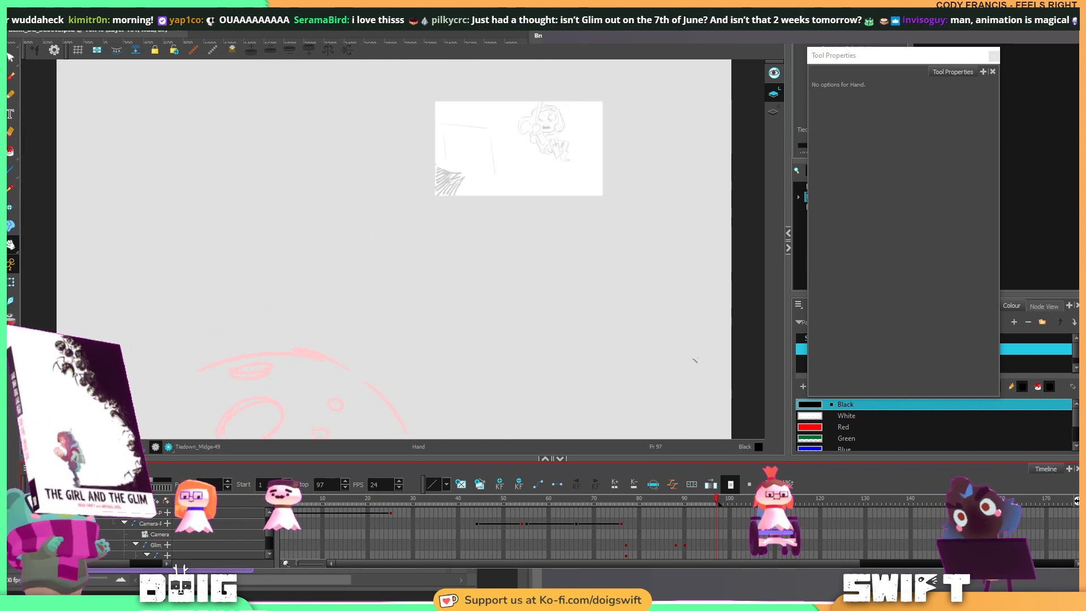
Step: Go to frame 24 of the Glim layer and briefly compare the layers with the light table
scroll(346, 520, "down", 5)
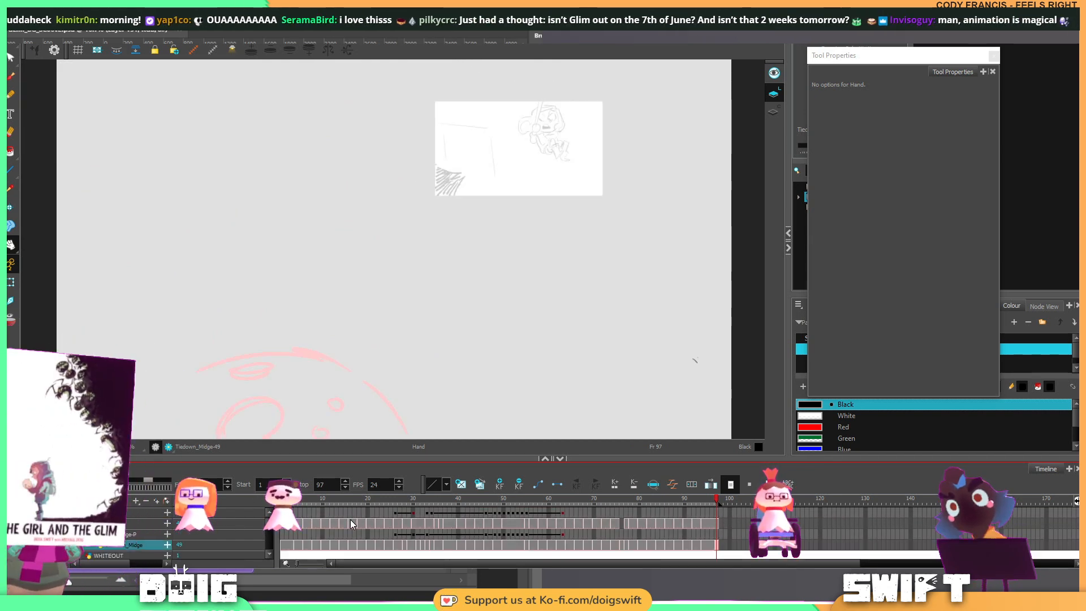
left_click(403, 524)
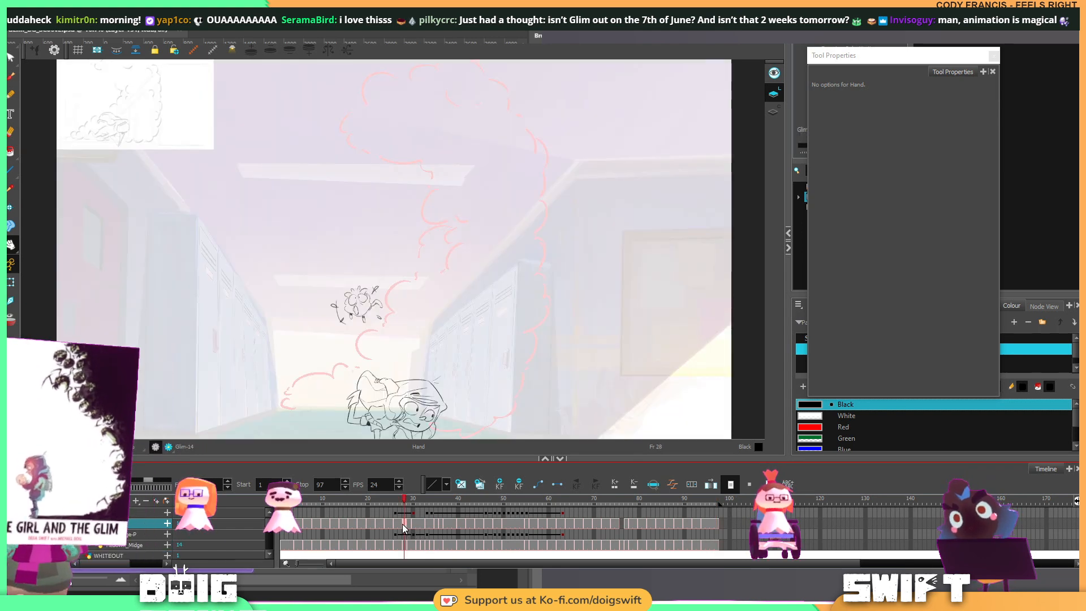
left_click_drag(402, 524, 388, 520)
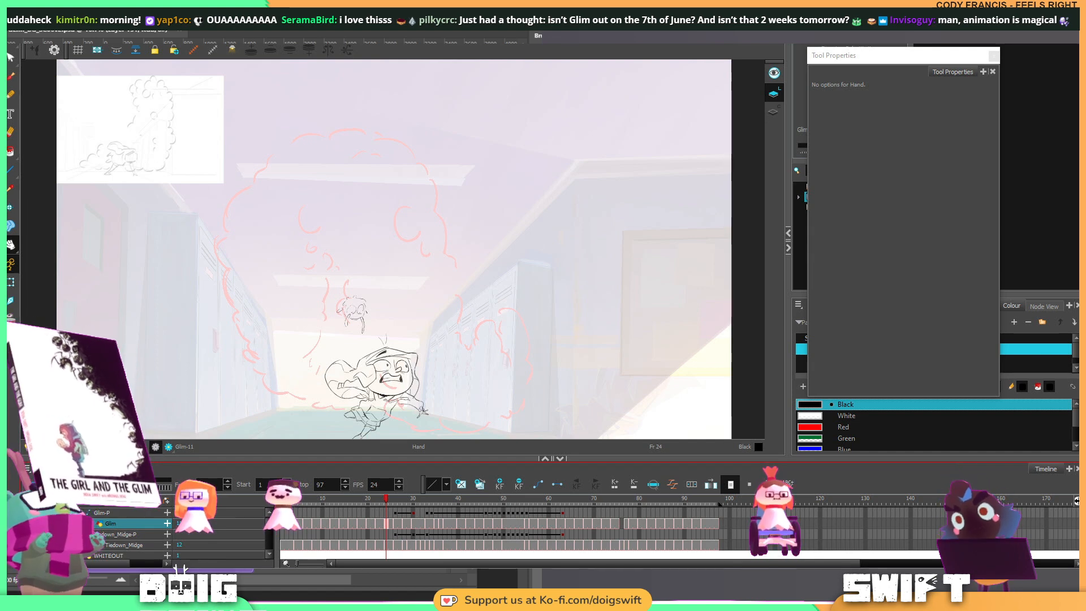
left_click(26, 447)
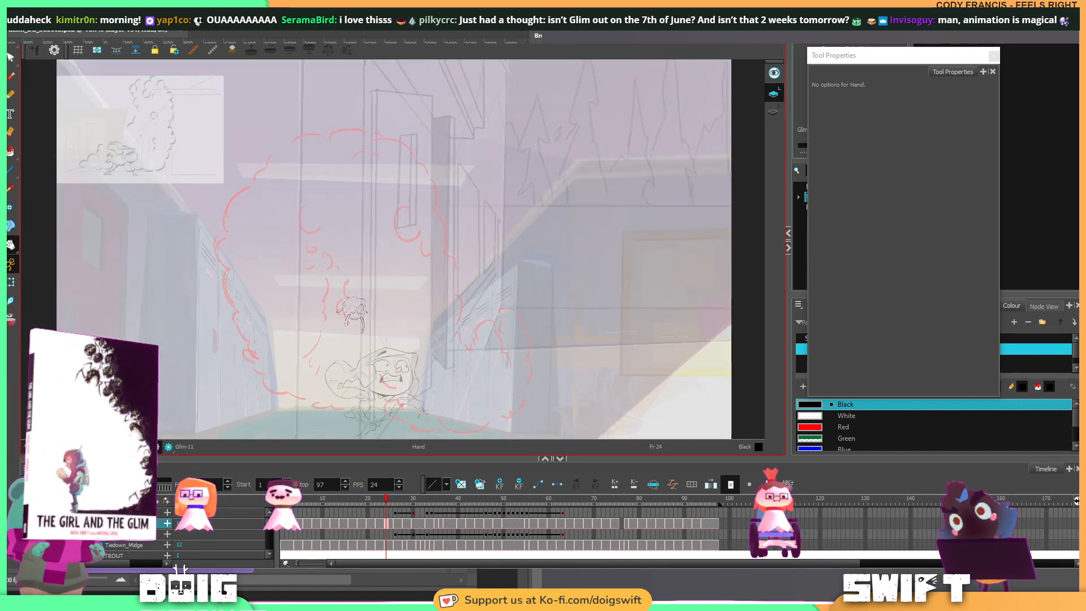
left_click(386, 523)
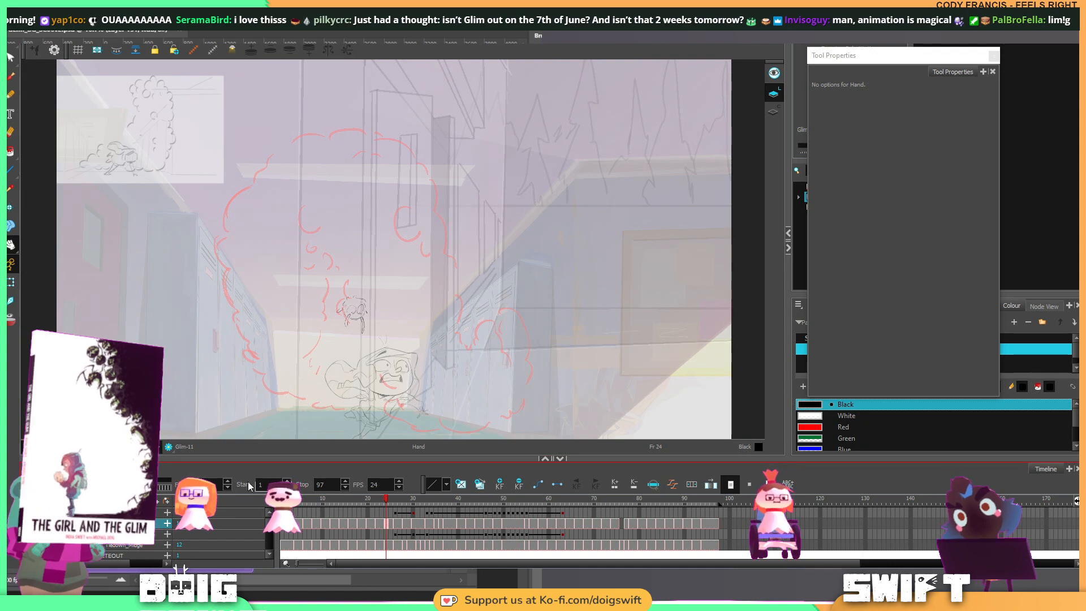
left_click(26, 446)
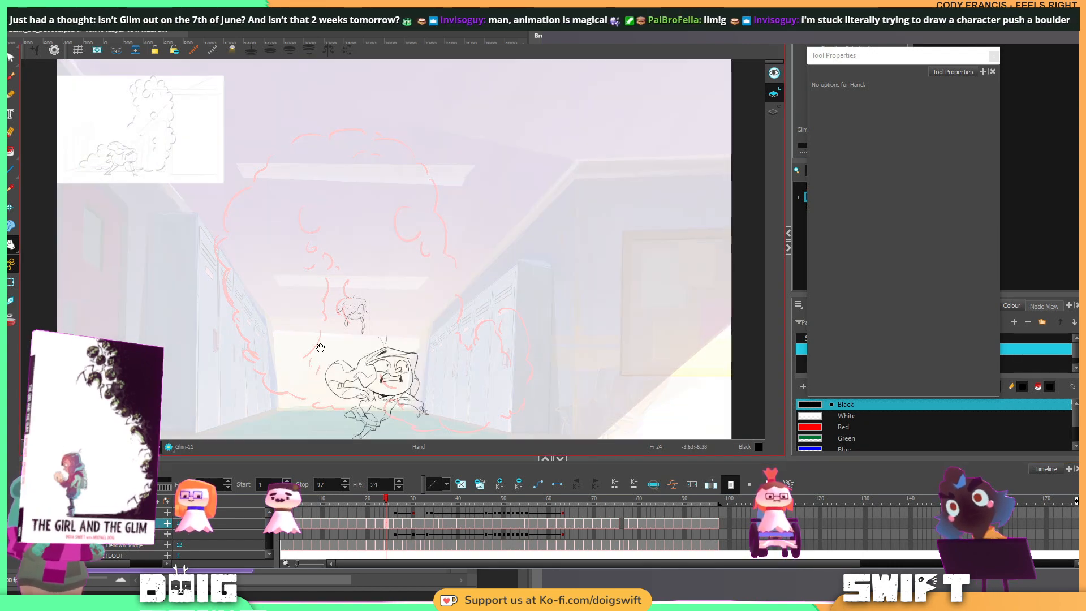
Step: Draw the pupils in the small floating creature's eyes on frame 24 with the Glim Brush
scroll(320, 347, "up", 5)
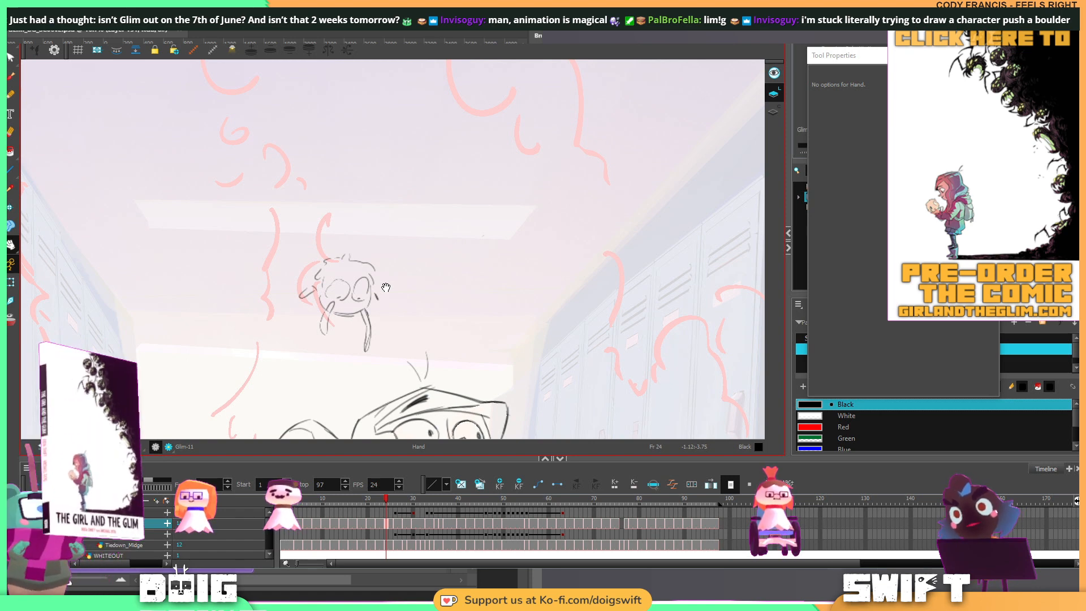
key("alt+b")
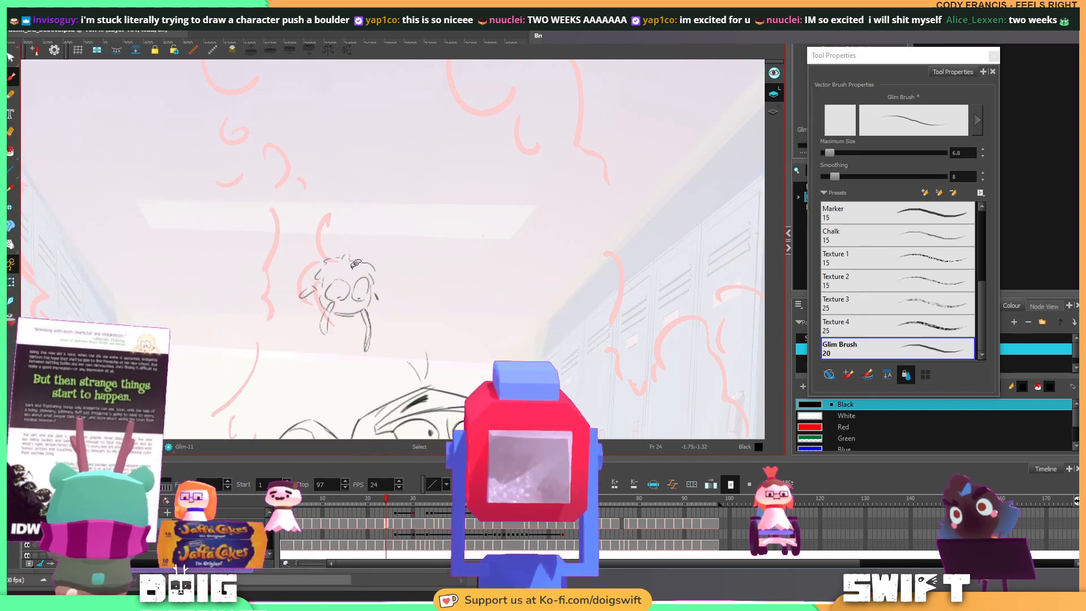
left_click(355, 261)
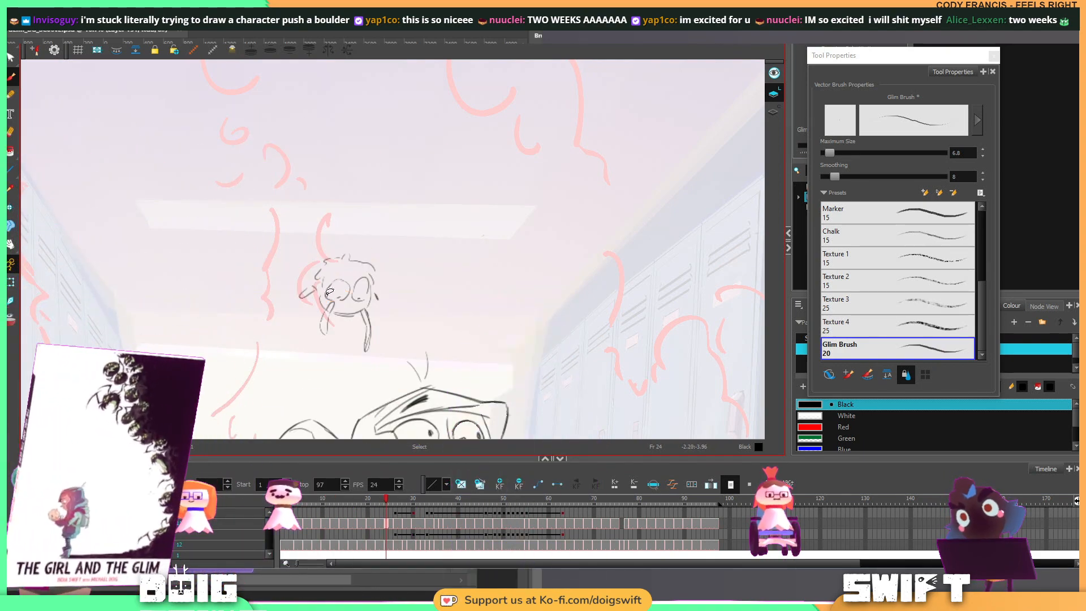
left_click(331, 291)
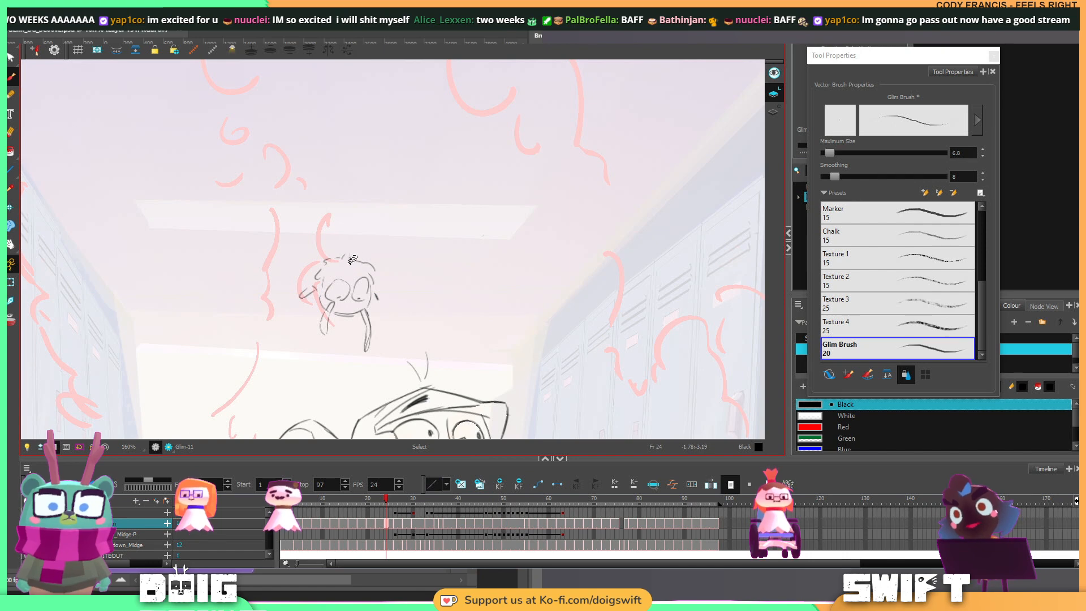
key("ctrl")
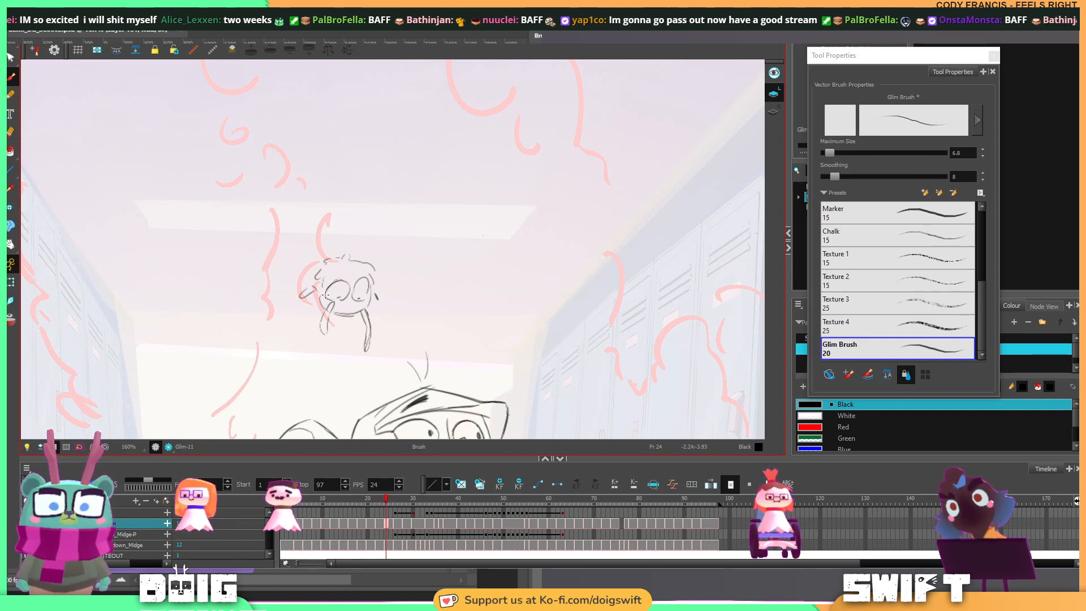
key("super+Right")
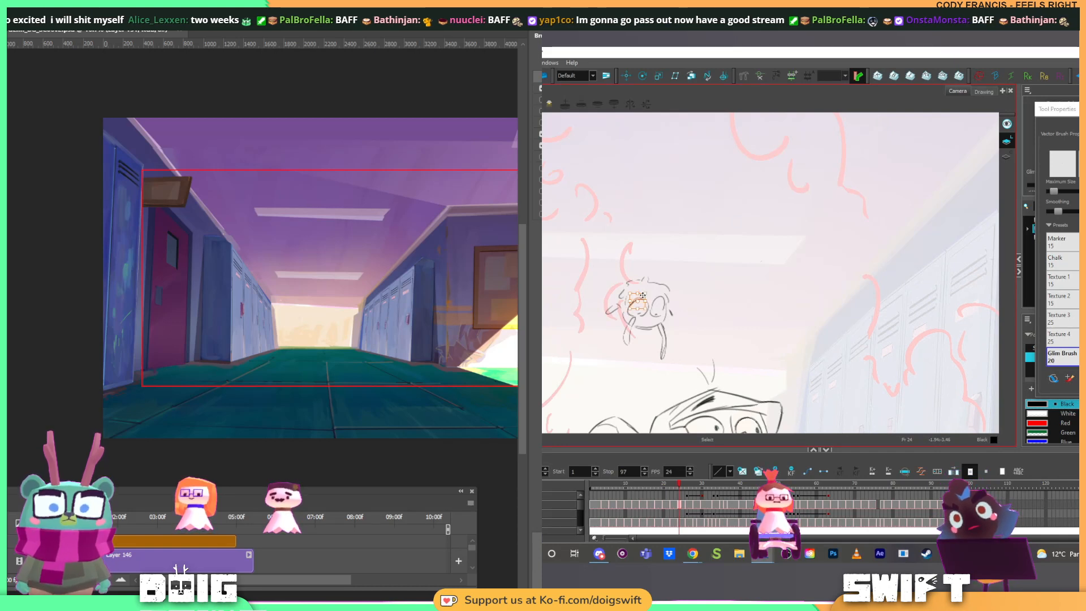
left_click_drag(210, 260, 119, 274)
left_click_drag(184, 278, 192, 275)
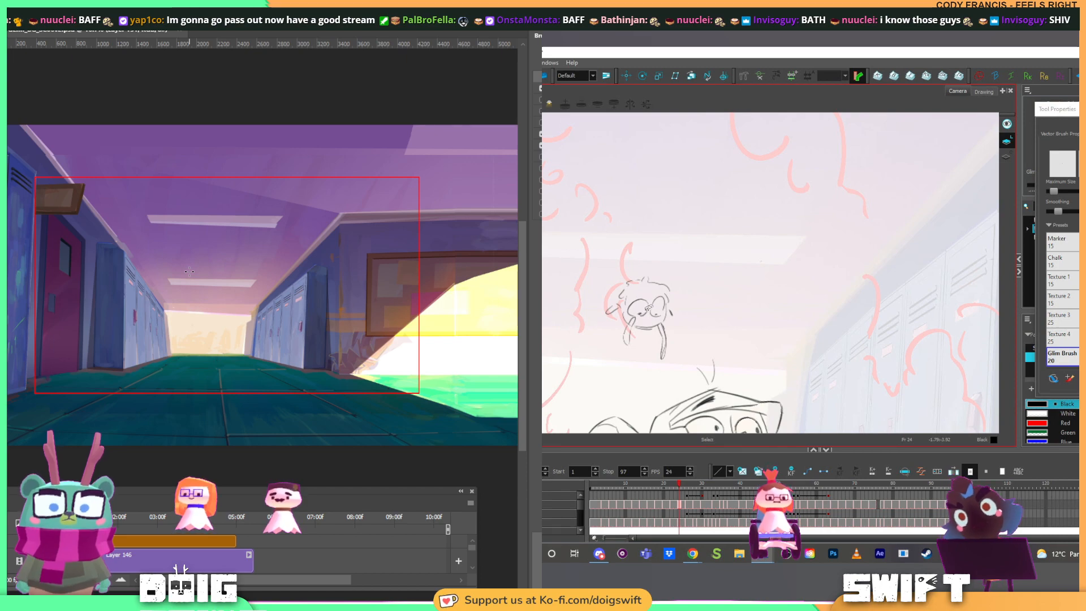
key("alt+b")
left_click_drag(649, 308, 643, 309)
Step: In Photoshop, examine the row of blue lockers beside the bright doorway in the hallway background painting
key("ctrl+plus")
key("ctrl+plus")
key("ctrl+plus")
key("ctrl+plus")
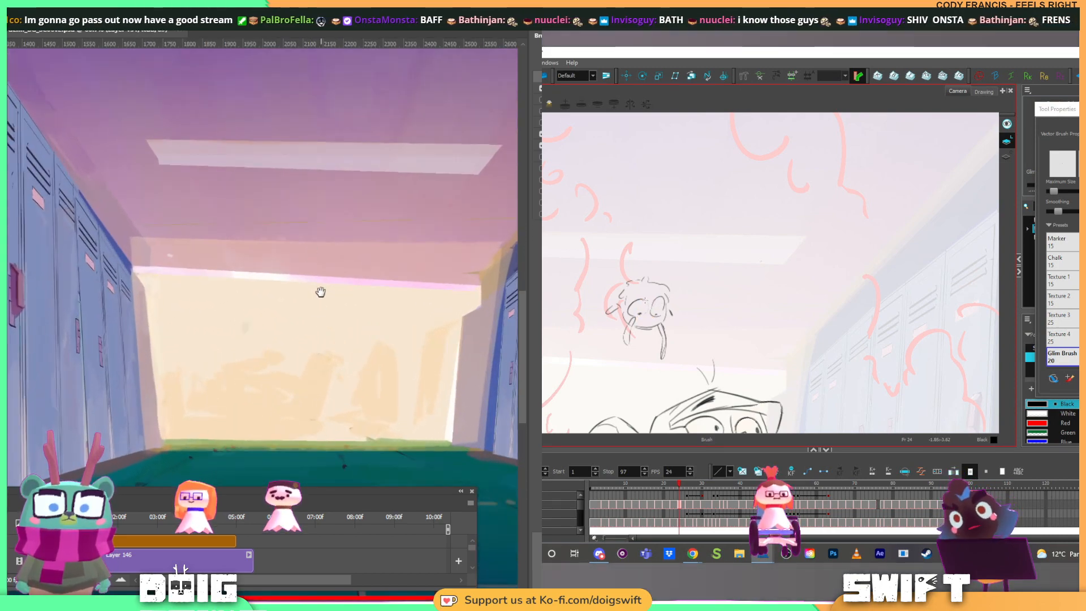
left_click_drag(321, 291, 158, 306)
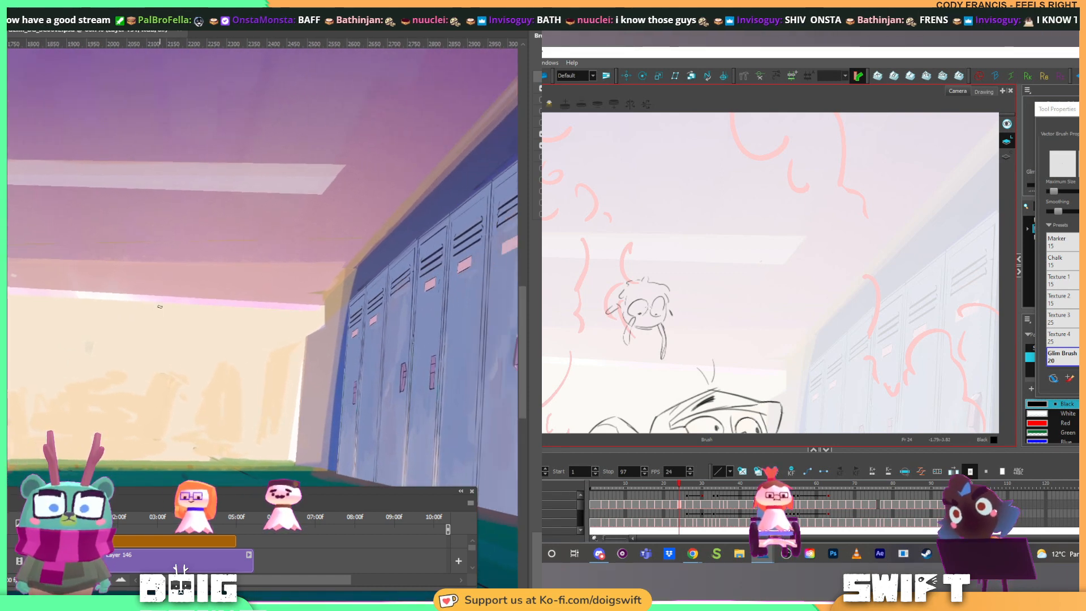
key("alt+s")
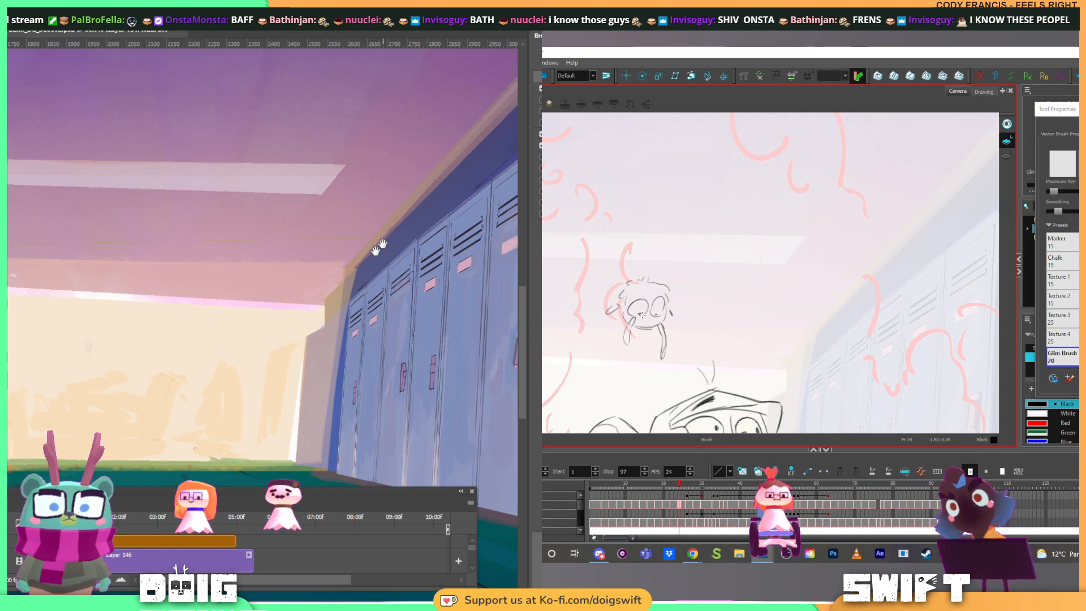
left_click_drag(379, 247, 344, 270)
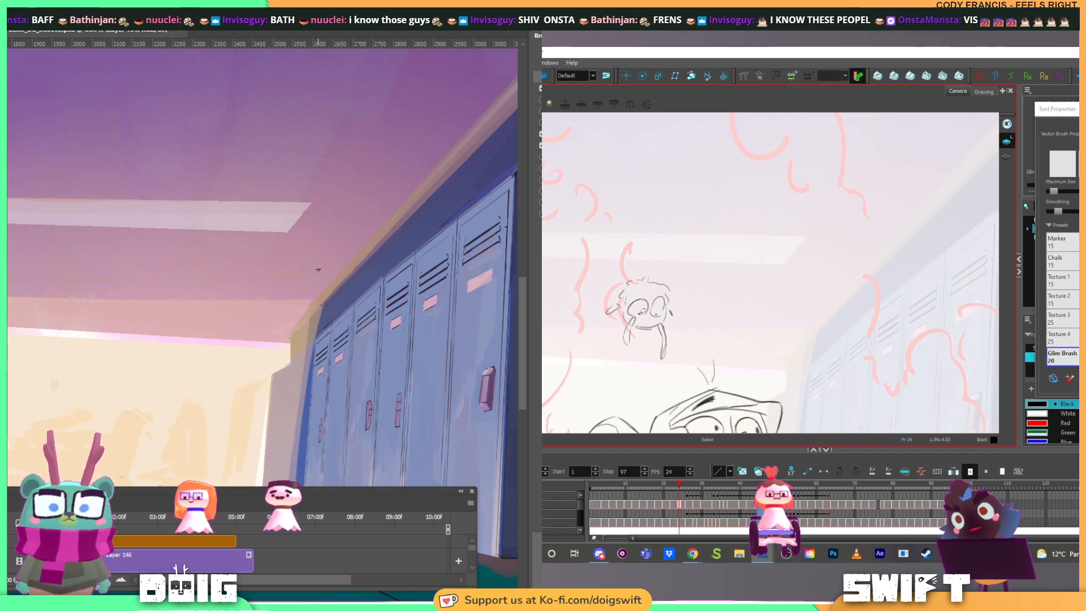
left_click_drag(327, 306, 295, 263)
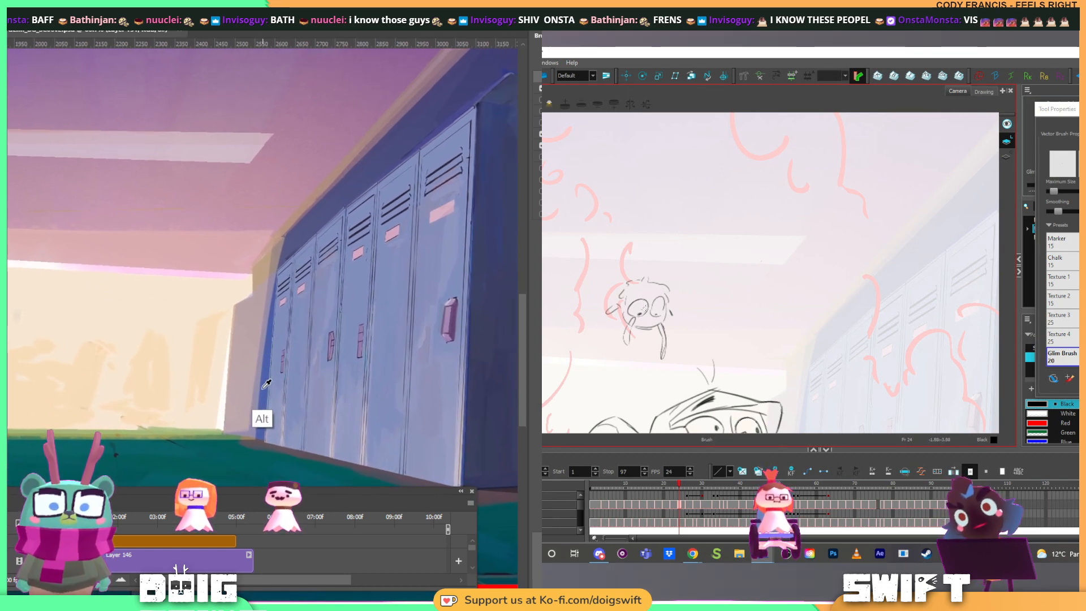
mouse_move(297, 311)
left_mouse_down()
mouse_move(275, 311)
mouse_move(246, 349)
left_mouse_up()
key("alt+s")
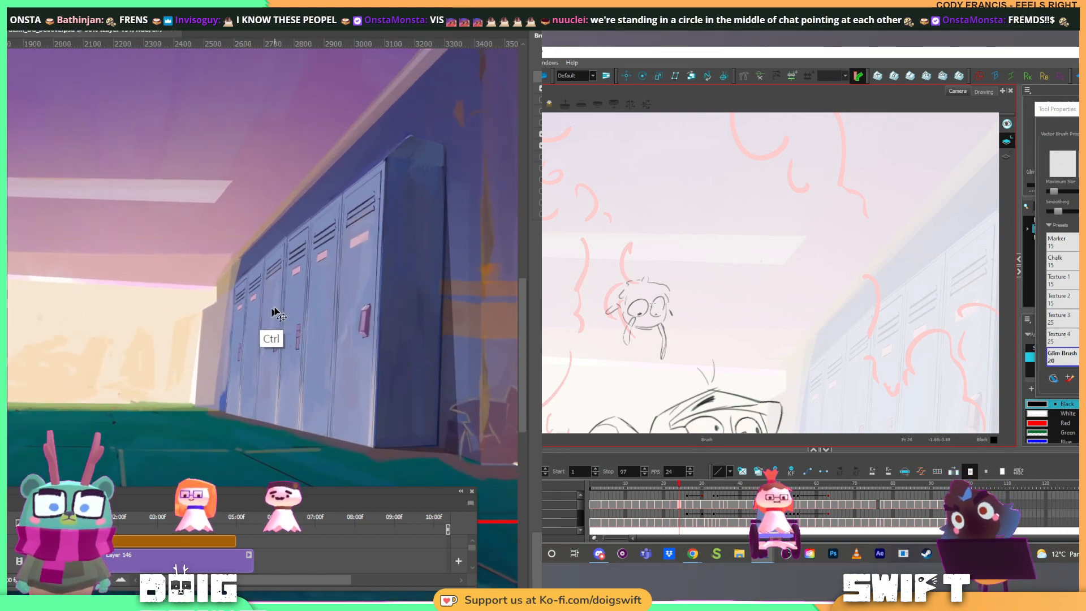
Step: In Harmony, clean up the overlapping lines on the small creature's left arm on frame 24
left_click_drag(240, 396, 239, 431)
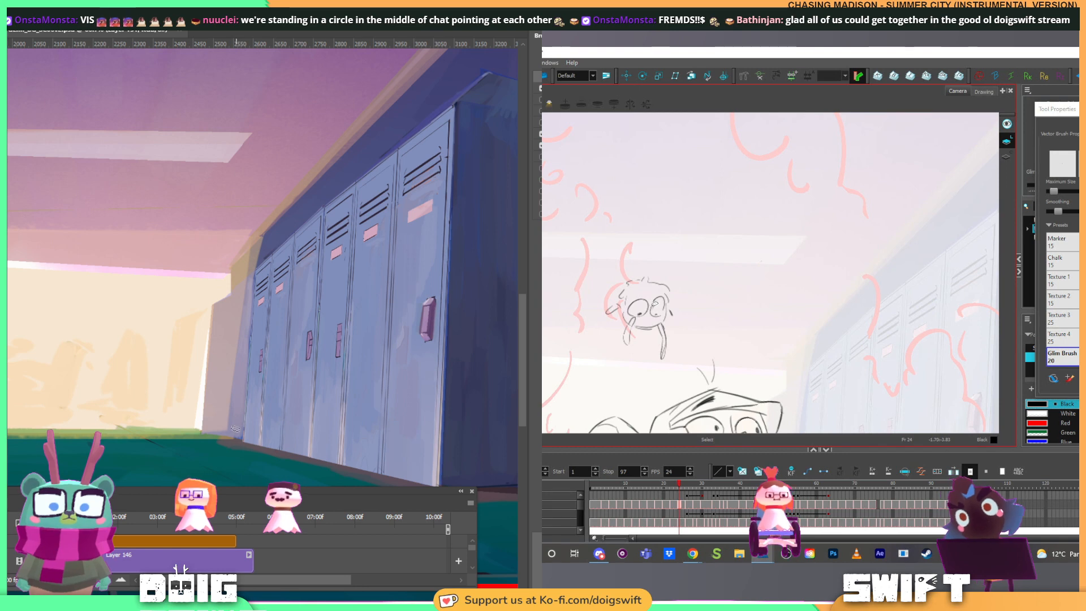
left_click(656, 305)
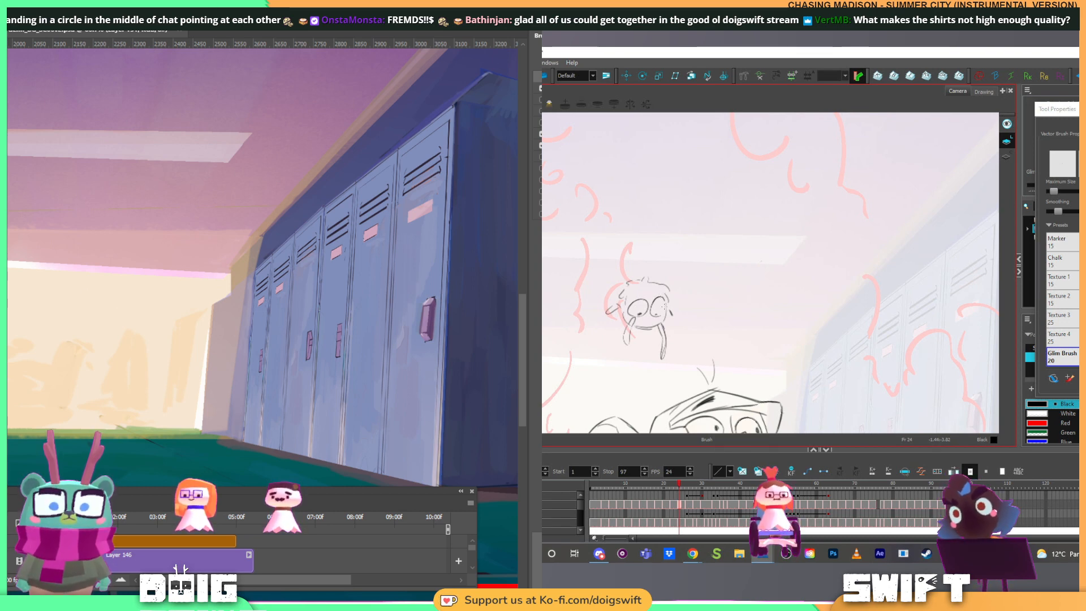
key("alt+s")
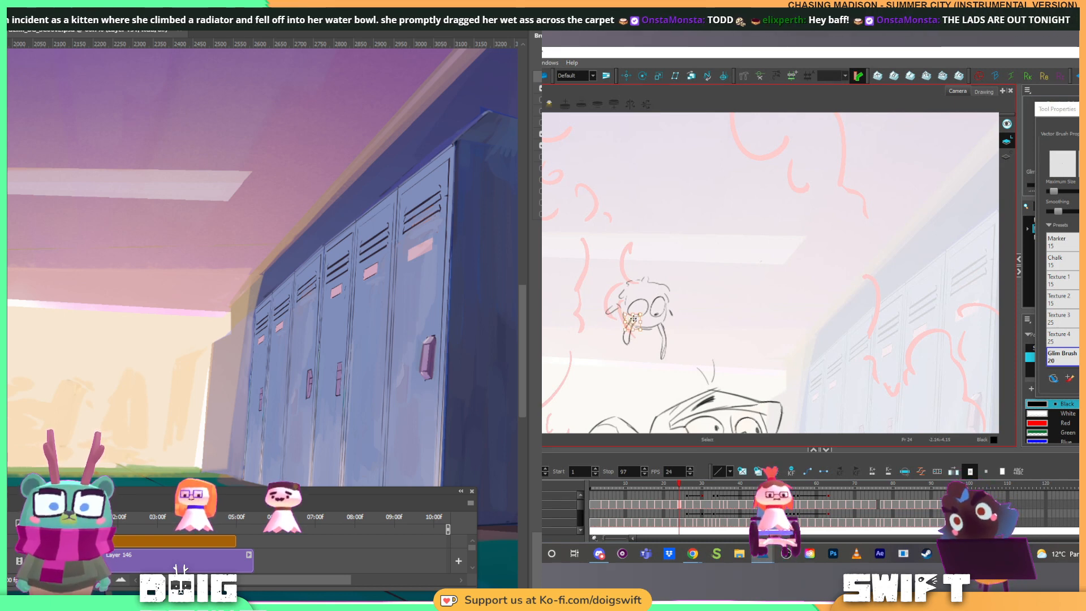
left_click_drag(634, 317, 627, 329)
key("ctrl+z")
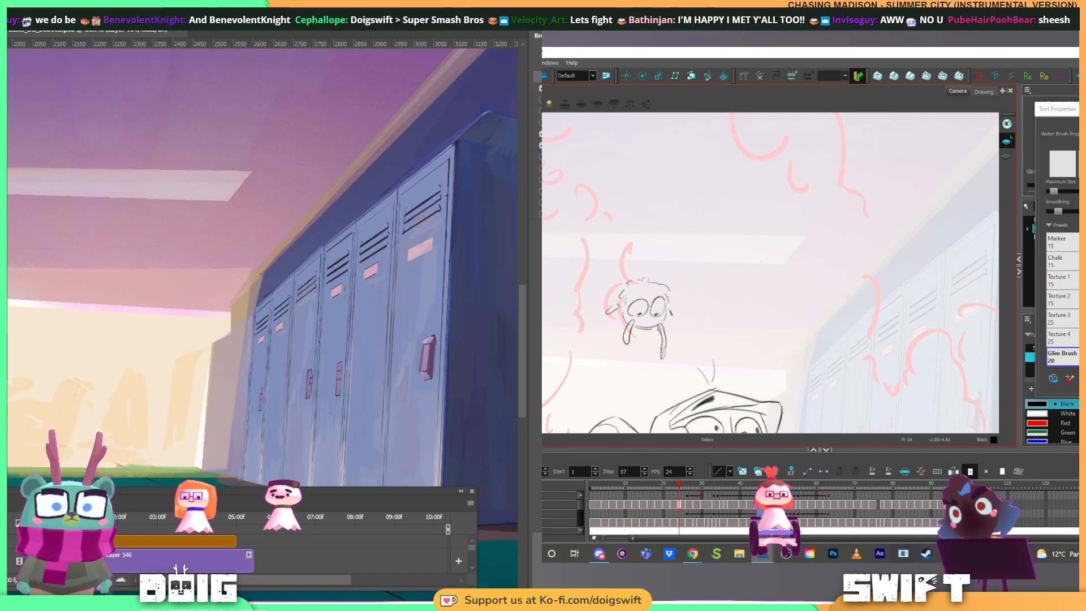
Step: In Photoshop, sample nearby colours and touch up the grassy edge at the base of the bright doorway
key("alt+b")
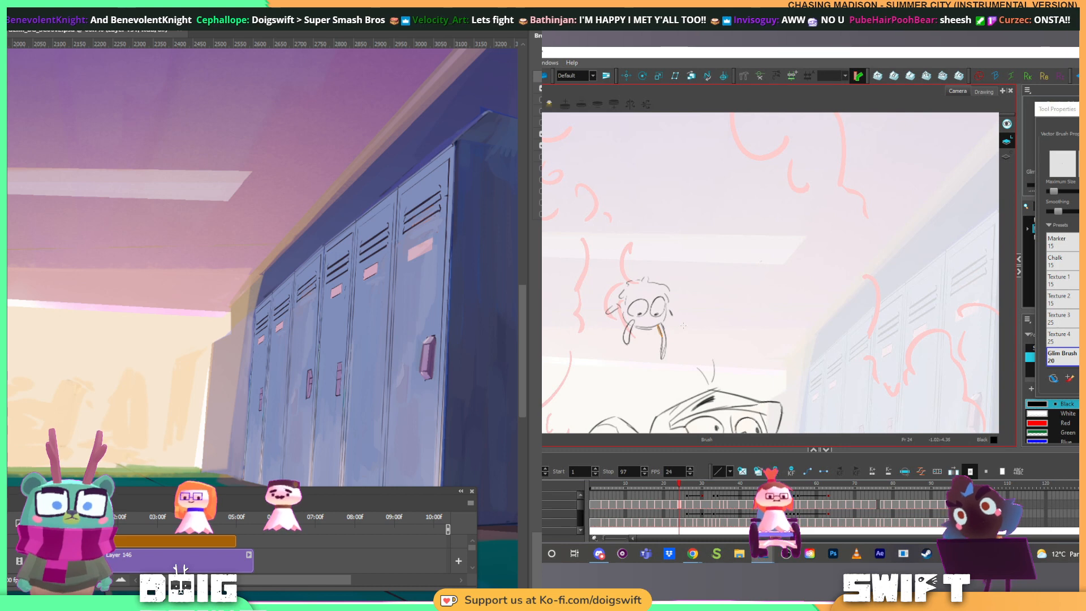
key("alt")
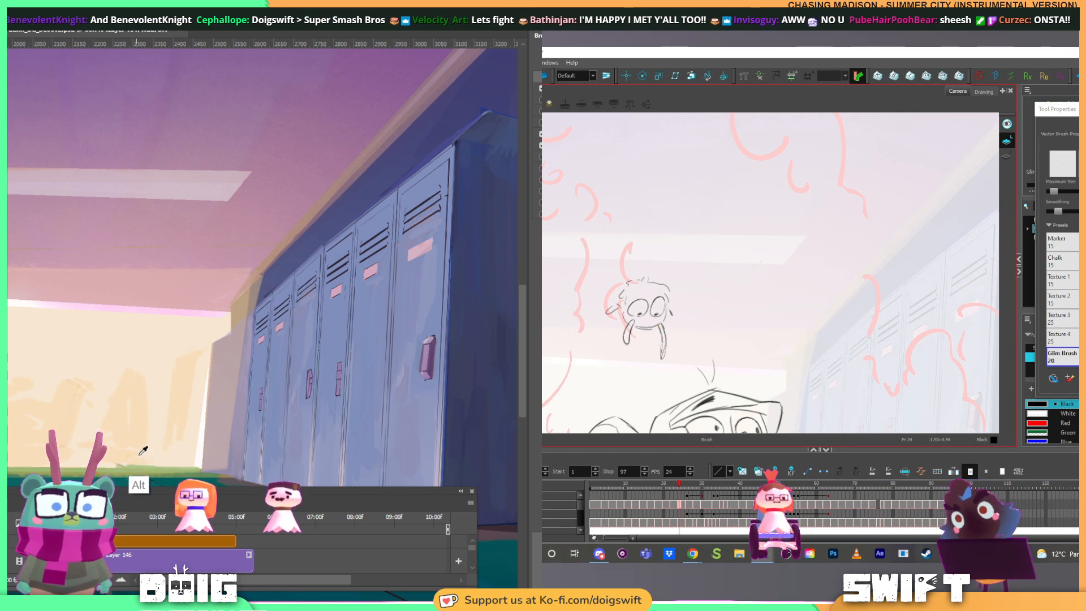
left_click_drag(118, 449, 188, 422)
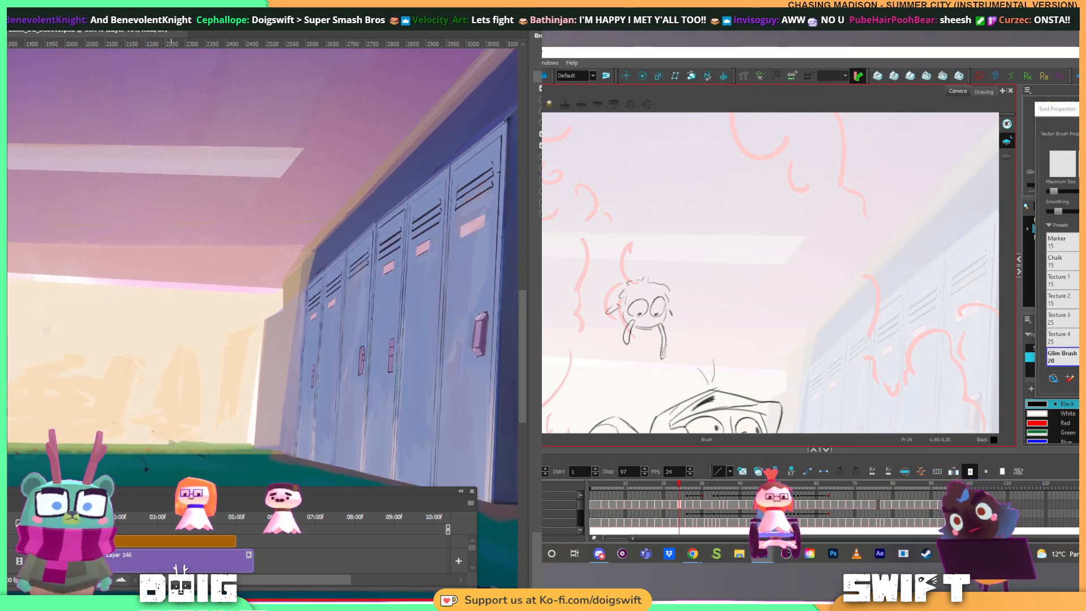
key("alt")
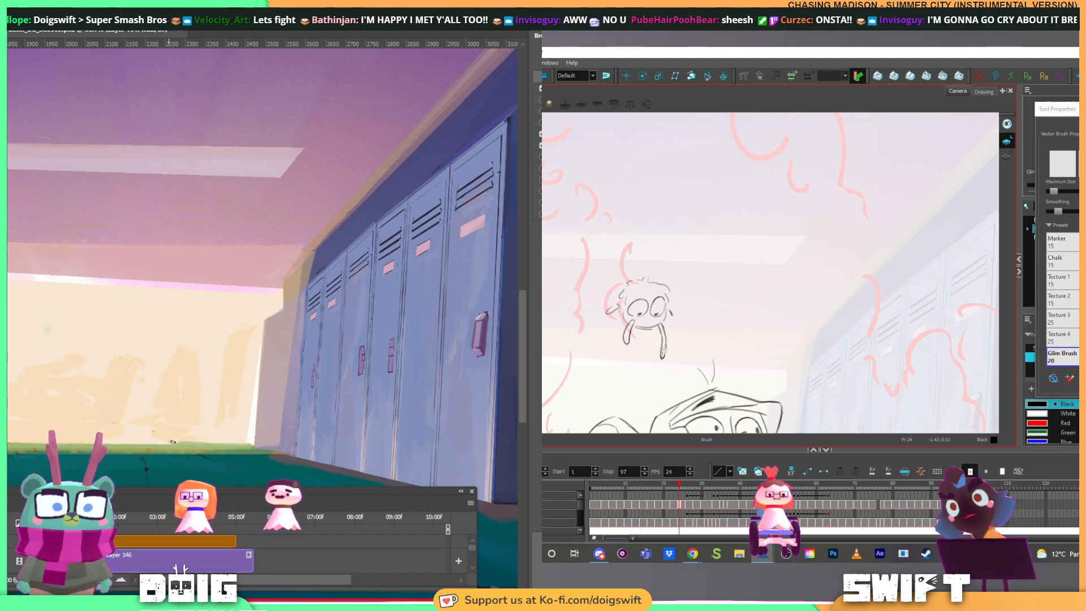
key("alt")
key("alt+s")
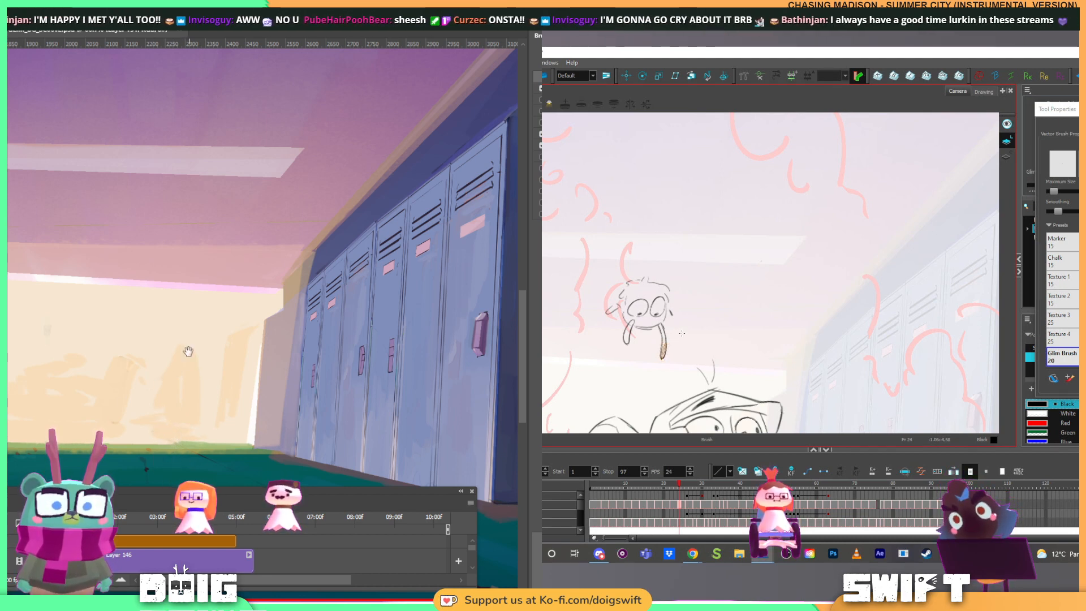
Step: Brush a soft pink glow along the ceiling edge above the bright doorway in the hallway painting
left_click_drag(188, 351, 262, 360)
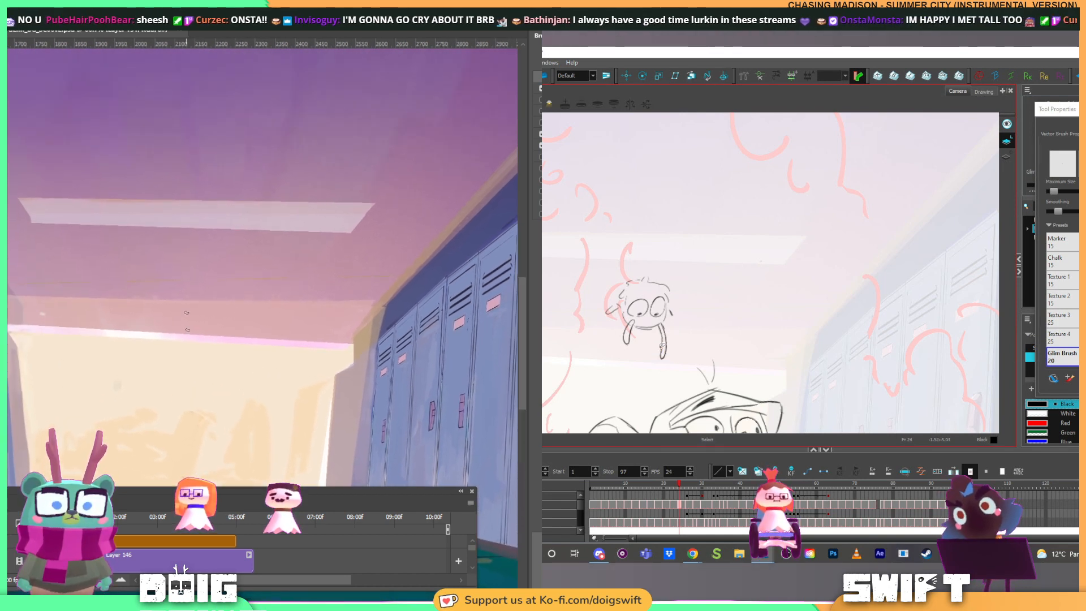
left_click_drag(200, 390, 209, 366)
key("alt+s")
key("alt")
left_click(665, 340)
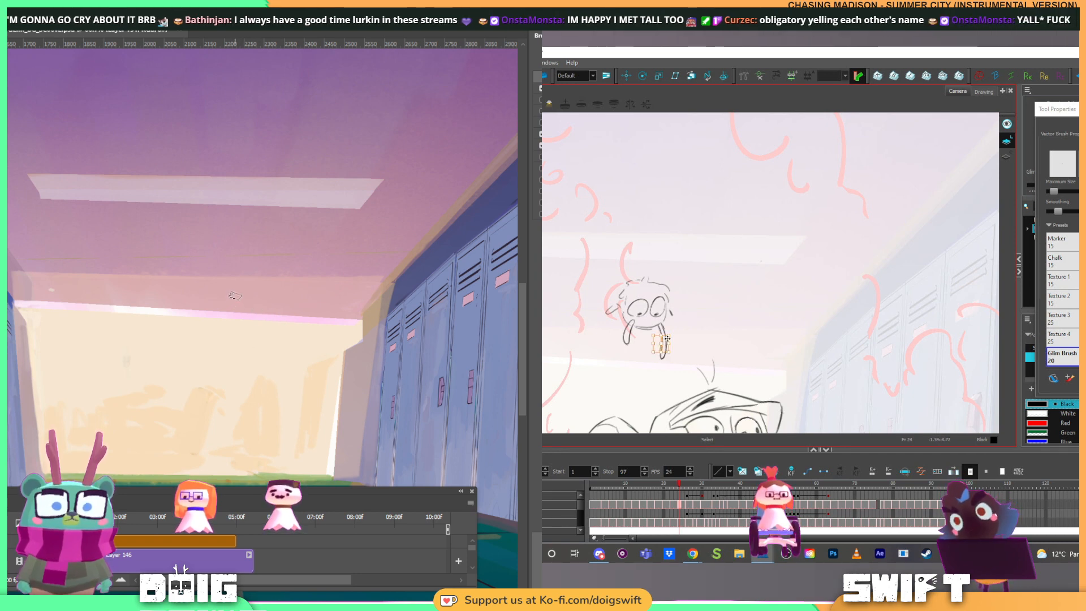
key("alt+b")
mouse_move(242, 307)
left_mouse_down()
mouse_move(256, 293)
mouse_move(279, 309)
mouse_move(301, 296)
mouse_move(308, 305)
mouse_move(319, 292)
left_mouse_up()
Step: In Harmony, delete the stray stroke on the small creature's right arm and tidy the arm's outline on frame 24
key("alt+s")
left_click(666, 341)
key("Delete")
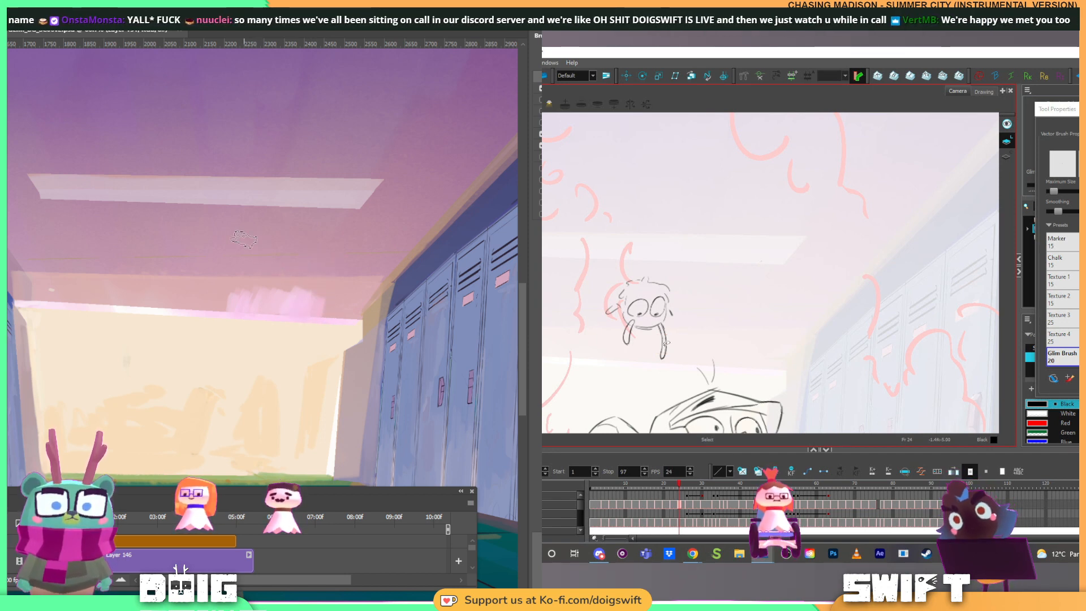
key("alt+b")
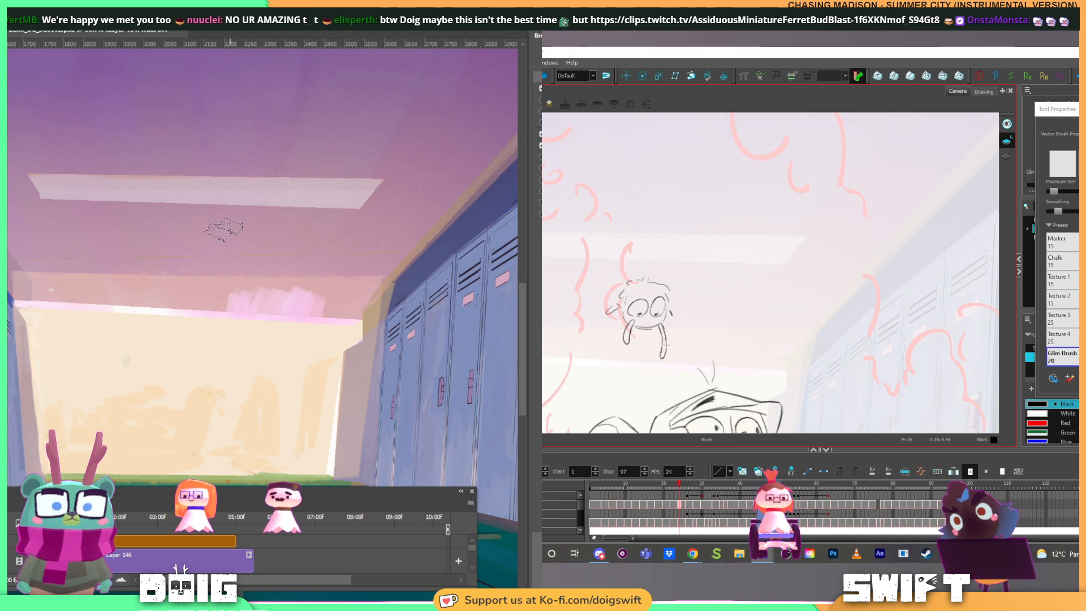
key("alt+s")
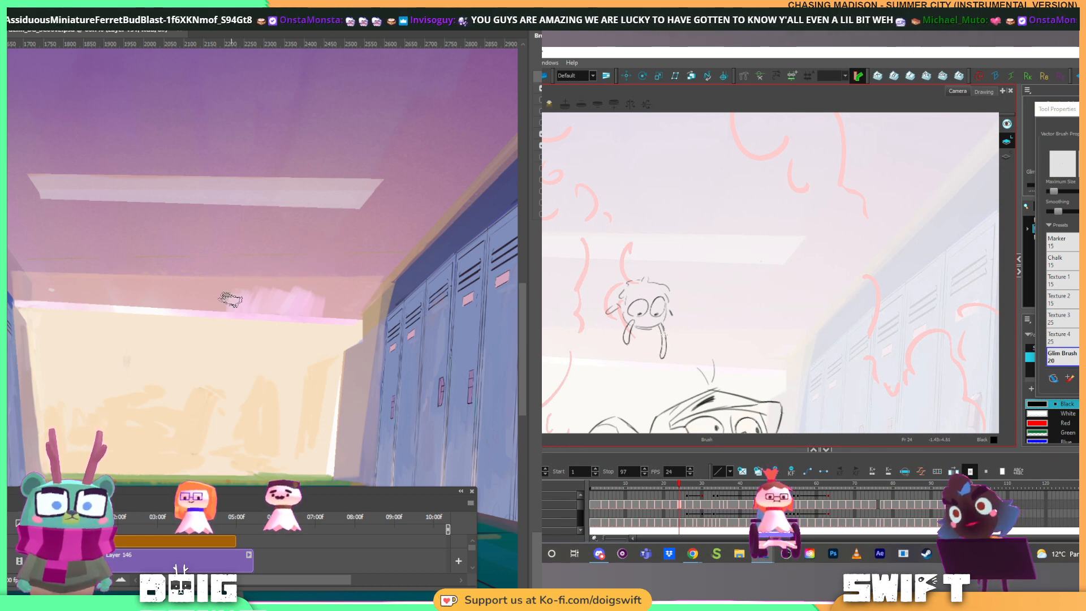
key("alt+s")
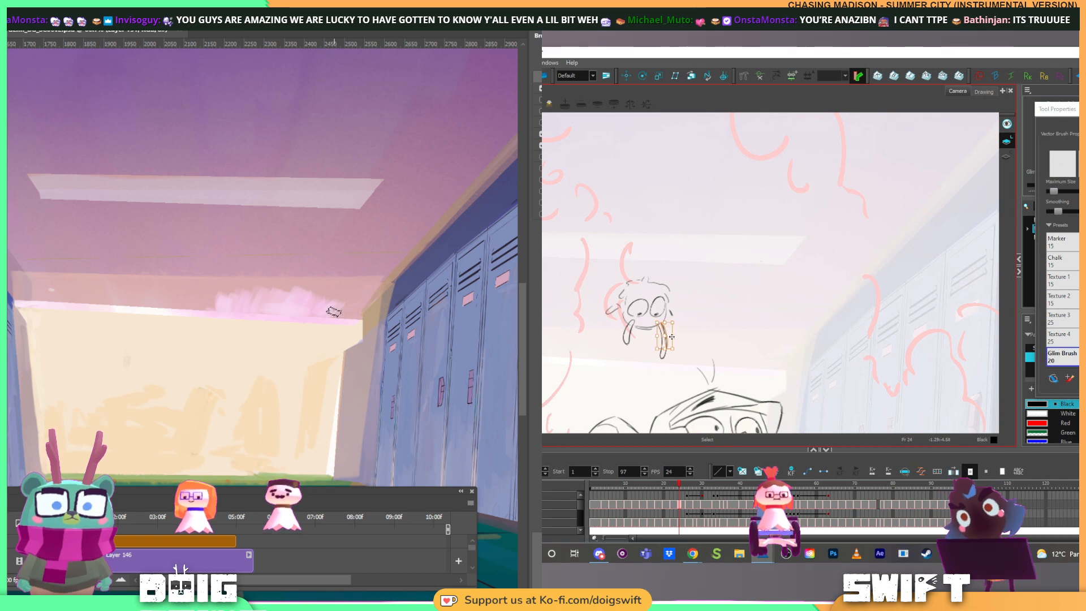
left_click(667, 343)
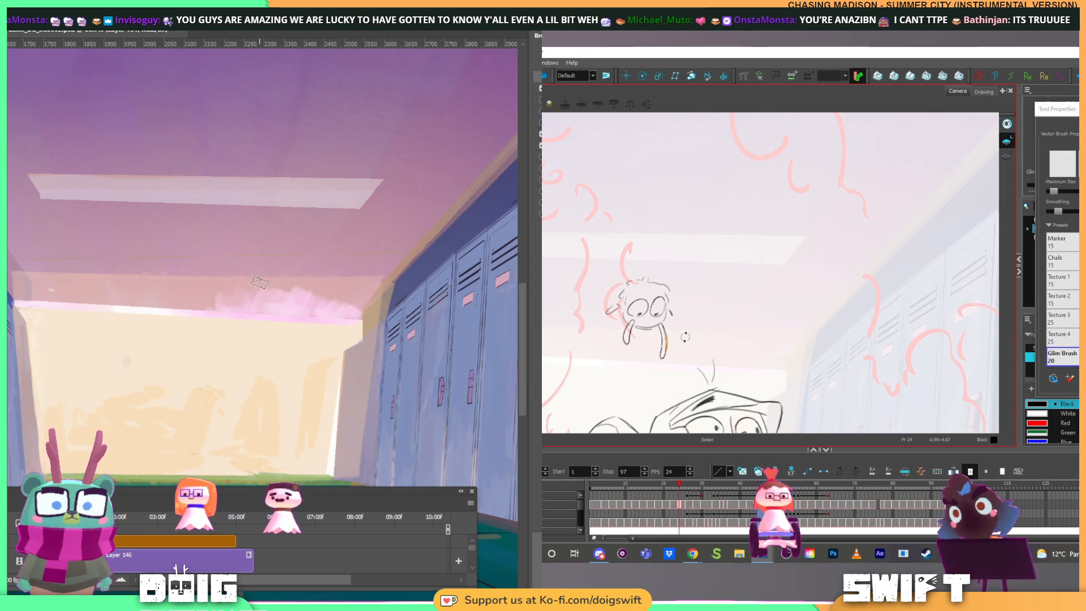
key("alt+b")
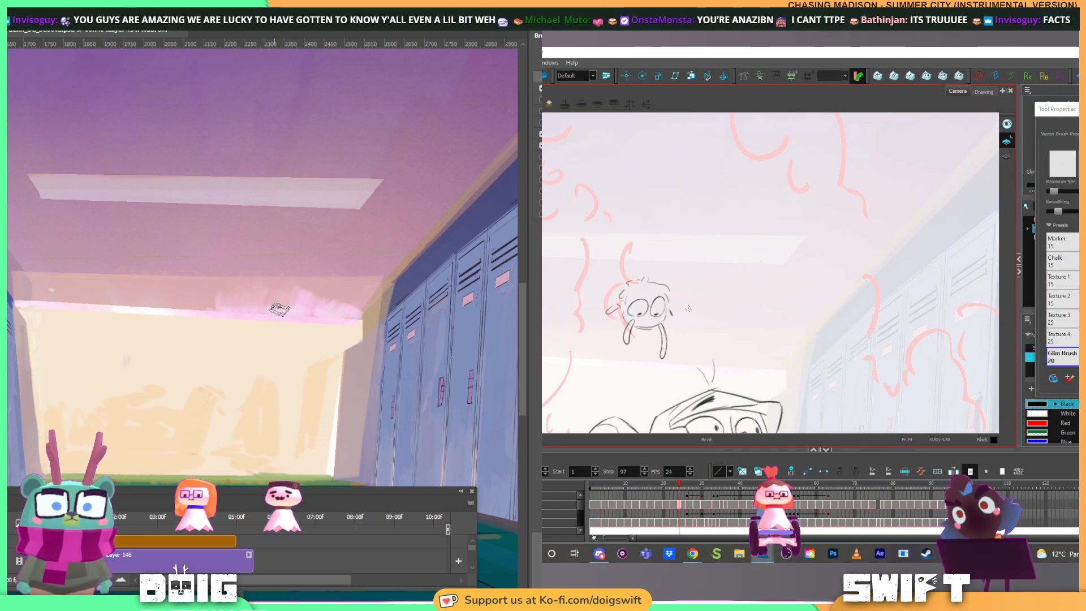
Step: In Photoshop, sample the pink of the ceiling edge and blend the glow above the doorway into the ceiling
left_click_drag(688, 309, 704, 319)
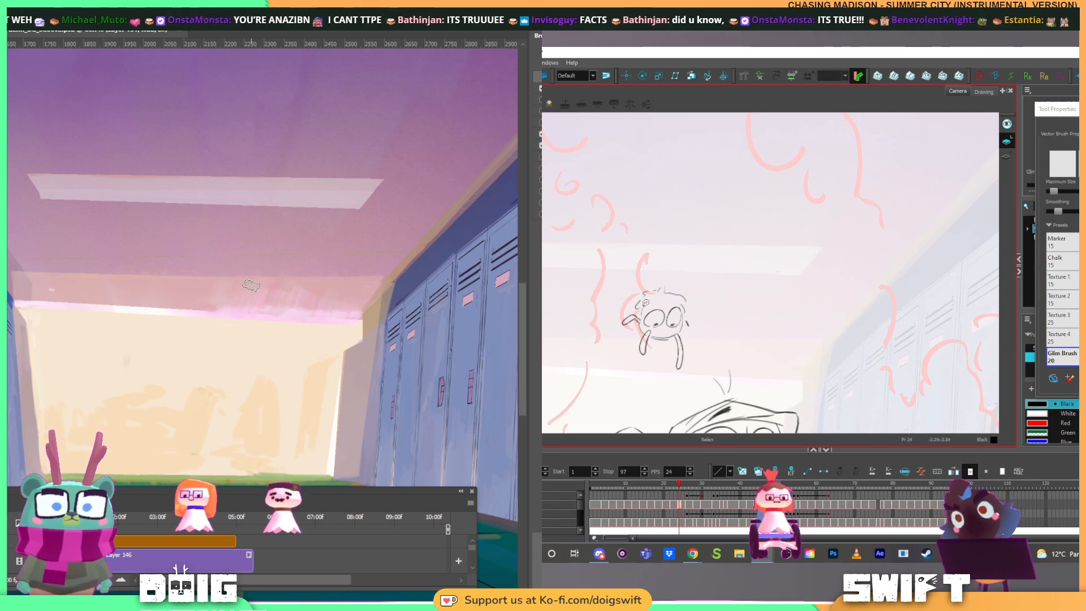
key("alt")
left_click(230, 308, "alt")
left_click_drag(213, 311, 227, 310)
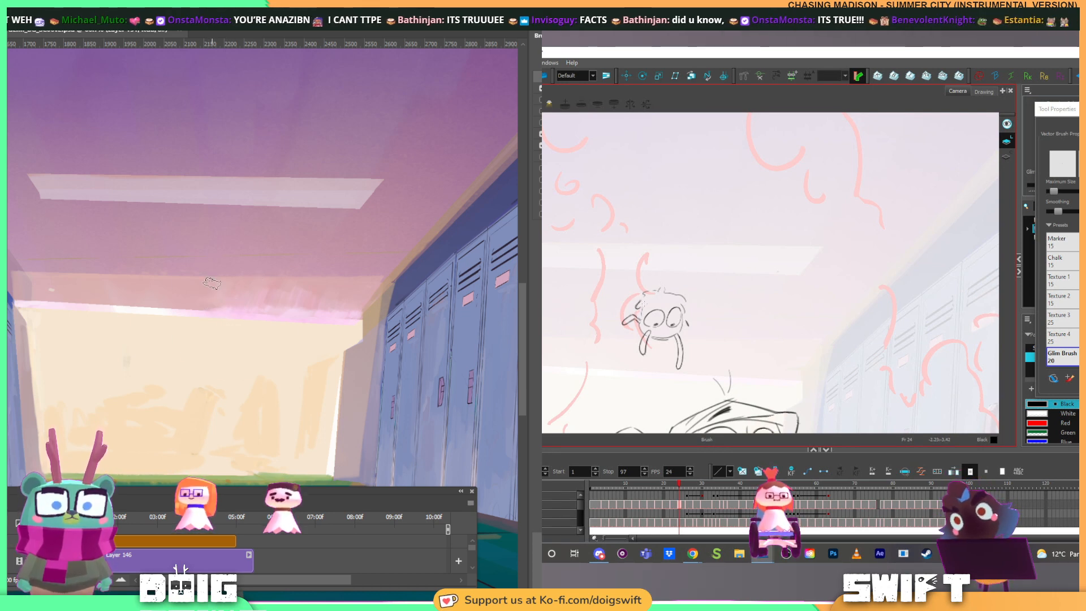
Step: In Harmony, refine the short fur strokes on top of the small creature's head with the Glim Brush
key("alt+s")
key("alt+b")
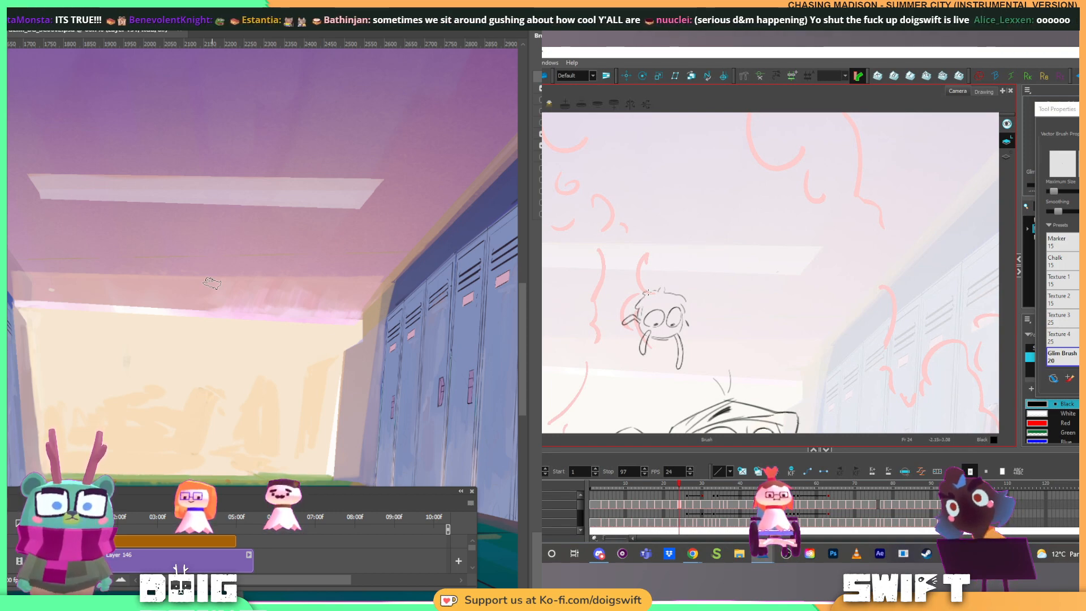
key("alt+s")
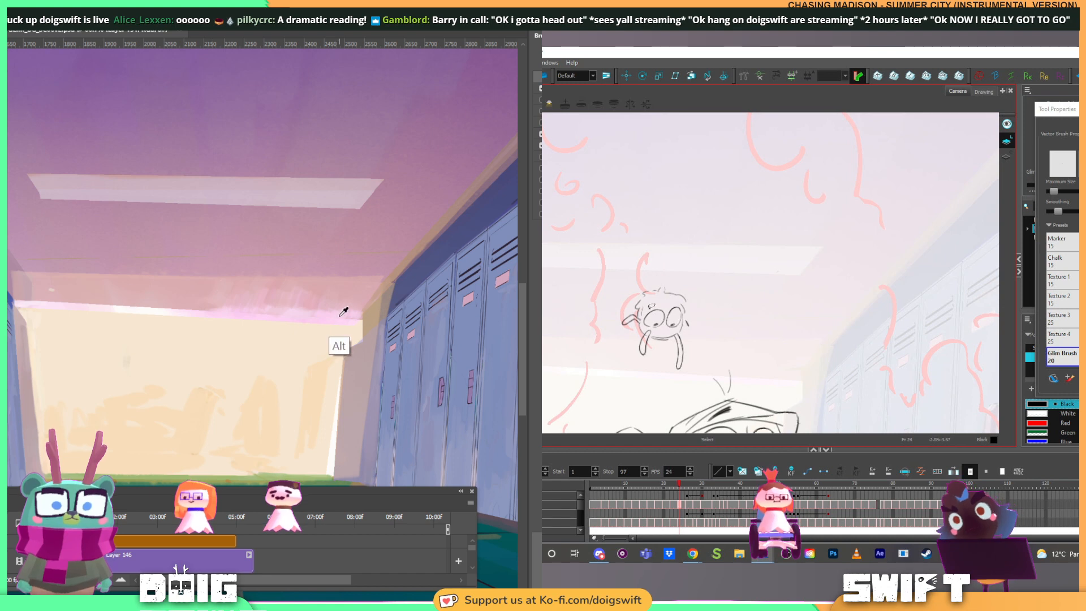
key("alt+b")
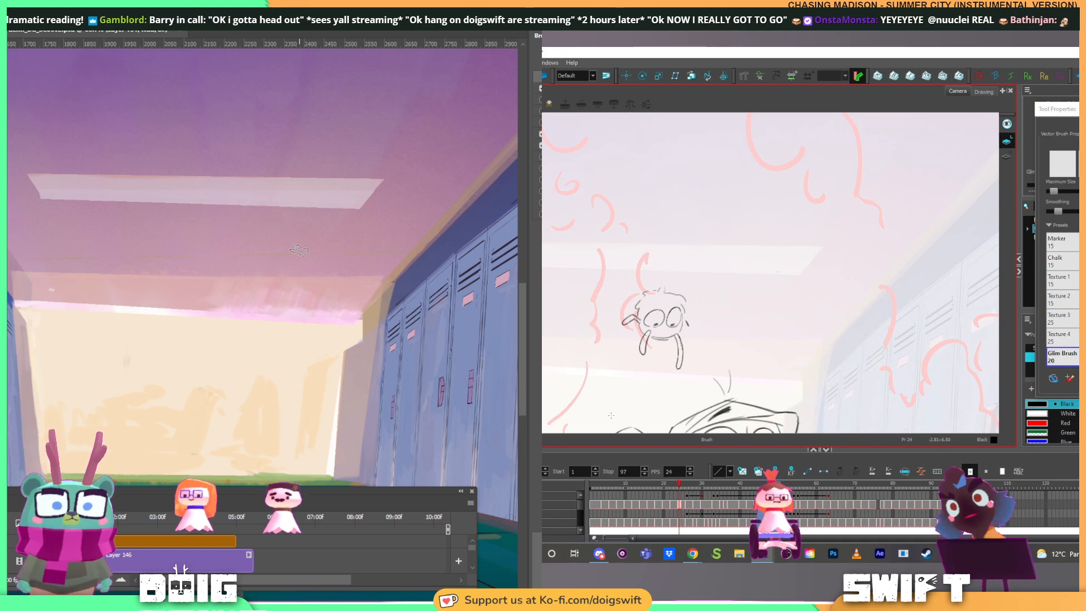
Step: In Photoshop, touch up the pink ceiling edge where it meets the doorway corner beside the right-hand lockers
left_click_drag(293, 294, 274, 304)
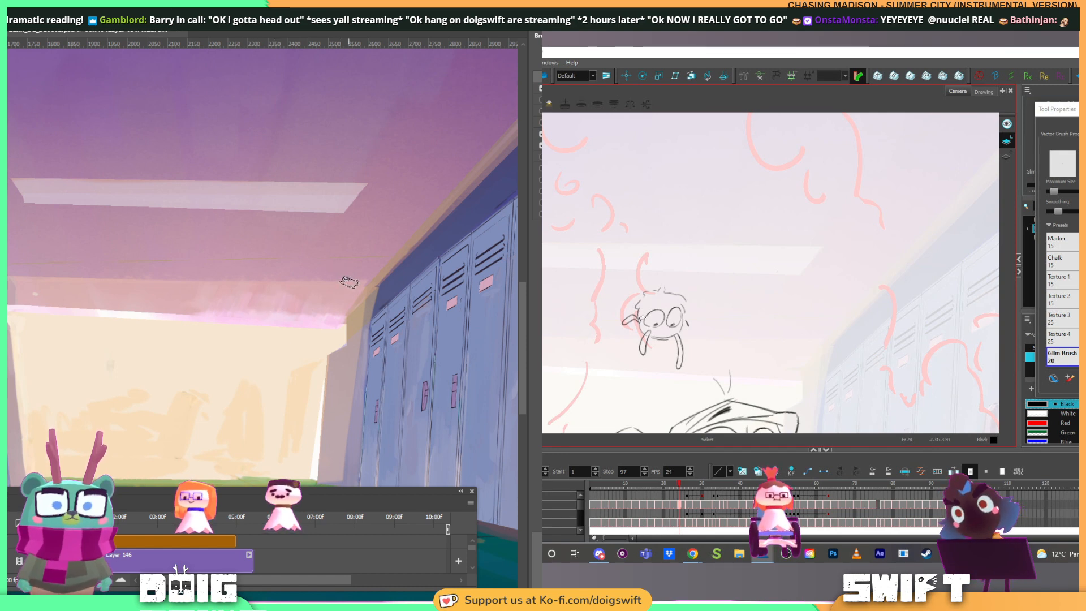
key("alt")
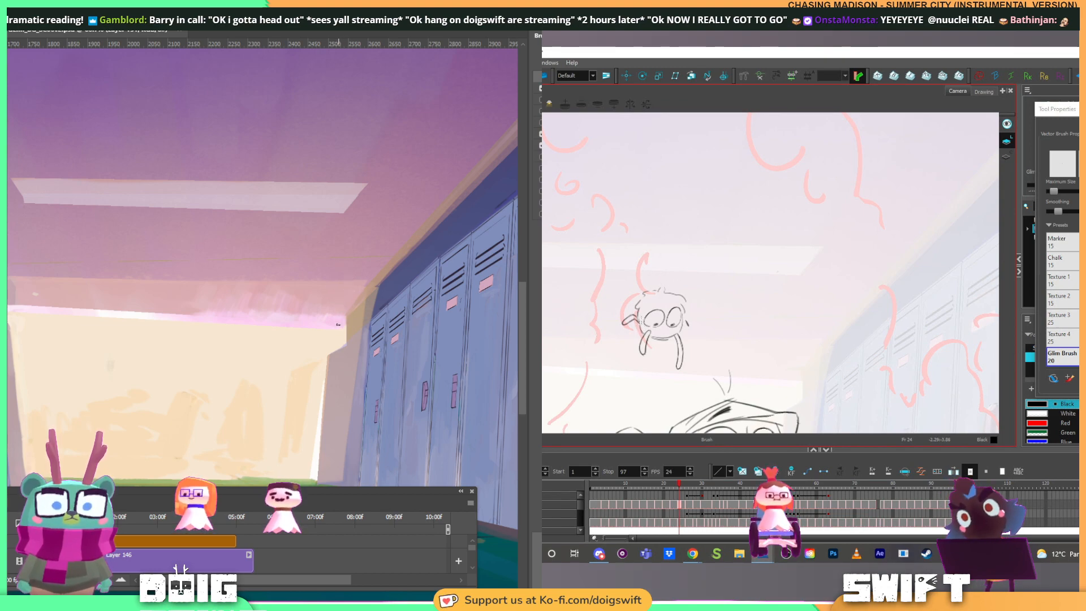
left_click_drag(344, 326, 370, 272)
left_click_drag(637, 322, 749, 293)
left_click_drag(370, 272, 365, 280)
left_click_drag(750, 293, 707, 316)
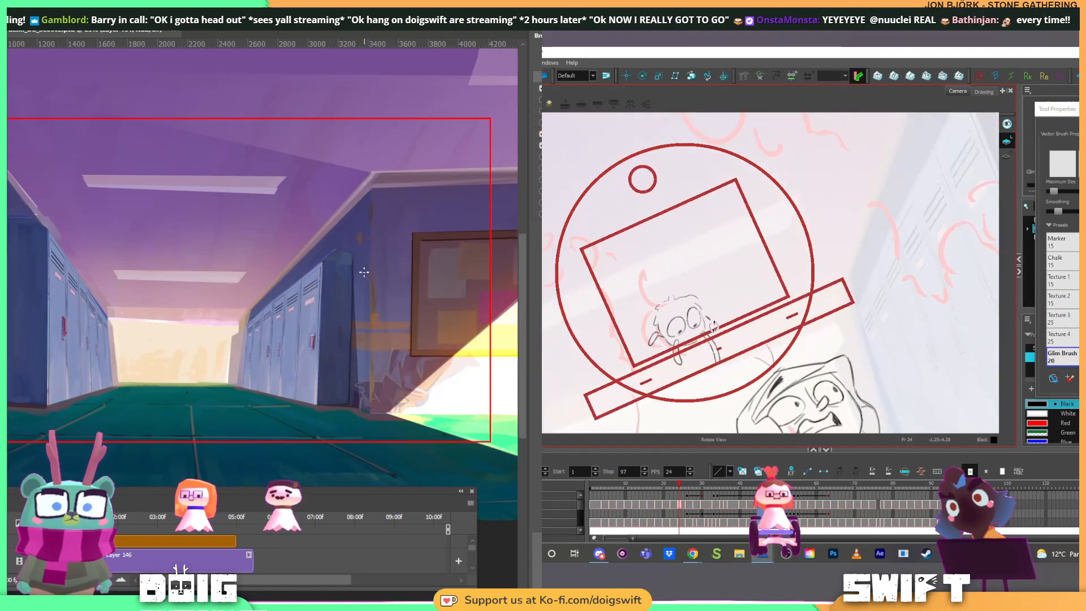
left_click_drag(365, 280, 356, 296)
left_click_drag(707, 317, 660, 321)
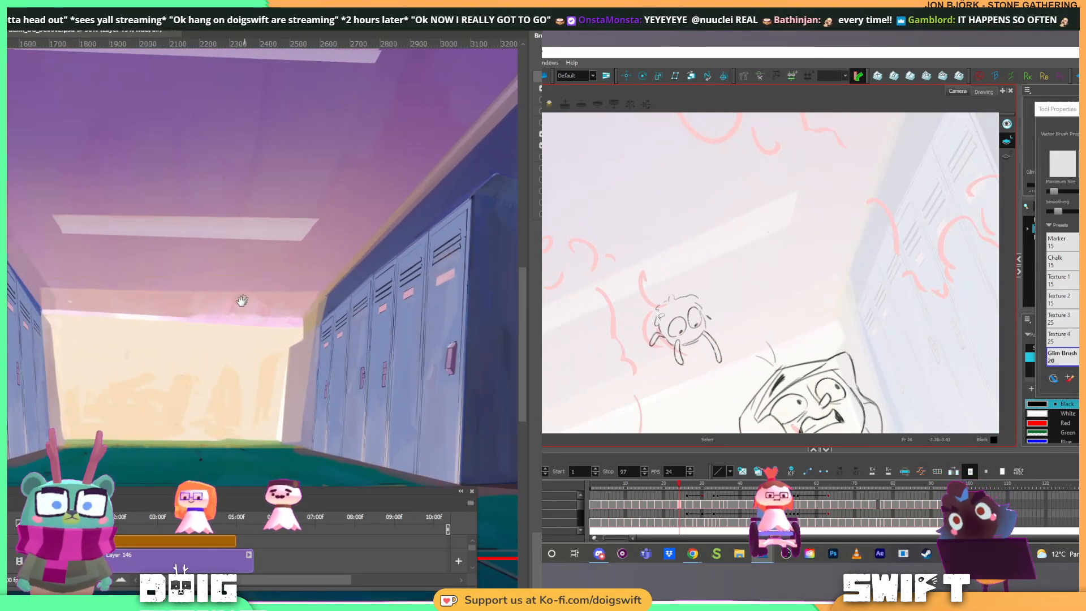
left_click_drag(240, 300, 281, 324)
Step: Sample the ceiling colours and repaint the doorway's upper corner where the ceiling meets the left-hand lockers
key("alt")
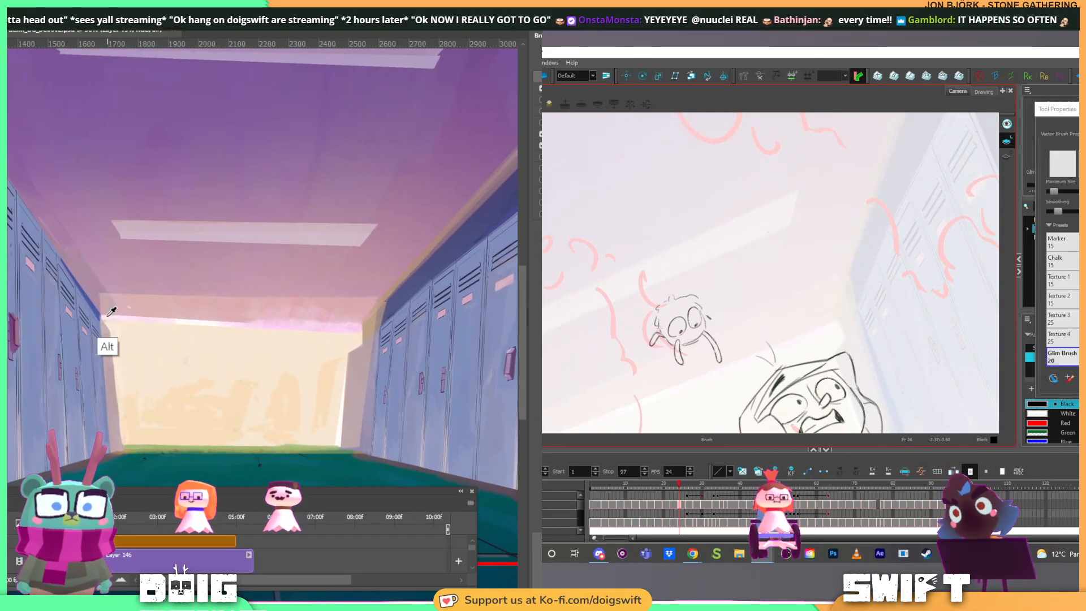
key("alt+s")
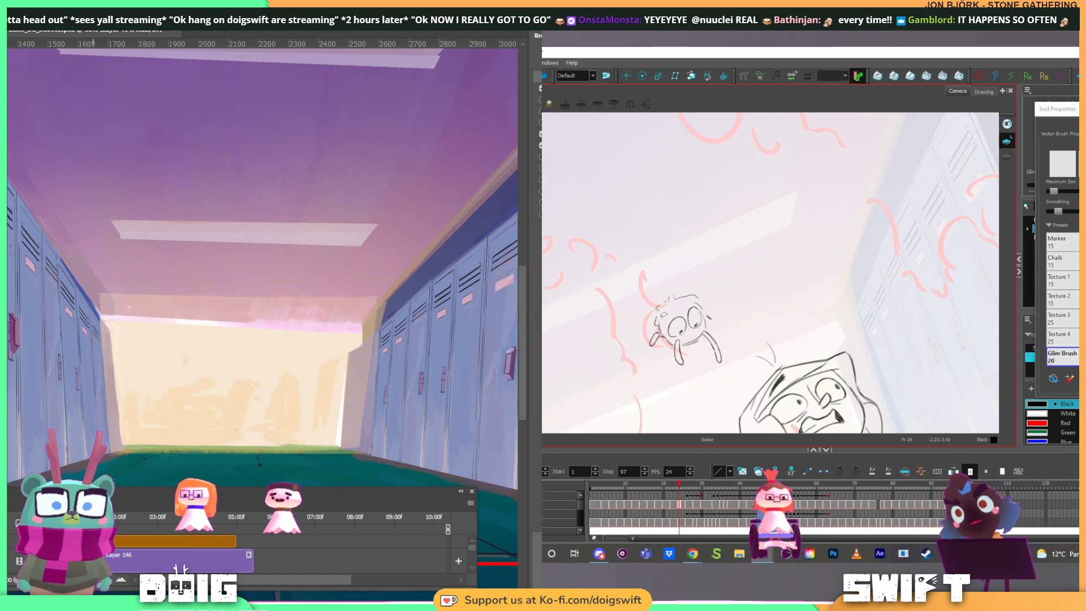
key("alt+b")
key("alt")
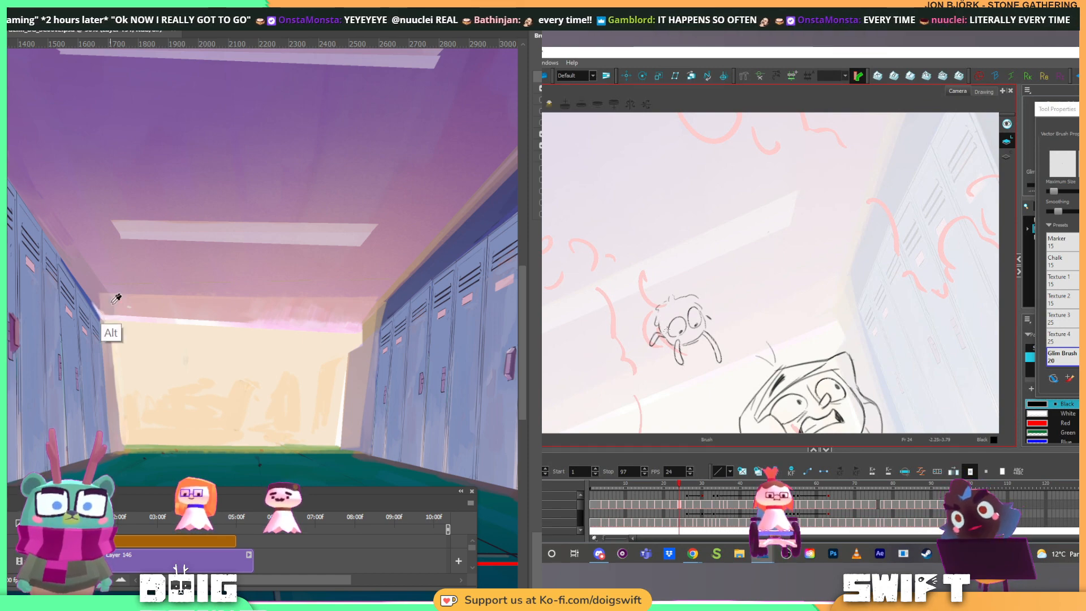
mouse_move(668, 330)
left_mouse_down()
mouse_move(650, 317)
mouse_move(673, 306)
mouse_move(685, 318)
left_mouse_up()
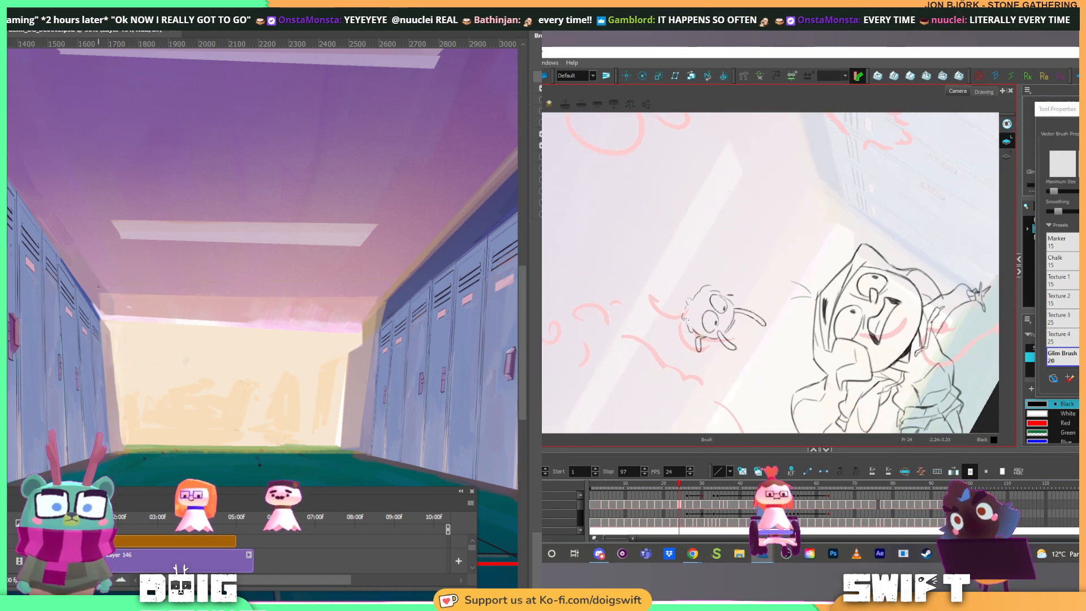
left_click_drag(94, 301, 102, 308)
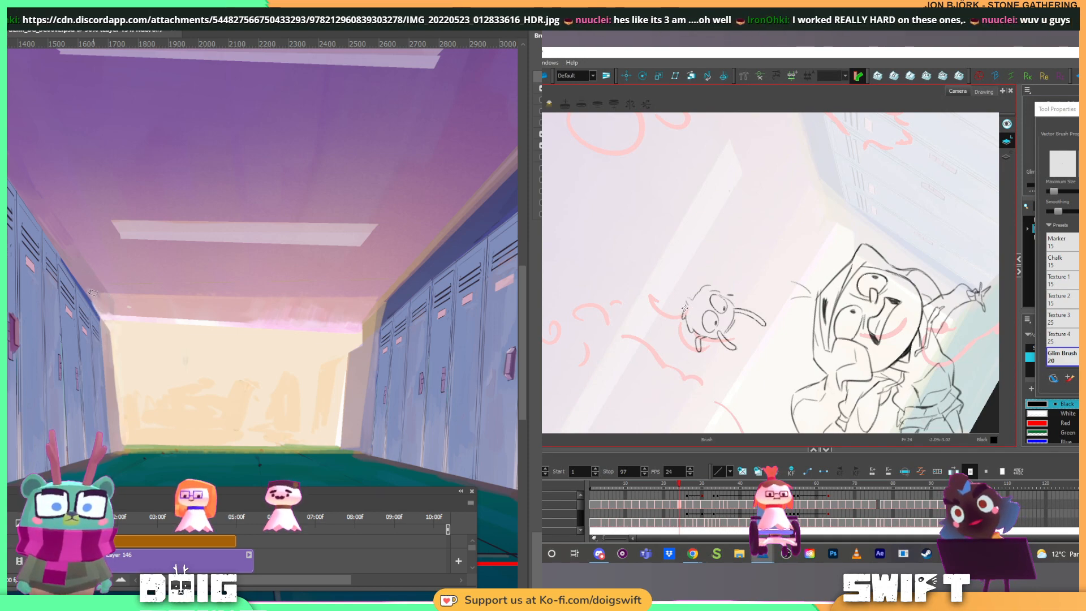
Step: In Harmony, redraw the small creature's furry head outline on frame 24 and flip between adjacent drawings to compare it
left_click_drag(722, 282, 739, 309)
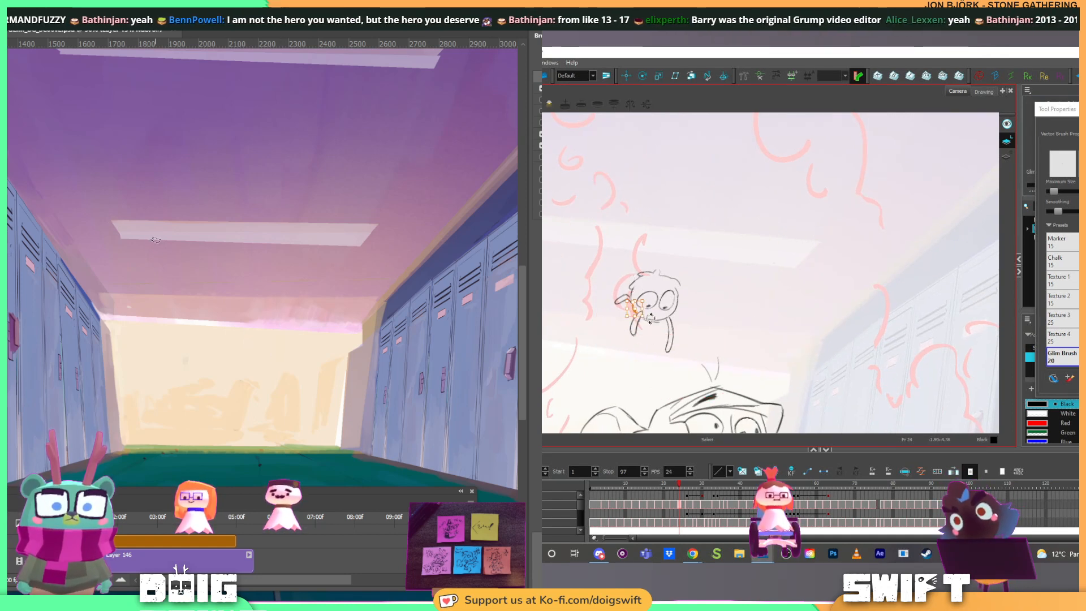
key("ctrl+plus")
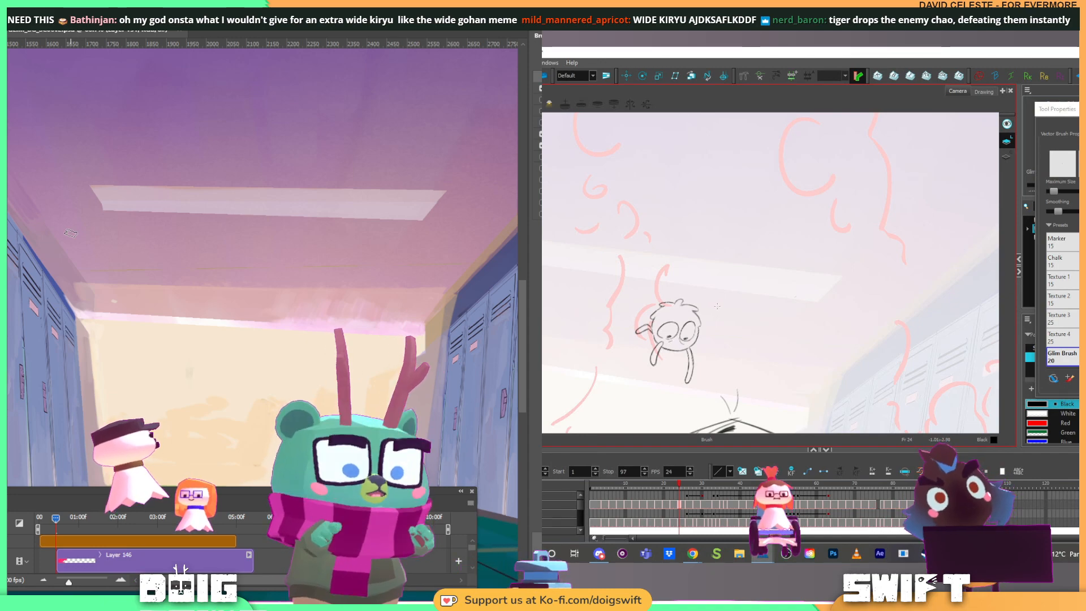
key("comma")
key("period")
key("comma")
key("period")
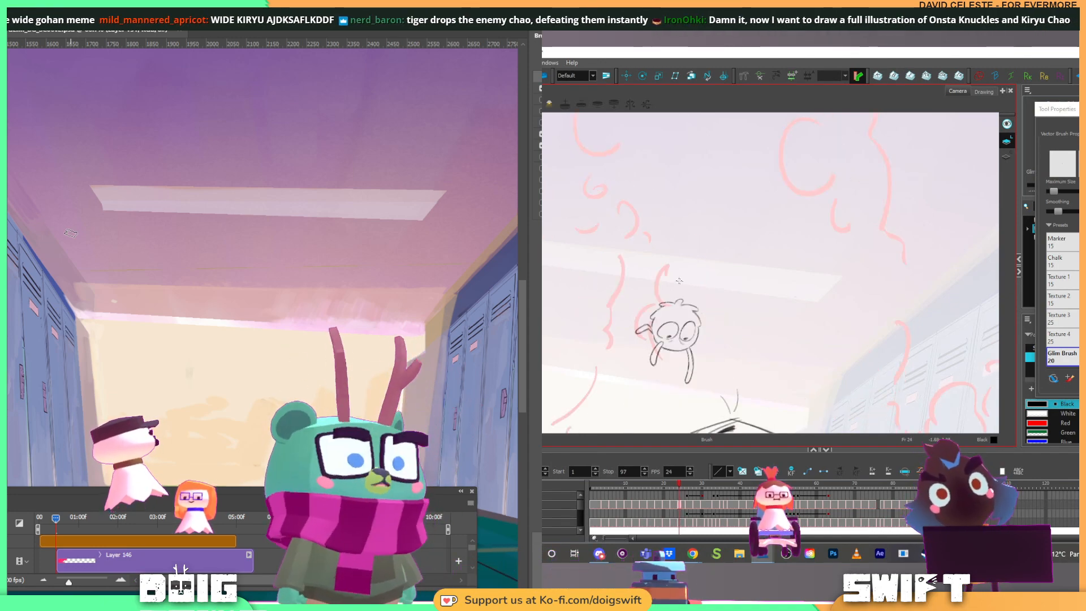
key("alt+s")
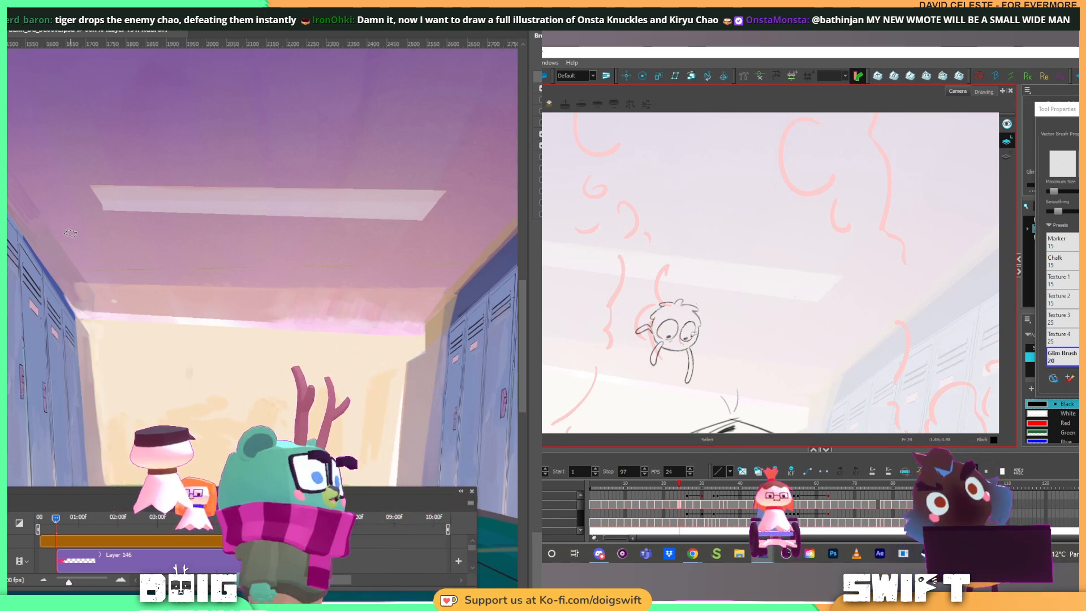
Step: Select and adjust the outline of the small creature's right-hand eye on frame 24
left_click(690, 331)
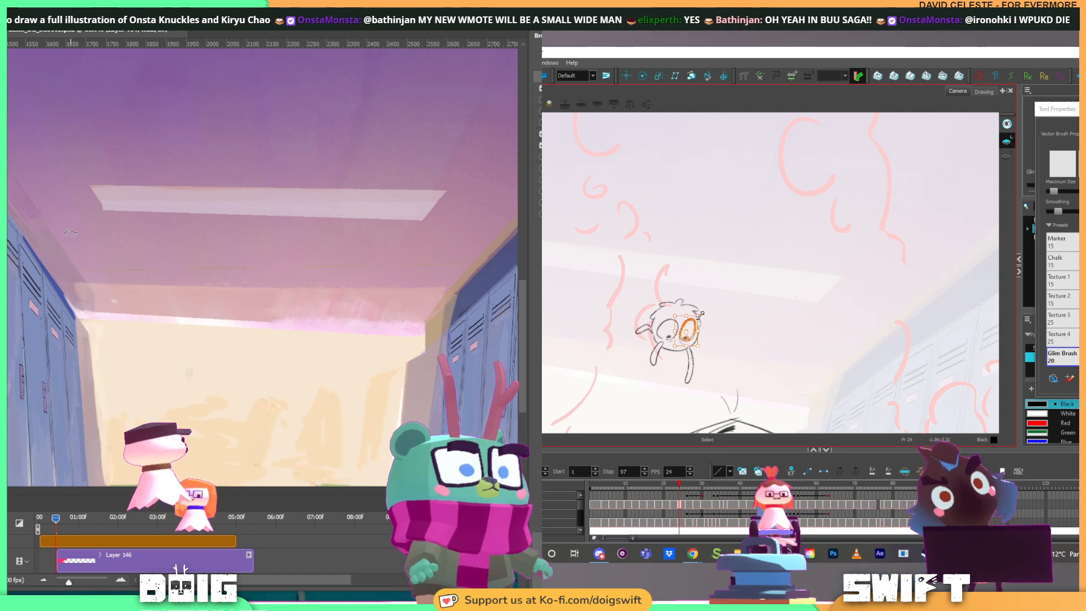
left_click_drag(700, 315, 702, 316)
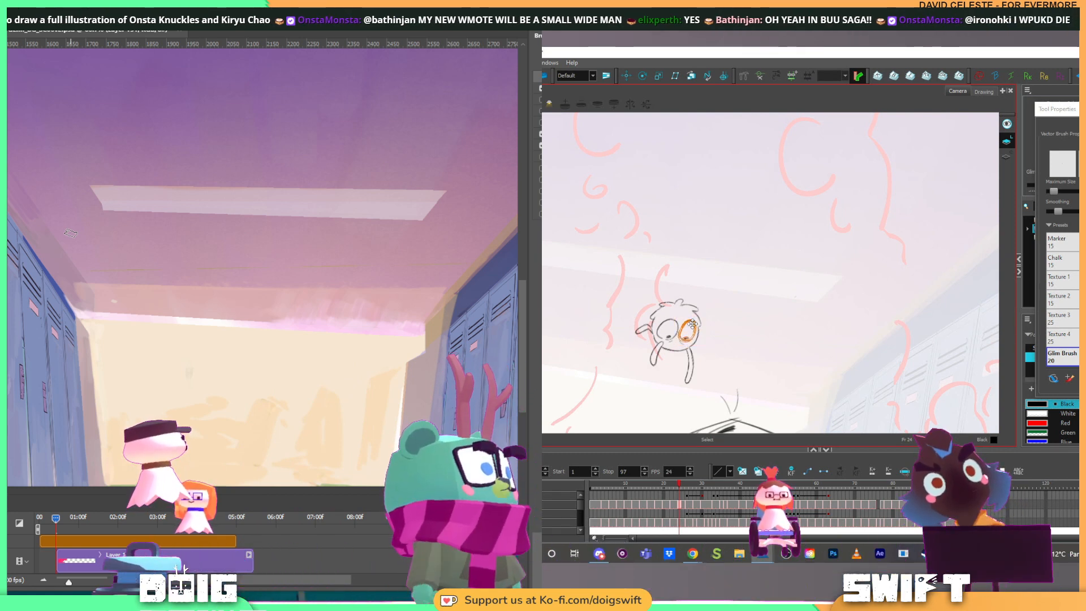
left_click(739, 303)
key("alt+b")
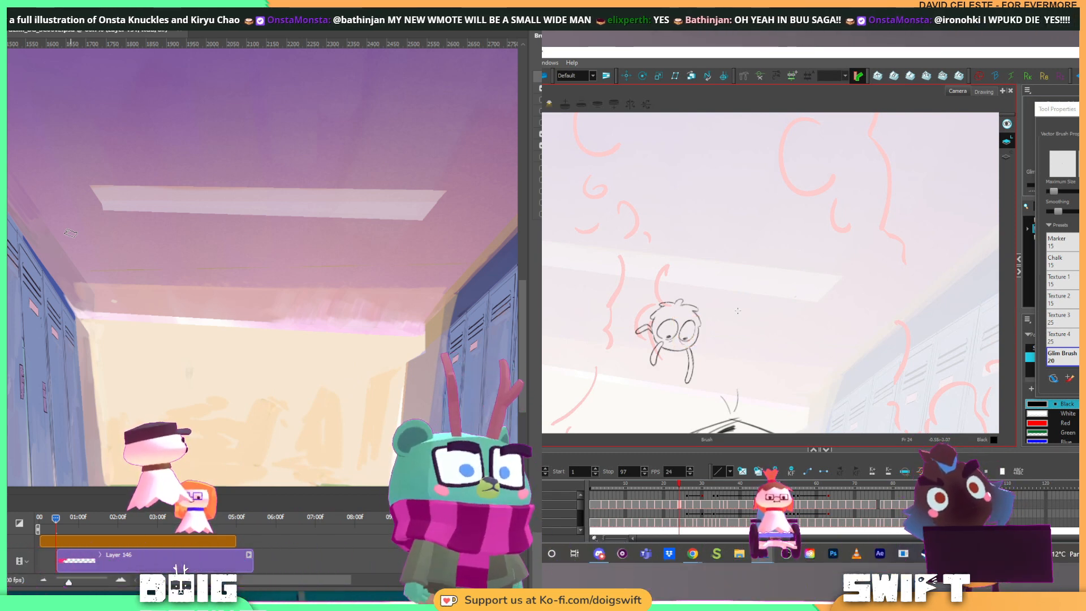
Step: Go to frame 26 and clean up the rough strokes around the small creature's lower body with the Glim Brush
left_click(686, 503)
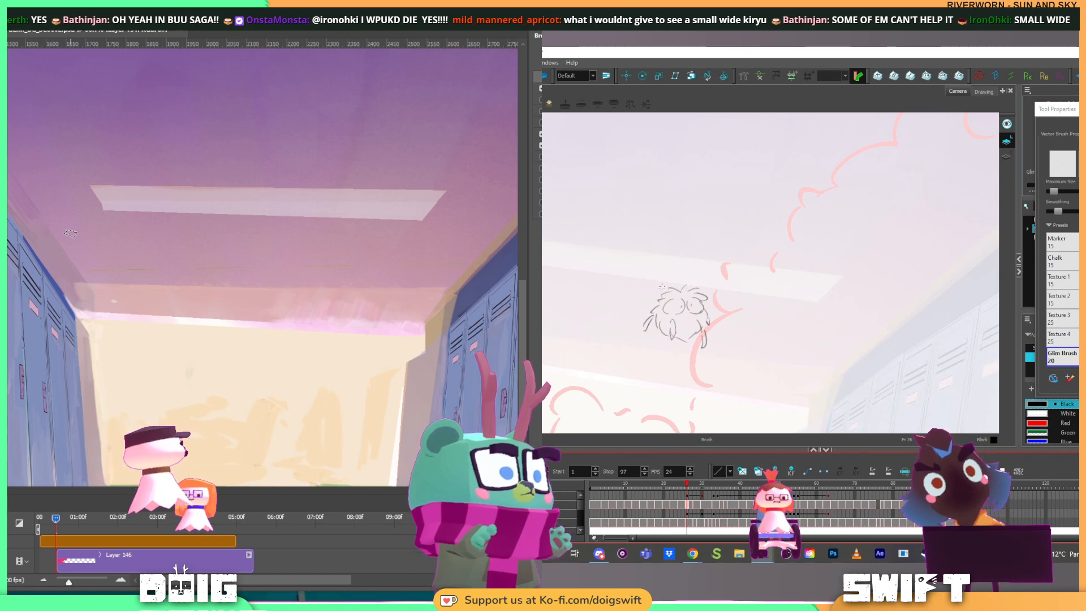
key("alt+s")
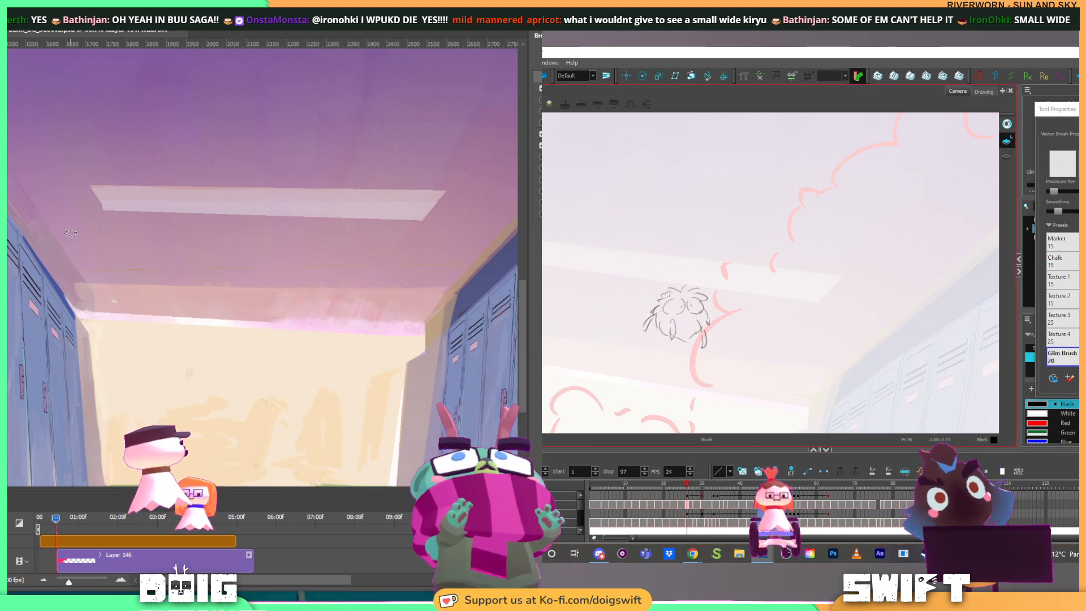
key("alt+b")
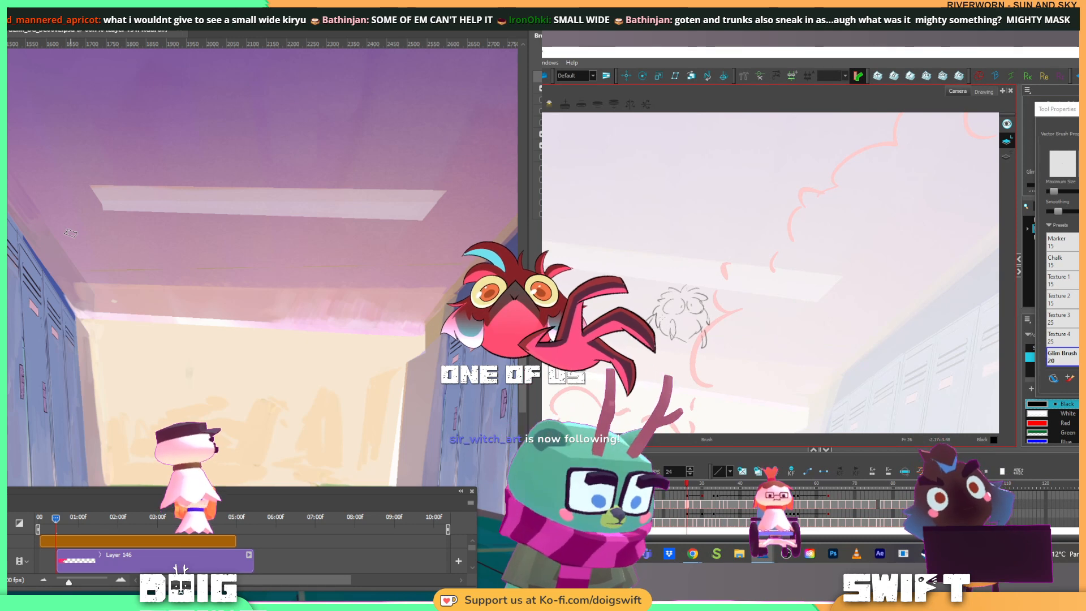
key("alt+s")
key("alt+b")
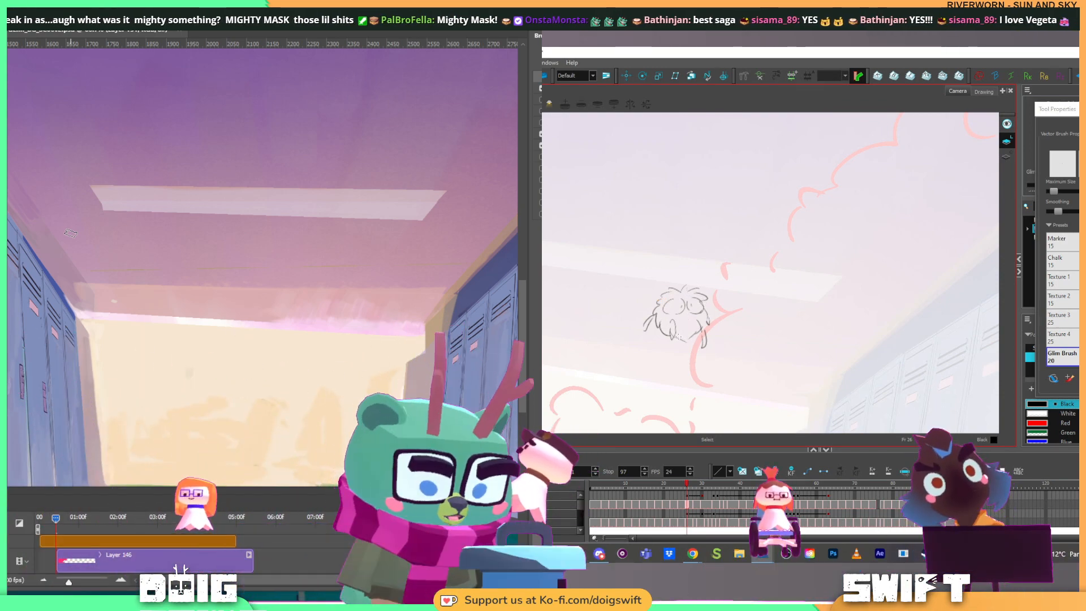
Step: Delete the unwanted strokes around the creature's front arm on frame 26 and redraw the arm and lower body outline
left_click_drag(686, 329, 695, 325)
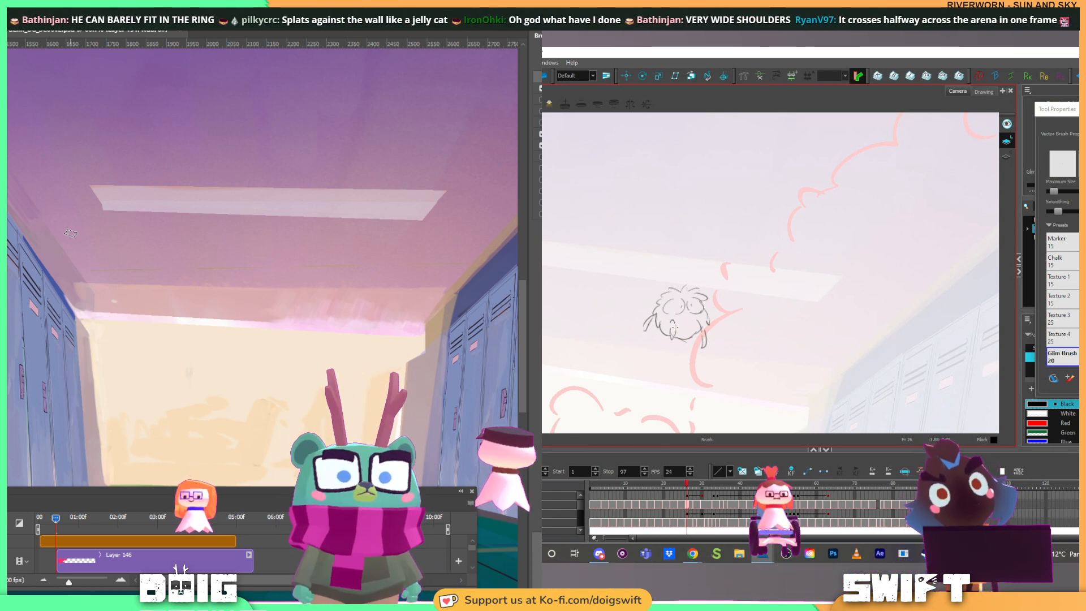
key("alt+s")
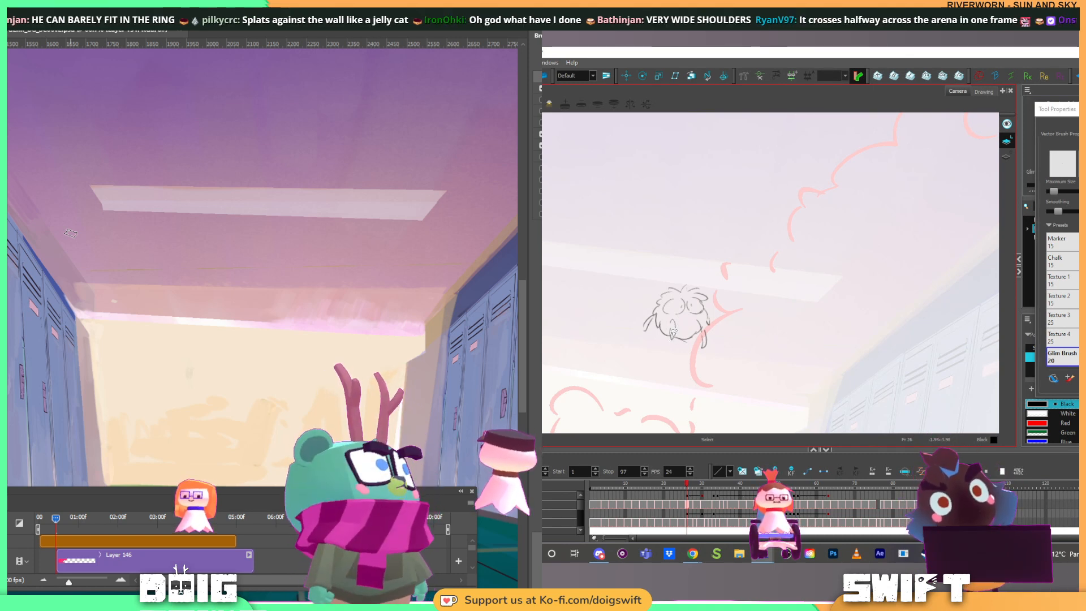
key("alt+b")
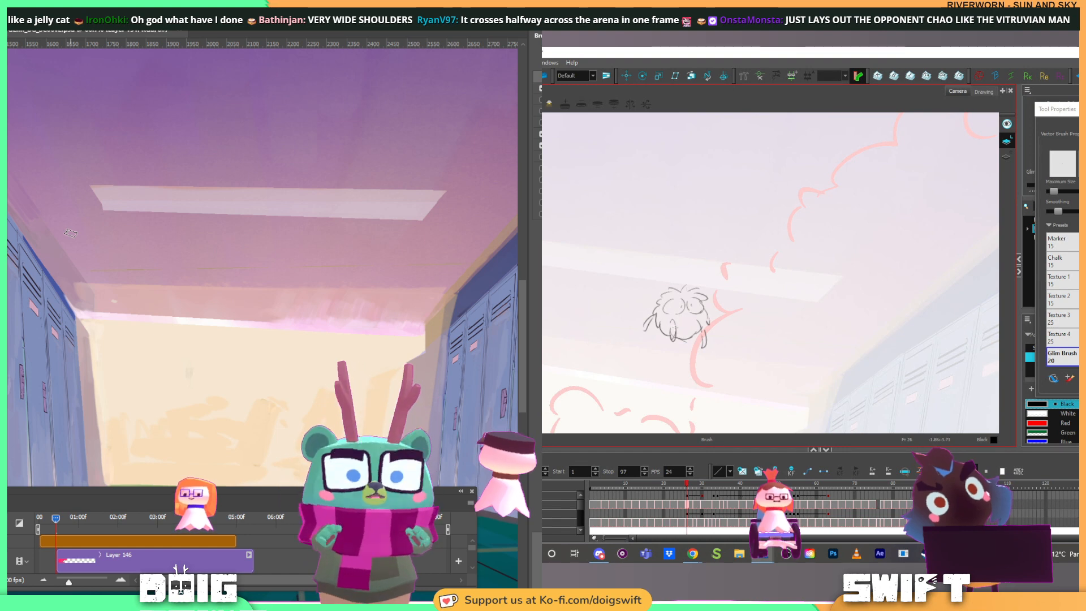
key("alt+s")
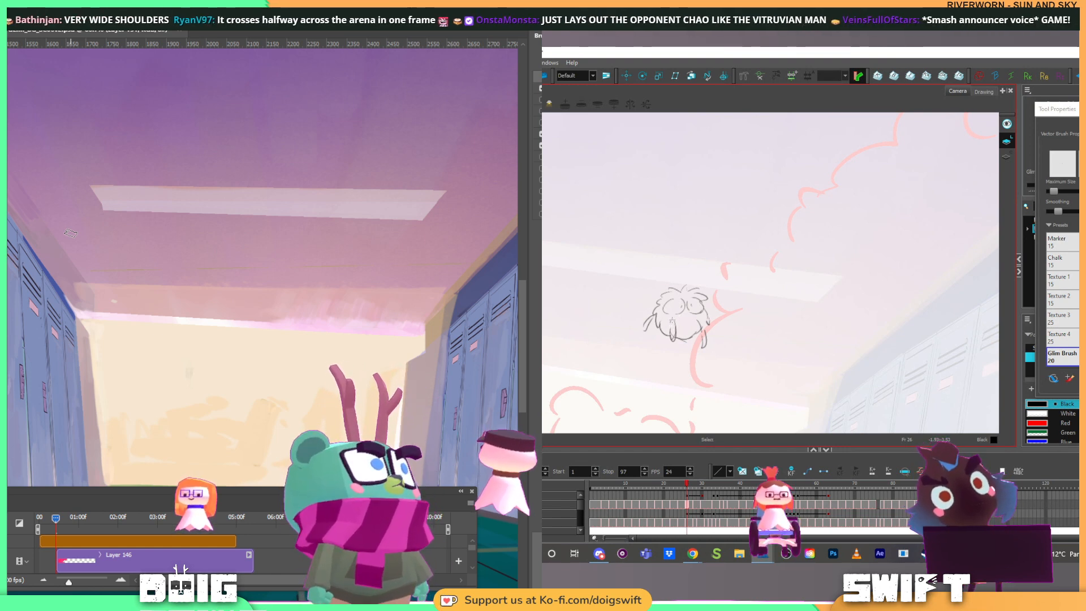
left_click(680, 330)
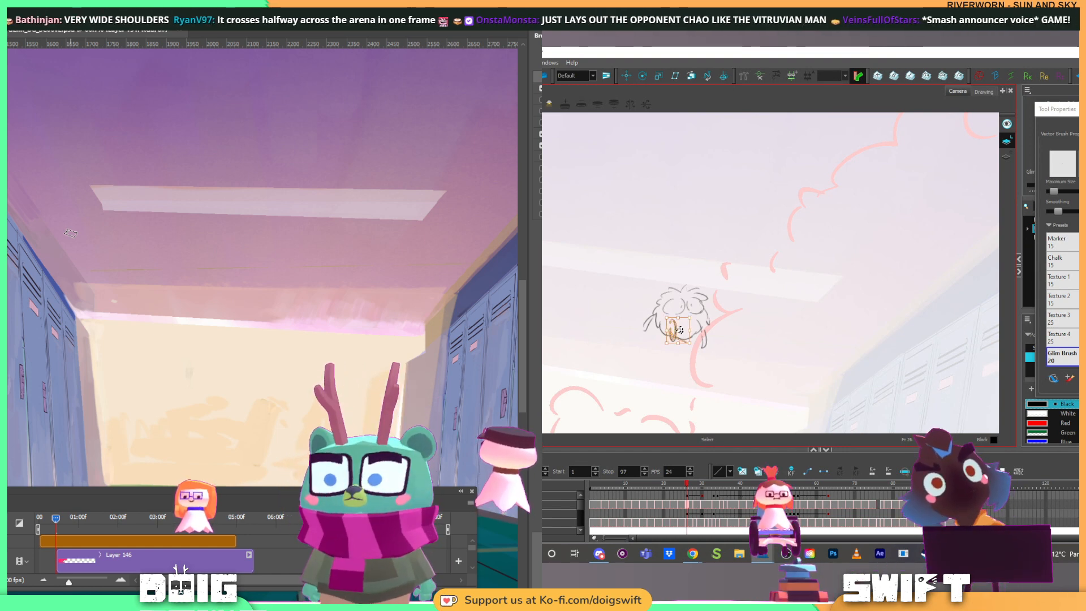
key("Delete")
key("alt+b")
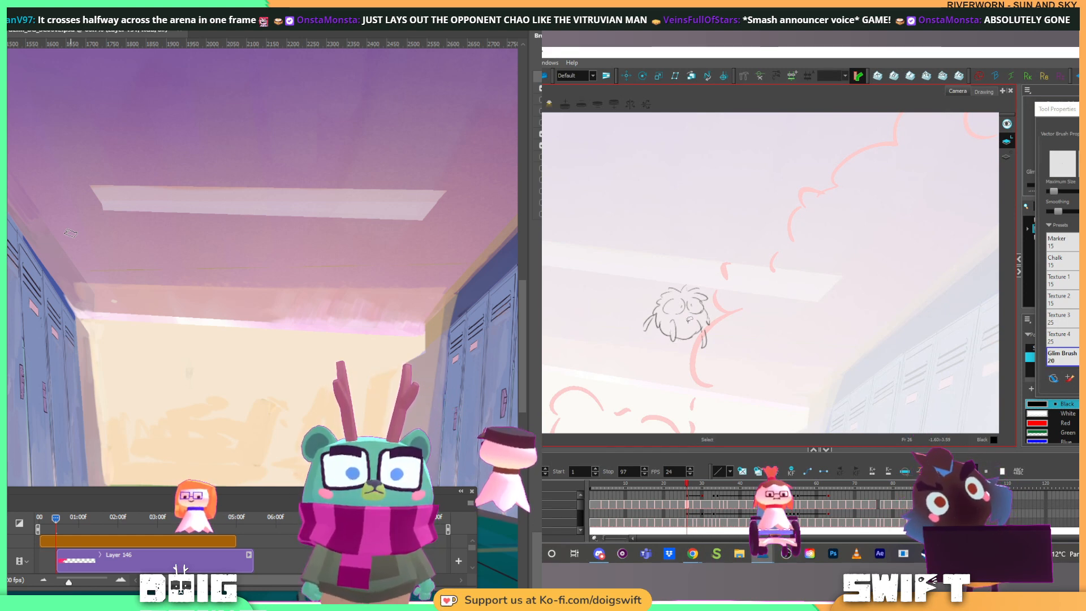
key("alt+b")
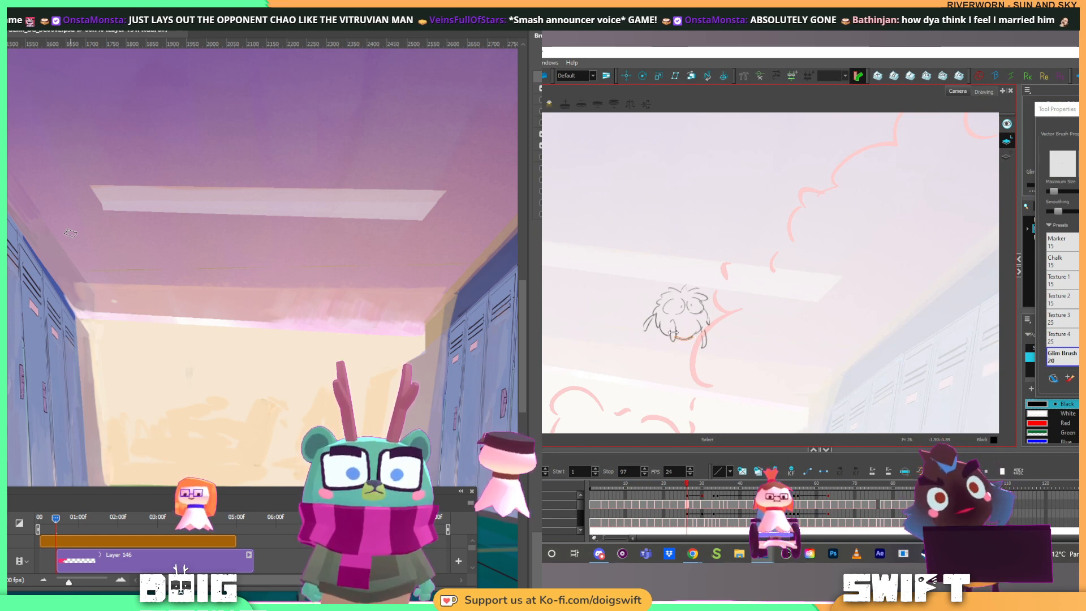
key("alt+b")
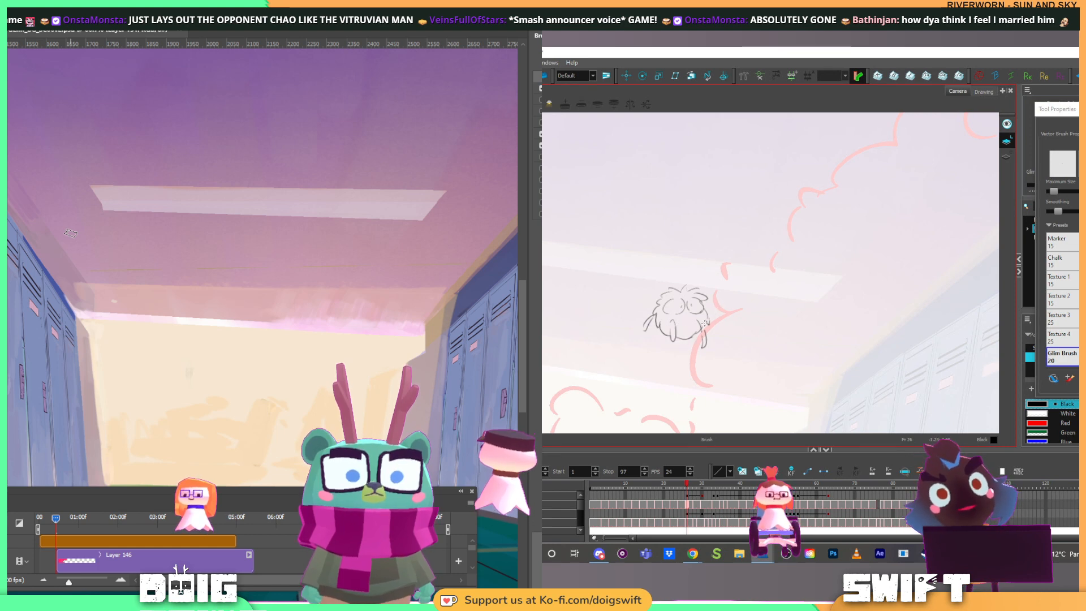
Step: Refine the creature's lower body line on frame 26, and touch up the doorway's upper corner by the left-hand lockers in Photoshop
key("alt+s")
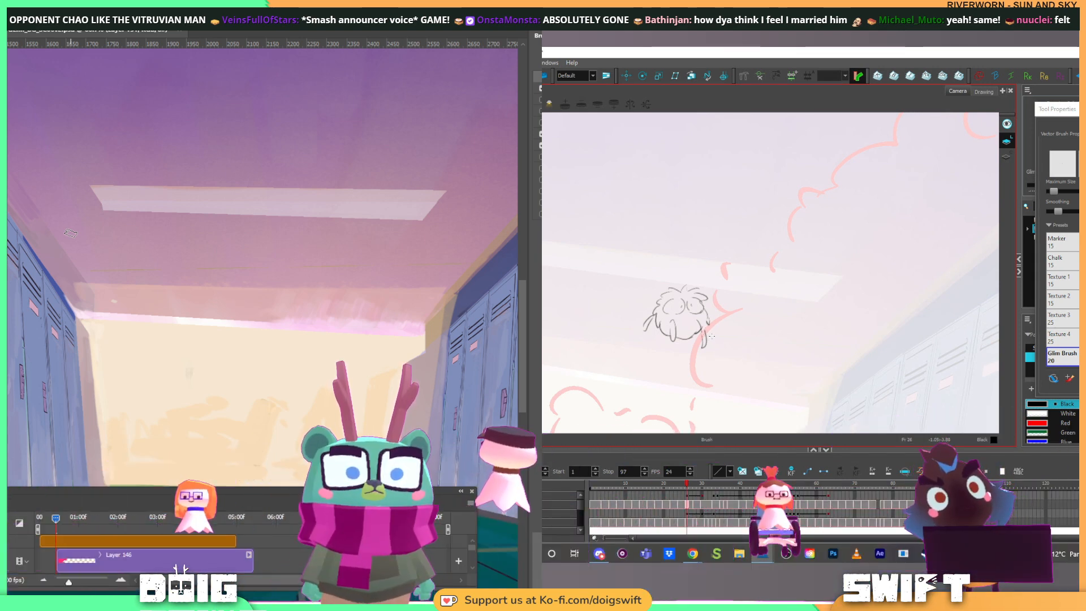
left_click_drag(94, 323, 105, 327)
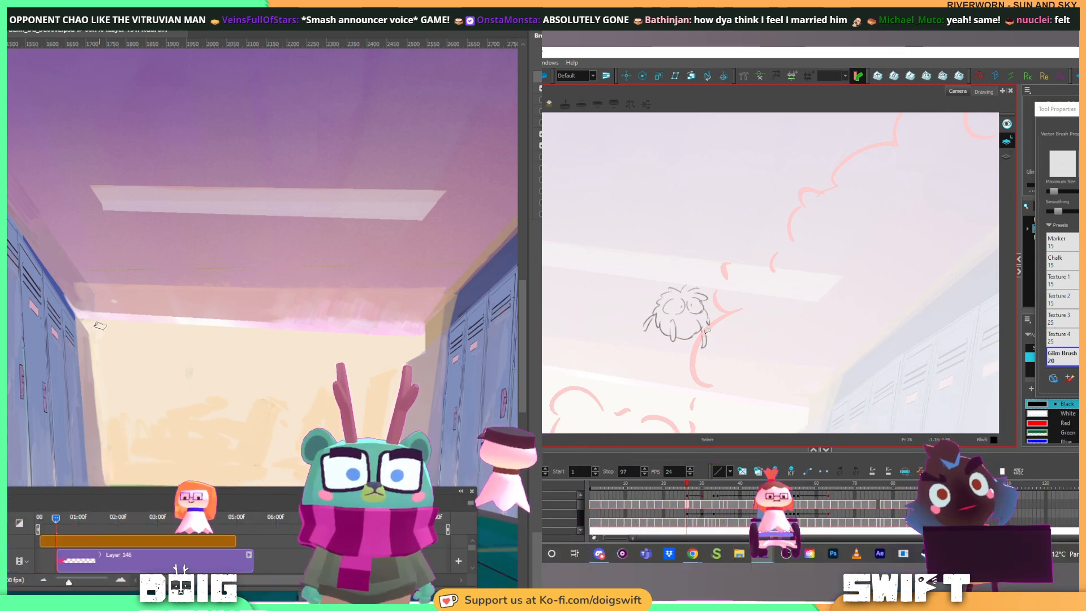
key("alt+b")
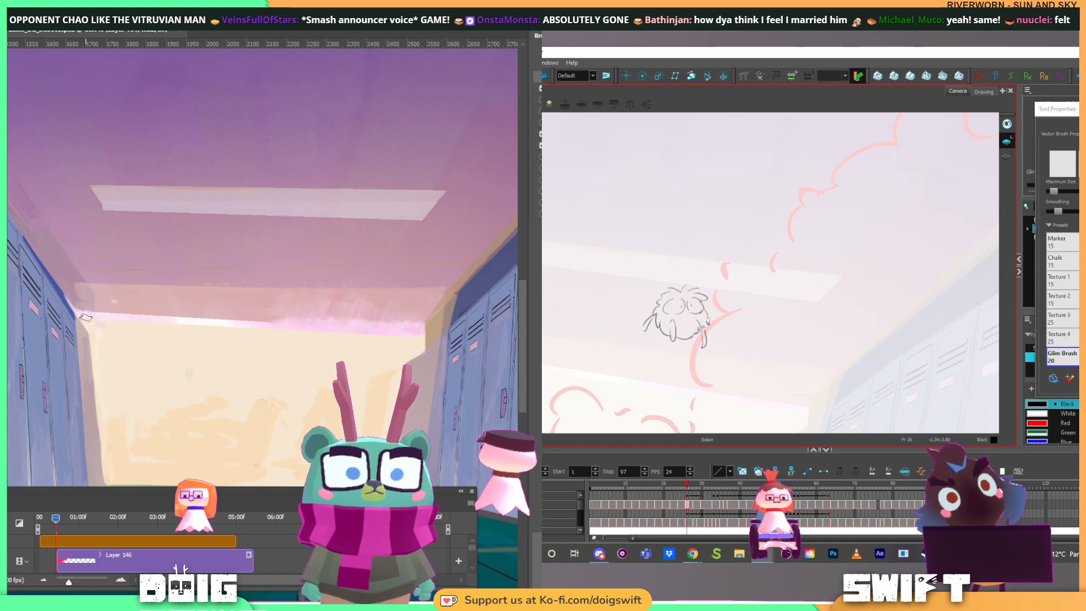
key("alt+s")
key("alt+b")
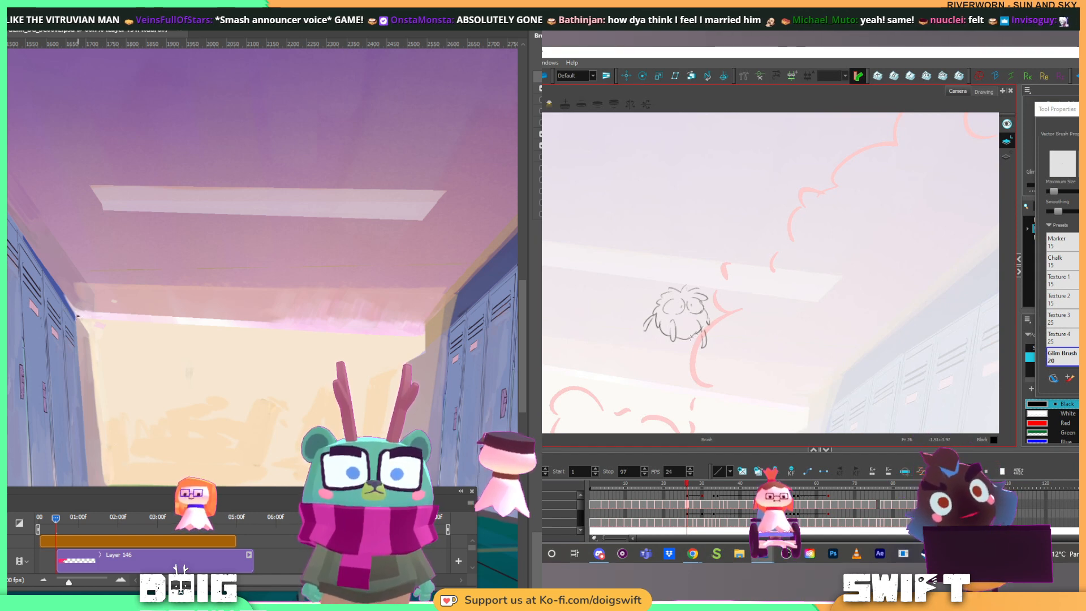
key("alt+b")
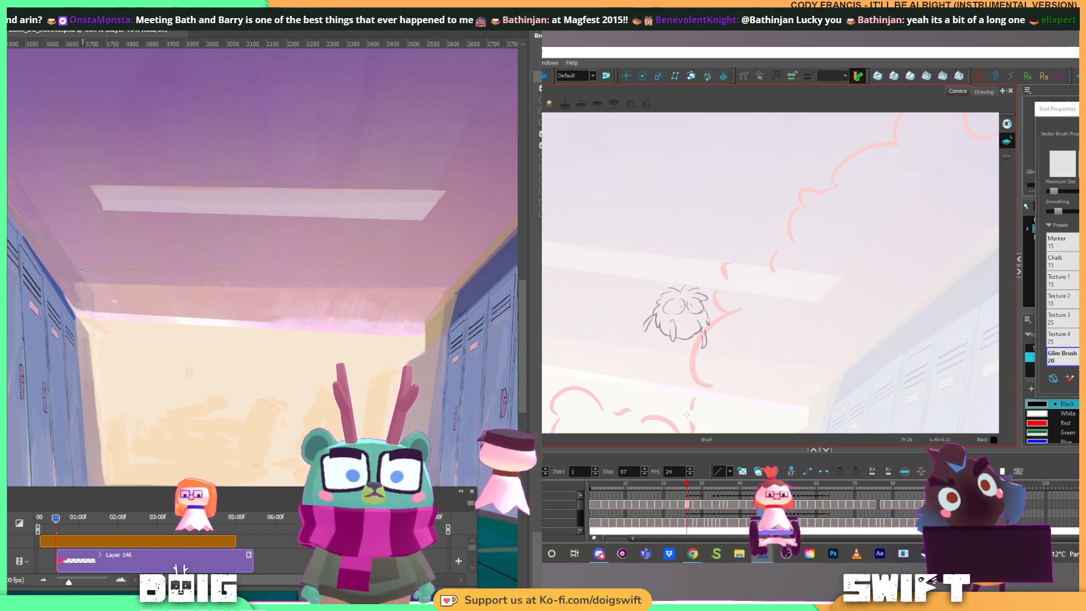
Step: In Photoshop, sample the cream doorway colour and repaint the doorway's edge beside the left-hand lockers
key("alt")
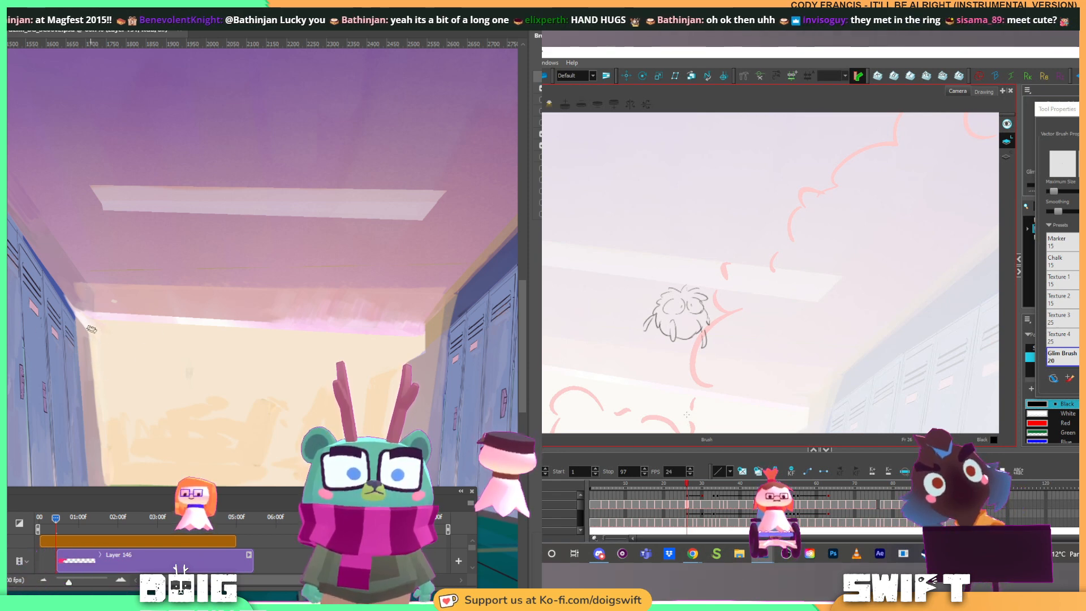
mouse_move(252, 341)
left_mouse_down()
mouse_move(172, 274)
mouse_move(177, 260)
left_mouse_up()
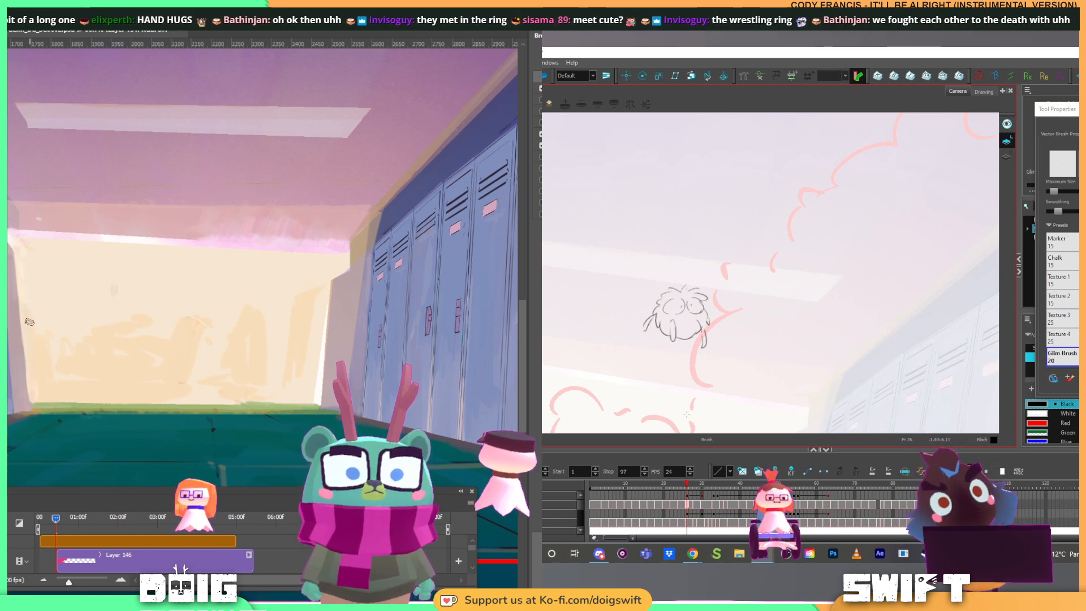
left_click(38, 302, "alt")
left_click_drag(28, 305, 39, 332)
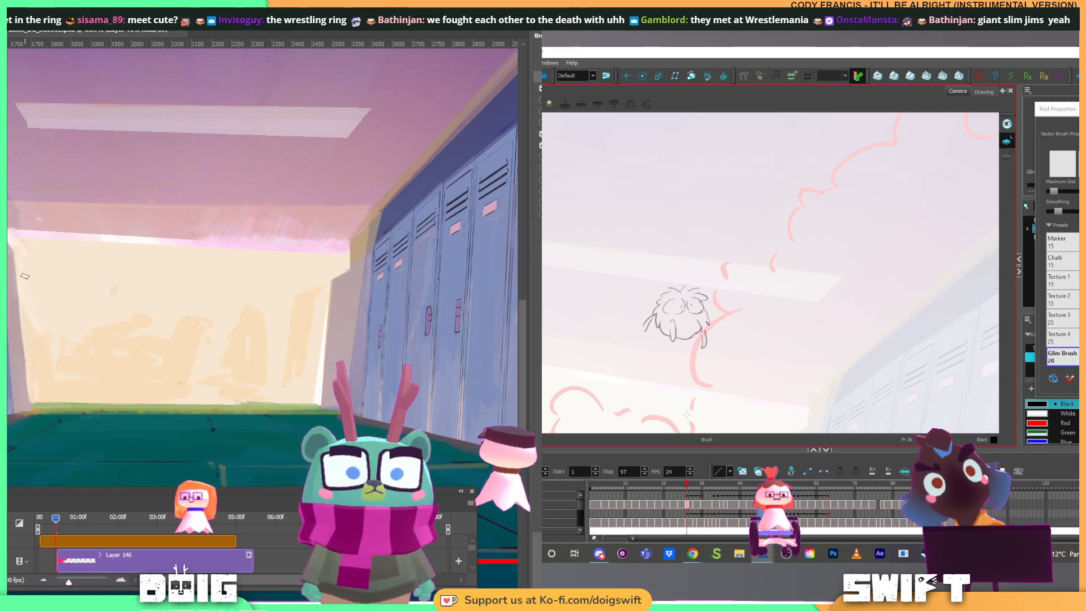
key("alt")
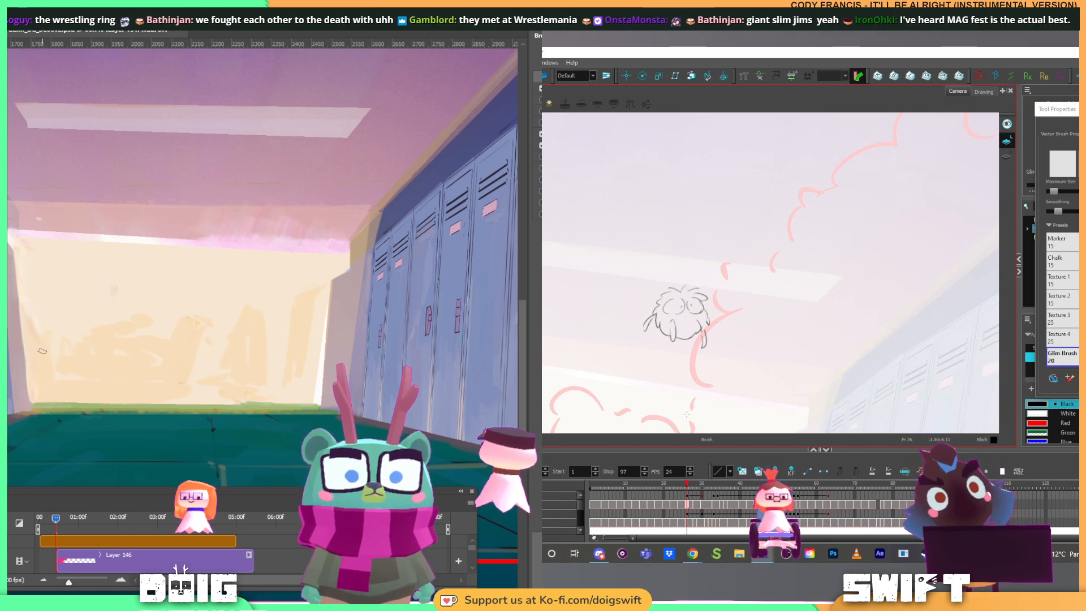
left_click(39, 312, "alt")
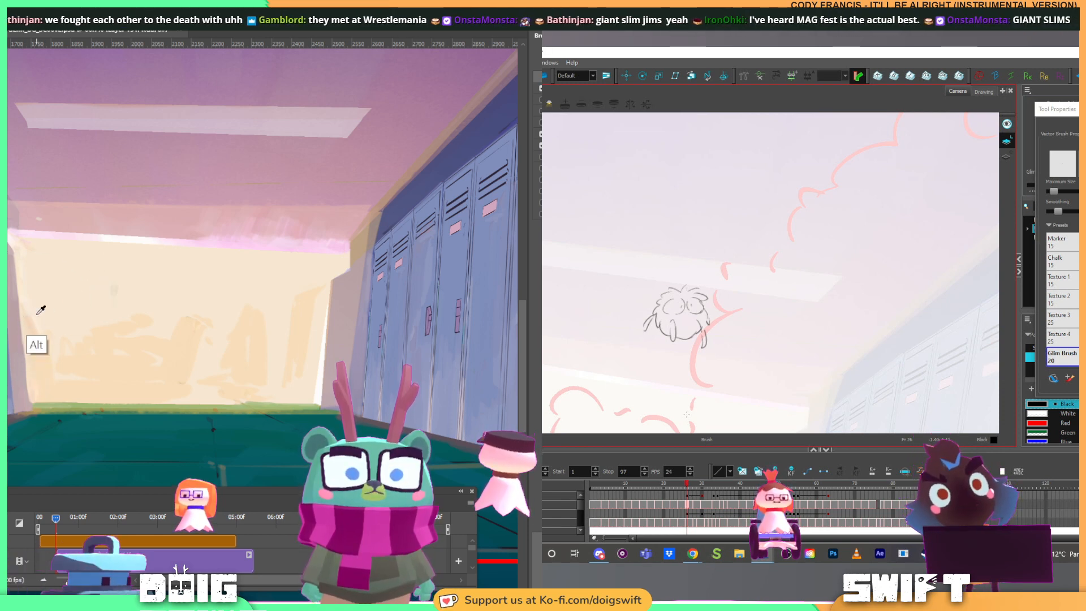
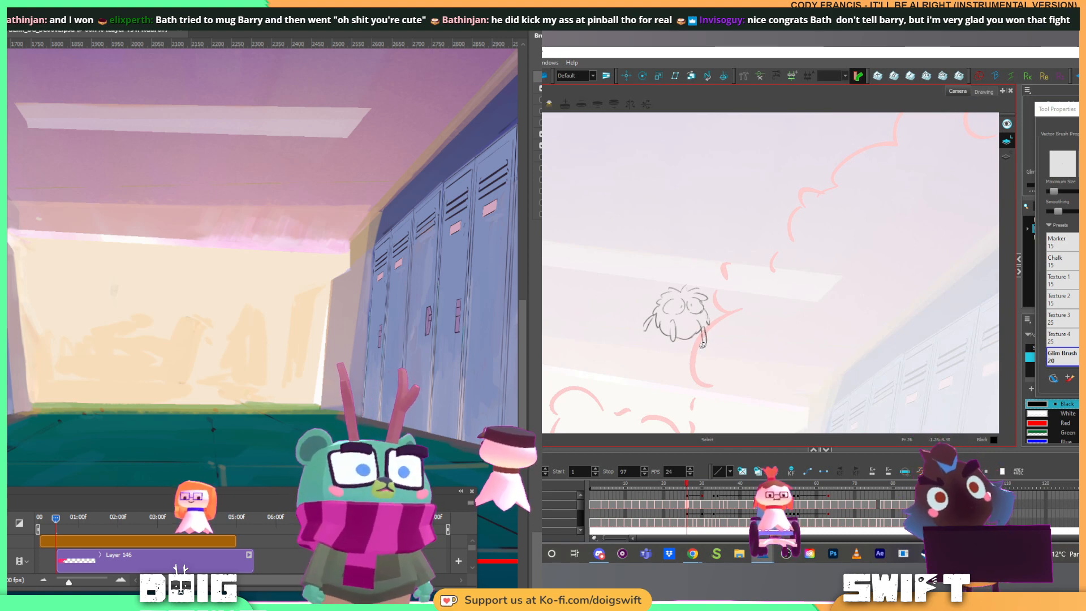
Step: In Harmony, rework the creature's right-hand arm on frame 26 and delete the rough strokes on that side of its head
left_click(703, 344)
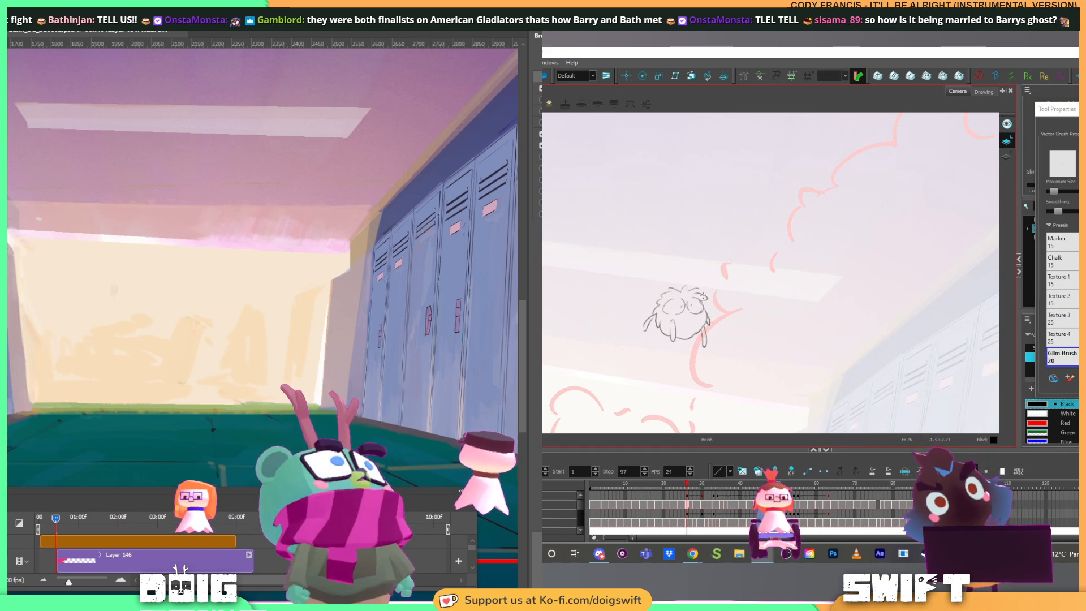
left_click_drag(695, 293, 702, 306)
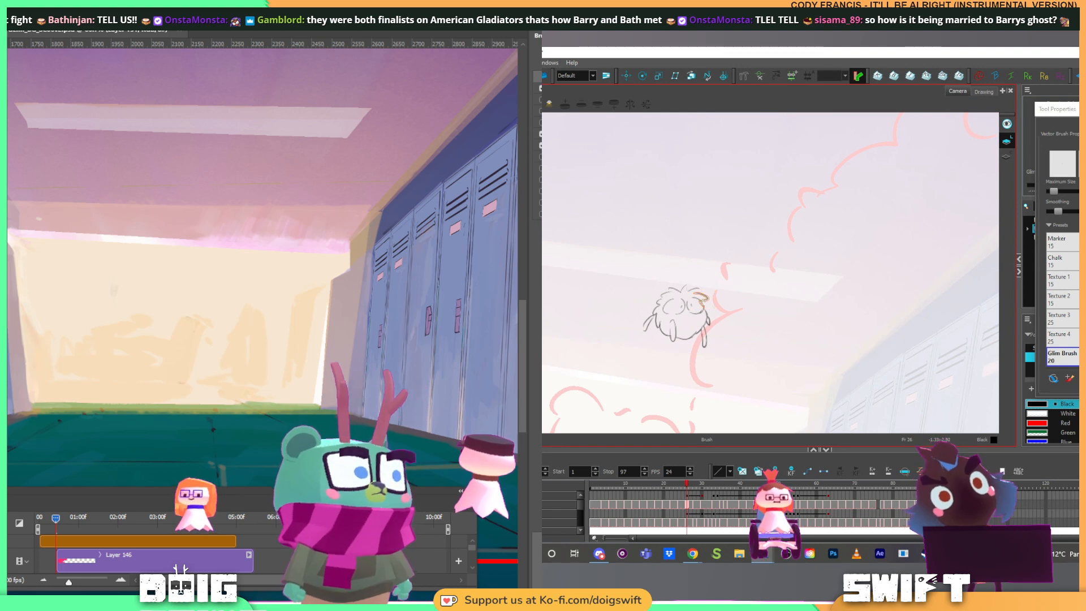
key("alt+s")
left_click(707, 312)
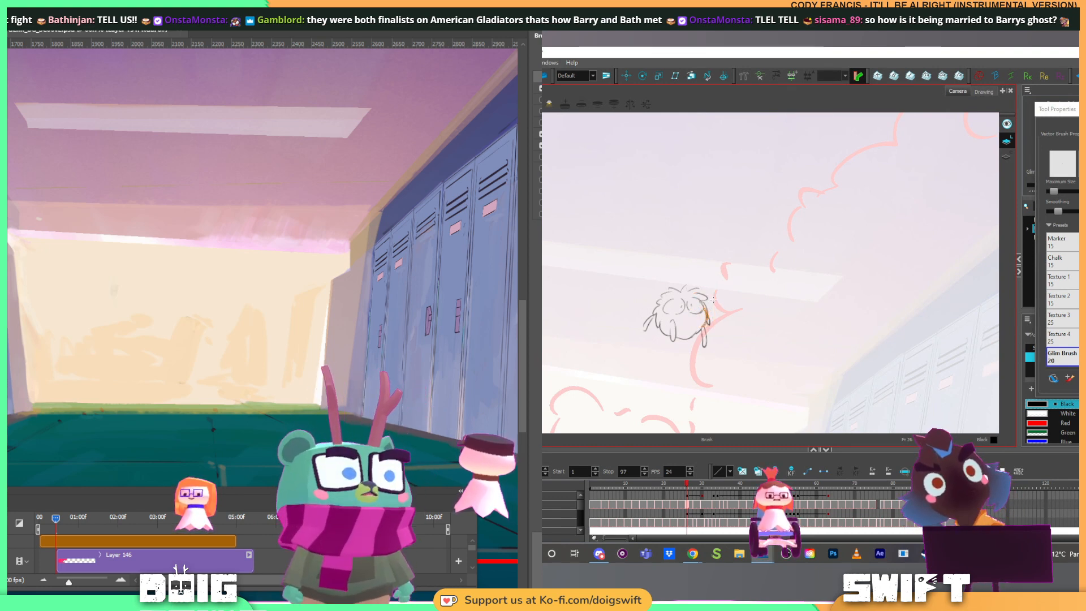
key("alt+s")
left_click(708, 312)
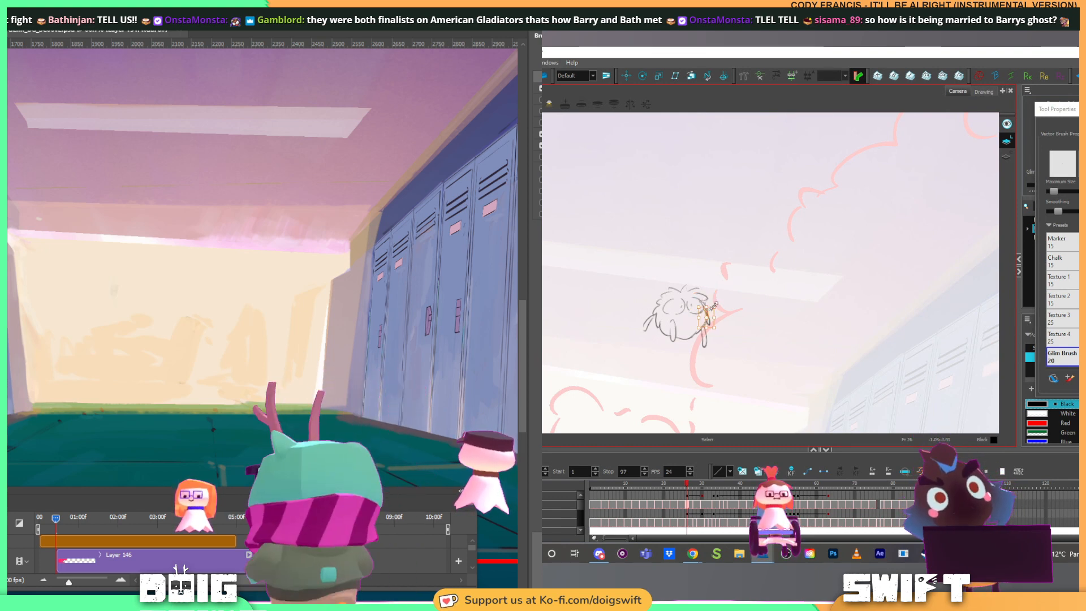
key("Delete")
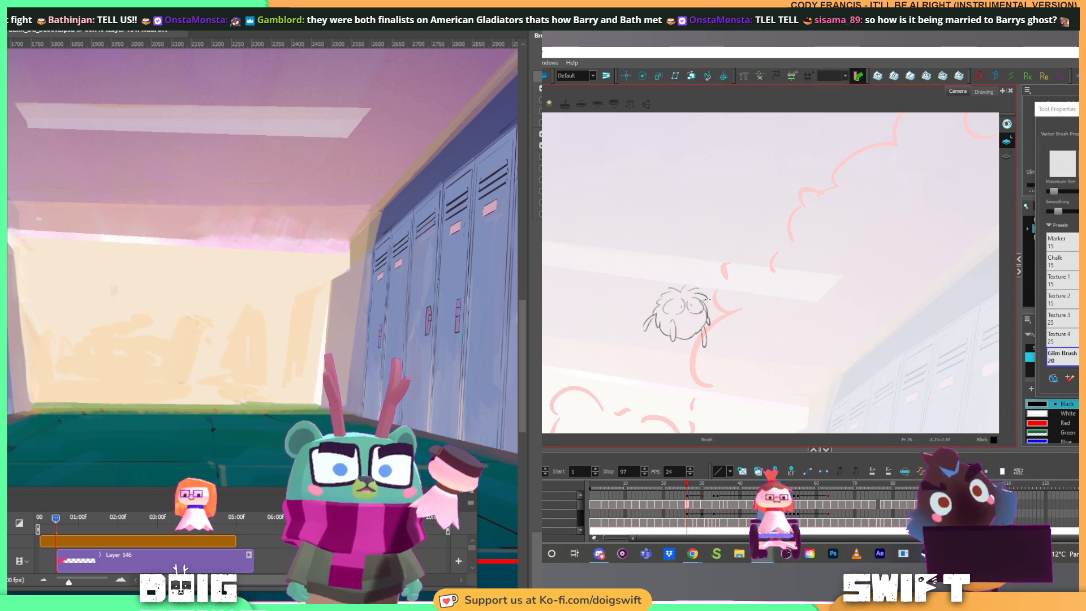
Step: Redraw the fur tufts along the top and right-hand side of the creature's head and refine its left-hand arm
key("alt+b")
left_click_drag(694, 294, 708, 302)
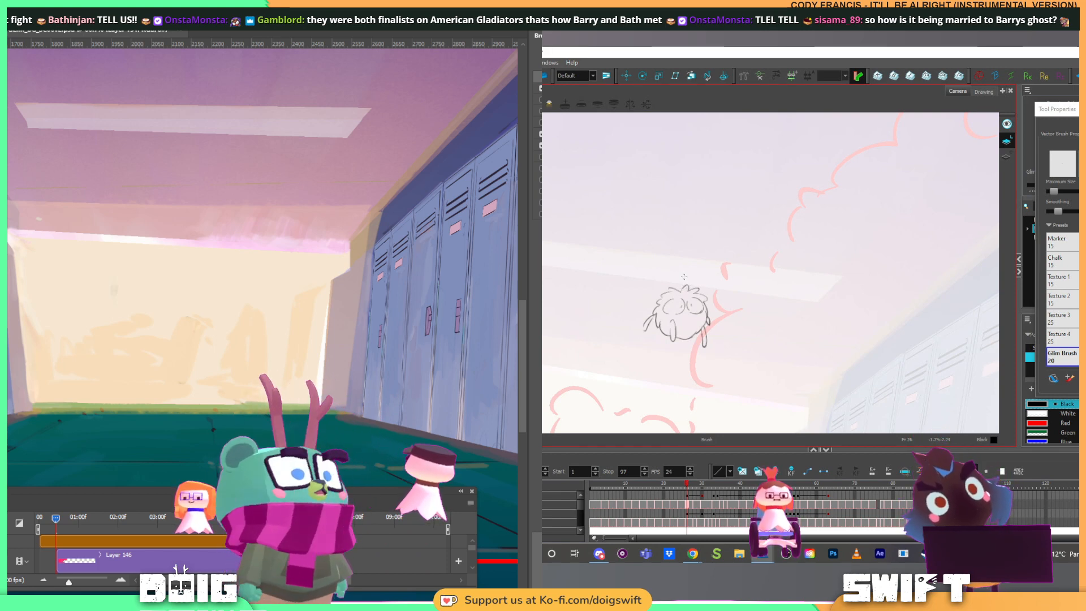
key("alt+s")
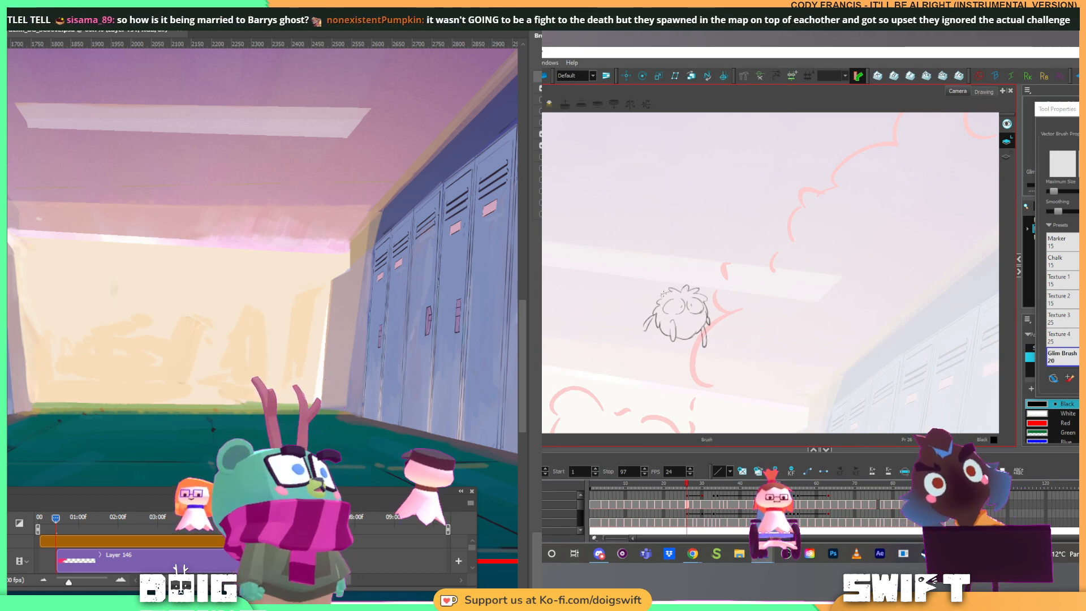
key("alt+s")
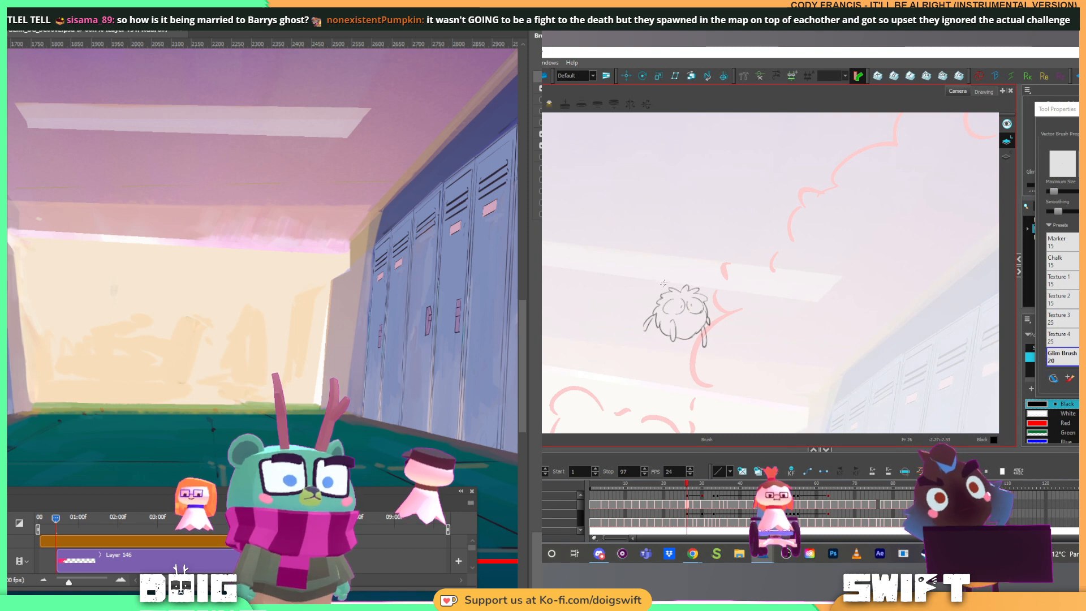
key("alt+b")
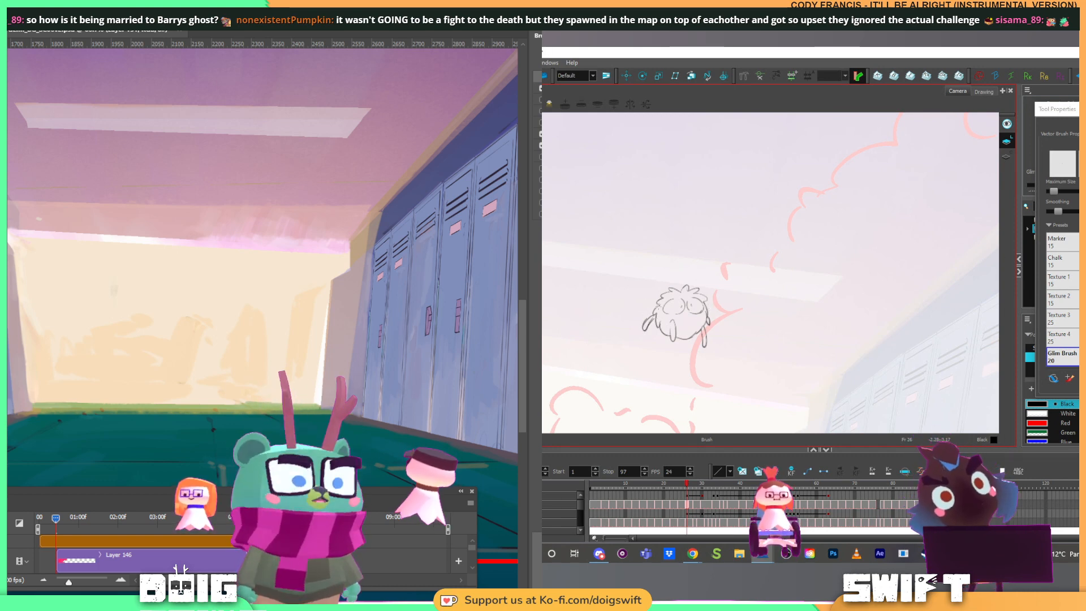
Step: Rework the creature's left-hand arm on frame 26 in Harmony and remove the stray strokes beside its head
key("alt+s")
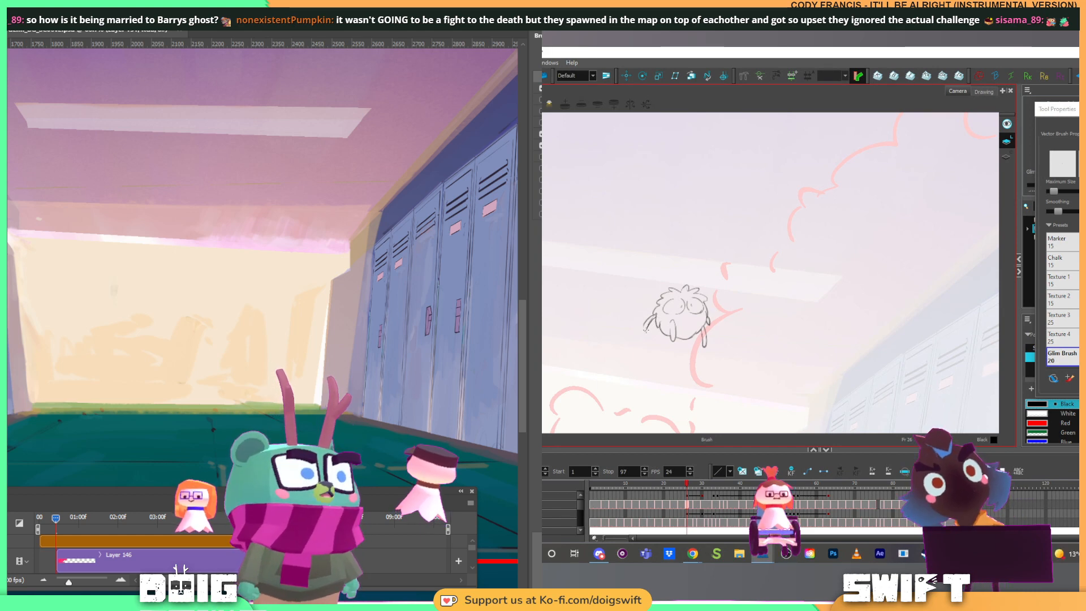
left_click(650, 318)
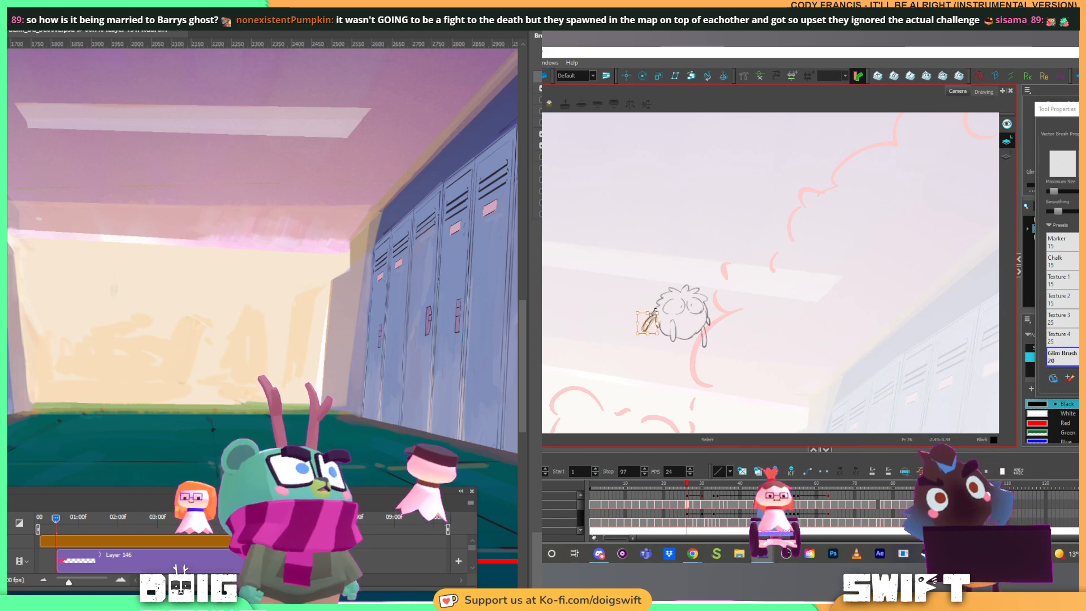
key("alt+s")
left_click(659, 294)
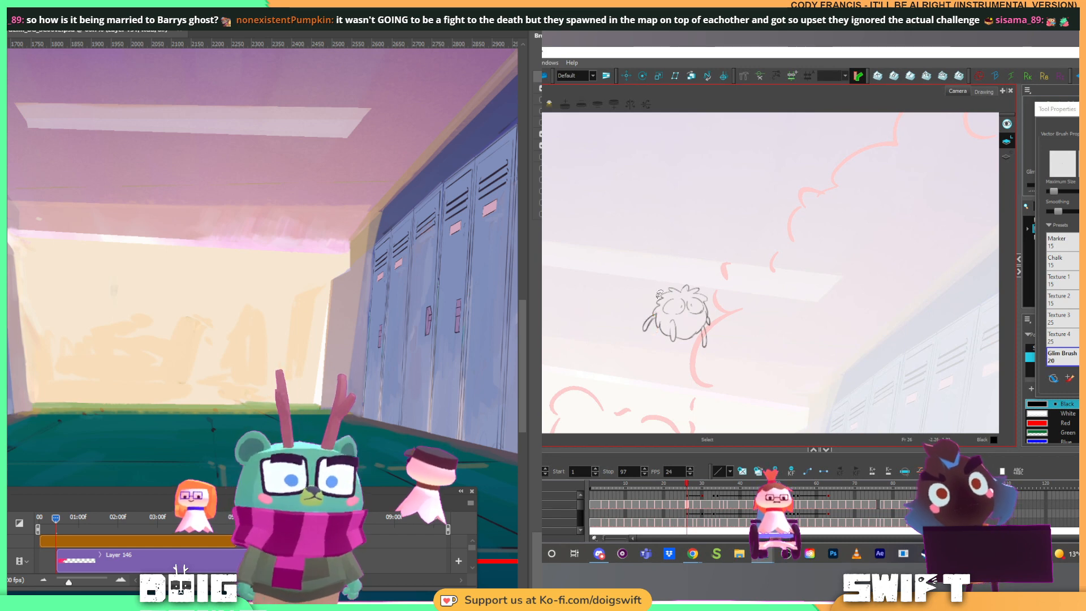
key("alt+b")
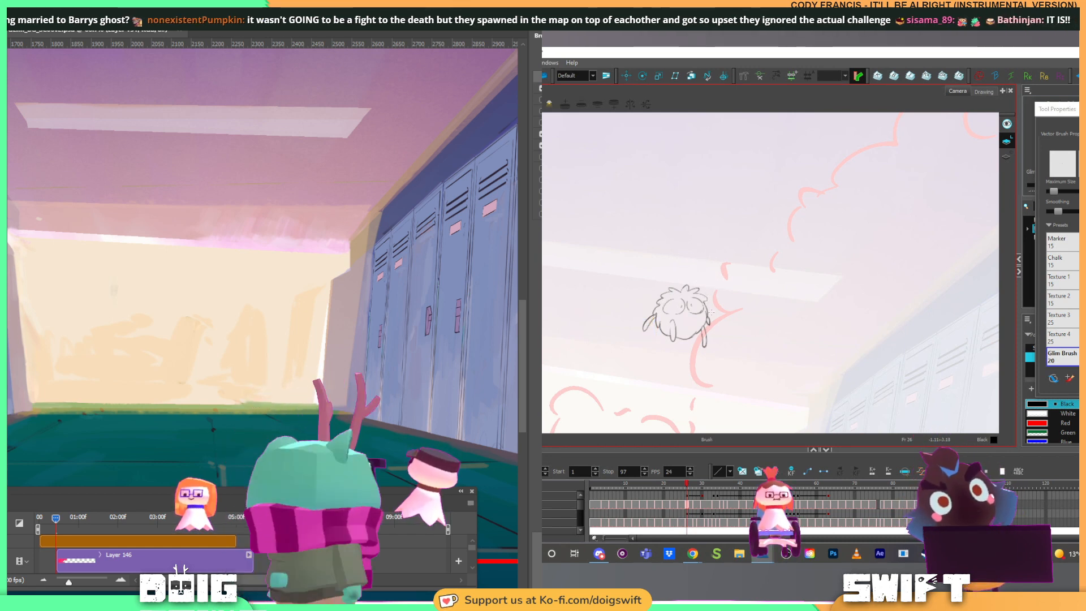
Step: Redraw the creature's eye outlines on frame 26 with cleaner, darker lines
left_click_drag(711, 323, 708, 318)
key("ctrl+z")
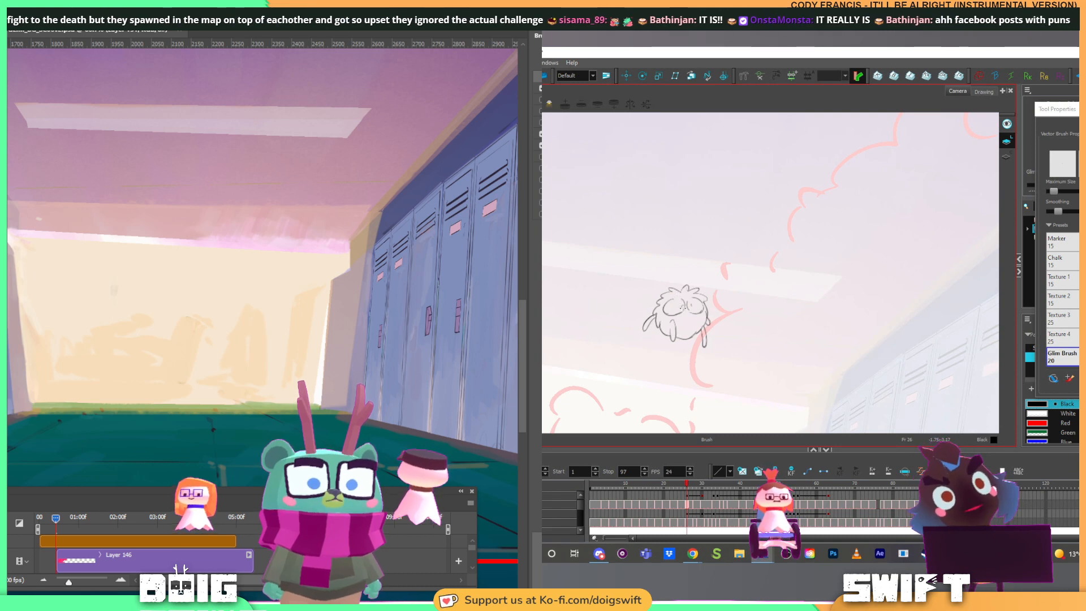
key("alt+s")
key("alt+s")
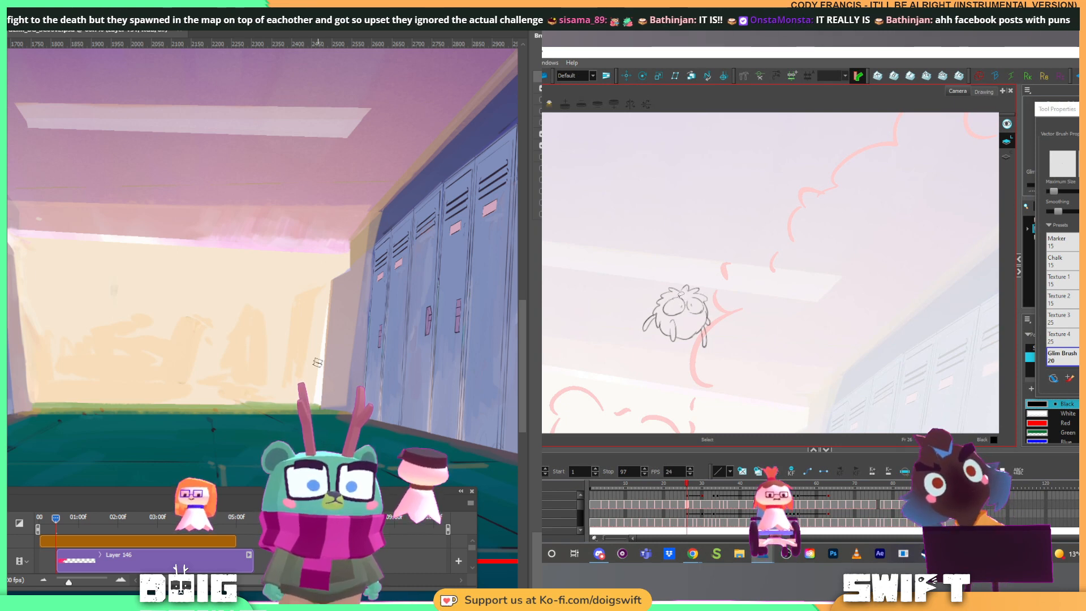
key("alt+z")
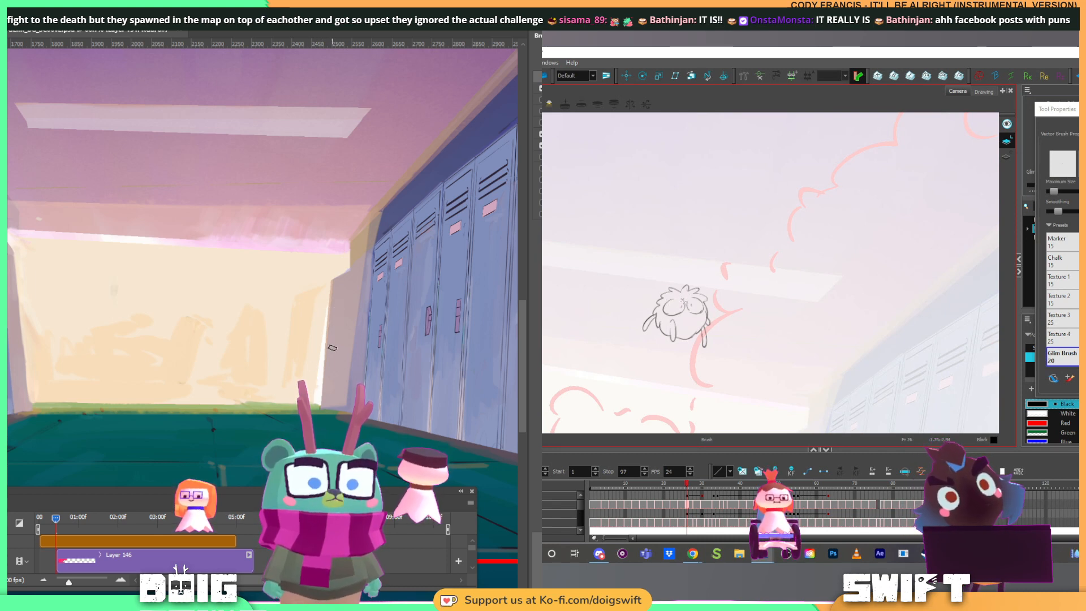
mouse_move(690, 305)
left_mouse_down()
mouse_move(718, 277)
mouse_move(686, 288)
left_mouse_up()
Step: Delete the leftover rough stroke by the creature's left-hand eye and refine the linework around that eye
key("alt+s")
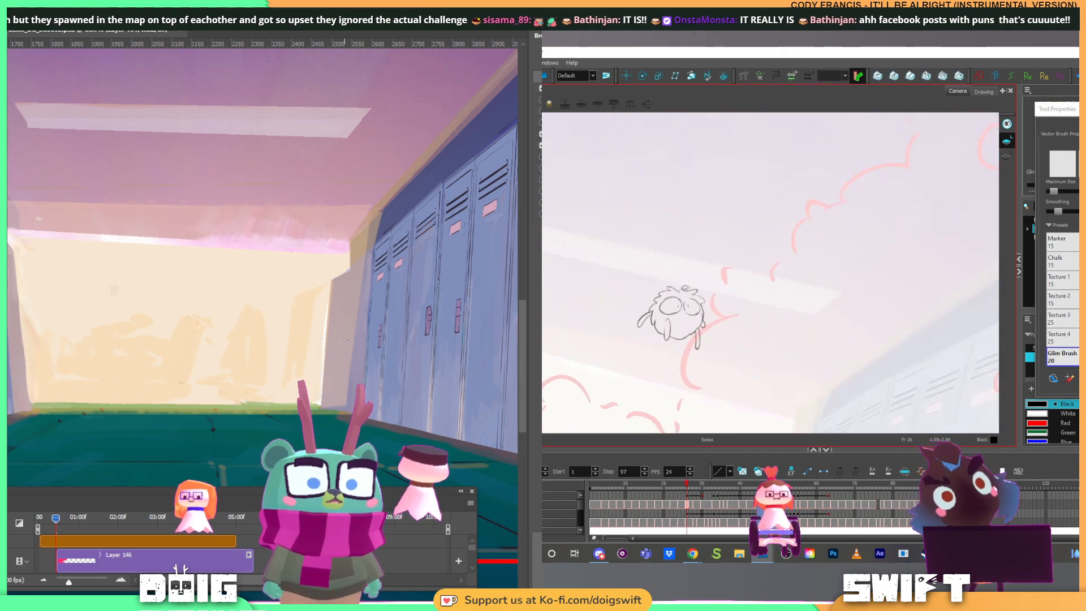
left_click(667, 297)
key("Delete")
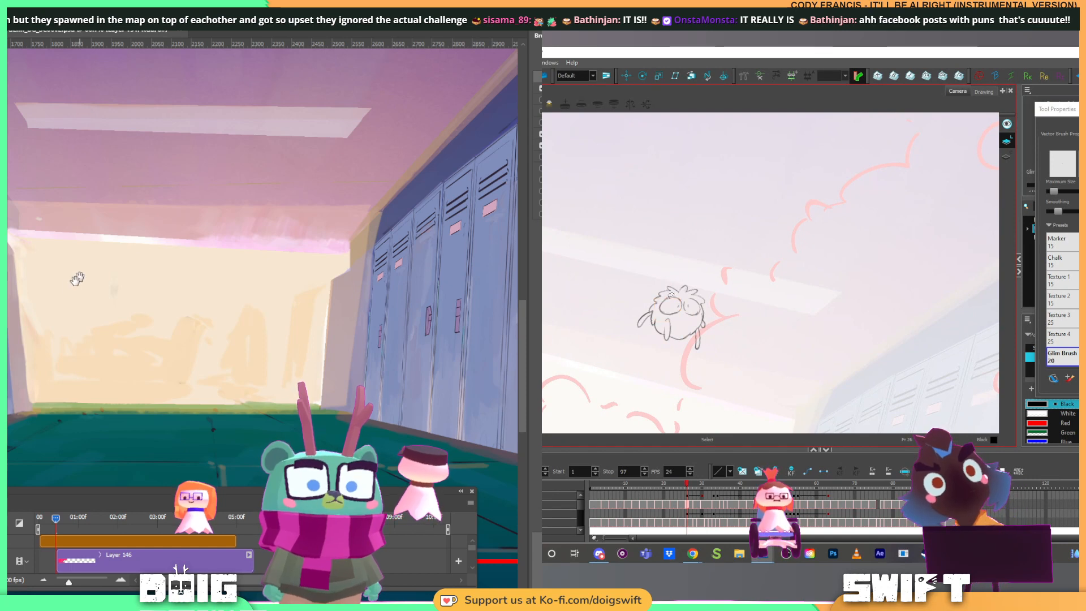
key("alt+b")
left_click_drag(76, 287, 160, 291)
left_click_drag(669, 295, 681, 290)
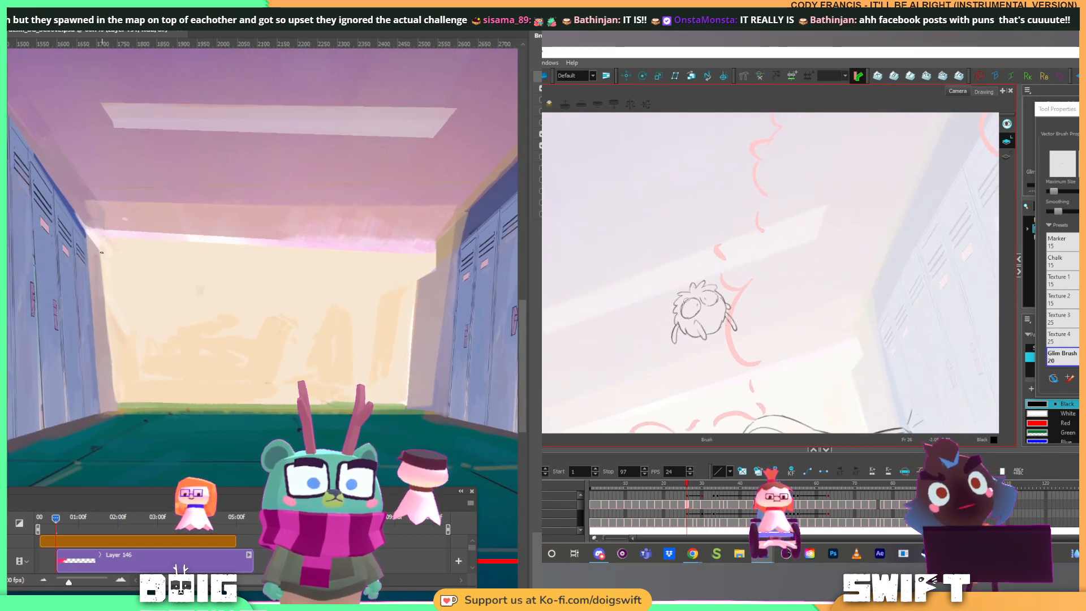
key("alt+b")
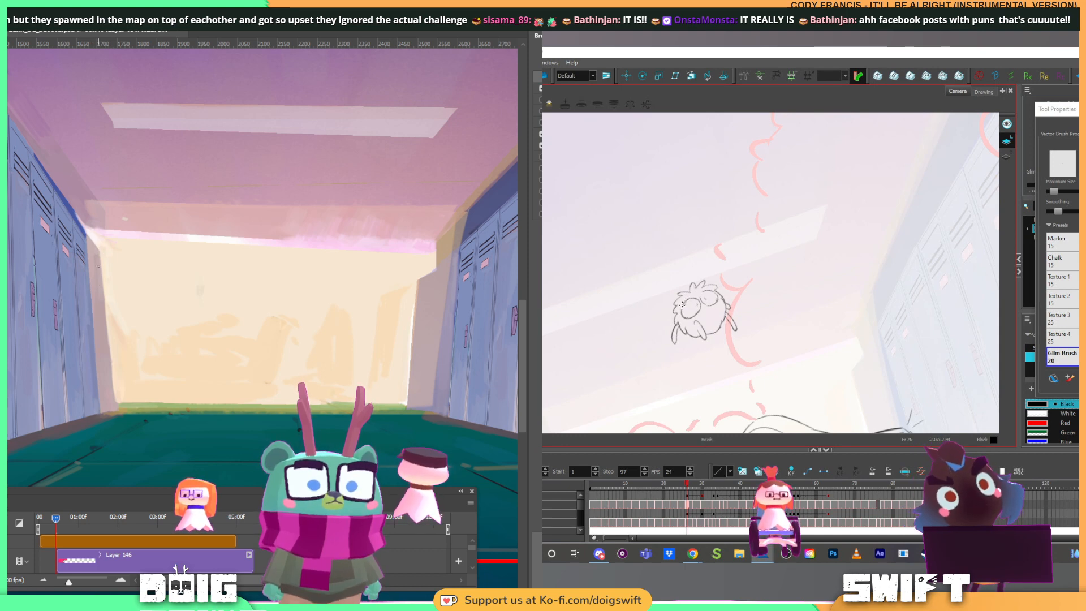
key("alt+b")
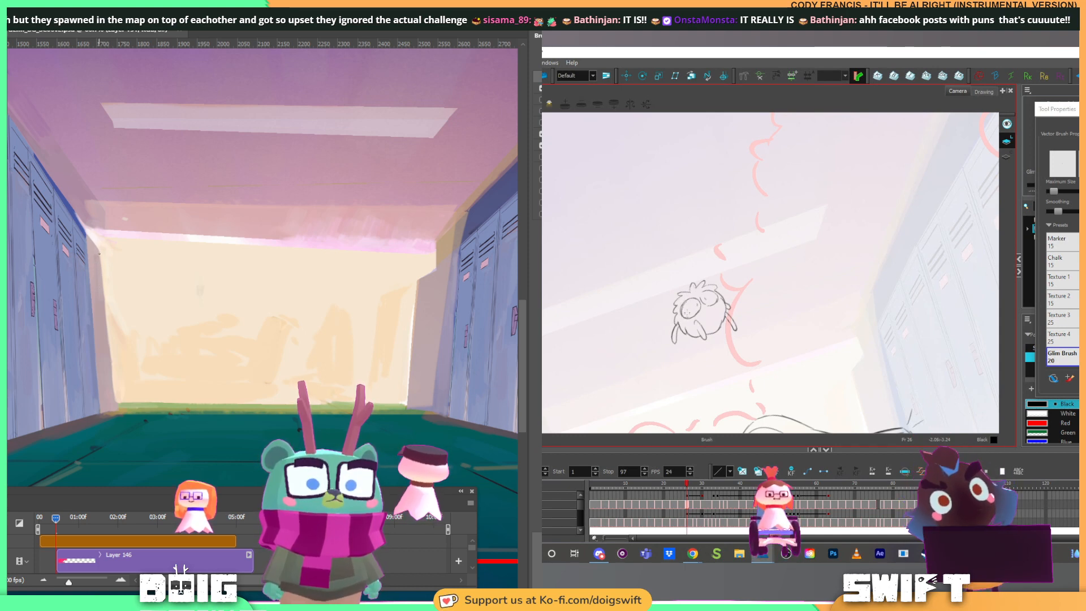
key("alt+s")
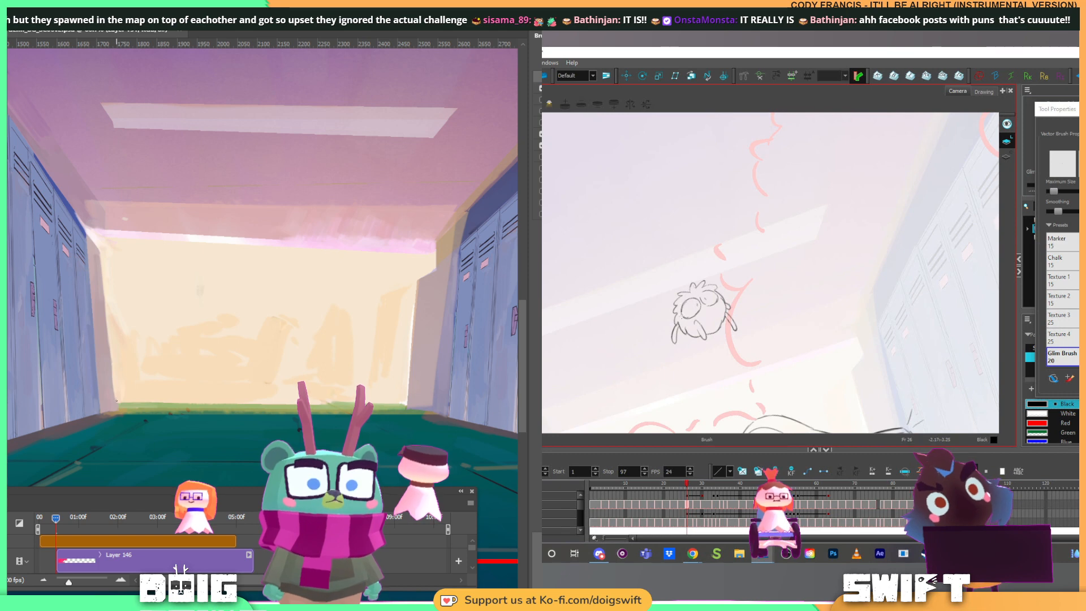
key("alt+b")
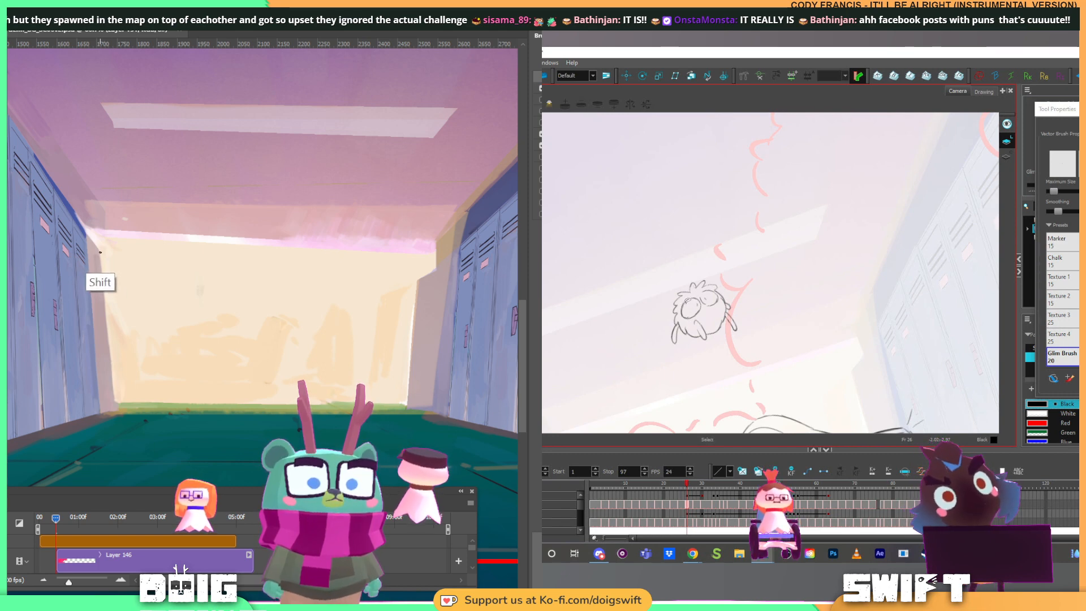
Step: In Photoshop, paint straight strokes along the doorway's edge beside the left-hand lockers and undo the last strokes
left_click_drag(687, 301, 688, 319)
left_click(116, 398, "shift")
left_click(109, 327, "shift")
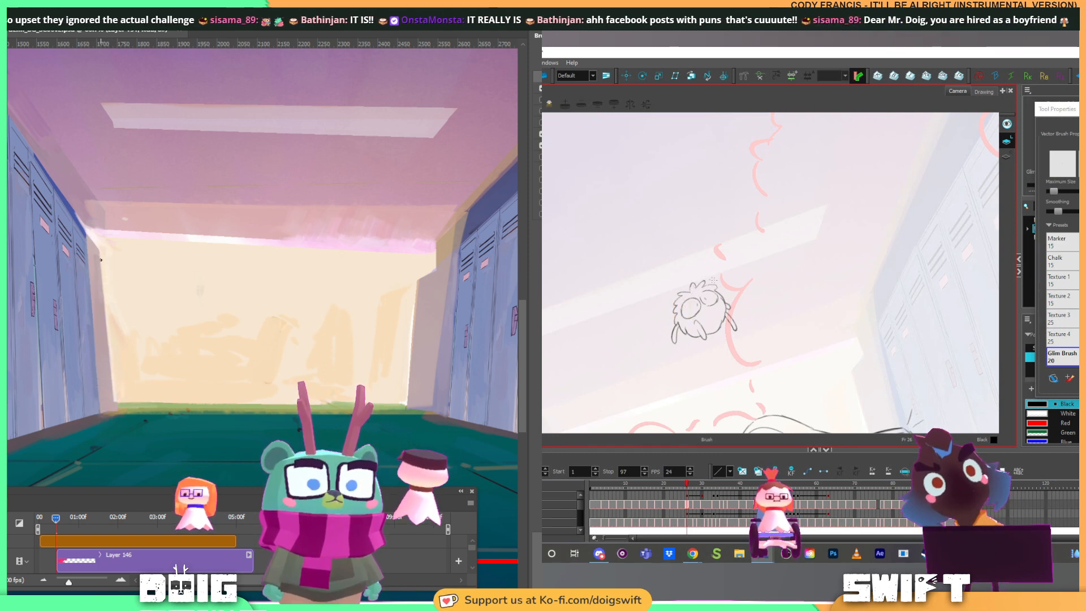
left_click(102, 253, "shift")
key("ctrl+z")
key("ctrl+z")
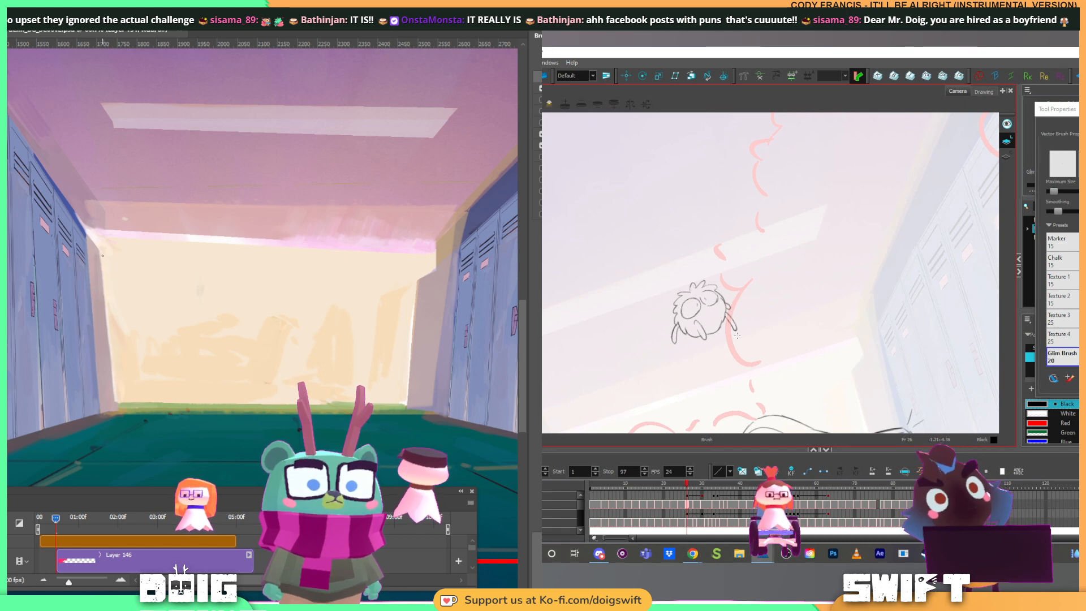
Step: In Harmony, erase overlapping lines on the creature's face on frame 26 and redraw its right-hand eye outline
left_click(697, 308)
mouse_move(755, 276)
left_mouse_down()
mouse_move(737, 317)
mouse_move(765, 284)
left_mouse_up()
key("alt+e")
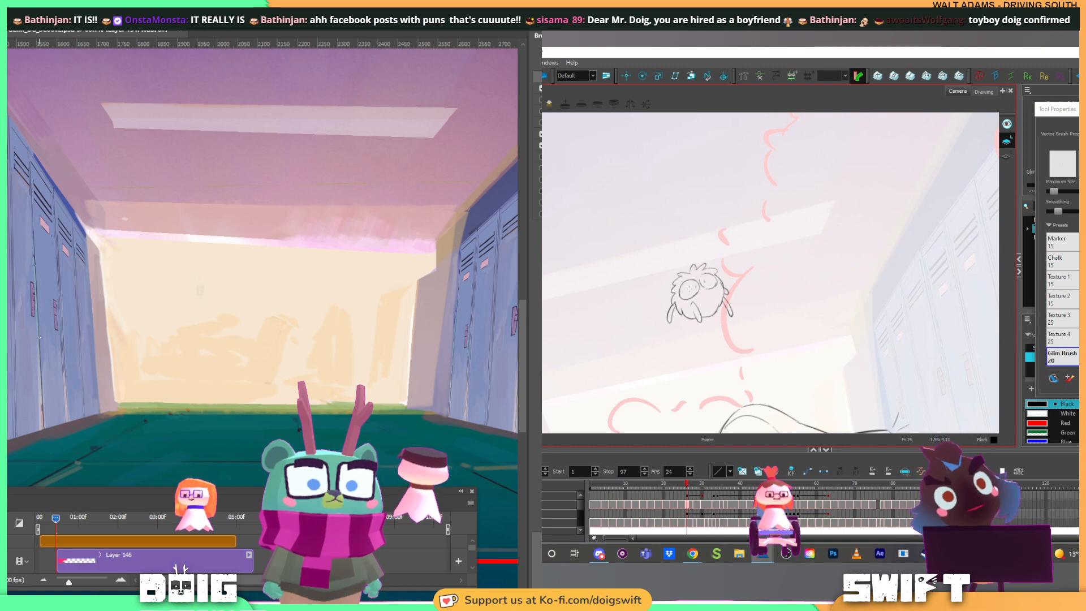
mouse_move(692, 285)
left_mouse_down()
mouse_move(704, 277)
mouse_move(682, 269)
left_mouse_up()
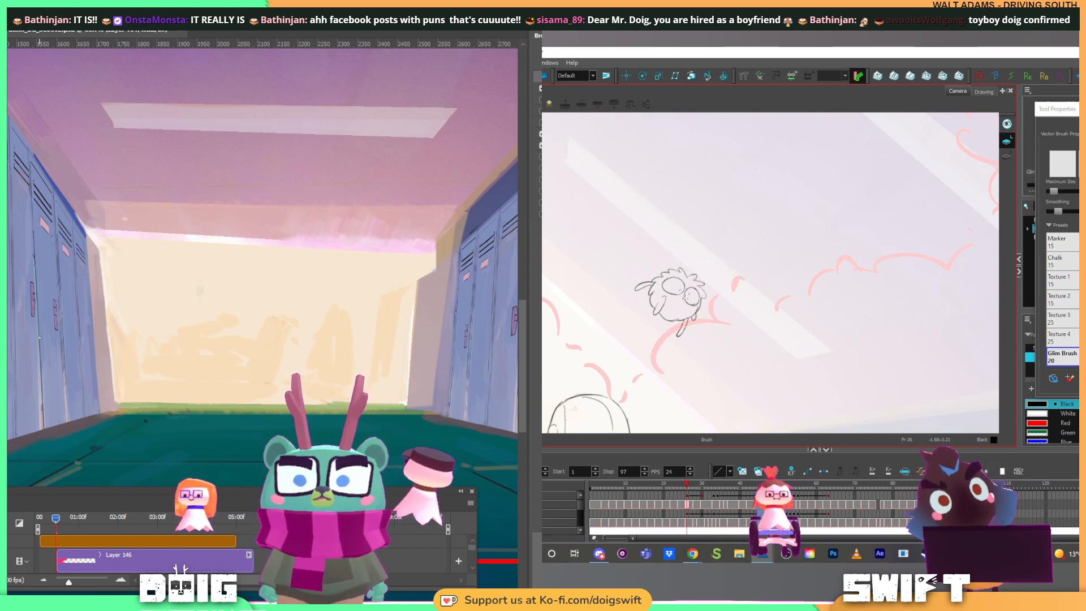
key("alt+s")
key("alt+s")
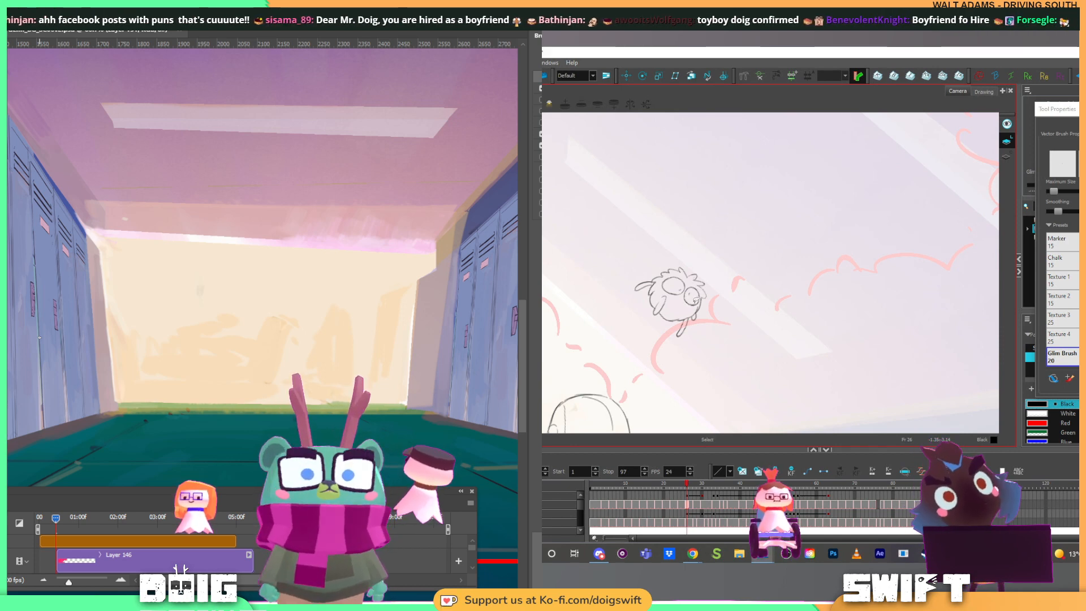
key("alt+b")
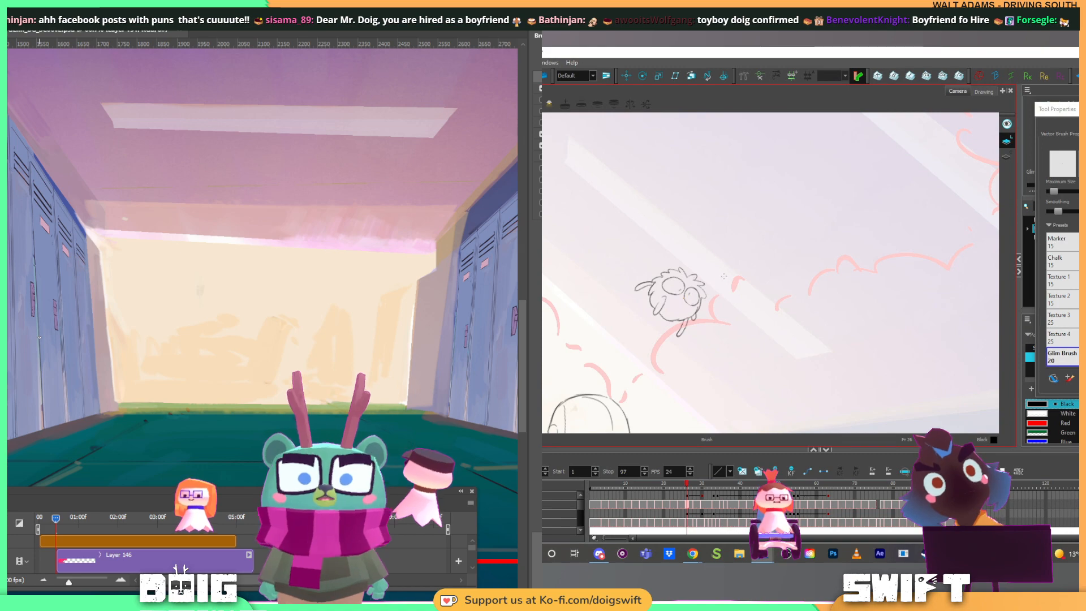
left_click_drag(726, 306, 759, 287)
Step: Tidy the top of the creature's head on frame 26 and add pupils to both eyes
key("alt+s")
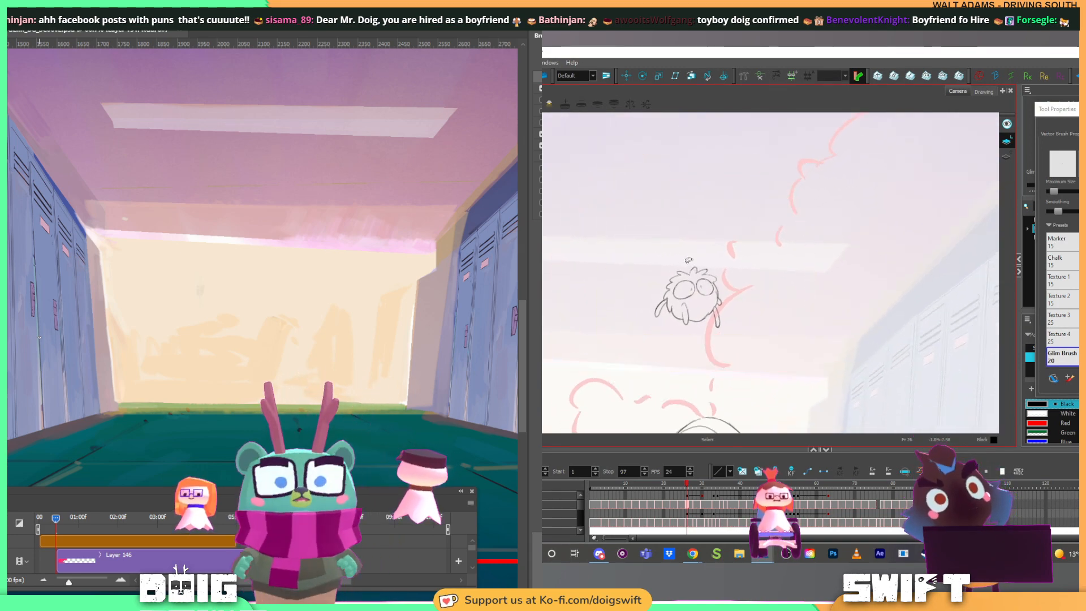
left_click(692, 290)
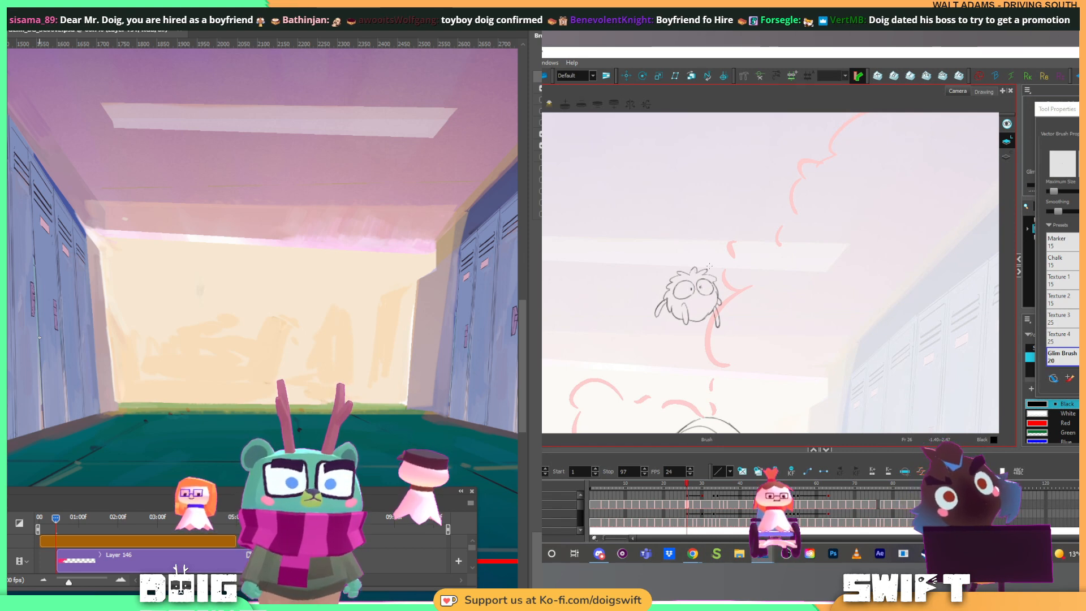
key("alt+s")
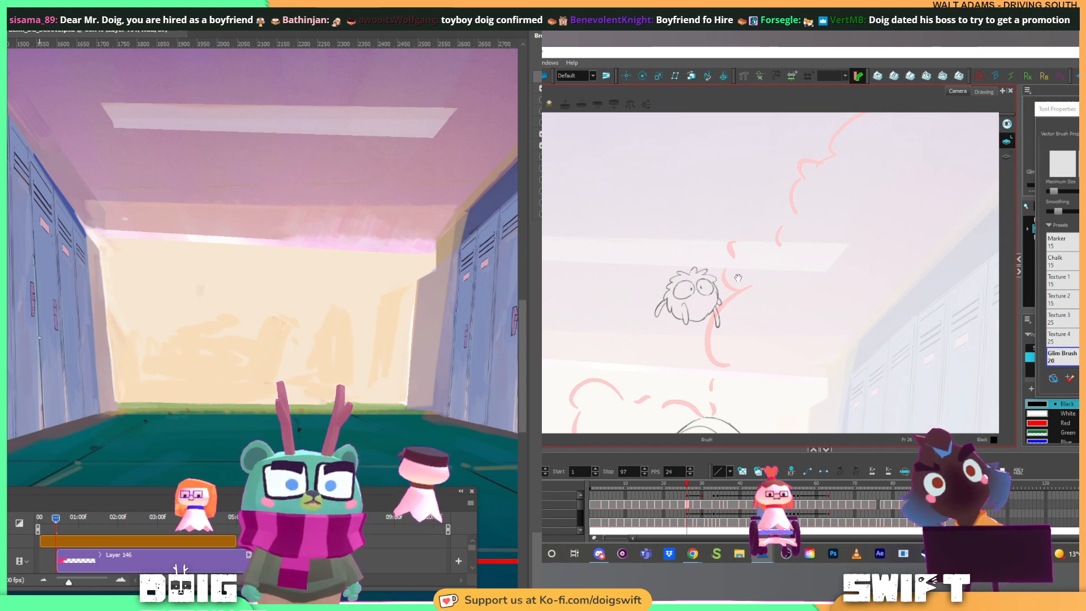
key("alt+b")
left_click_drag(705, 288, 696, 274)
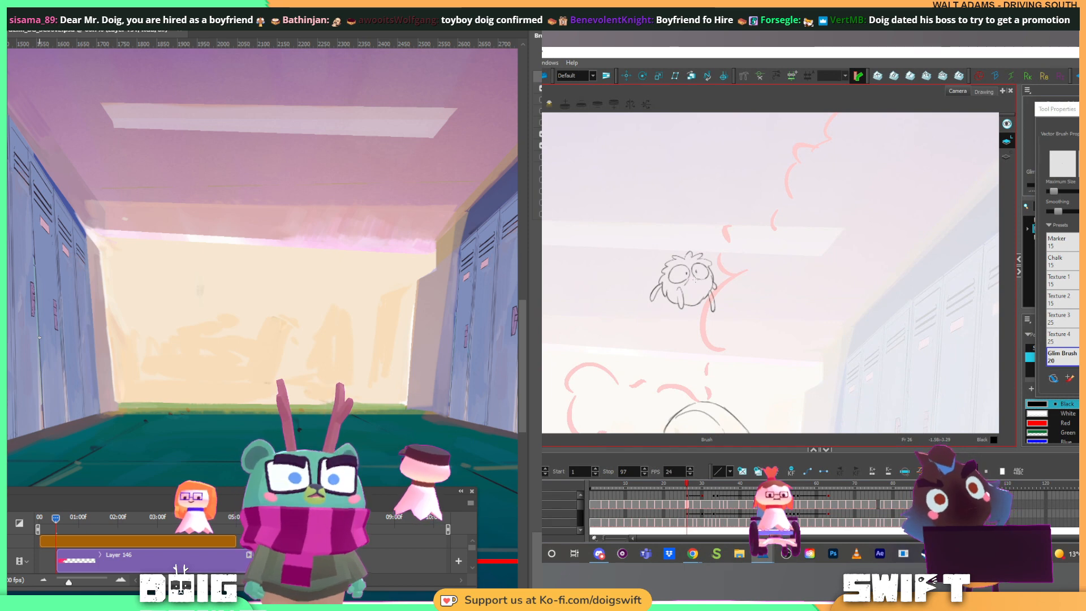
Step: Go to frame 28 and redraw the fur tufts along the top and right-hand side of the creature's head
left_click(699, 503)
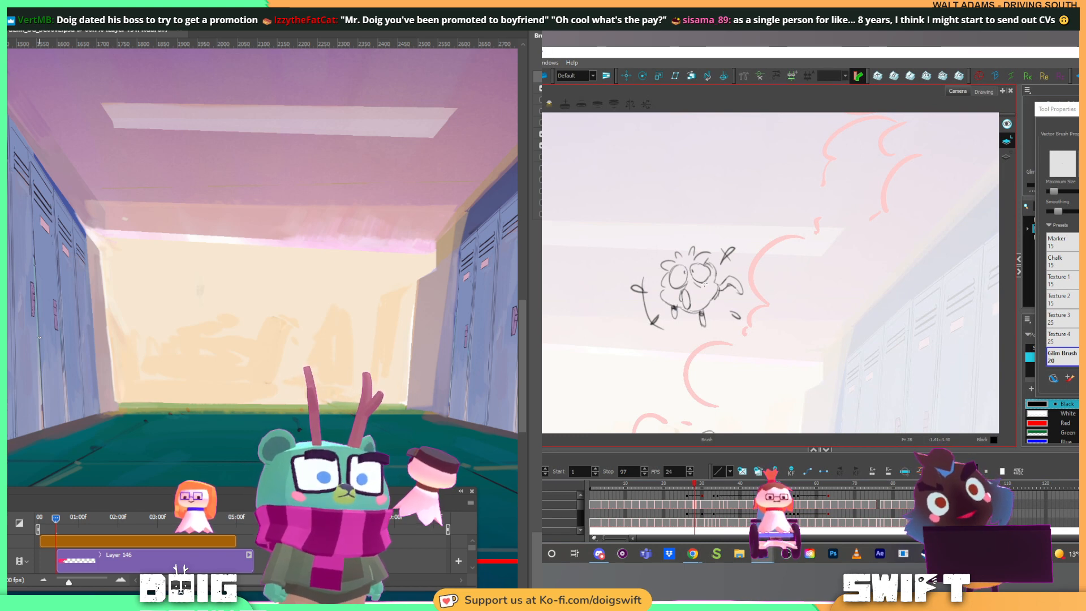
key("alt+s")
key("alt+b")
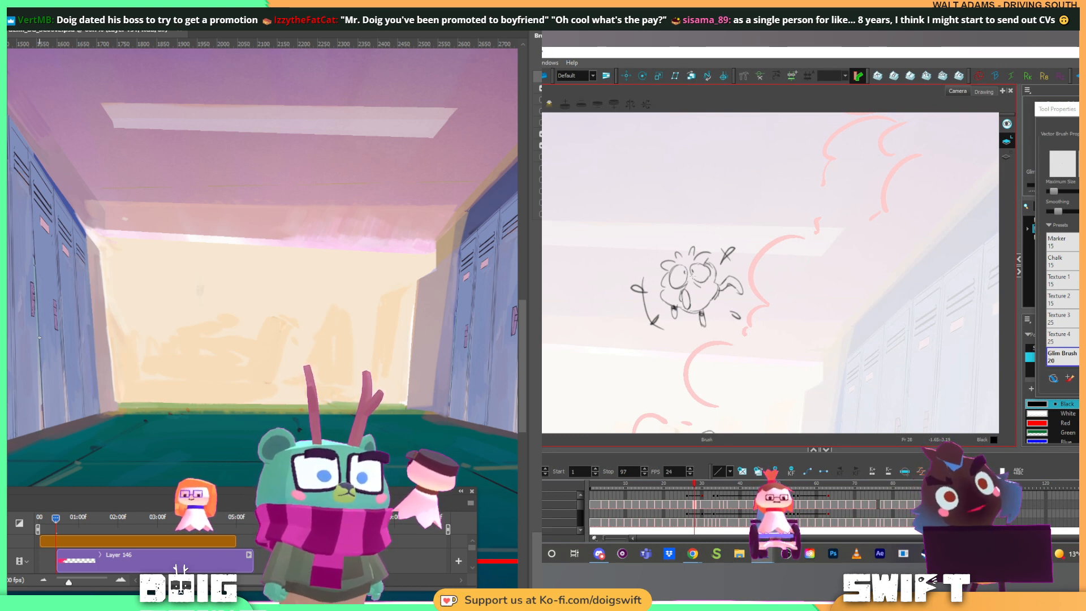
left_click_drag(703, 221, 737, 254)
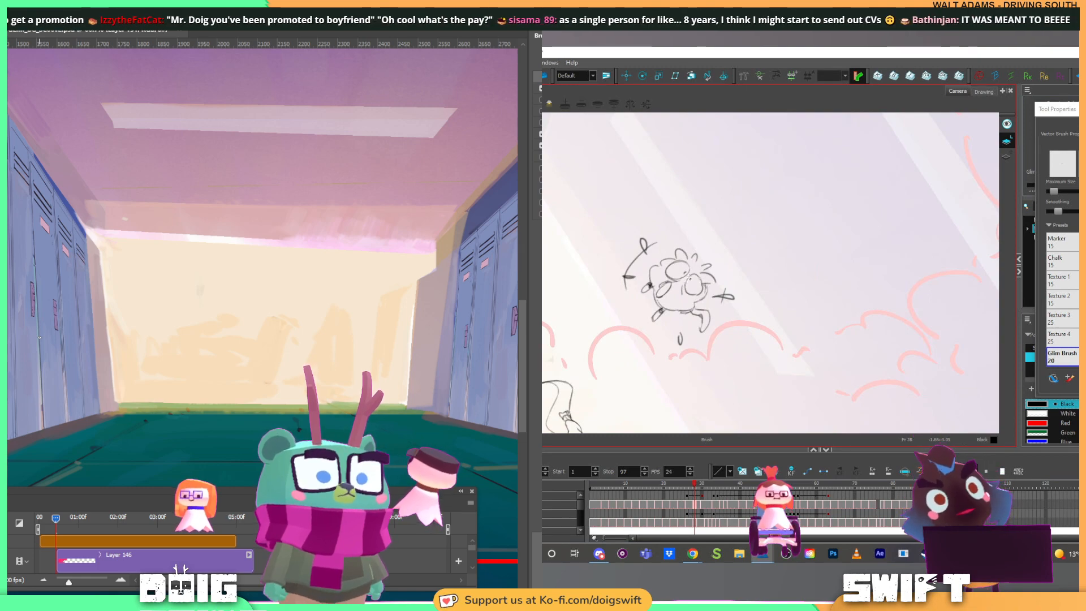
mouse_move(698, 278)
left_mouse_down()
mouse_move(752, 297)
mouse_move(730, 266)
mouse_move(685, 260)
left_mouse_up()
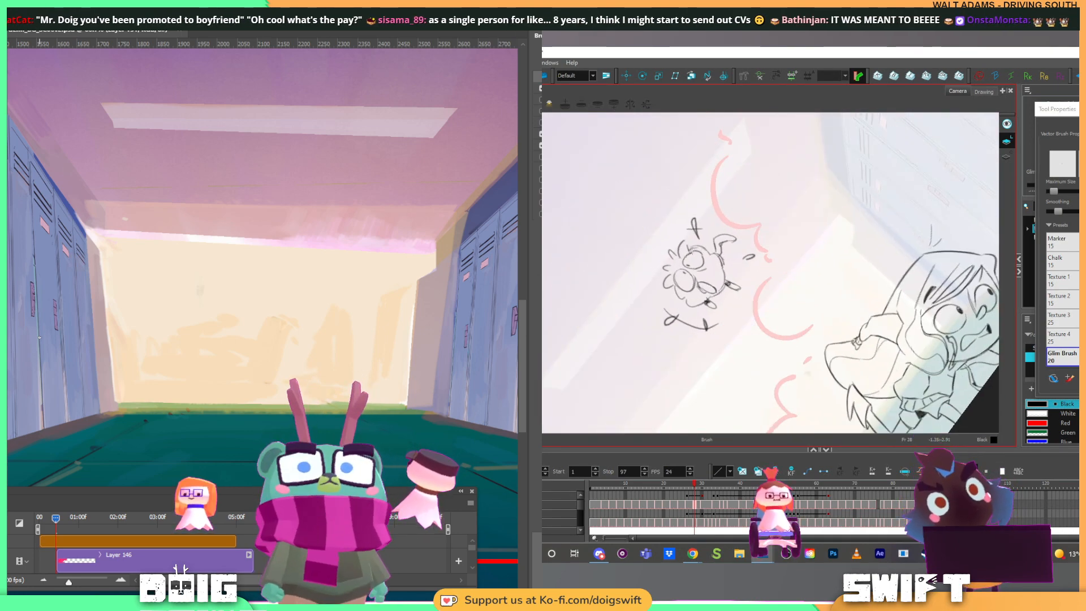
key("alt+s")
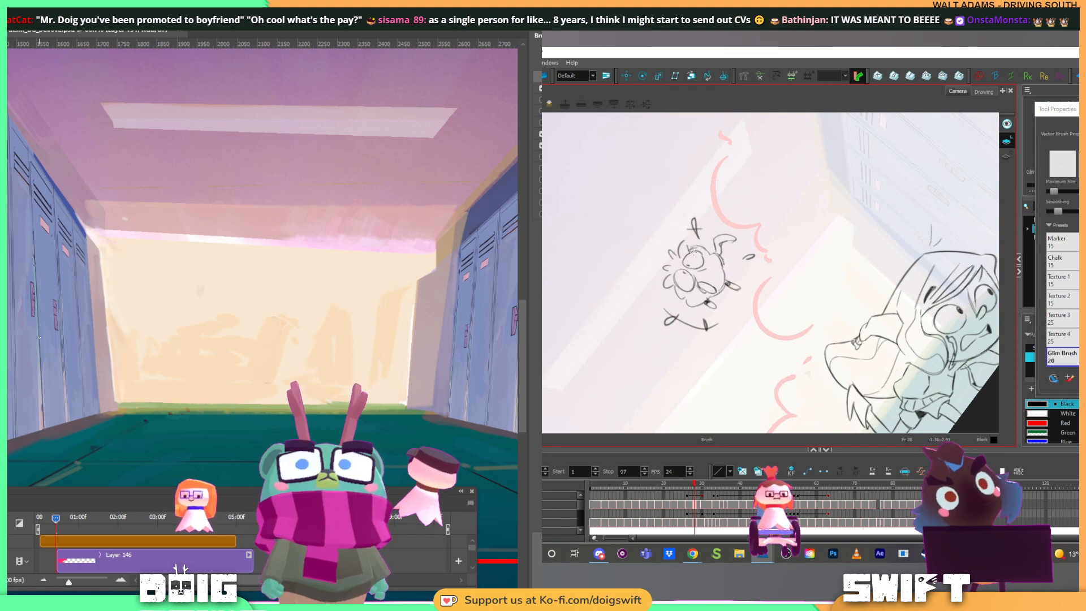
mouse_move(730, 249)
left_mouse_down()
mouse_move(728, 291)
mouse_move(707, 314)
mouse_move(718, 302)
left_mouse_up()
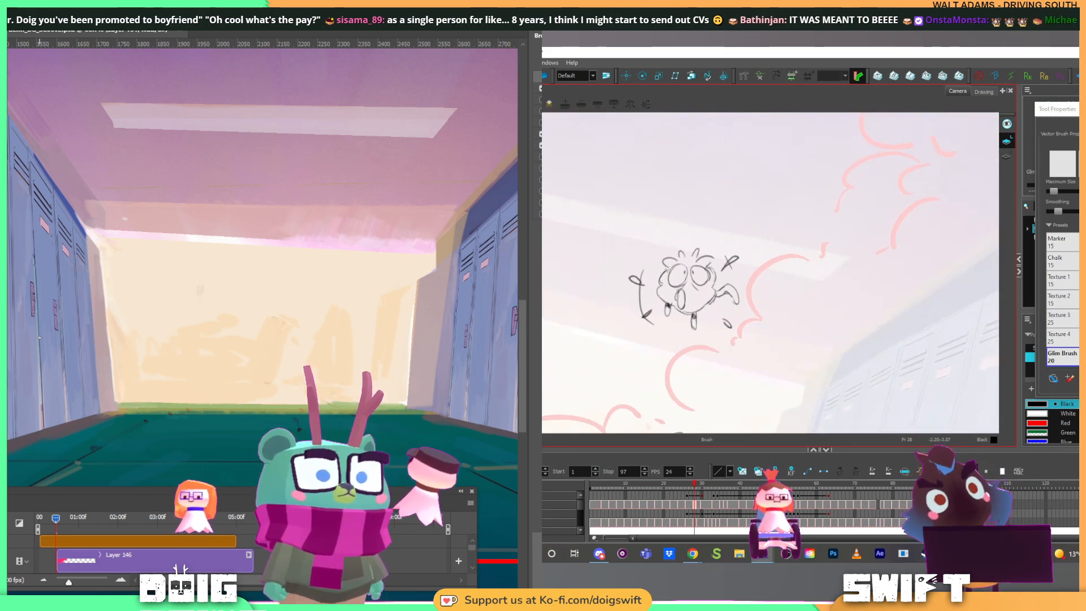
Step: Delete the rough strokes on the left-hand side of the creature's head on frame 28 and redraw the fur there
left_click_drag(661, 284, 669, 274)
key("alt+s")
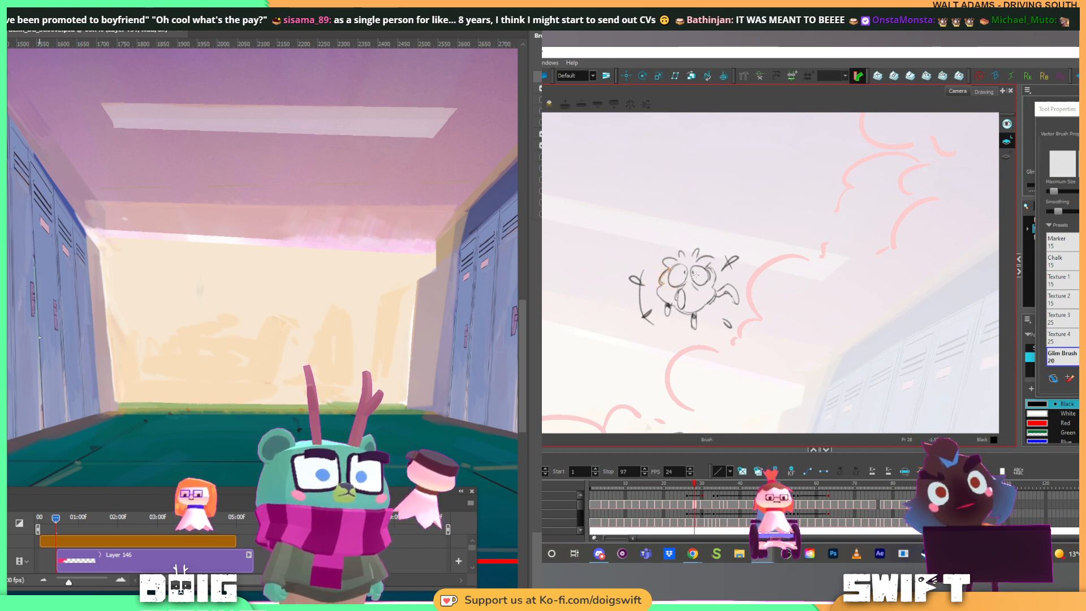
key("Delete")
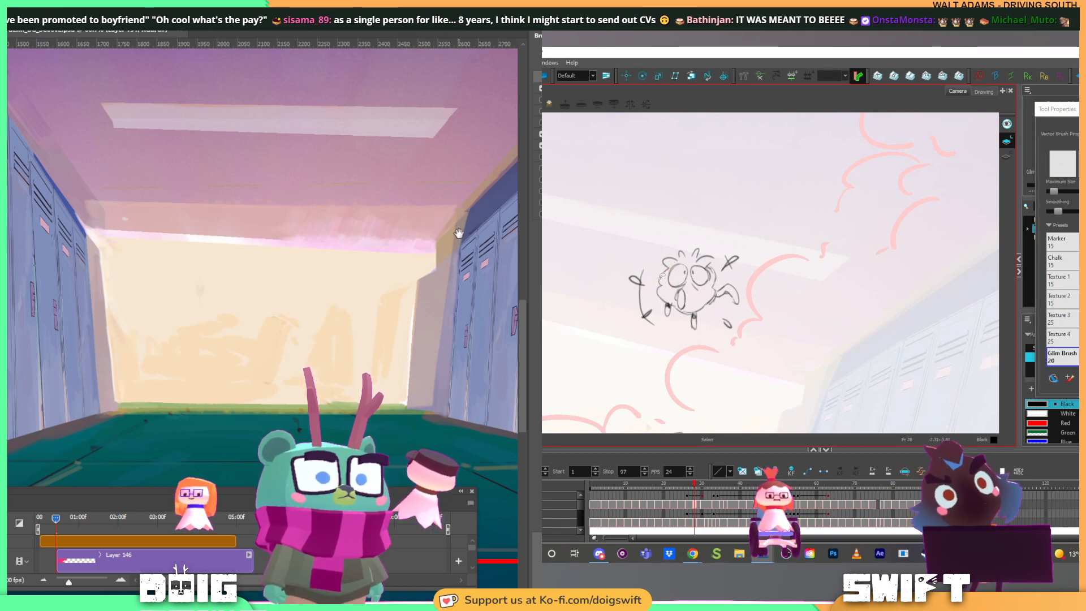
key("ctrl+z")
key("Delete")
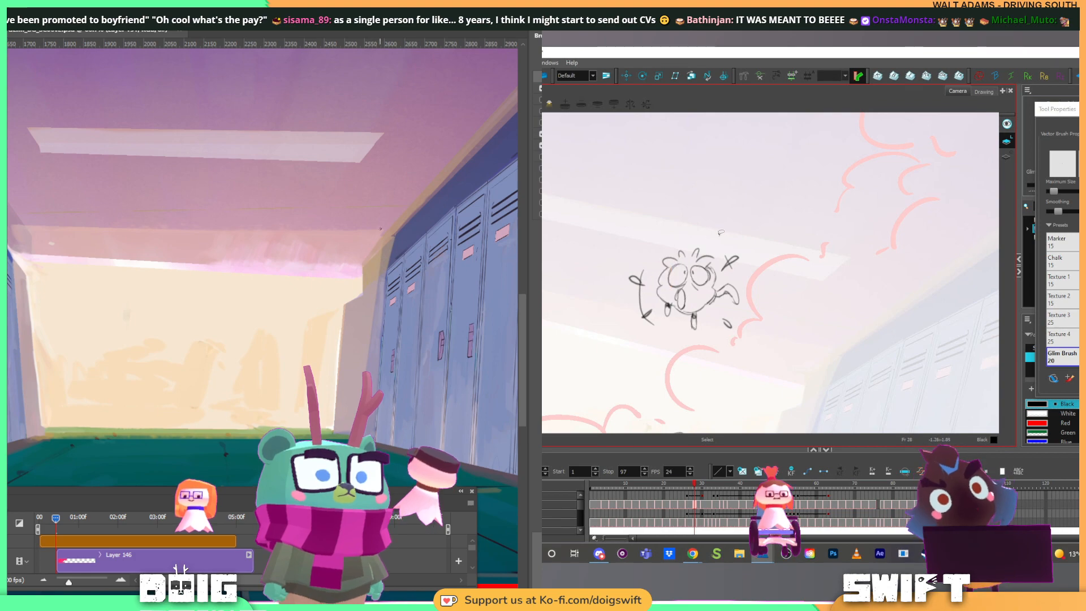
mouse_move(730, 311)
left_mouse_down()
mouse_move(724, 251)
mouse_move(737, 262)
left_mouse_up()
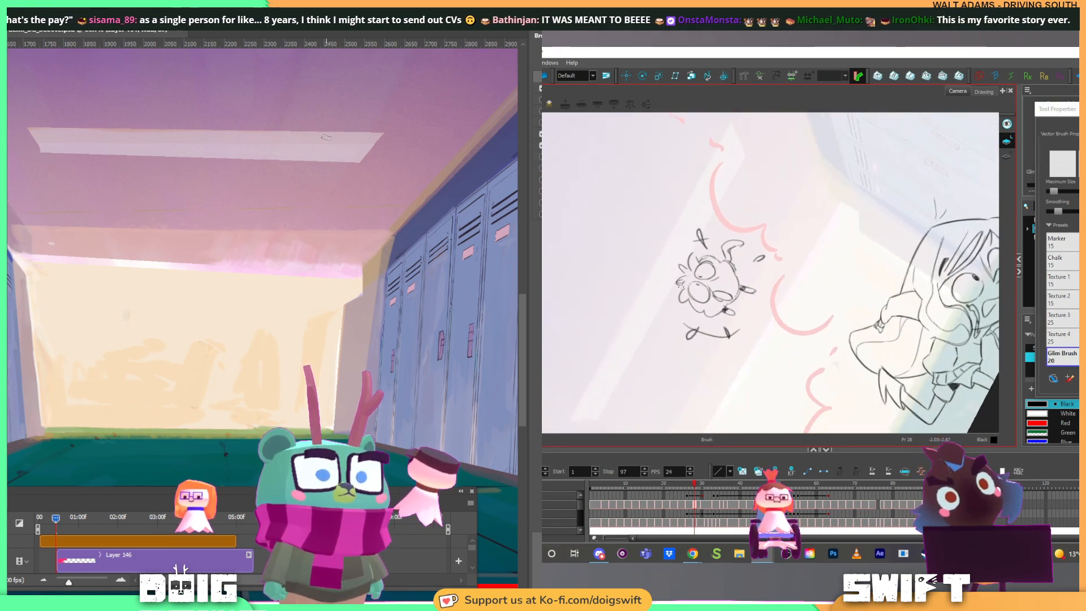
Step: Switch to Photoshop and touch up the hallway doorway's upper left-hand corner using a colour sampled beside its edge
mouse_move(17, 249)
left_mouse_down()
mouse_move(76, 248)
mouse_move(73, 239)
left_mouse_up()
left_click(86, 226, "alt")
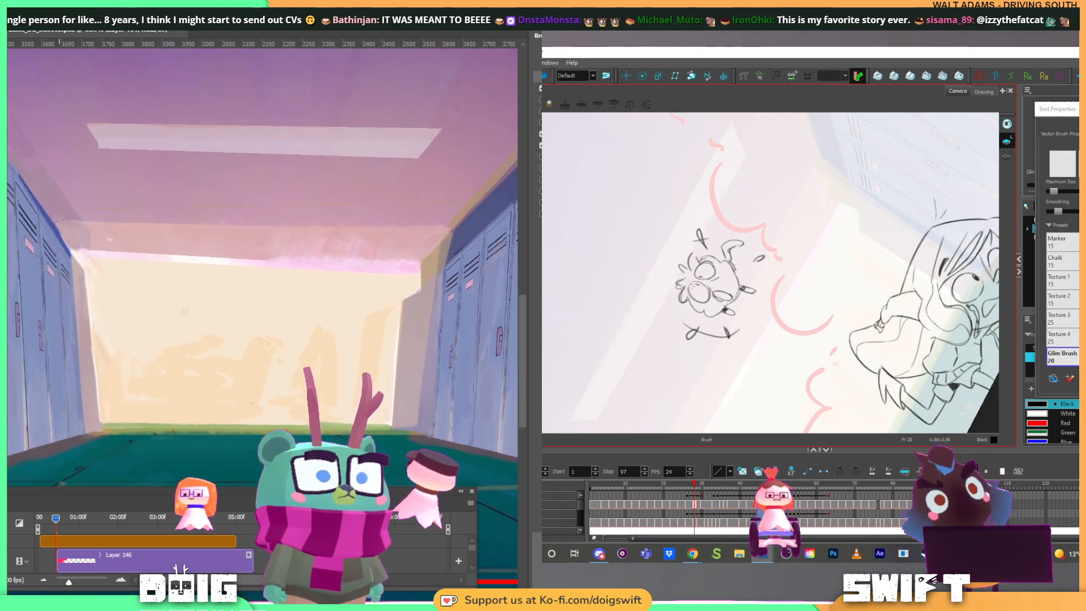
key("ctrl+alt")
mouse_move(757, 265)
left_mouse_down()
mouse_move(742, 301)
mouse_move(705, 325)
mouse_move(733, 284)
mouse_move(722, 304)
mouse_move(683, 288)
left_mouse_up()
key("space")
key("ctrl+alt")
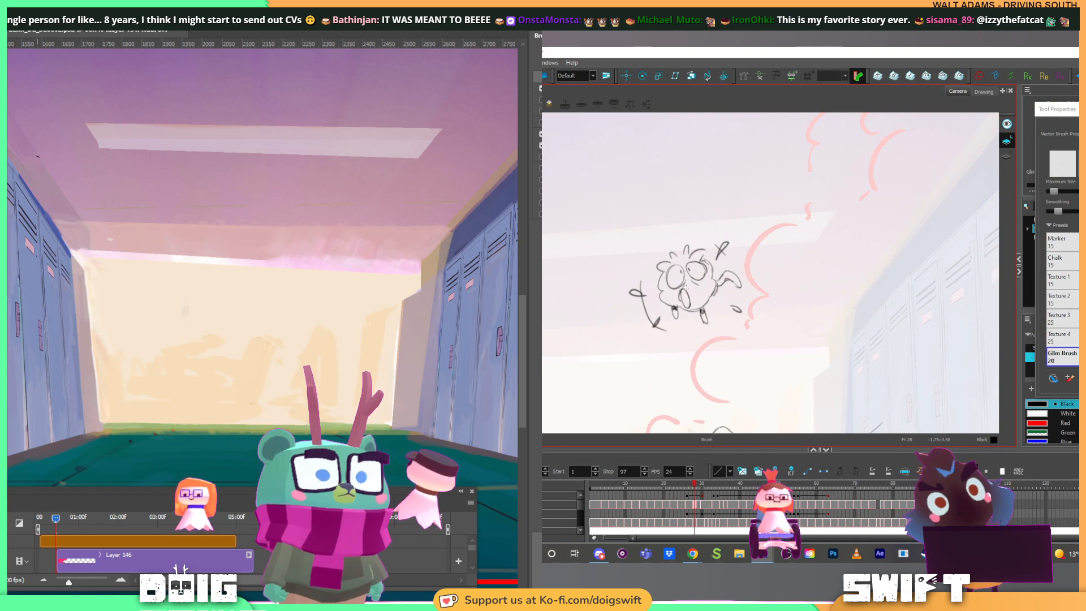
key("space")
left_click_drag(71, 213, 72, 203)
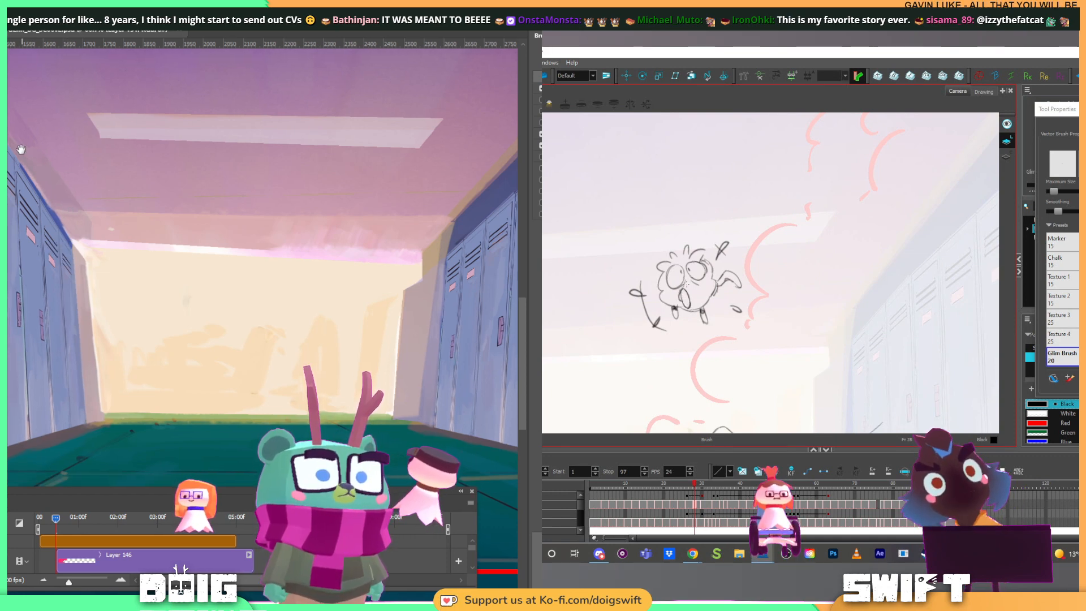
left_click_drag(20, 149, 41, 180)
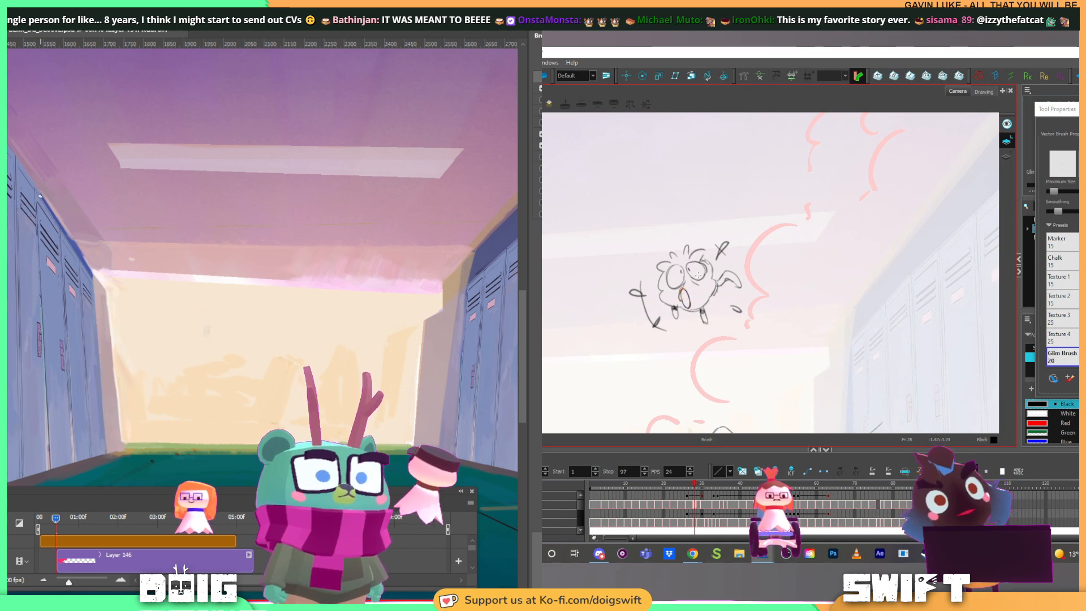
Step: Switch to Harmony, rework the creature's mouth on frame 28 and refine the body outline beneath it
left_click(681, 291)
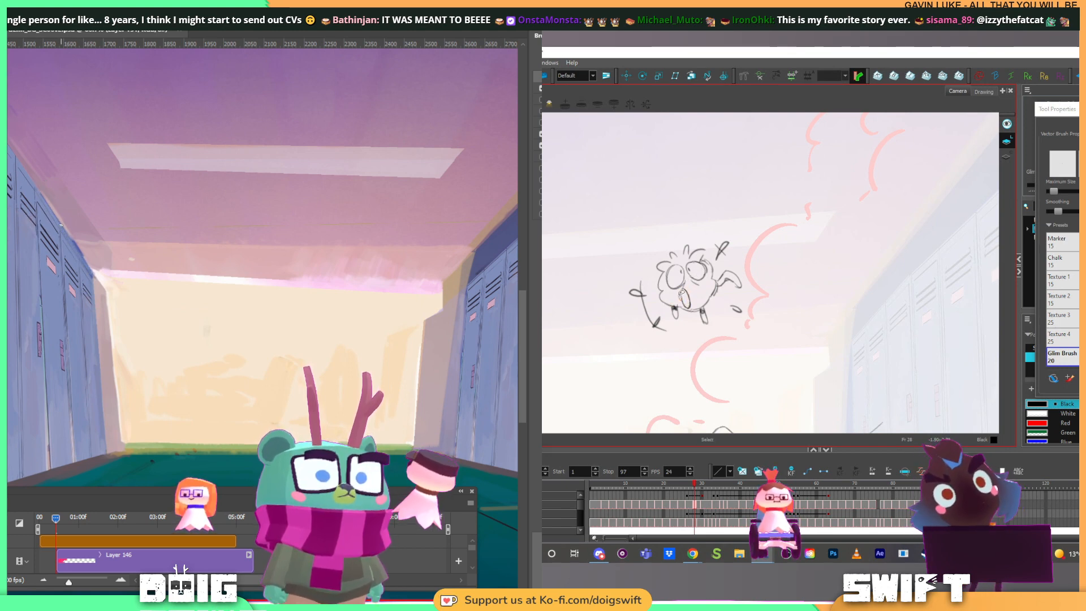
left_click(682, 295)
key("alt+b")
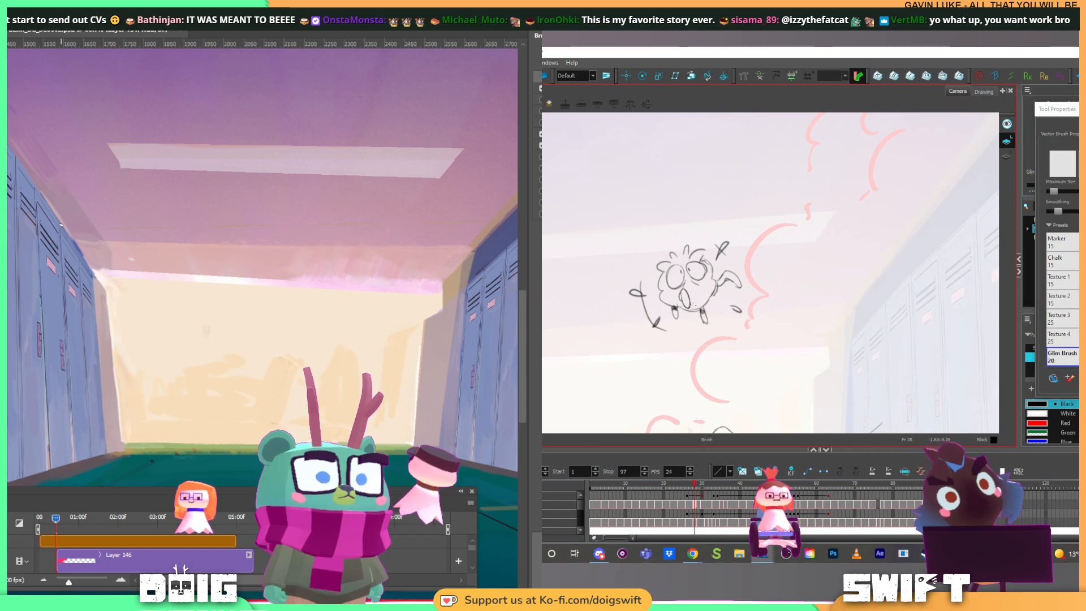
mouse_move(693, 305)
left_mouse_down()
mouse_move(684, 282)
mouse_move(677, 295)
mouse_move(709, 298)
left_mouse_up()
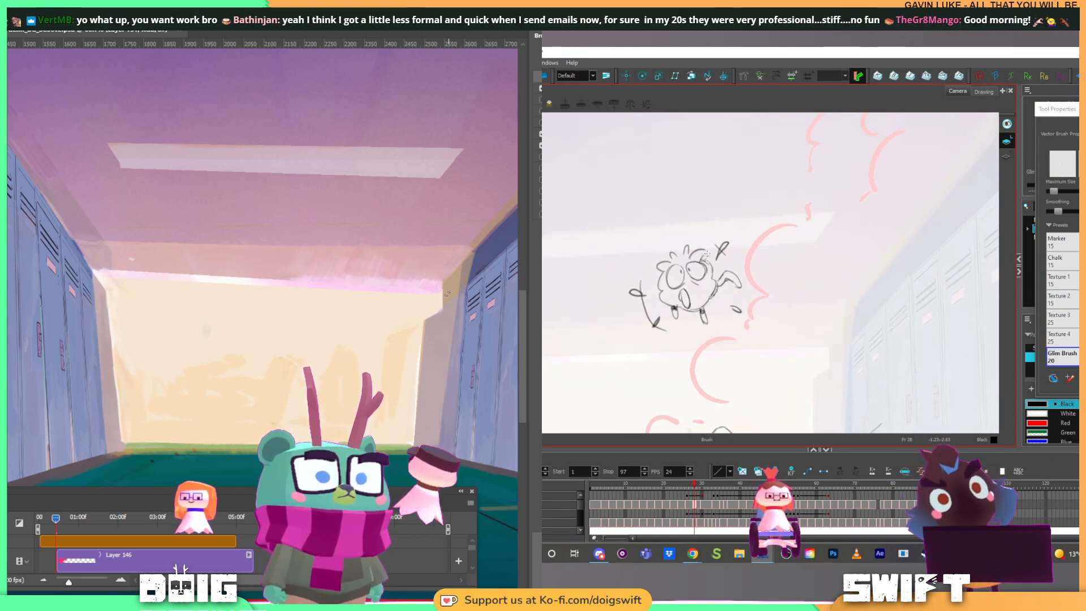
Step: Switch to Photoshop and touch up the right-hand edge of the hallway doorway
left_click_drag(446, 293, 362, 327)
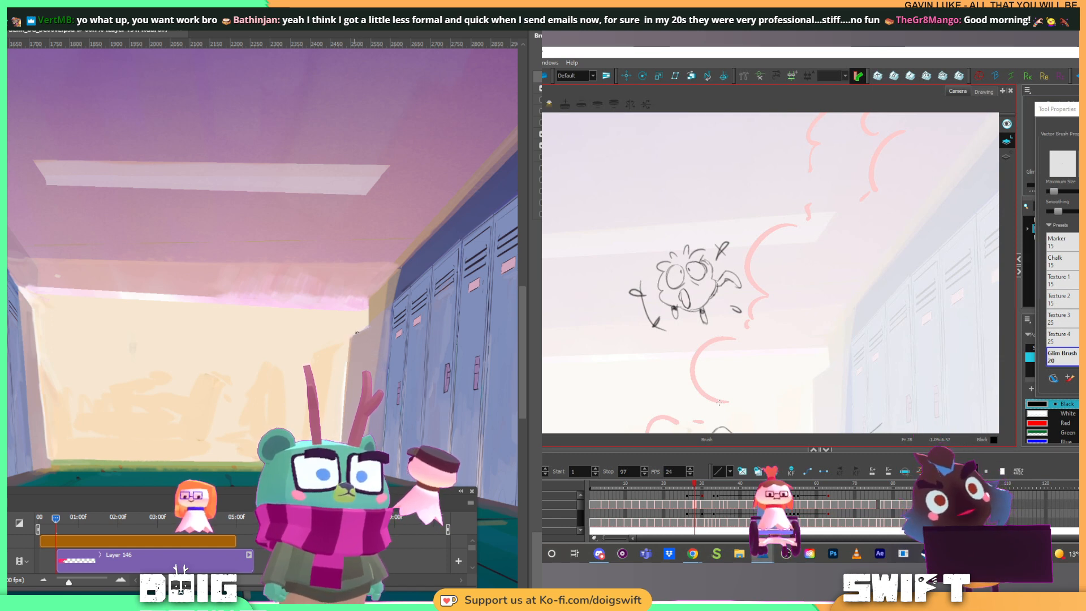
key("alt")
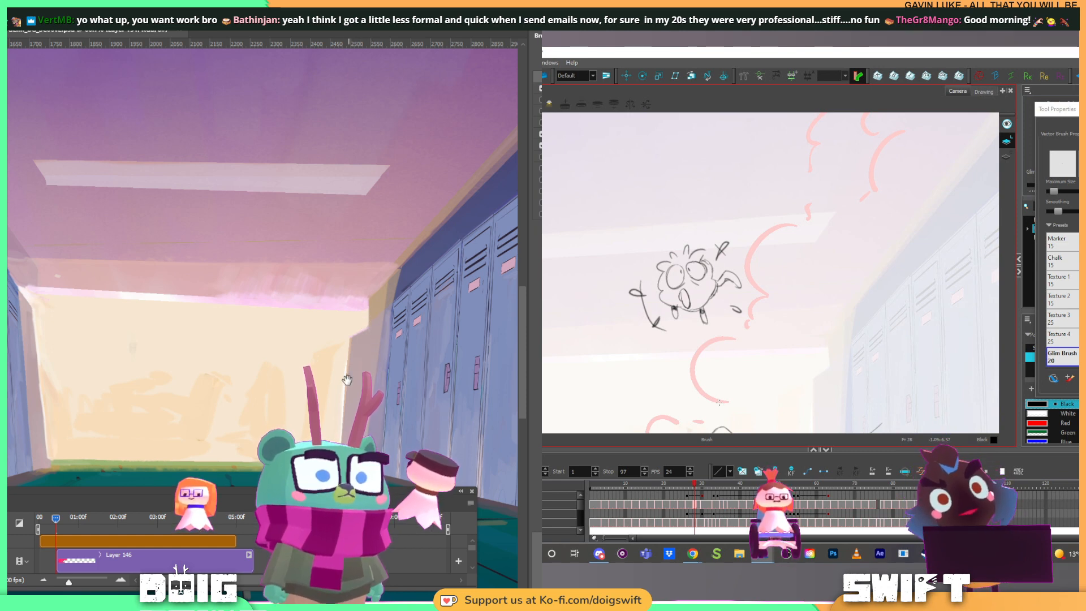
left_click_drag(347, 380, 356, 338)
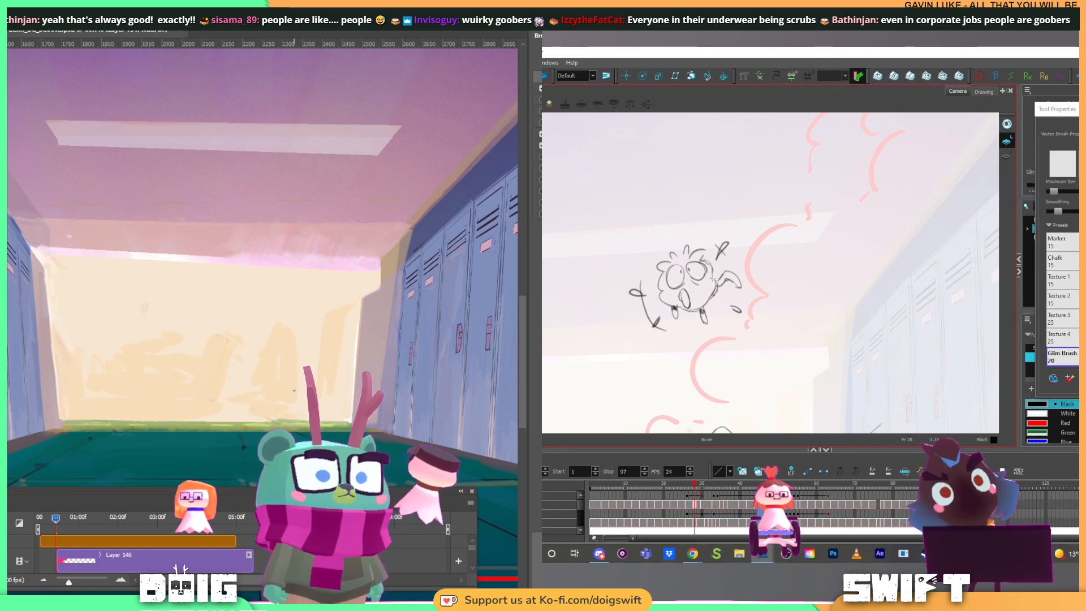
Step: In Harmony, delete the rough line on the right-hand side of the creature's body on frame 28 and redraw fur there
left_click_drag(709, 263, 713, 279)
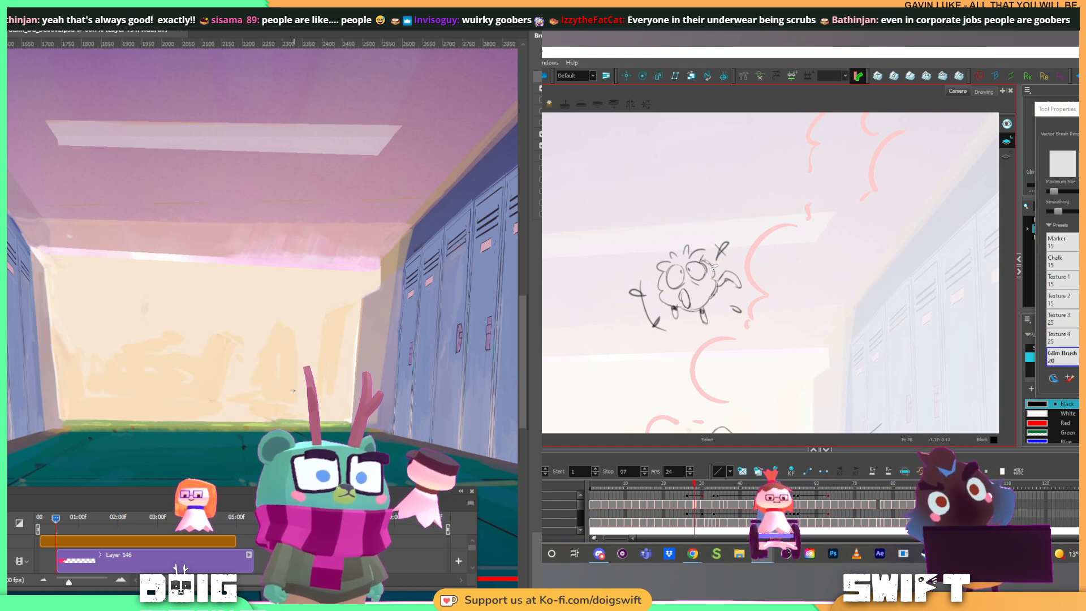
left_click(713, 274)
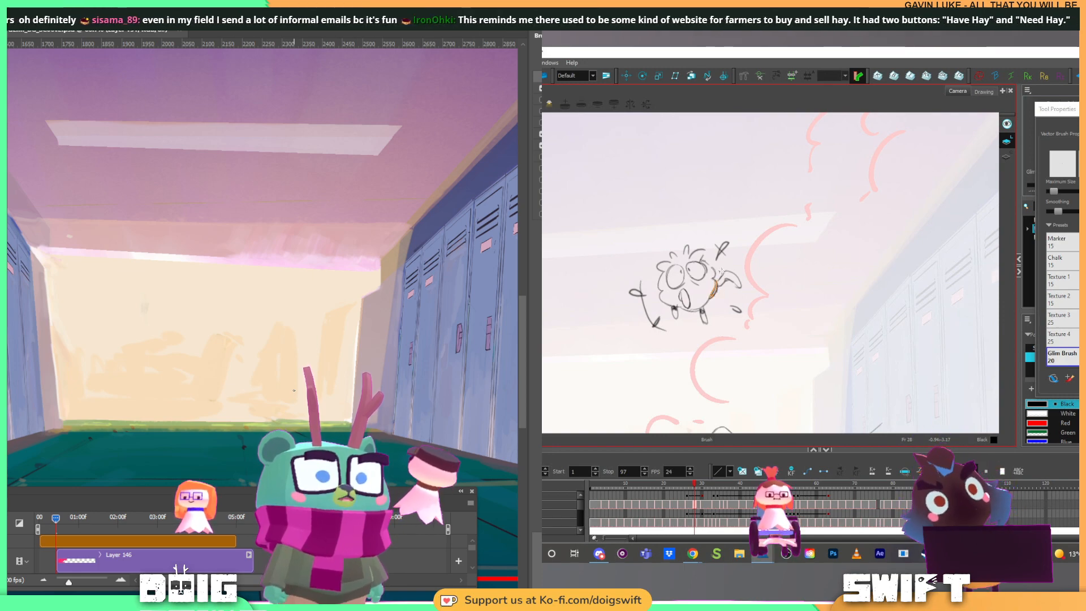
key("alt+s")
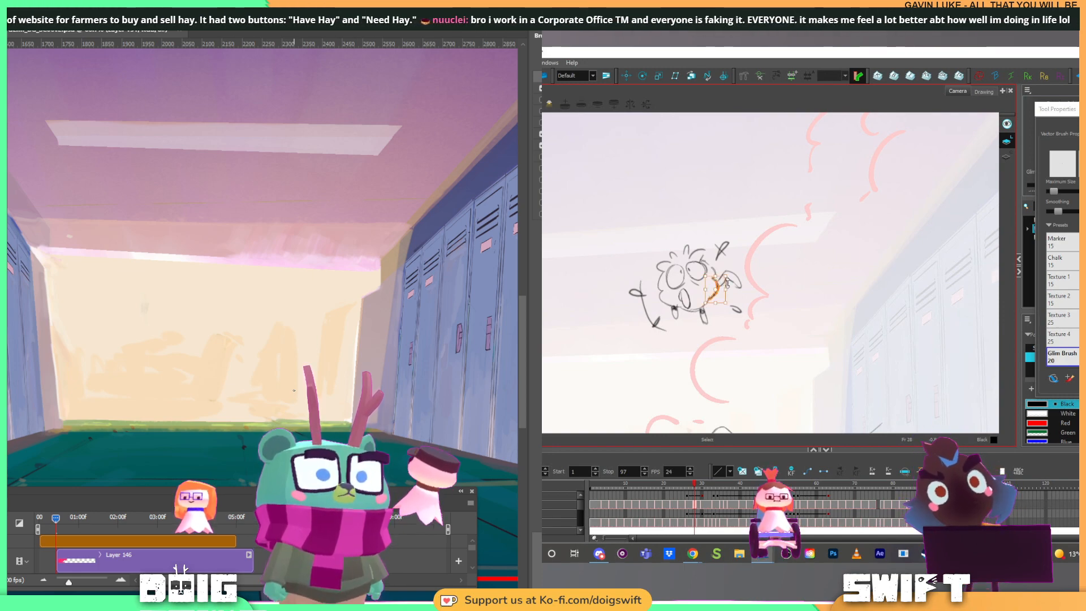
key("Delete")
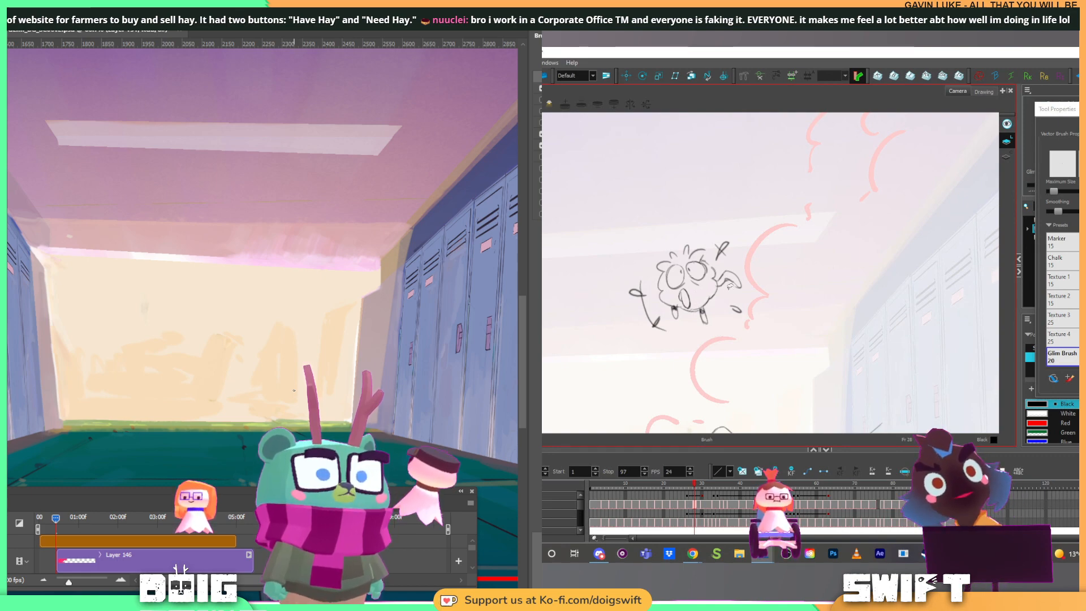
left_click_drag(730, 286, 726, 328)
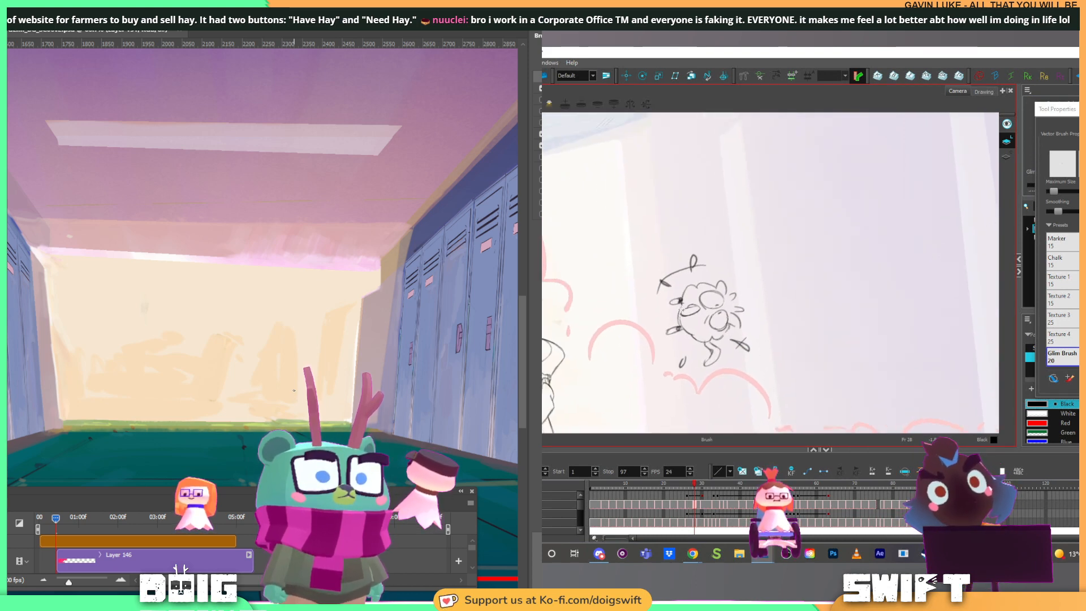
Step: Remove the rough line under the creature's body on frame 28 and redraw the fur along its underside
key("ctrl+z")
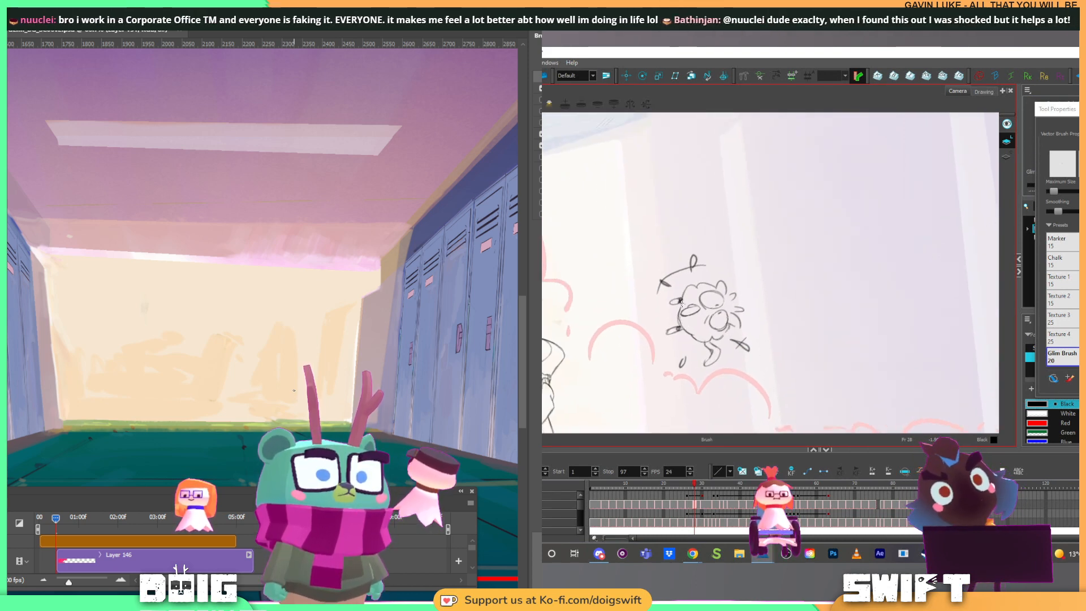
key("ctrl+z")
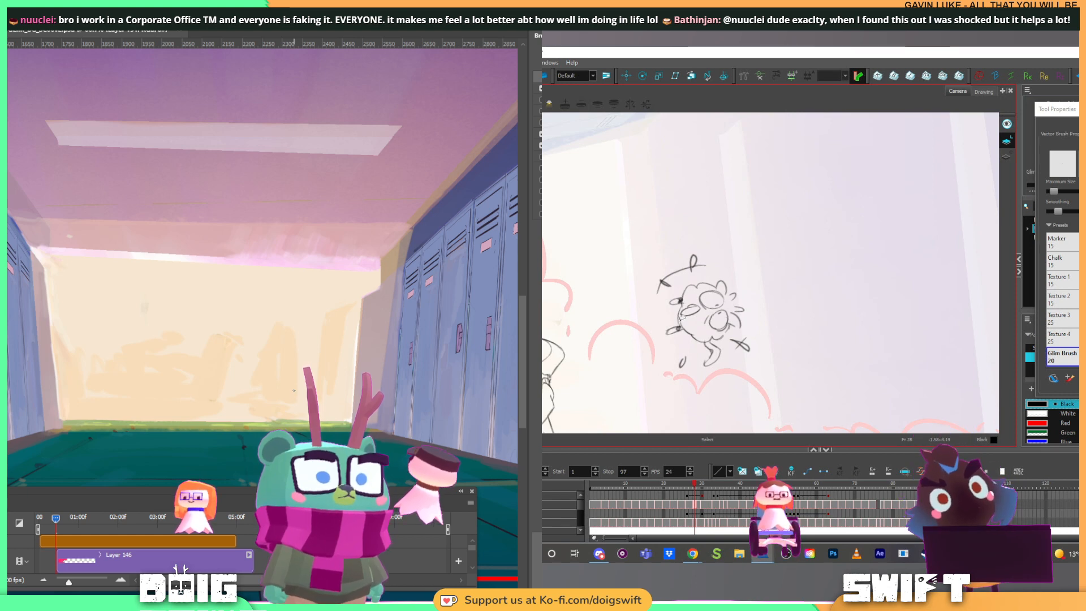
mouse_move(682, 302)
left_mouse_down()
mouse_move(691, 335)
mouse_move(705, 340)
left_mouse_up()
key("ctrl+z")
key("ctrl+z")
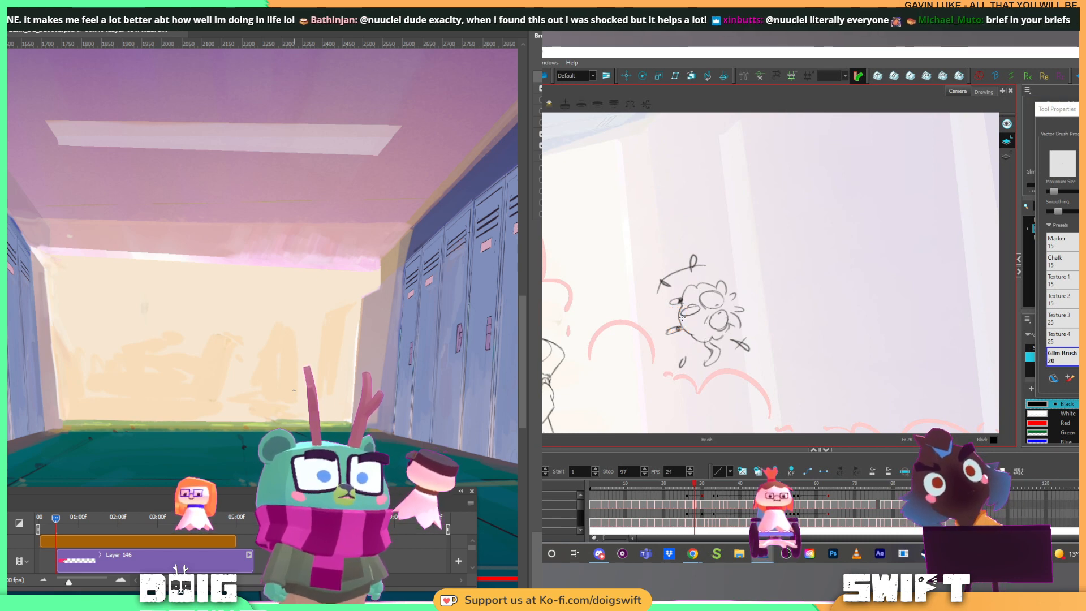
key("ctrl+z")
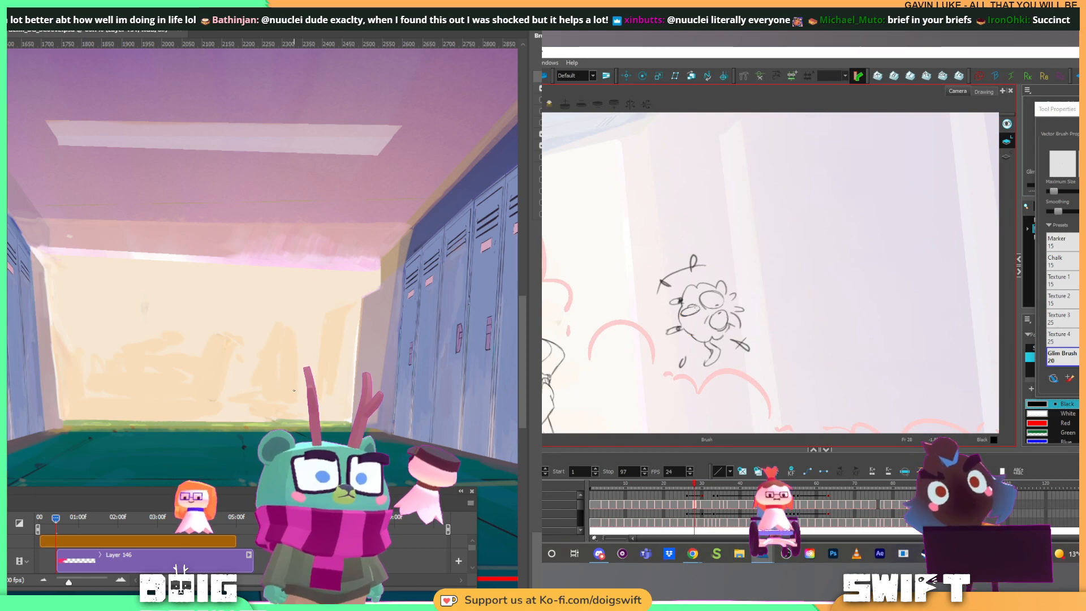
left_click(682, 318)
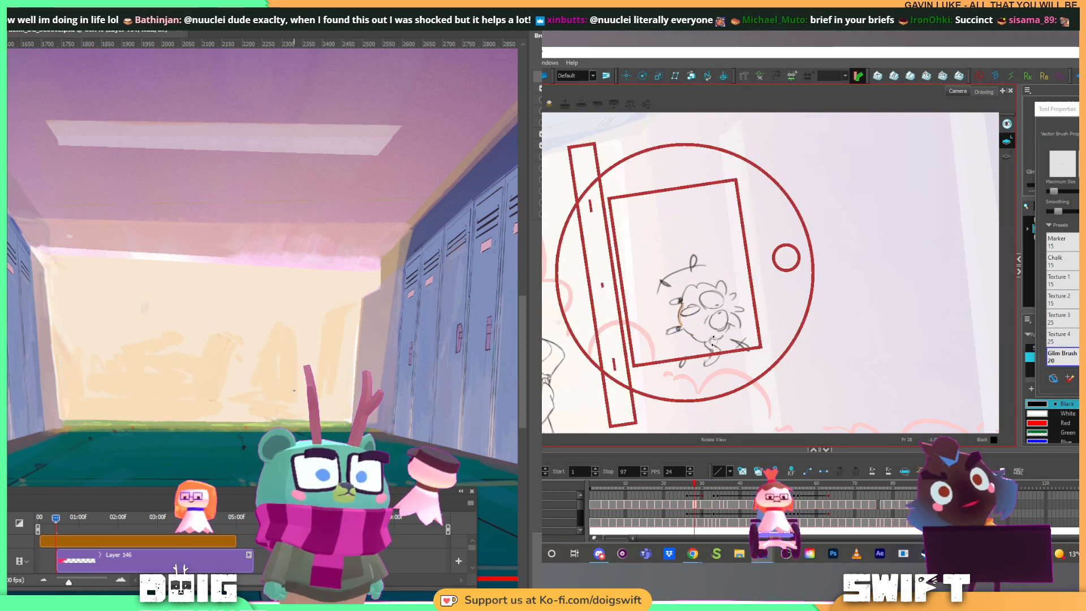
left_click_drag(724, 316, 741, 254)
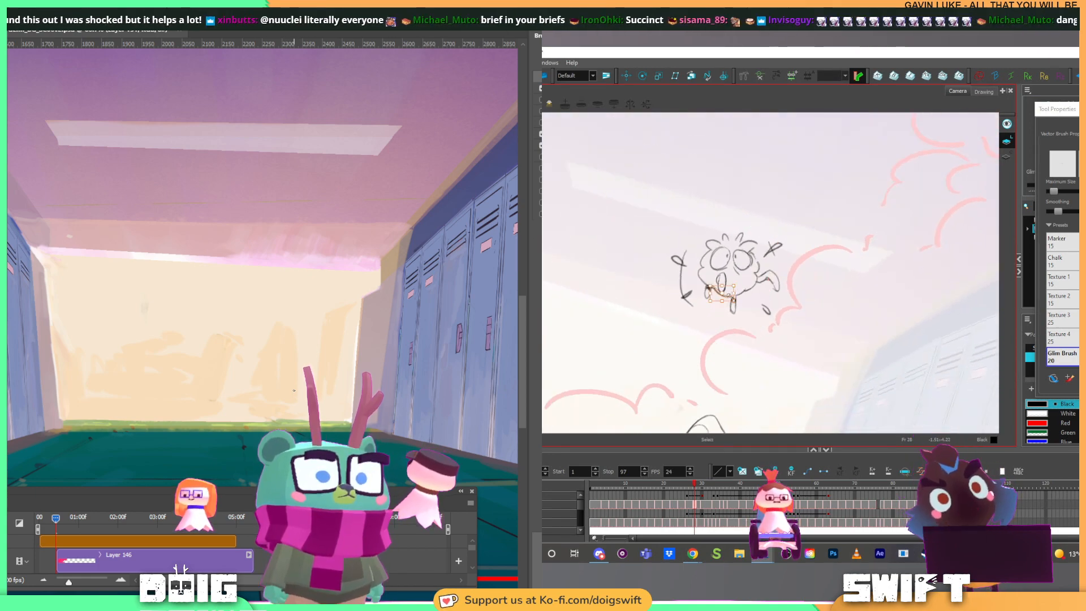
key("alt+b")
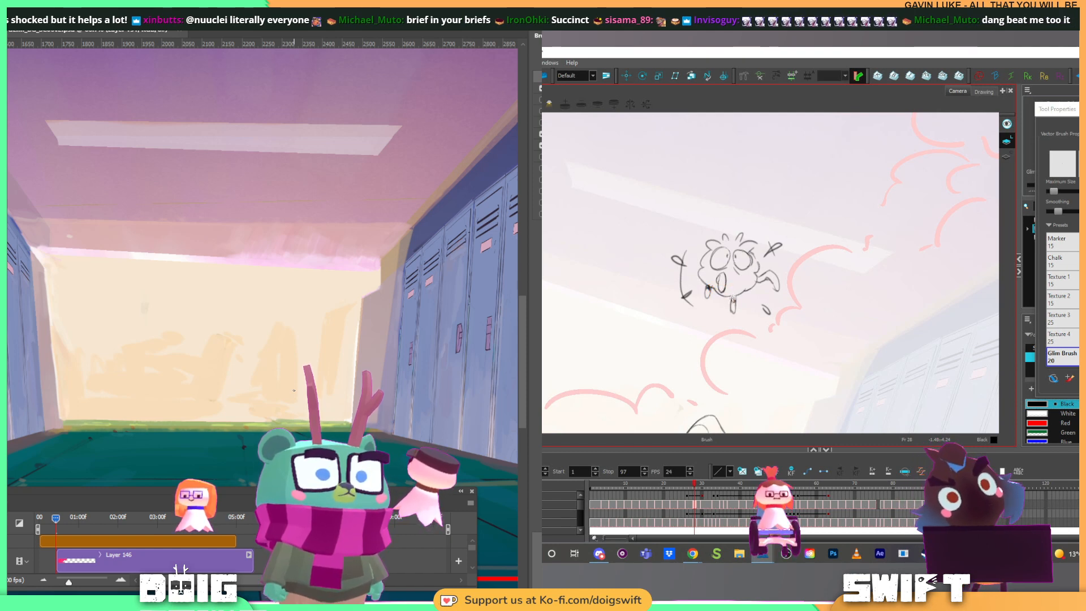
left_click_drag(734, 298, 739, 285)
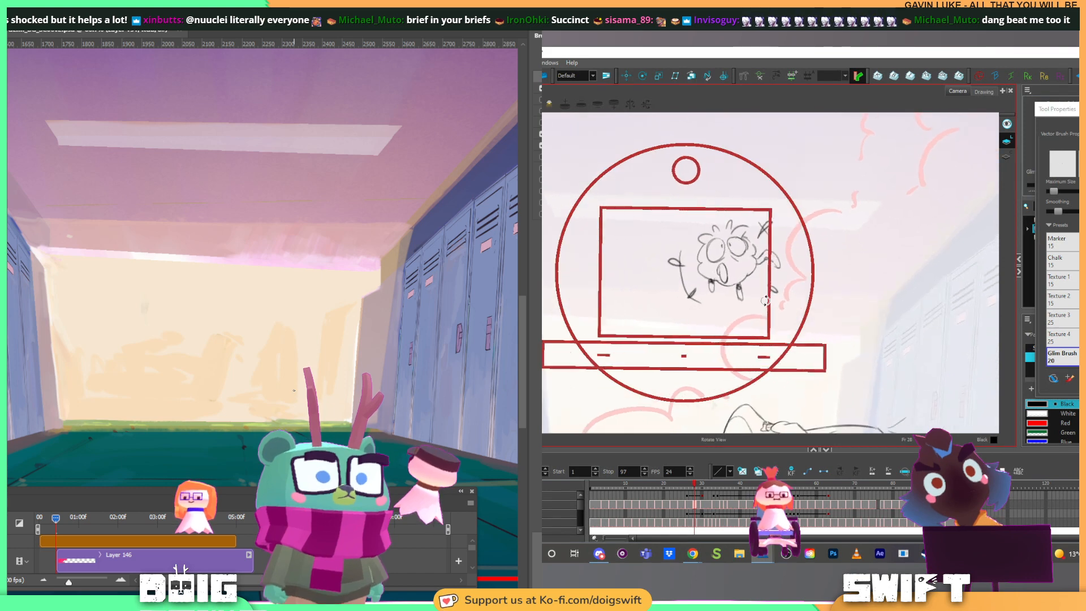
Step: In Photoshop, sample a nearby colour and paint over the right-hand end of the pink strip above the doorway
left_click(387, 250, "alt")
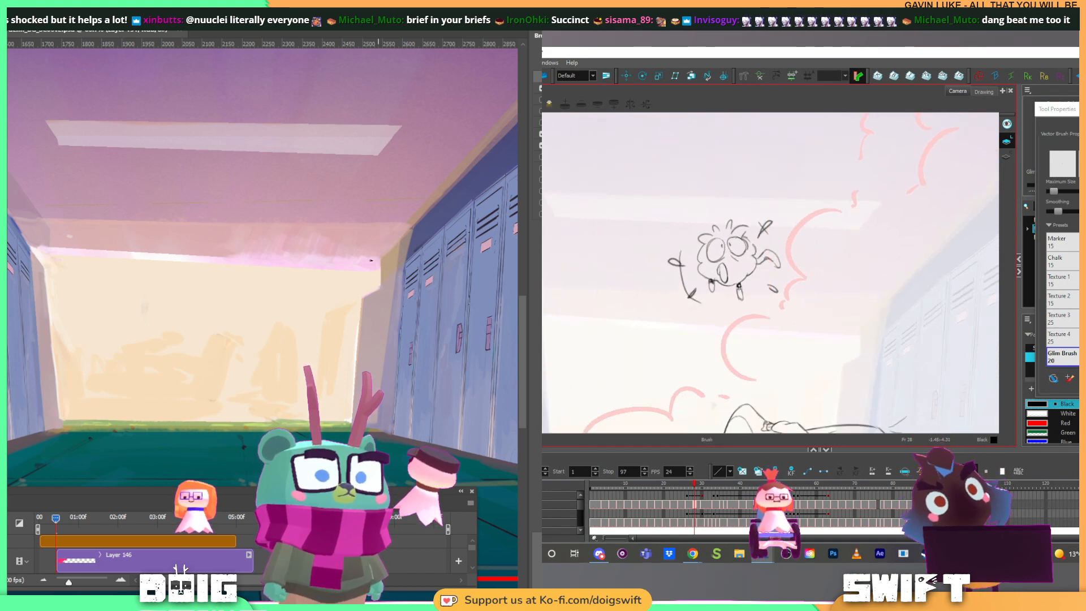
left_click_drag(362, 259, 379, 259)
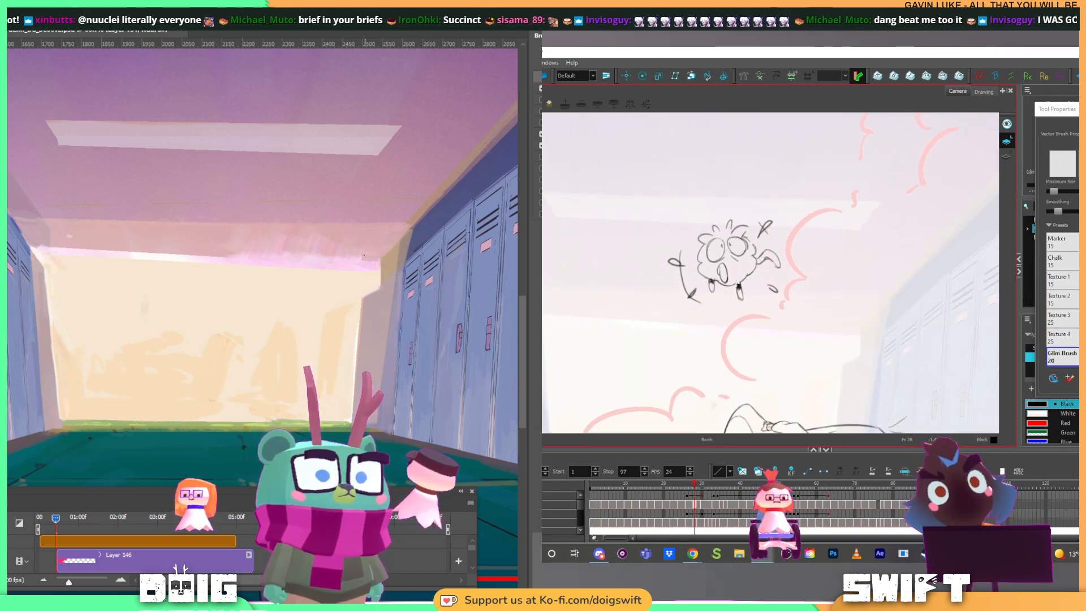
Step: In Harmony, tidy the creature's two small legs on frame 28 and the lines where they meet the body
mouse_move(770, 279)
left_mouse_down()
mouse_move(777, 294)
mouse_move(749, 331)
left_mouse_up()
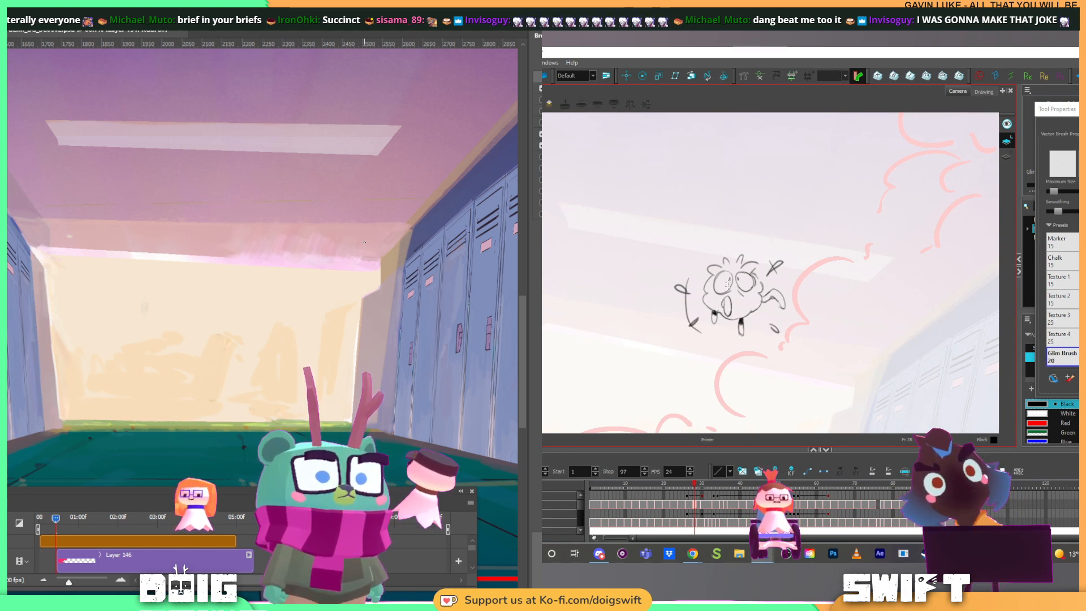
key("alt+s")
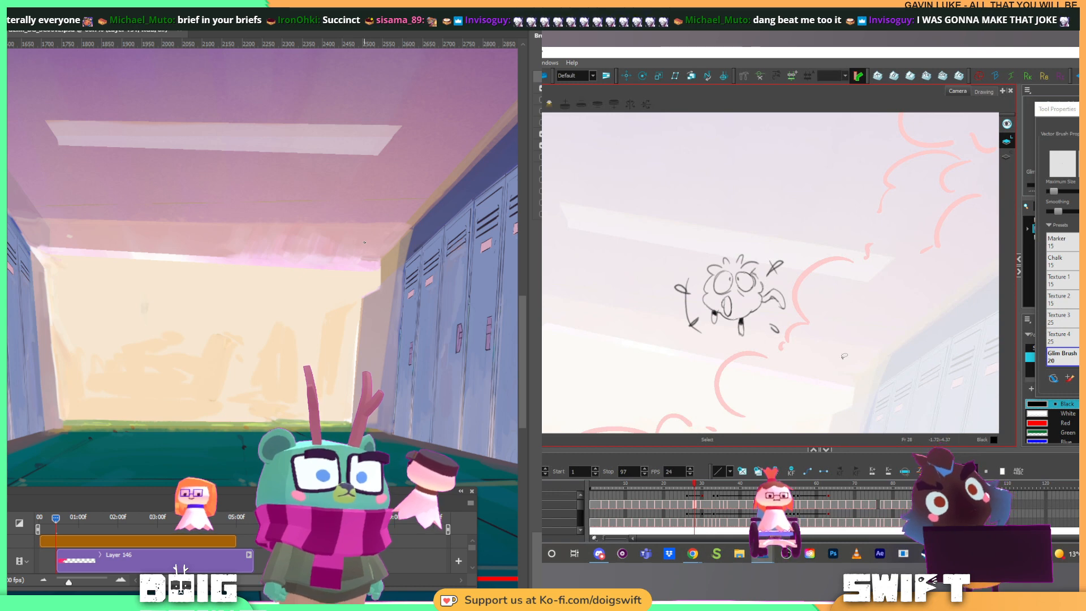
key("alt+b")
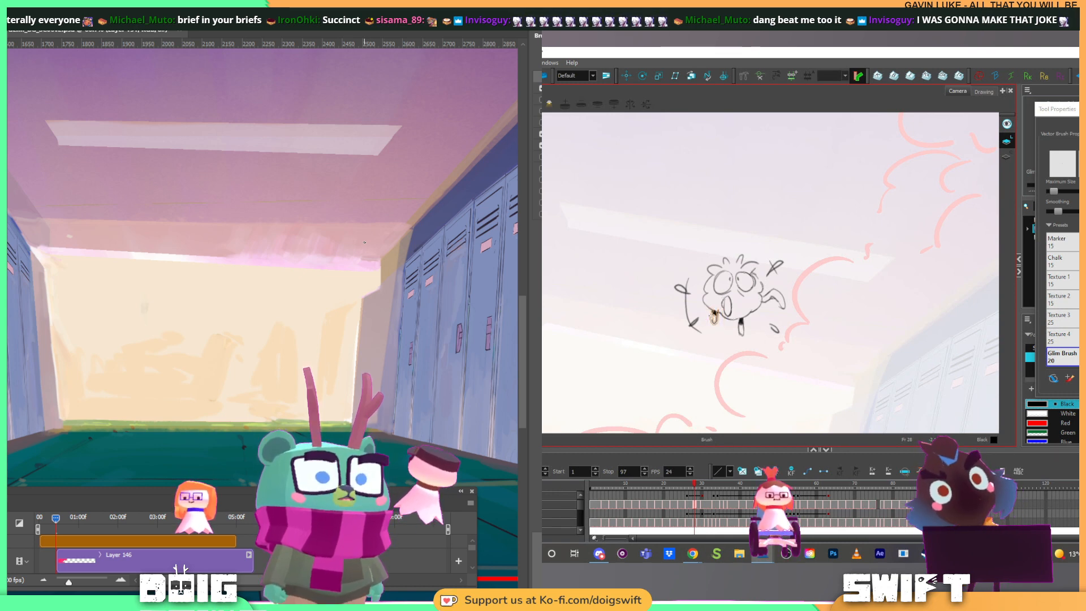
left_click_drag(717, 306, 725, 295)
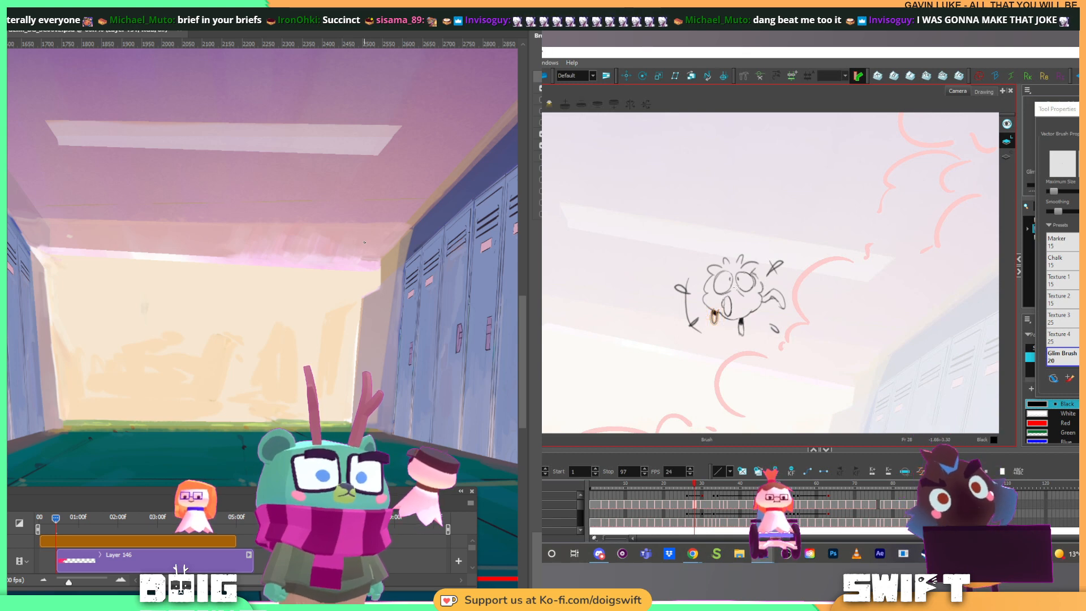
key("Escape")
key("alt+b")
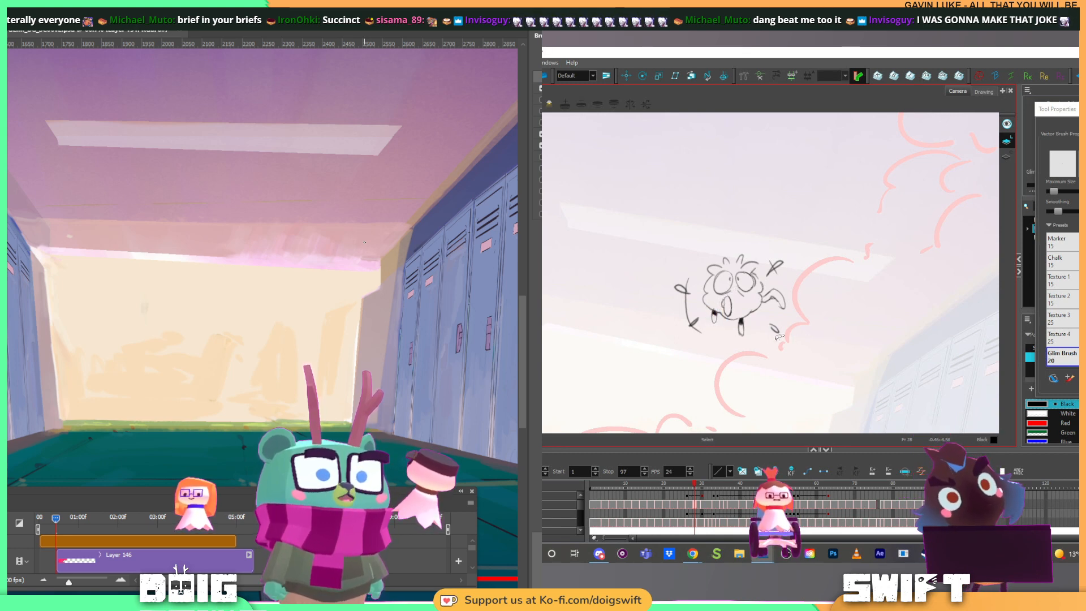
key("alt+b")
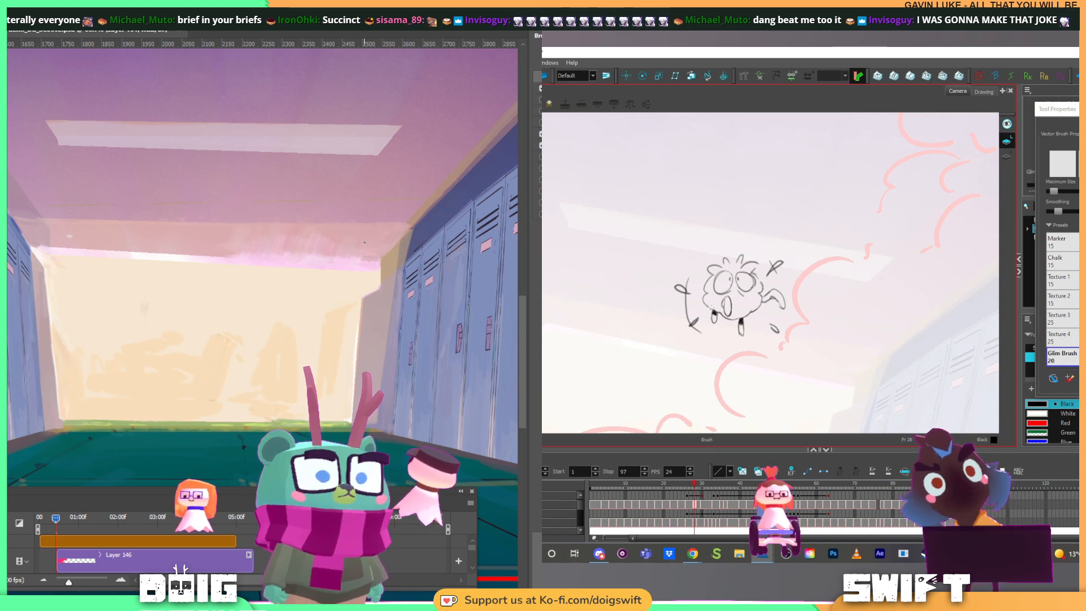
key("alt+s")
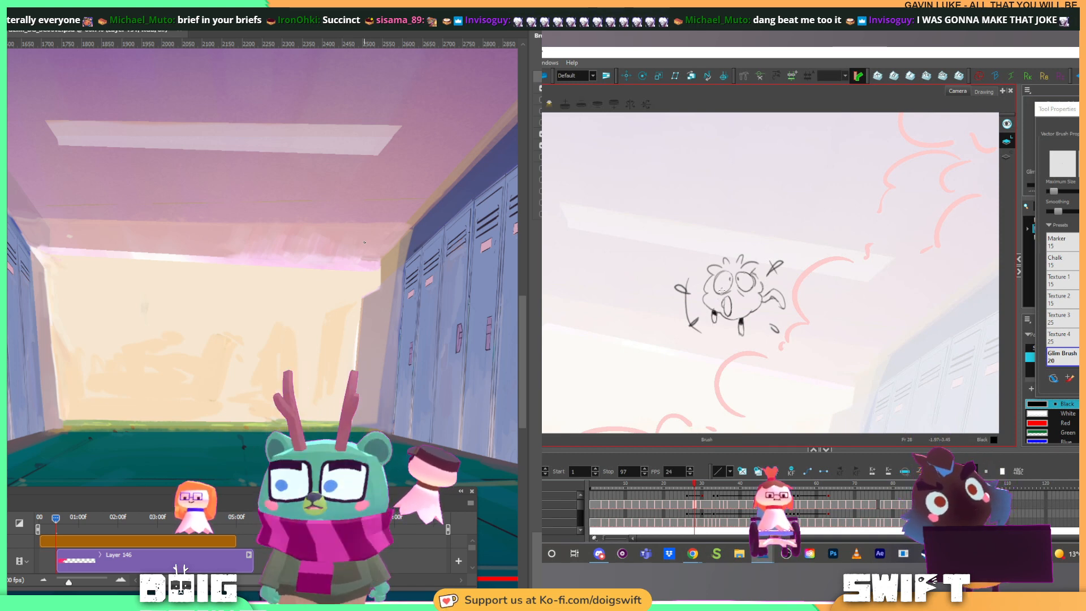
left_click_drag(716, 320, 717, 314)
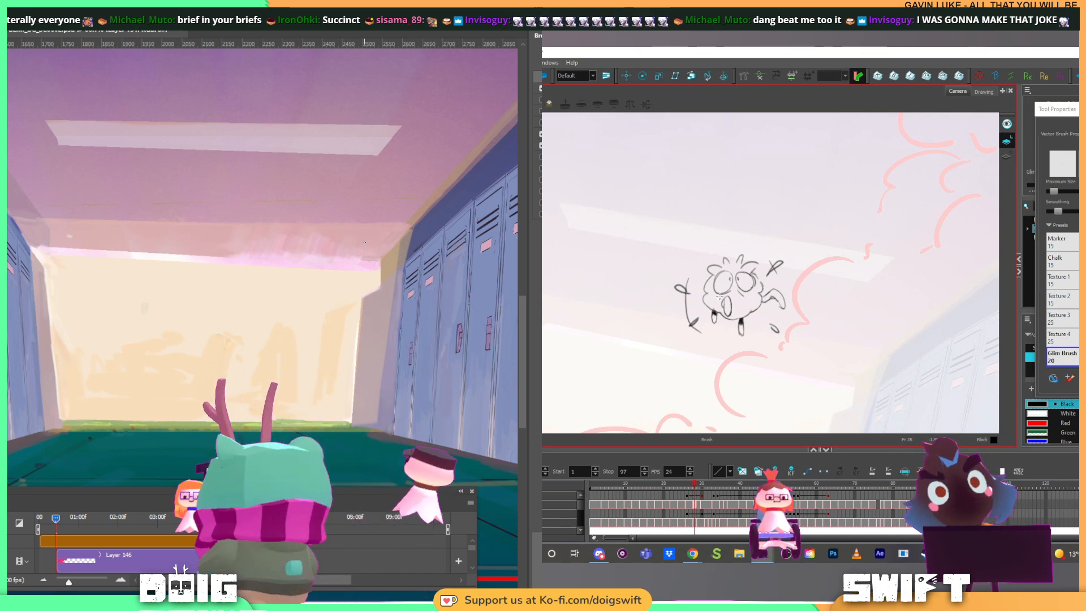
key("alt+s")
key("alt+b")
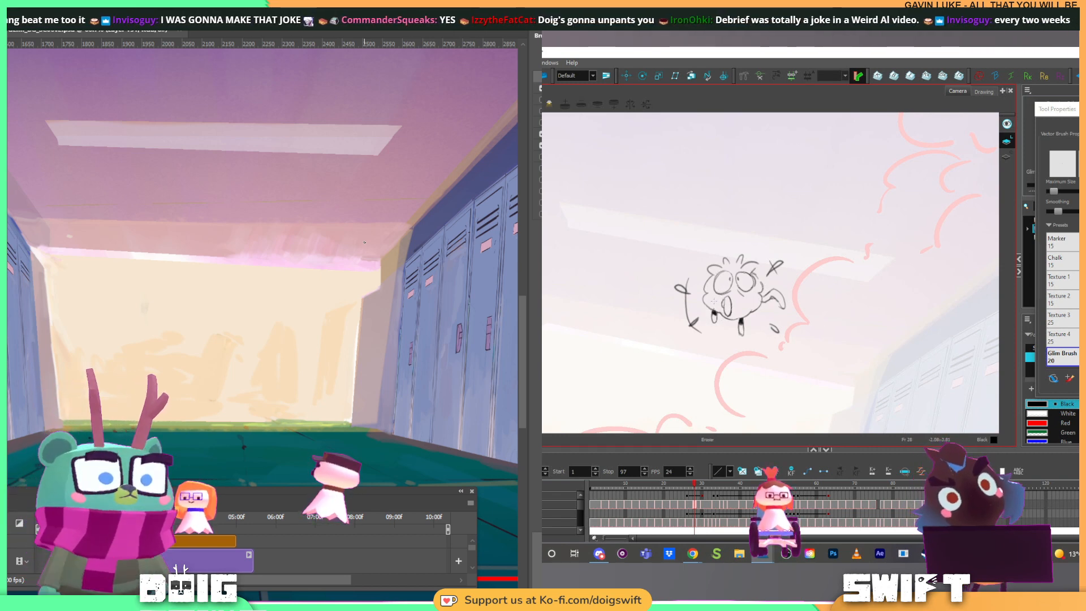
key("e")
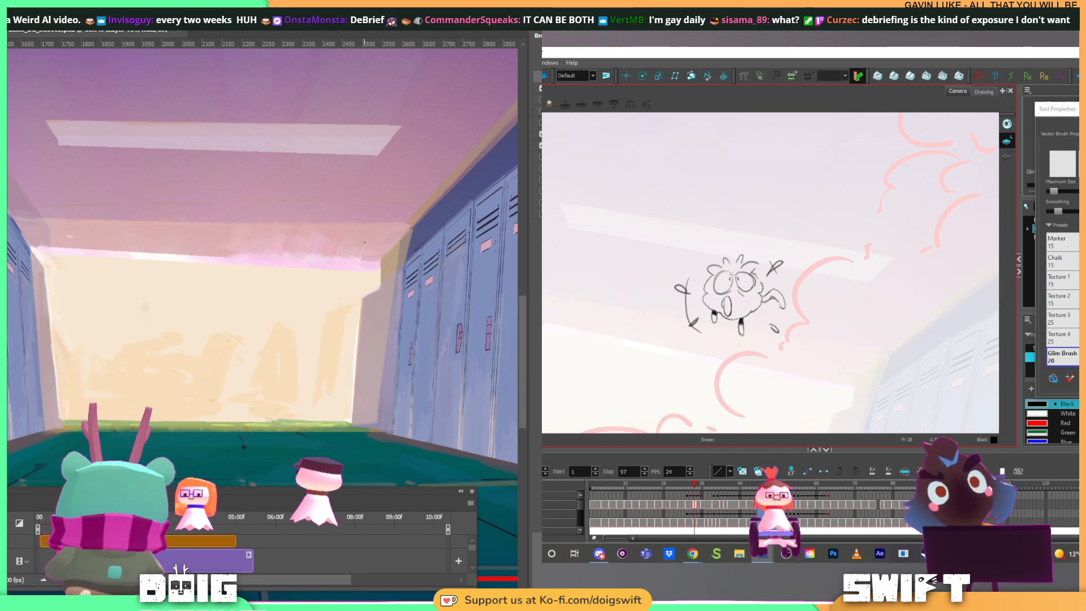
Step: Select and clean up the line on the right-hand side of the creature's body, near its tail, on frame 28
key("alt+s")
left_click(759, 287)
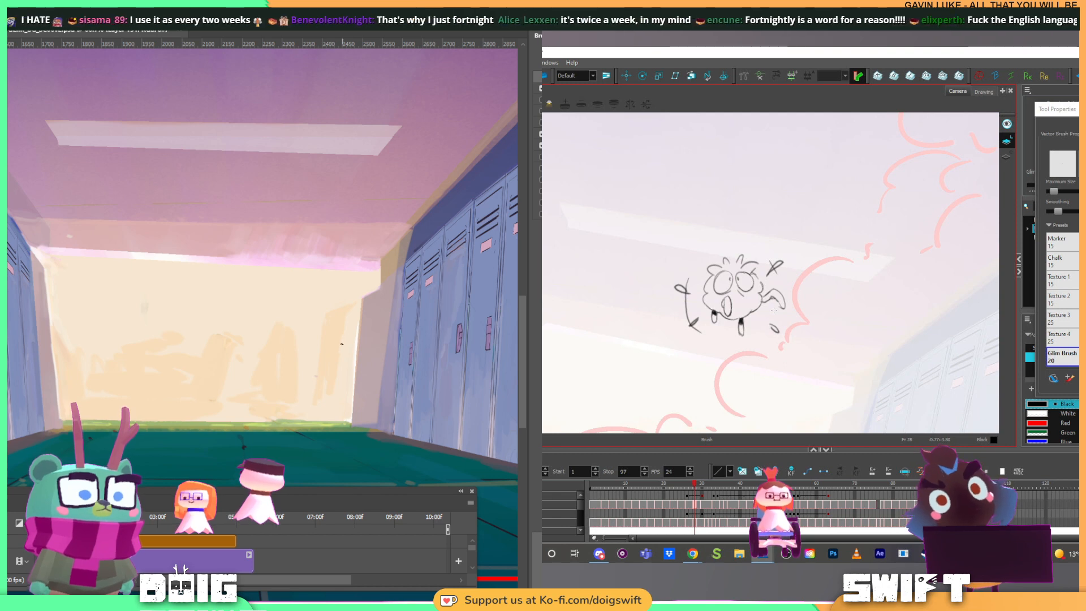
Step: In Photoshop, sample the wall colours and paint over the patchy areas of the cream wall at the far end of the hallway
key("alt")
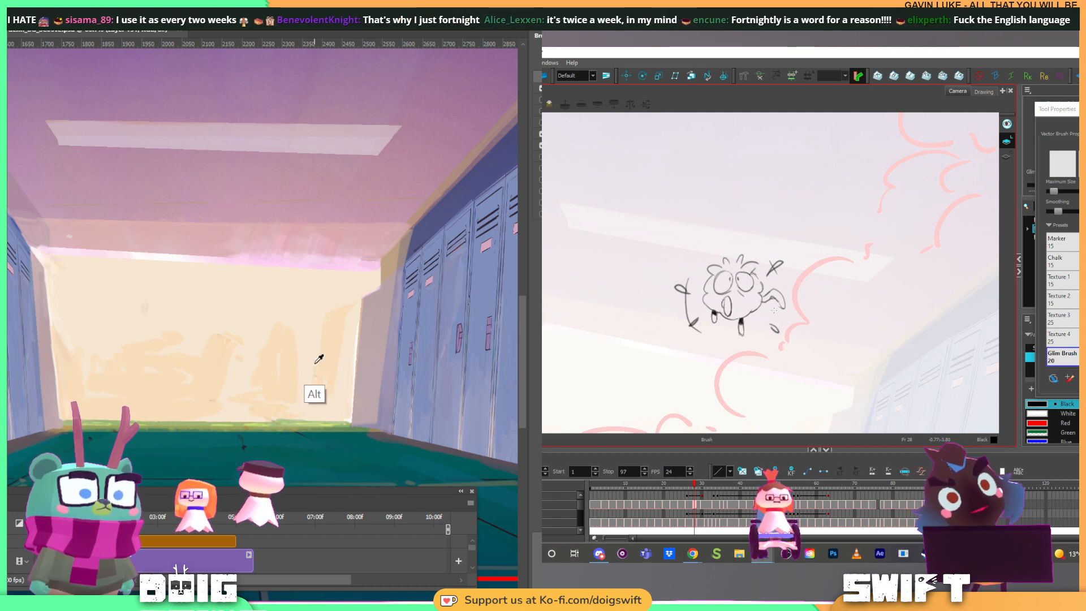
key("alt")
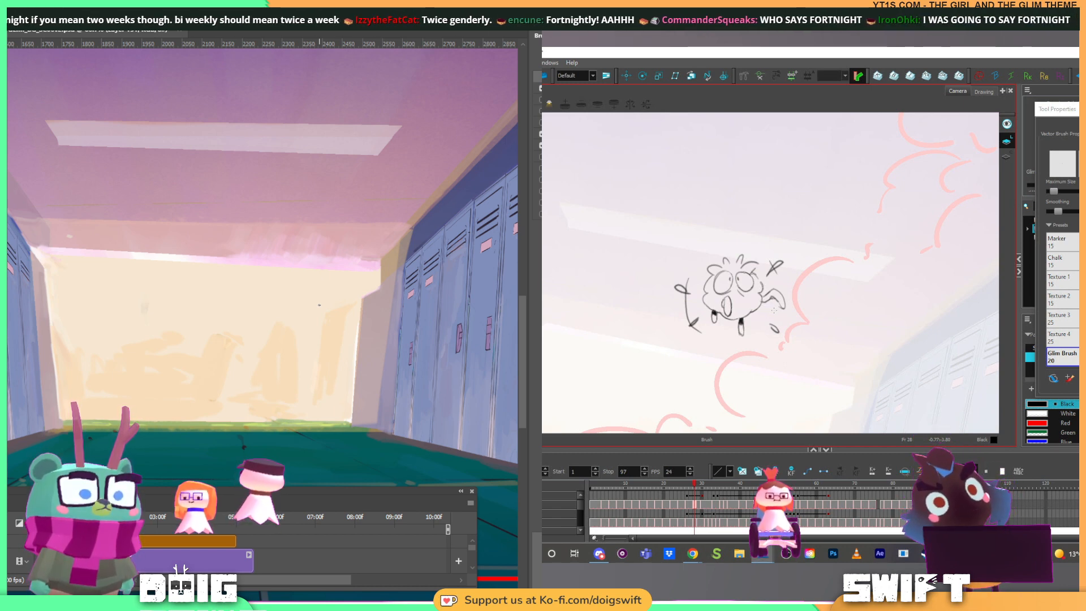
scroll(345, 299, "down", 5)
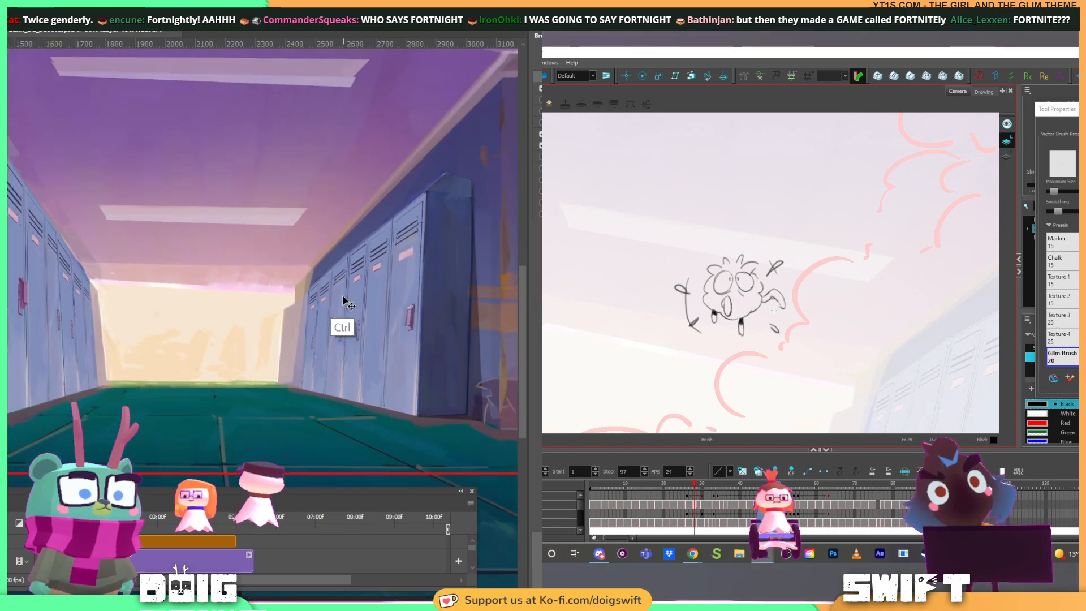
scroll(345, 303, "down", 2)
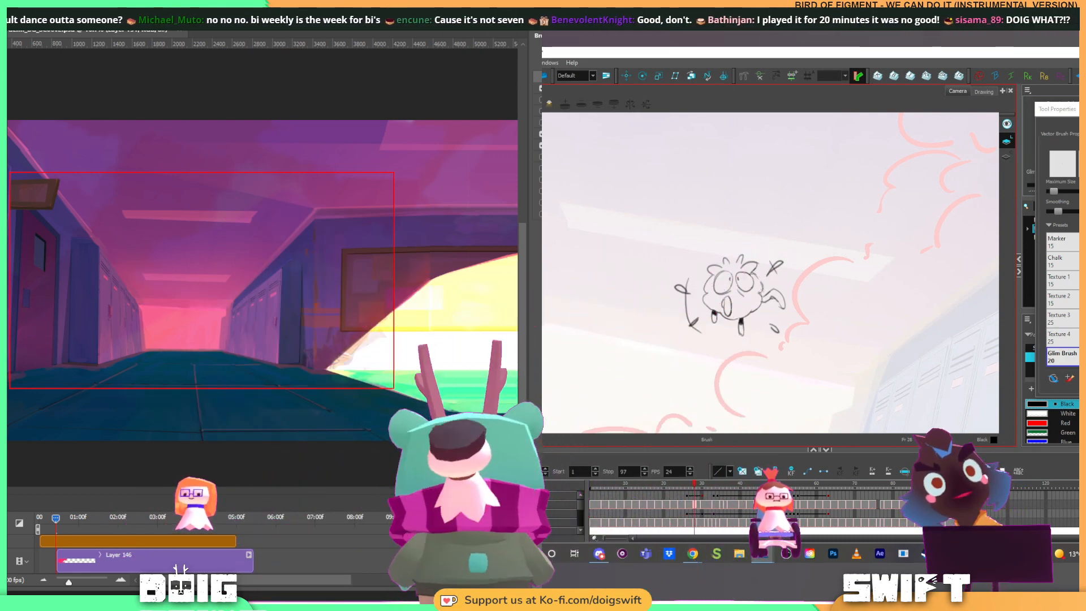
Step: In Harmony, remove the loose lines on top of the creature's head on frame 28 and redraw the fur as a connected spiky tuft
key("alt+s")
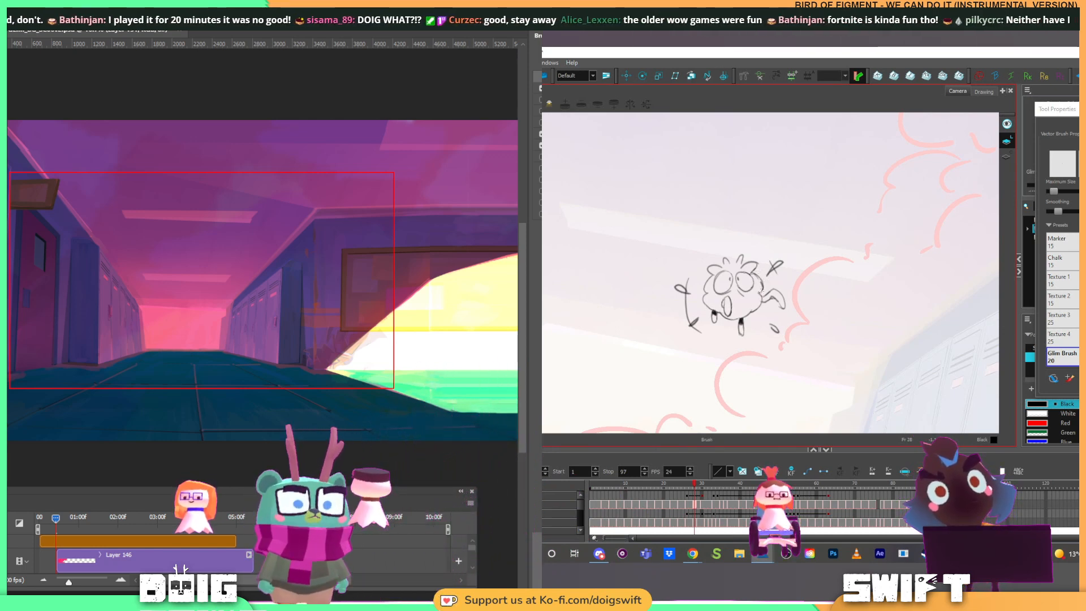
key("alt+s")
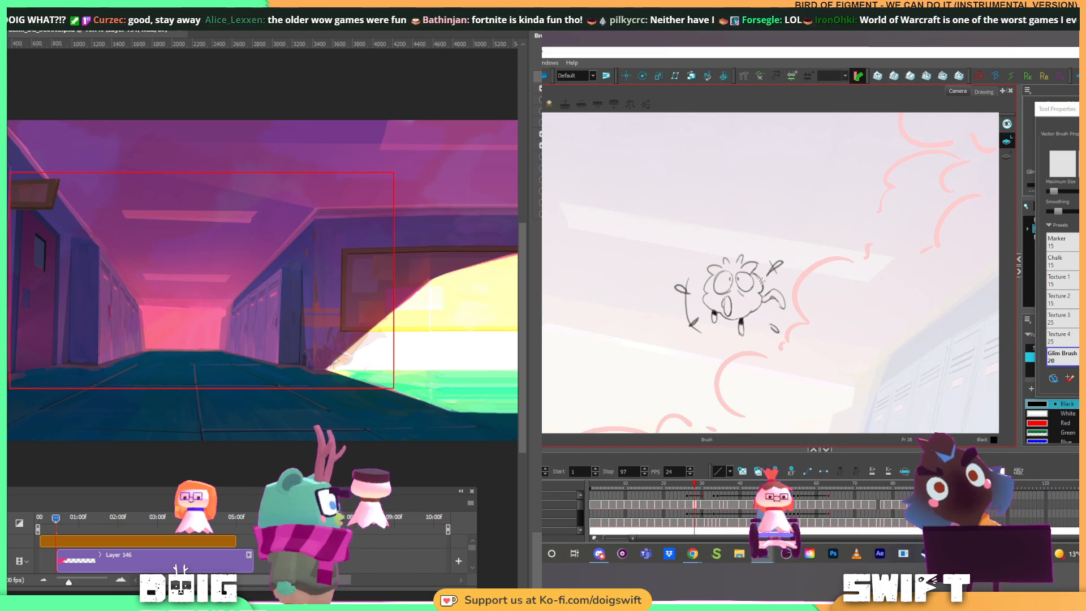
left_click(762, 278)
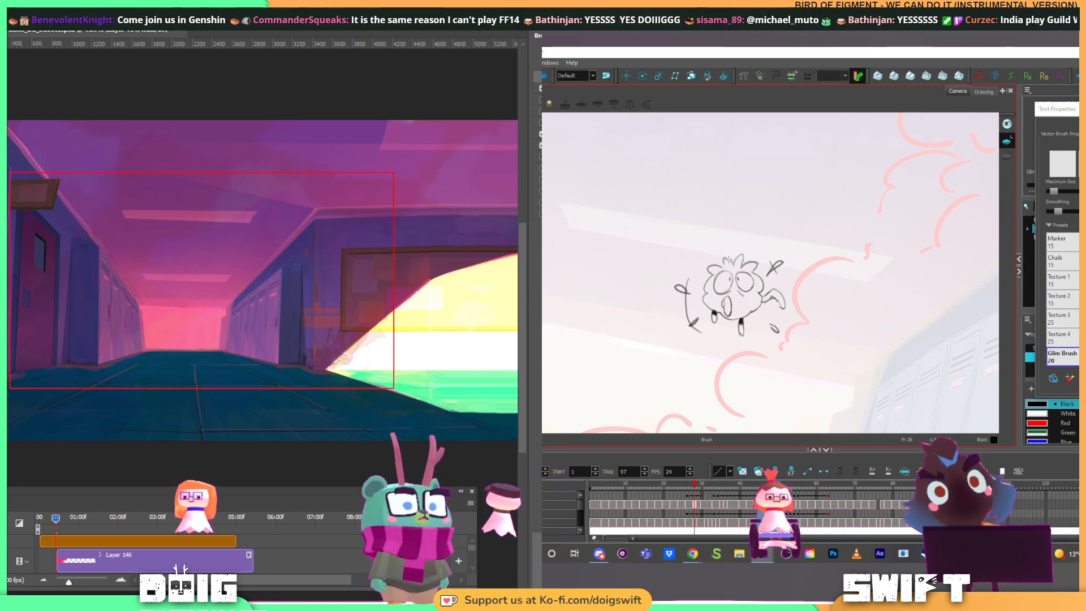
key("alt+s")
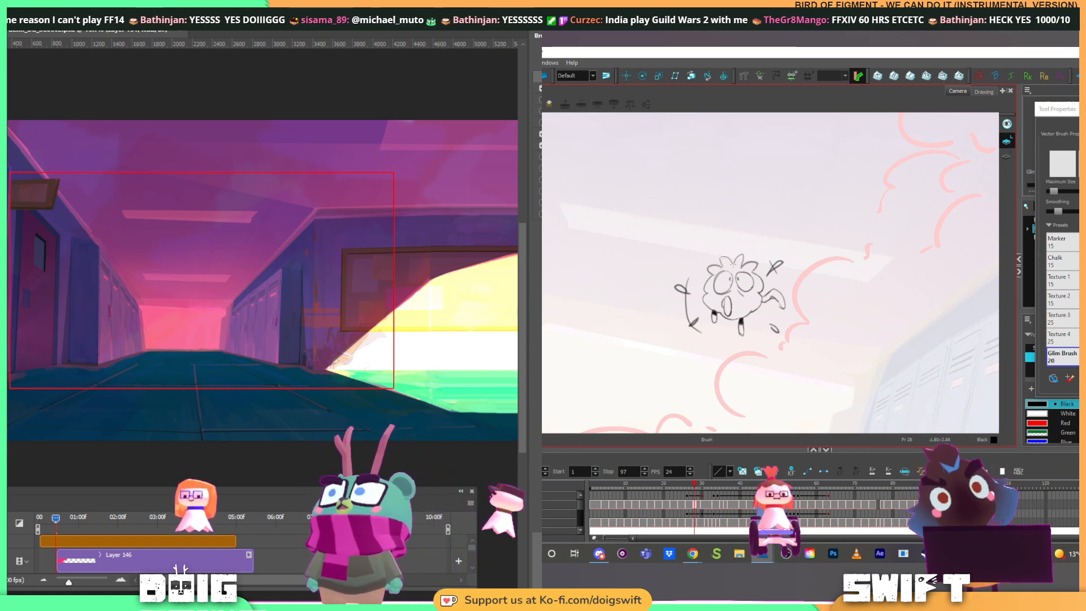
key("alt+s")
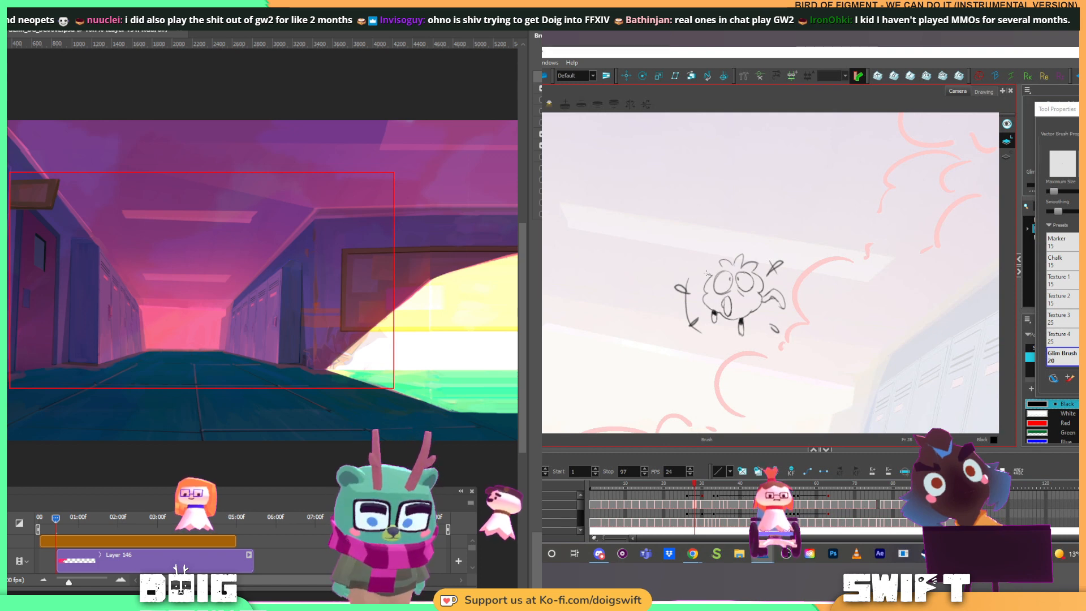
key("alt+s")
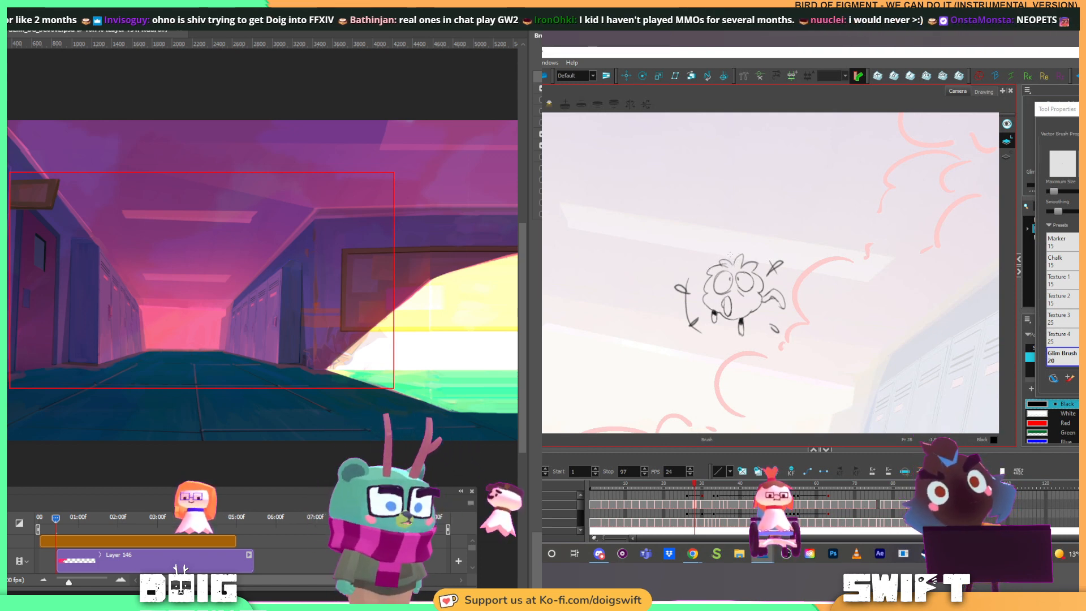
key("alt+b")
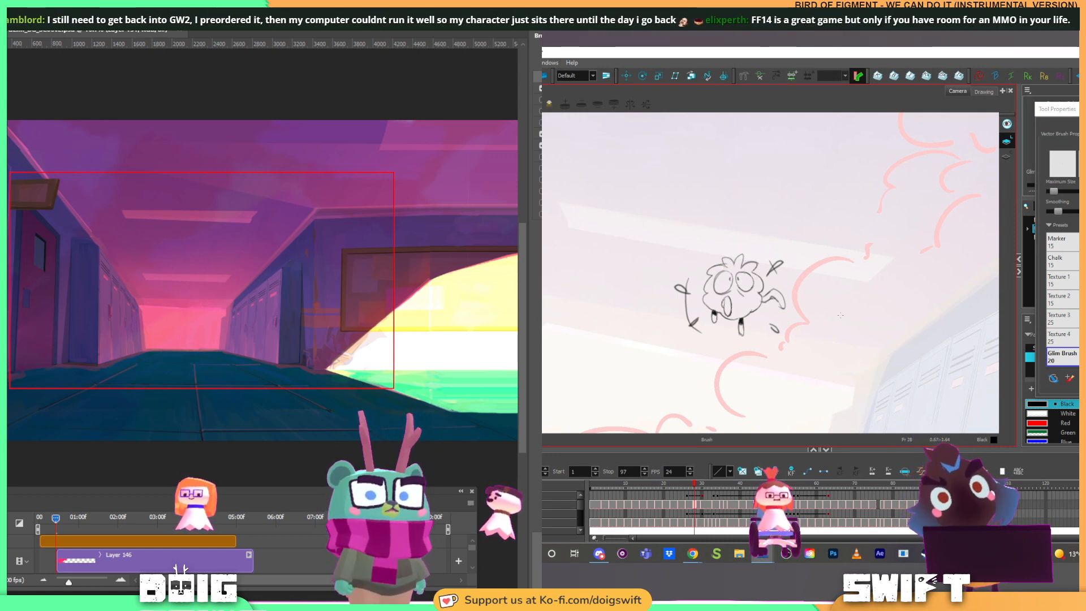
Step: Erase and redraw the creature's raised hand on the right-hand side of its head on frame 28
key("alt+e")
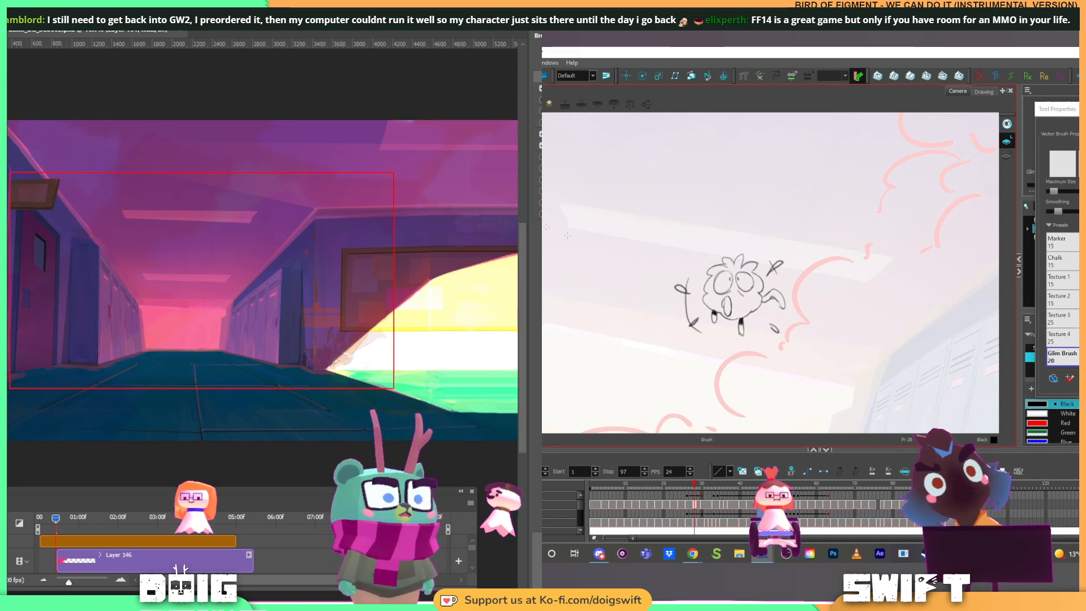
key("alt+e")
left_click_drag(1065, 192, 1053, 192)
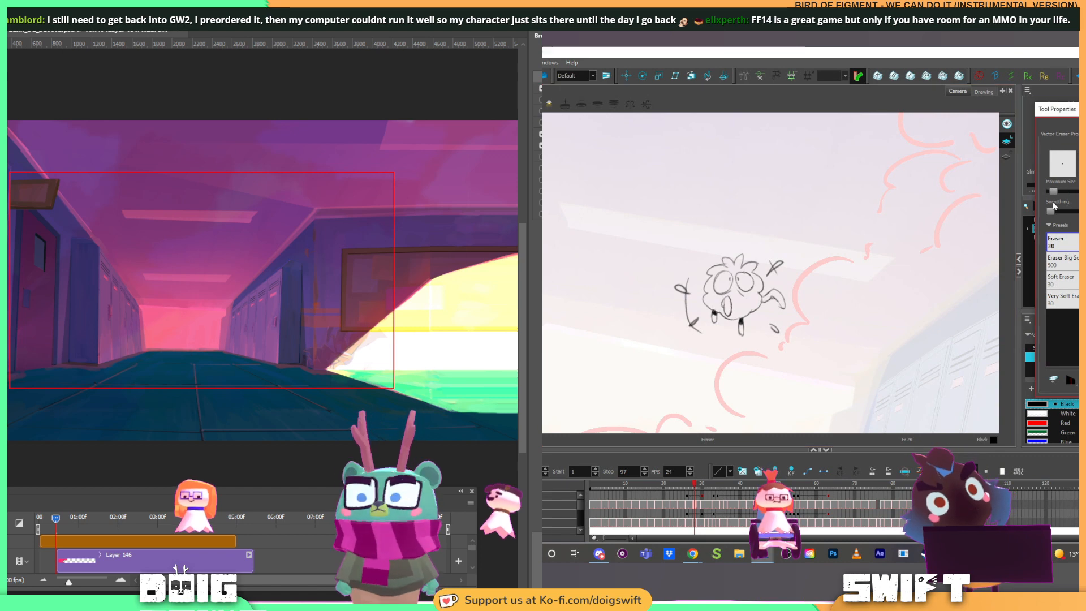
key("alt+b")
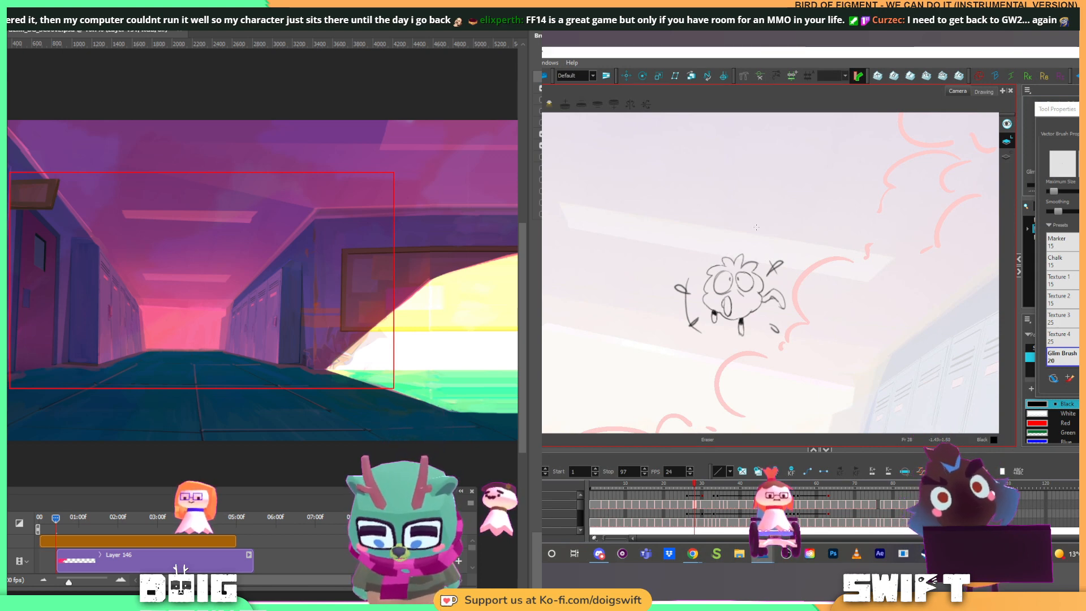
key("alt+b")
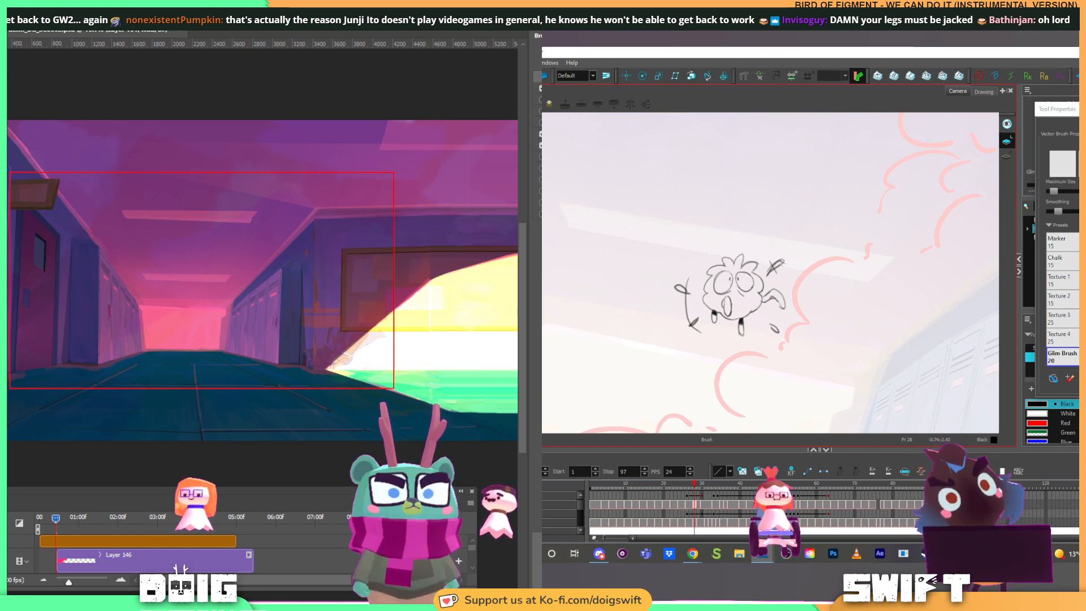
key("alt+b")
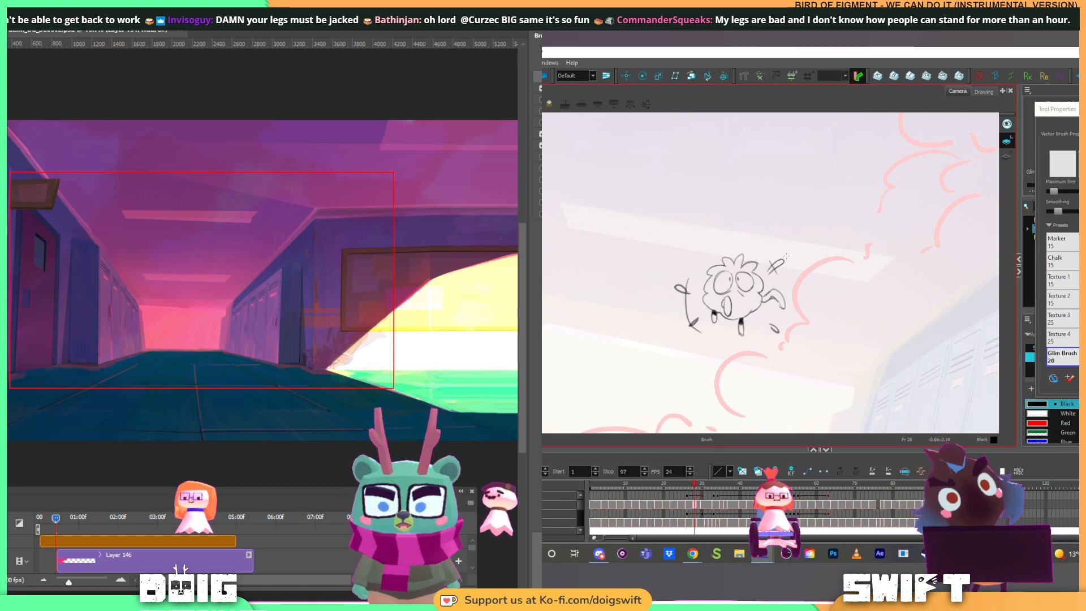
mouse_move(801, 297)
left_mouse_down()
mouse_move(783, 278)
mouse_move(743, 333)
left_mouse_up()
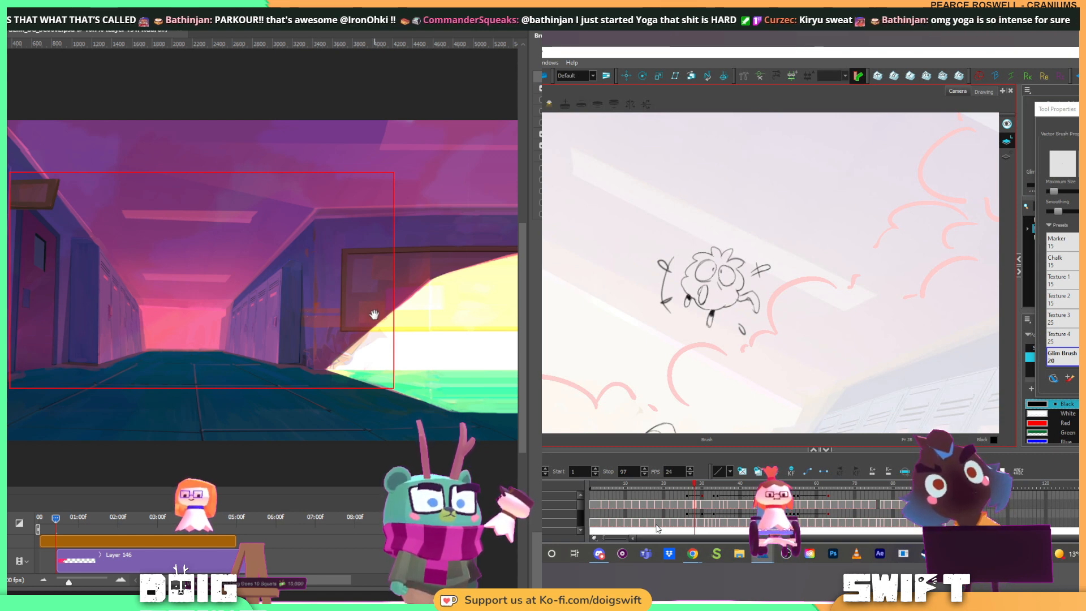
Step: In Photoshop, sample the ceiling's magenta and start painting it over the lighter purple ceiling above the sunlit wall
mouse_move(373, 314)
left_mouse_down()
mouse_move(303, 308)
mouse_move(319, 323)
left_mouse_up()
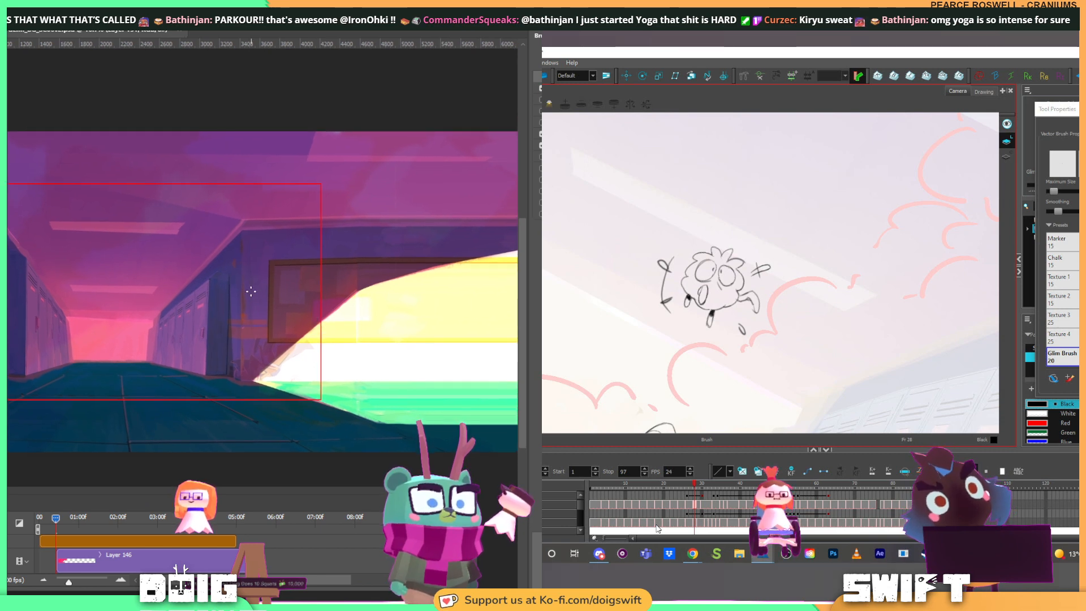
scroll(238, 311, "down", 3)
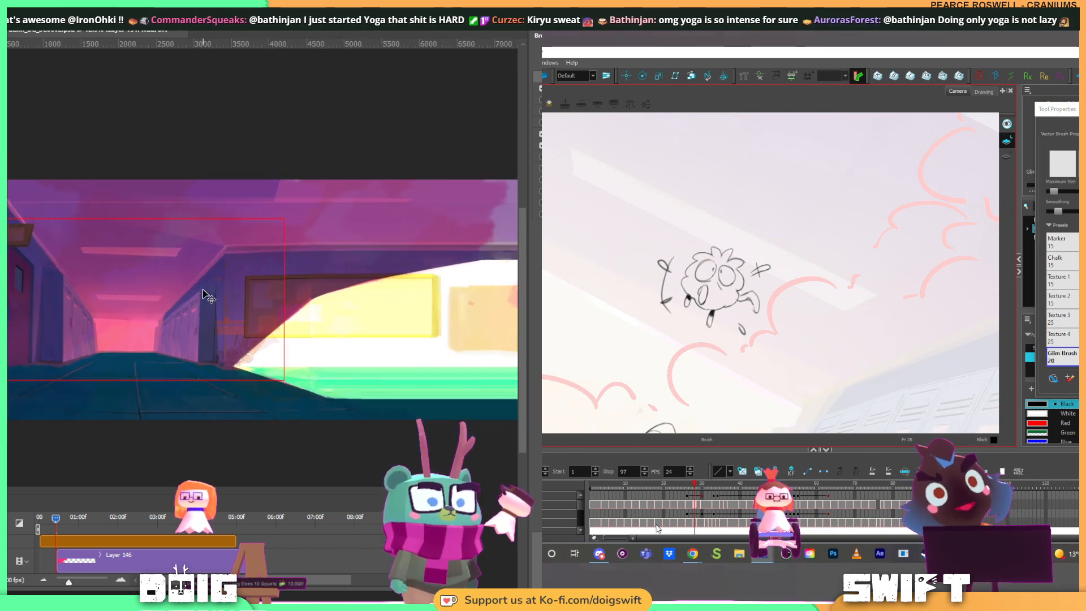
scroll(206, 294, "up", 1)
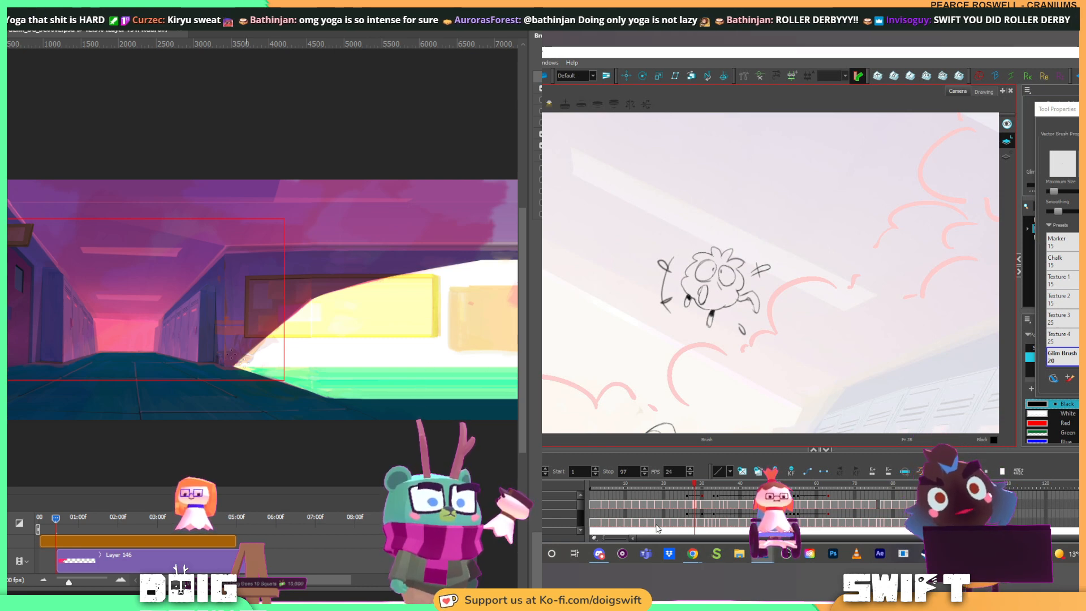
left_click_drag(402, 296, 303, 284)
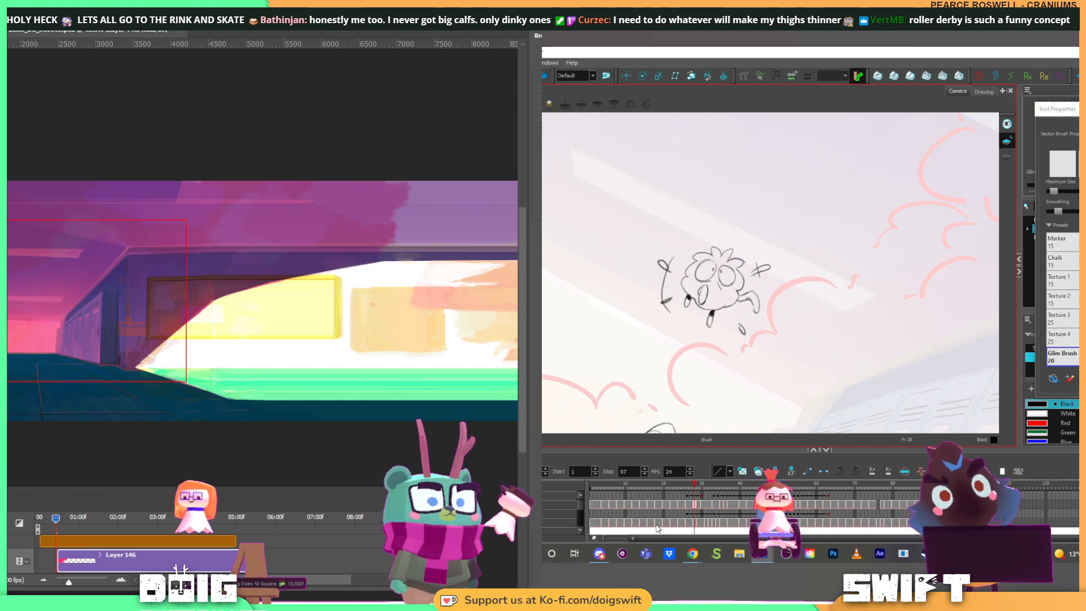
left_click(339, 222)
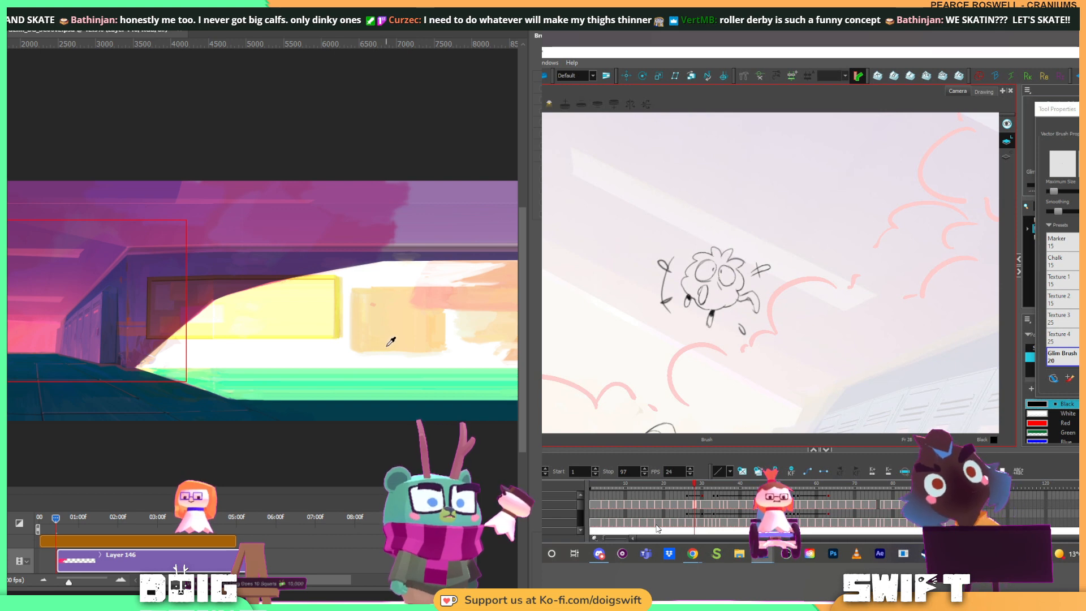
left_click_drag(419, 308, 240, 315)
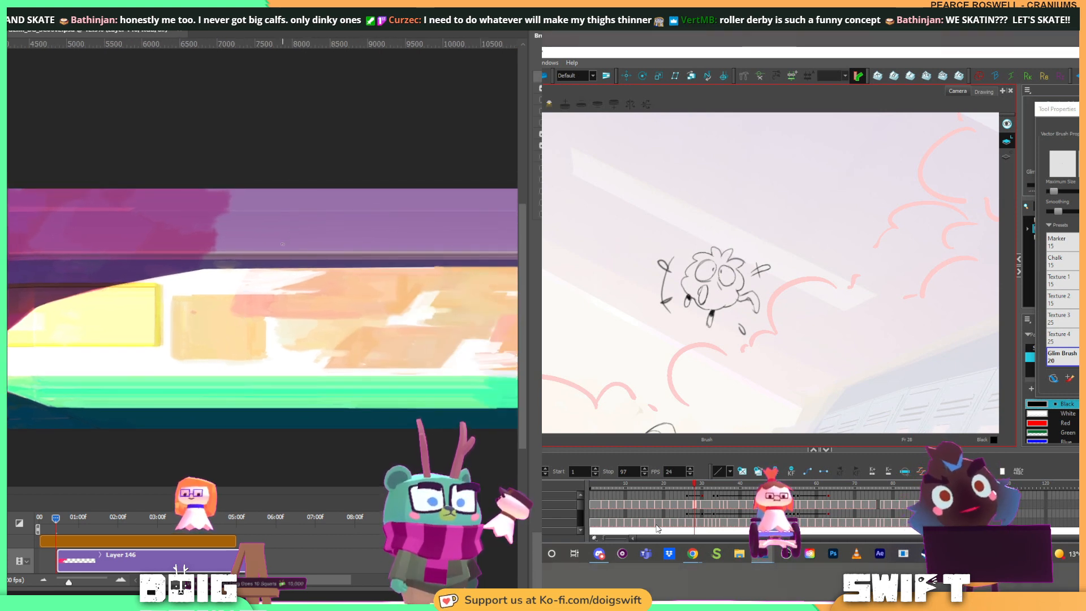
mouse_move(281, 228)
left_mouse_down()
mouse_move(228, 218)
mouse_move(207, 226)
mouse_move(265, 218)
mouse_move(219, 219)
mouse_move(225, 206)
mouse_move(293, 188)
mouse_move(283, 213)
left_mouse_up()
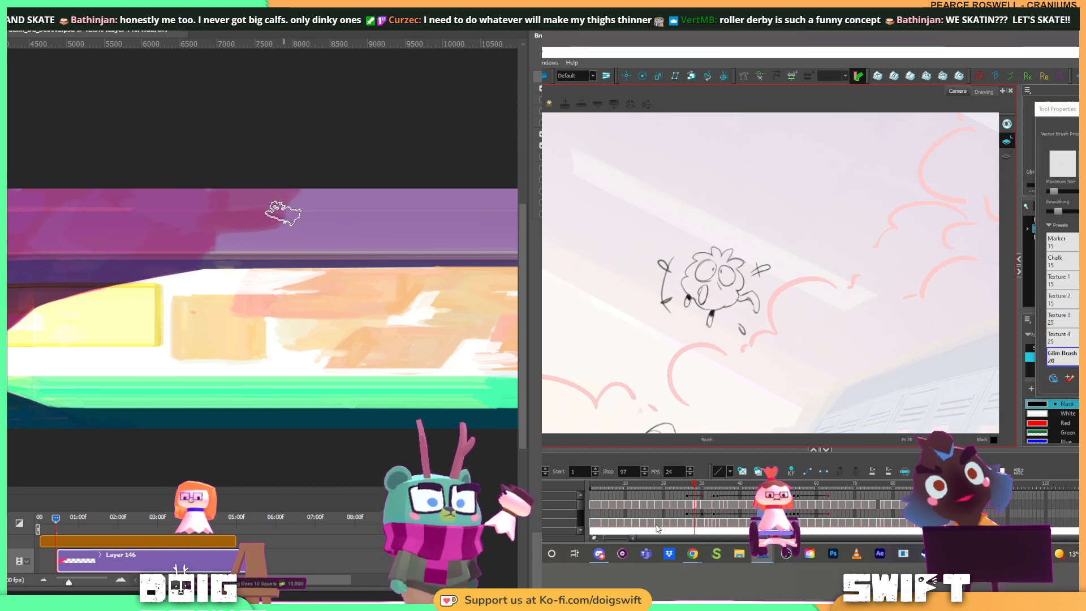
Step: Continue the magenta brushwork along the lighter purple ceiling as far as the edge of the red section
key("ctrl+minus")
mouse_move(233, 245)
left_mouse_down()
mouse_move(212, 261)
mouse_move(250, 258)
mouse_move(194, 271)
mouse_move(319, 274)
mouse_move(257, 235)
mouse_move(369, 234)
mouse_move(391, 248)
left_mouse_up()
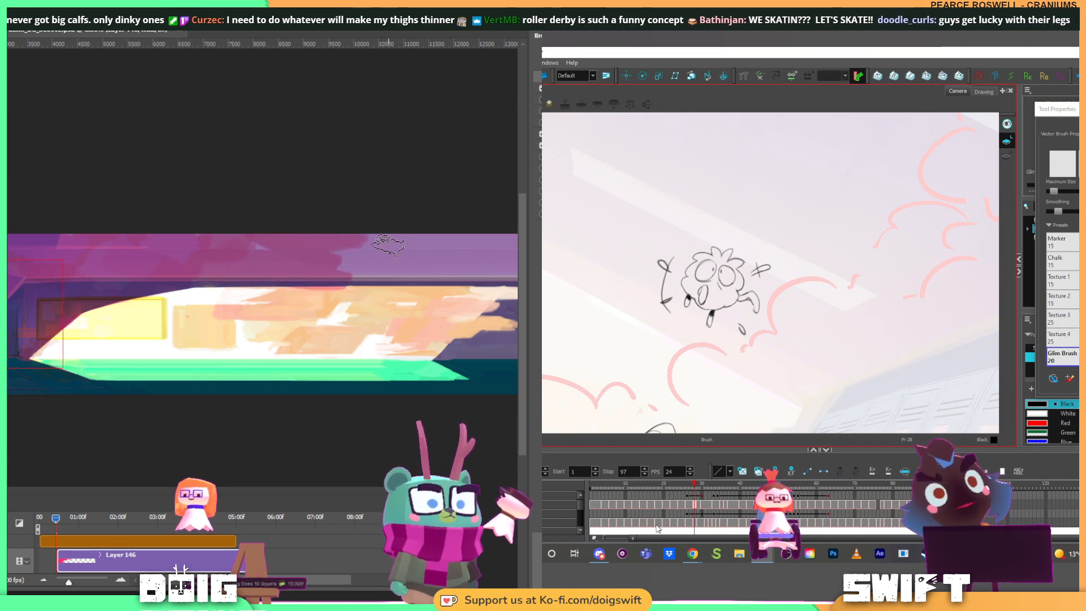
left_click_drag(374, 291, 288, 302)
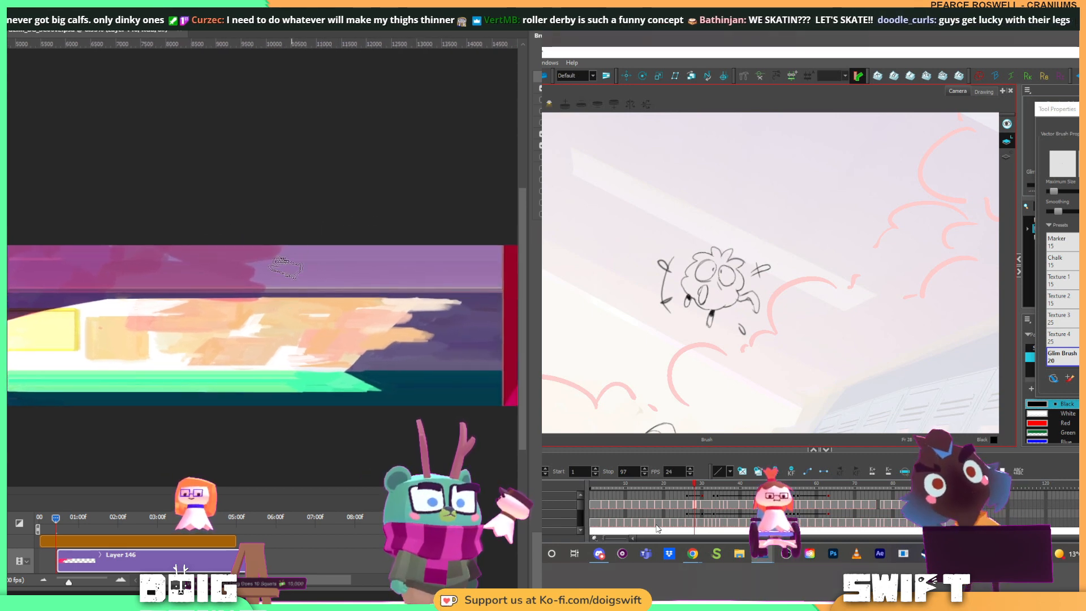
mouse_move(237, 270)
left_mouse_down()
mouse_move(301, 271)
mouse_move(278, 277)
left_mouse_up()
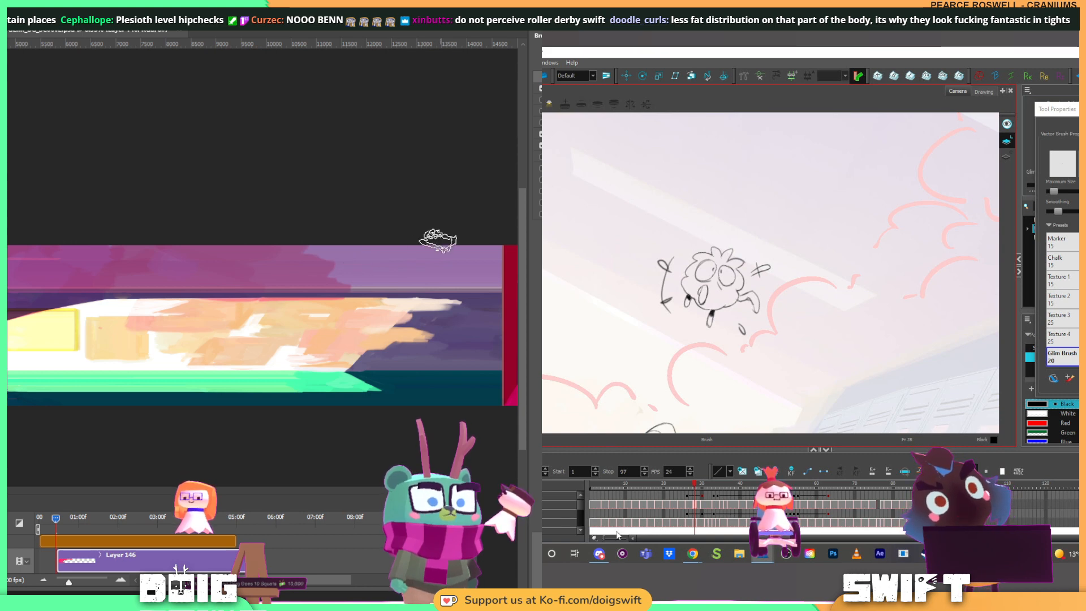
scroll(362, 266, "right", 3)
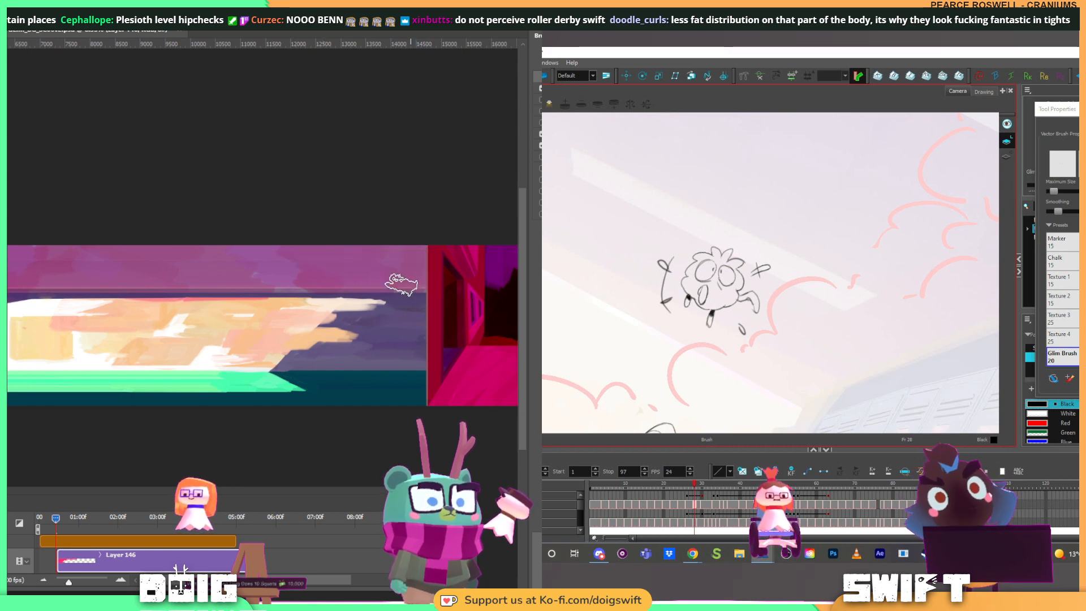
scroll(368, 279, "left", 2)
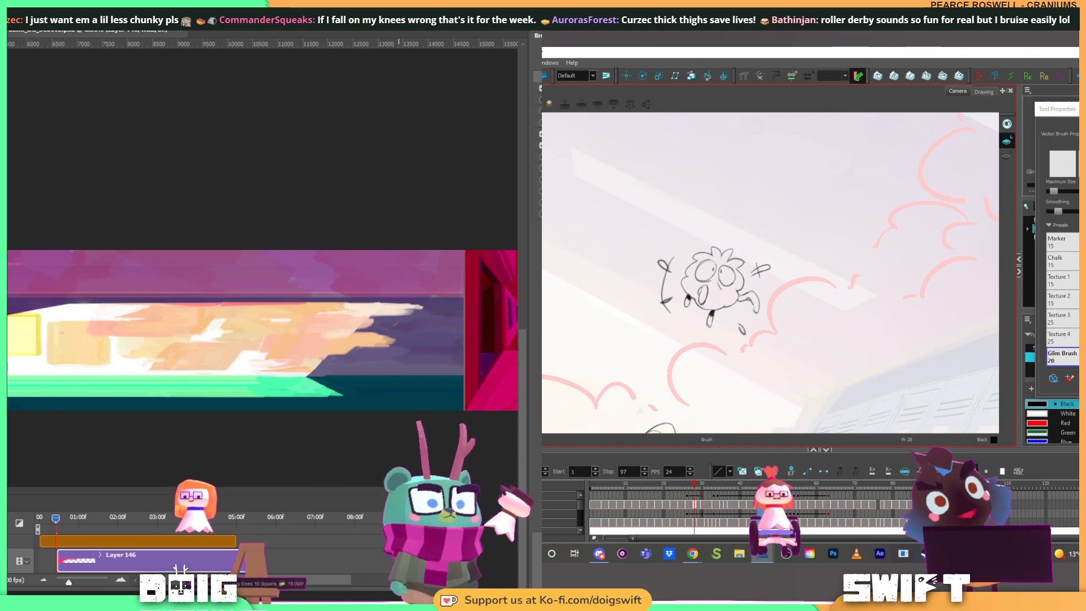
Step: Open a new window for GLIM_BG_SC06v2.psd and bring the painted ceiling above the sunlit wall into close view
left_click(55, 2)
mouse_move(74, 6)
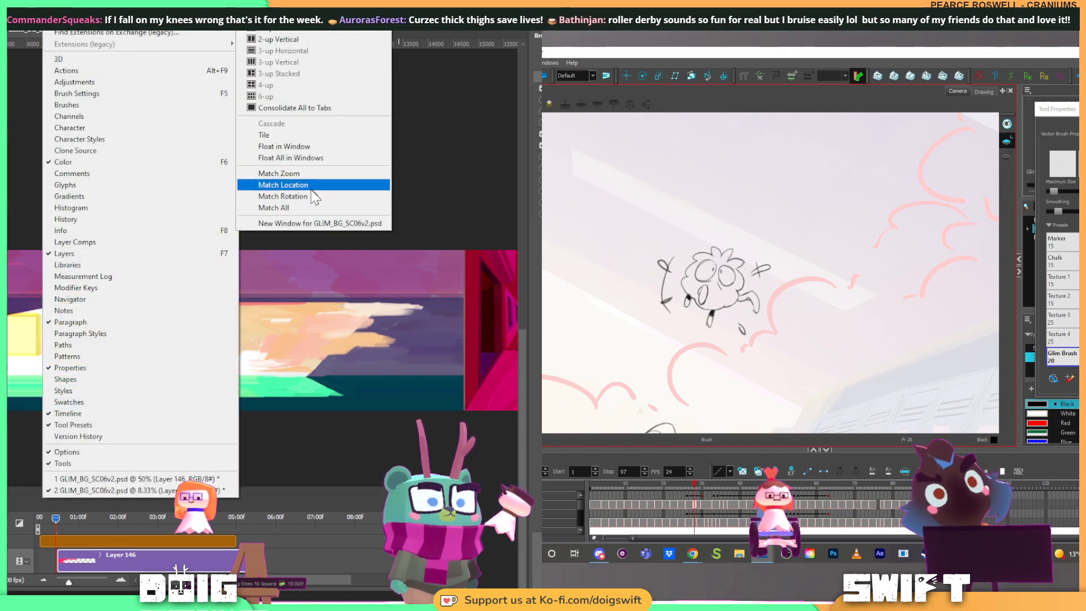
left_click(318, 222)
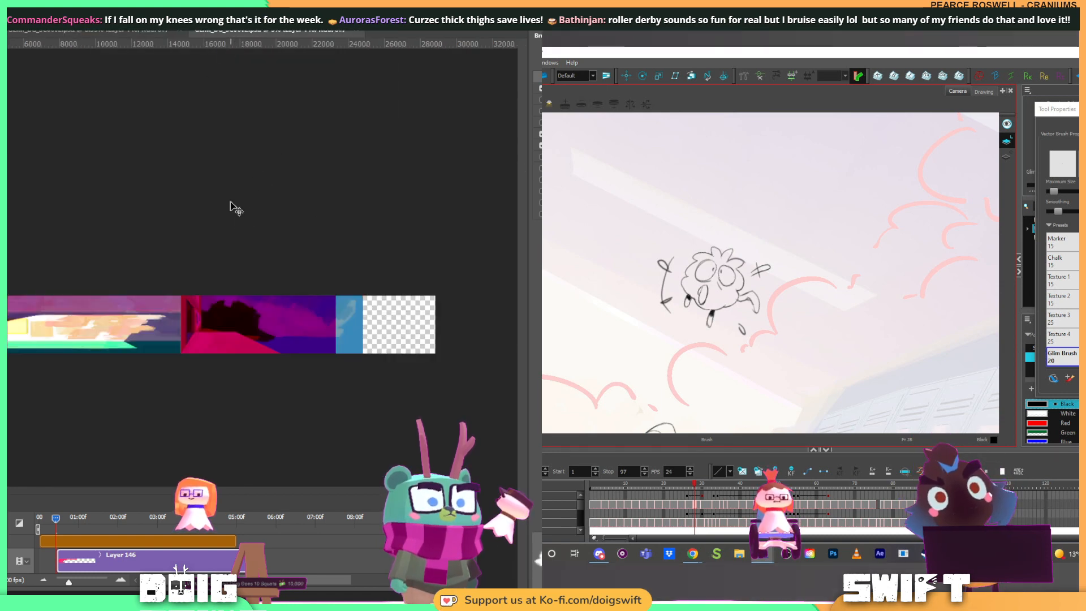
scroll(211, 215, "up", 1)
scroll(199, 298, "up", 1)
key("ctrl+plus")
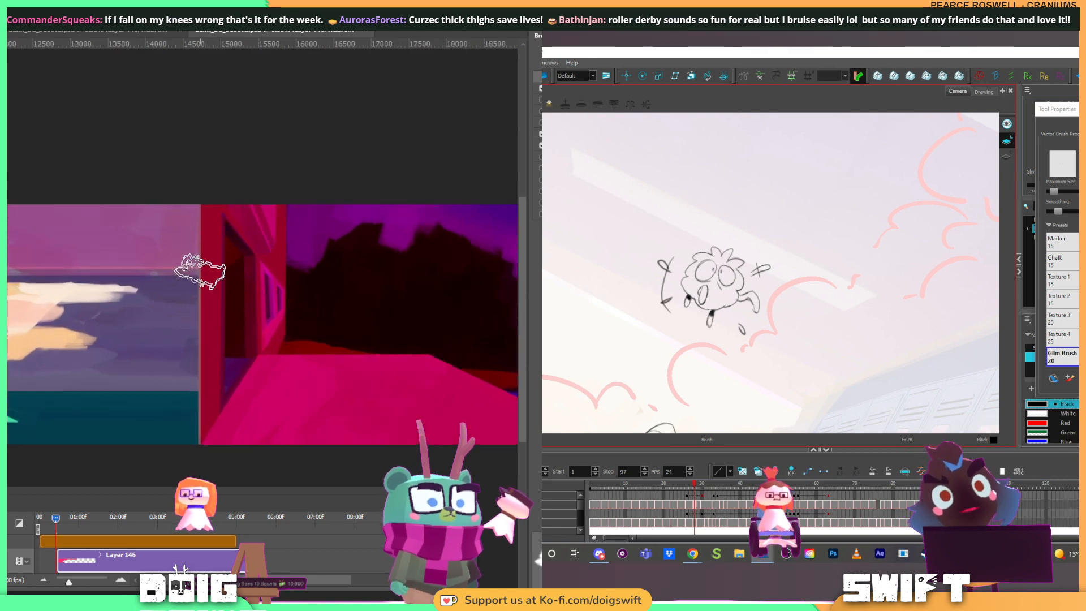
left_click_drag(62, 291, 331, 344)
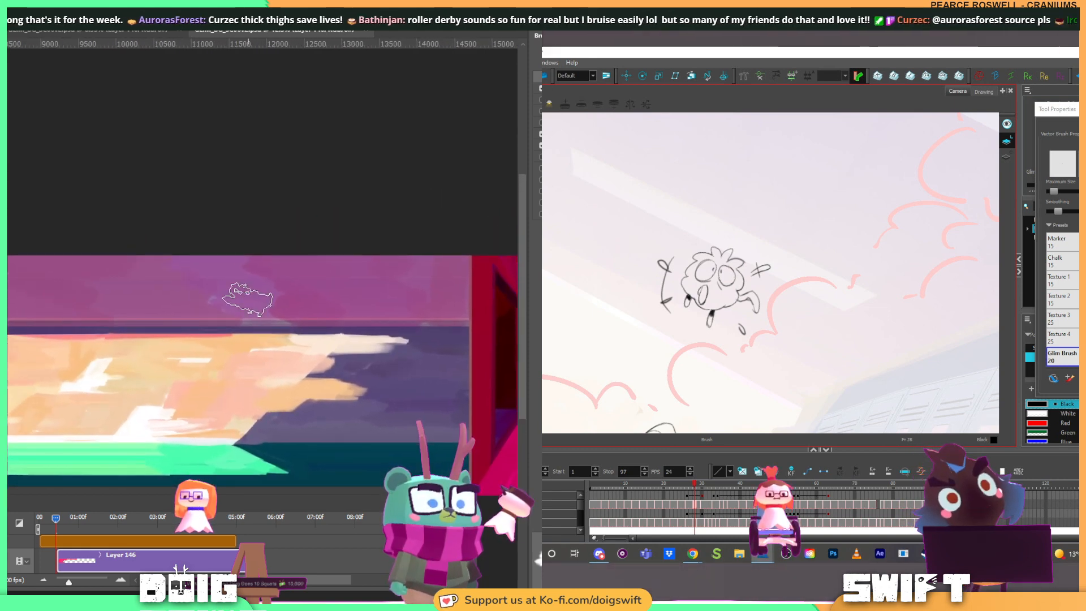
left_click_drag(260, 340, 368, 337)
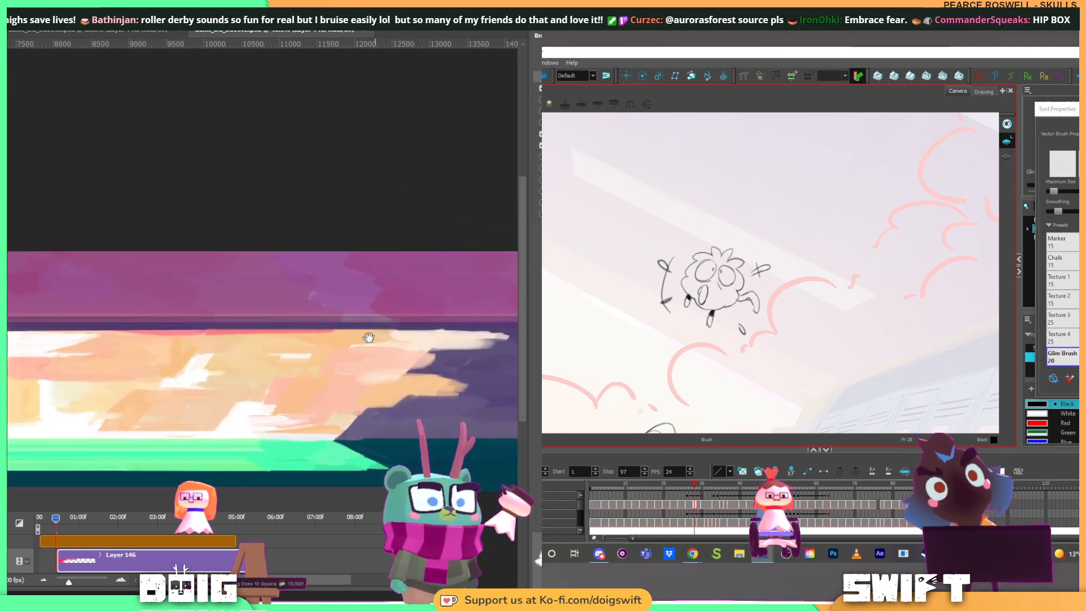
Step: Paint along the upper edge of the sunlit wall, beside the slope that descends toward the yellow panel
left_click_drag(431, 324, 377, 318)
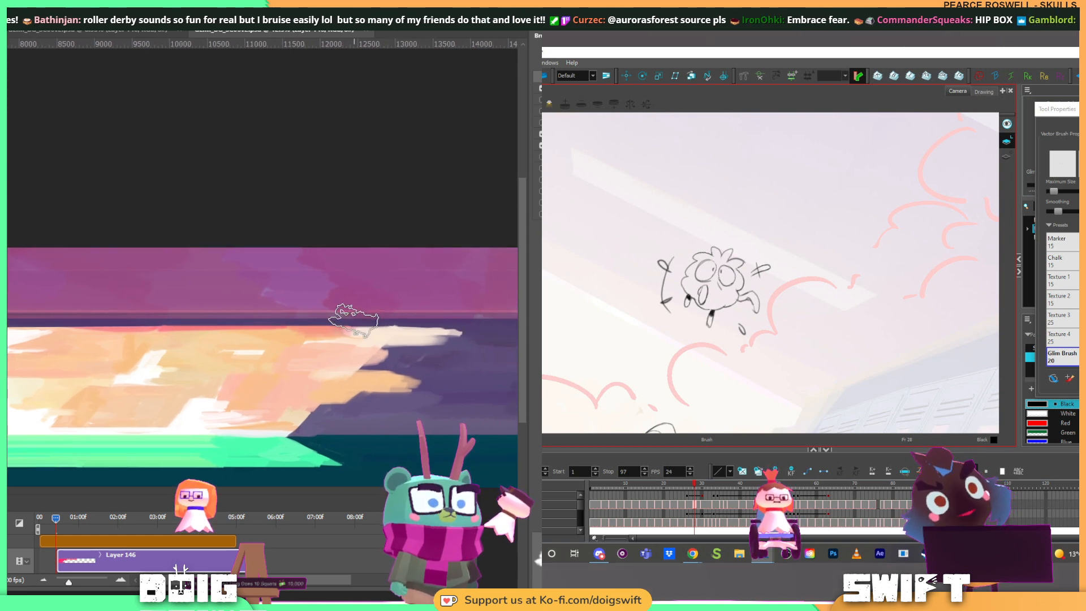
left_click_drag(247, 322, 396, 339)
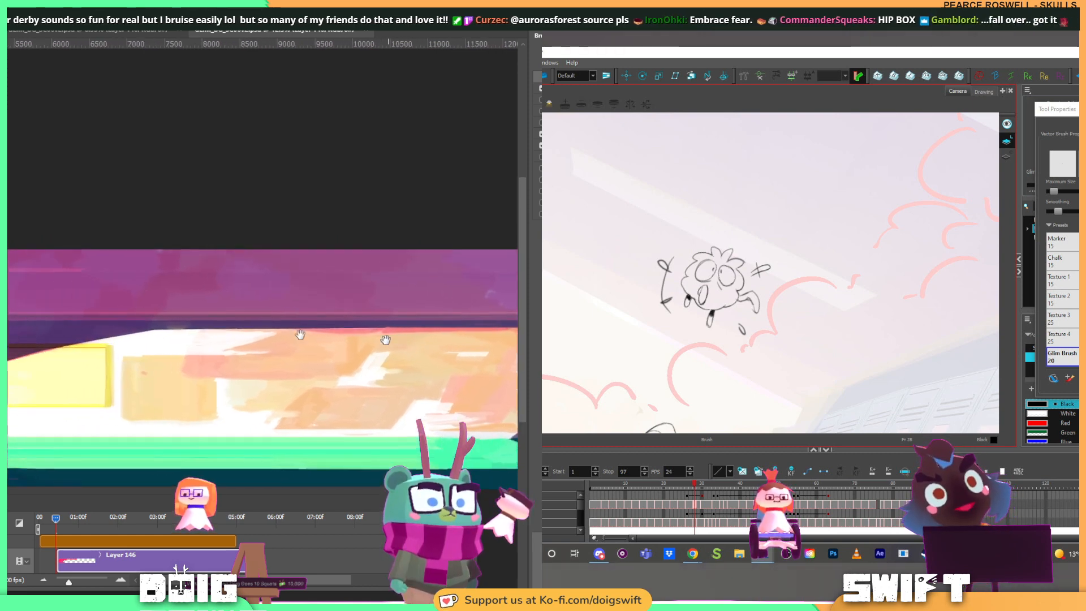
left_click_drag(301, 338, 352, 351)
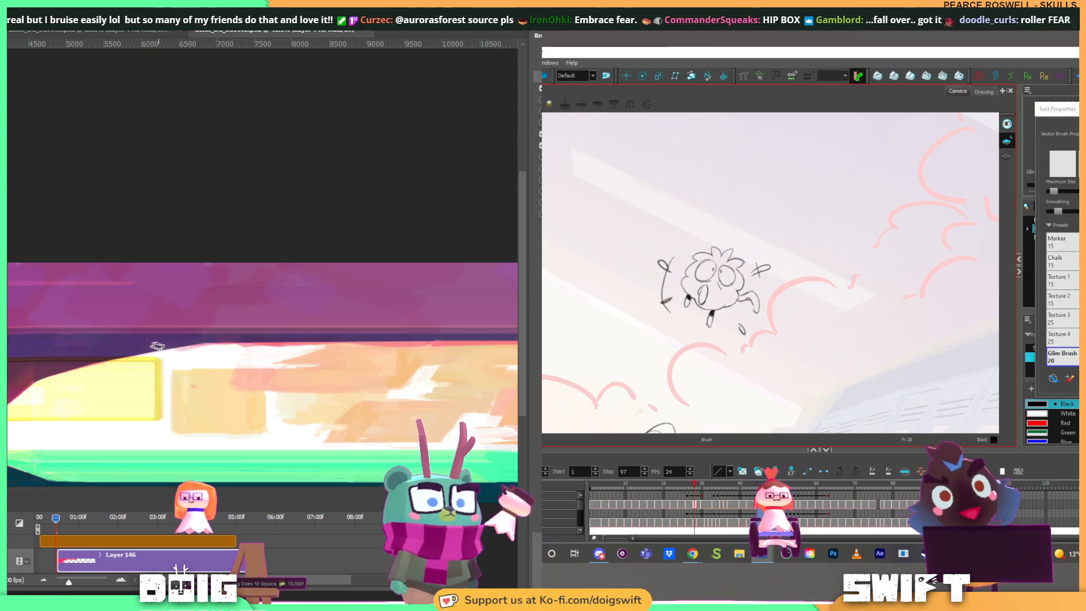
left_click_drag(63, 371, 99, 381)
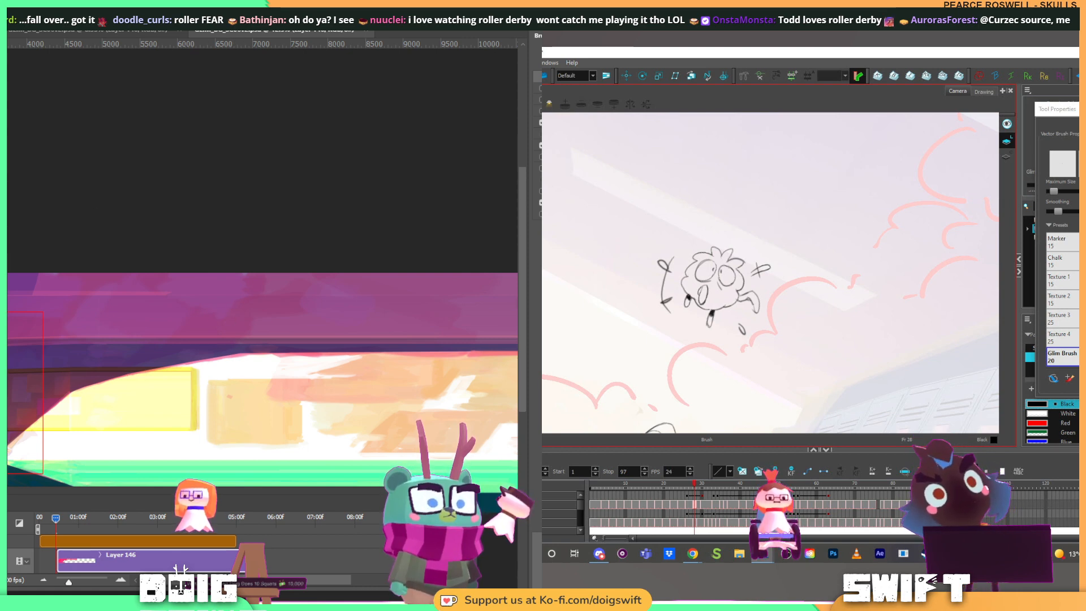
left_click_drag(271, 375, 172, 299)
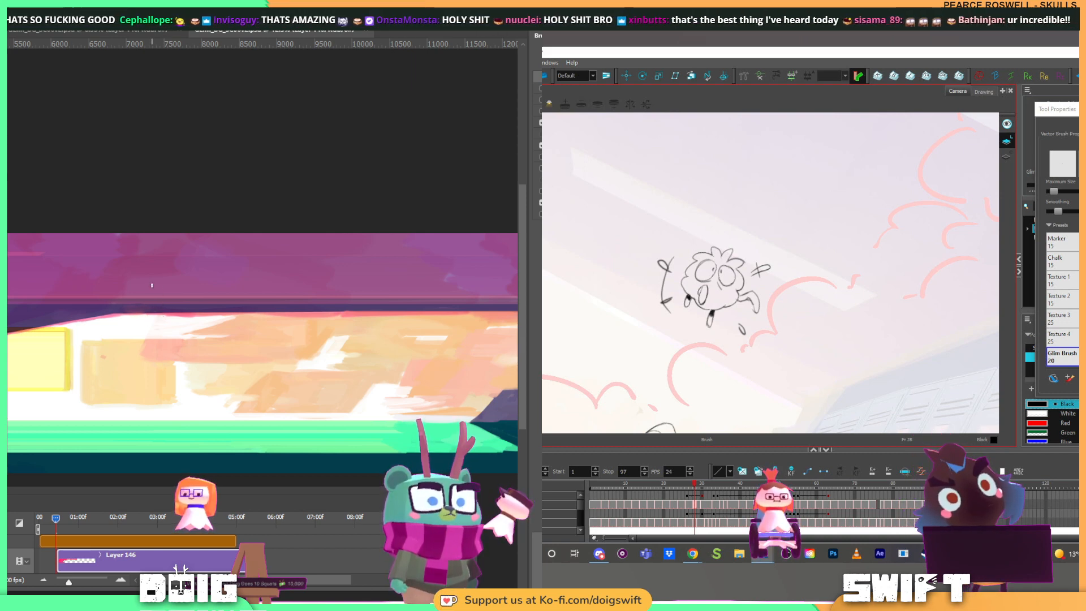
key("alt+e")
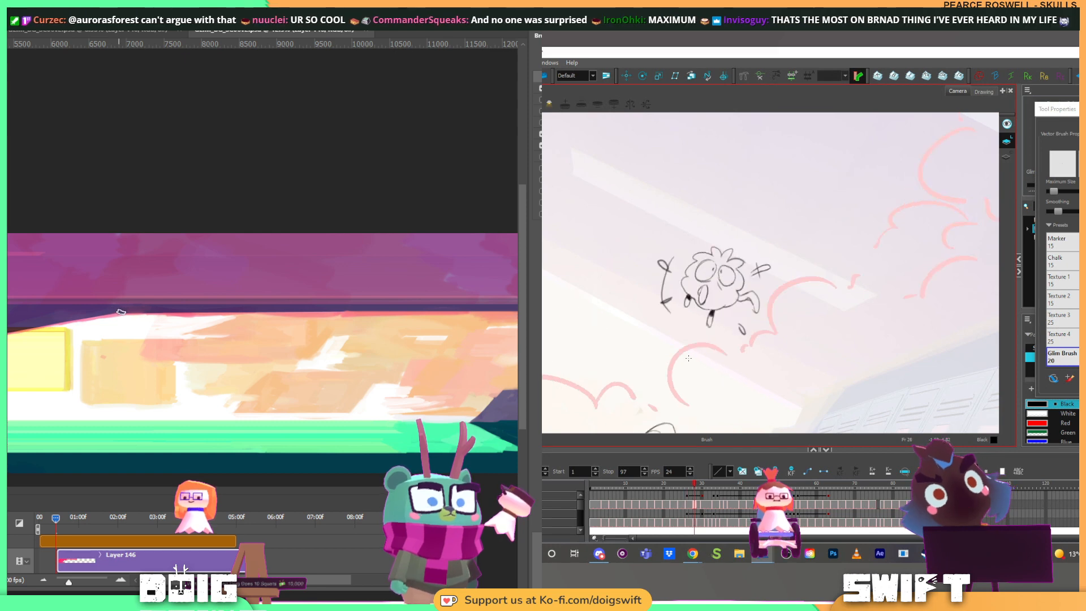
key("comma")
key("period")
left_click_drag(111, 316, 171, 311)
Step: In Toon Boom Harmony, erase around the creature's foot on frame 28 and compare the pose with the drawing on frame 26
key("alt+e")
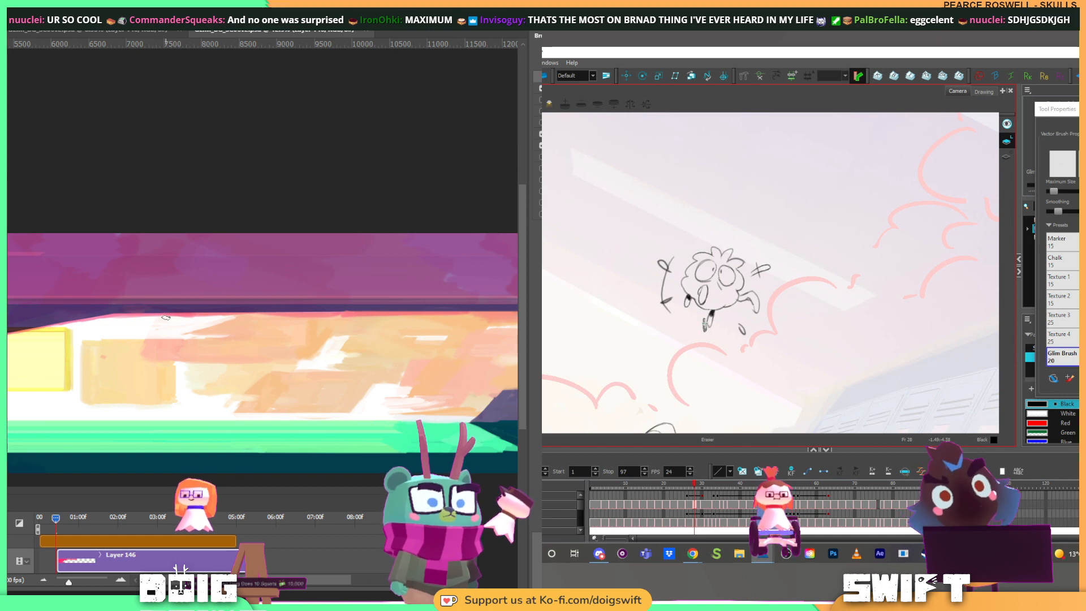
left_click_drag(705, 324, 706, 335)
key("alt+b")
key("f")
key("g")
key("f")
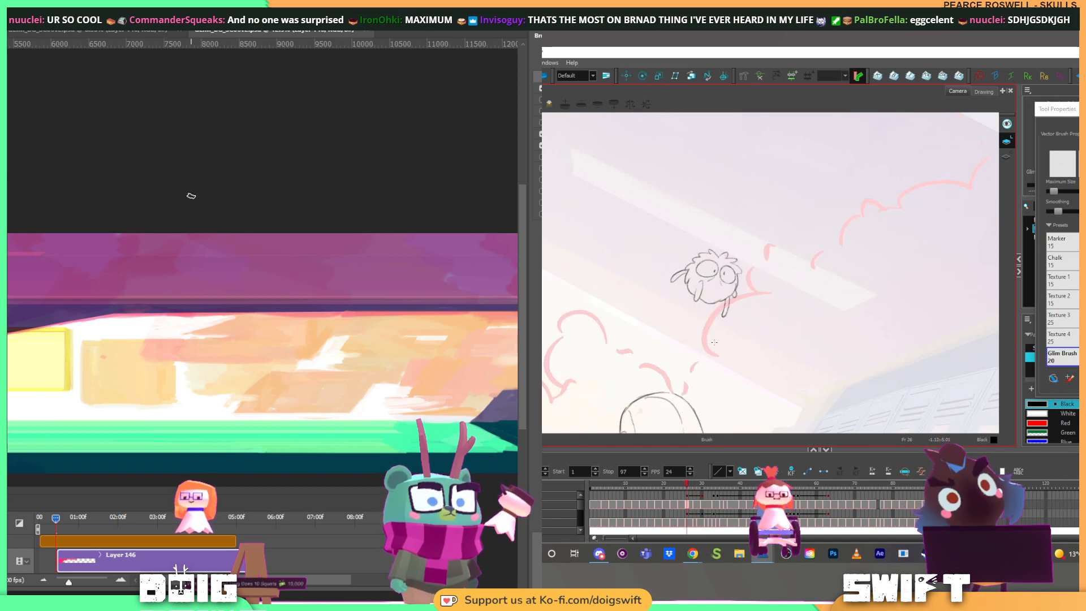
key("g")
key("f")
key("g")
Step: Select the creature's right-hand eye on frame 28 and slightly adjust its size
key("ctrl+alt")
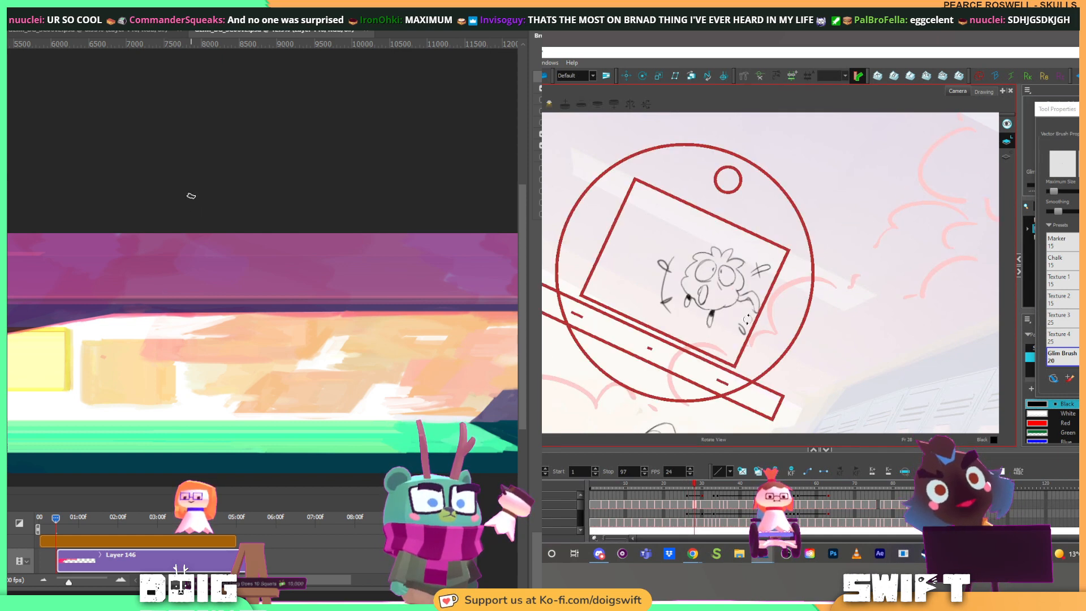
mouse_move(747, 320)
left_mouse_down()
mouse_move(768, 299)
mouse_move(754, 313)
left_mouse_up()
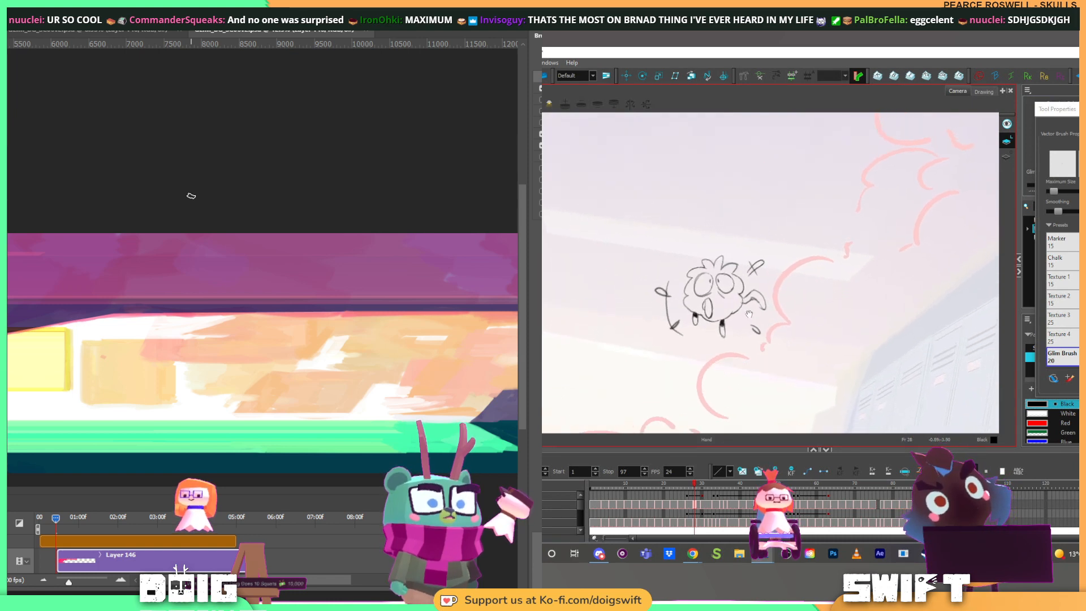
key("f")
key("g")
mouse_move(723, 268)
left_mouse_down()
mouse_move(716, 287)
mouse_move(736, 295)
mouse_move(733, 274)
left_mouse_up()
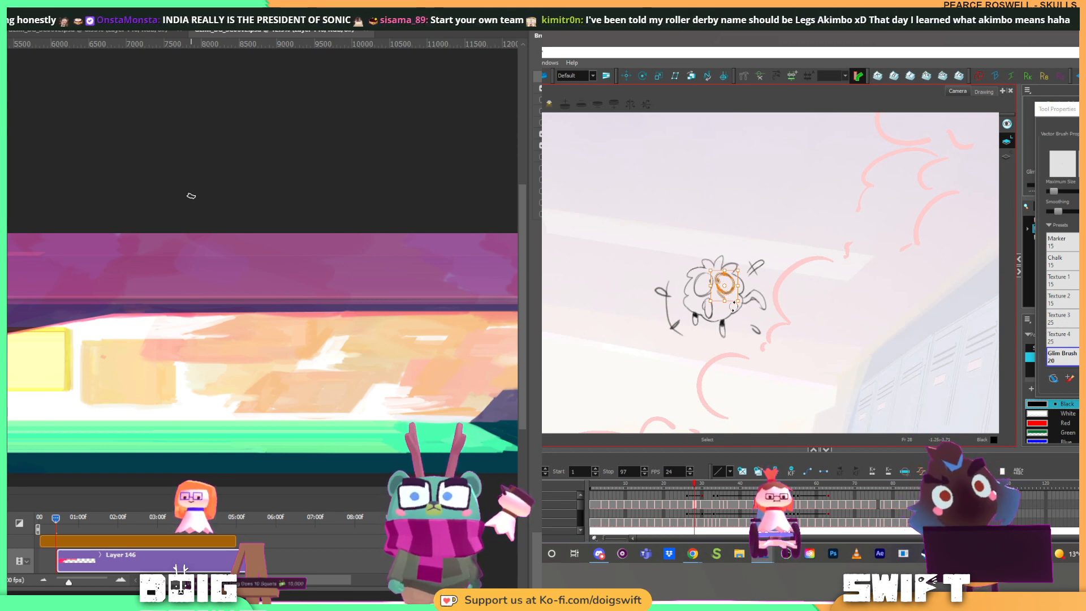
left_click_drag(738, 300, 737, 300)
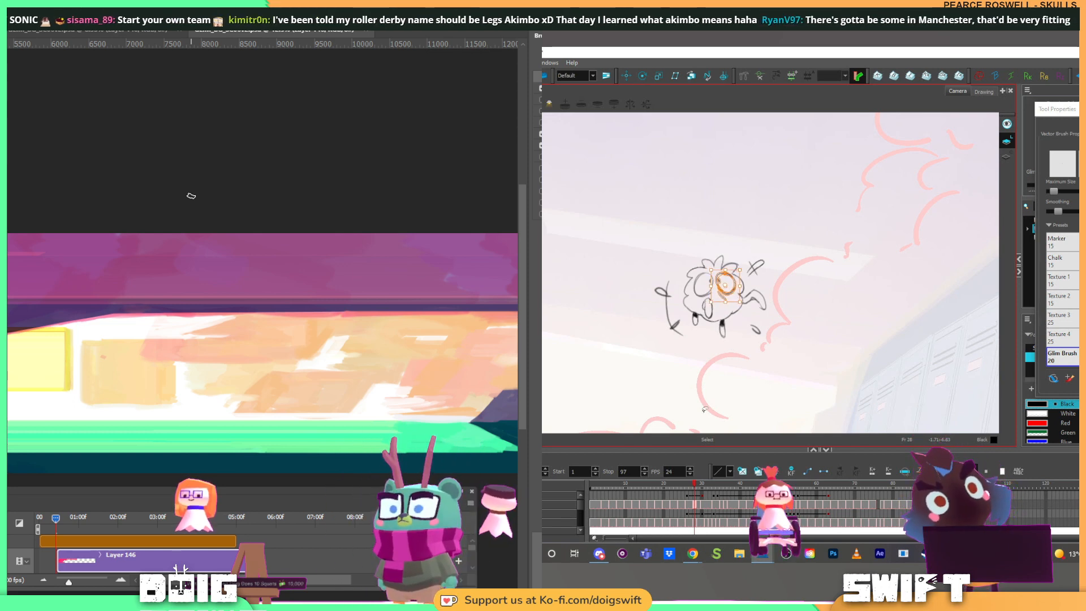
Step: Select the creature's left-hand eye and nudge it slightly up and to the right
key("comma")
key("period")
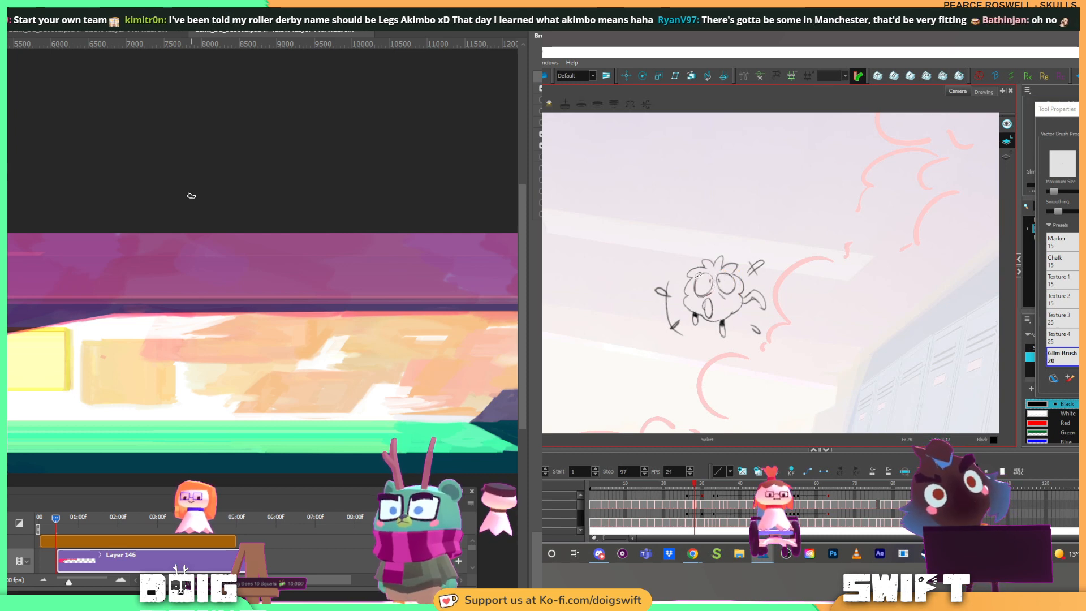
left_click(710, 287)
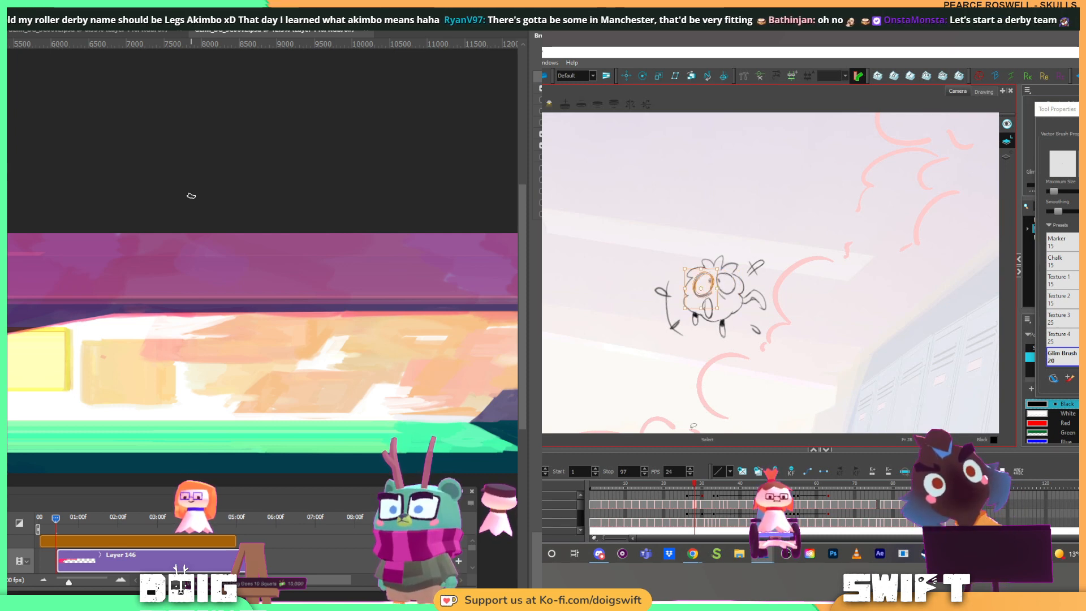
key("Up")
key("Up")
key("Right")
key("Right")
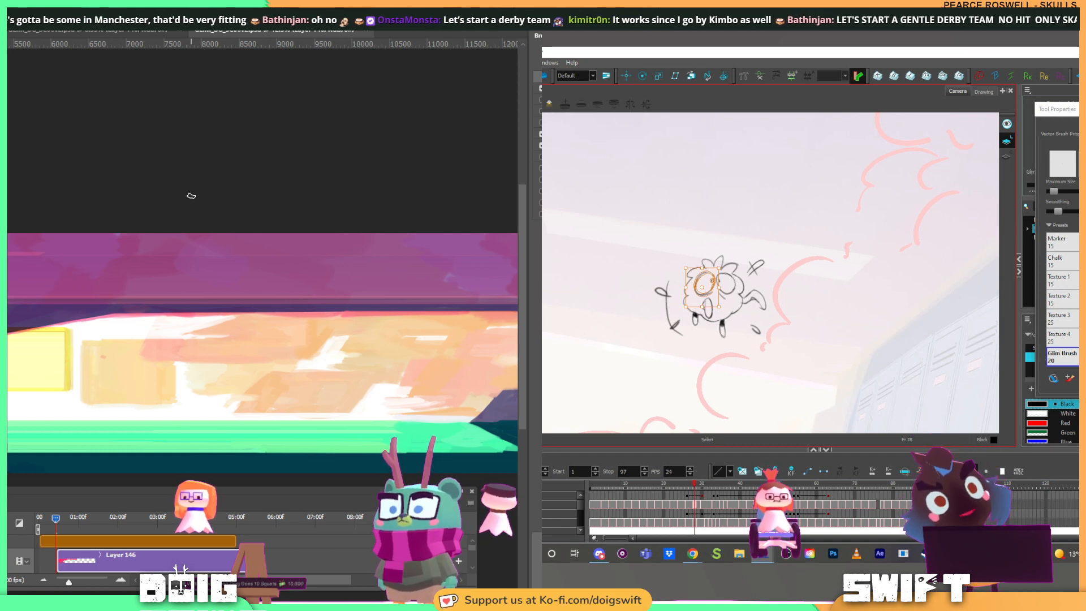
left_click(797, 261)
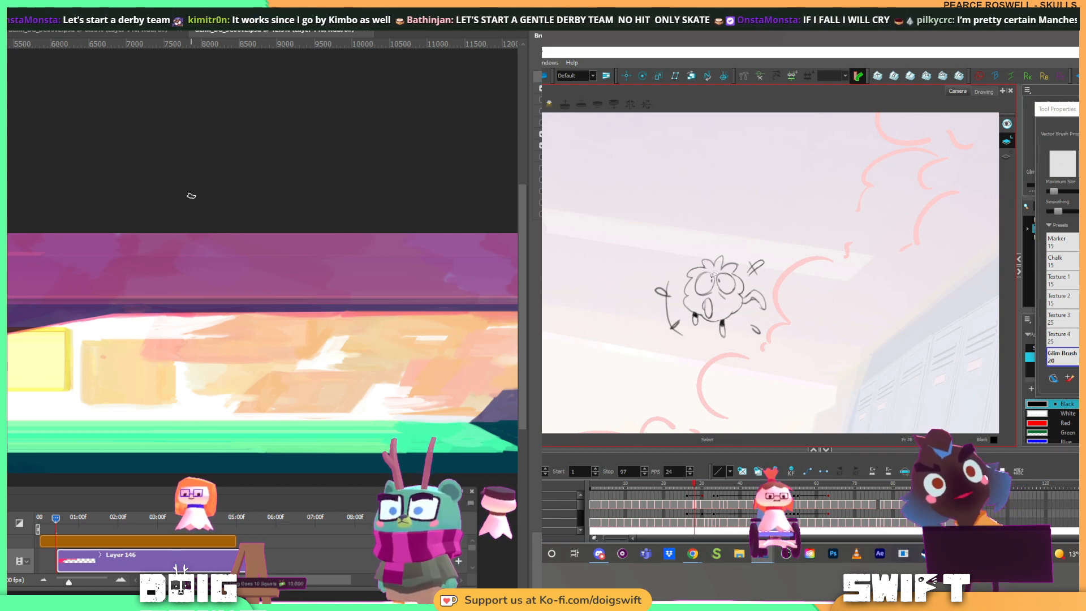
Step: Check the left-hand eye and arm strokes individually and compare the creature with its neighbouring drawing
key("alt+s")
left_click(708, 266)
left_click_drag(707, 266, 714, 270)
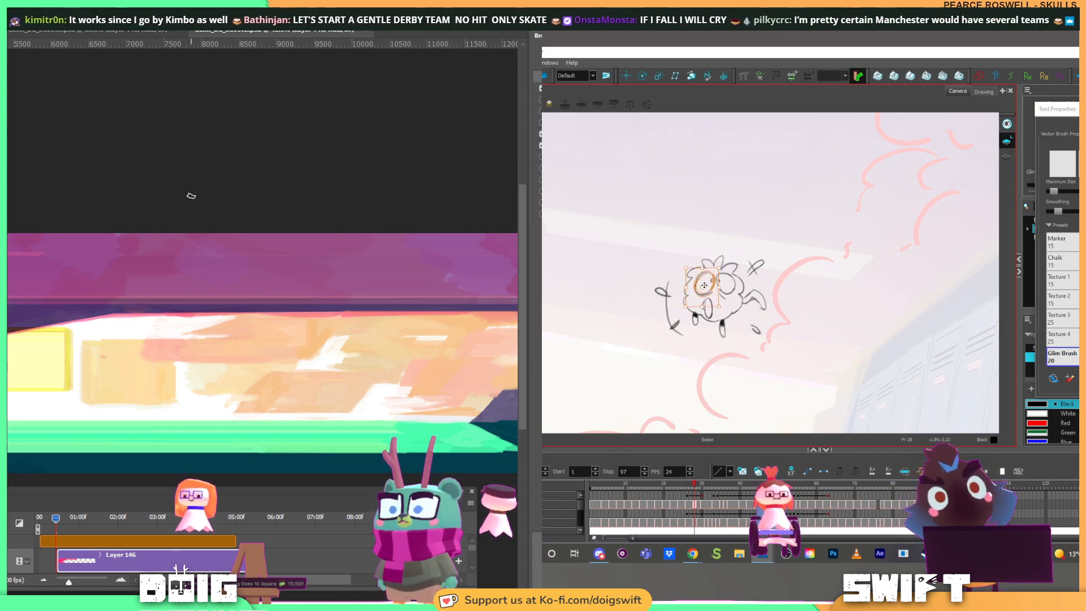
left_click(754, 293)
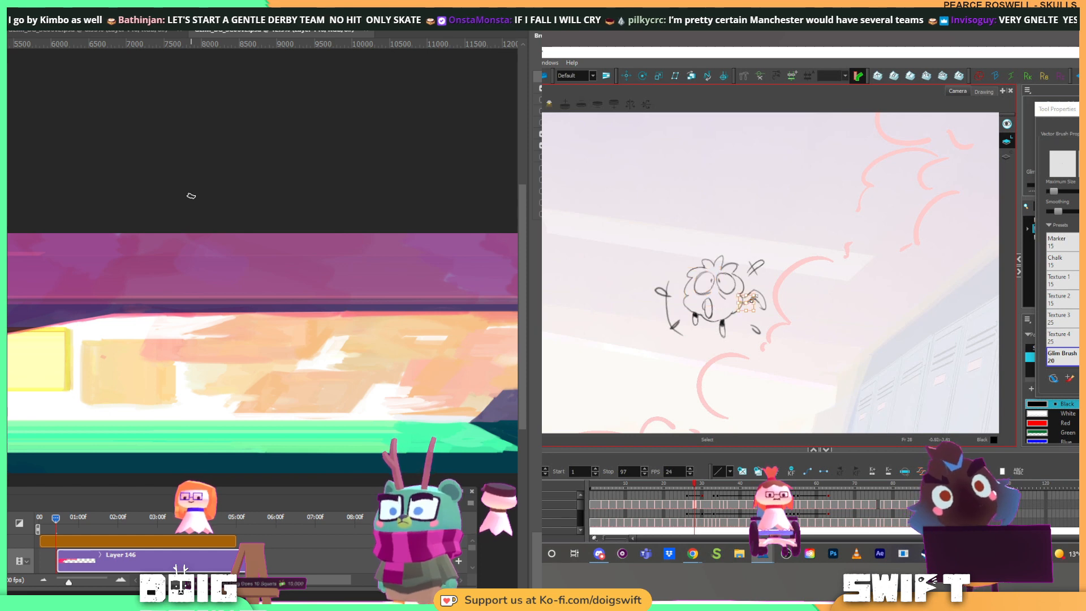
key("alt+b")
key("f")
key("g")
key("g")
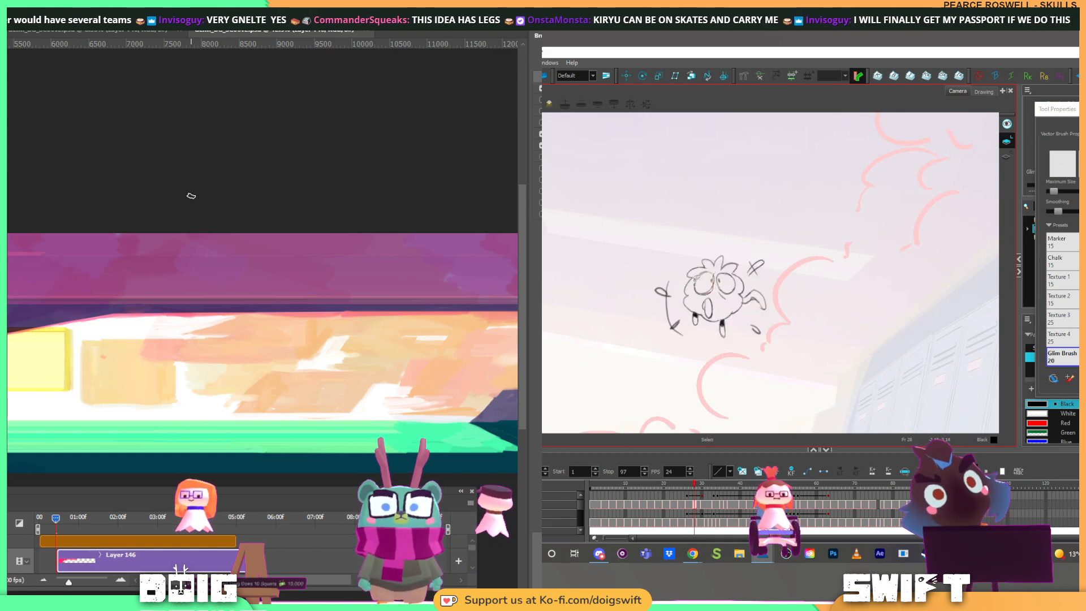
Step: Select the creature's left-hand eye again and fine-tune its fit within the face
left_click(712, 269)
left_click_drag(725, 269, 730, 276)
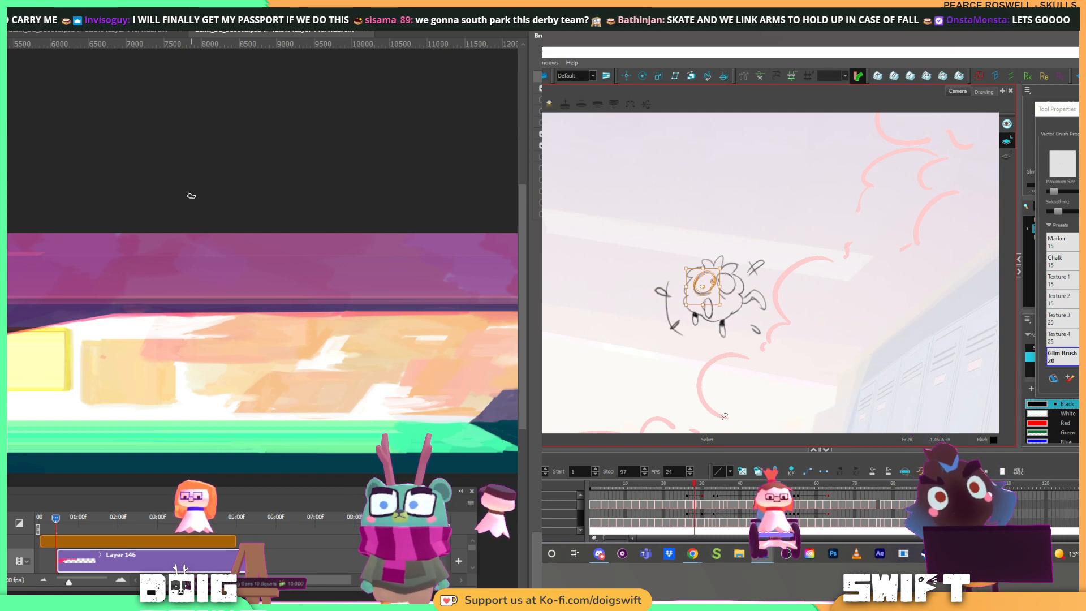
key("alt+b")
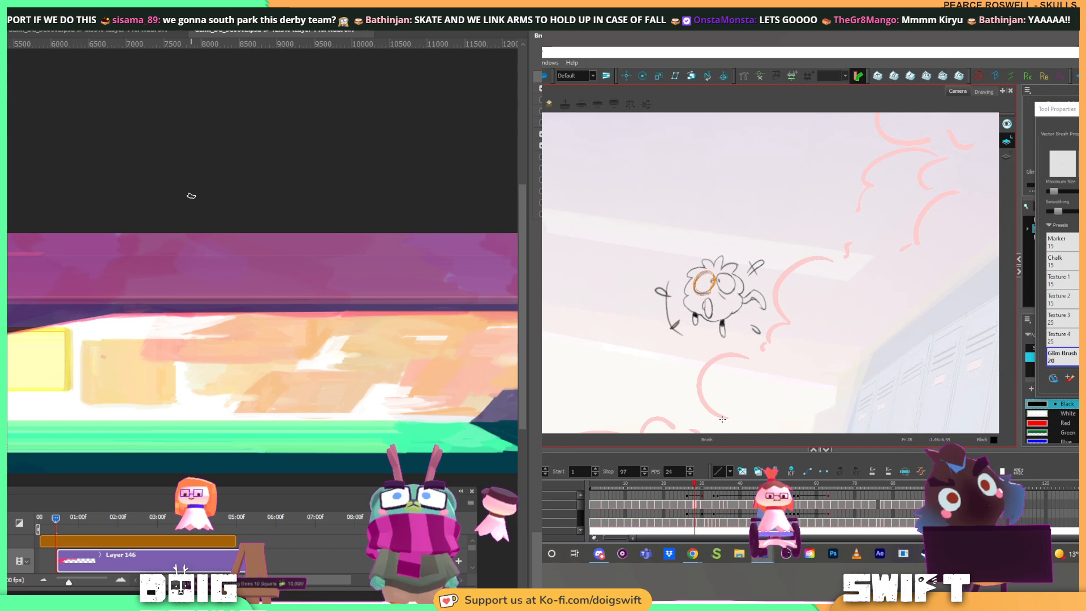
key("comma")
key("period")
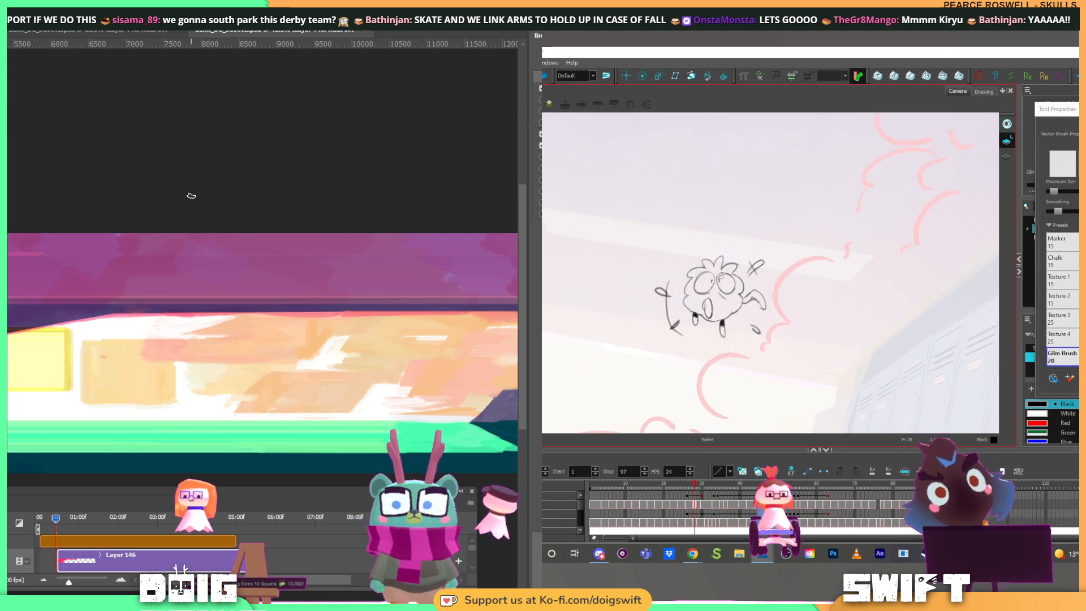
Step: Compare the right-hand eye with the neighbouring drawing and make a small transform adjustment to it on frame 28
mouse_move(720, 277)
left_mouse_down()
mouse_move(735, 294)
mouse_move(726, 271)
mouse_move(713, 287)
left_mouse_up()
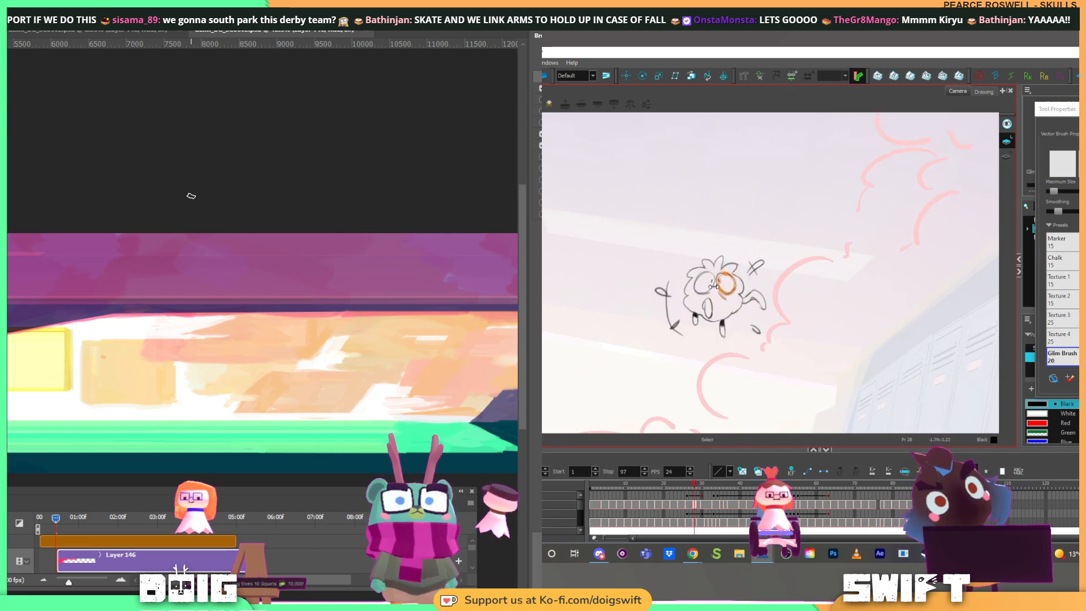
key("alt+b")
key("f")
key("g")
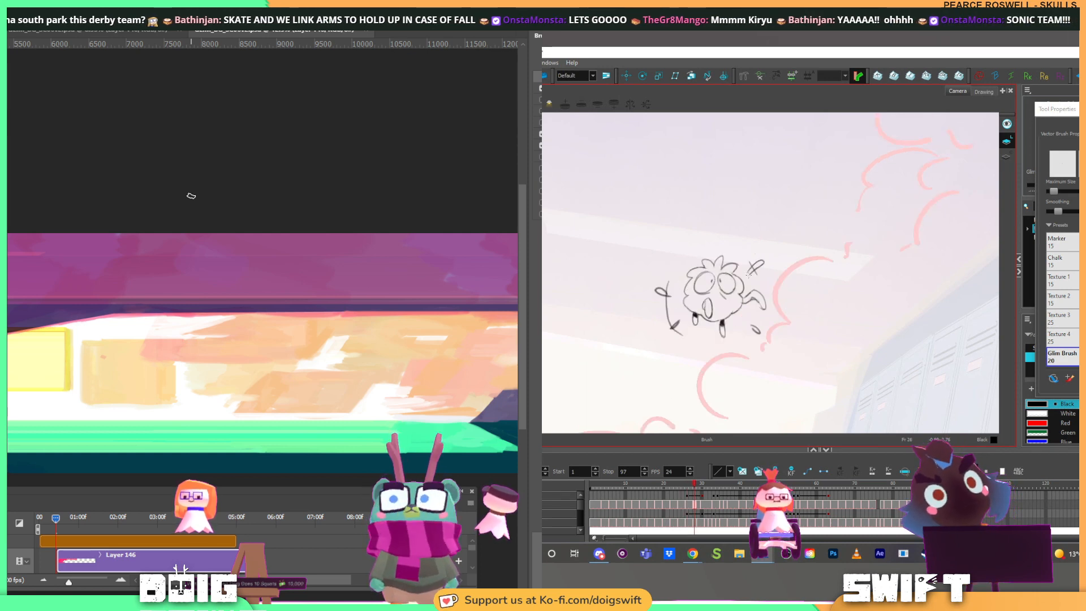
key("f")
key("g")
key("alt+s")
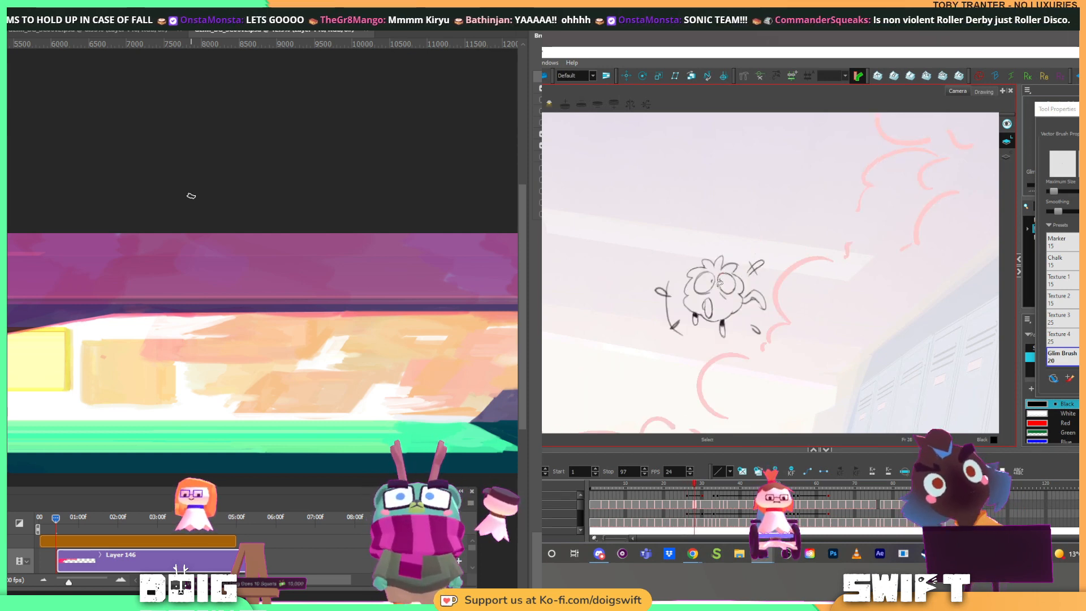
left_click(726, 275)
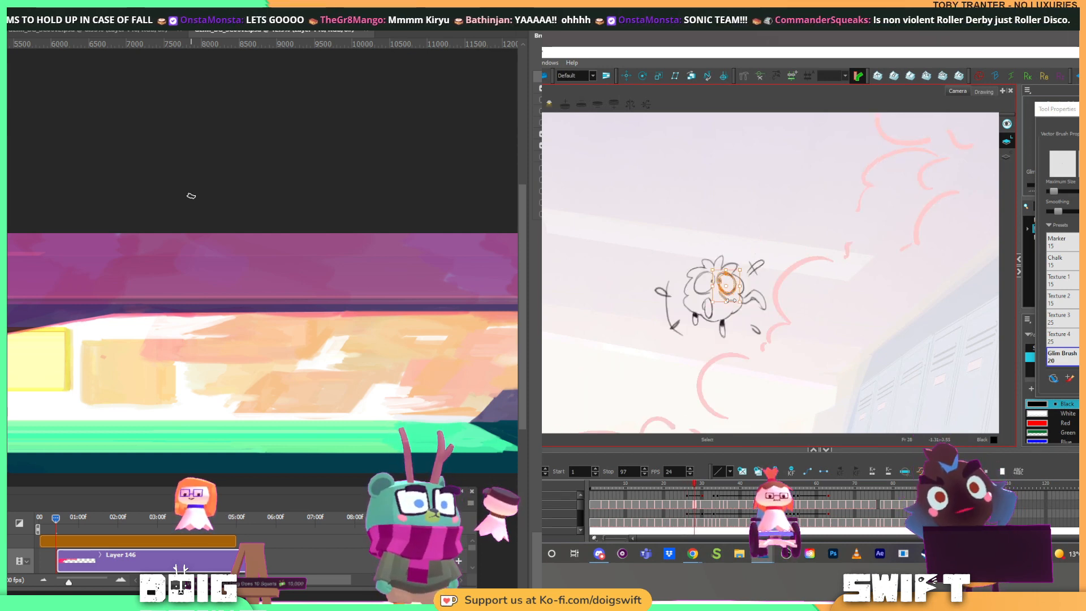
left_click_drag(731, 300, 740, 301)
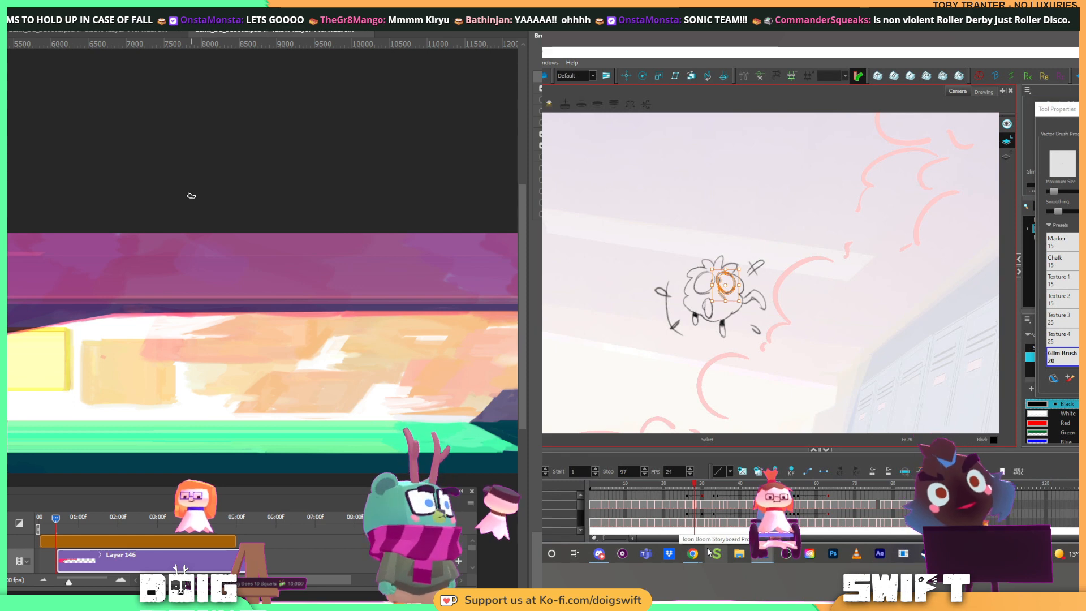
key("alt+b")
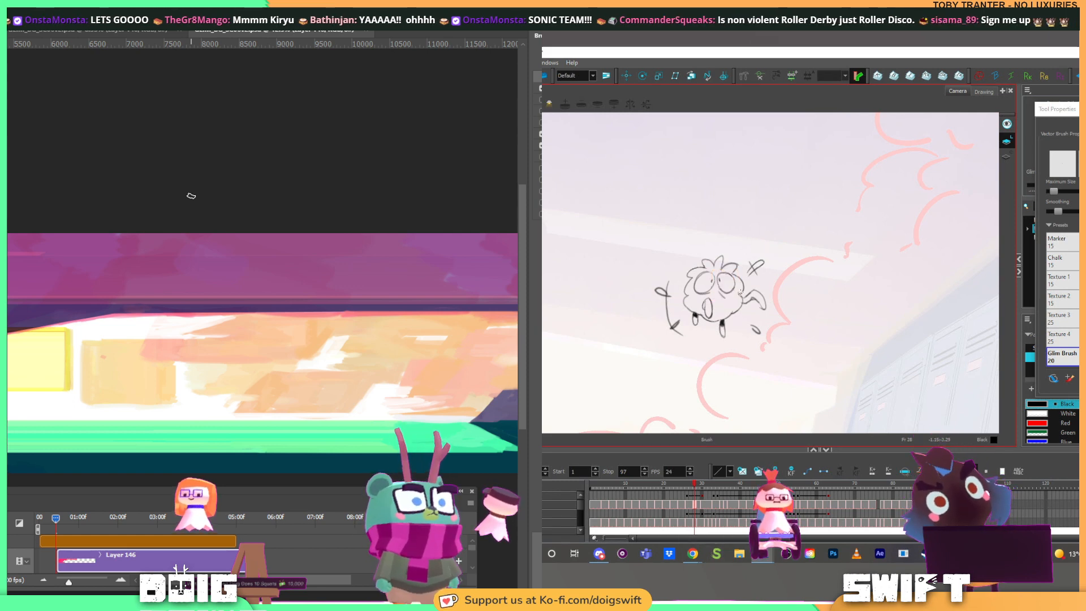
key(".")
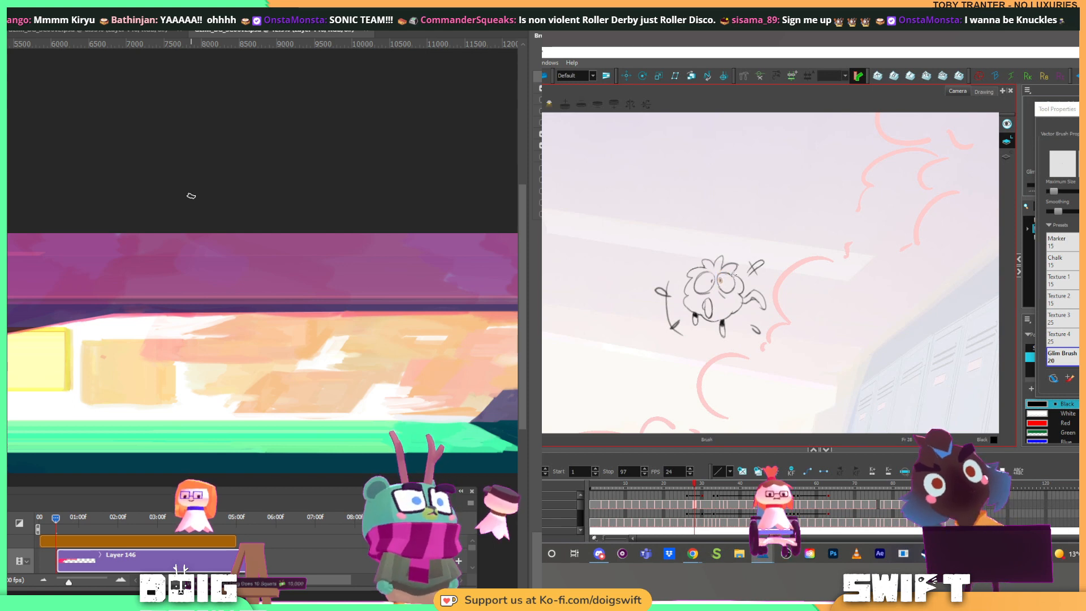
key(".")
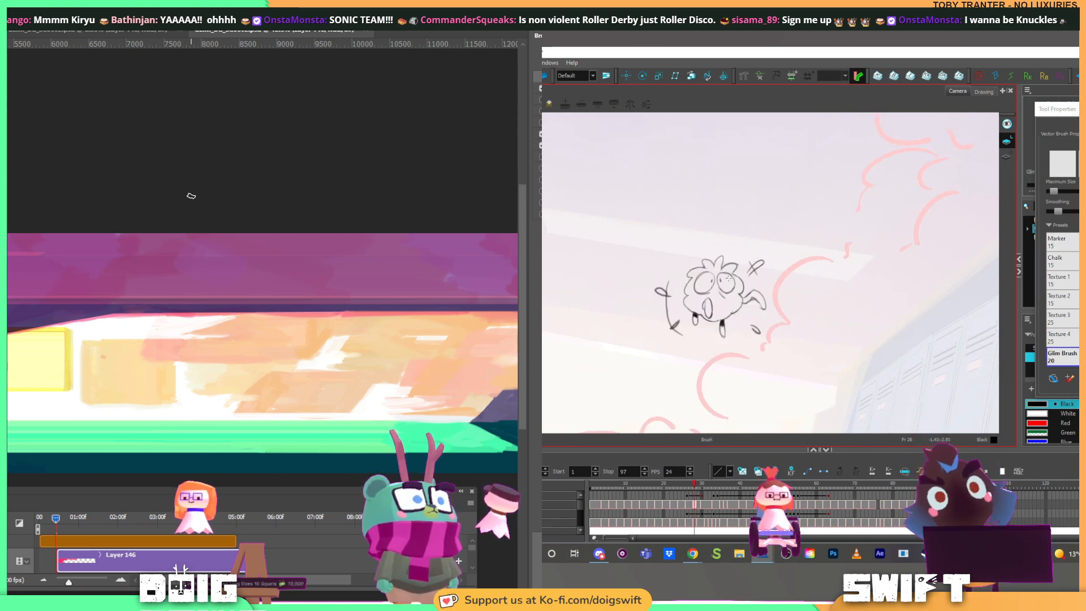
Step: Isolate the left-hand eye outline on frame 28 and check its placement against the drawing on frame 26
key("alt+s")
mouse_move(711, 275)
left_mouse_down()
mouse_move(696, 302)
mouse_move(719, 279)
mouse_move(714, 269)
left_mouse_up()
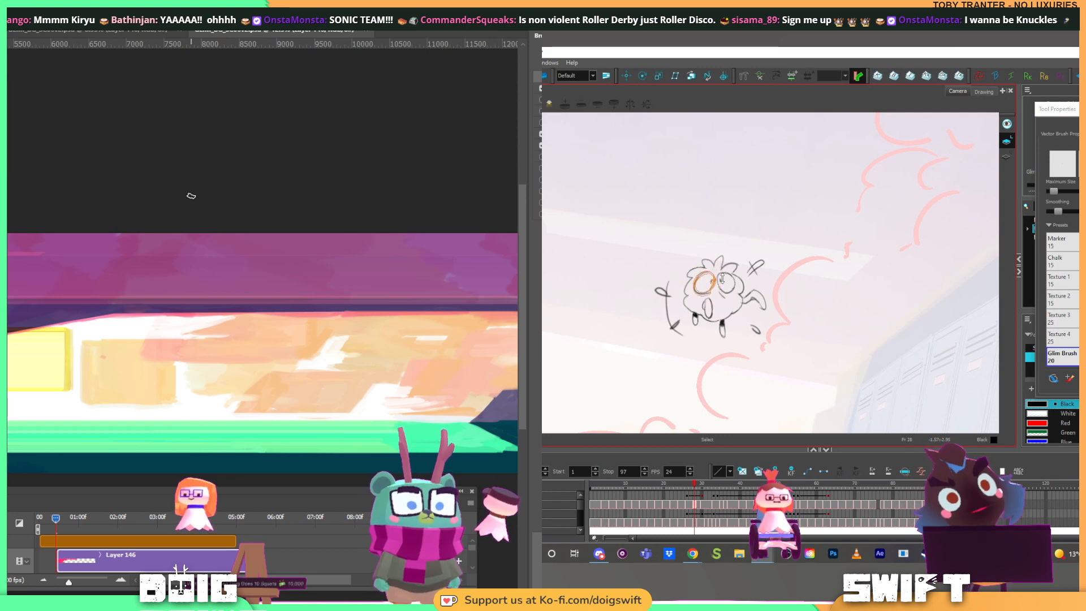
key("alt+b")
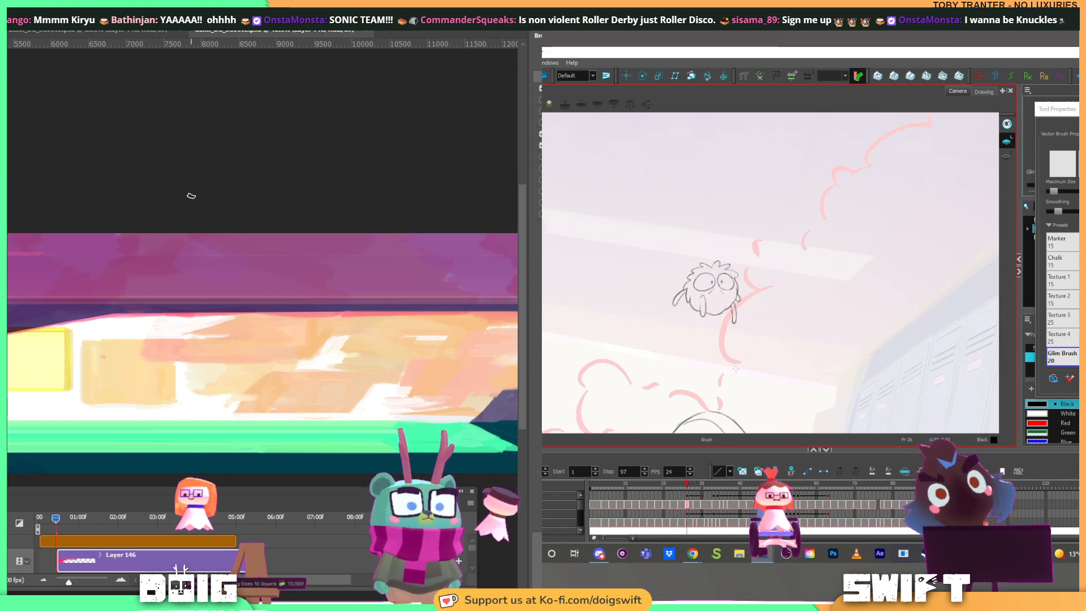
key(".")
key(".")
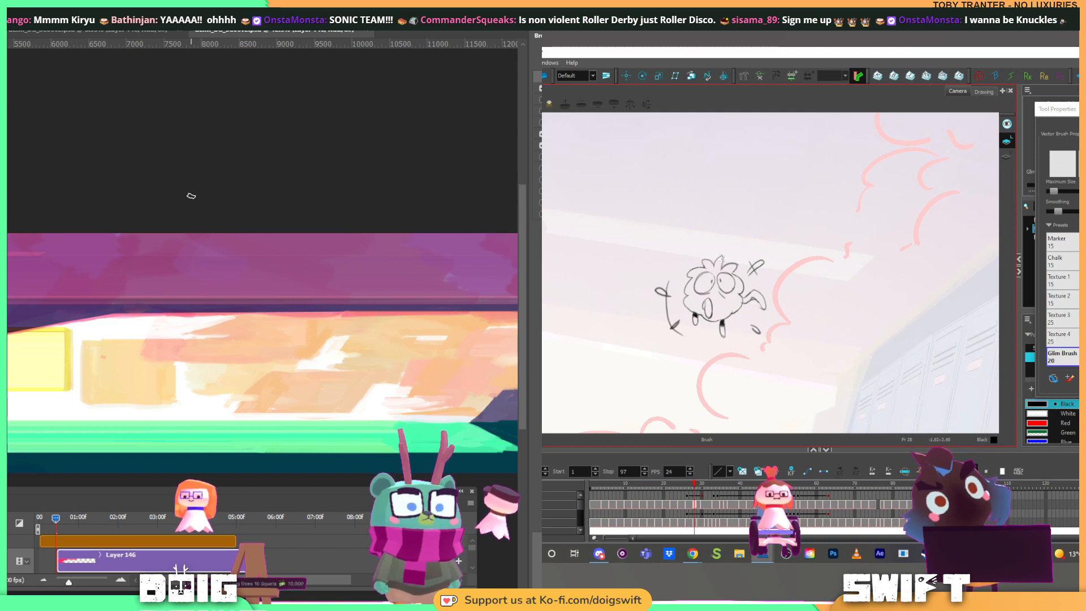
Step: Touch up the creature's right-hand eye on frame 28 and isolate its outline to check the fit against frame 26
left_click_drag(723, 269, 714, 288)
key("alt+b")
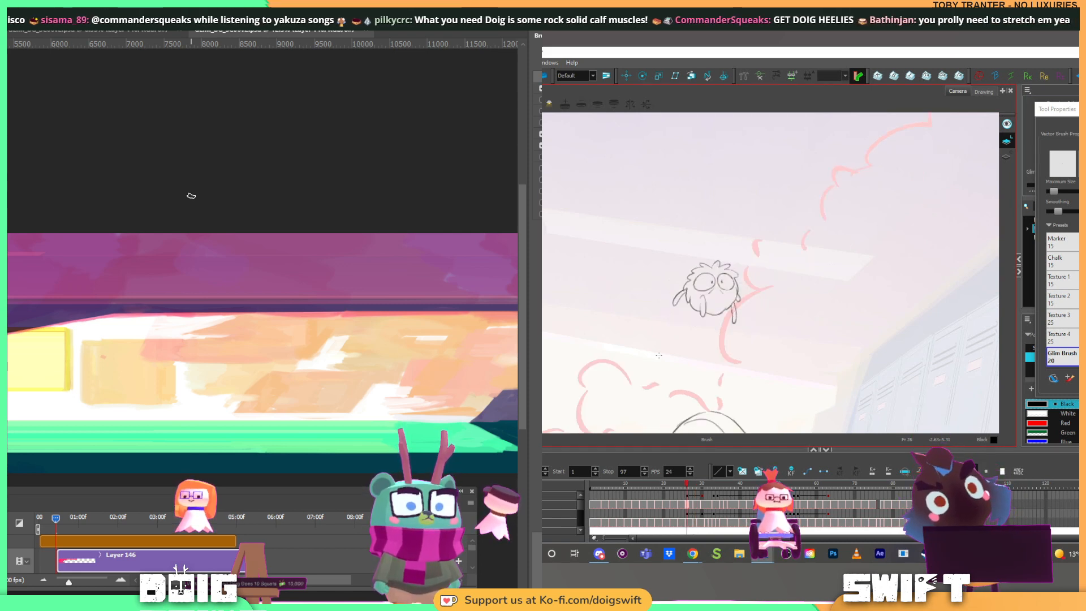
key(".")
key("alt+s")
mouse_move(726, 271)
left_mouse_down()
mouse_move(720, 289)
mouse_move(738, 284)
mouse_move(726, 271)
mouse_move(746, 266)
left_mouse_up()
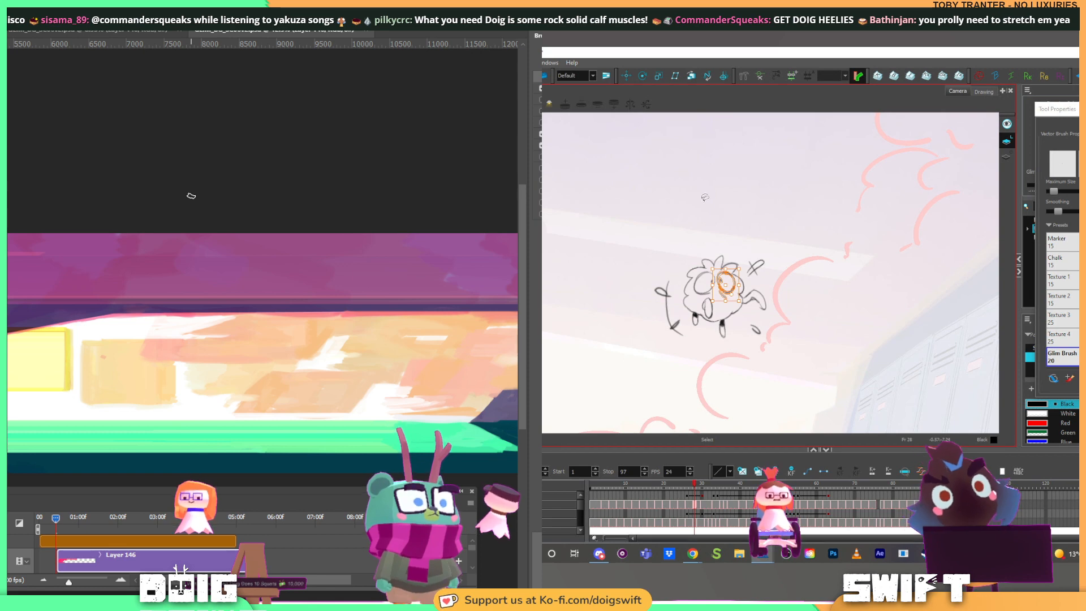
left_click(720, 250)
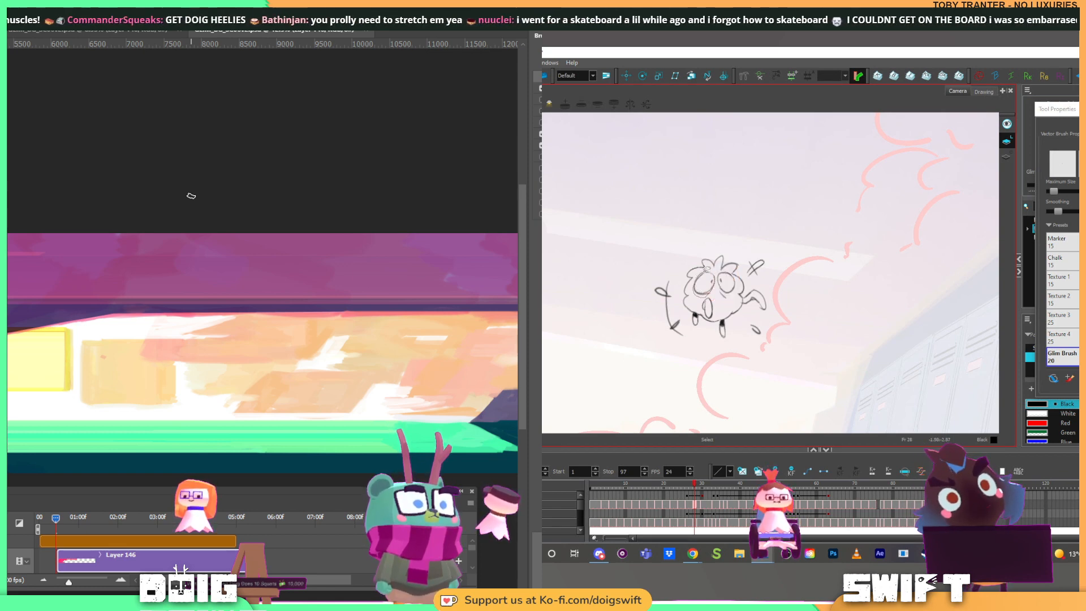
Step: Isolate the creature's left-hand eye on frame 28 and touch up its upper edge
mouse_move(704, 292)
left_mouse_down()
mouse_move(719, 283)
mouse_move(701, 303)
left_mouse_up()
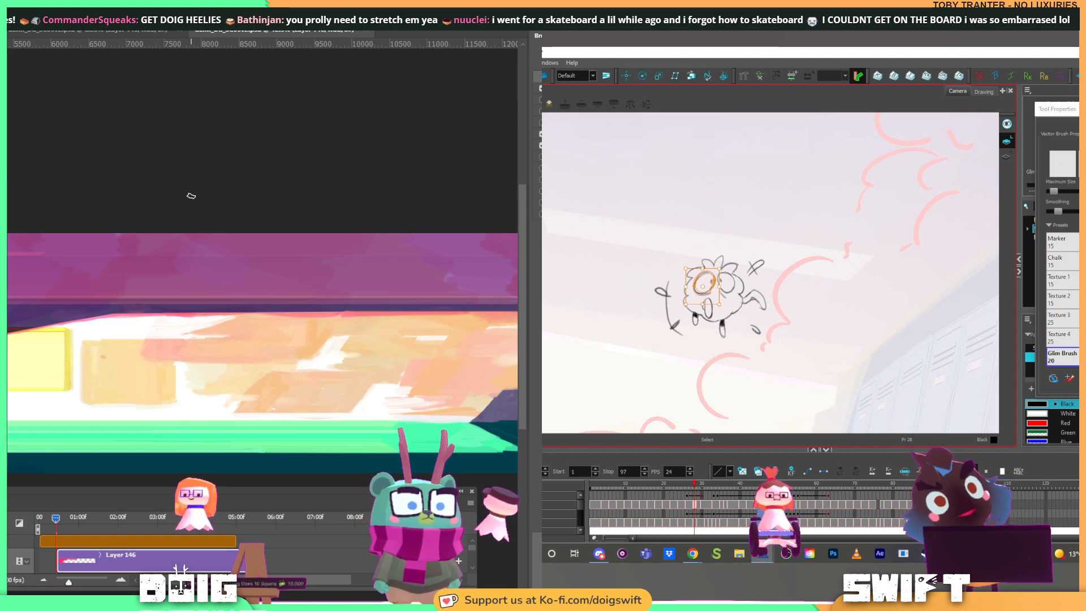
key("alt+b")
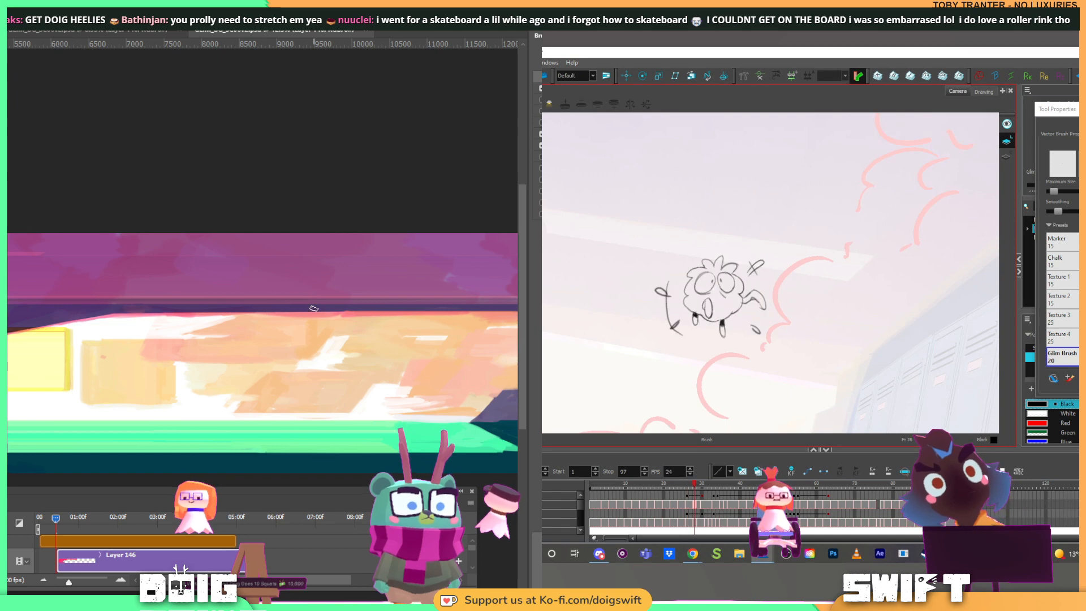
mouse_move(709, 272)
left_mouse_down()
mouse_move(698, 290)
mouse_move(714, 272)
left_mouse_up()
key("alt+s")
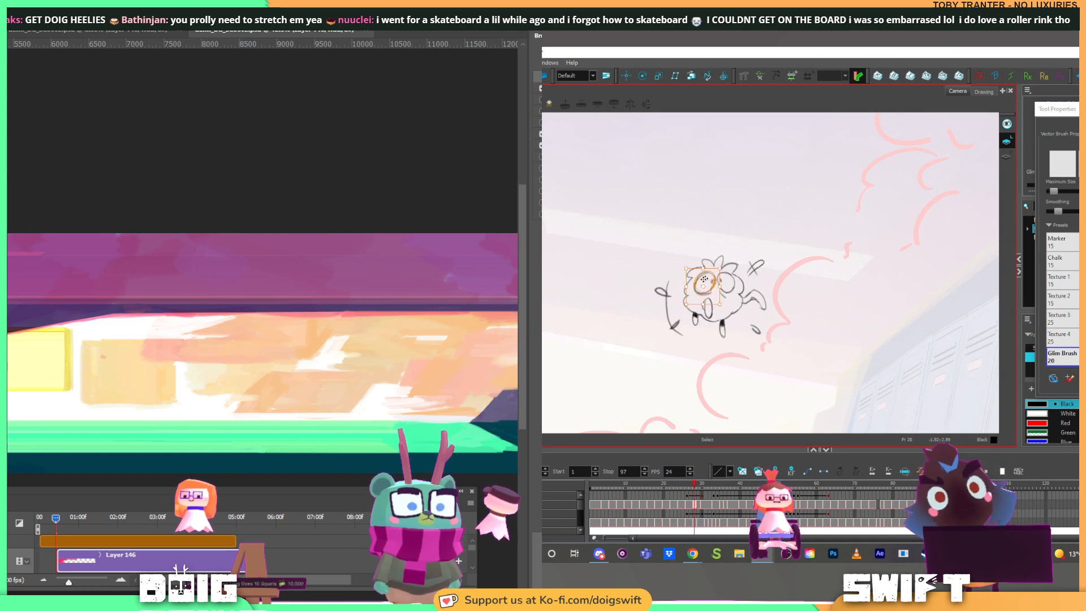
key("alt+b")
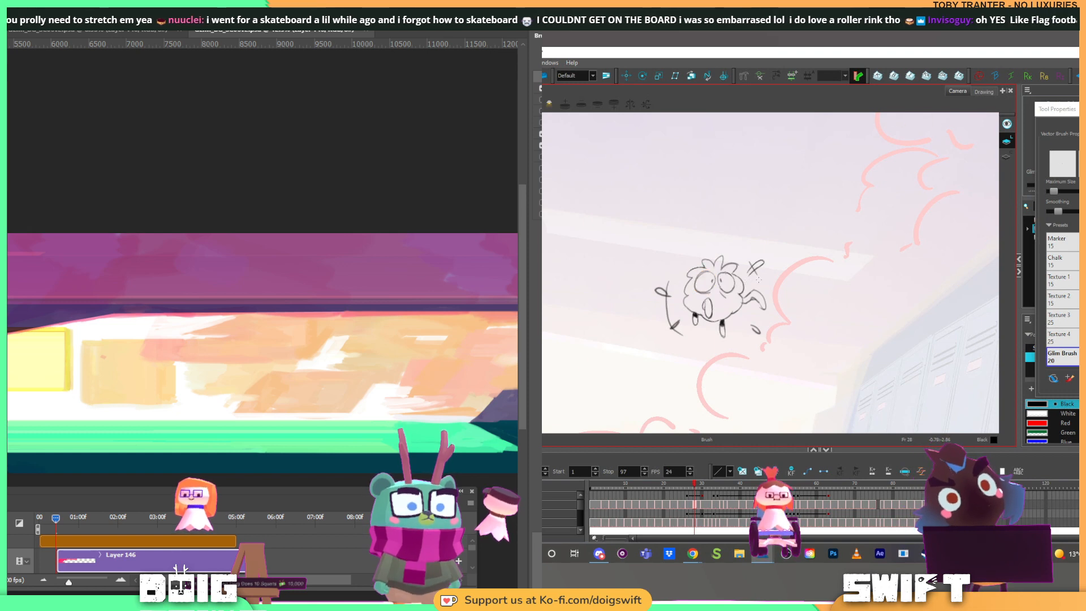
Step: Compare the creature with its neighbouring drawing and make a small adjustment to the right-hand eye on frame 28
key("comma")
key("period")
key("alt+s")
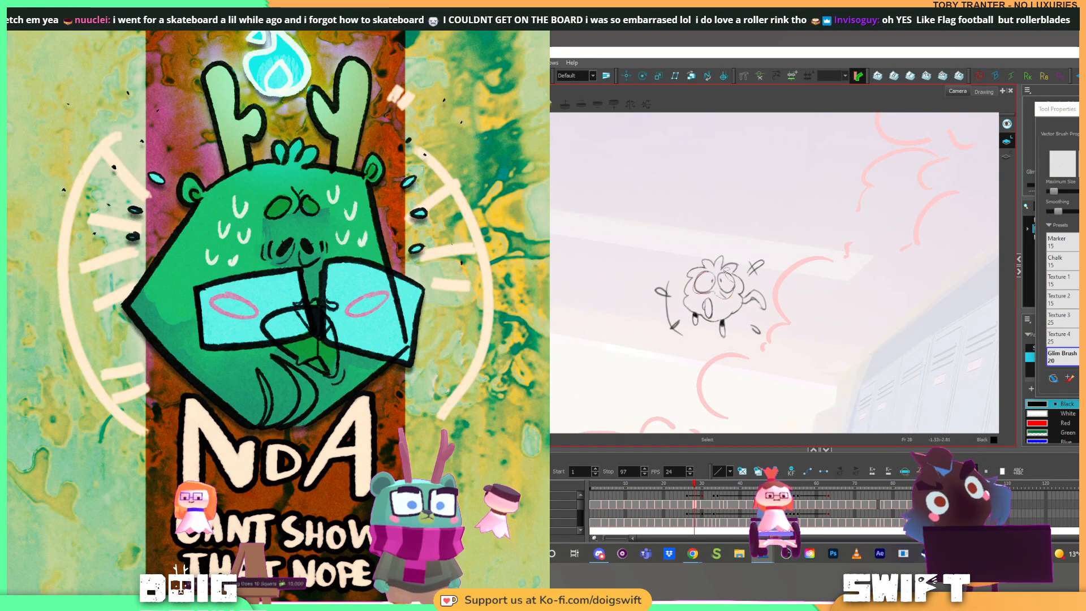
left_click(732, 281)
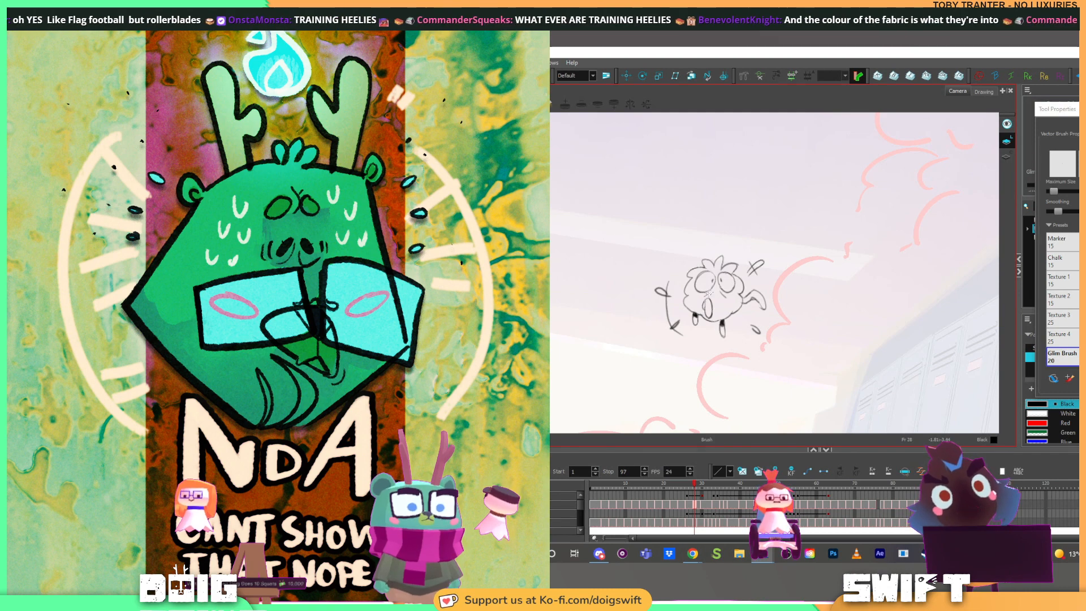
Step: Flip between the drawings on frames 26 and 28 to examine the creature's eyes, arms and overall motion
key("comma")
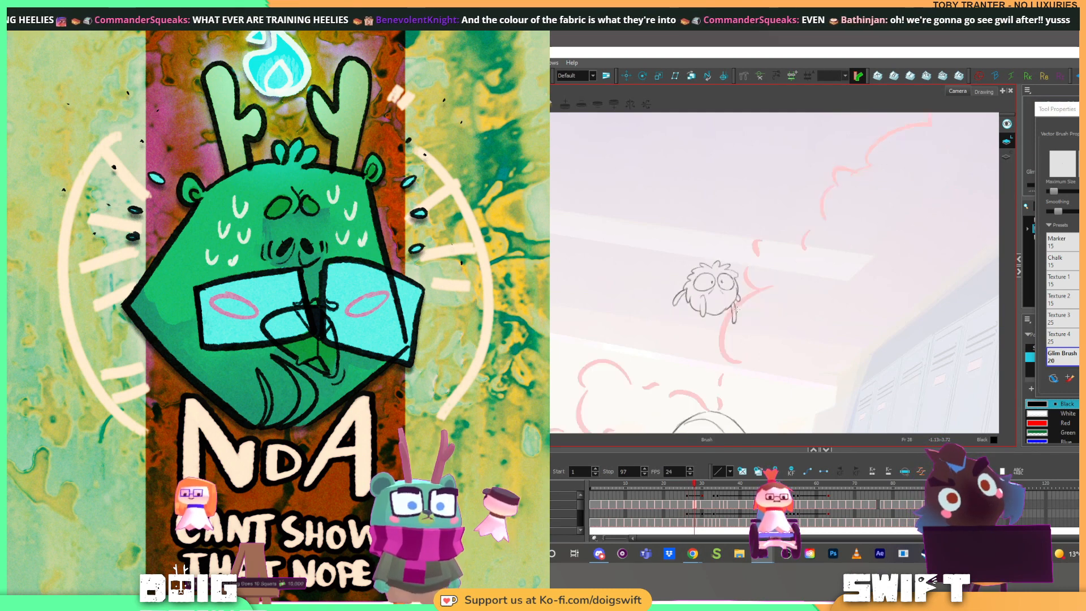
key("period")
key("comma")
key("period")
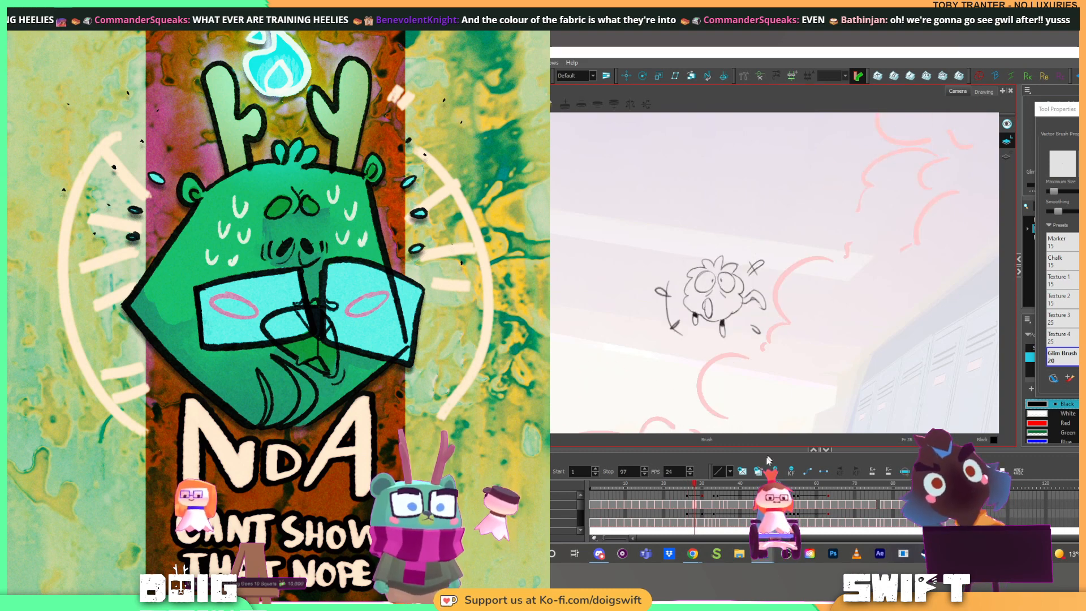
key("comma")
key("comma")
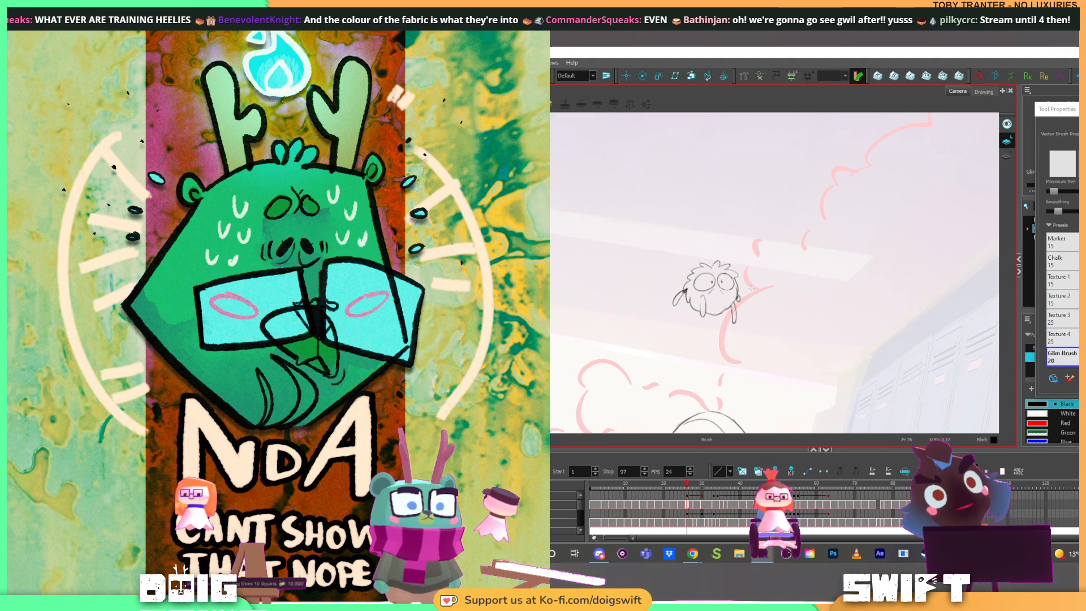
key("f")
key("g")
key("g")
key("f")
key("g")
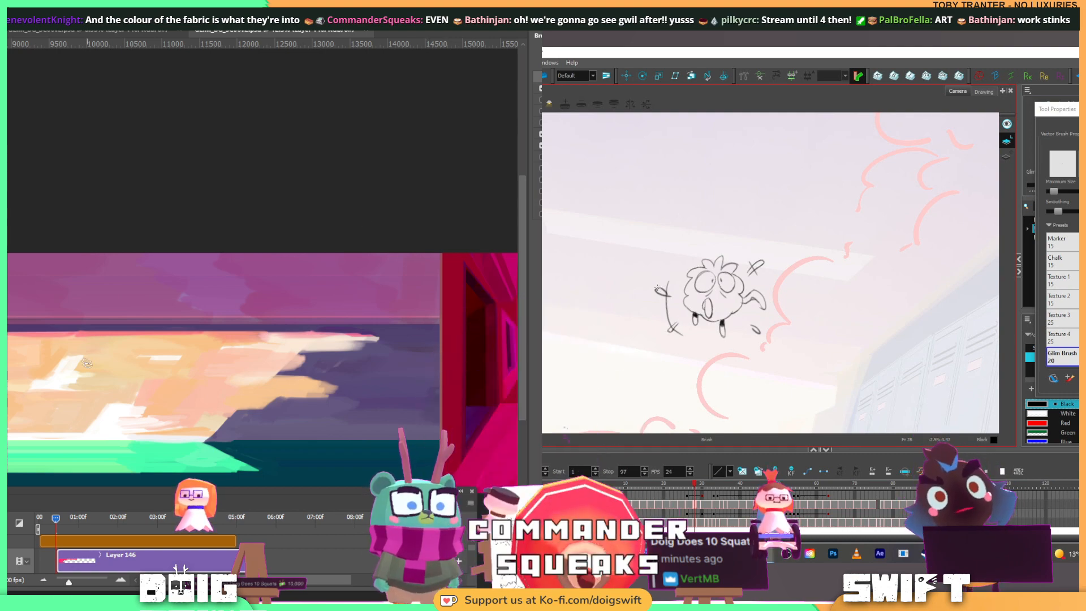
Step: Delete the looped hand strokes at the upper end of the creature's left-hand arm on frame 28
left_click_drag(73, 283, 213, 307)
left_click_drag(225, 264, 186, 284)
left_click_drag(299, 309, 212, 290)
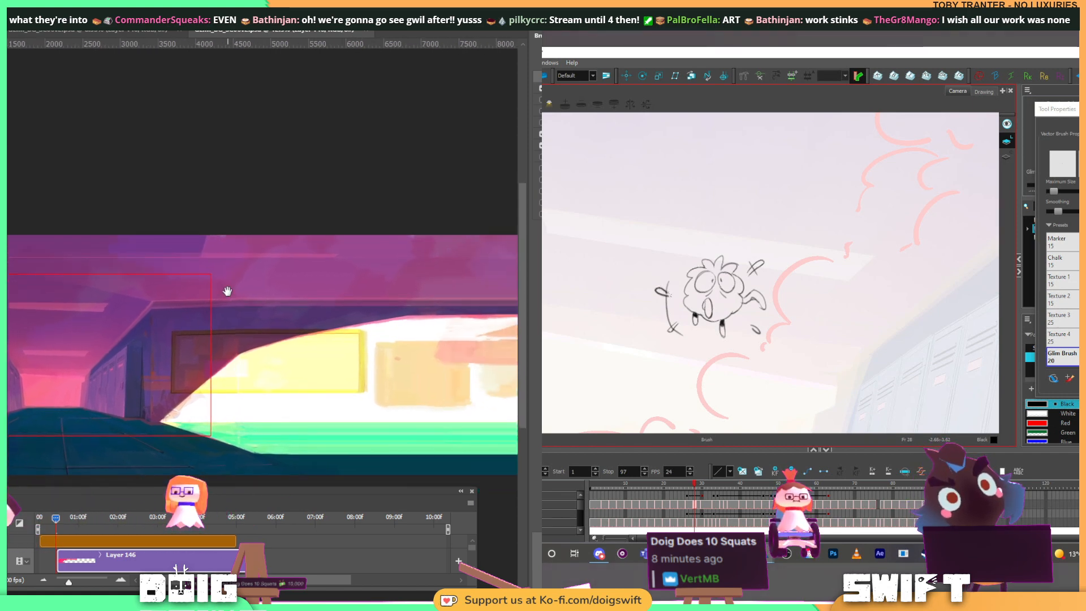
left_click(666, 289, "ctrl")
key("Delete")
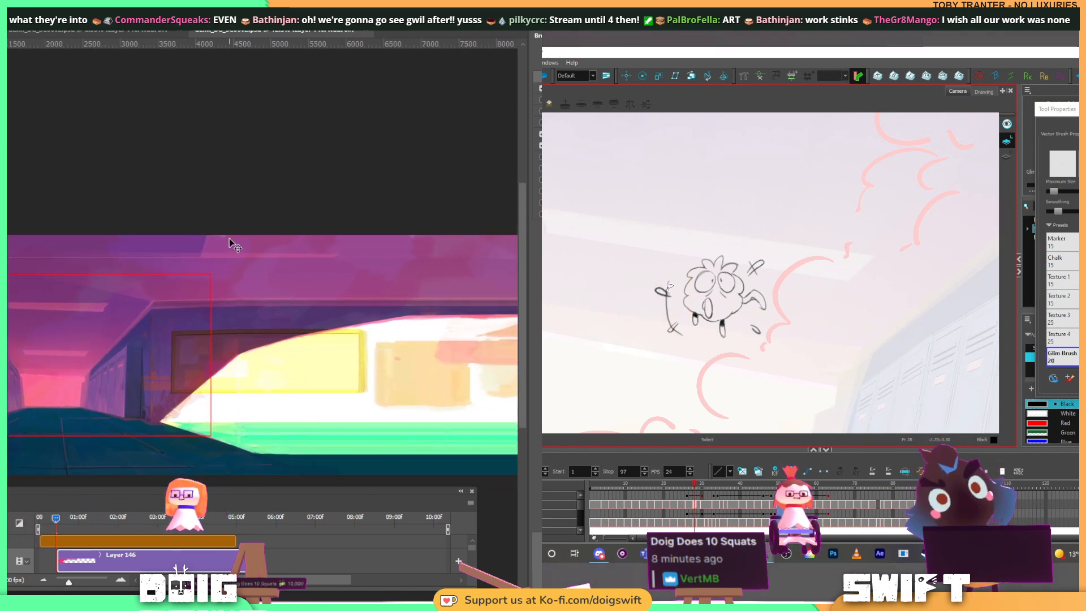
key("ctrl+plus")
key("ctrl+plus")
key("ctrl+plus")
left_click(666, 291, "ctrl")
left_click_drag(325, 385, 306, 255)
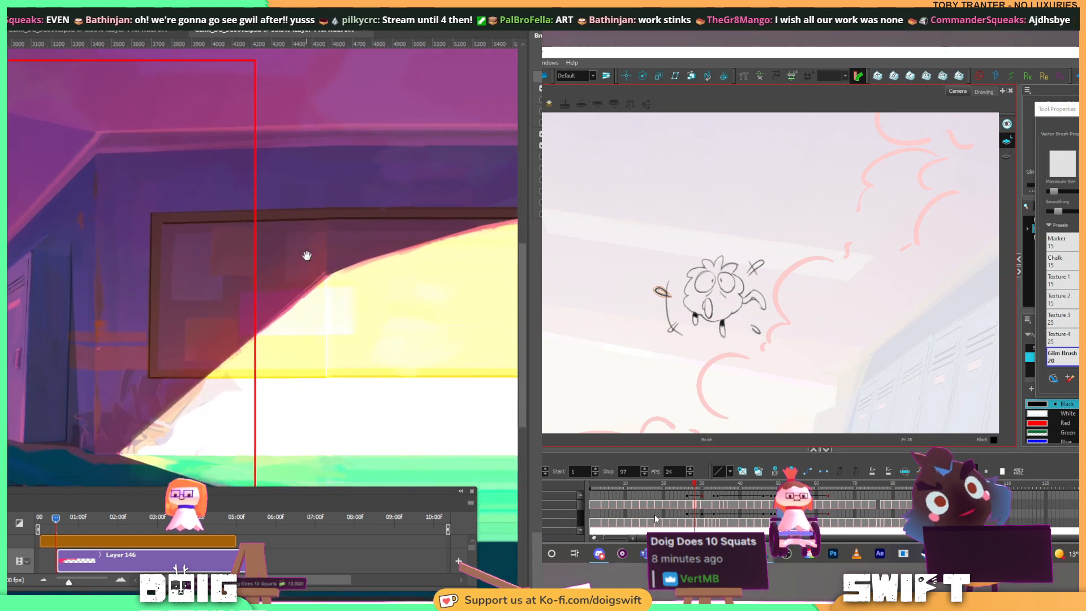
key("Delete")
Step: Redraw the creature's left-hand arm as a curved stroke on frame 28 and undo the extra stroke at its upper end
key("f")
key("g")
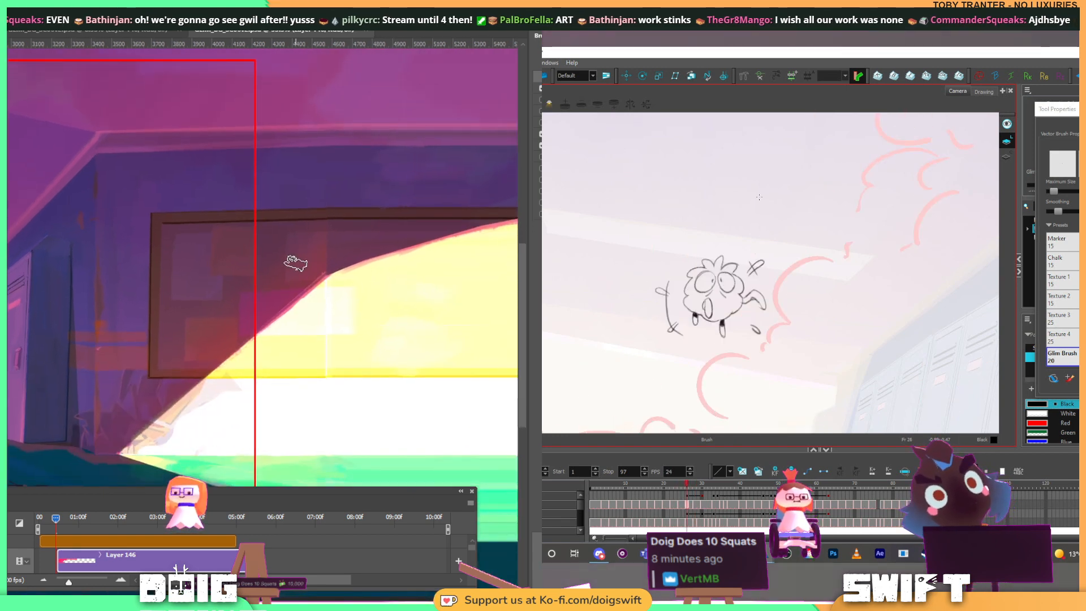
left_click_drag(797, 290, 647, 371)
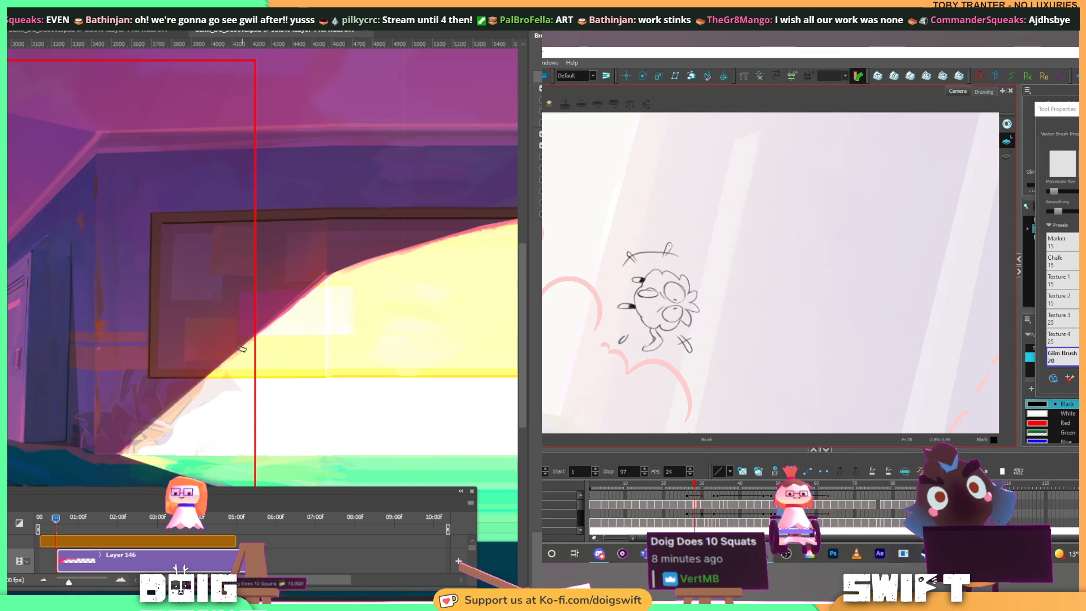
left_click_drag(707, 381, 809, 314)
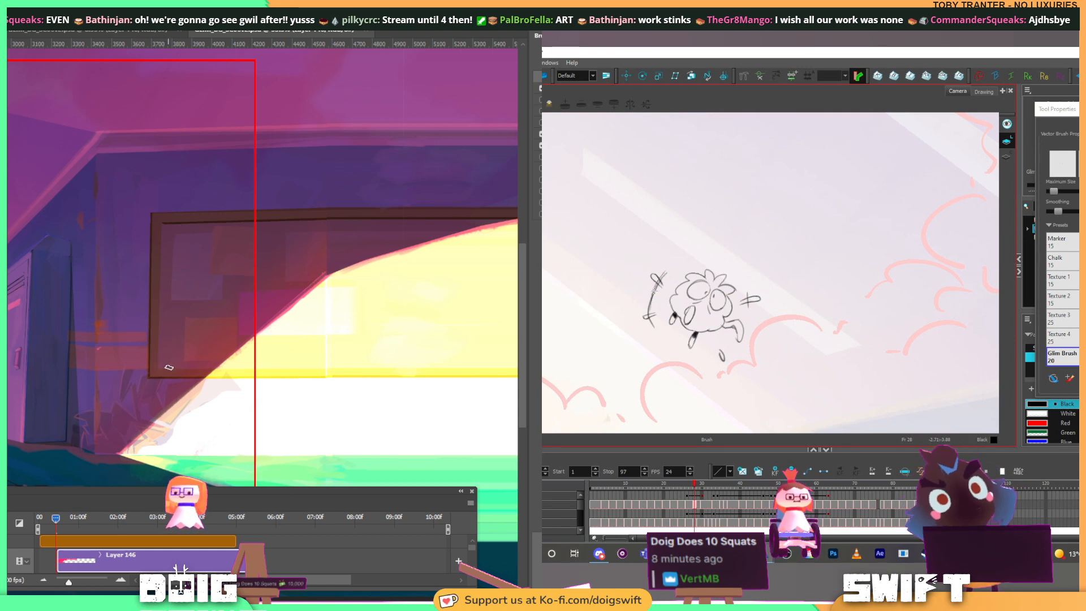
left_click_drag(656, 285, 648, 324)
left_click_drag(659, 276, 654, 287)
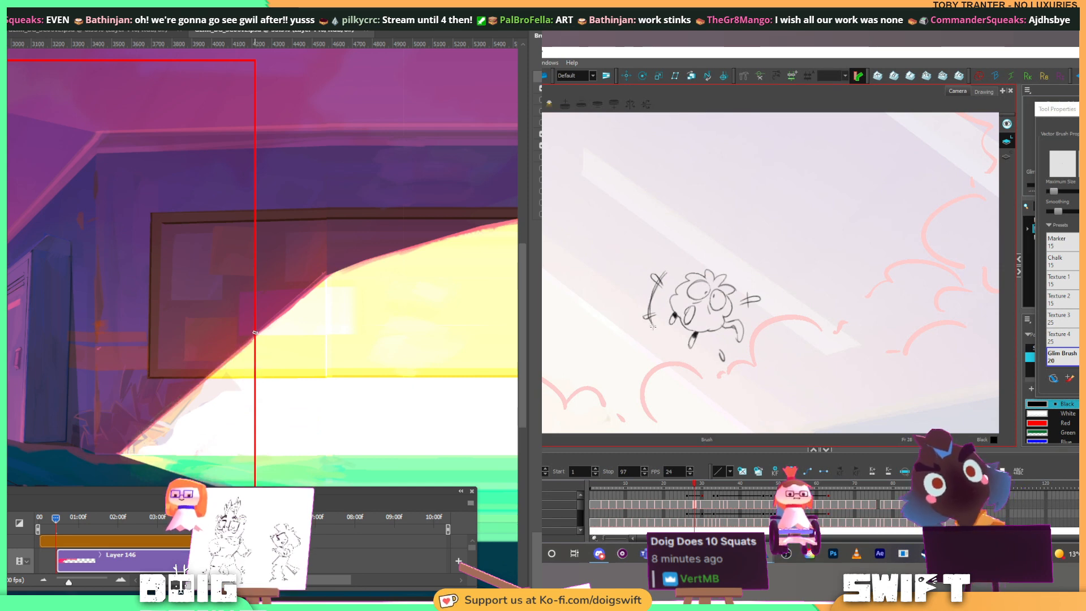
key("ctrl+z")
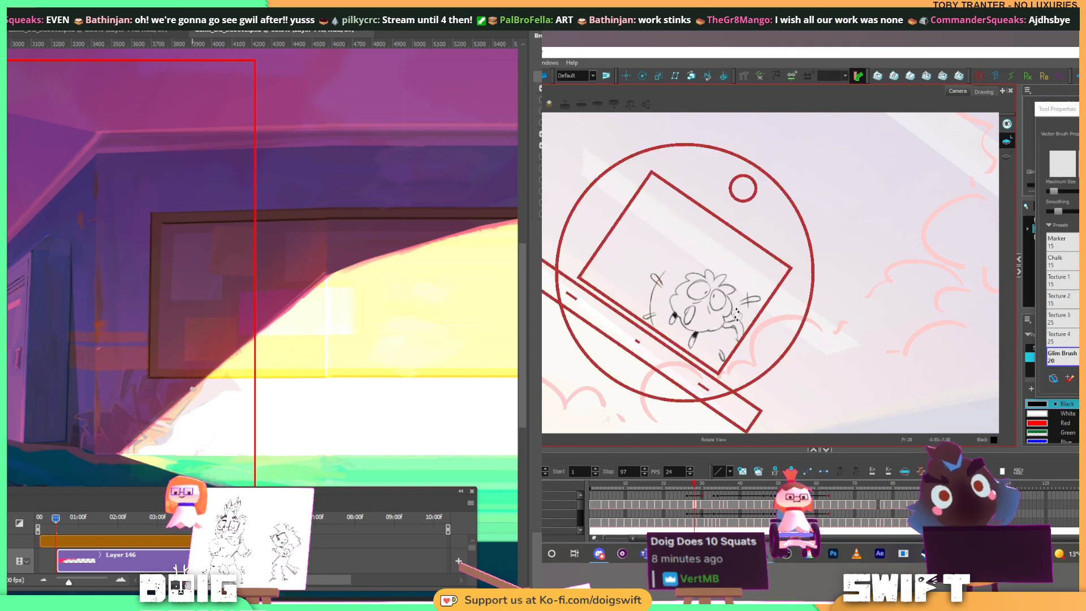
left_click_drag(715, 367, 770, 222)
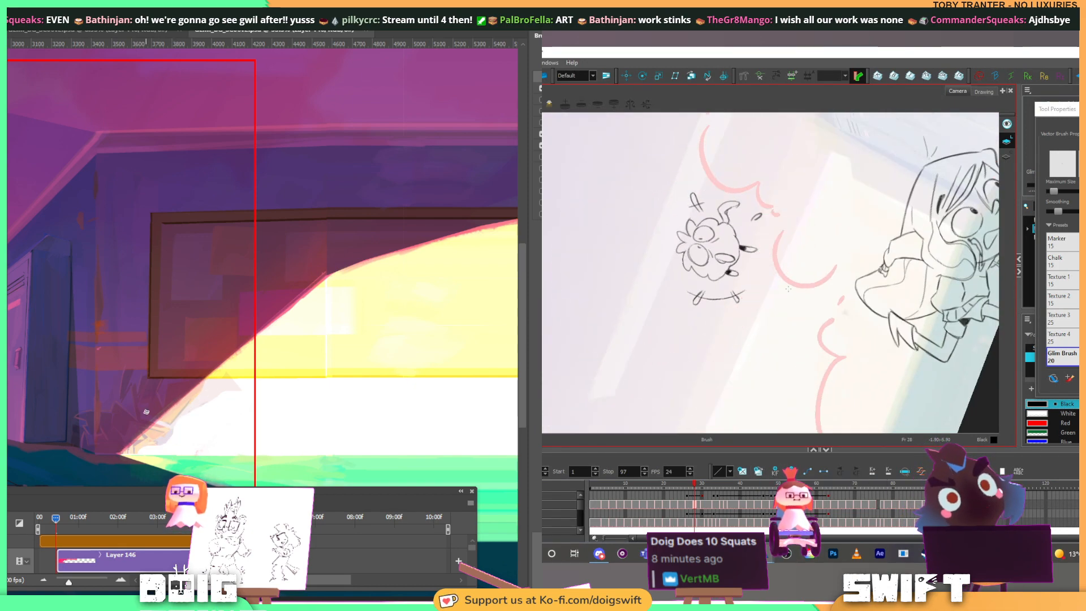
left_click_drag(799, 311, 712, 416)
left_click_drag(164, 391, 132, 325)
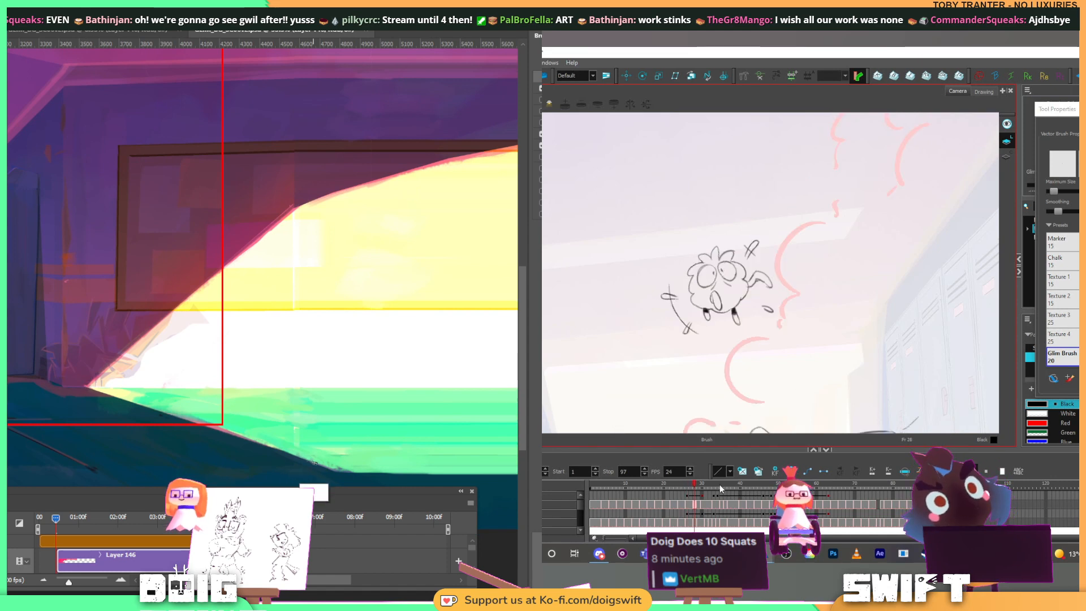
Step: Go to frame 30 and flip repeatedly against frame 28 to compare the creature's face, eyes and limbs
left_click(703, 484)
left_click_drag(785, 379, 782, 391)
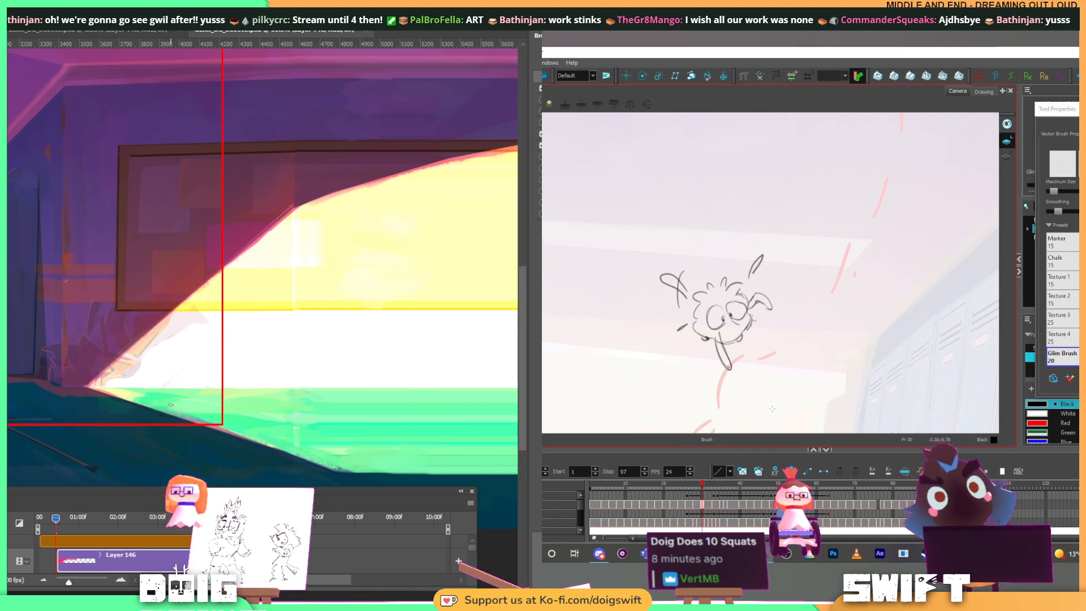
scroll(171, 404, "down", 5)
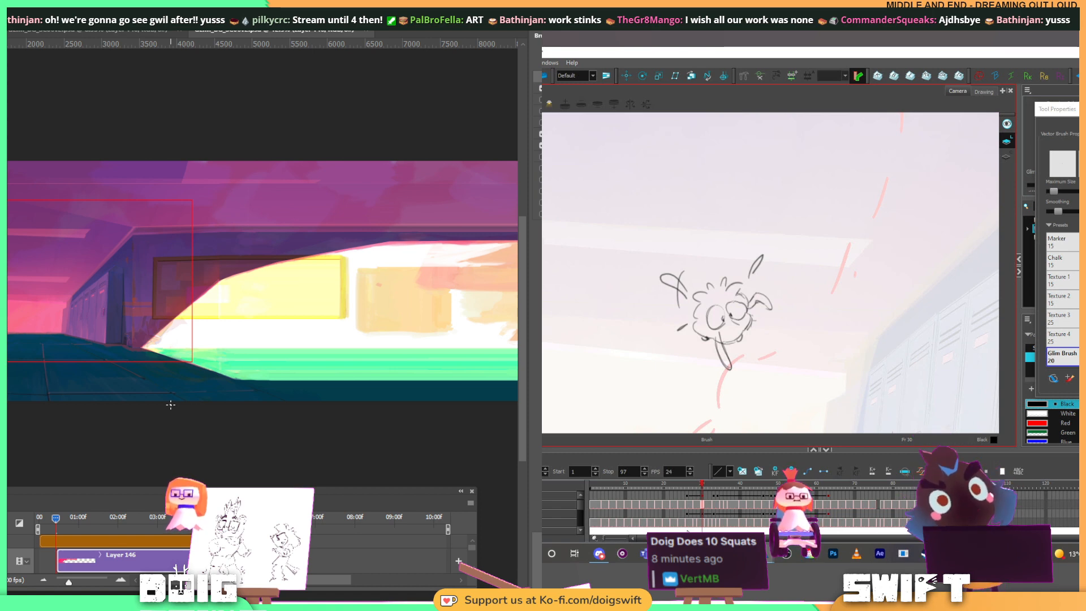
key("f")
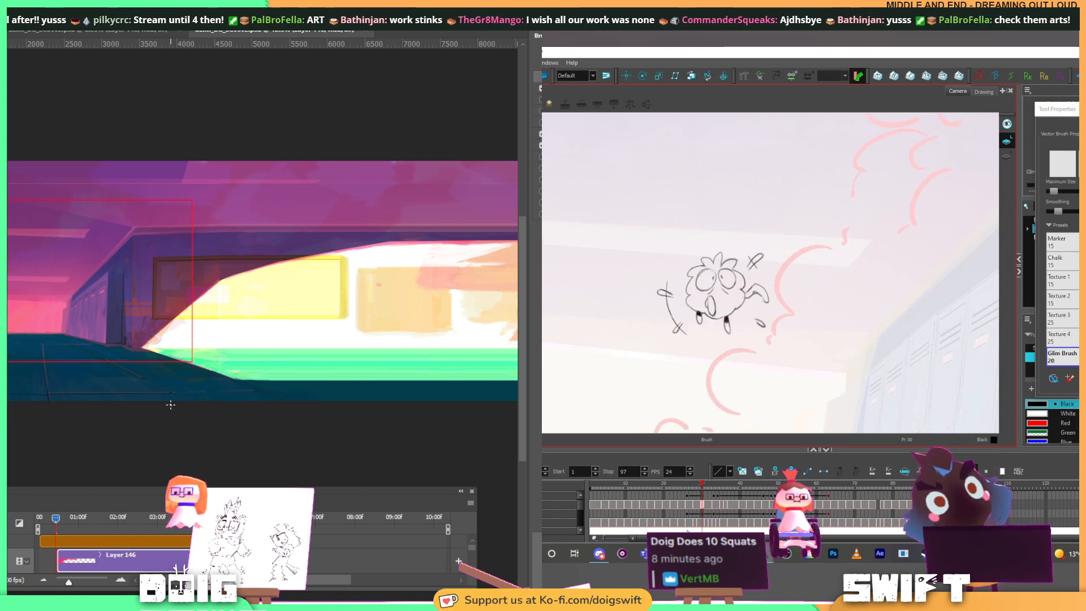
key("g")
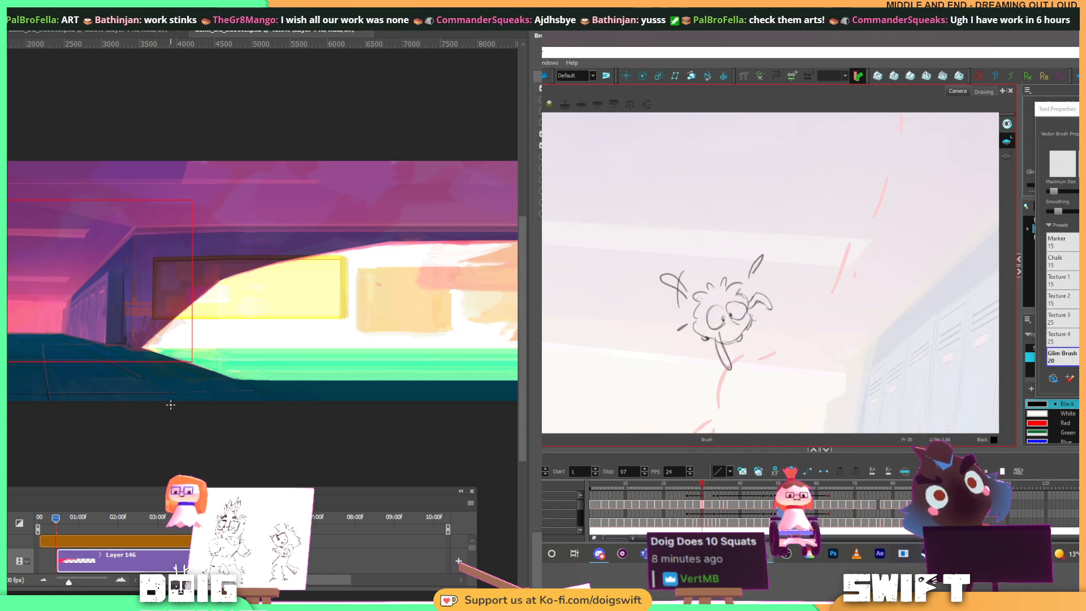
key("alt+s")
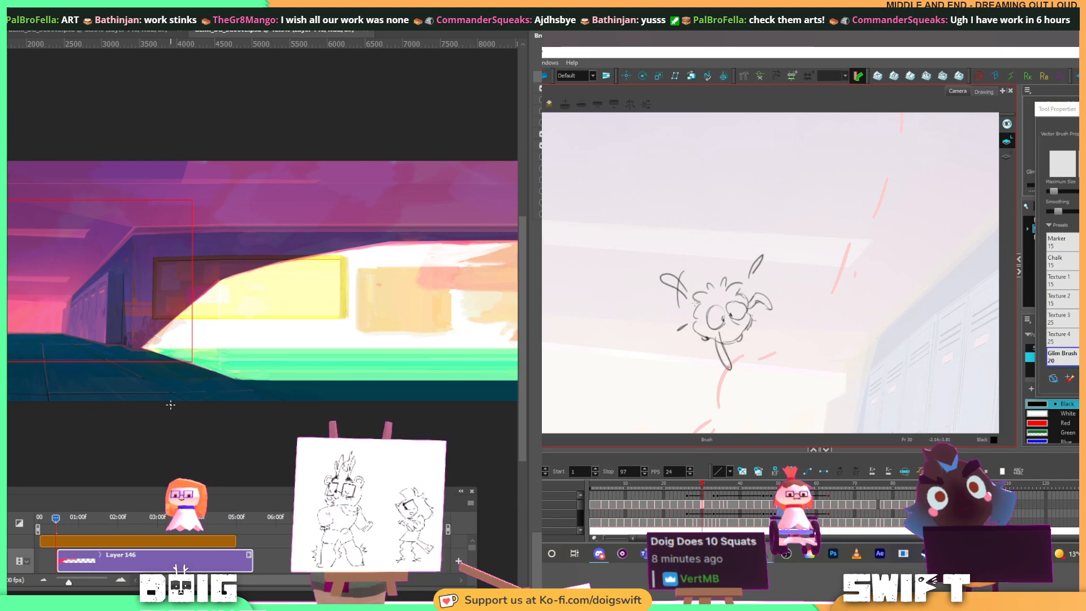
key("alt+b")
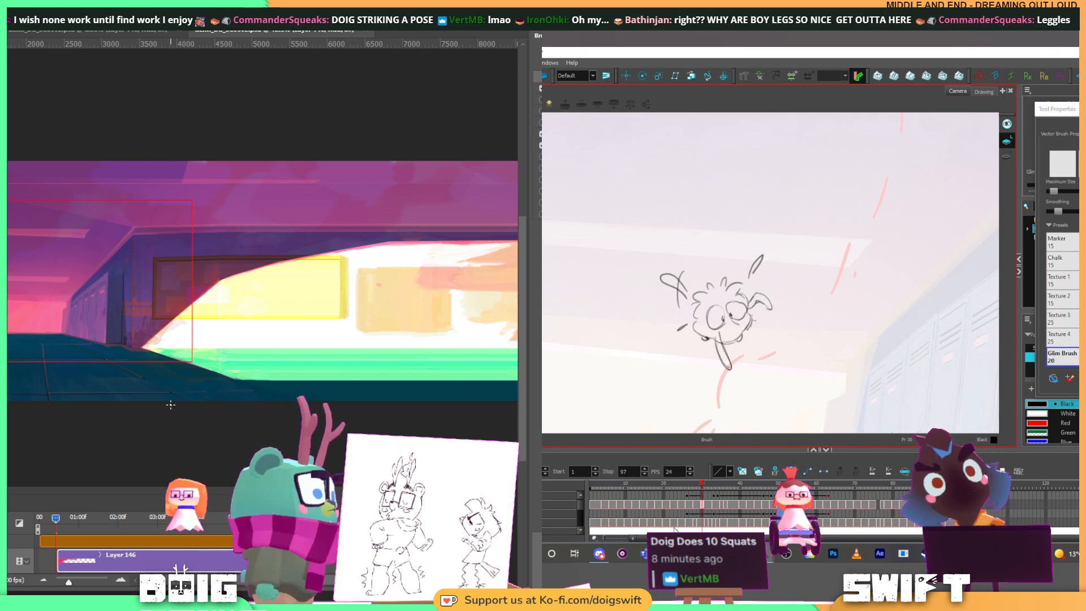
key("f")
key("g")
key("f")
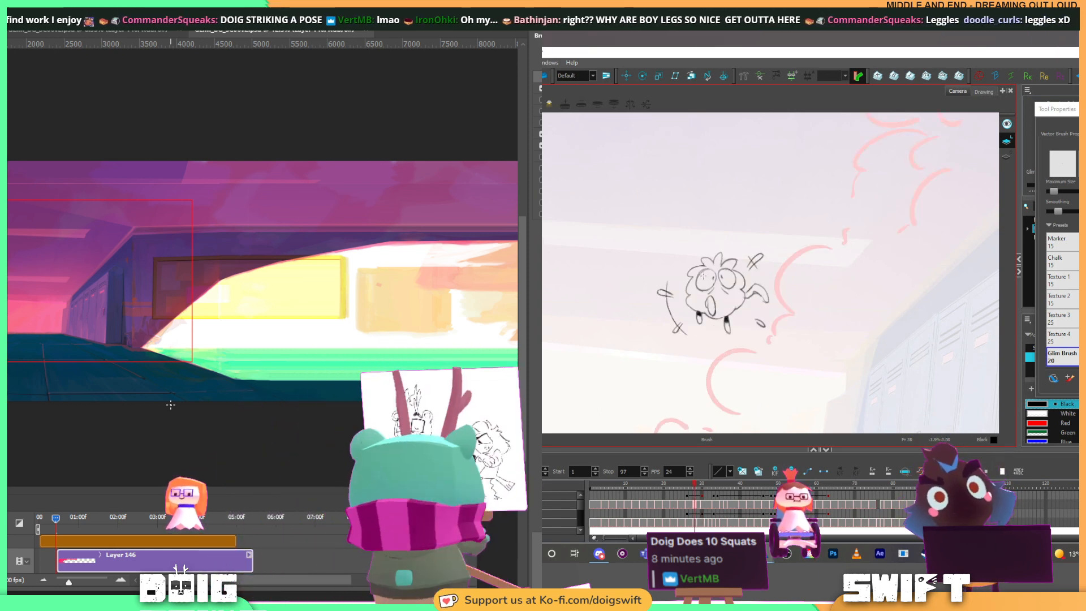
key("g")
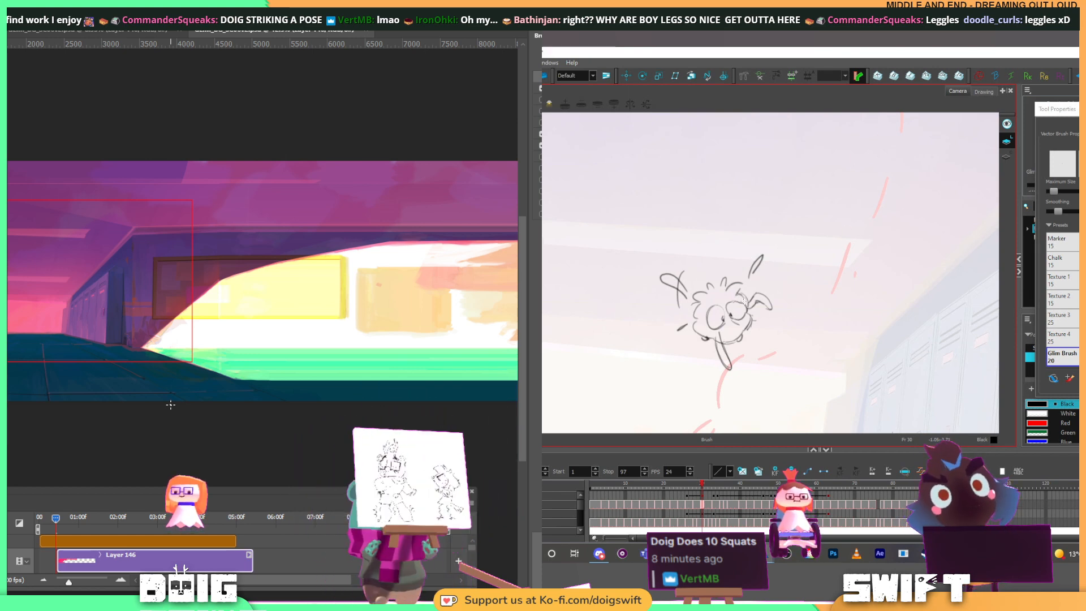
key("f")
key("g")
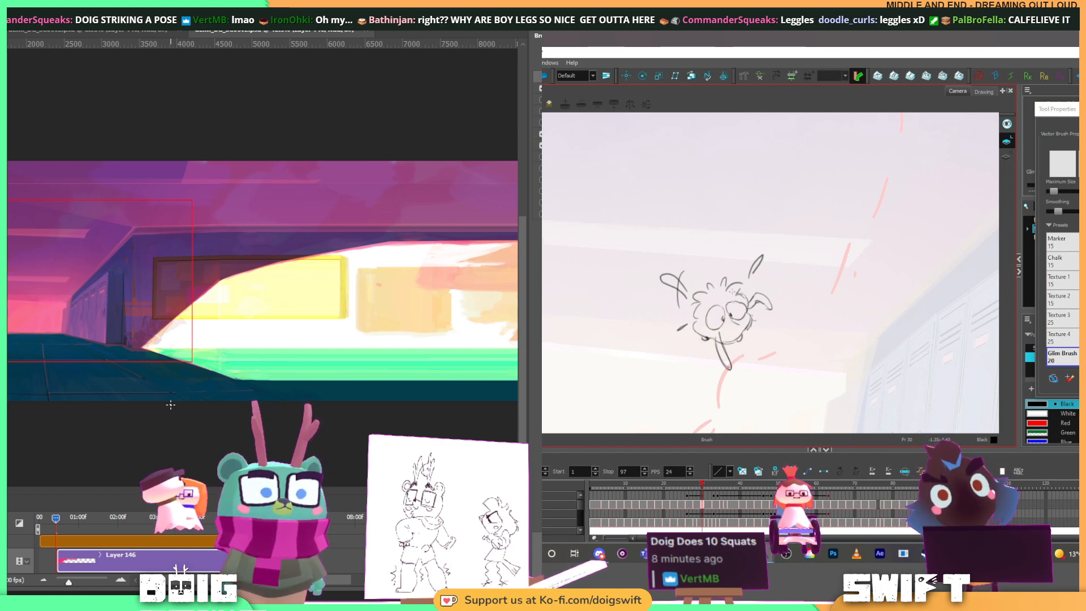
Step: Delete the outline of the creature's right-hand eye on frame 30 and redraw it around the pupil
key("v")
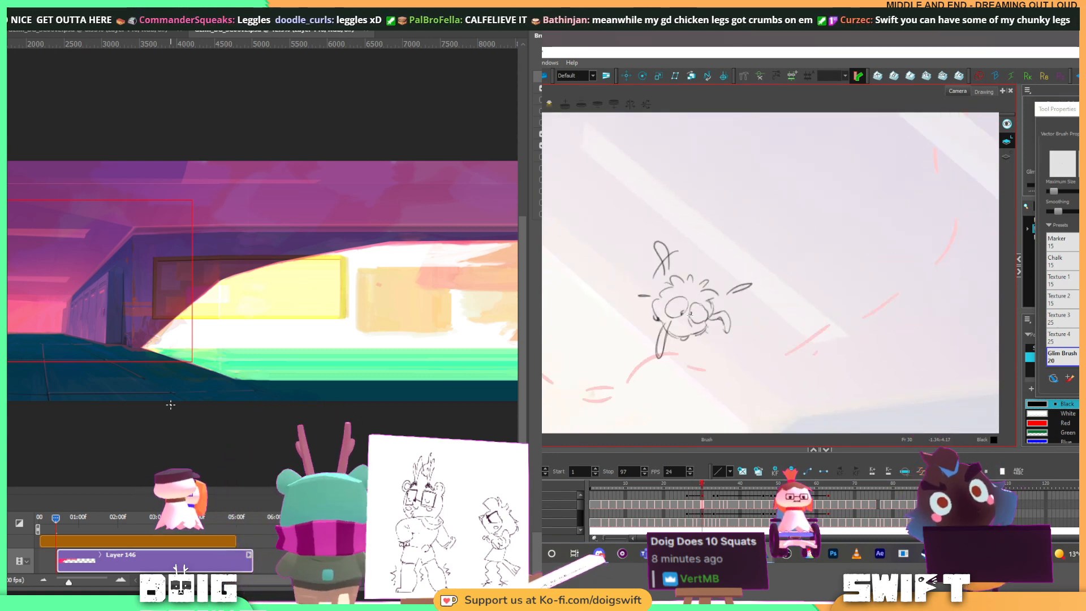
key("alt+s")
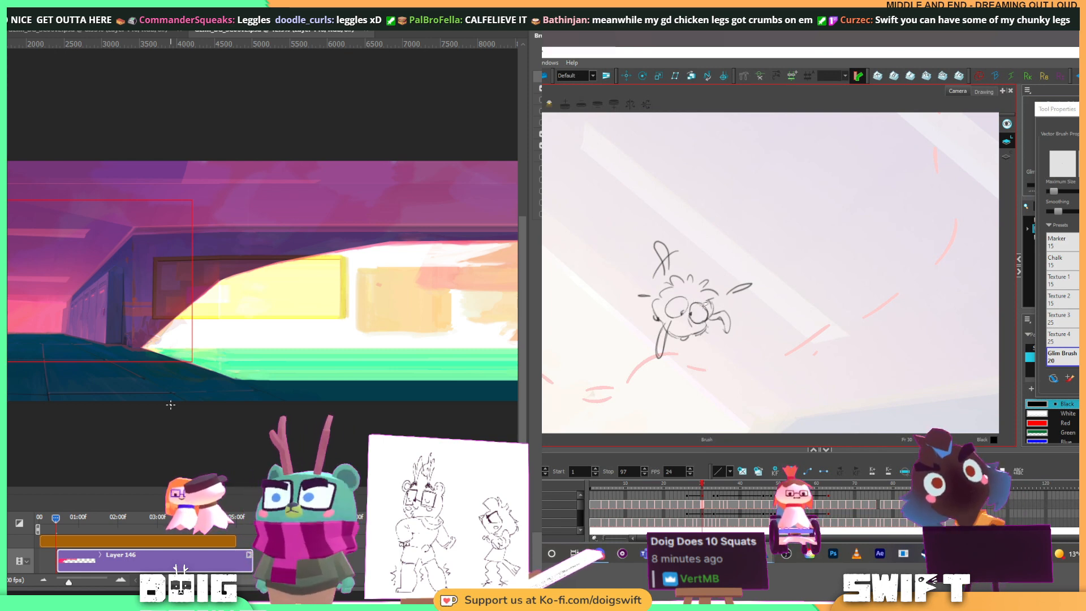
key("alt+b")
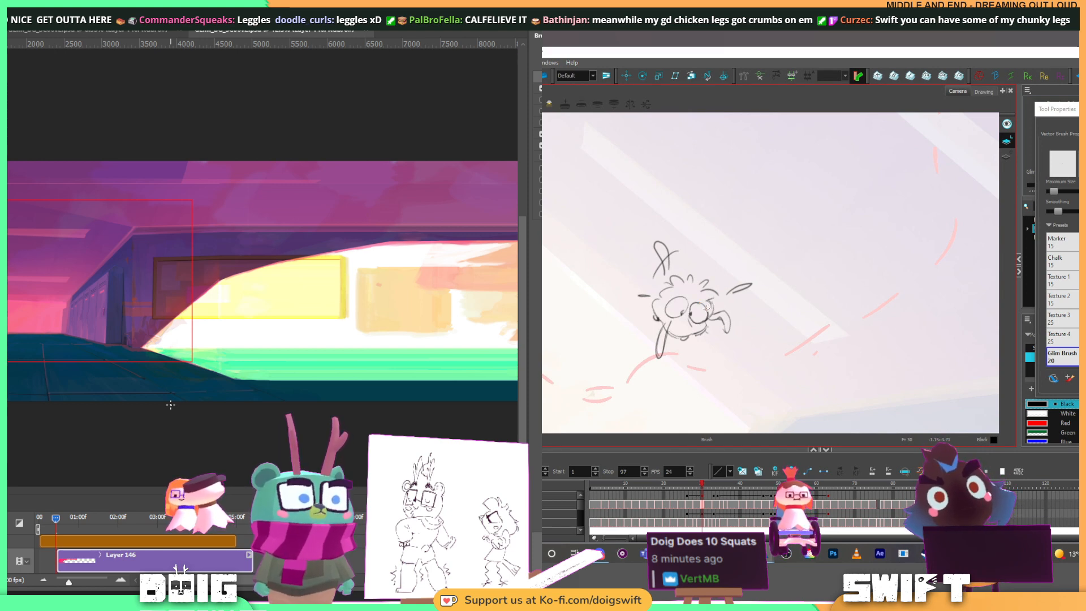
key("alt+s")
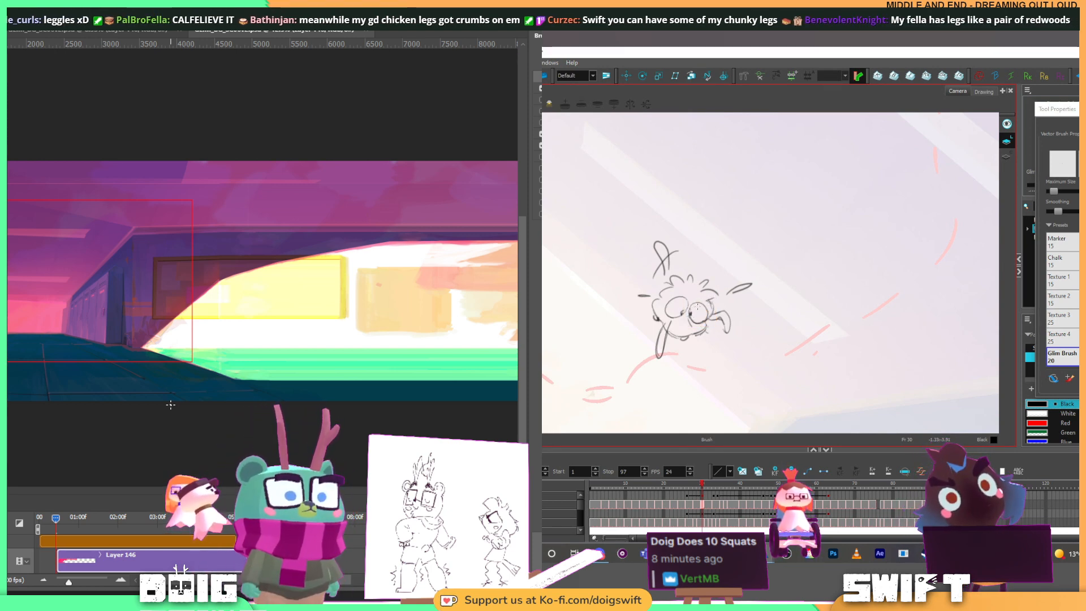
key("alt+s")
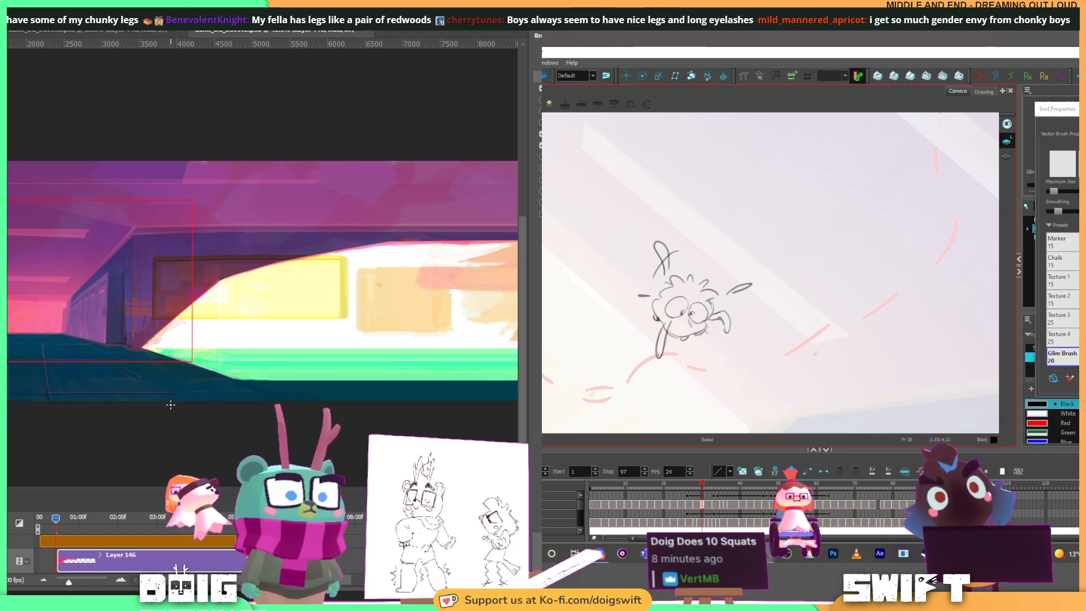
left_click_drag(690, 314, 709, 305)
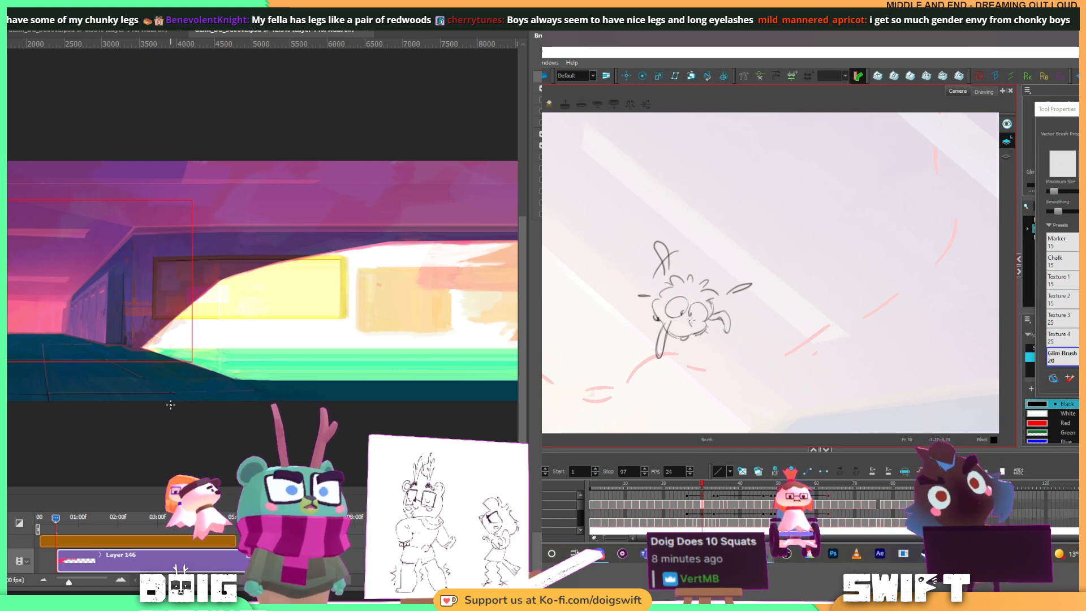
Step: Adjust the outline of the creature's left-hand eye on frame 30 and redraw its pupil
left_click_drag(690, 306, 741, 320)
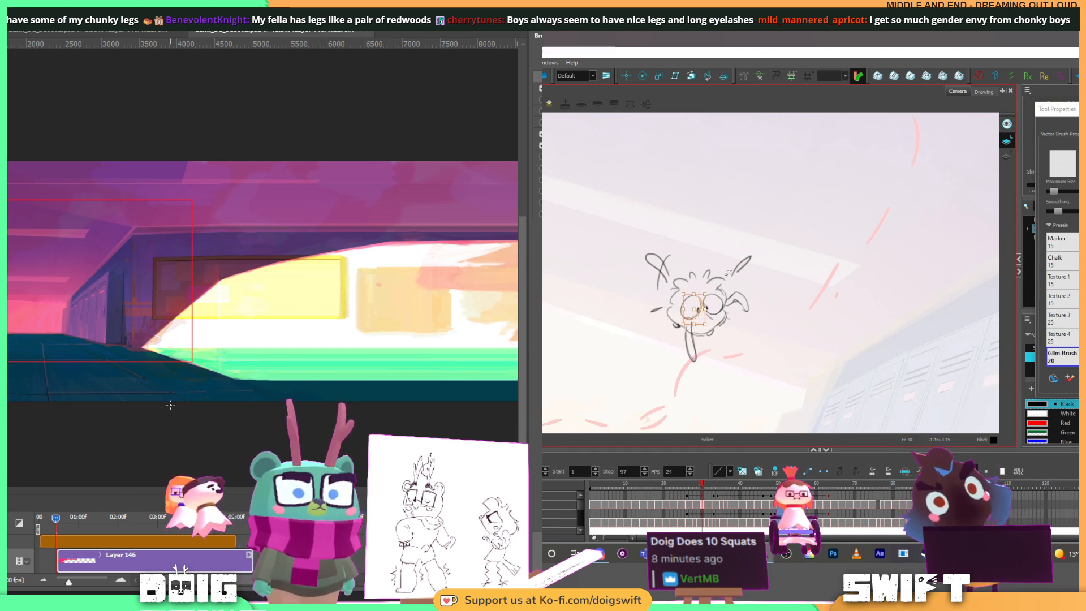
left_click(728, 273)
key("alt+b")
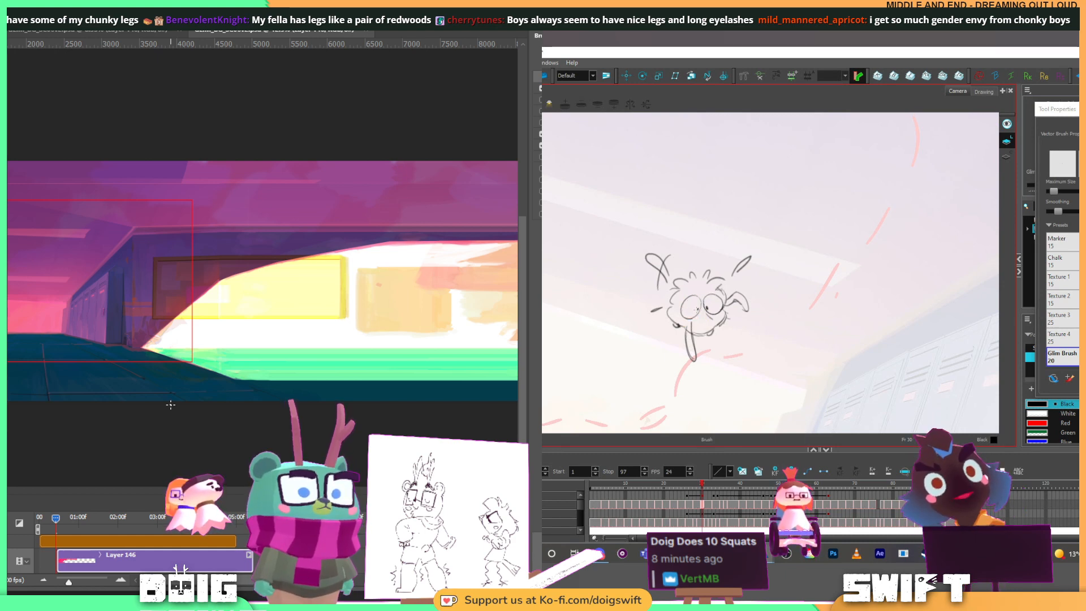
left_click_drag(696, 310, 698, 309)
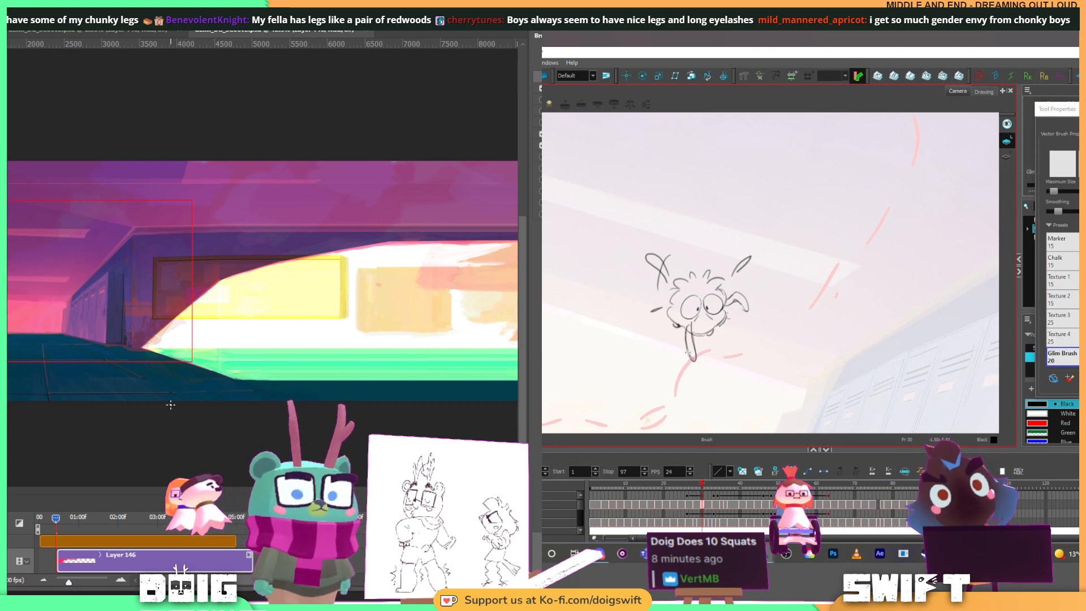
Step: Select and rework the strokes of the narrow limb hanging below the creature's mouth on frame 30
left_click(695, 335)
key("alt+b")
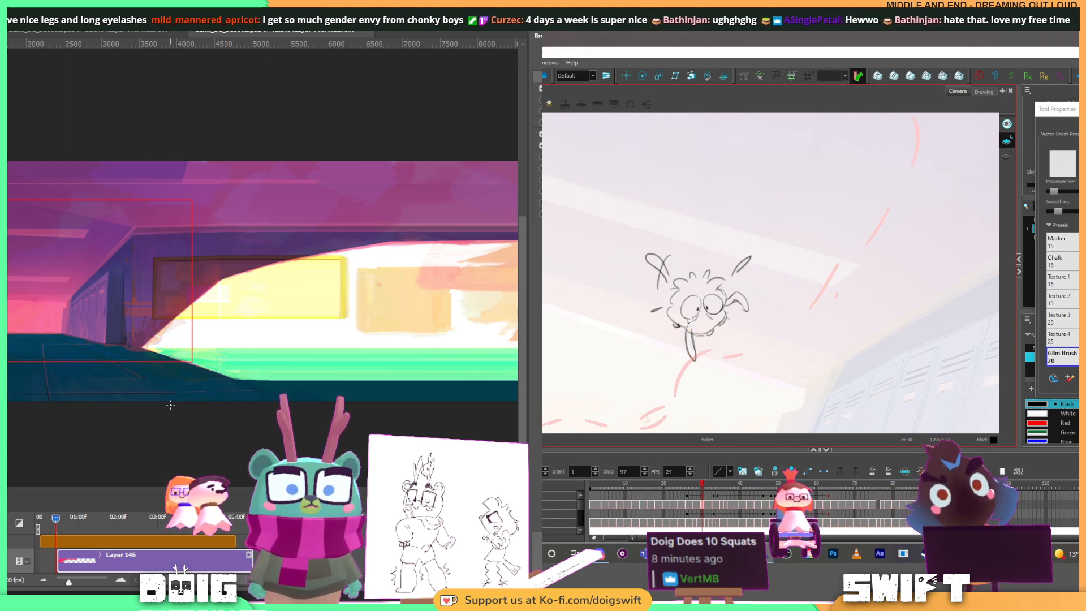
left_click(688, 326)
key("alt+b")
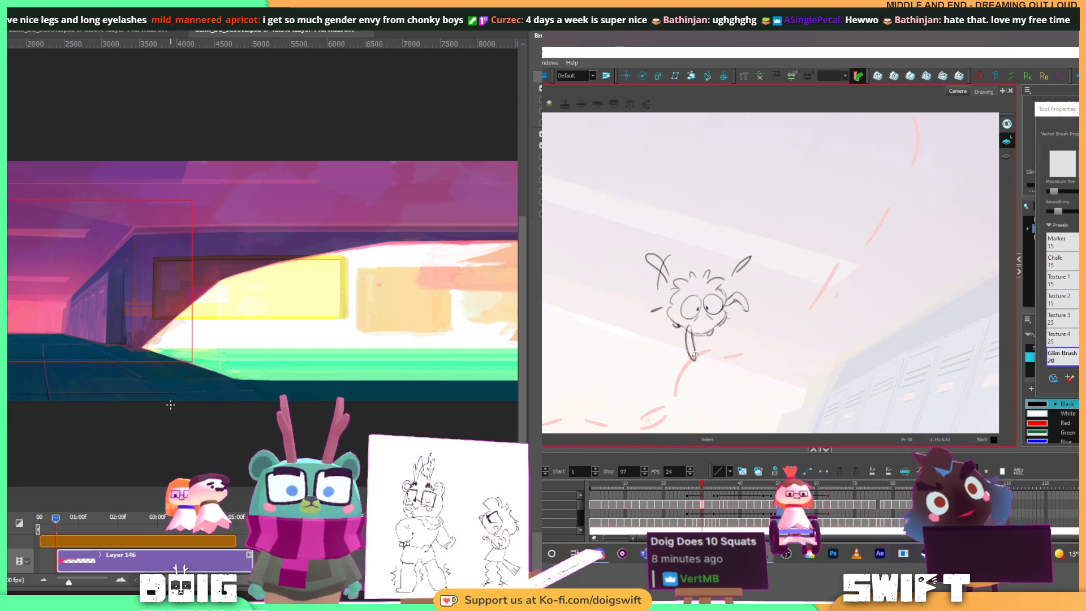
key("alt+b")
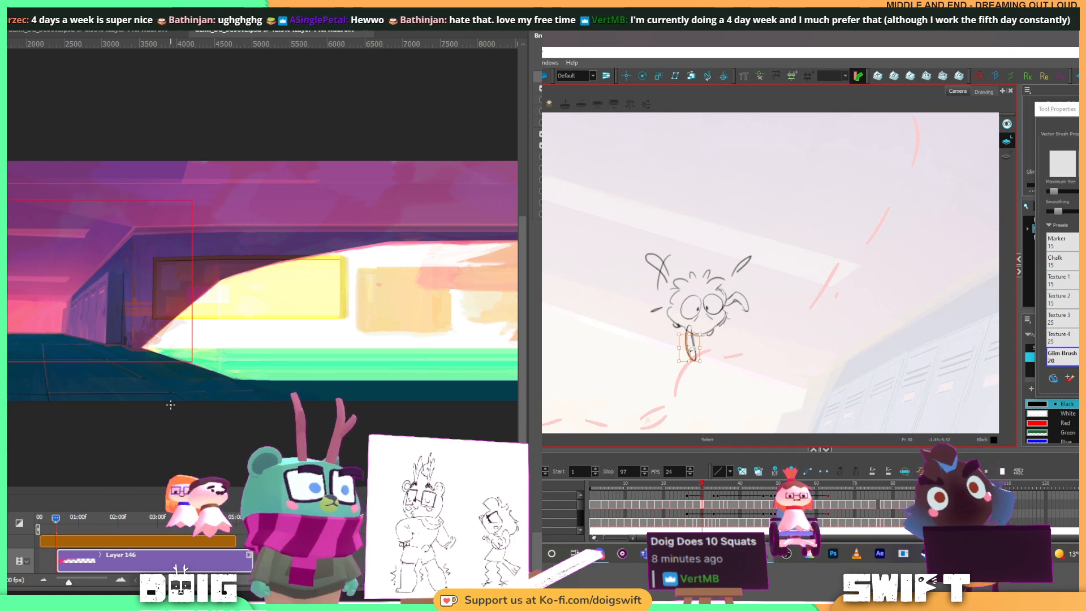
key("alt+b")
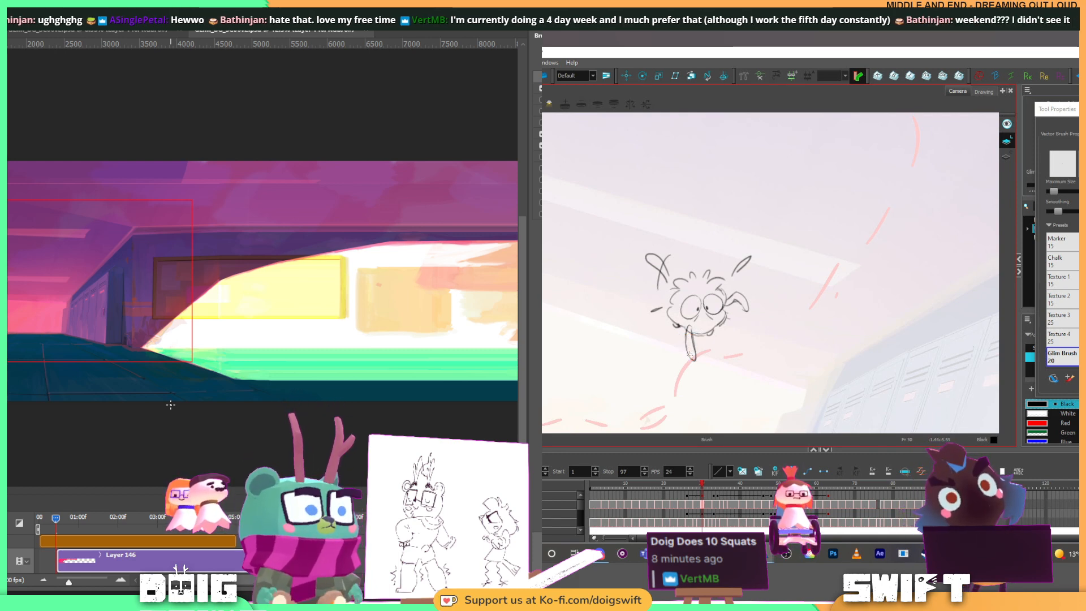
key("alt+s")
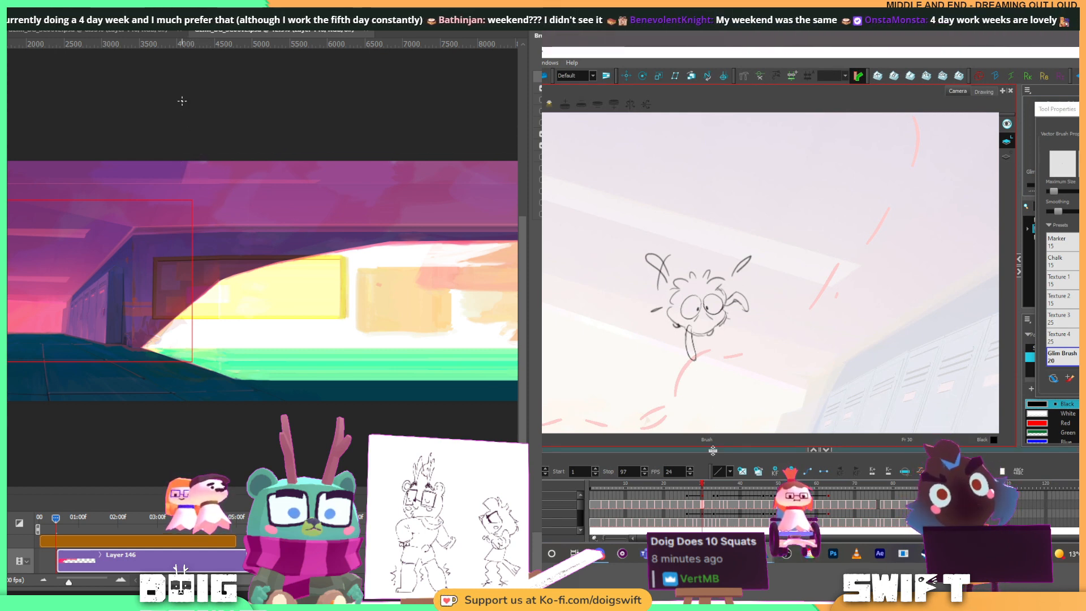
Step: Add a new layer to the background painting for work on the outdoor section past the hallway exit
key("ctrl+minus")
key("ctrl+minus")
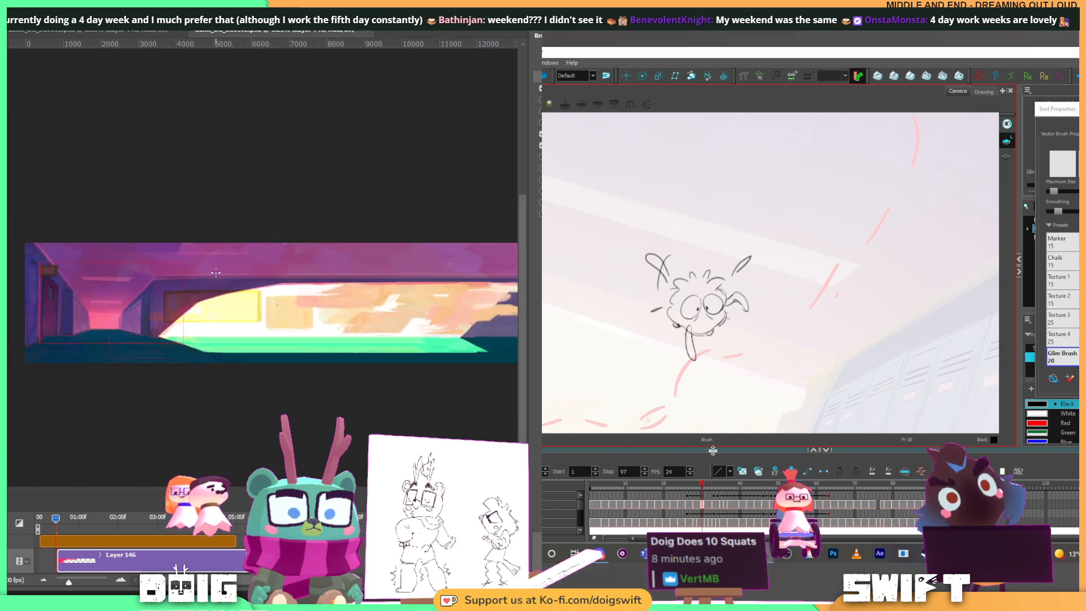
left_click_drag(402, 308, 130, 312)
left_click_drag(338, 305, 279, 298)
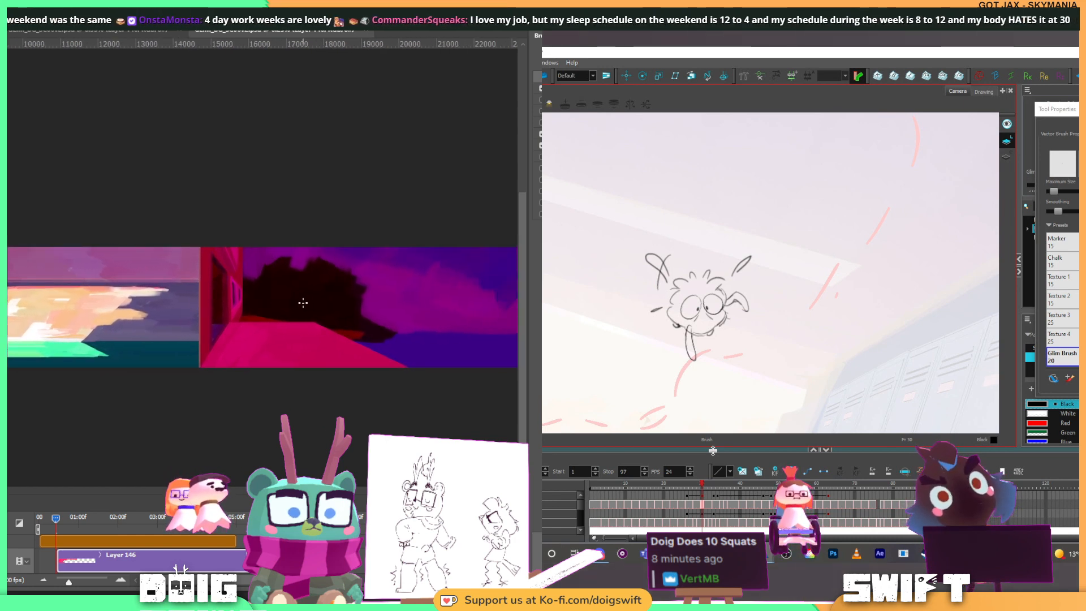
key("alt+e")
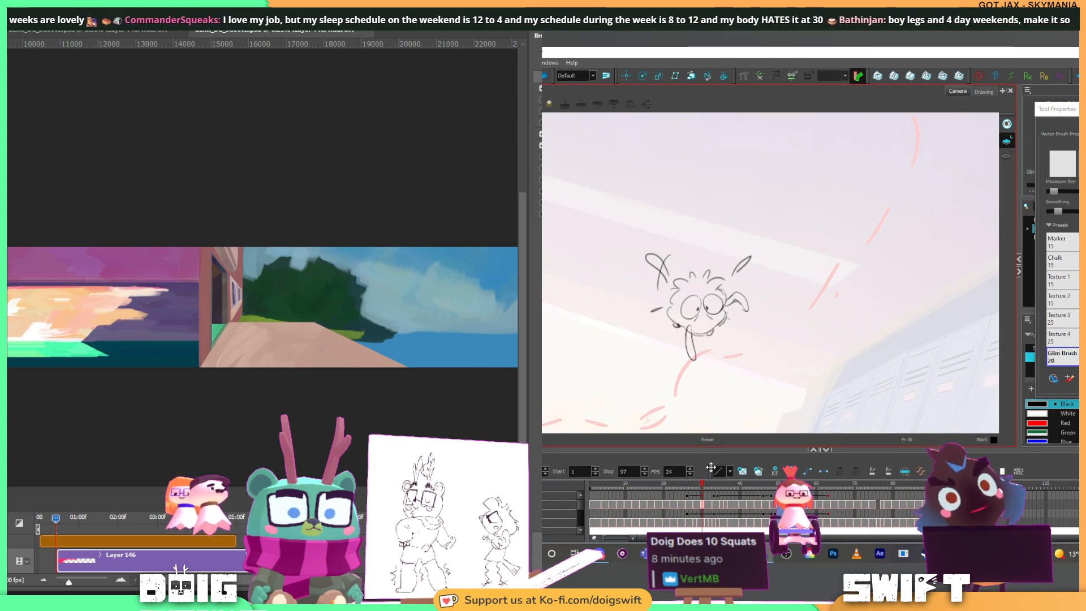
key("ctrl+plus")
key("ctrl+plus")
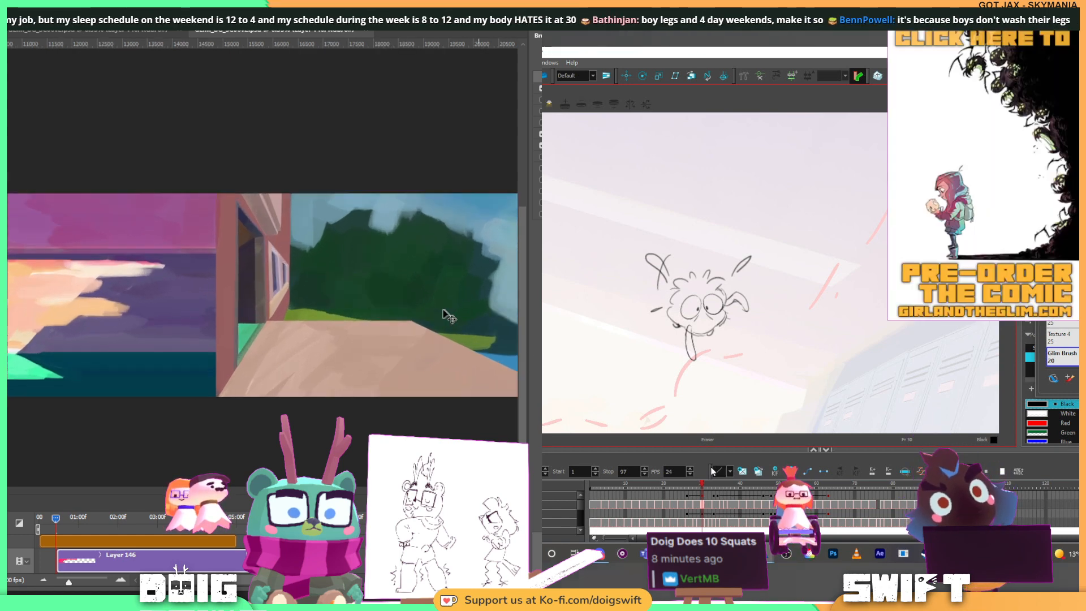
left_click_drag(396, 303, 355, 306)
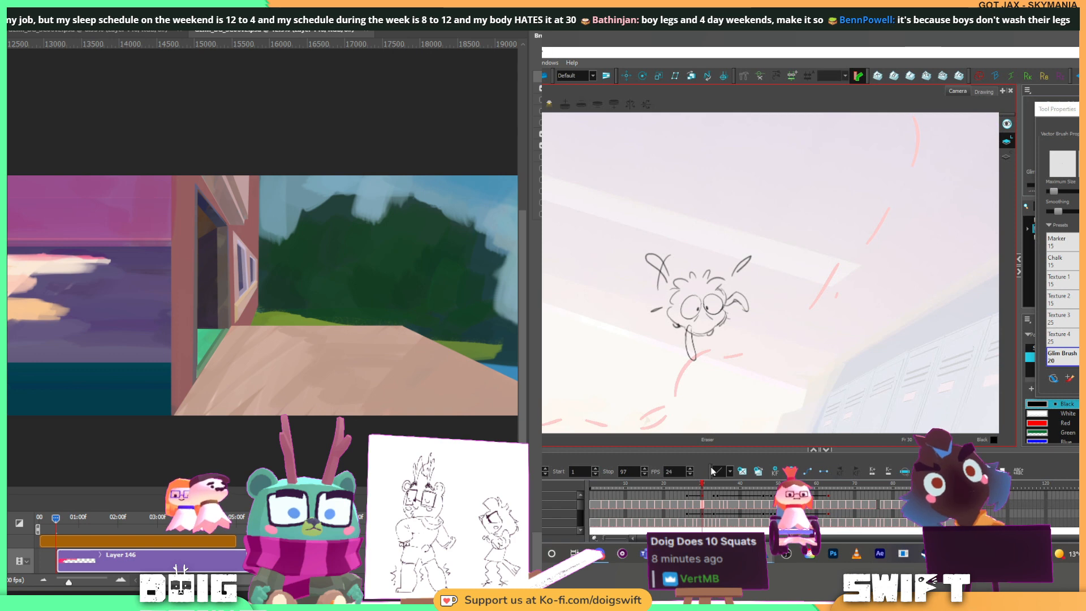
key("ctrl+alt+shift+n")
Step: Outline a large four-sided polygonal selection from the hallway's exit doorway across the trees, path and sky
key("l")
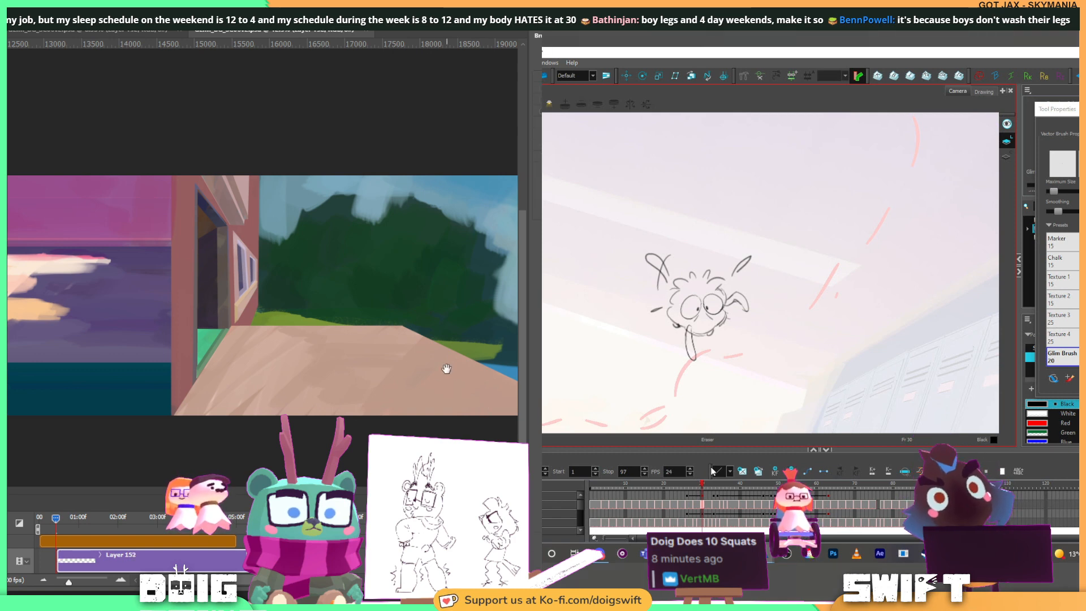
left_click_drag(443, 368, 357, 351)
left_click(460, 405)
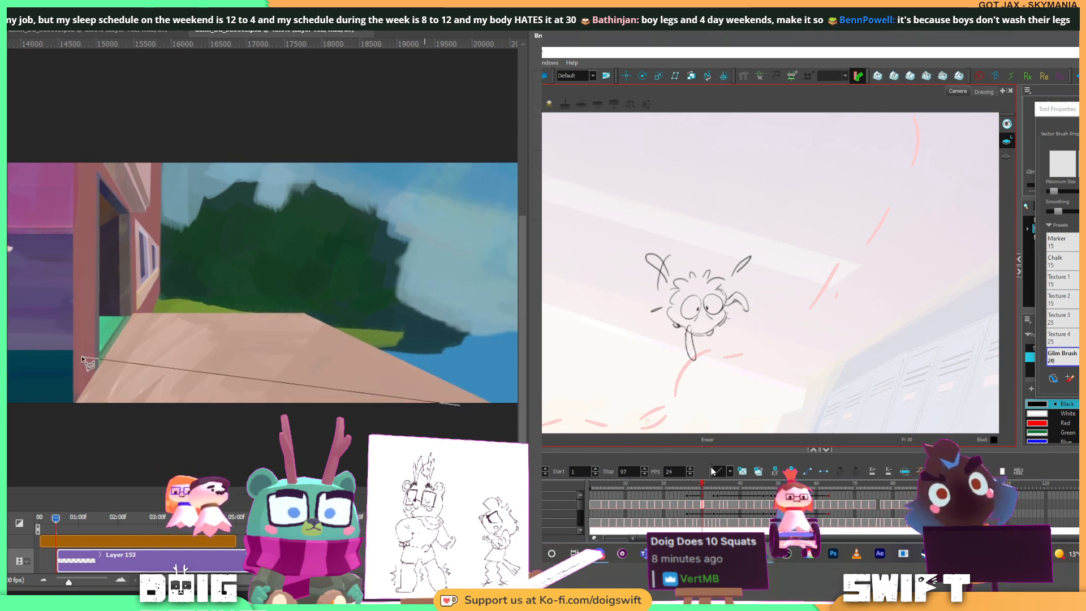
left_click(100, 355)
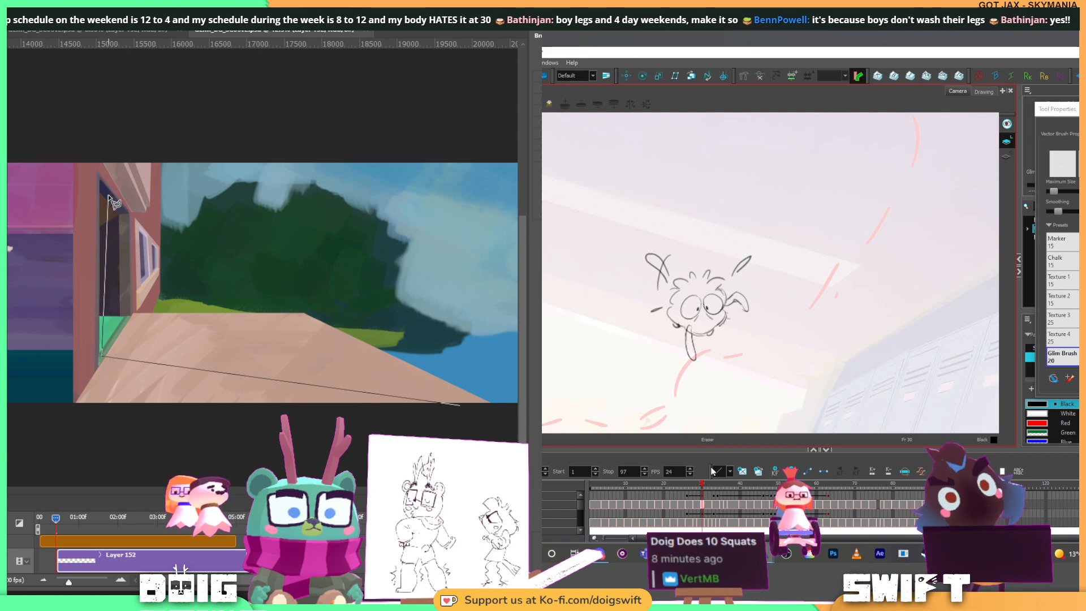
left_click(98, 178)
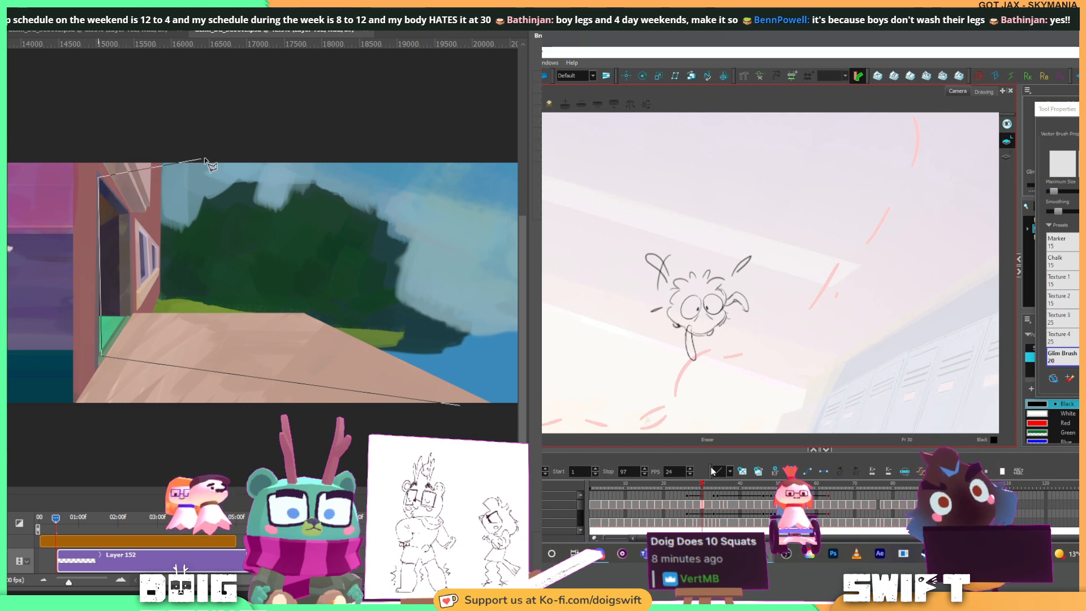
left_click(499, 146)
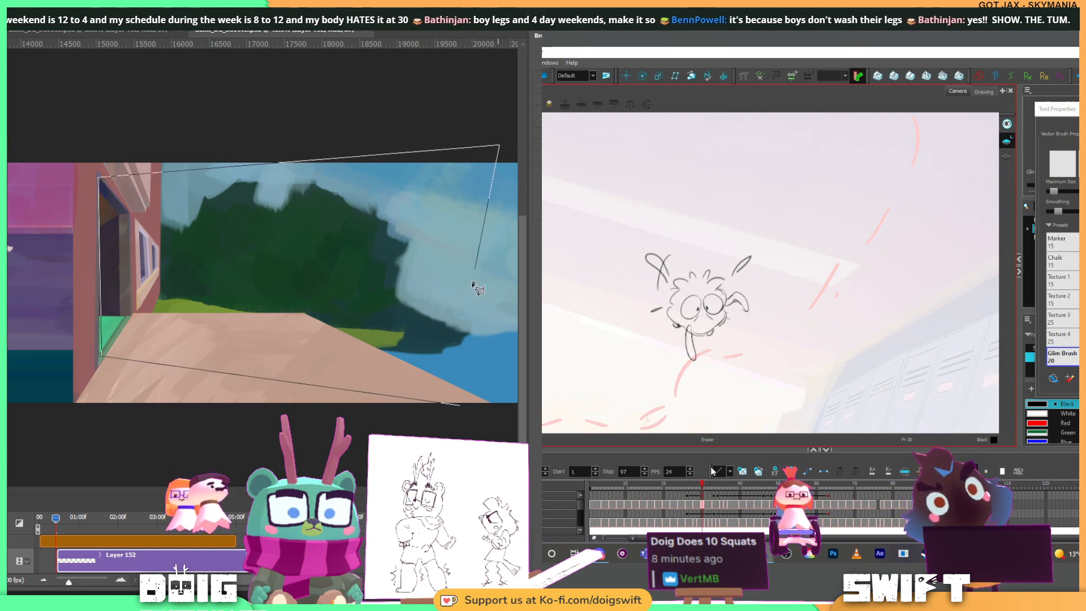
double_click(462, 404)
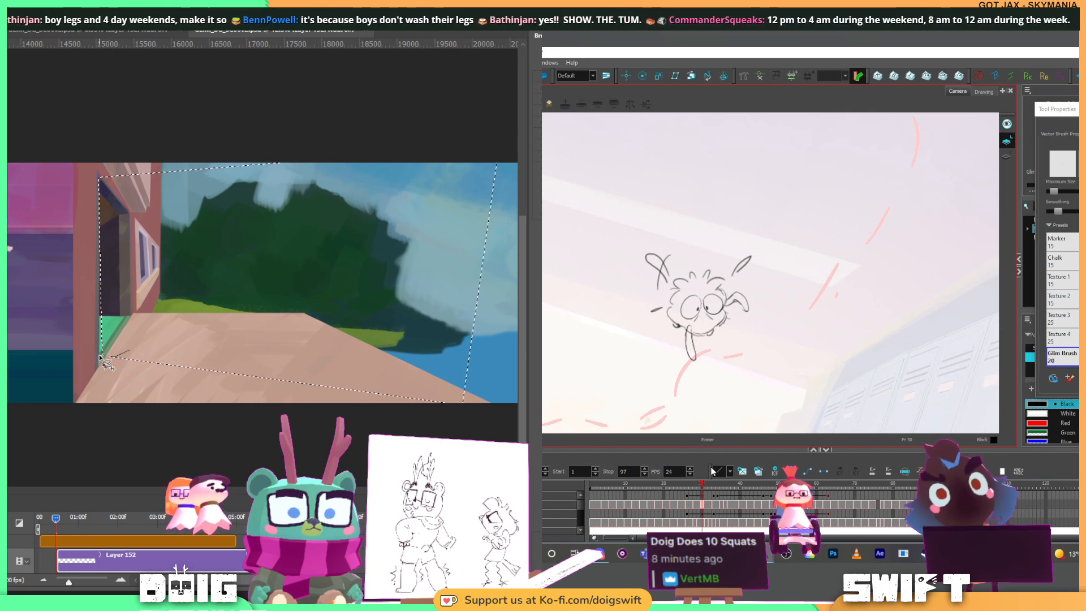
left_click(99, 178)
double_click(118, 228)
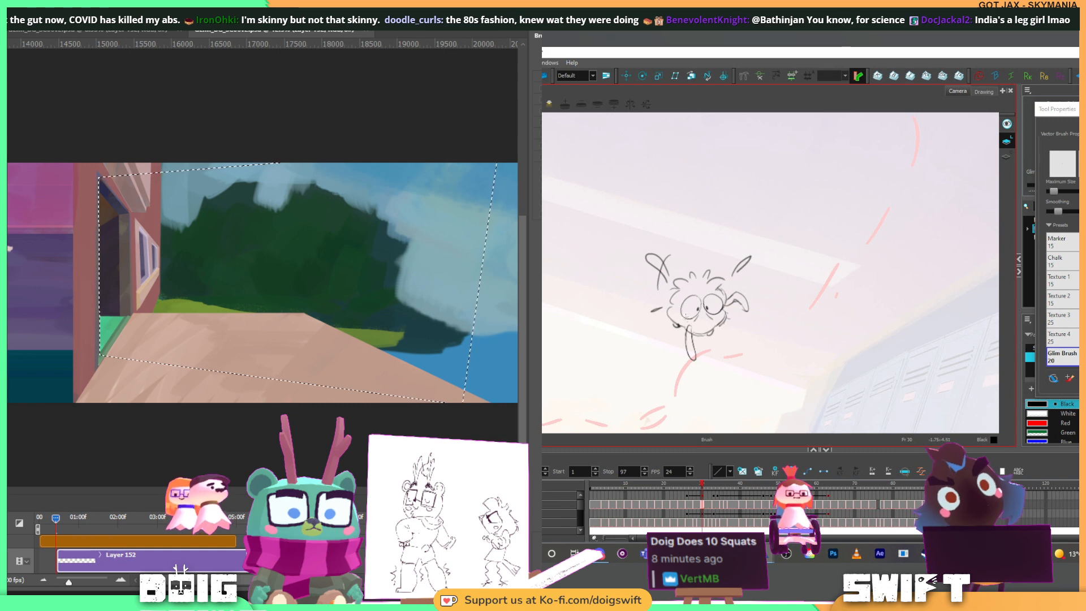
Step: Fill the four-sided selection with white on another new layer, and clean up the creature's mouth line on frame 30
key("alt+s")
key("alt+b")
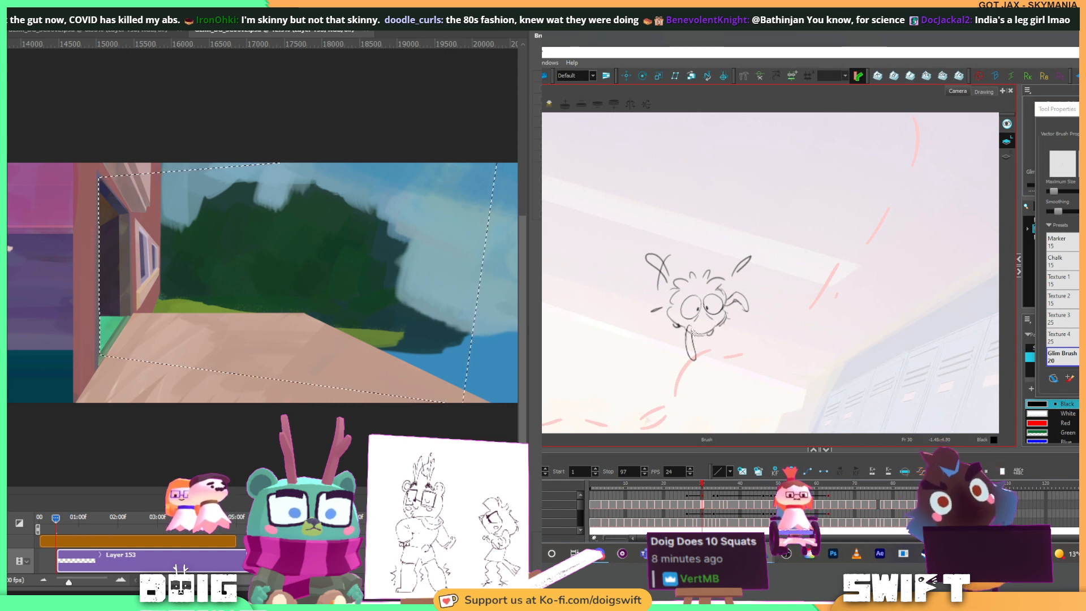
left_click(248, 313)
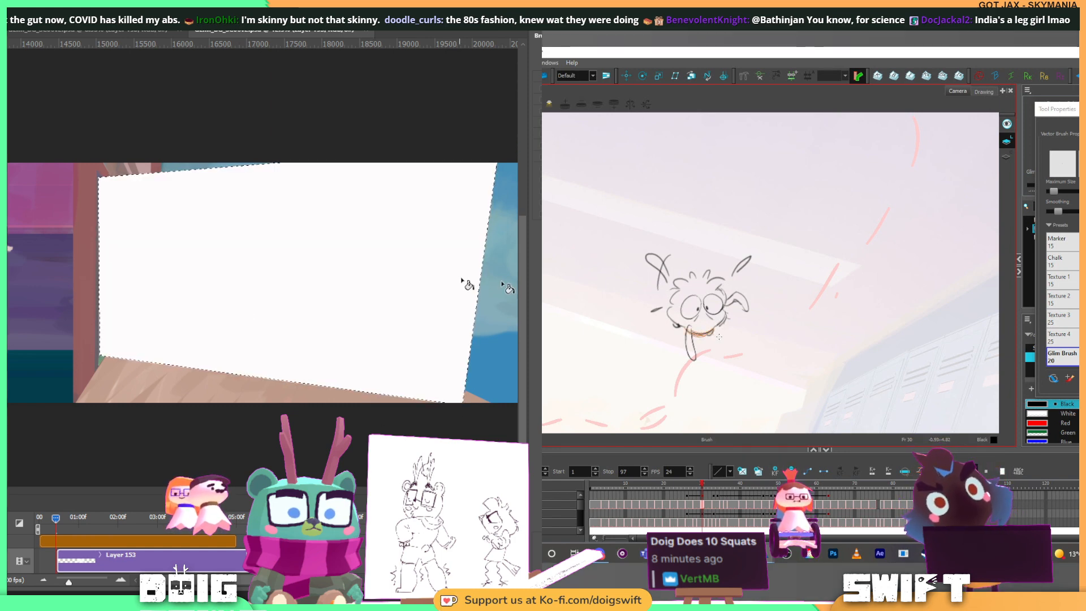
key("alt+s")
key("alt+b")
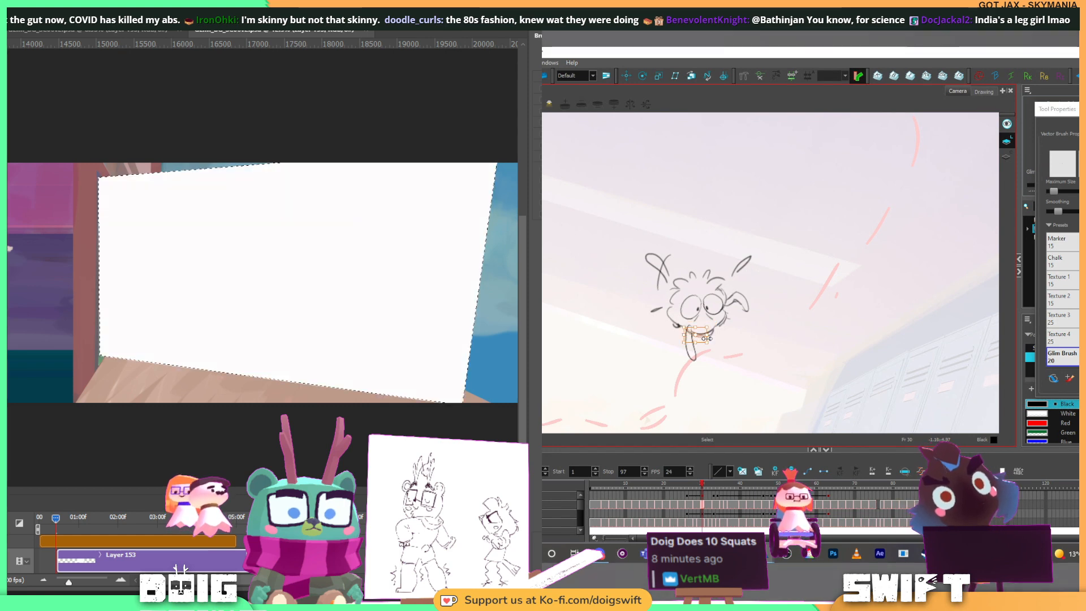
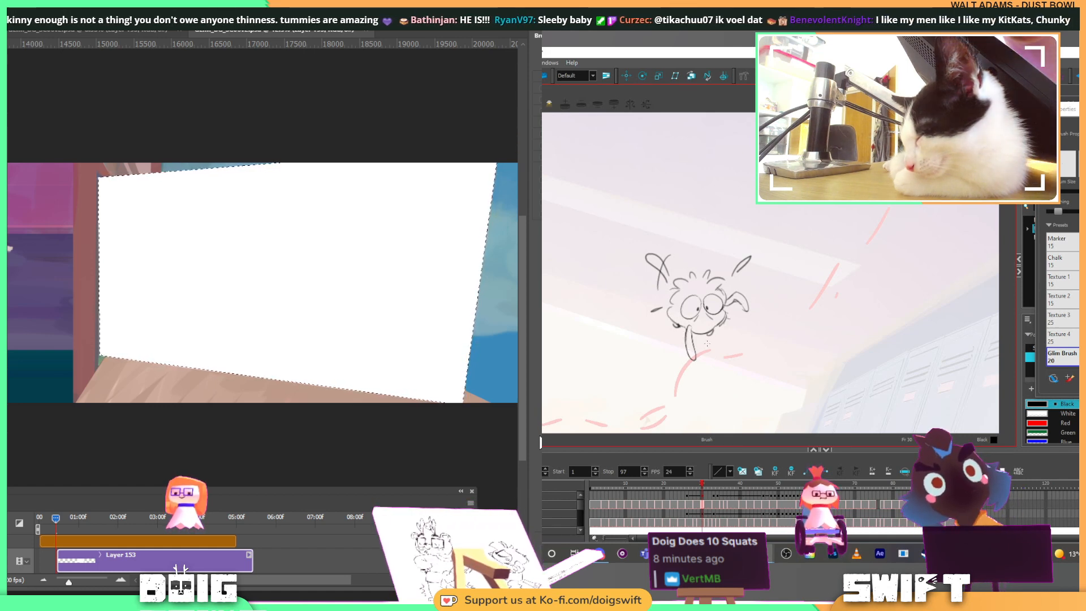
Step: Flip repeatedly between frame 30 and the previous drawing to compare the creature's mouth, eyes and limbs
key("comma")
key("period")
key("comma")
key("period")
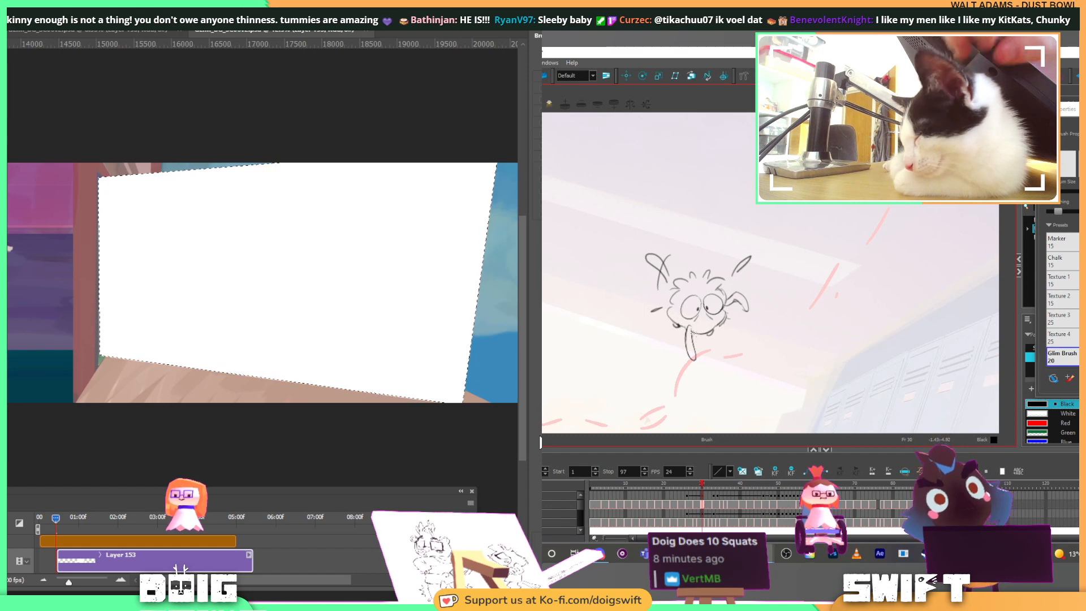
key("comma")
key("period")
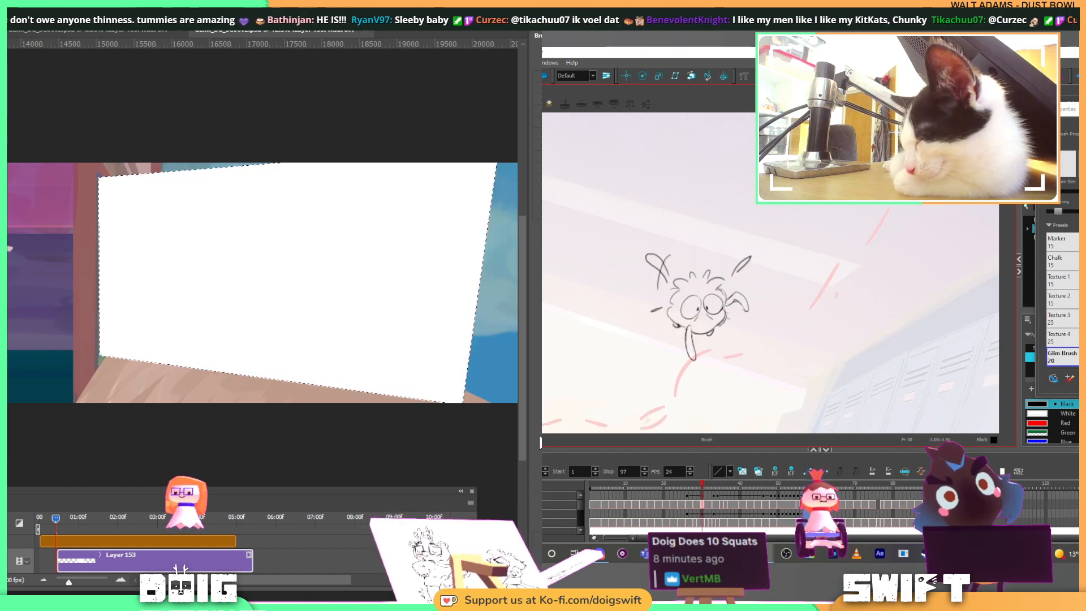
Step: Undo the last strokes where the creature's bent limb meets the side of its head on frame 30
key("ctrl+z")
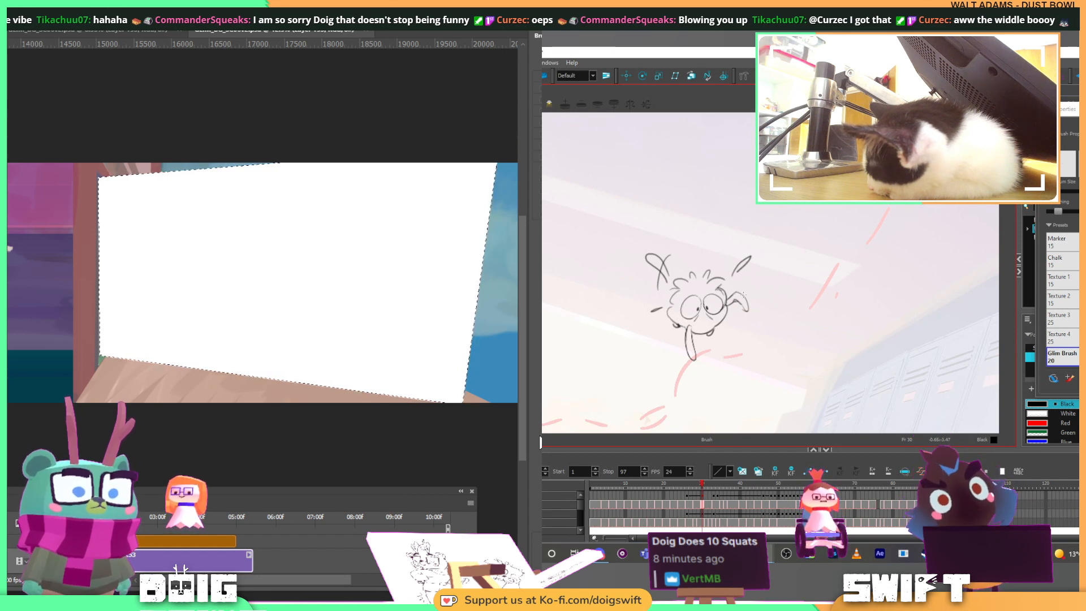
key("ctrl+z")
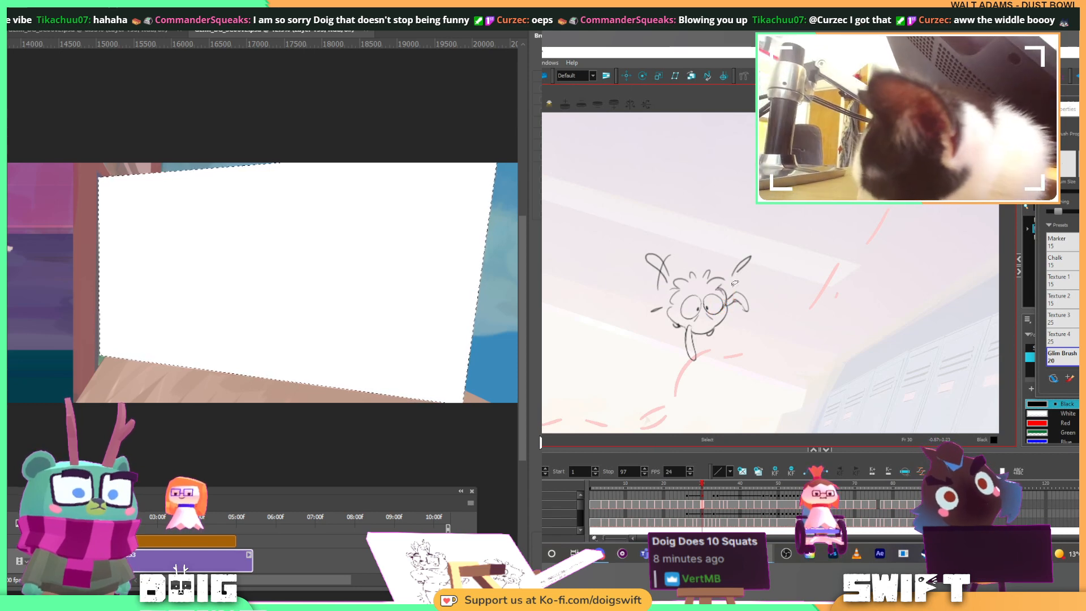
key("ctrl+z")
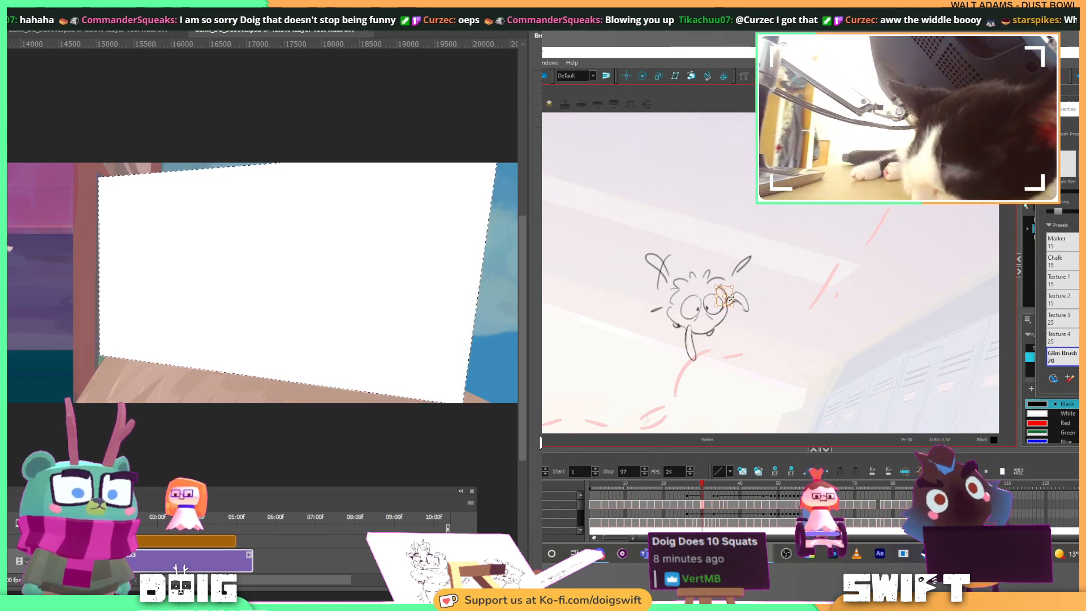
key("ctrl+z")
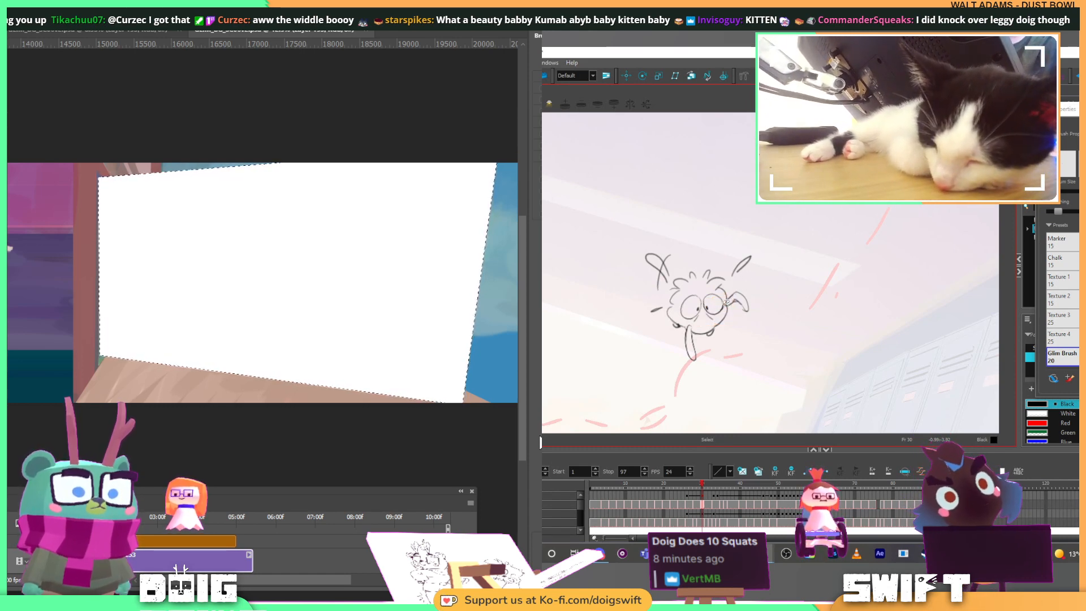
Step: Clean up the line joining the creature's bent limb to its head beside the larger eye on frame 30
key("alt+b")
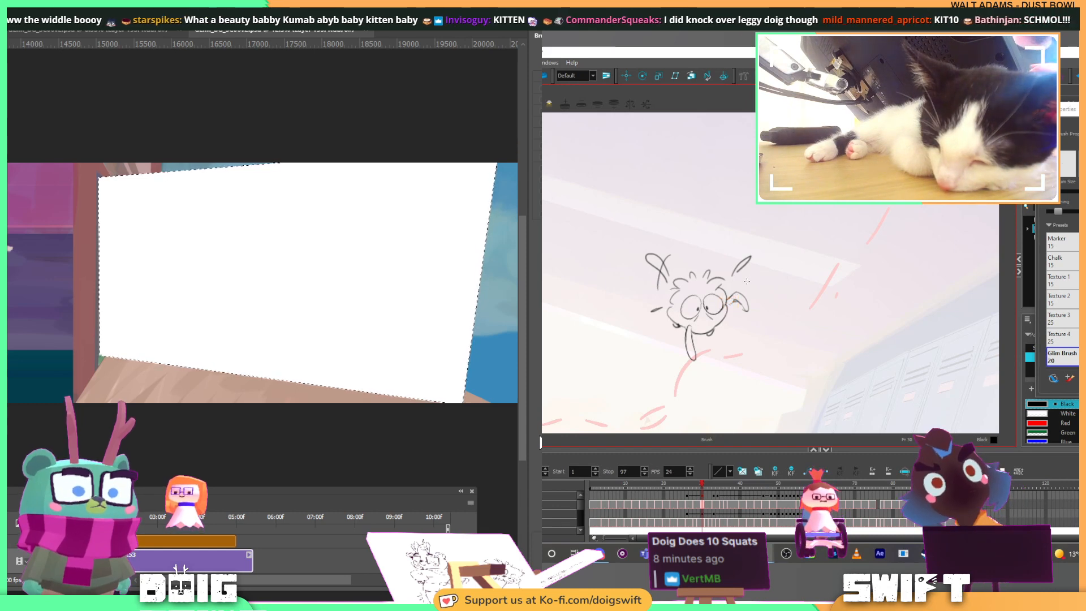
key("alt+s")
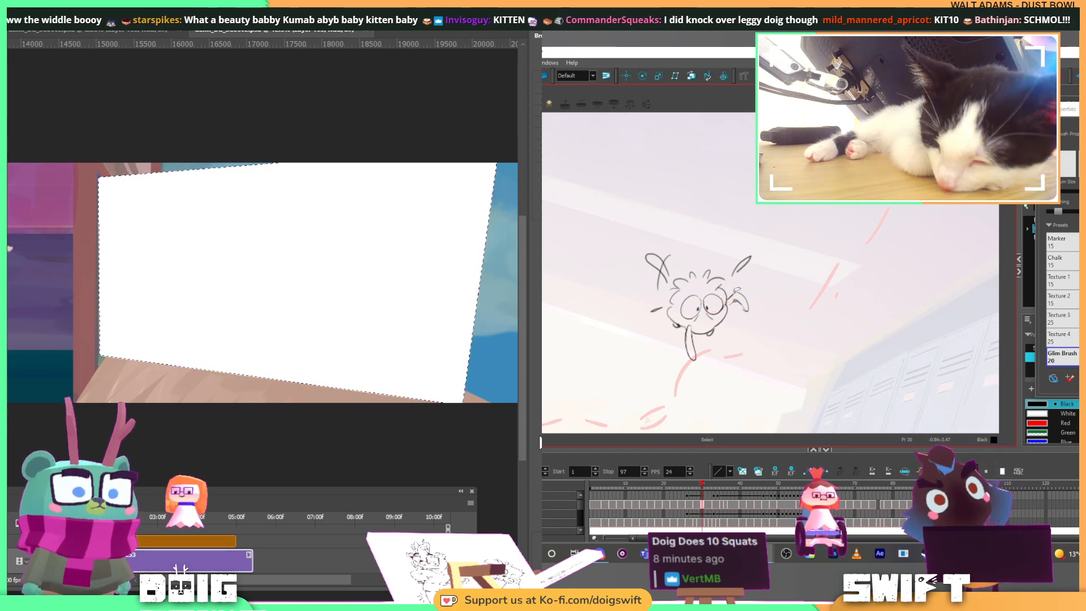
key("alt+b")
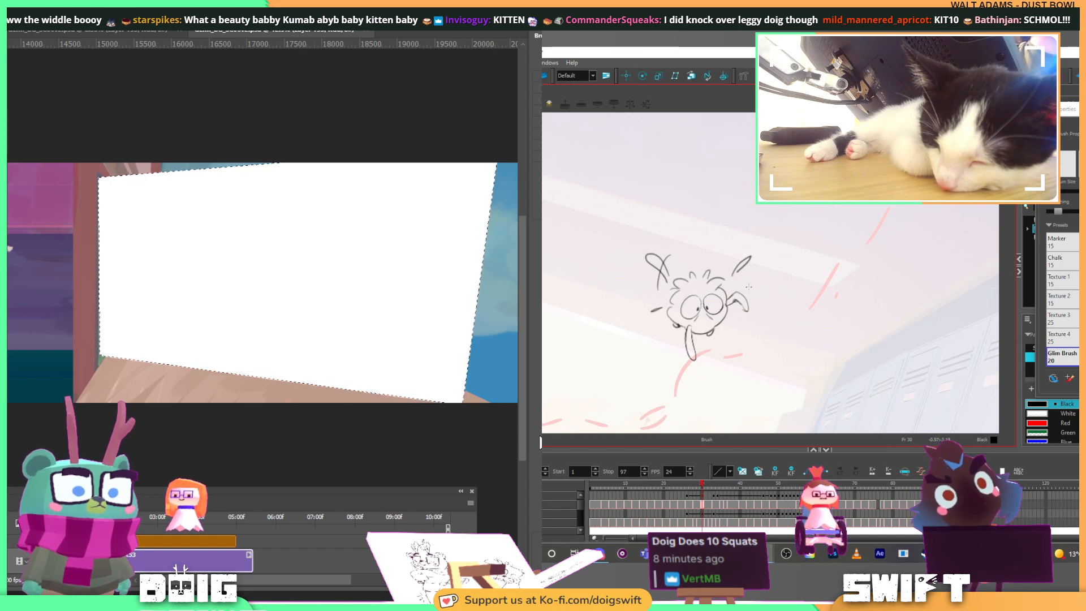
left_click(739, 301)
key("alt+b")
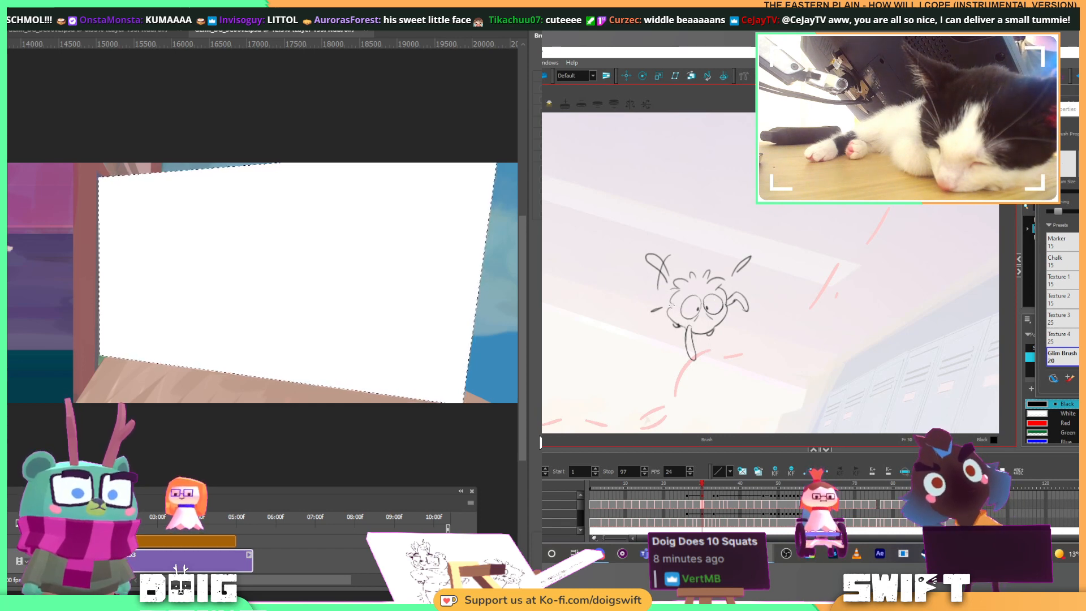
Step: Redraw the fur outline beside the creature's other eye on frame 30 and tidy its stray line ends
left_click_drag(678, 291, 673, 305)
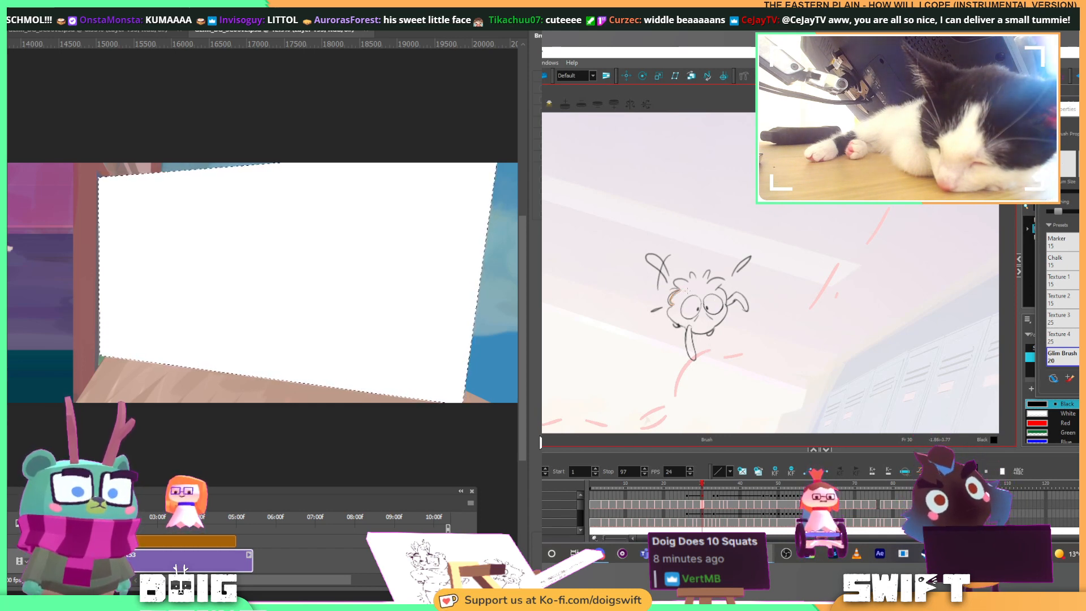
key("alt+s")
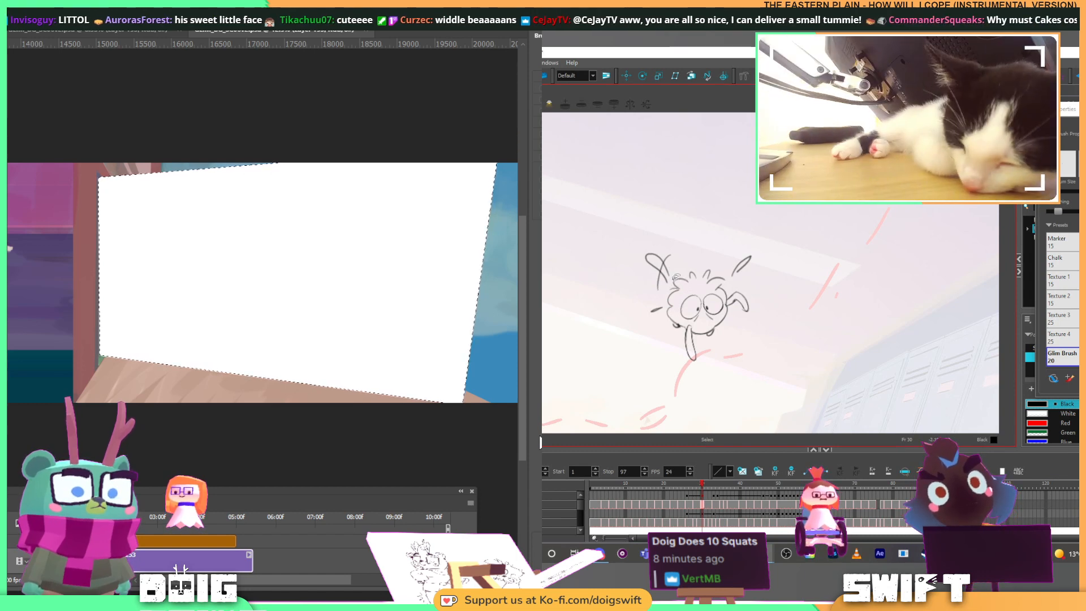
key("alt+b")
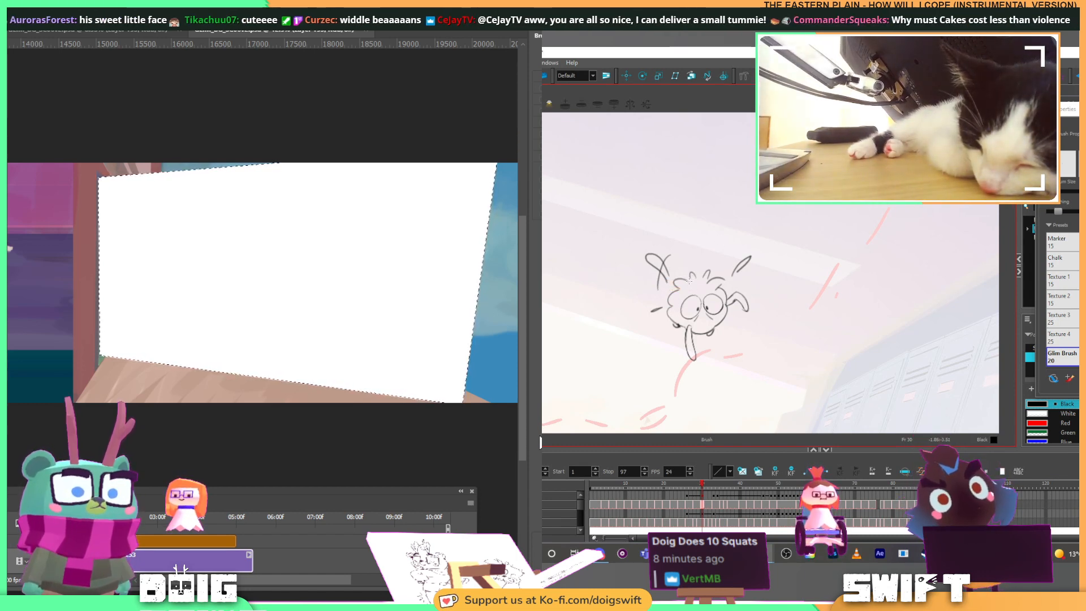
key("alt+s")
key("alt+b")
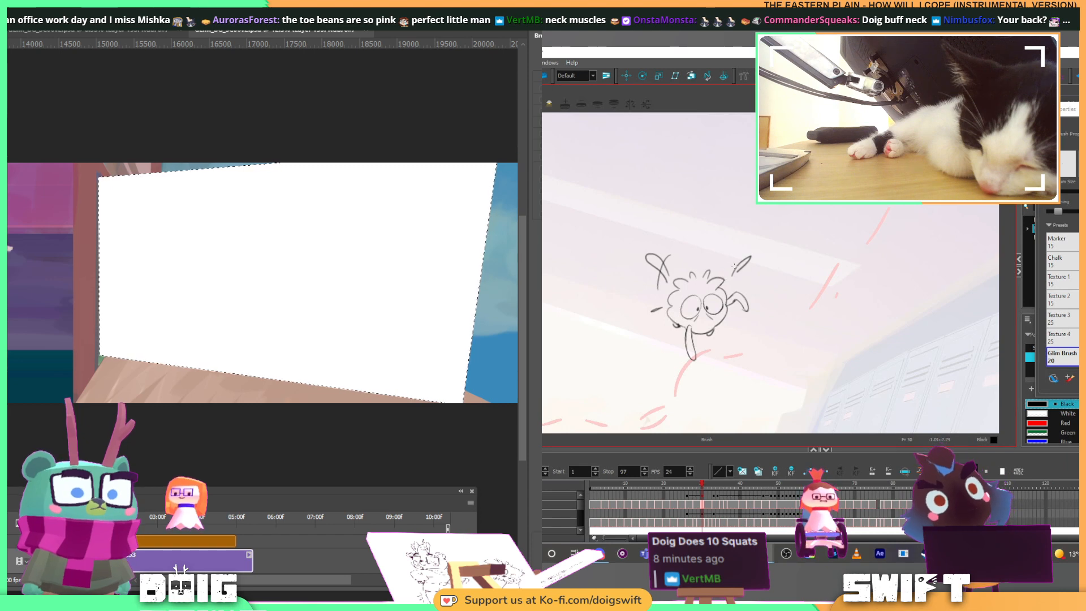
Step: Redraw the fur tufts along the top of the creature's head as a more continuous outline
left_click_drag(738, 272, 735, 314)
left_click_drag(682, 266, 689, 287)
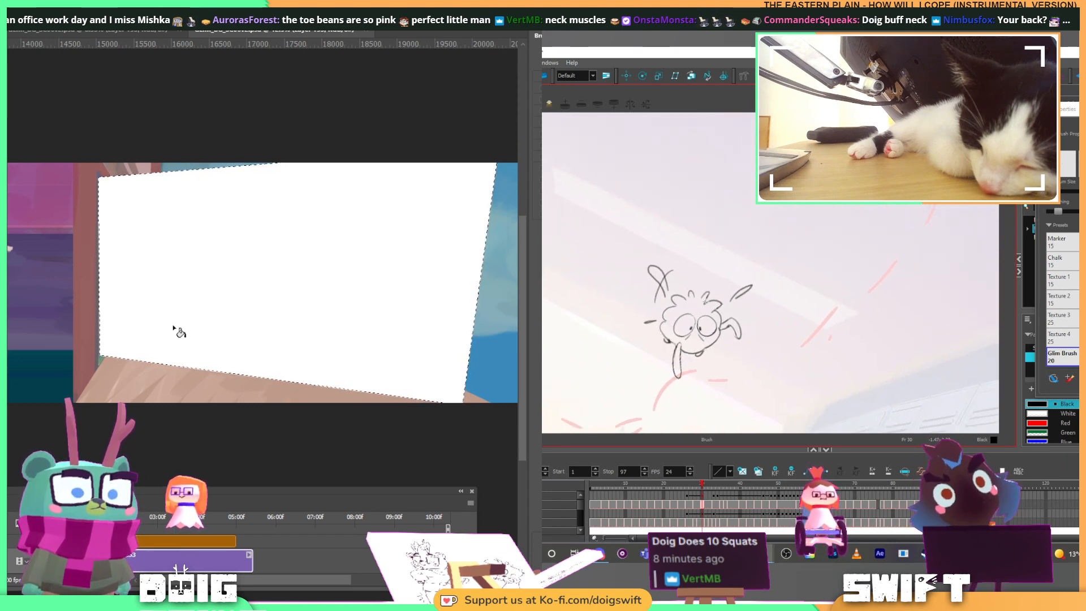
key("alt+b")
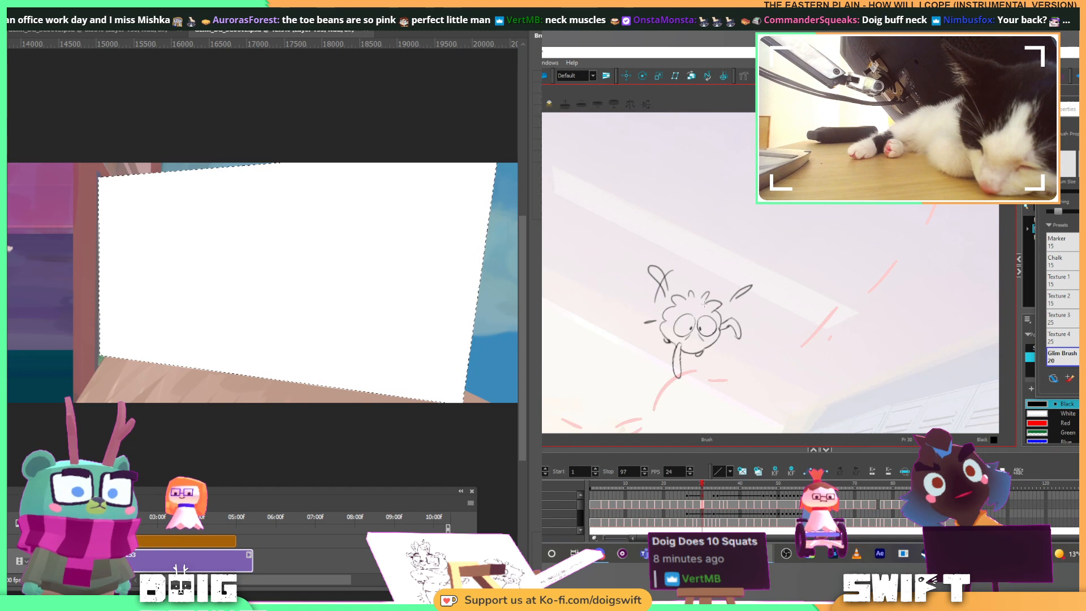
Step: Turn the white four-sided shape into a warm red, orange and pink light over the outdoor section, and refine the creature's fur
left_click(263, 330)
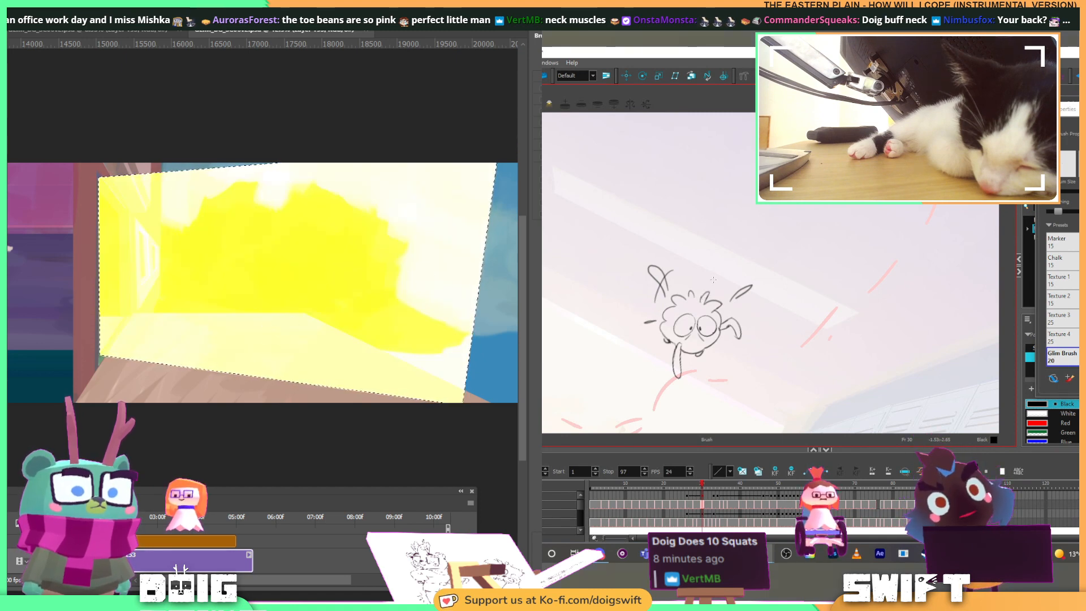
key("alt+s")
left_click_drag(701, 303, 728, 239)
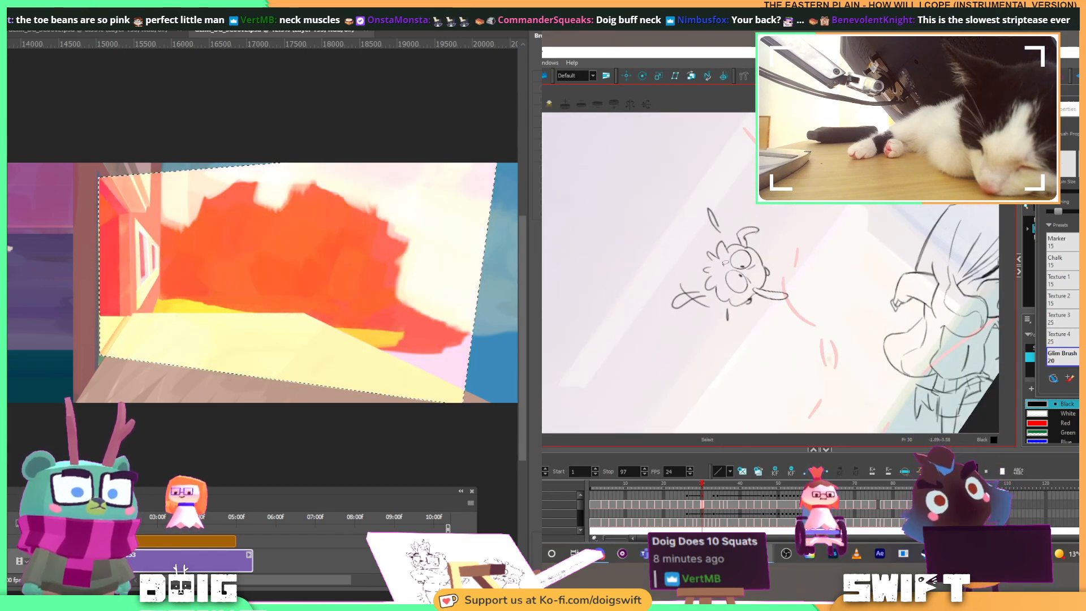
left_click_drag(713, 277, 691, 298)
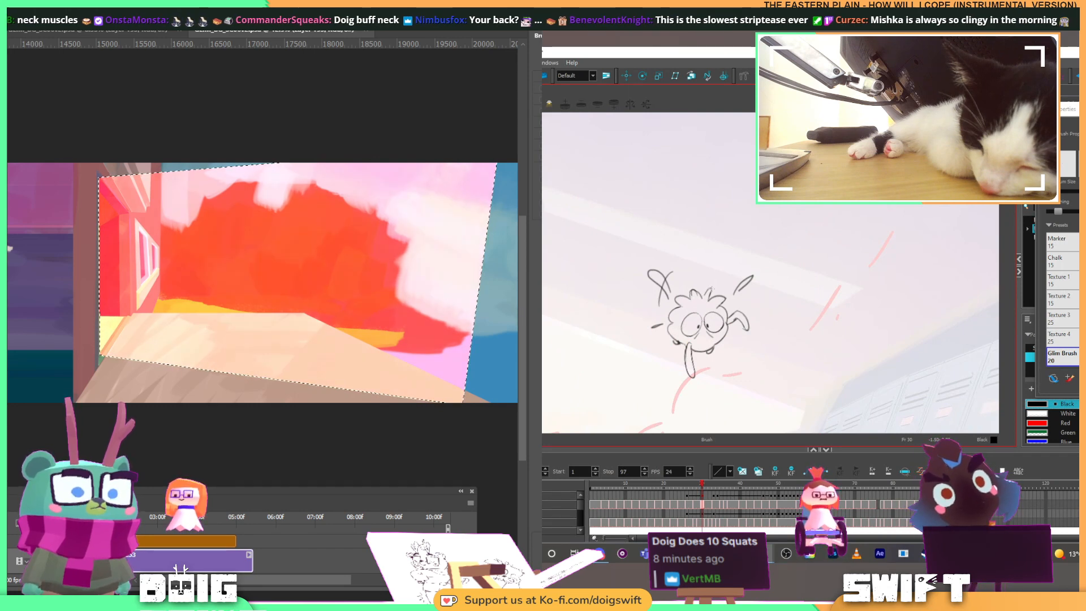
key("alt+s")
key("alt+b")
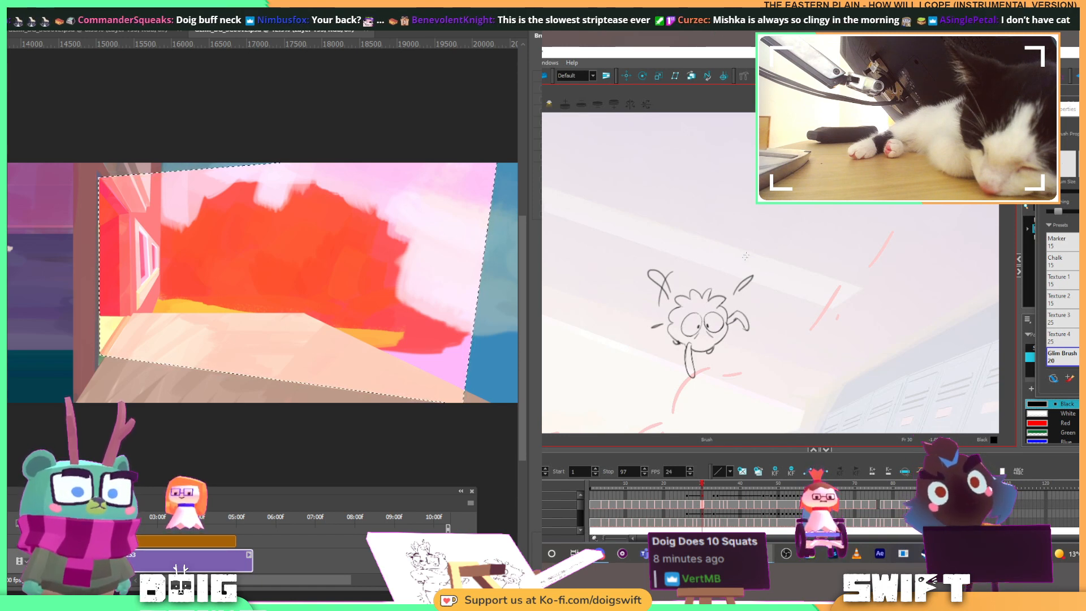
Step: Refine the creature's bent limb and the small tooth at its mouth corner on frame 30, undoing the last stroke
left_click_drag(734, 292, 736, 279)
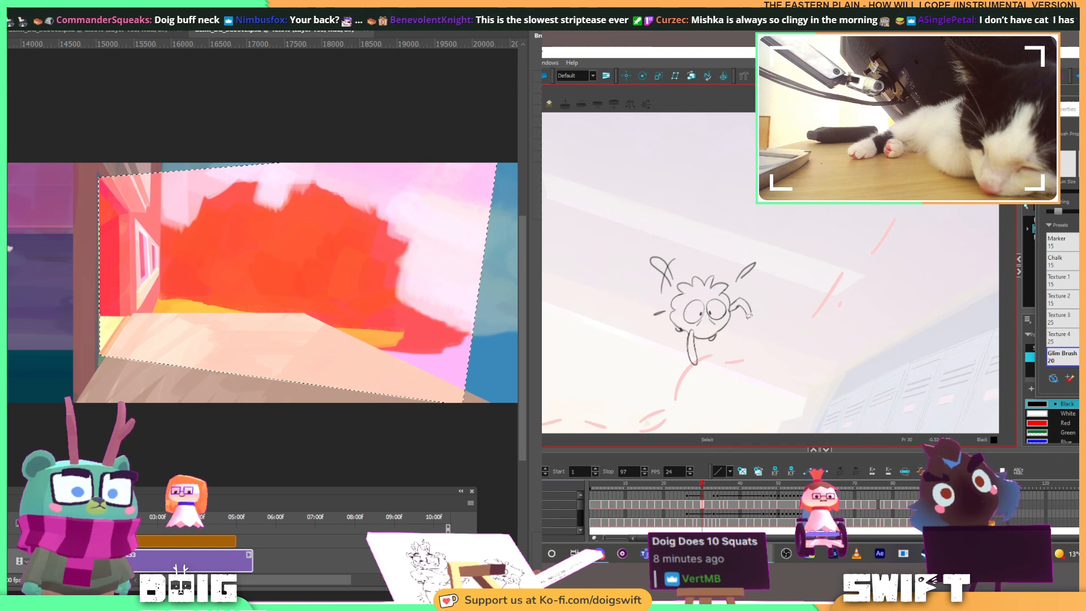
left_click_drag(760, 301, 764, 262)
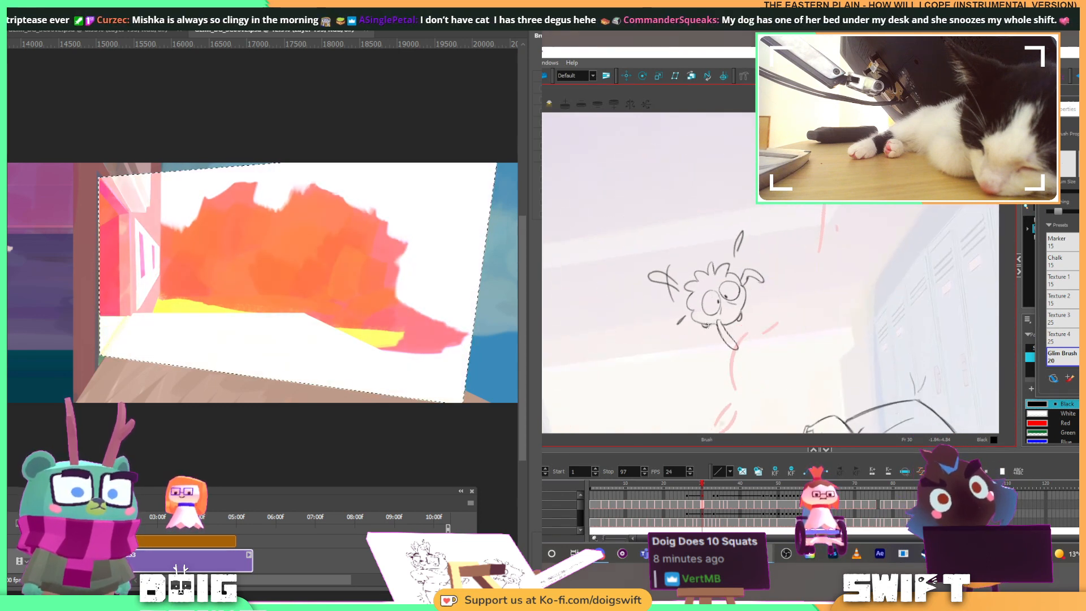
left_click_drag(702, 324, 710, 325)
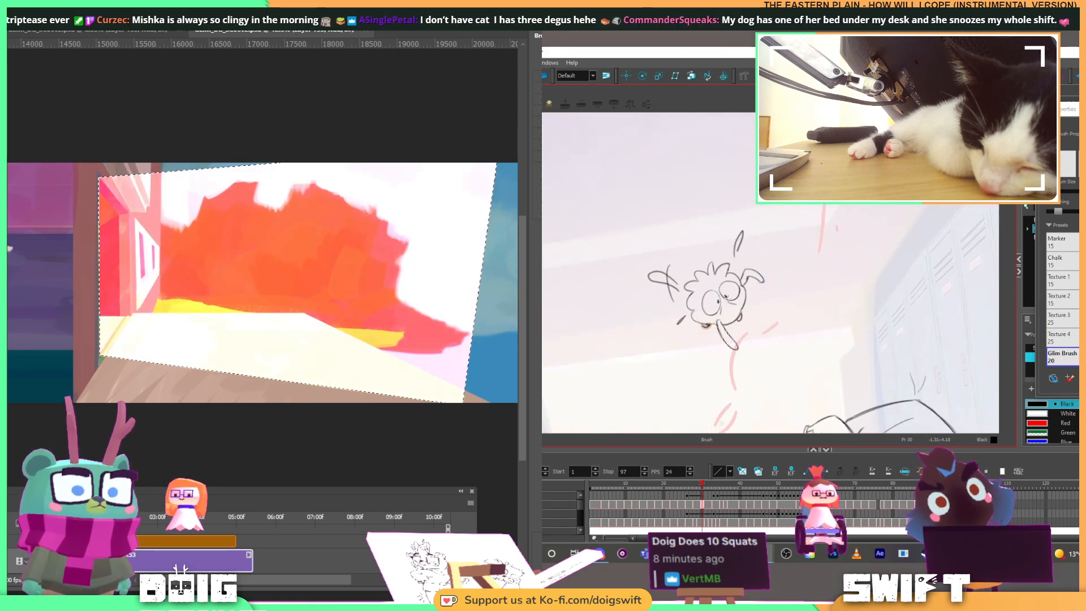
key("ctrl+z")
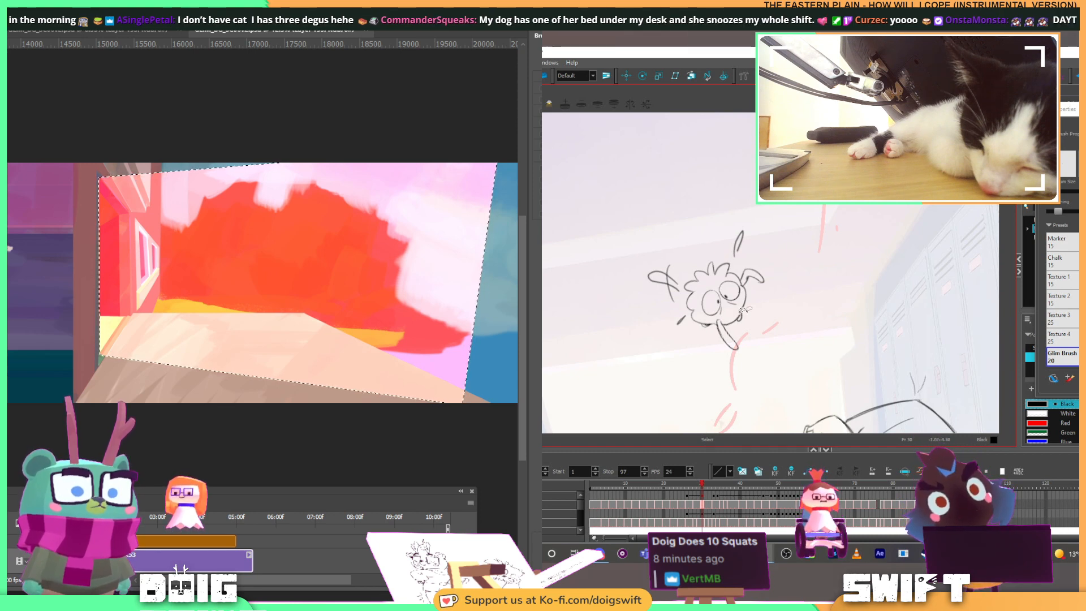
Step: Darken the detached dash mark above the creature's bent limb, and clear the four-sided selection on the background painting
left_click_drag(745, 242, 735, 269)
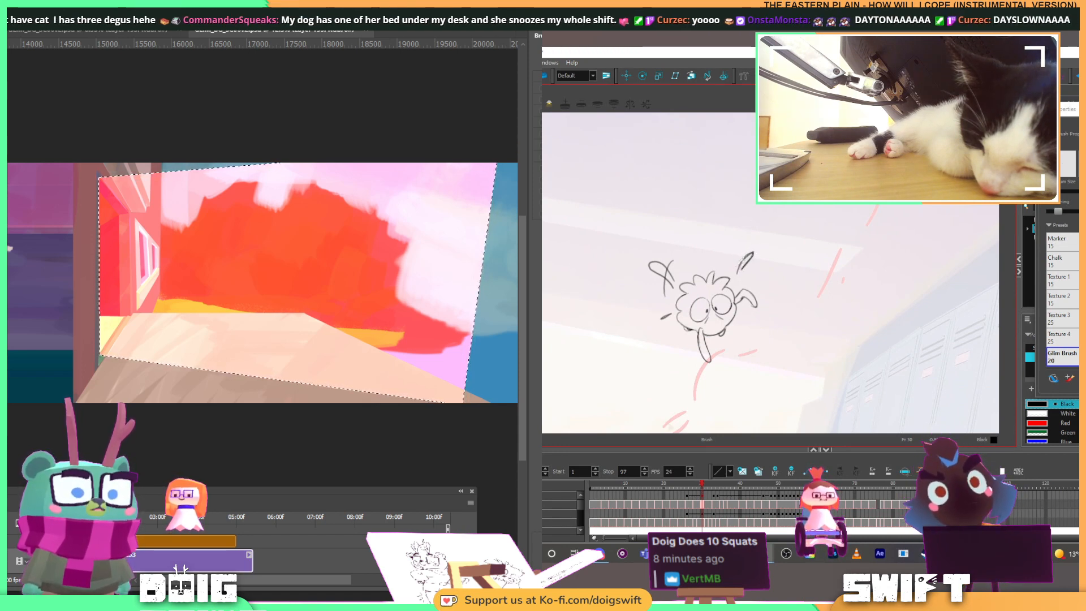
key("alt+s")
key("ctrl+d")
key("alt+b")
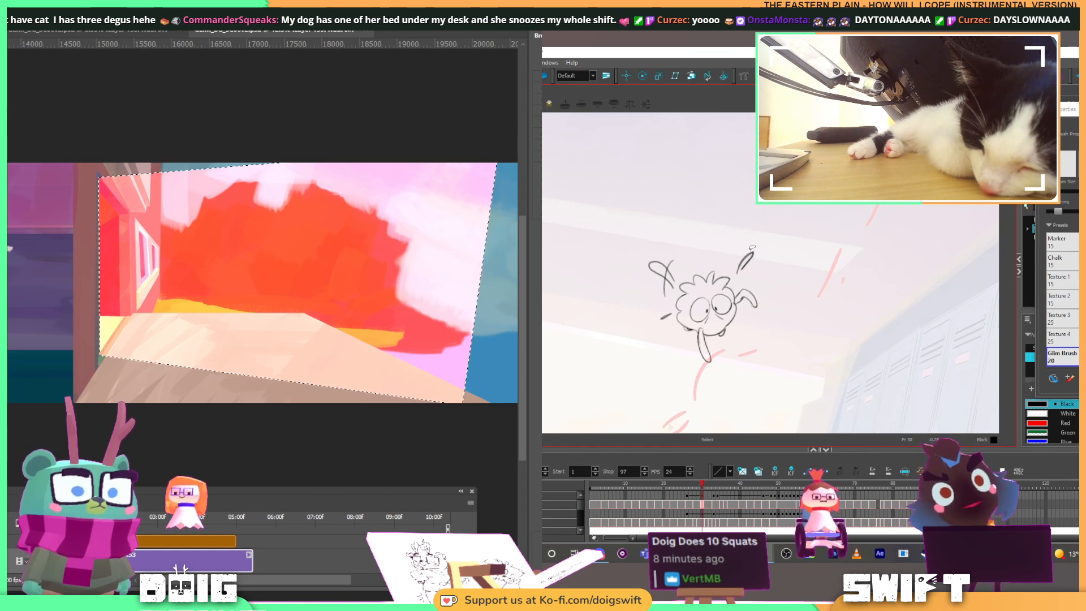
key("alt+s")
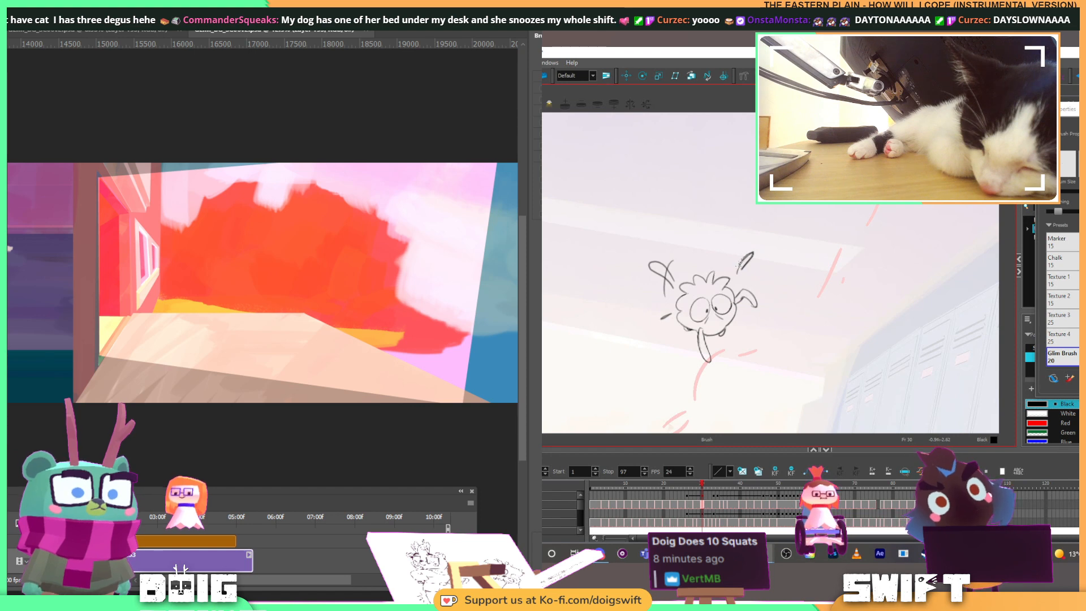
Step: Redraw the thin curved strokes above the fluffy character's head, replacing the heavy shape on its right with a lighter outline
key("alt+b")
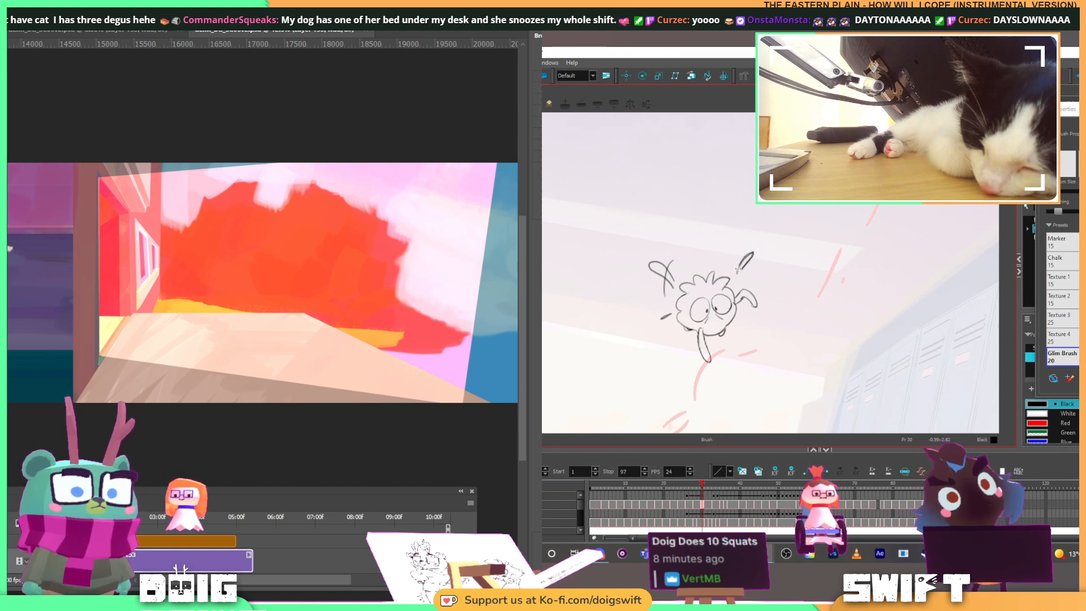
key("alt+b")
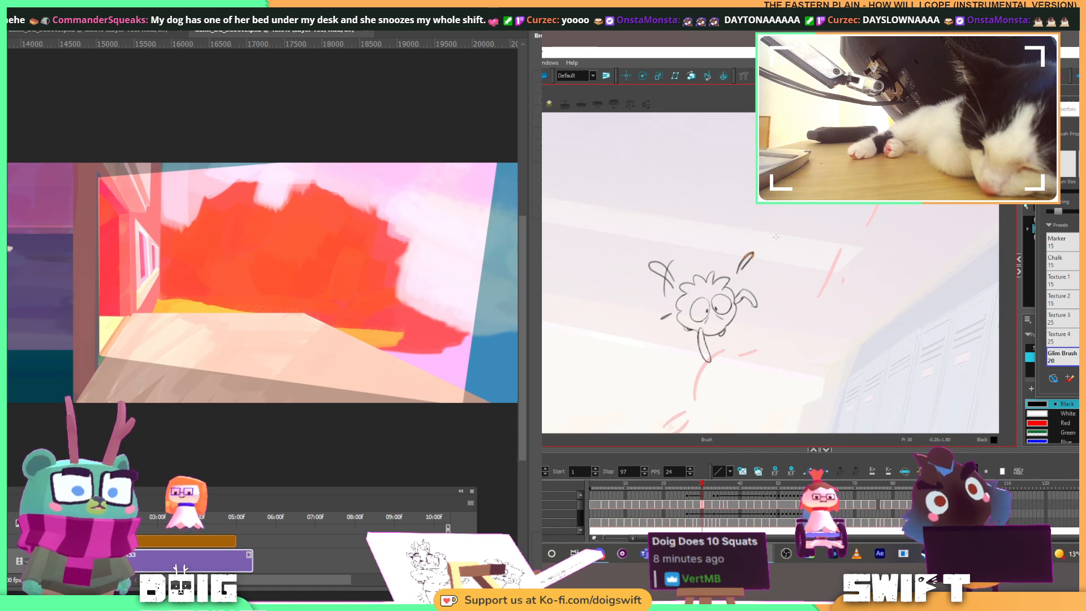
key("alt+b")
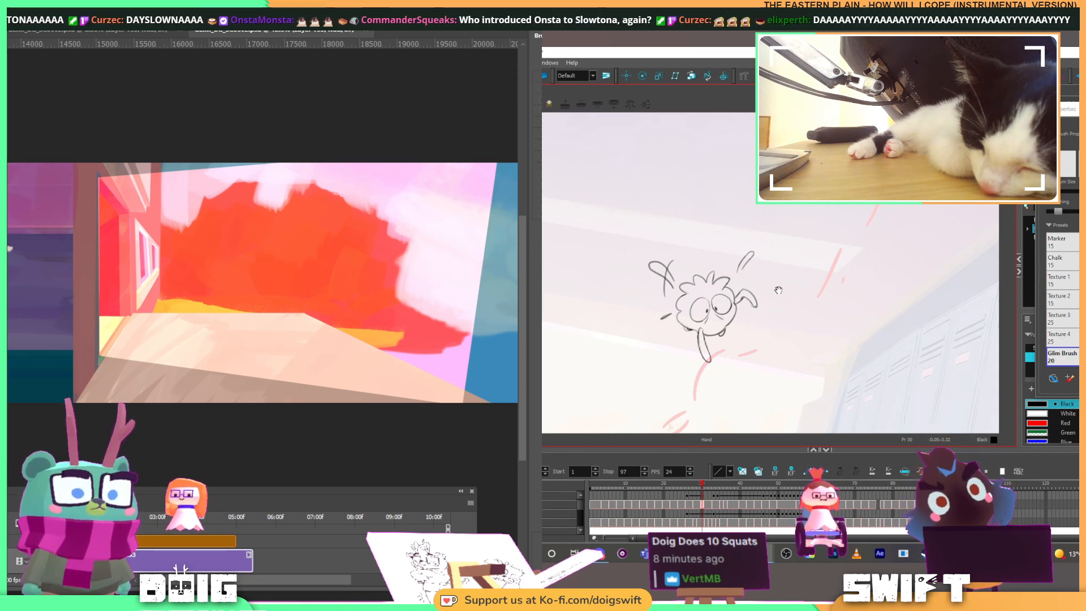
left_click_drag(778, 290, 786, 285)
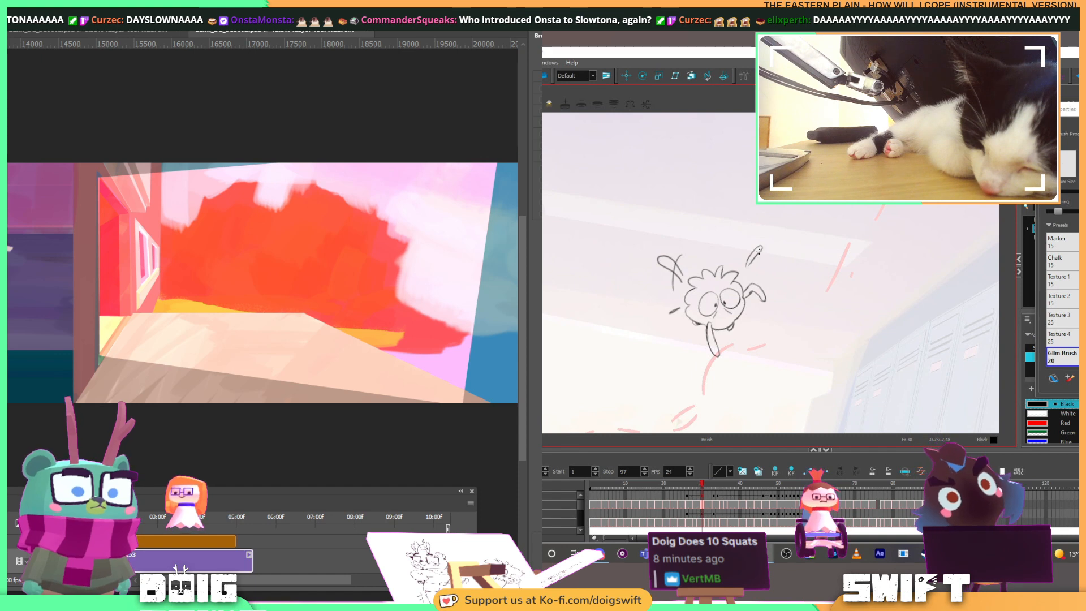
key("alt+s")
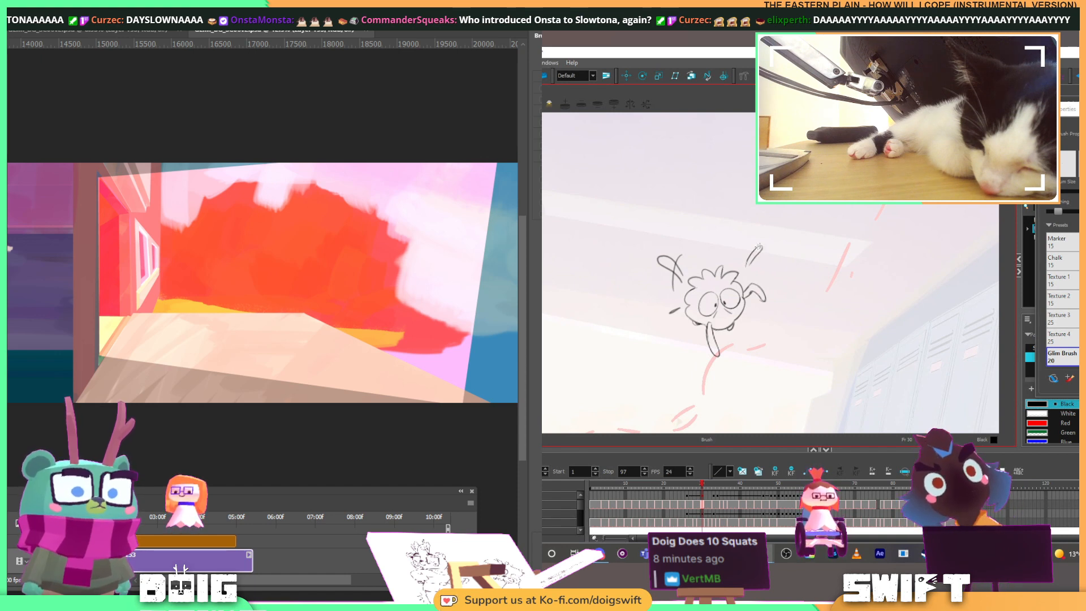
mouse_move(772, 241)
left_mouse_down()
mouse_move(728, 177)
mouse_move(730, 295)
left_mouse_up()
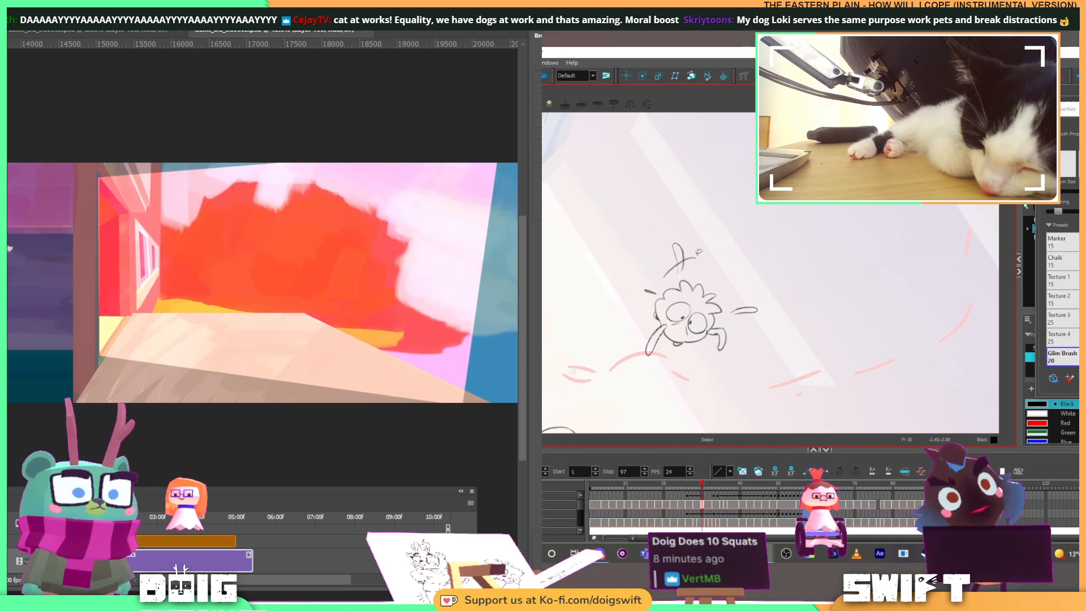
left_click(683, 249)
key("alt+b")
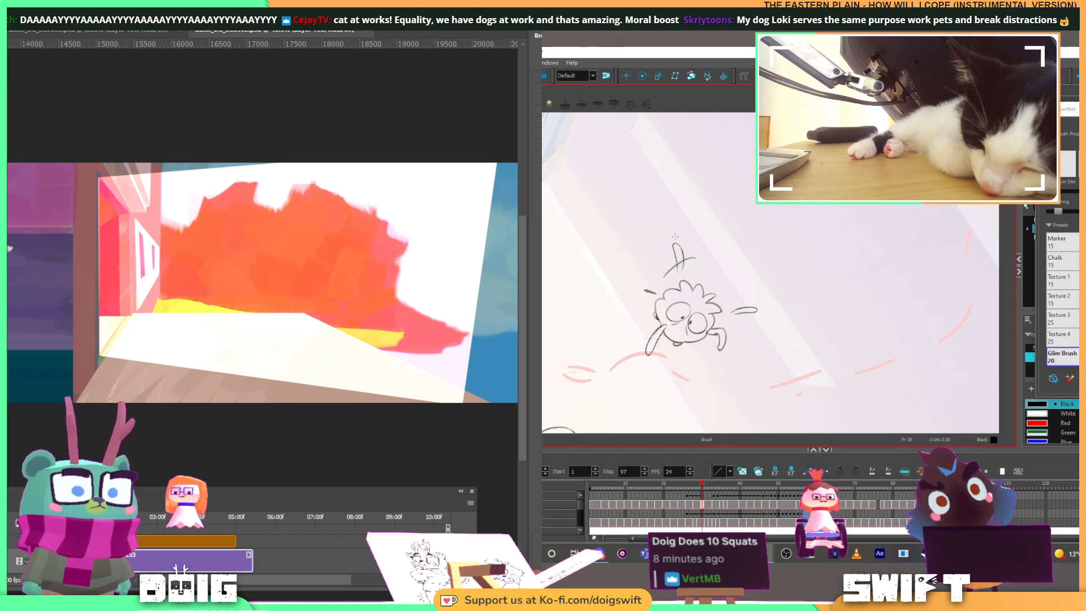
left_click_drag(714, 254, 695, 240)
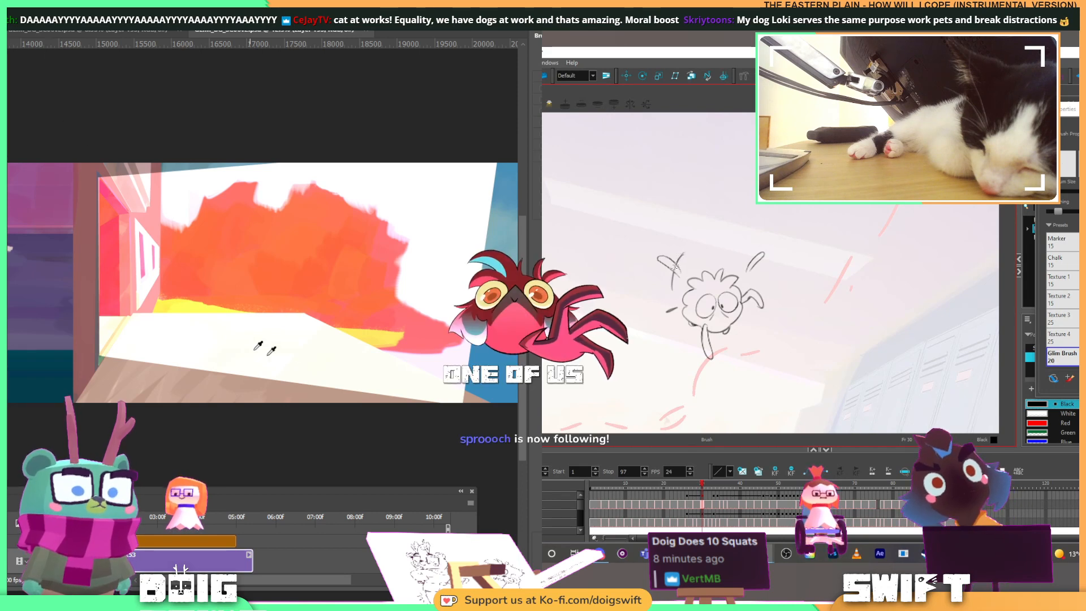
left_click(262, 329)
left_click_drag(262, 330, 241, 328)
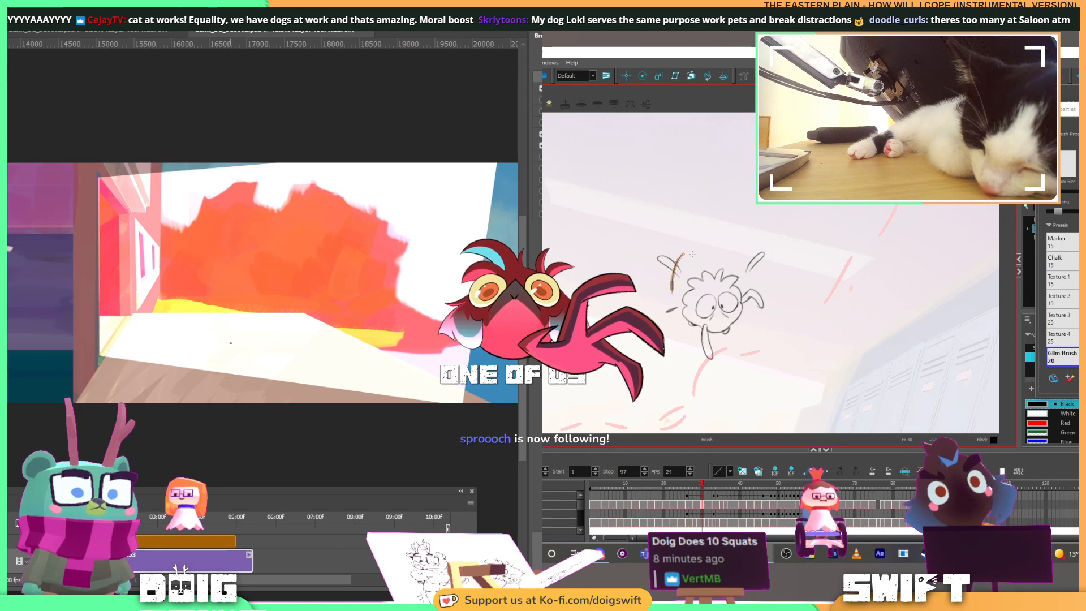
key("ctrl+z")
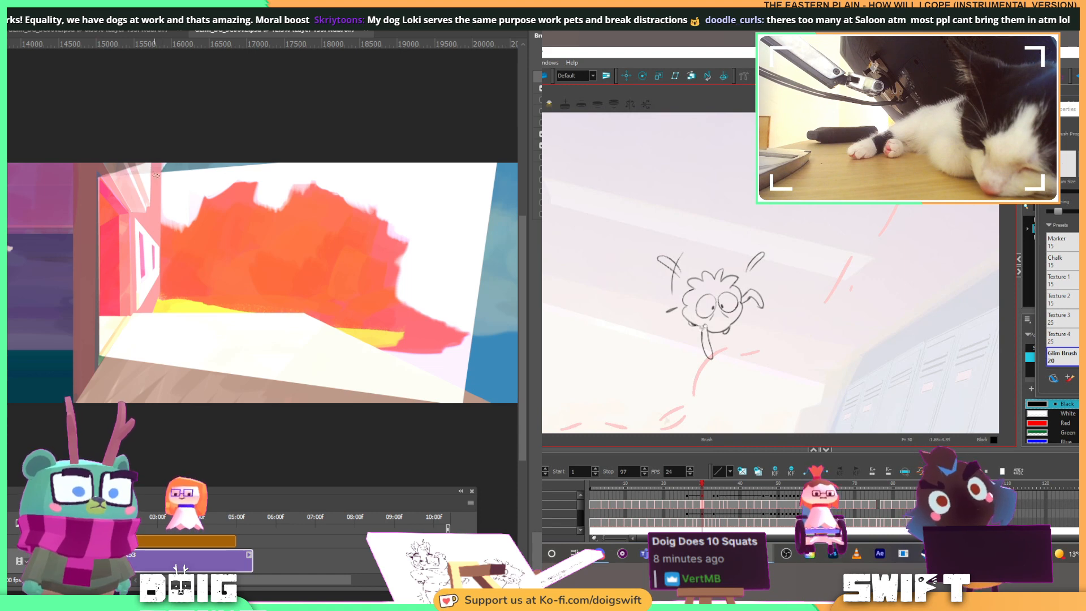
Step: Select the crossing line of the curved strokes beside the fluffy head's upper left and rework it with the brush
left_click_drag(718, 309, 715, 296)
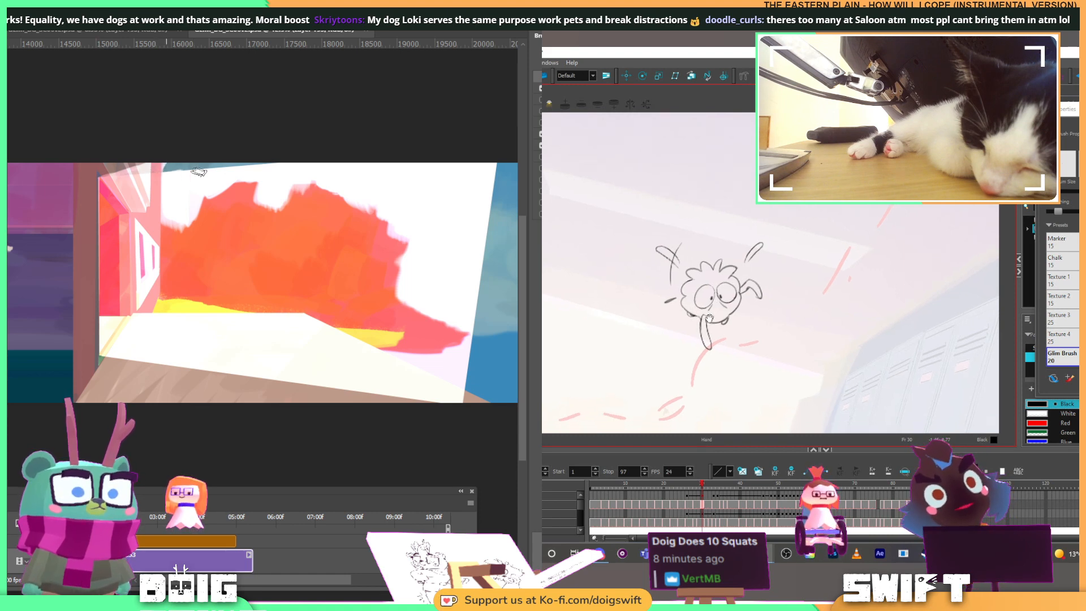
left_click(678, 266)
left_click_drag(649, 295, 676, 265)
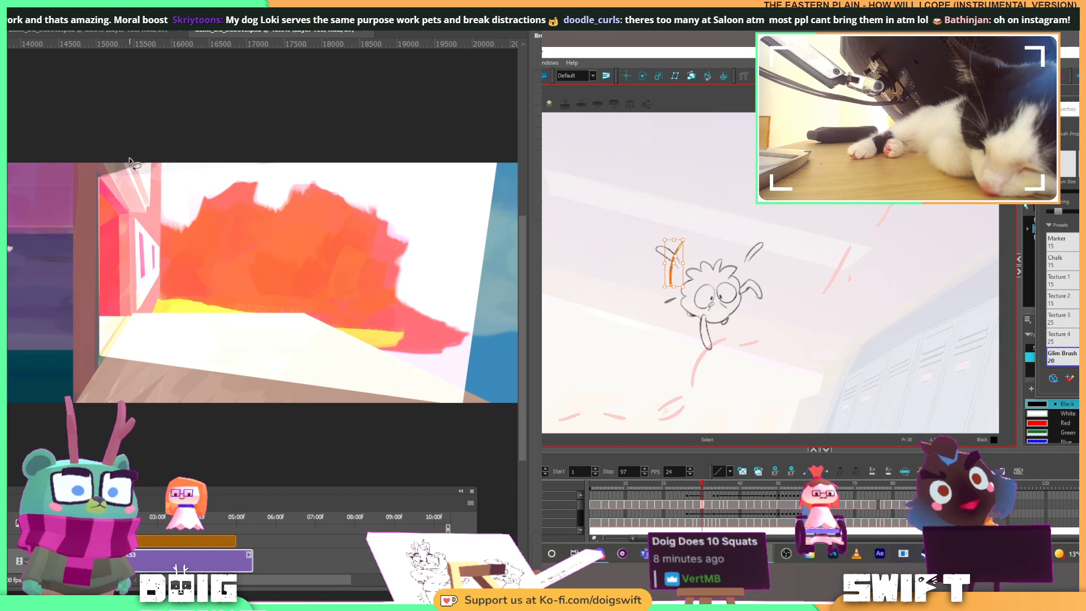
left_click_drag(688, 292, 685, 294)
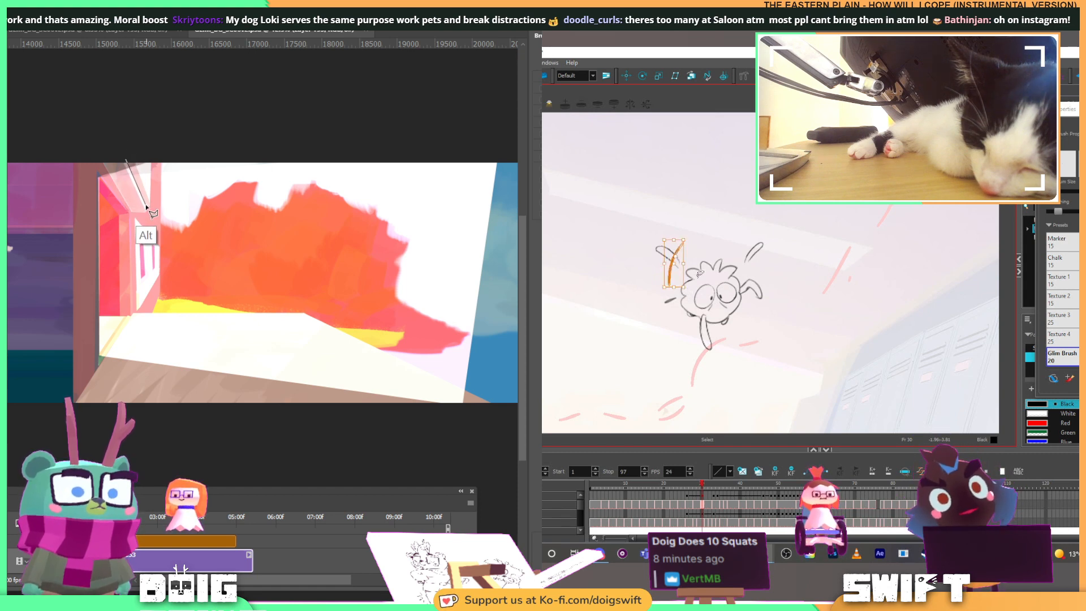
key("alt+b")
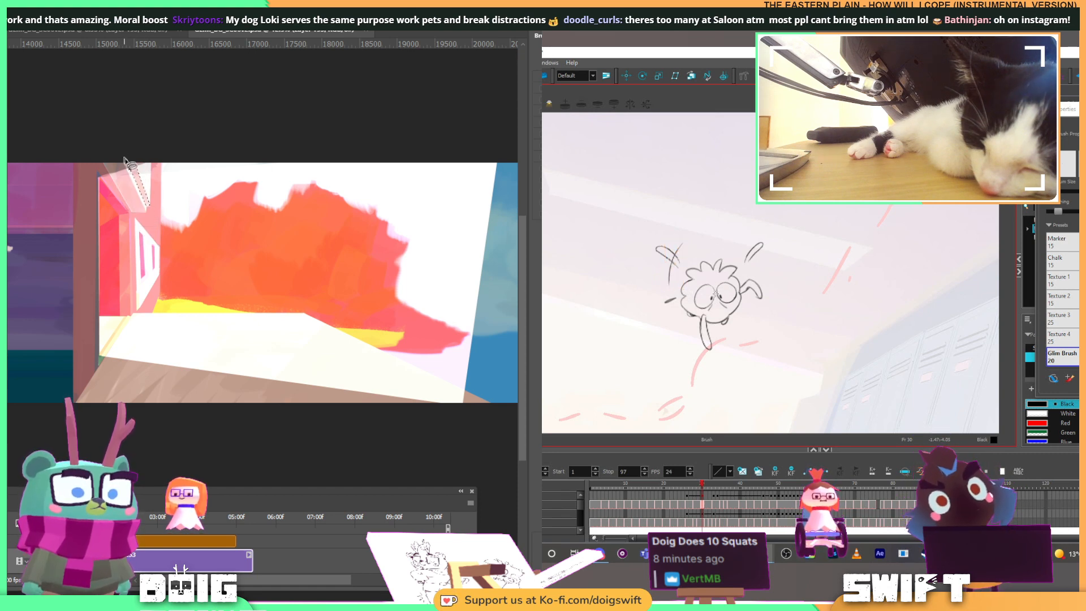
mouse_move(714, 296)
left_mouse_down()
mouse_move(660, 291)
mouse_move(740, 243)
left_mouse_up()
Step: Fill lassoed areas over the roof's underside and the recess below it to take the bright light off them, clearing each selection
key("alt+BackSpace")
key("ctrl+d")
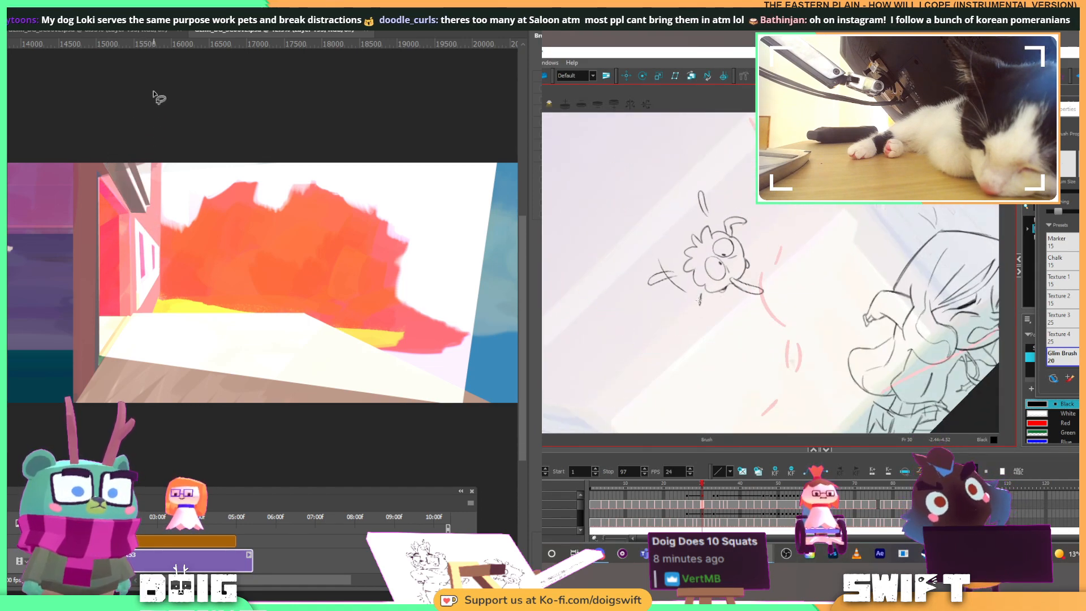
left_click(130, 212, "alt")
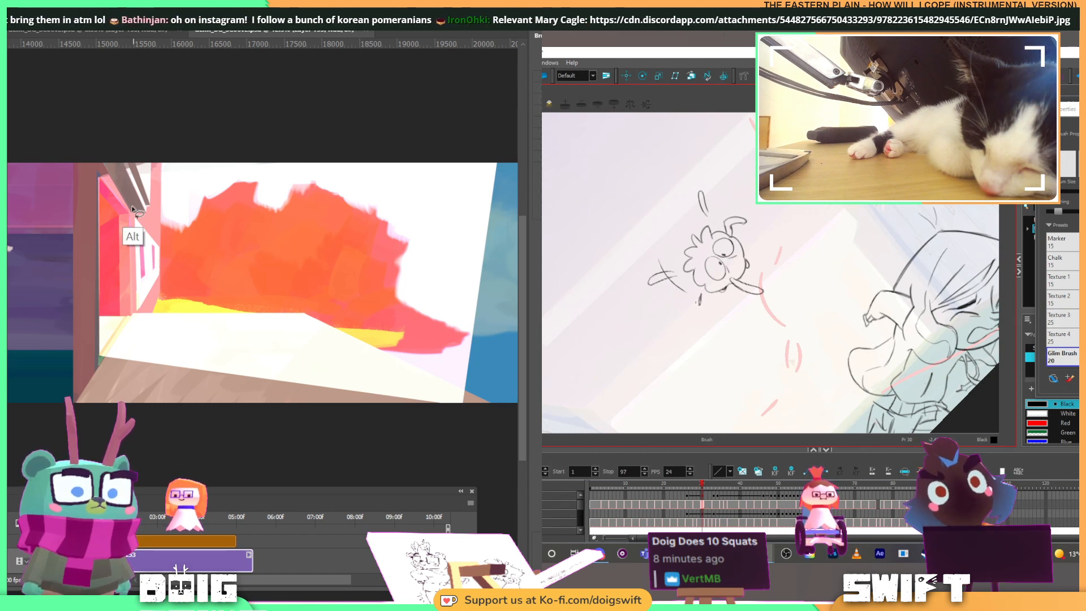
mouse_move(130, 212)
left_mouse_down()
mouse_move(88, 213)
mouse_move(85, 175)
mouse_move(111, 161)
mouse_move(133, 210)
left_mouse_up()
key("alt+BackSpace")
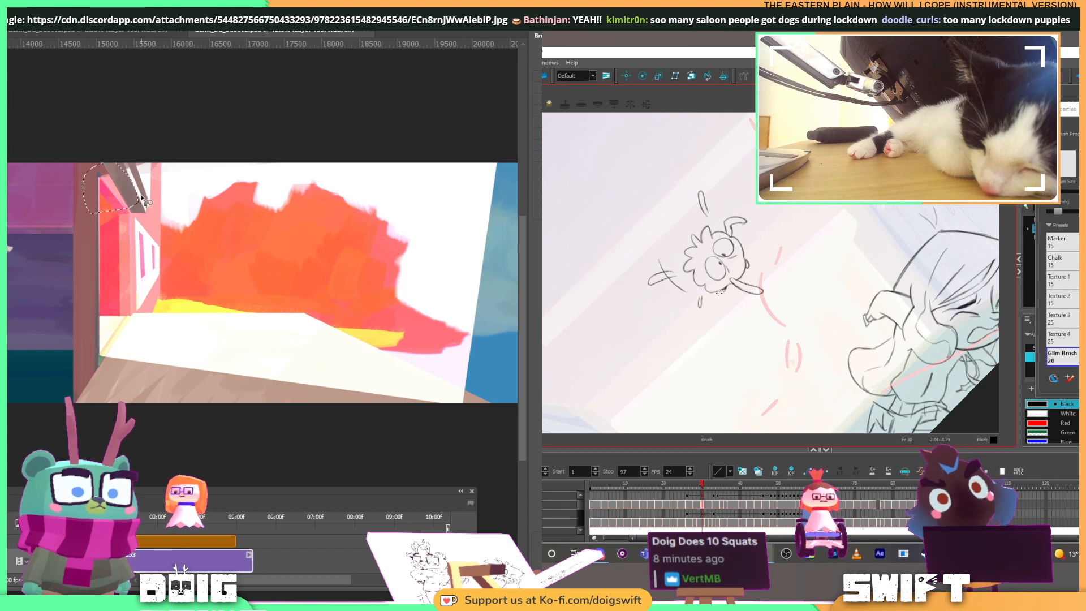
key("ctrl+d")
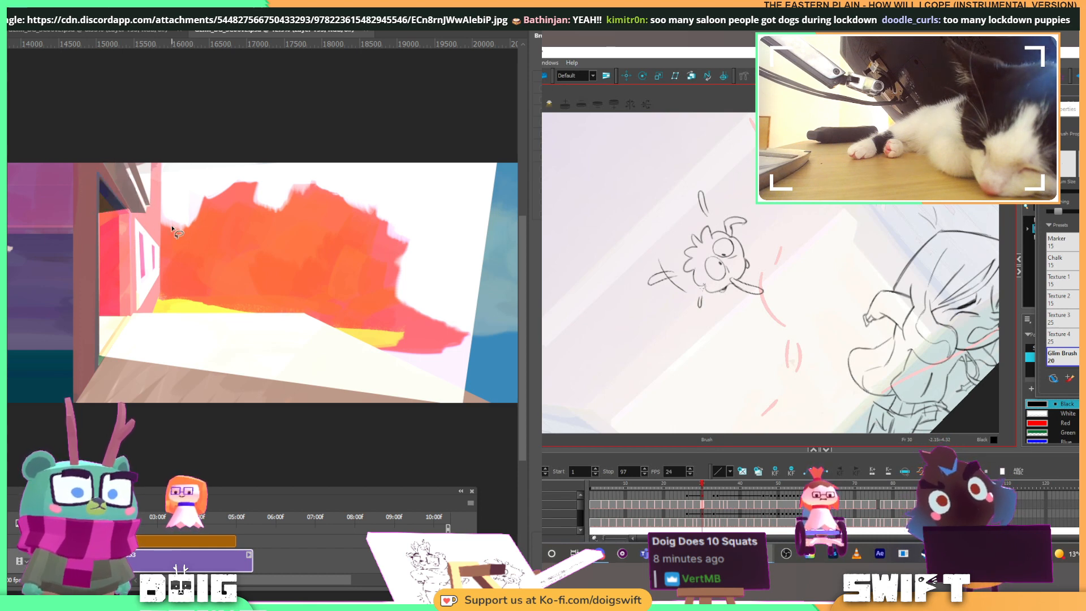
Step: Brush the bright light over the shaded foreground ground strip and down the building's outer wall edge
key("b")
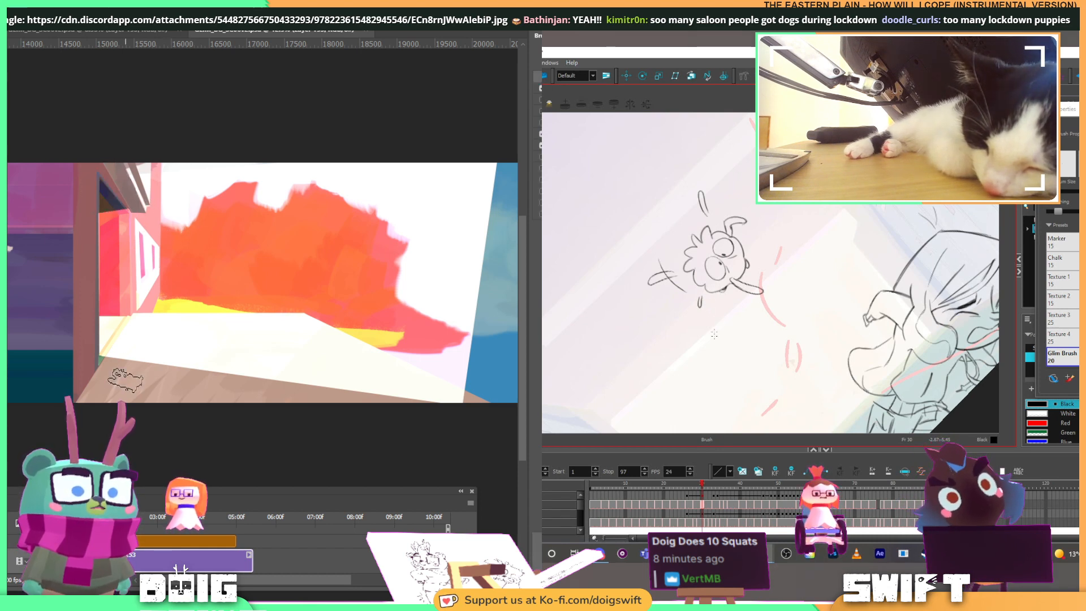
mouse_move(125, 363)
left_mouse_down()
mouse_move(92, 411)
mouse_move(111, 397)
mouse_move(171, 405)
mouse_move(208, 377)
mouse_move(256, 375)
mouse_move(313, 394)
mouse_move(413, 403)
left_mouse_up()
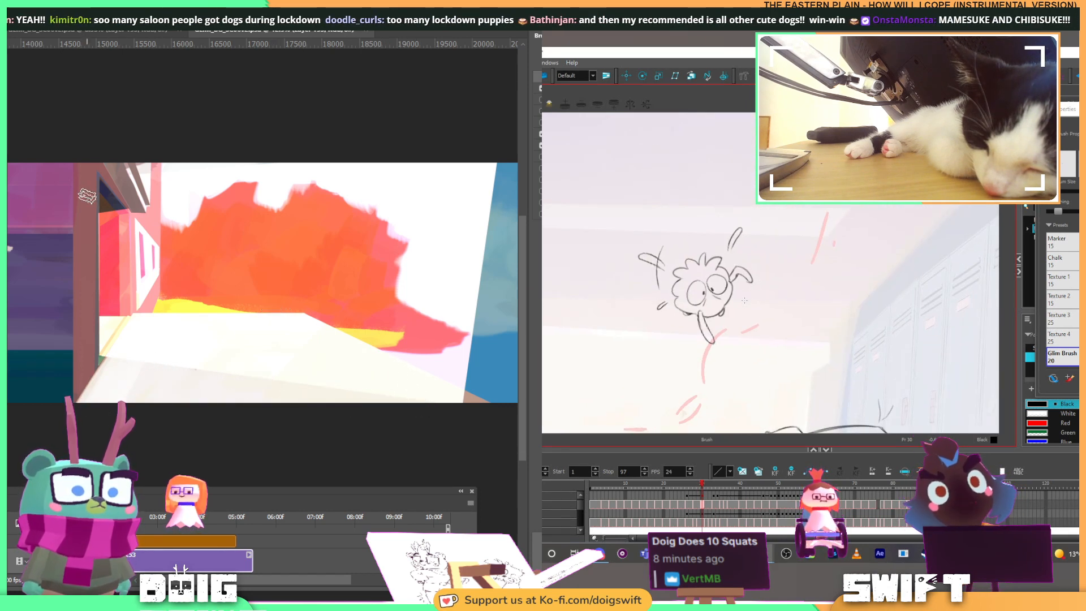
mouse_move(78, 222)
left_mouse_down()
mouse_move(79, 276)
mouse_move(75, 221)
mouse_move(79, 270)
mouse_move(89, 215)
mouse_move(79, 330)
mouse_move(84, 227)
mouse_move(92, 337)
mouse_move(96, 222)
left_mouse_up()
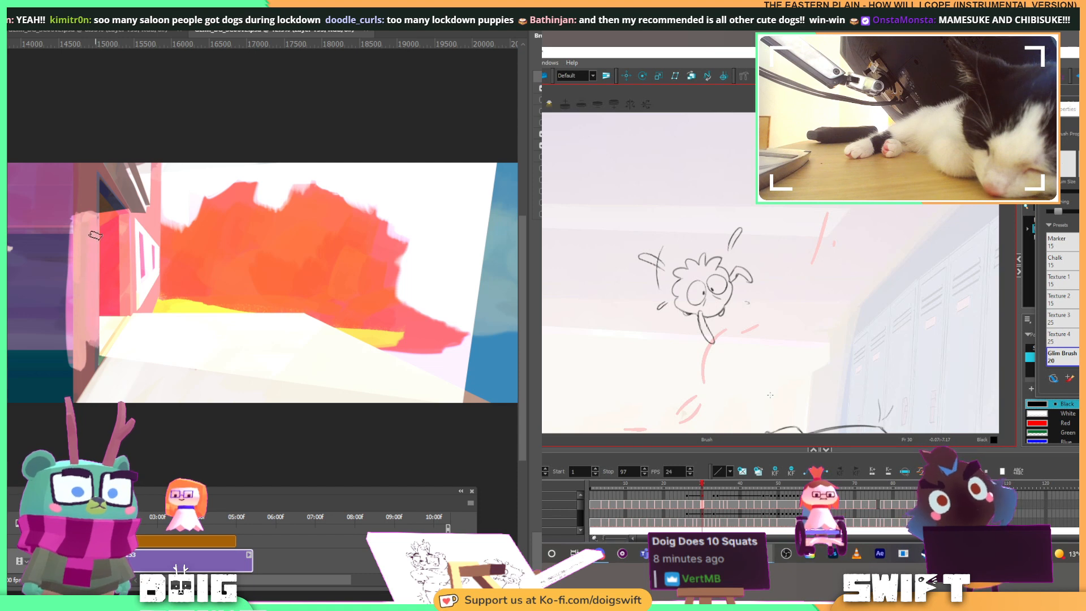
left_click_drag(91, 340, 85, 360)
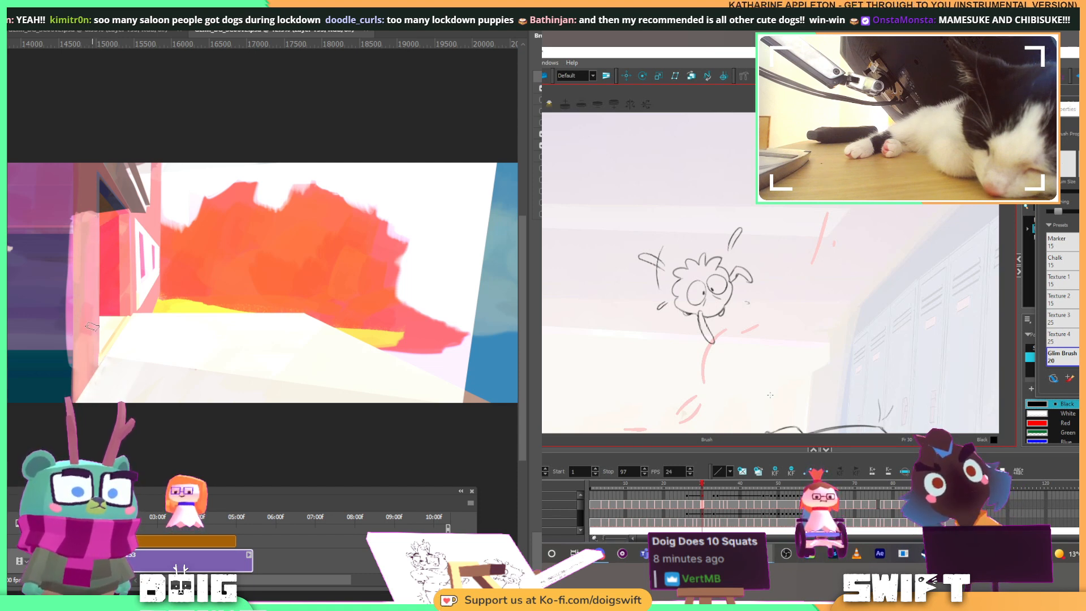
left_click_drag(81, 258, 76, 337)
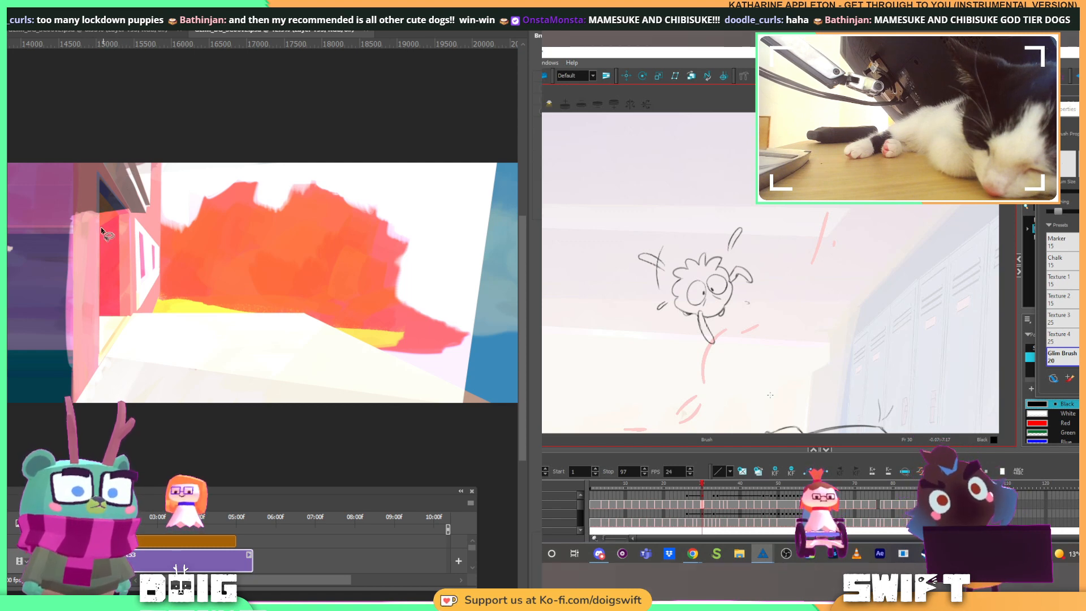
Step: Lasso the light paint spilling above and outside the building's wall edge and delete it for a straight edge
key("alt")
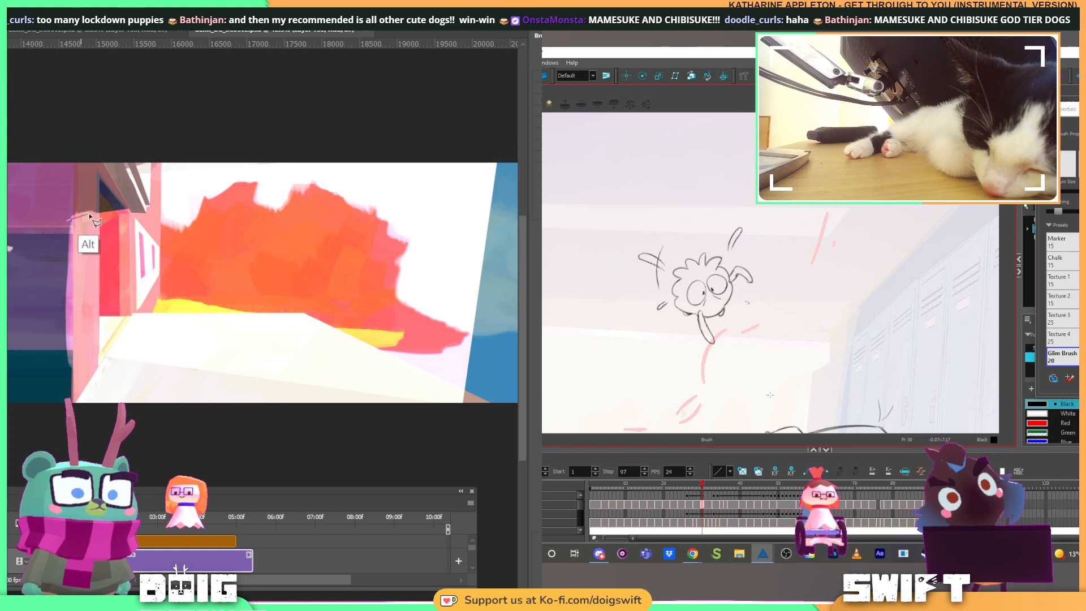
left_click_drag(101, 195, 60, 218)
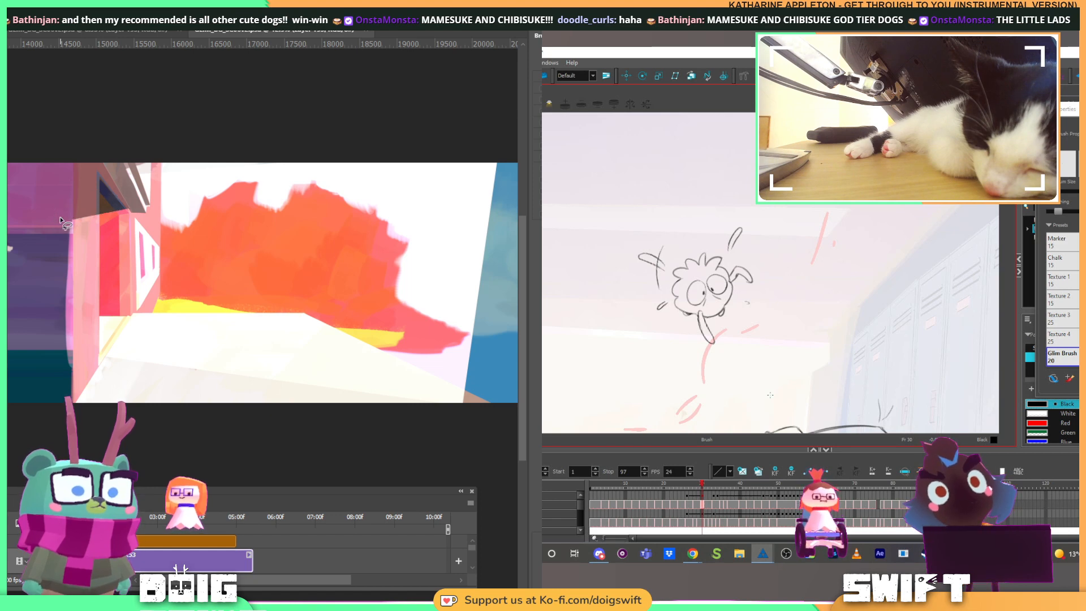
key("alt")
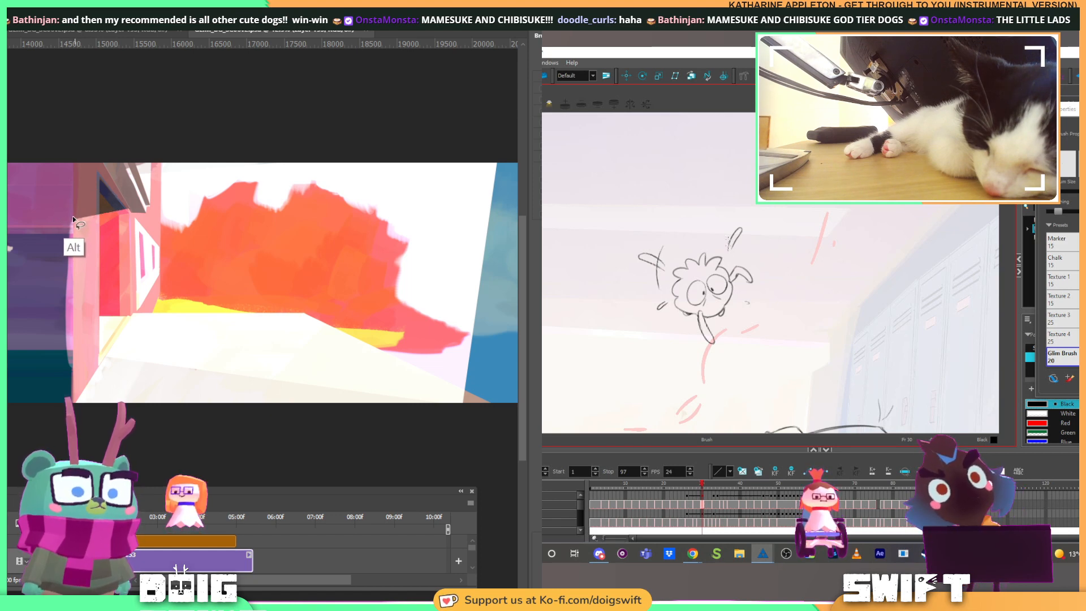
left_click(70, 344, "alt")
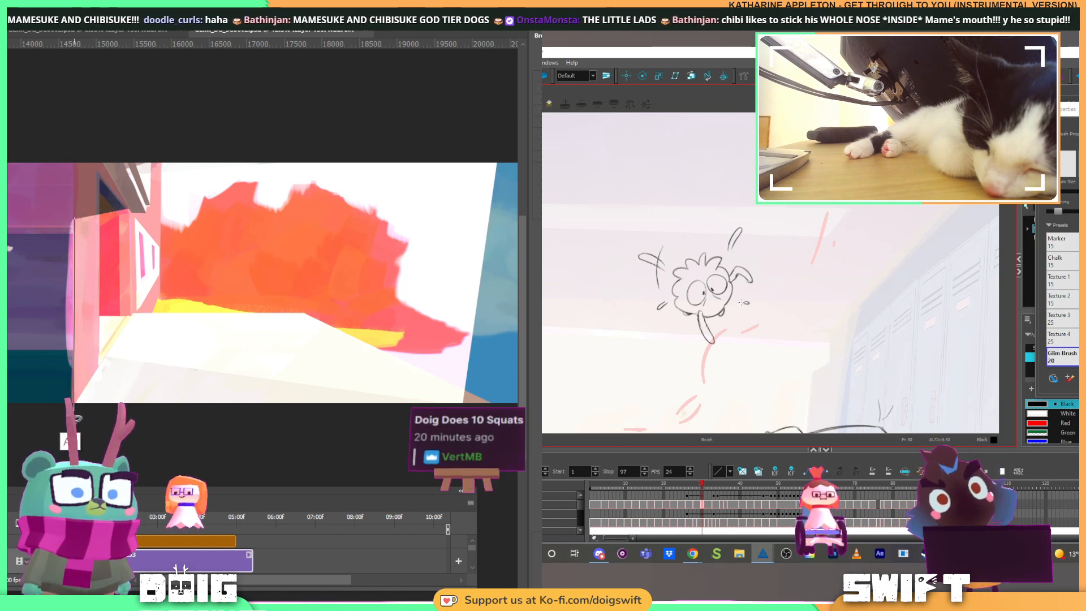
key("comma")
key("Delete")
key("period")
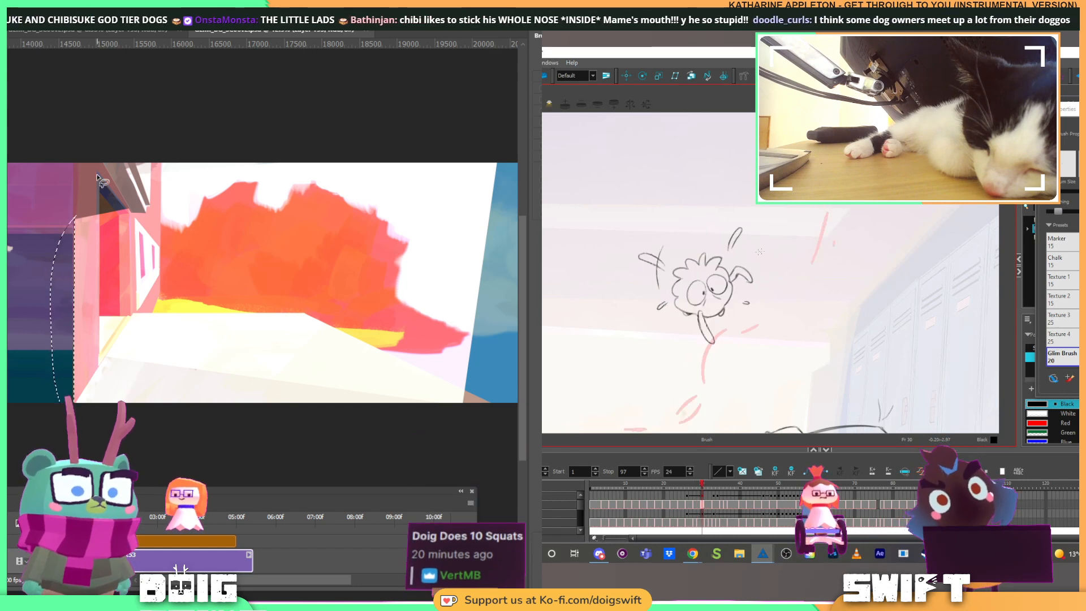
Step: Redraw the raised stroke at the fluffy head's upper right as crossed curves, comparing neighbouring frames
key("comma")
key("period")
key("comma")
key("period")
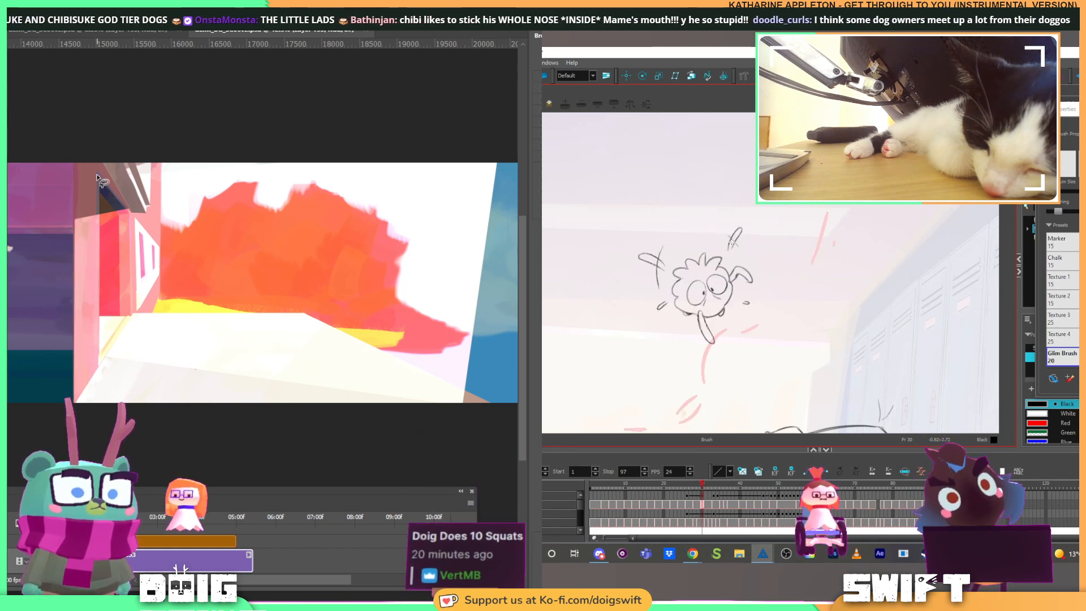
left_click_drag(793, 295, 723, 164)
left_click_drag(461, 334, 390, 332)
mouse_move(711, 221)
left_mouse_down()
mouse_move(765, 328)
mouse_move(772, 305)
left_mouse_up()
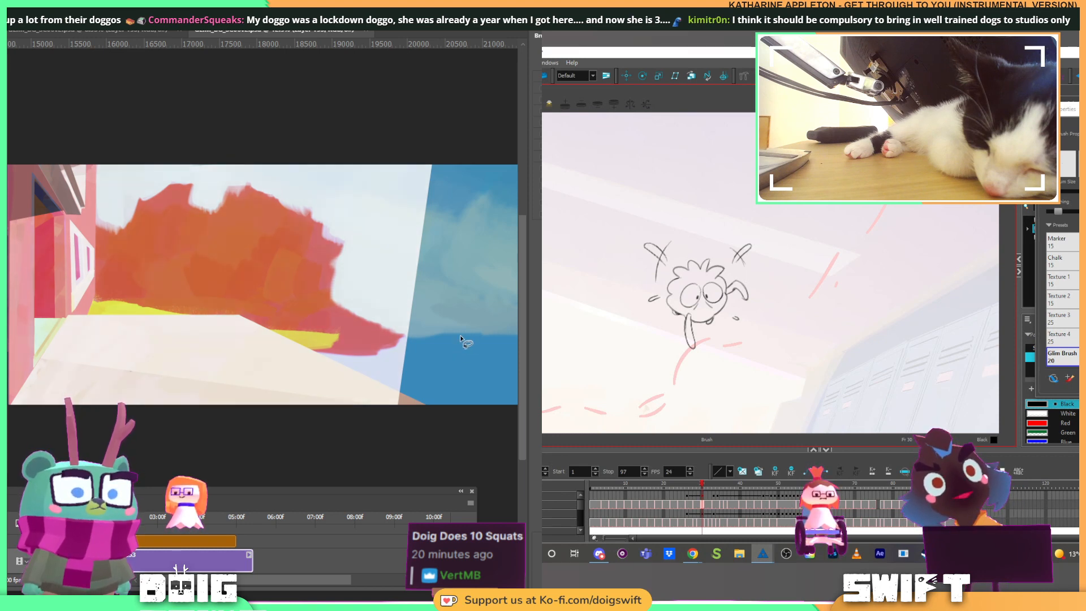
Step: Paint the pale light over the remaining blue sky and clouds out to the background's right edge
key("ctrl+minus")
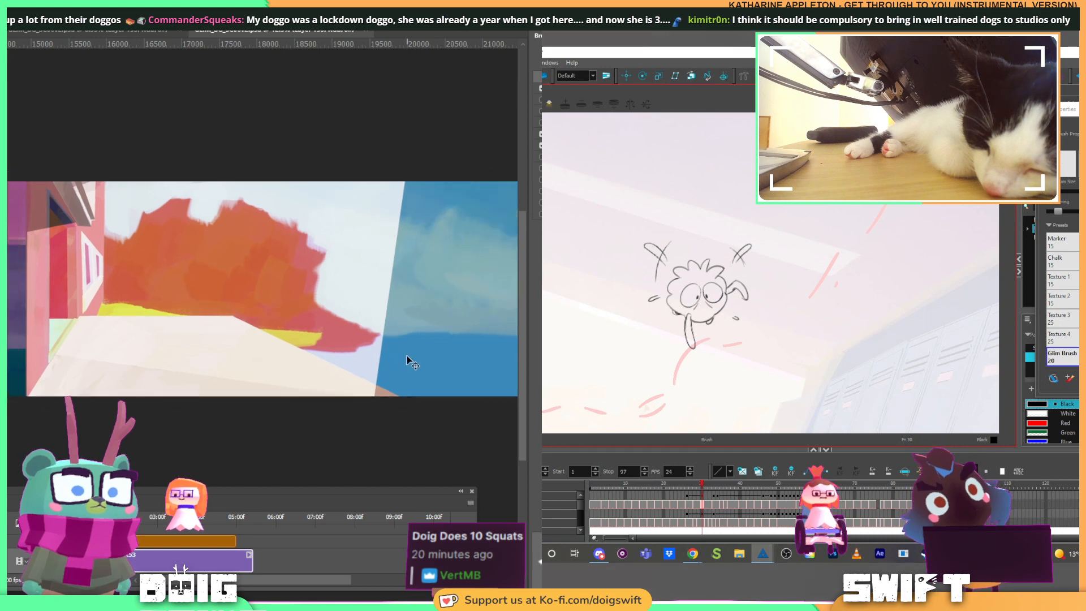
key("ctrl+minus")
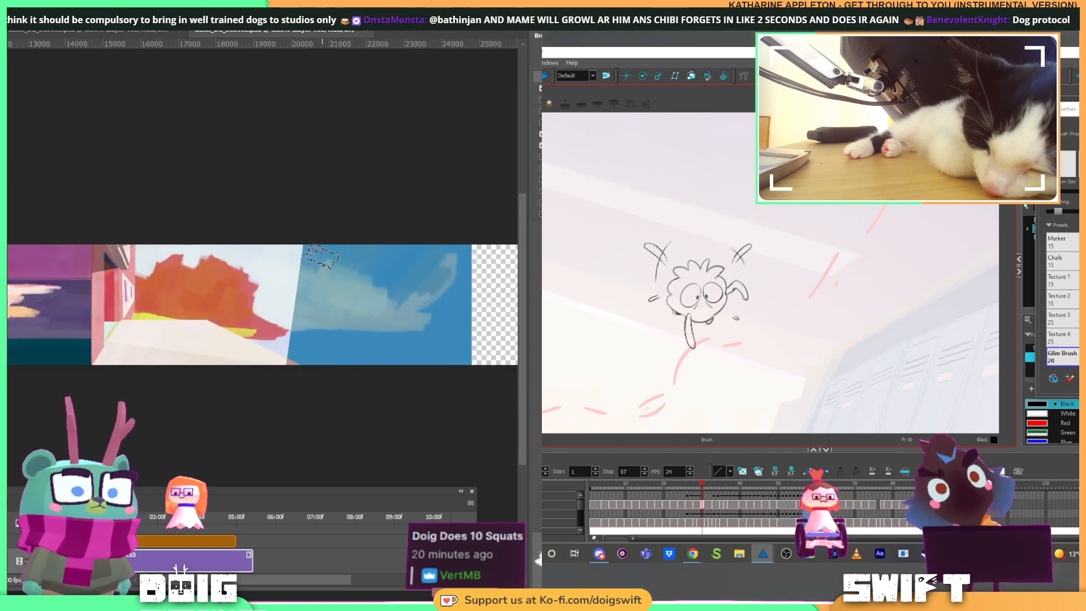
mouse_move(314, 251)
left_mouse_down()
mouse_move(289, 374)
mouse_move(321, 259)
mouse_move(317, 368)
mouse_move(378, 246)
mouse_move(354, 367)
mouse_move(377, 354)
mouse_move(413, 265)
mouse_move(412, 310)
left_mouse_up()
mouse_move(451, 257)
left_mouse_down()
mouse_move(436, 378)
mouse_move(454, 335)
mouse_move(448, 250)
mouse_move(421, 252)
mouse_move(422, 224)
mouse_move(450, 259)
mouse_move(452, 377)
mouse_move(446, 270)
mouse_move(383, 330)
mouse_move(354, 380)
mouse_move(319, 364)
mouse_move(314, 290)
left_mouse_up()
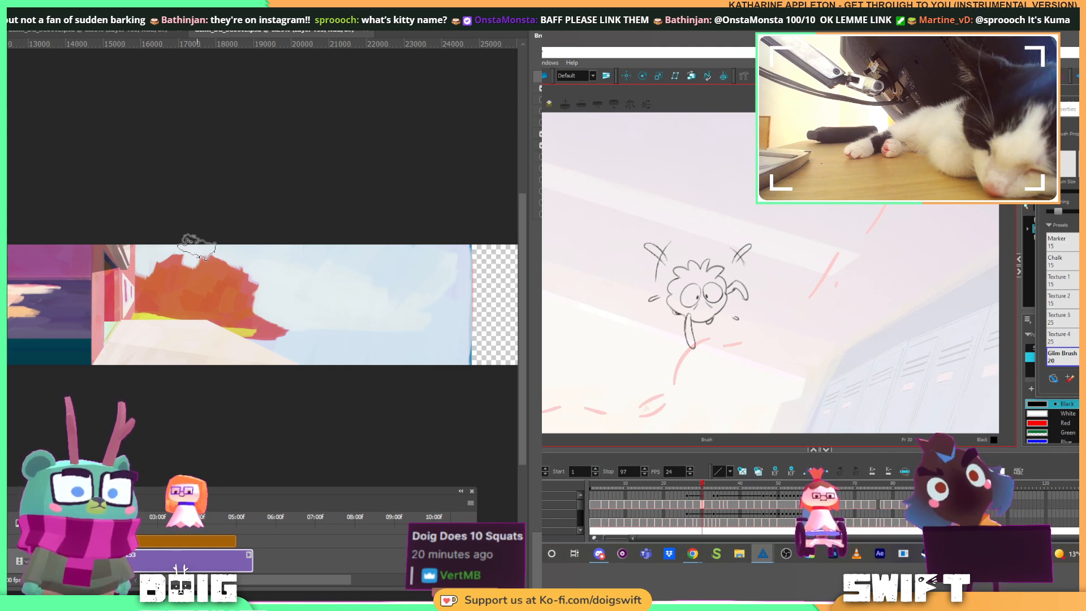
key("ctrl+plus")
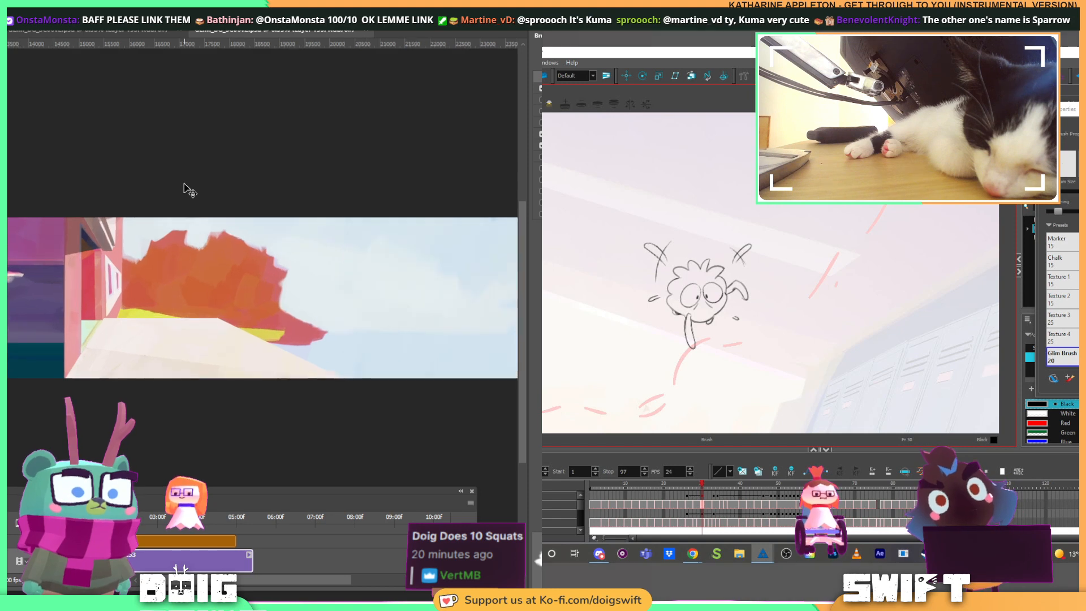
key("ctrl+plus")
key("ctrl+plus")
left_click_drag(731, 249, 744, 265)
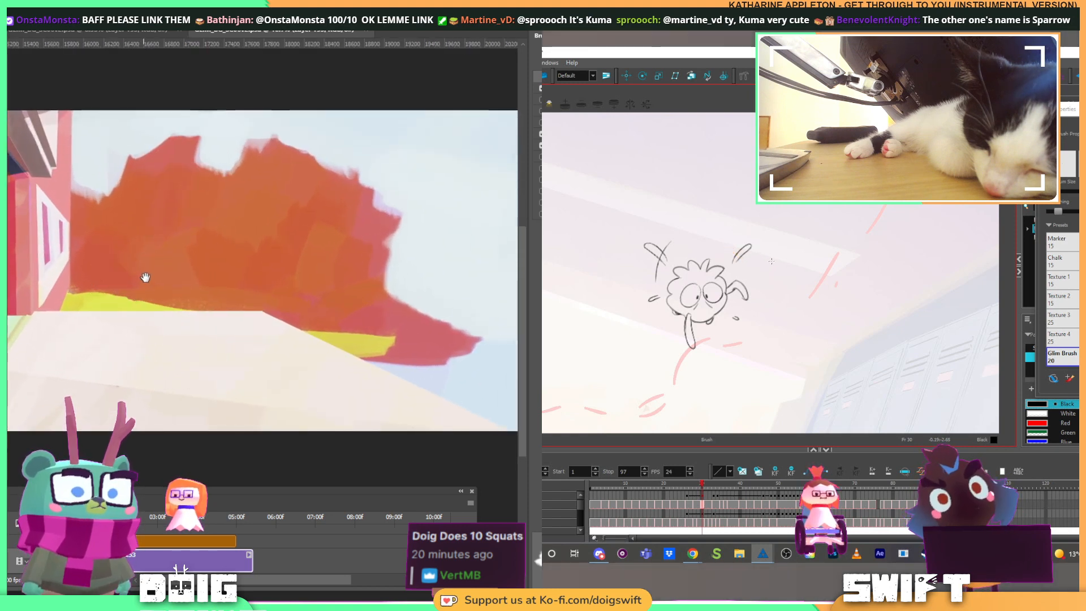
Step: Undo the last stroke and redraw the short curved motion line beside the fluffy character's raised right limb
left_click_drag(145, 277, 191, 267)
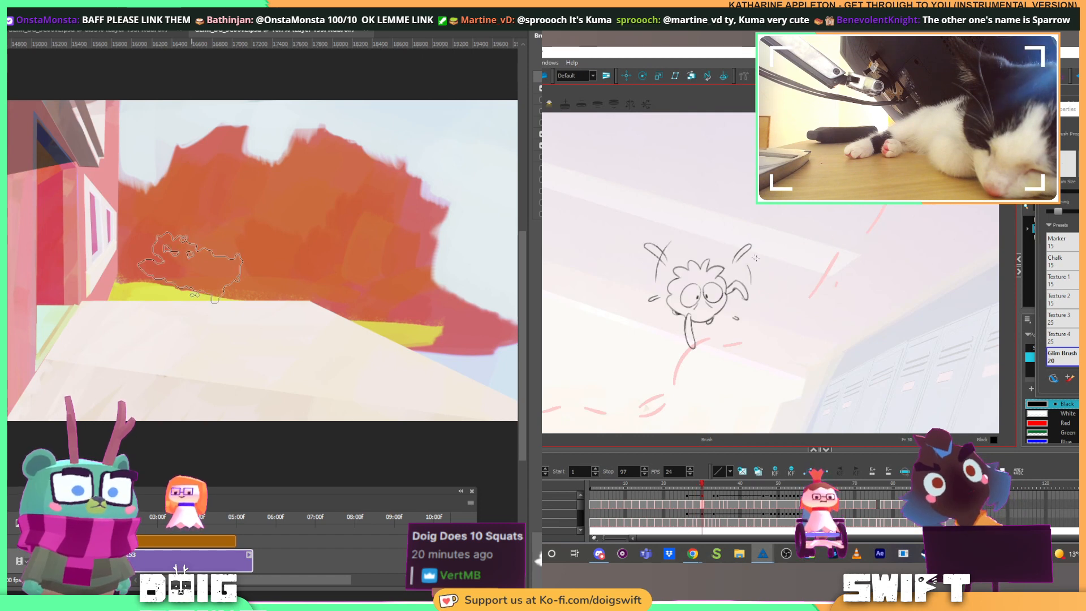
key("ctrl+z")
left_click_drag(747, 265, 751, 289)
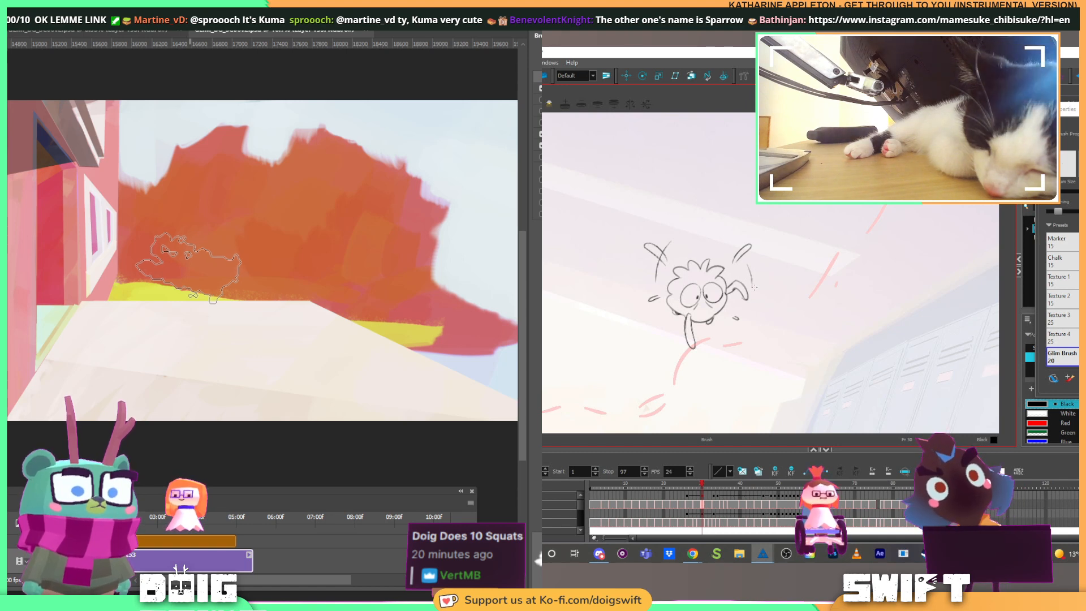
Step: Select the curved line crossing the fluffy character's raised left limb and shift it slightly outward from the head
key("alt+s")
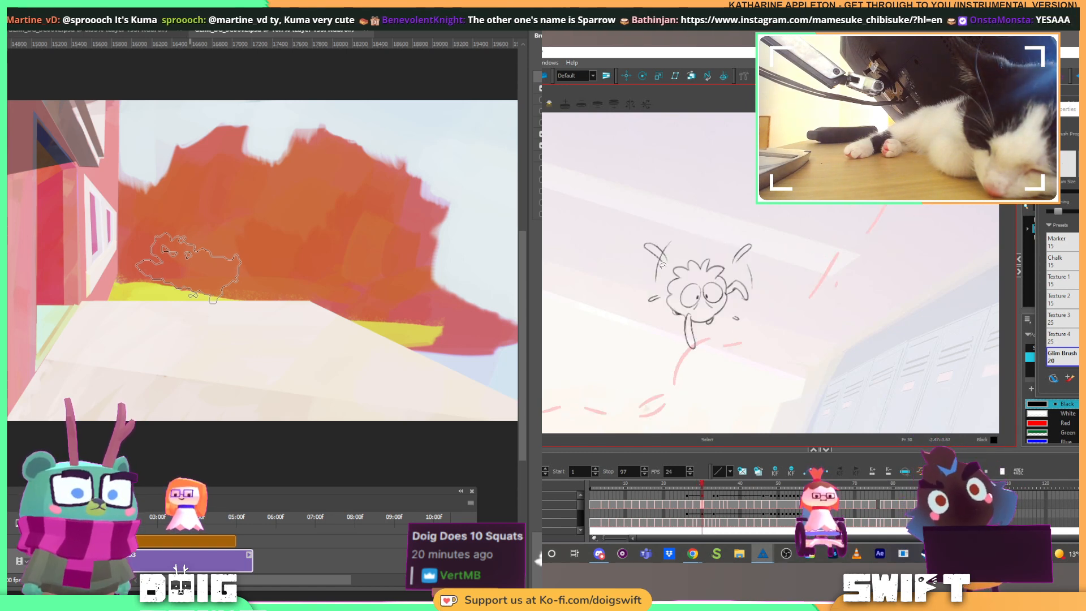
left_click(661, 263)
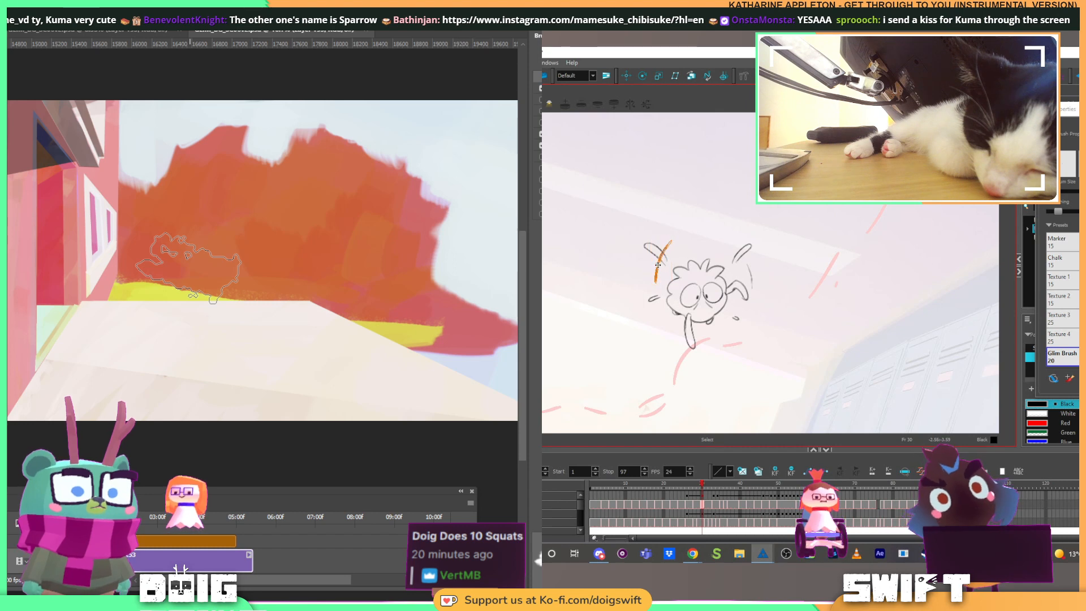
left_click_drag(657, 265, 658, 261)
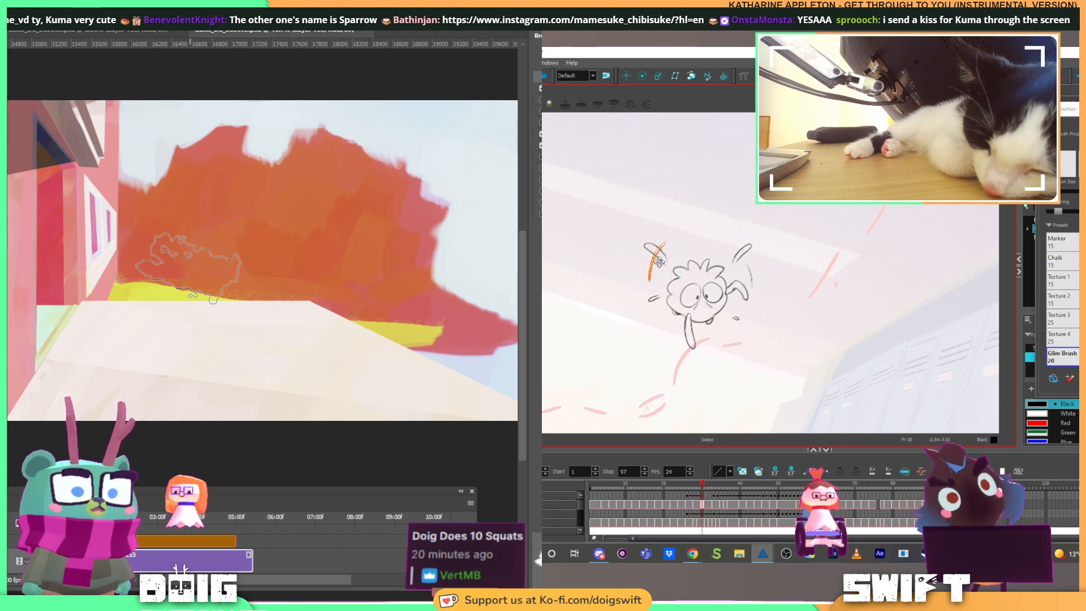
key("alt+b")
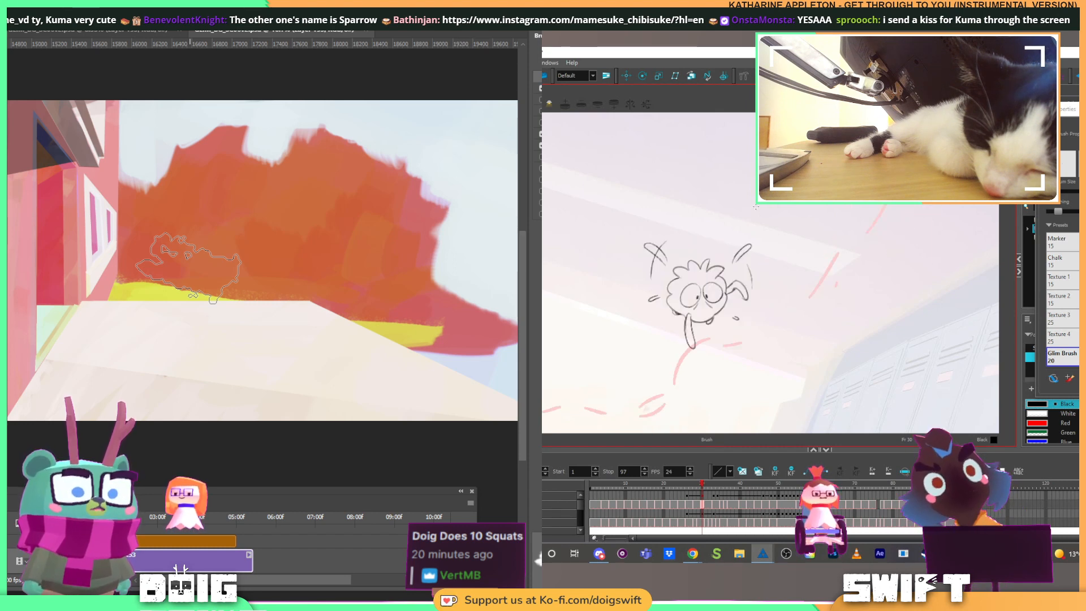
left_click(665, 261)
left_click_drag(670, 224, 661, 242)
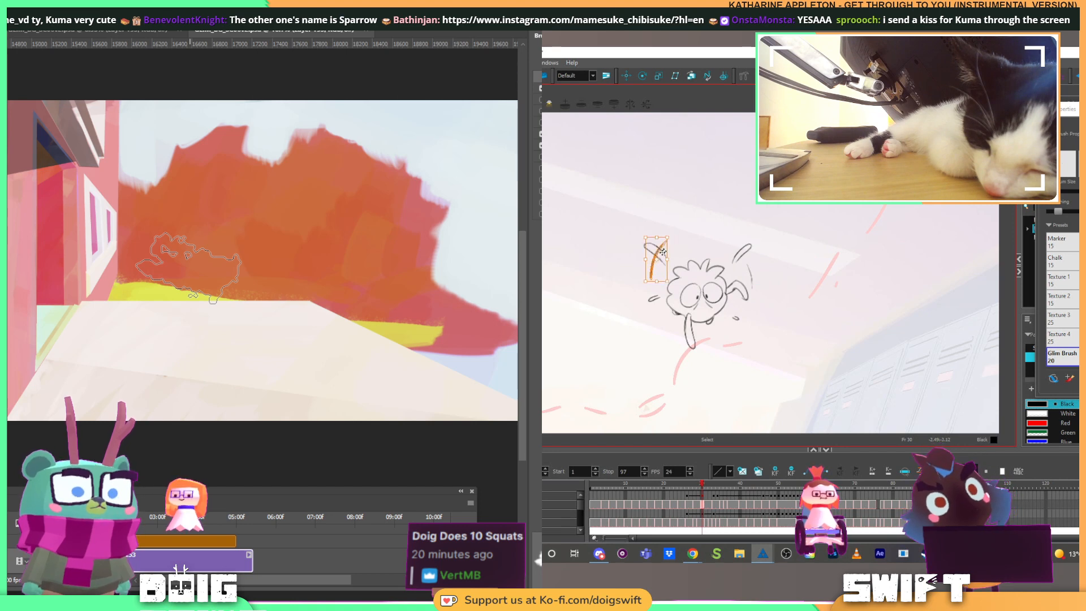
key("alt+b")
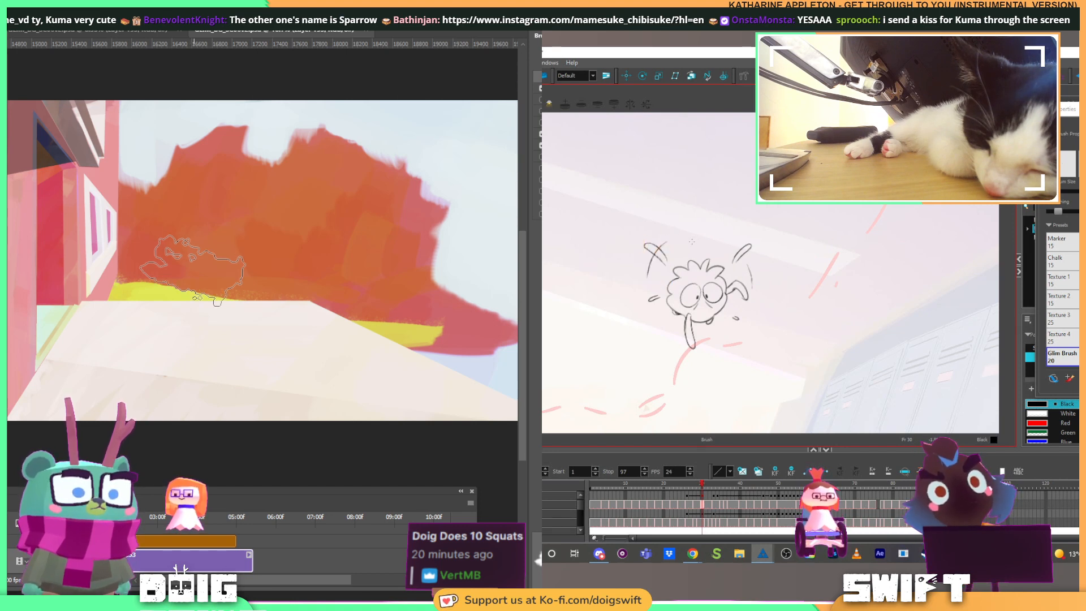
Step: Compare the neighbouring frames and nudge the short motion line below the fluffy head's lower left
key("f")
key("g")
key("f")
key("g")
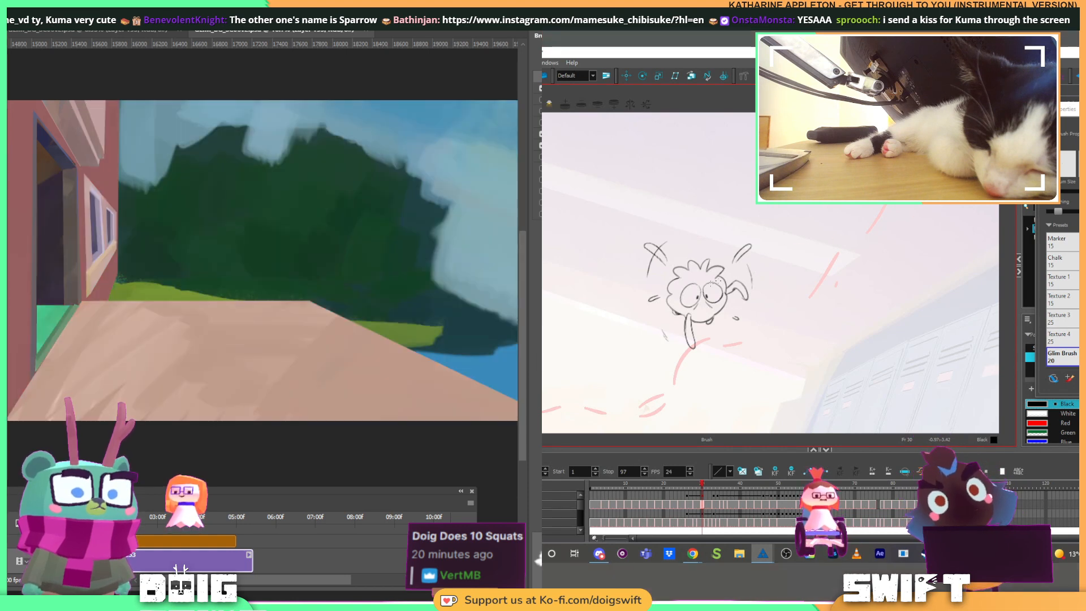
key("alt+s")
left_click(665, 336)
mouse_move(680, 327)
left_mouse_down()
mouse_move(662, 338)
mouse_move(674, 323)
left_mouse_up()
left_click(758, 289)
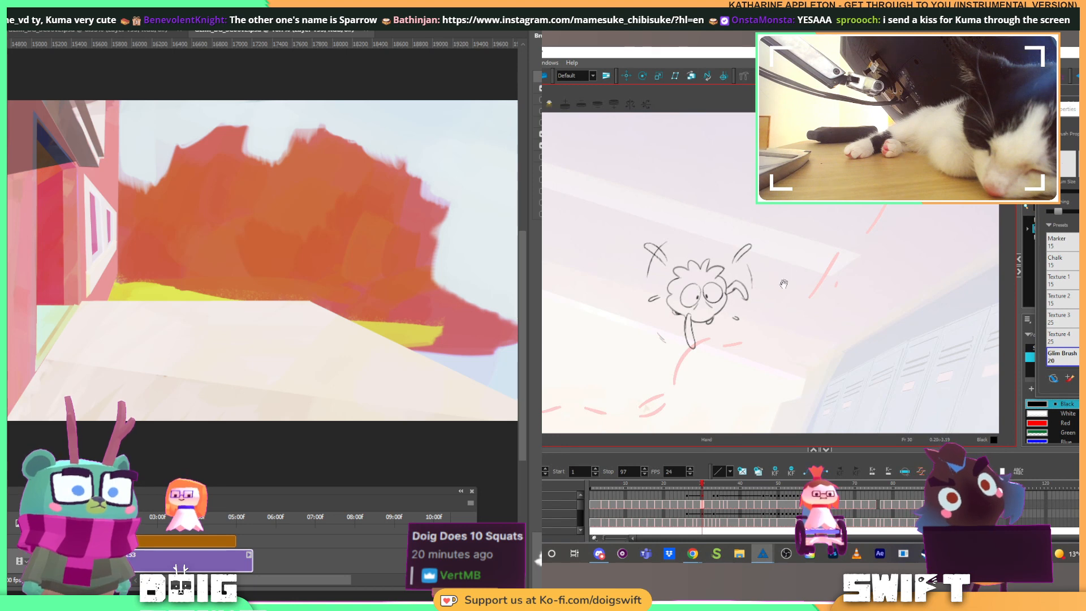
left_click_drag(784, 282, 741, 273)
key("alt+b")
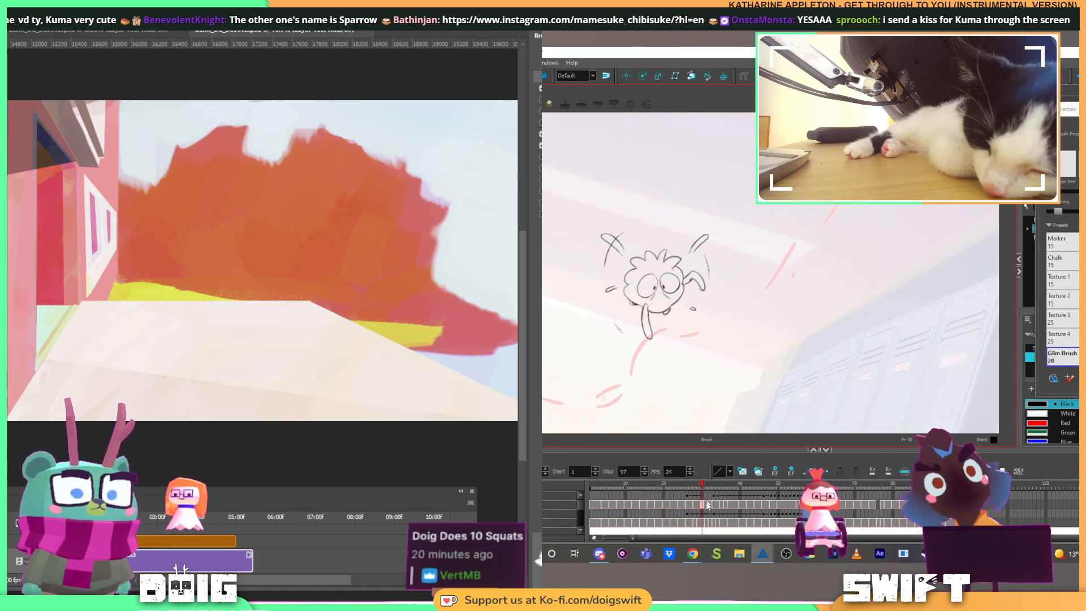
Step: Examine the drawing of the tumbling character holding the fluffy figure by its stalk against the neighbouring frames
left_click_drag(704, 506, 712, 504)
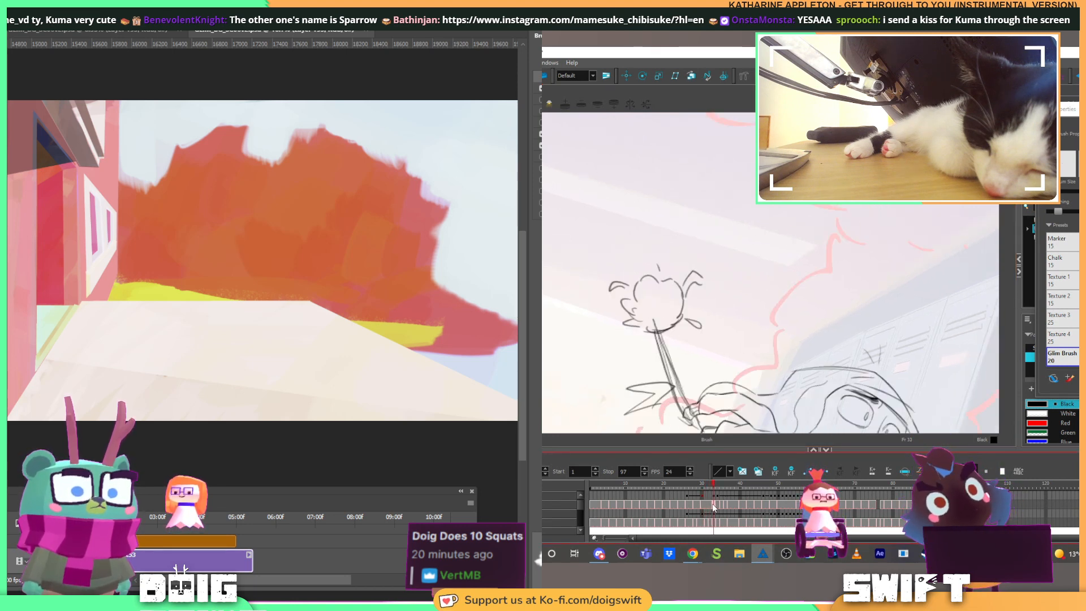
left_click_drag(718, 409, 719, 350)
left_click_drag(732, 251, 712, 221)
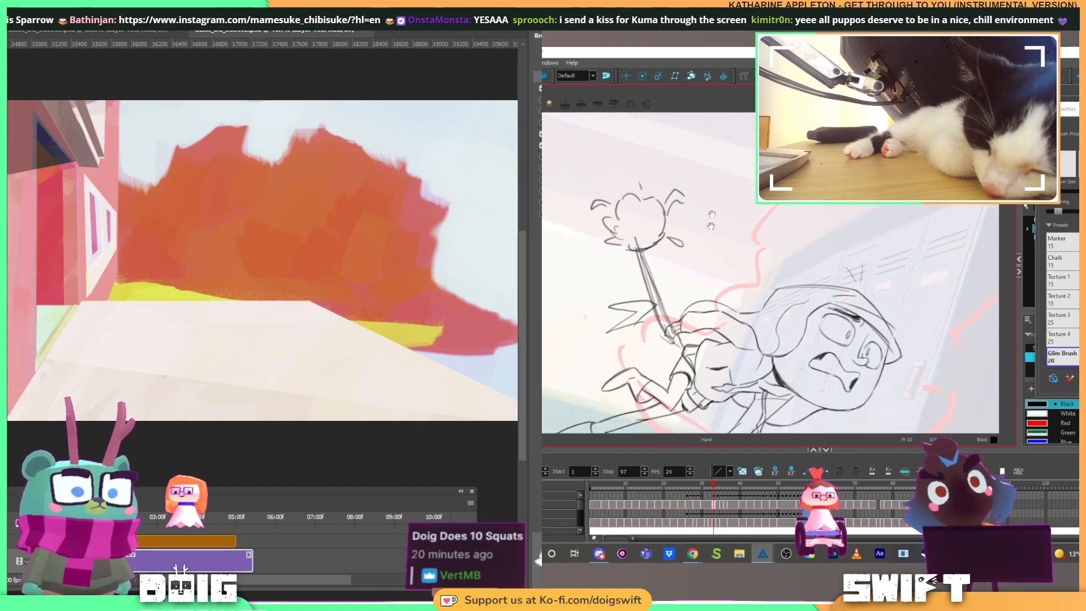
key("f")
key("g")
left_click_drag(693, 256, 708, 272)
key("f")
key("g")
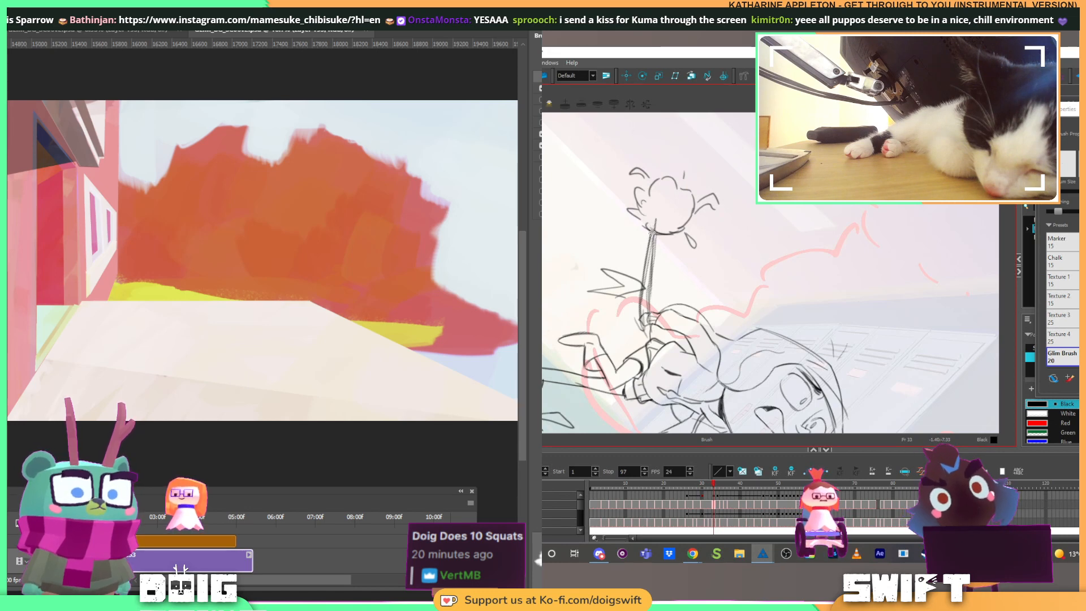
key("f")
key("g")
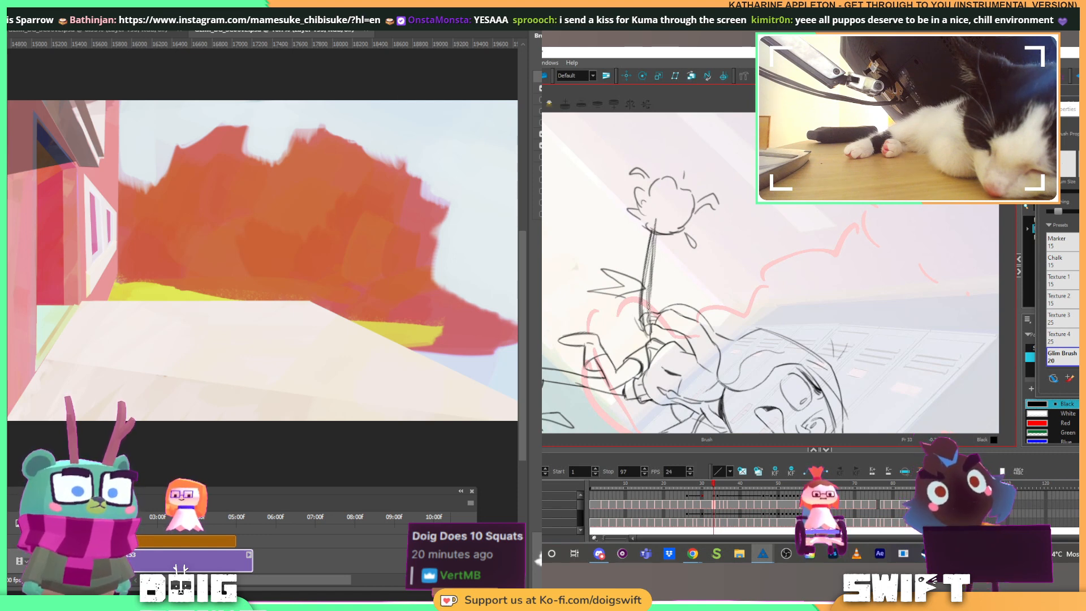
key("f")
key("g")
Step: Delete the rough extra line from the stalk between the fluffy head and the character's hand
key("alt+s")
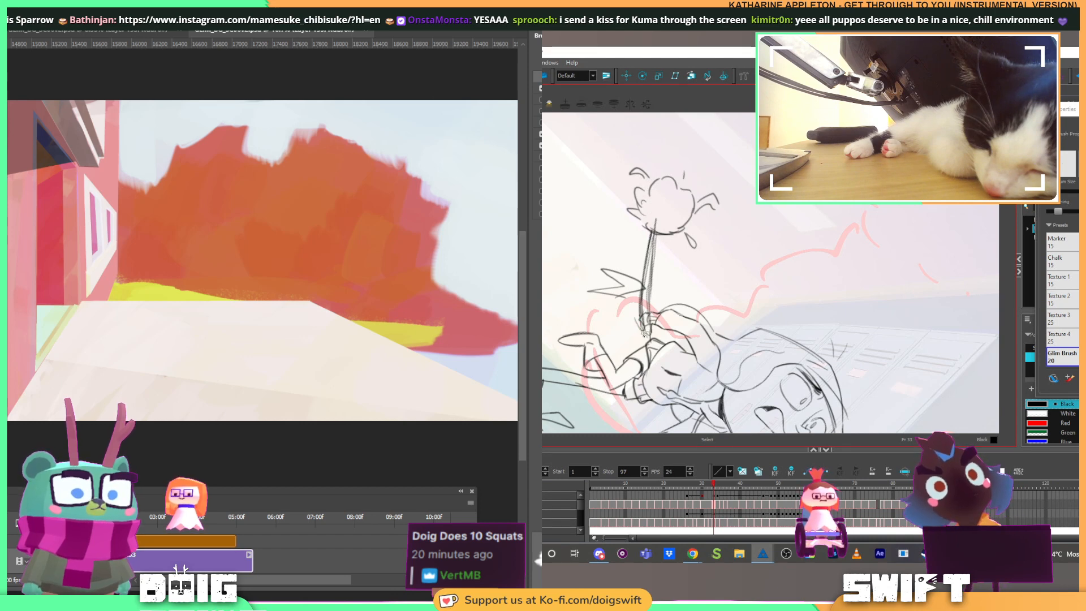
left_click(646, 333, "ctrl")
key("Delete")
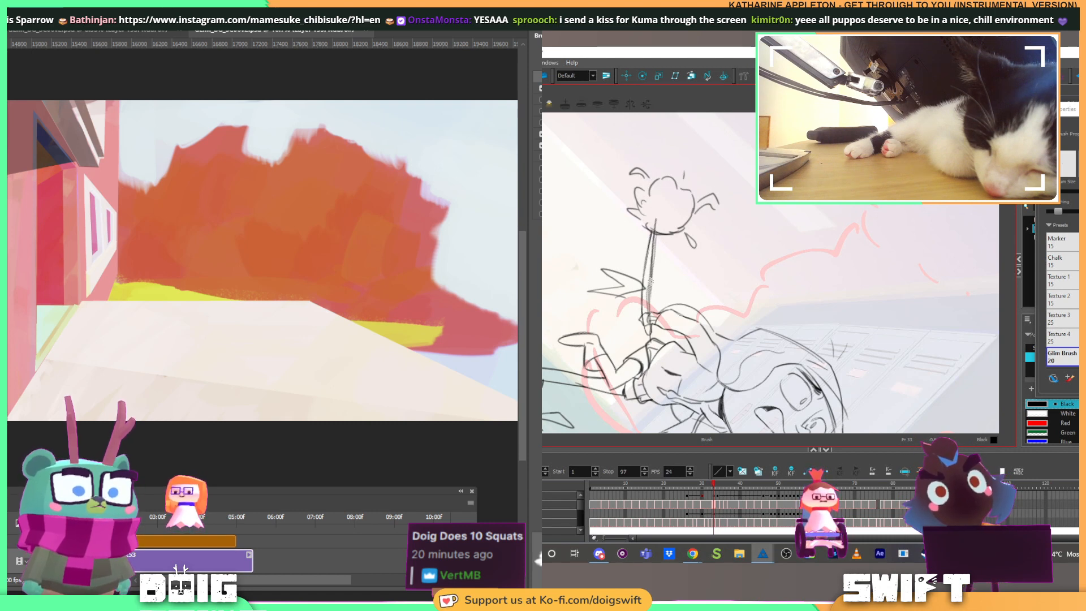
Step: Redraw the stalk with cleaner lines from the base of the fluffy head down to the character's hand
key("alt+s")
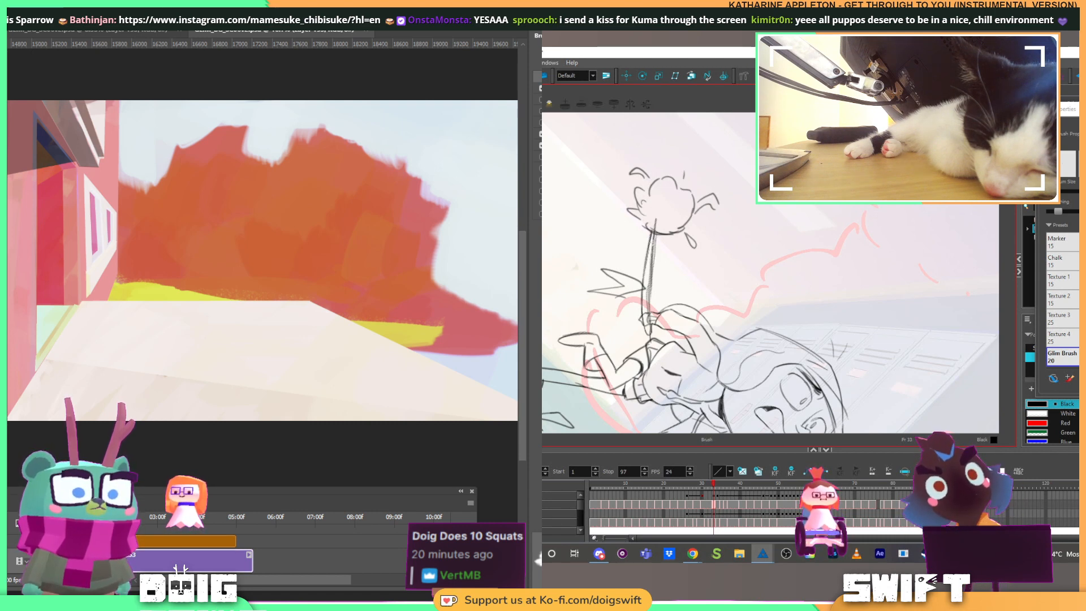
left_click_drag(653, 241, 649, 310)
key("ctrl+z")
key("ctrl+z")
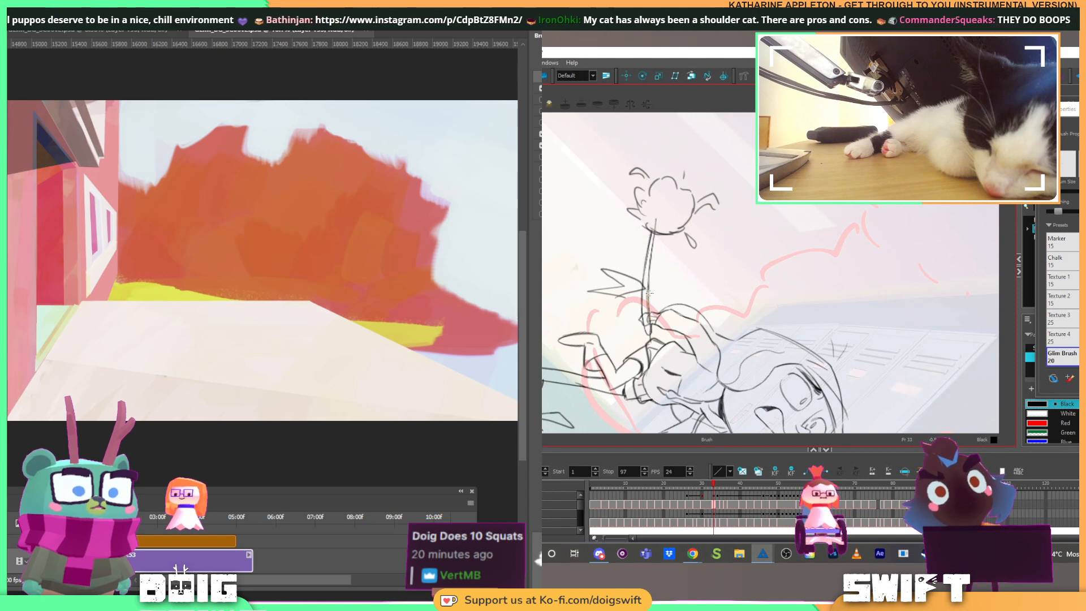
key("alt+b")
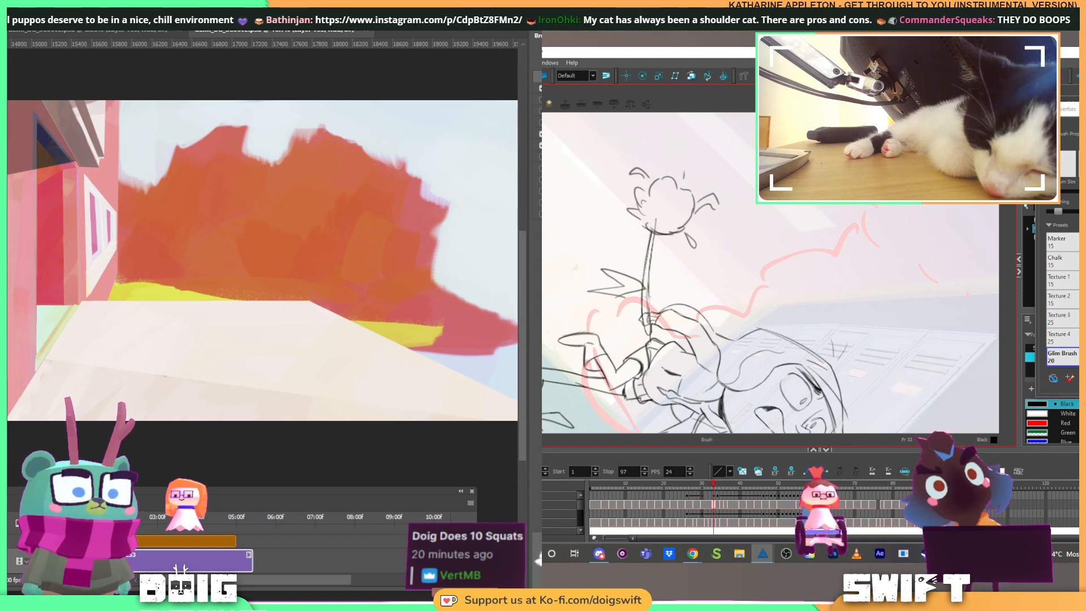
key("ctrl+z")
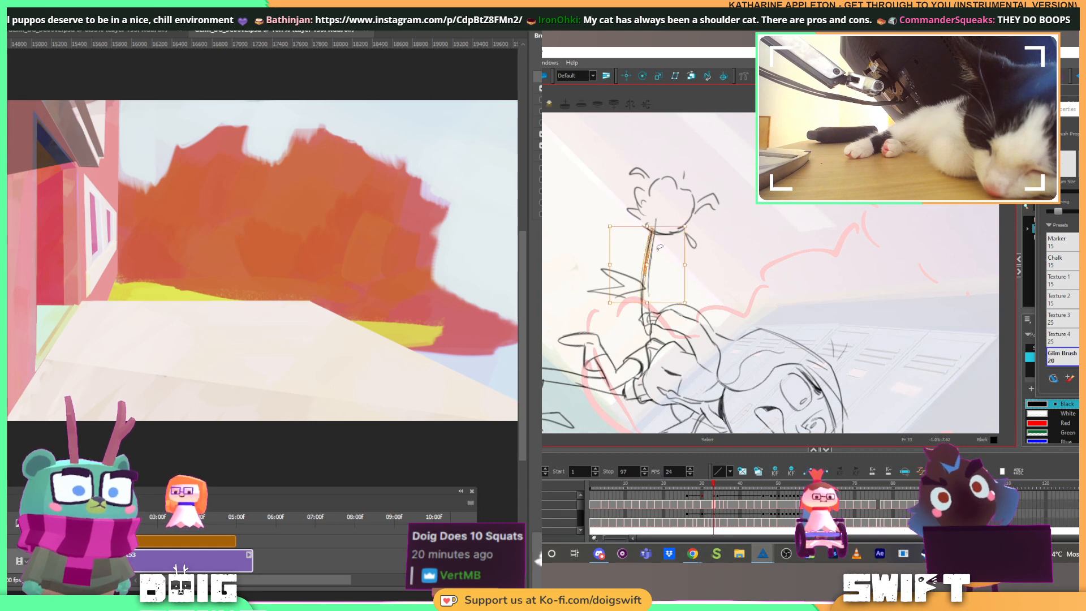
key("alt+b")
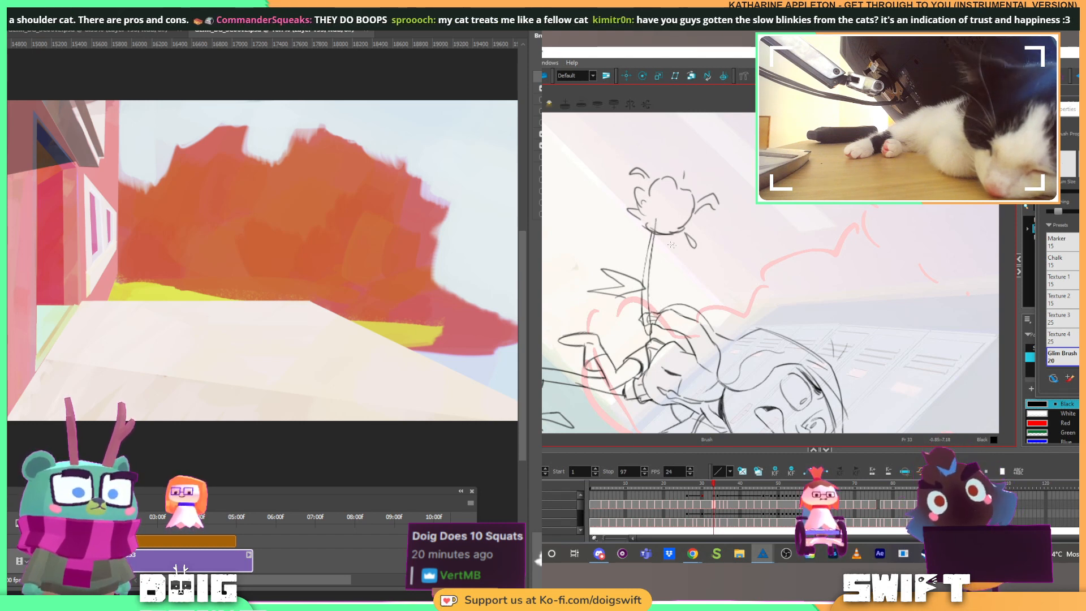
left_click_drag(686, 289, 675, 306)
key("alt+e")
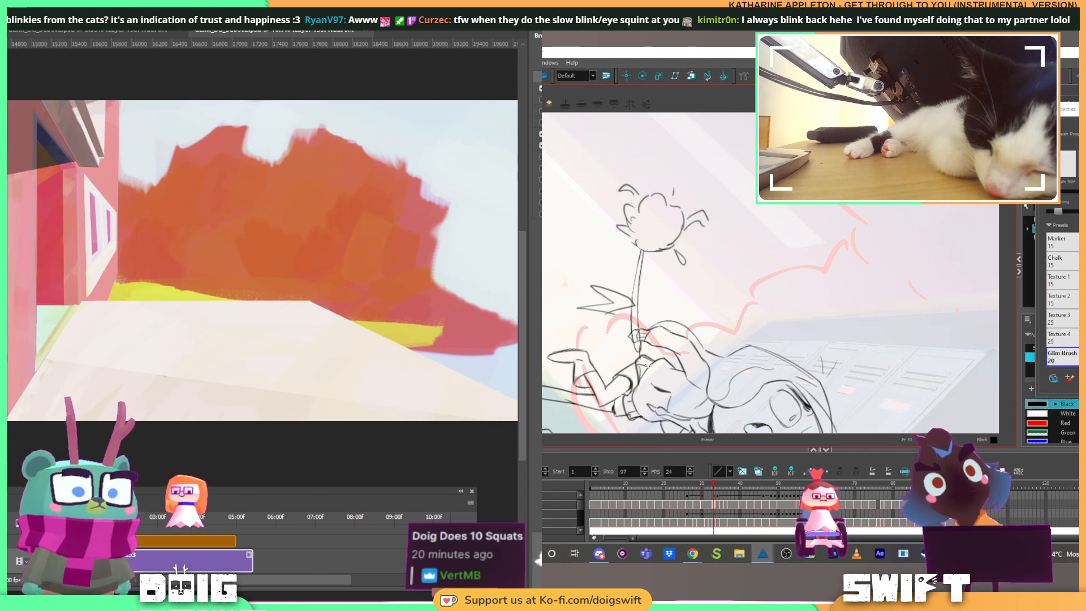
key("ctrl+z")
key("ctrl+shift+z")
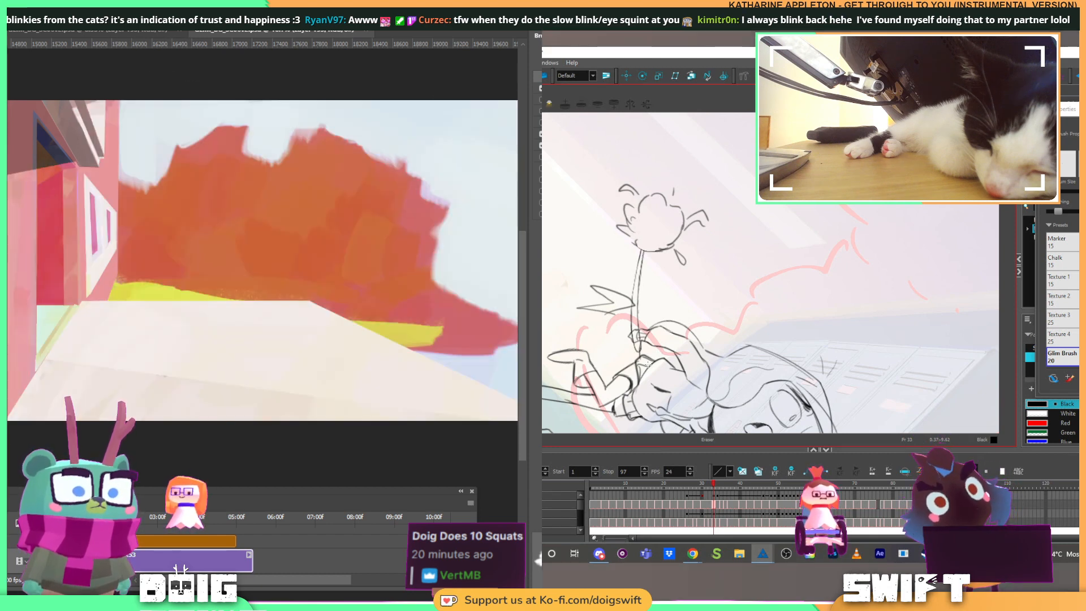
Step: Lasso a slanted area across the top of the building's doorway and fill it to extend the shadow with a straight lower edge
left_click_drag(160, 184, 229, 232)
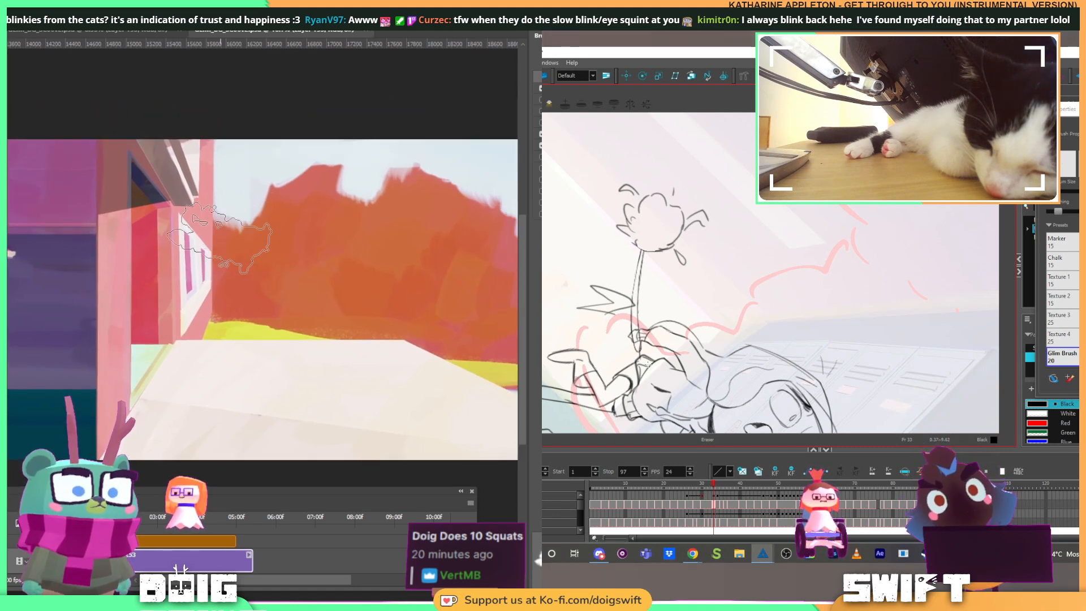
key("alt")
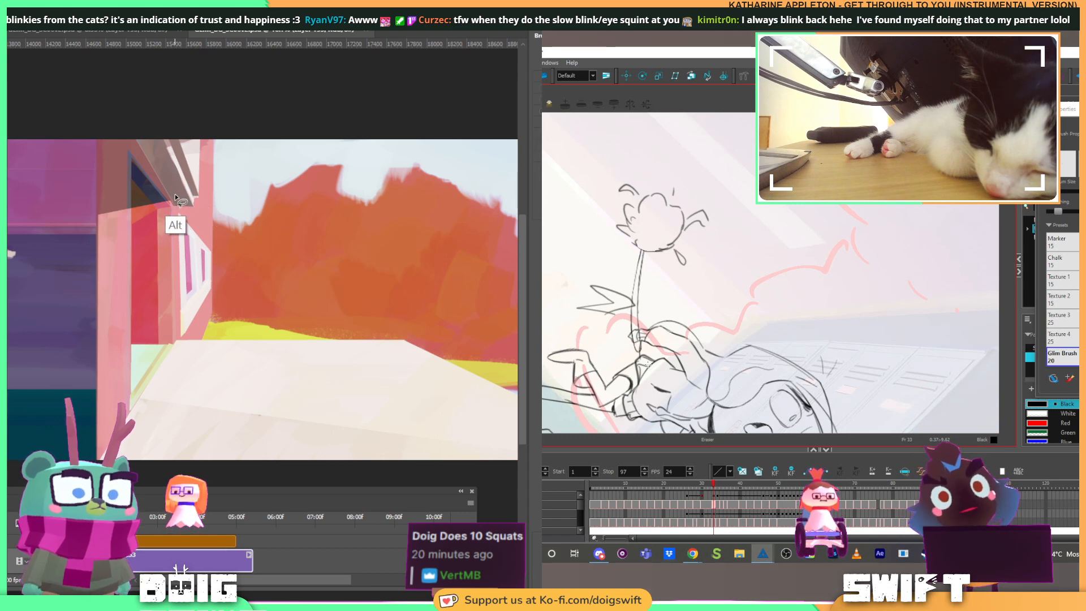
left_click_drag(176, 195, 172, 205)
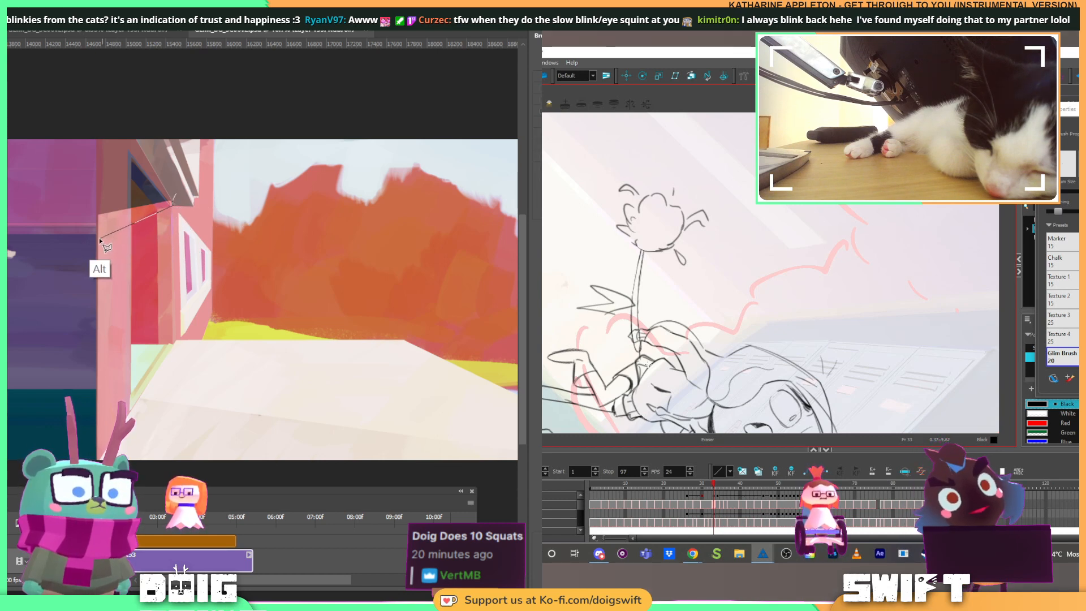
left_click_drag(166, 180, 173, 195)
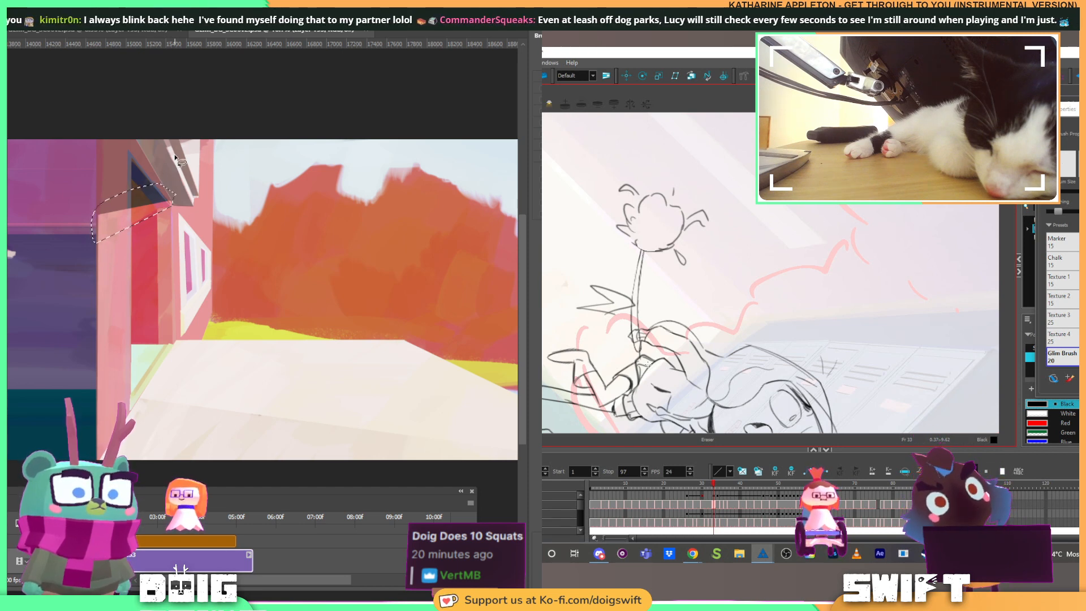
key("alt+BackSpace")
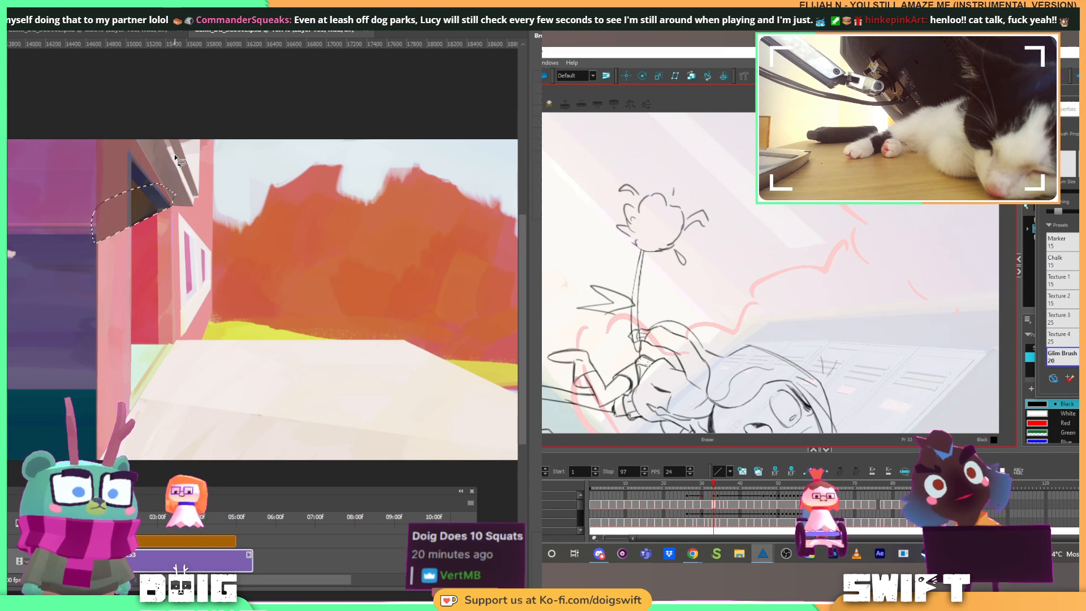
key("ctrl+d")
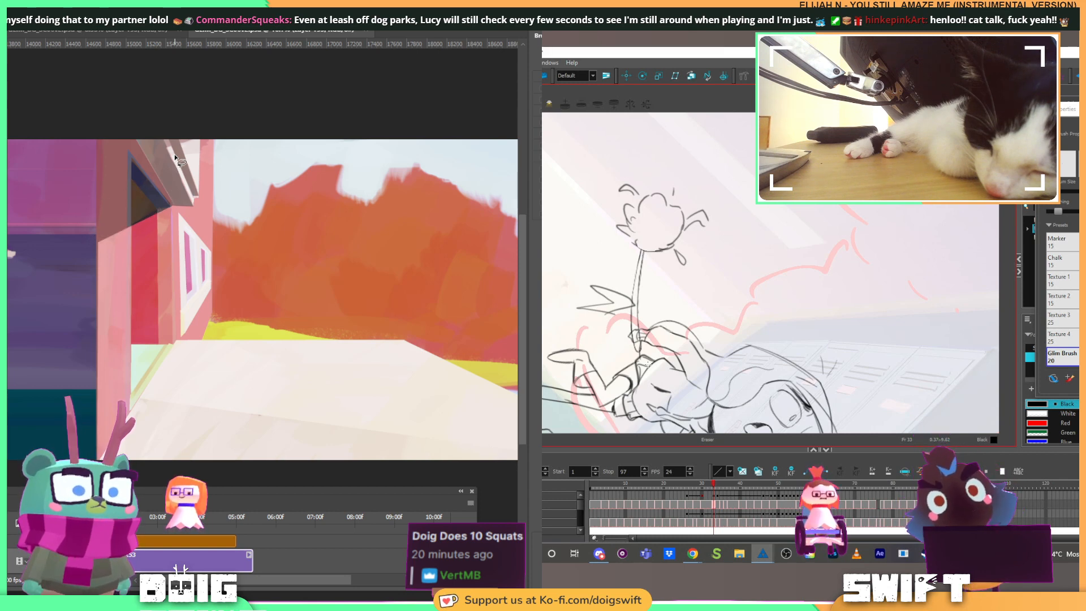
Step: Select the upper wall strip beside the doorway with straight edges, erase the shadow inside it, and clear the selection
key("alt")
left_click(132, 231)
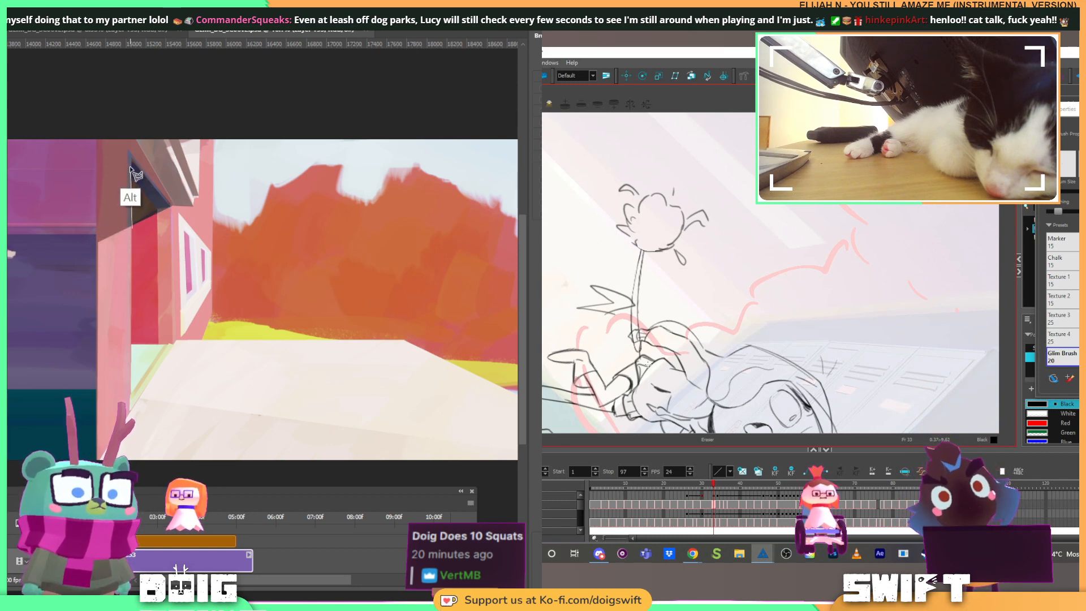
left_click(129, 168)
left_click(97, 138, "alt")
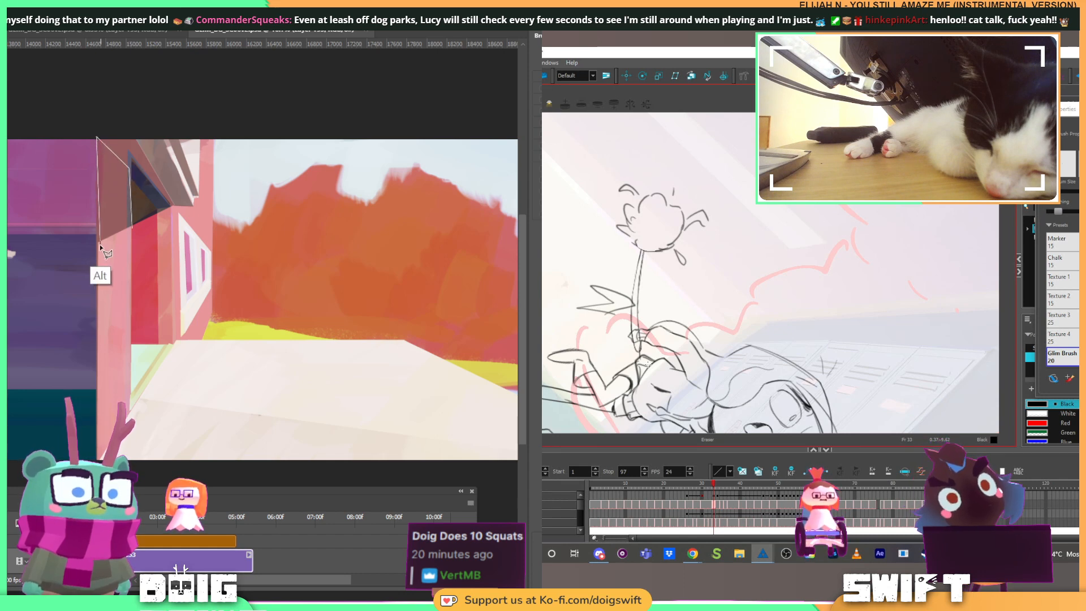
left_click(98, 250, "alt")
left_click(117, 243, "alt")
left_click(132, 228, "alt")
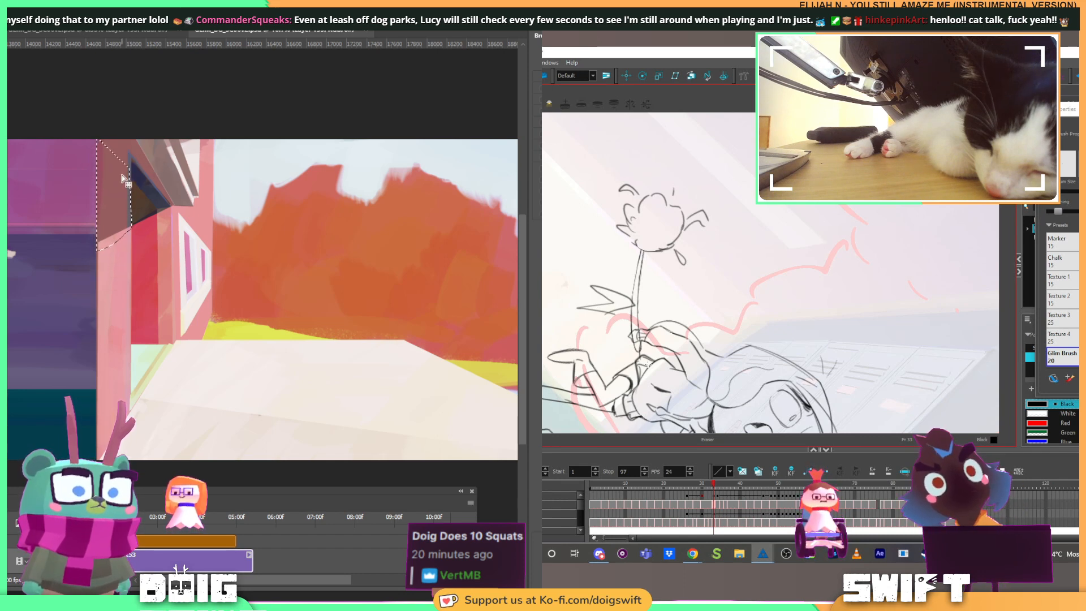
key("e")
mouse_move(108, 184)
left_mouse_down()
mouse_move(112, 162)
mouse_move(109, 255)
left_mouse_up()
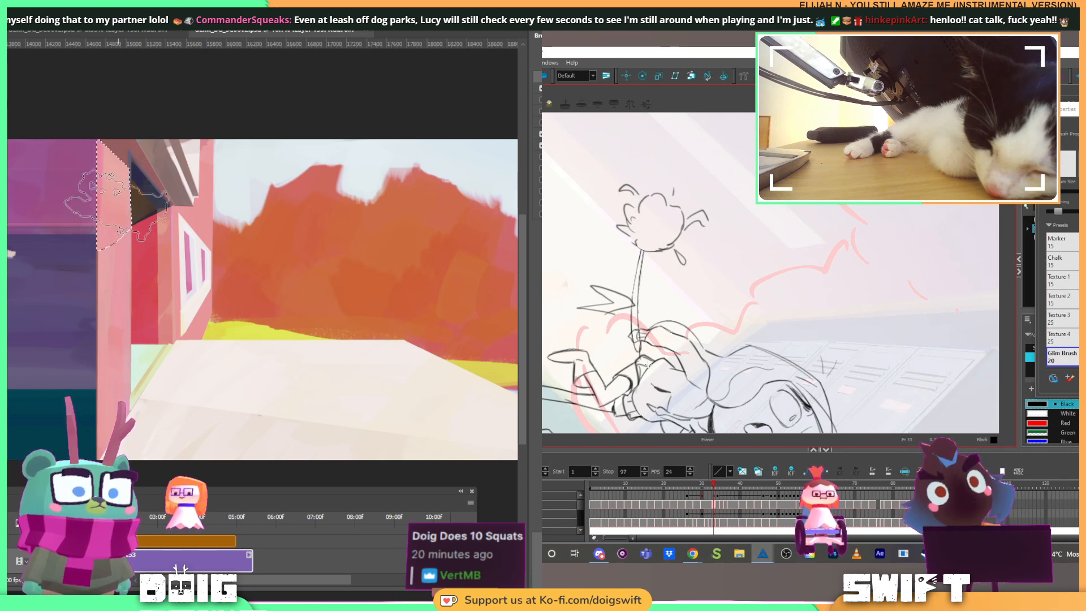
key("ctrl+d")
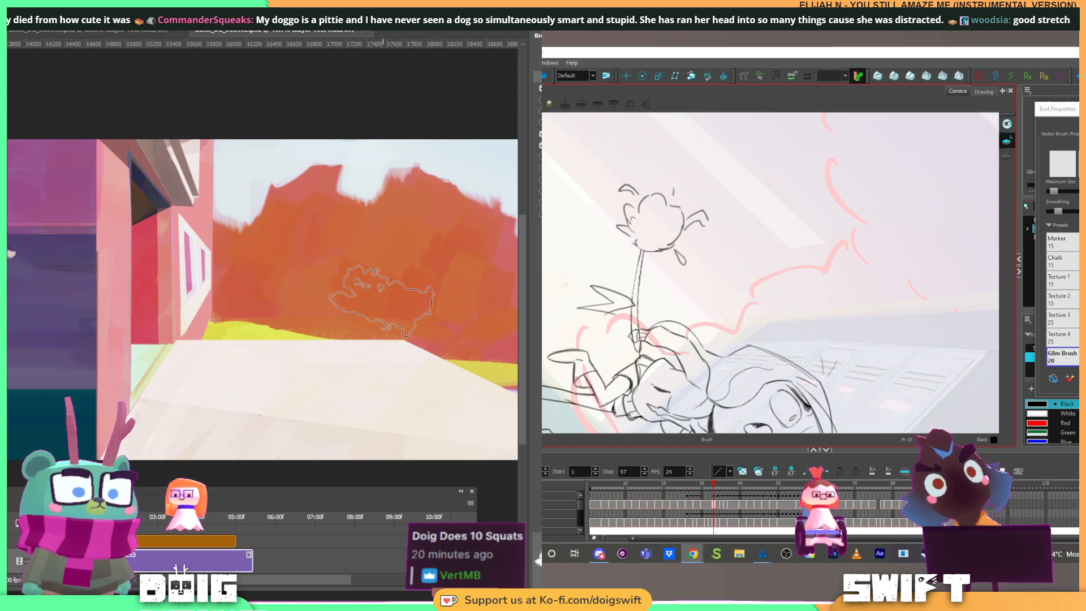
Step: Clear the selection over the orange foliage in the background painting
key("ctrl+d")
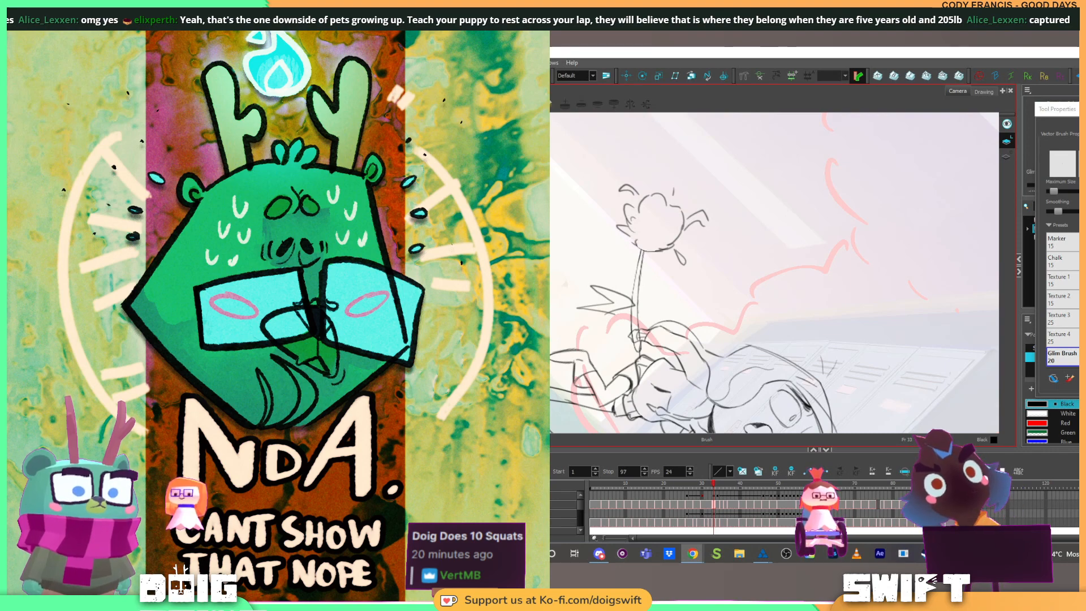
Step: Watch the kitty grabber video in full screen and return to the animation drawing
left_click_drag(1077, 184, 1035, 182)
double_click(1035, 182)
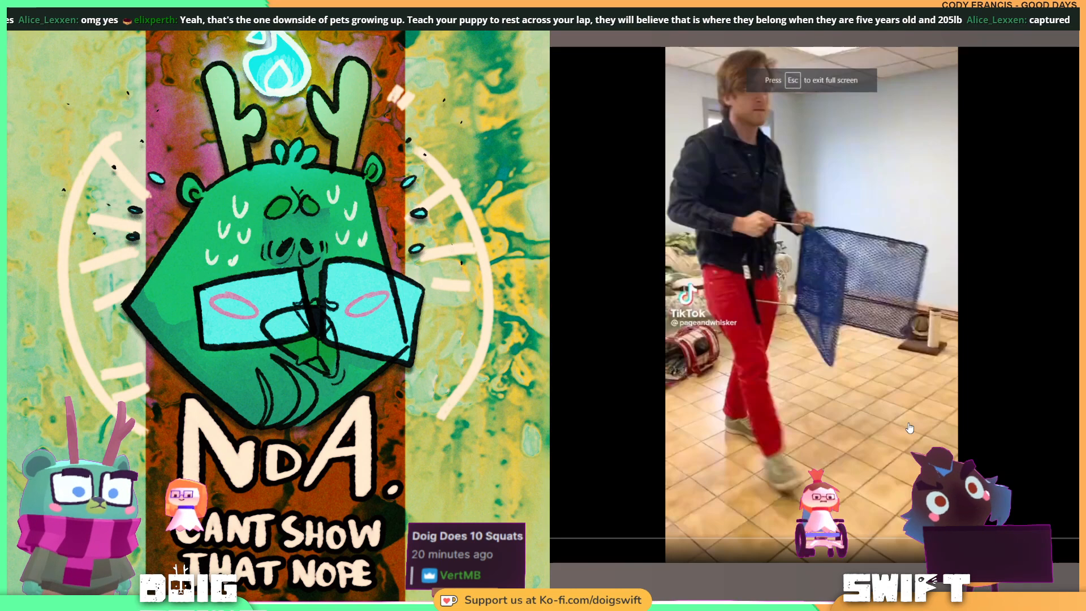
double_click(830, 416)
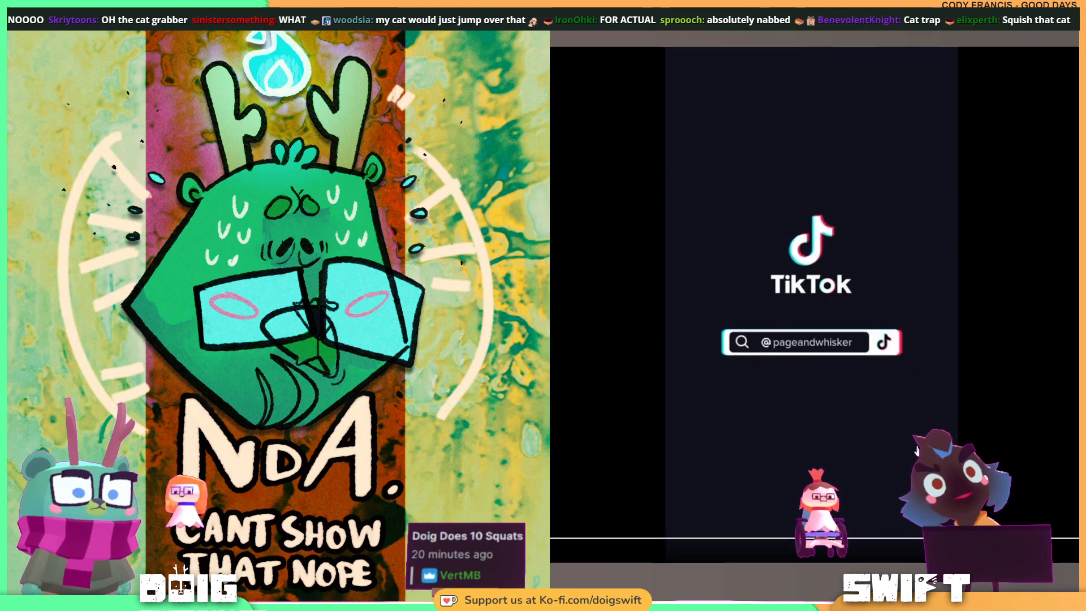
key("Escape")
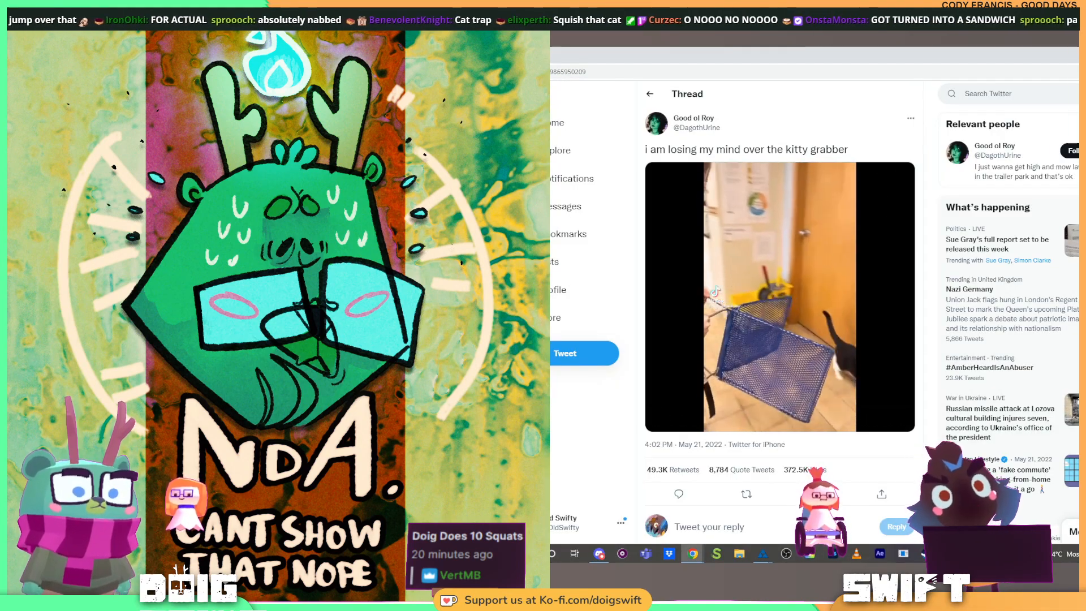
key("alt+Tab")
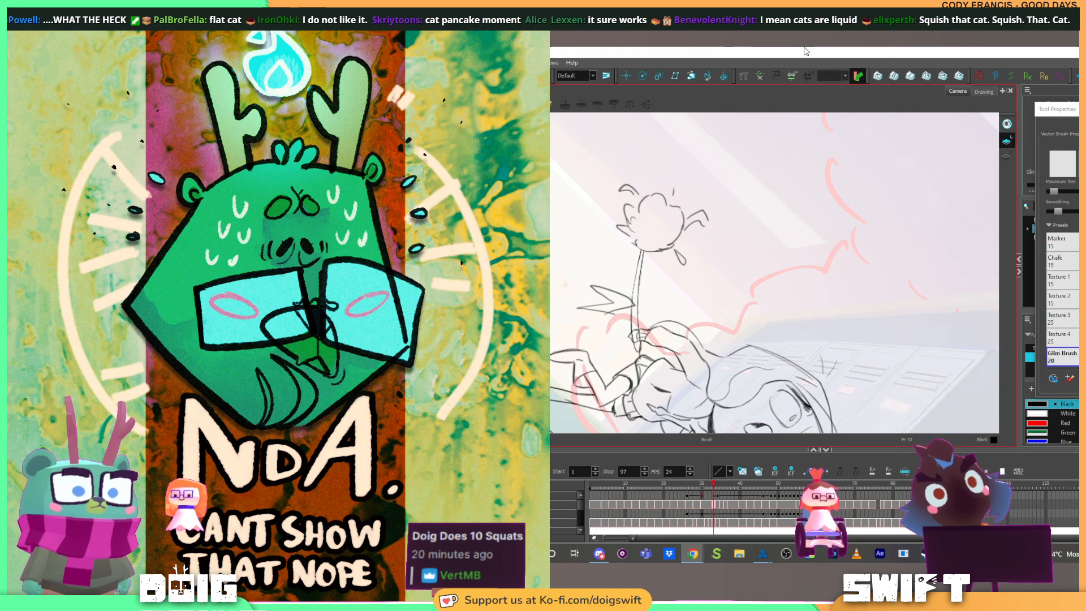
left_click(630, 123)
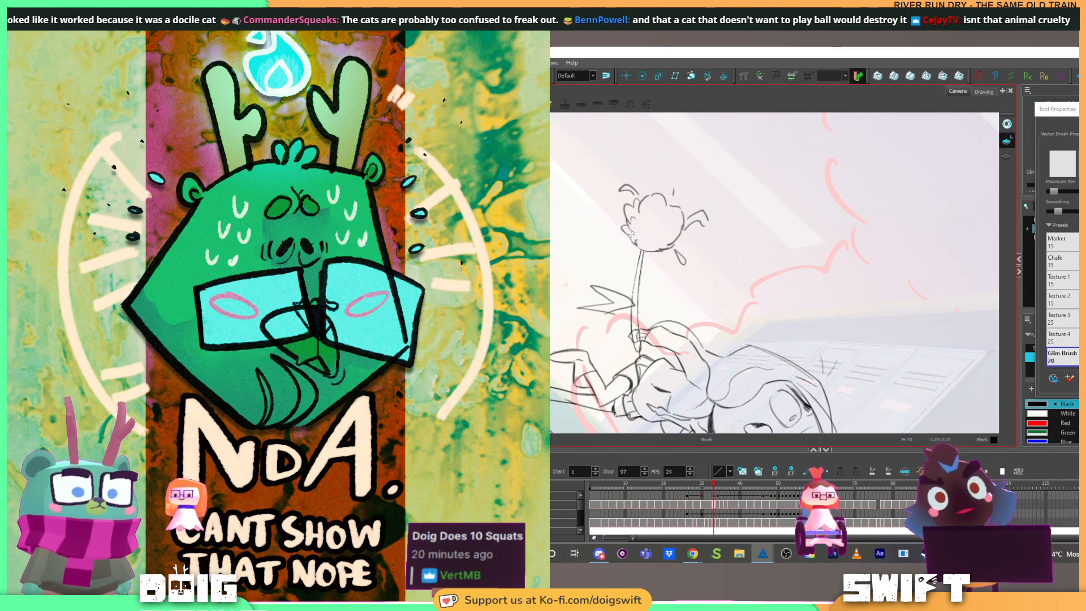
Step: Draw short fluffy strokes along the lower-left edge of the fluffy head and undo the last one
key("alt+s")
key("alt+b")
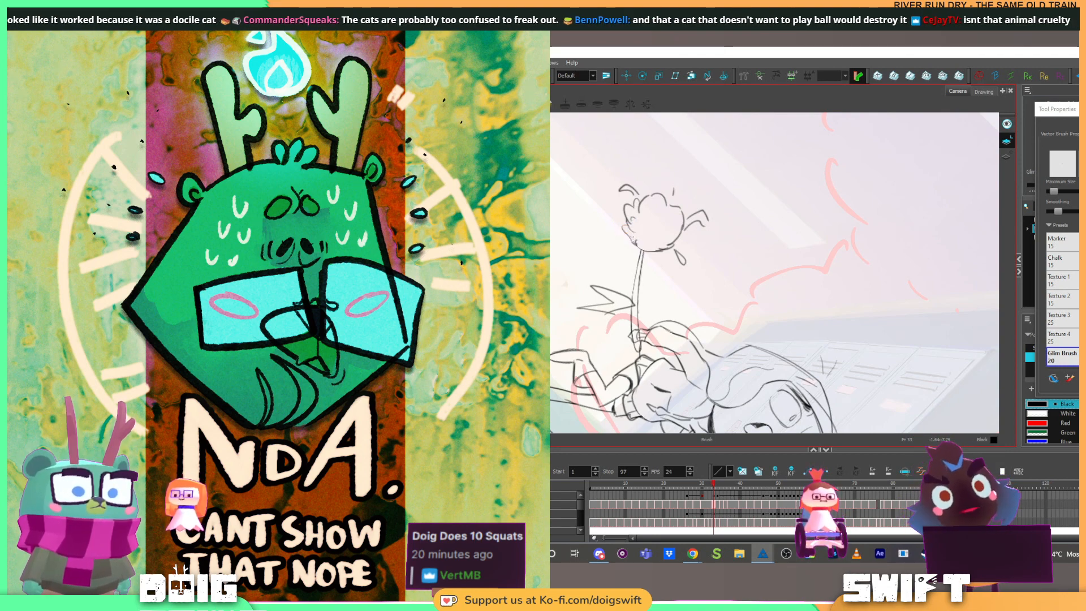
left_click_drag(630, 239, 659, 250)
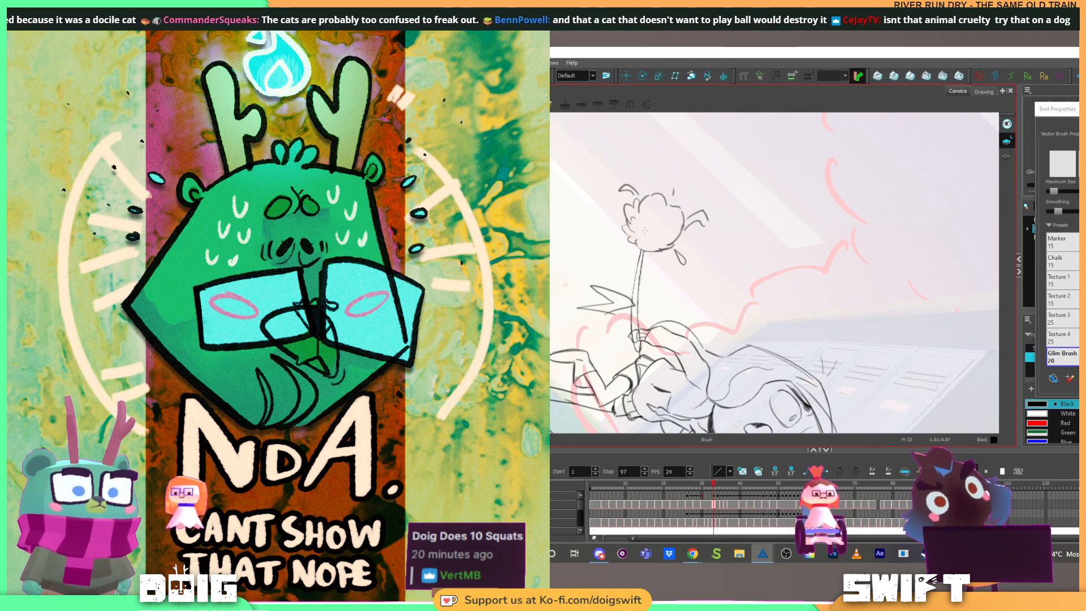
left_click_drag(634, 241, 664, 249)
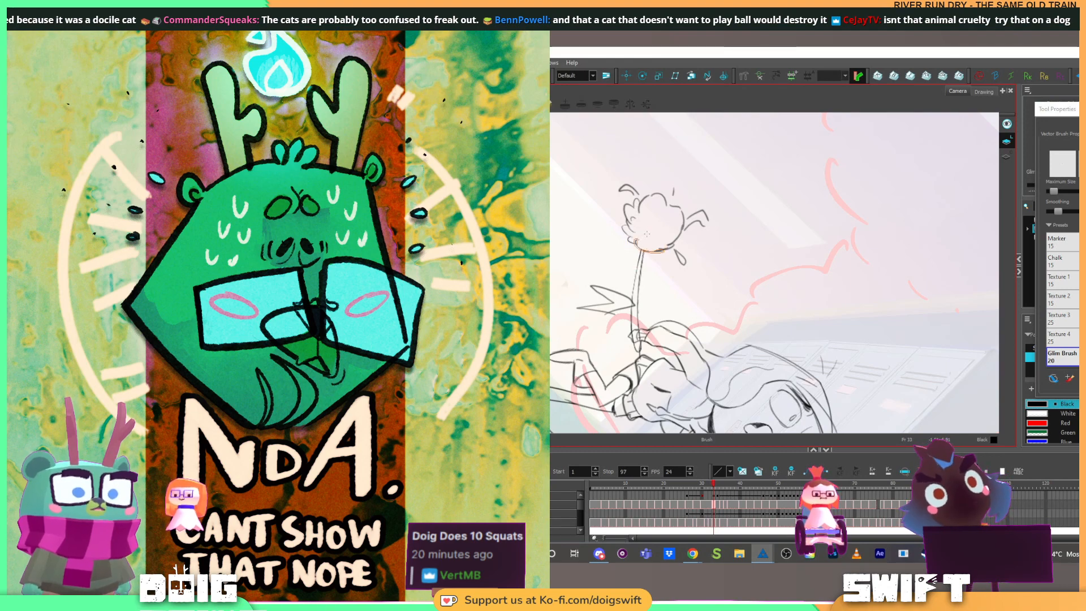
key("ctrl+z")
Step: Replace the rough curve on the underside of the fluffy head with tufts and delete the leftover line
key("alt+s")
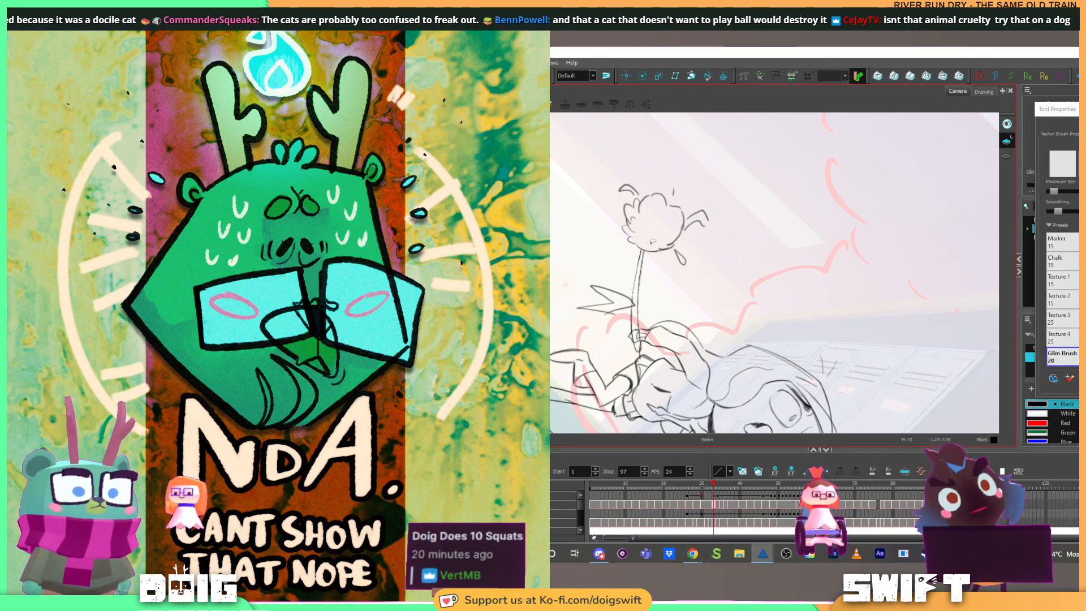
key("alt+s")
left_click(645, 247)
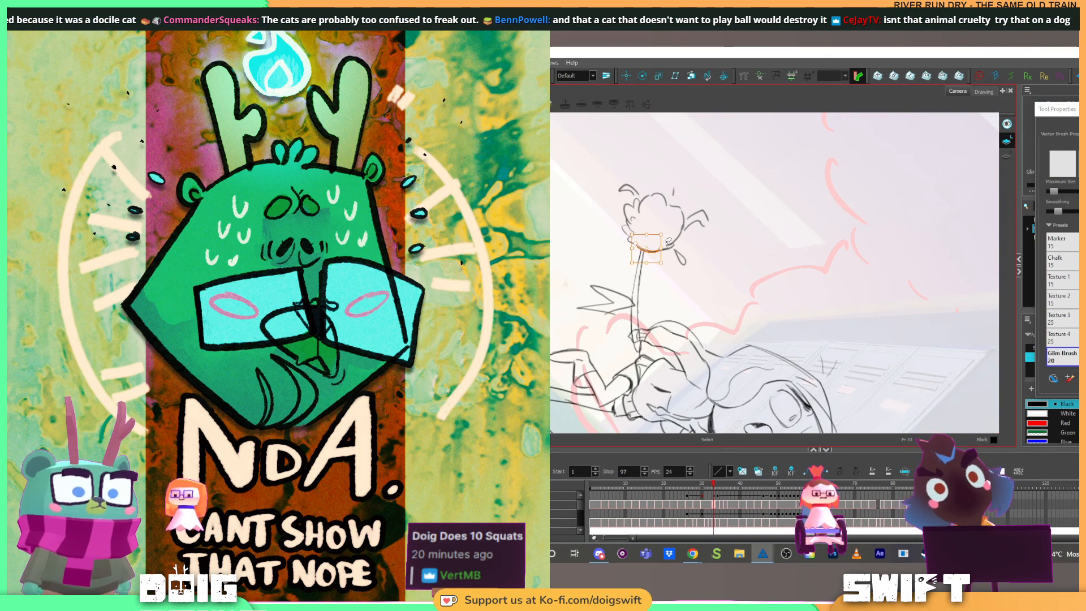
left_click(677, 239)
key("ctrl+alt")
mouse_move(717, 274)
left_mouse_down()
mouse_move(714, 249)
mouse_move(728, 282)
mouse_move(719, 300)
left_mouse_up()
key("alt+b")
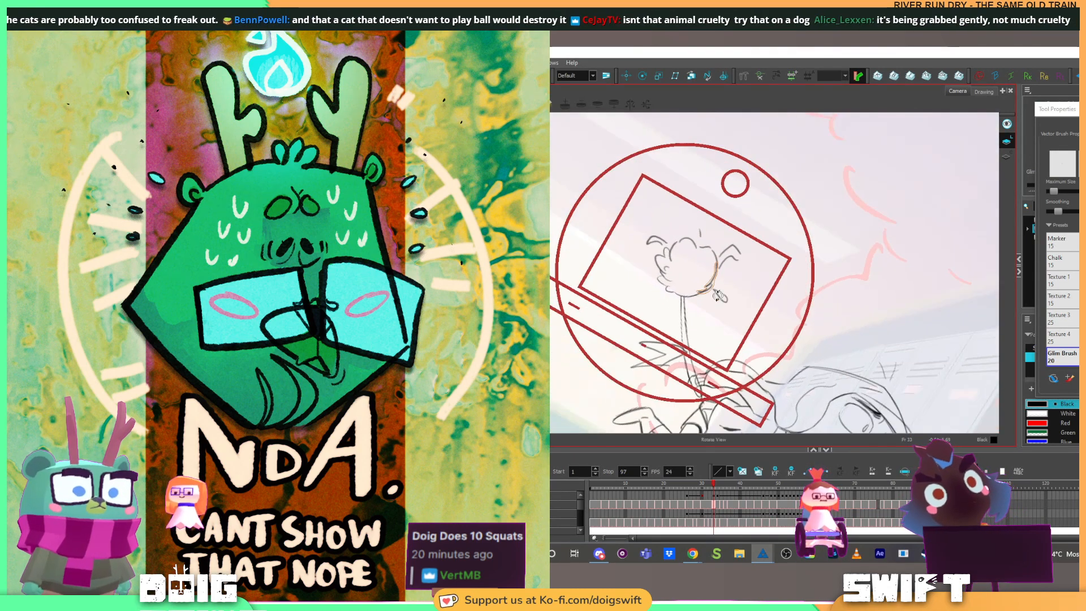
left_click_drag(669, 267, 664, 272)
key("alt+s")
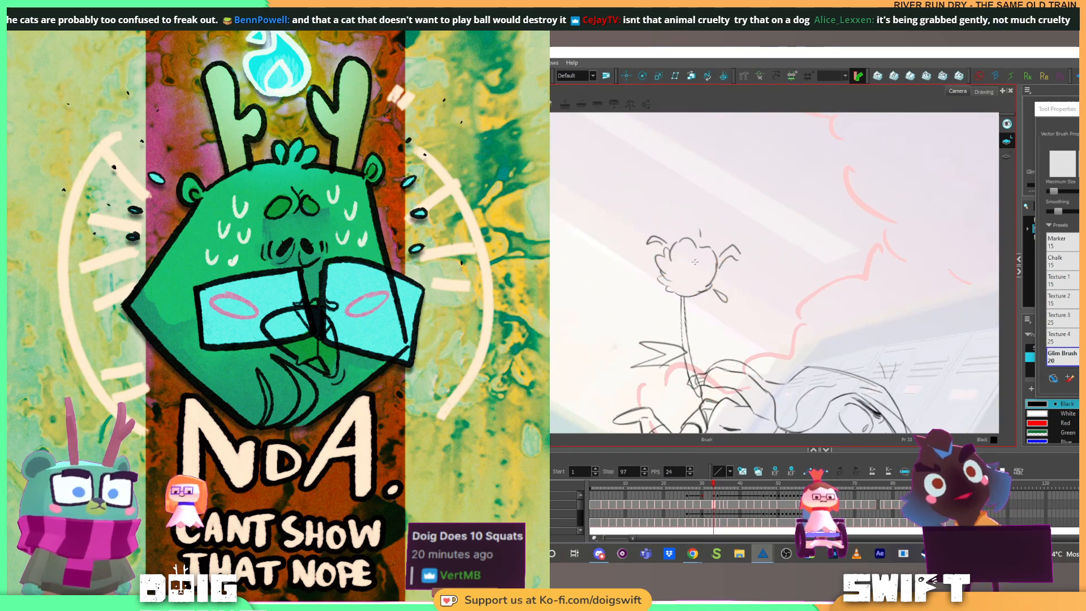
left_click(673, 277)
key("Delete")
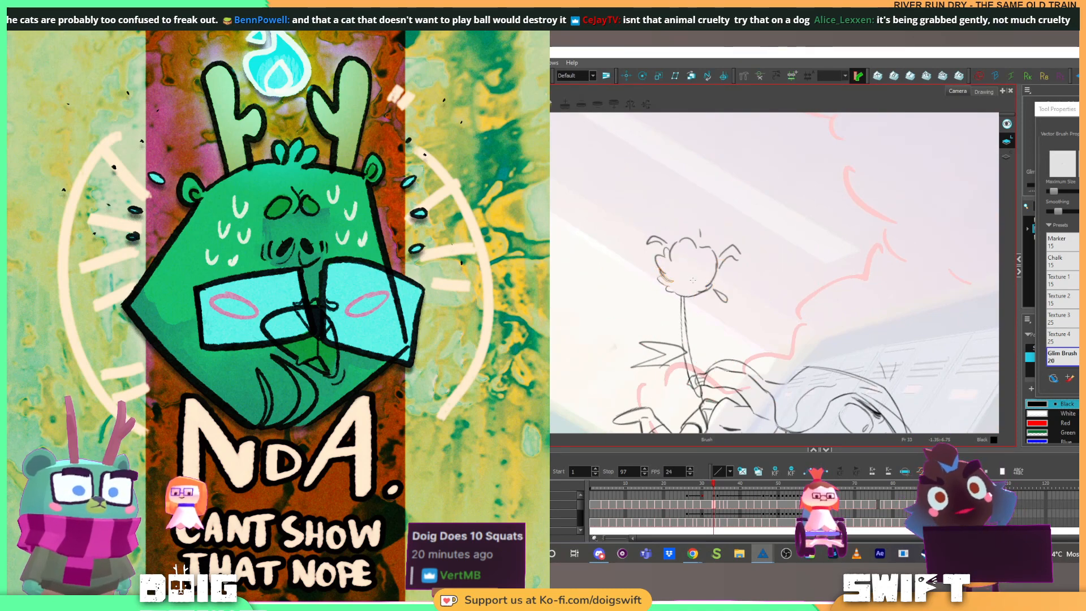
Step: Rework the tufts on the lower sides of the fluffy head and delete the surplus stroke
left_click_drag(727, 276, 719, 299)
left_click_drag(664, 258, 677, 289)
key("alt+s")
key("Delete")
key("alt+s")
key("alt+b")
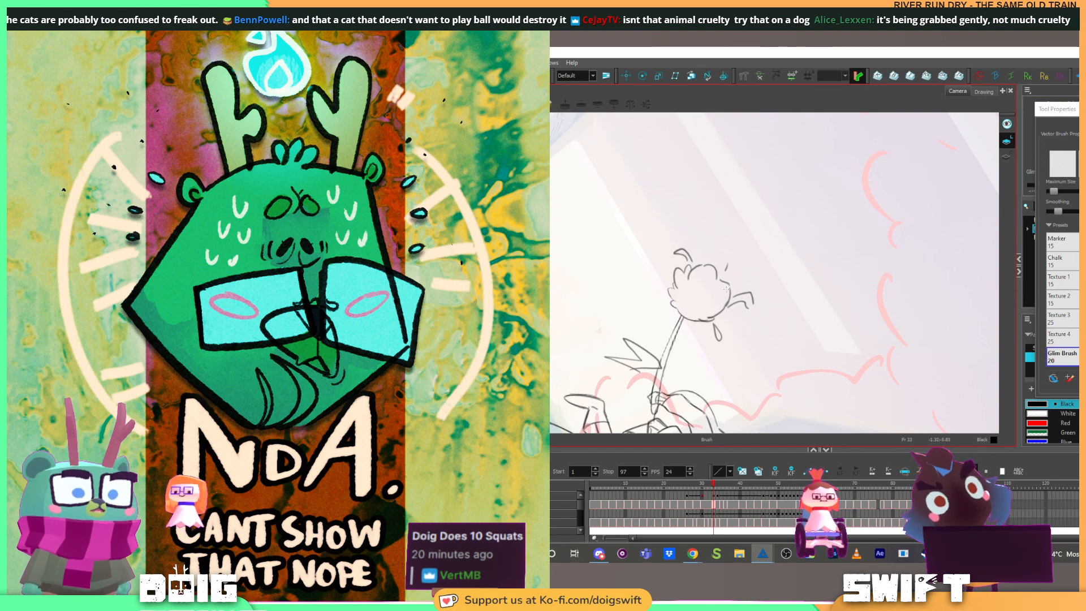
Step: Stroke over the right edge of the fluffy head and delete the overlapping line there
left_click_drag(726, 303, 739, 268)
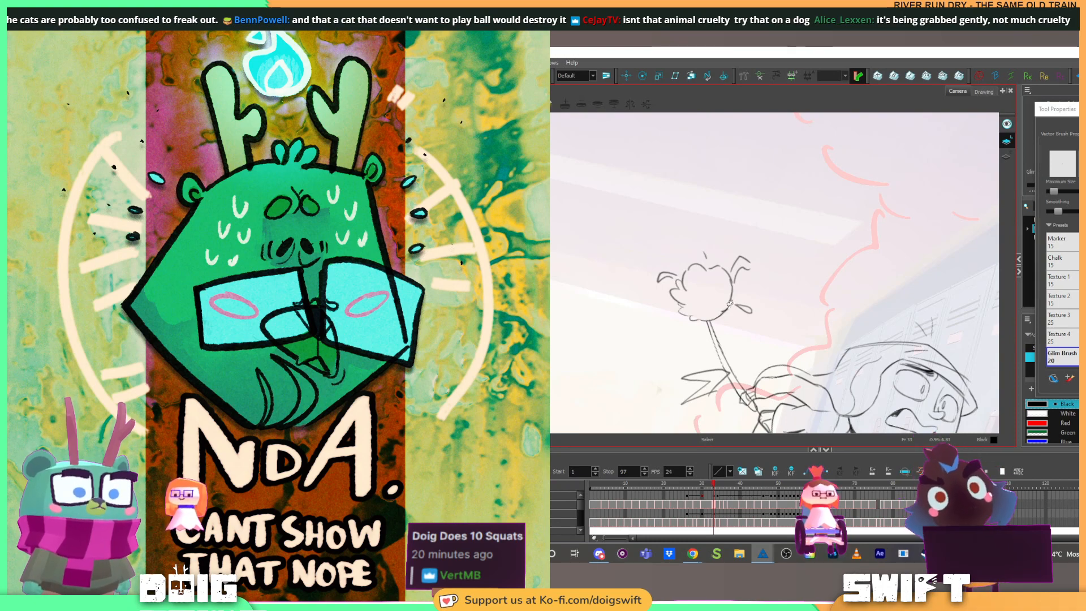
left_click_drag(727, 311, 733, 274)
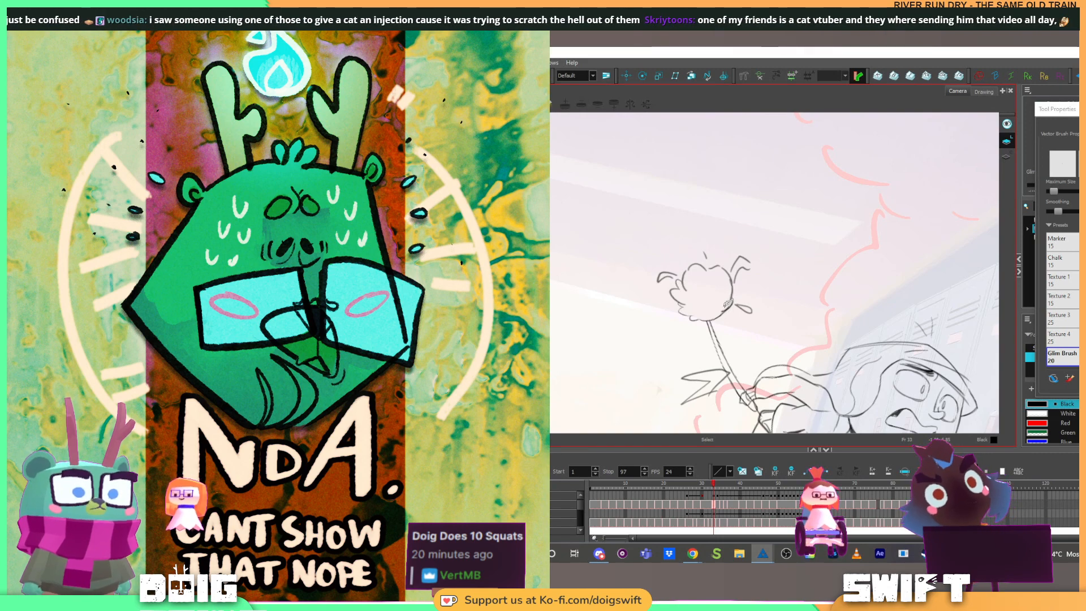
left_click(728, 304)
key("Delete")
key("alt+b")
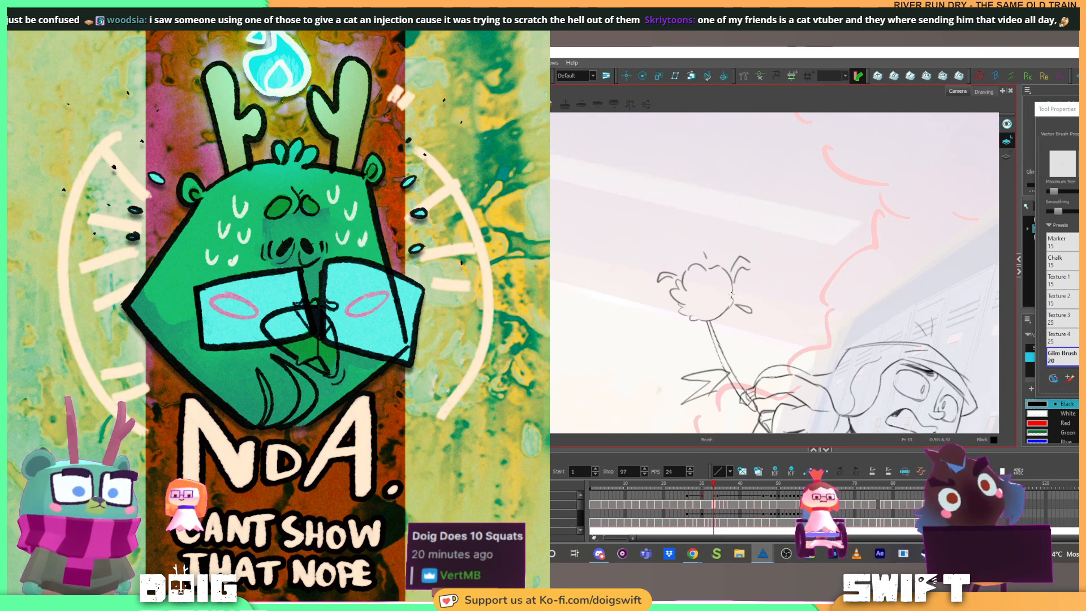
key("alt+s")
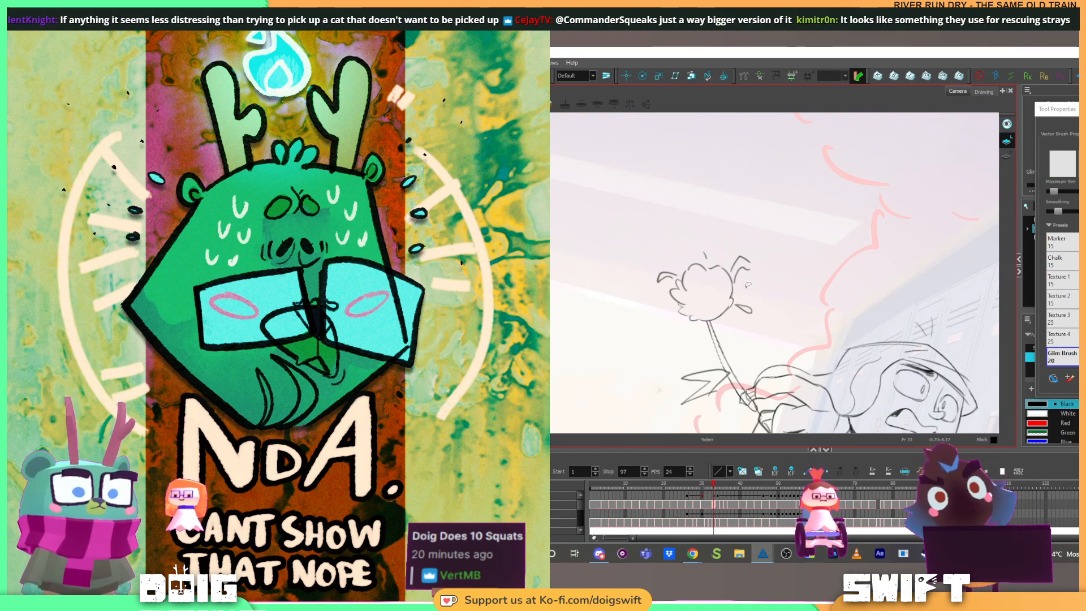
Step: Delete the stray stroke near the top of the fluffy head and compare the pose with the previous drawing
left_click_drag(741, 261, 731, 301)
key("alt+s")
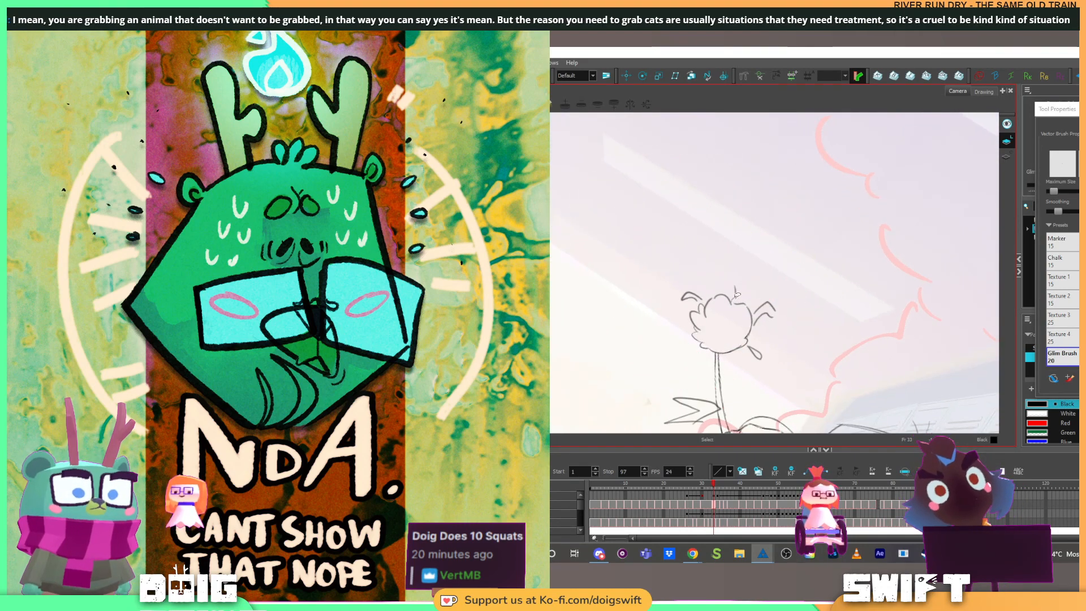
key("alt+b")
key("alt+s")
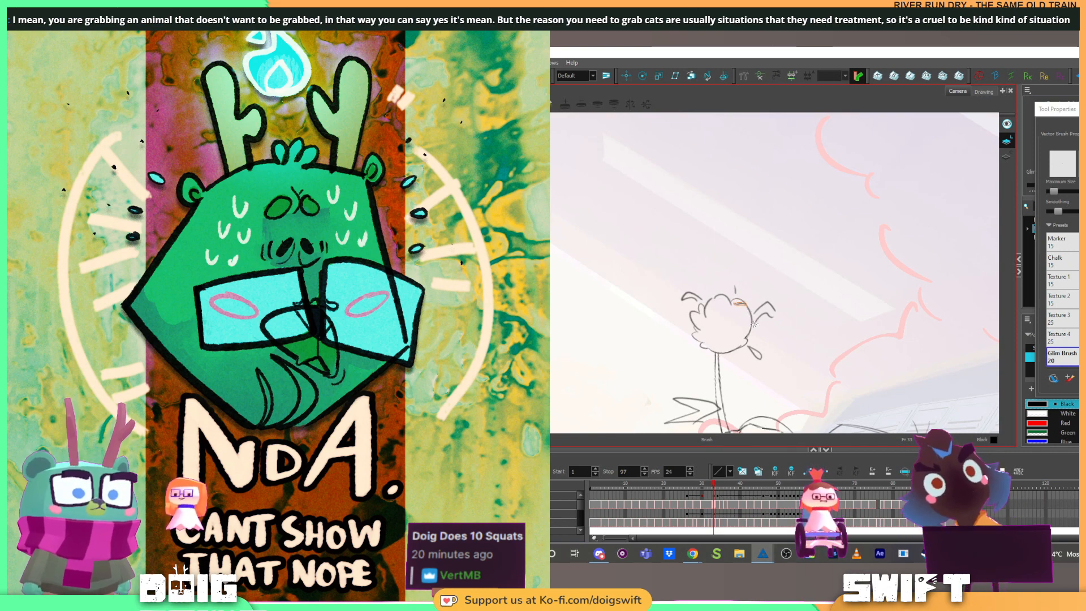
key("Delete")
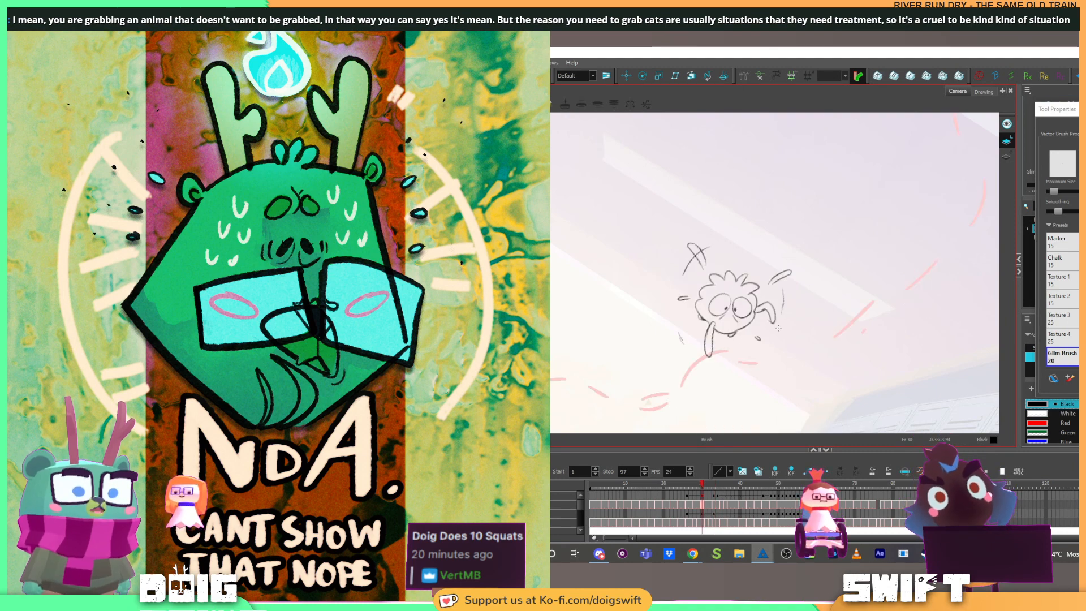
key("f")
key("g")
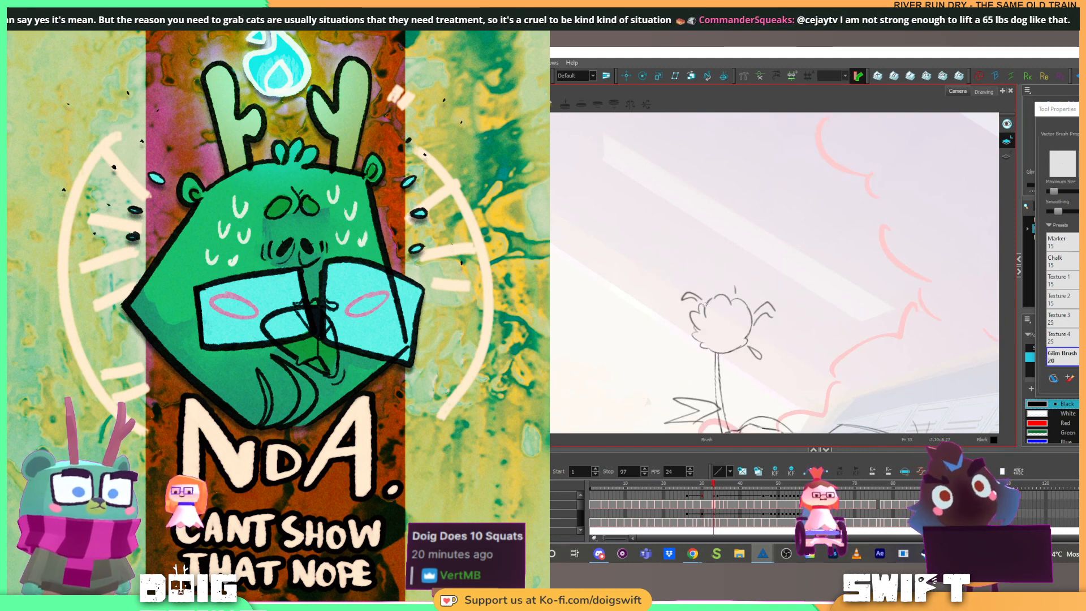
Step: Draw small rounded tufts along the top of the fluffy head and check them against the neighbouring drawing
left_click_drag(715, 296, 706, 317)
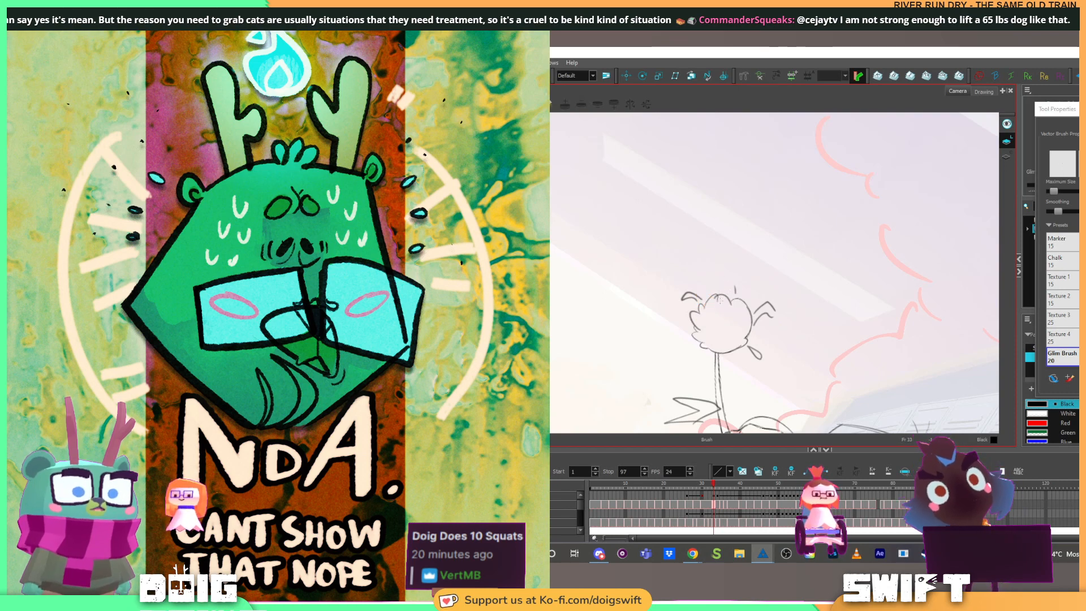
left_click_drag(716, 298, 736, 301)
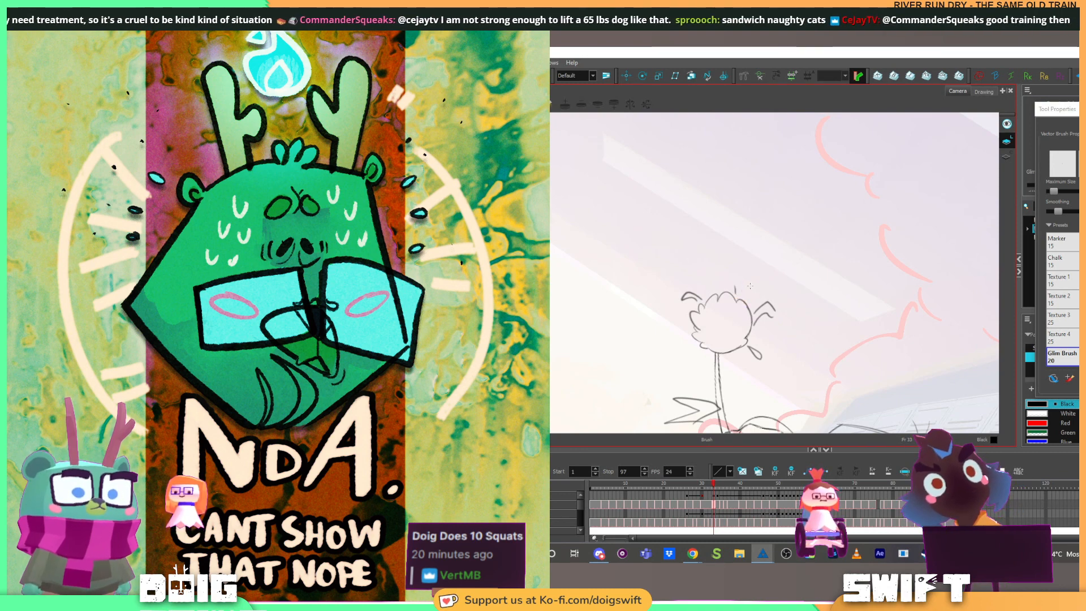
key("f")
key("g")
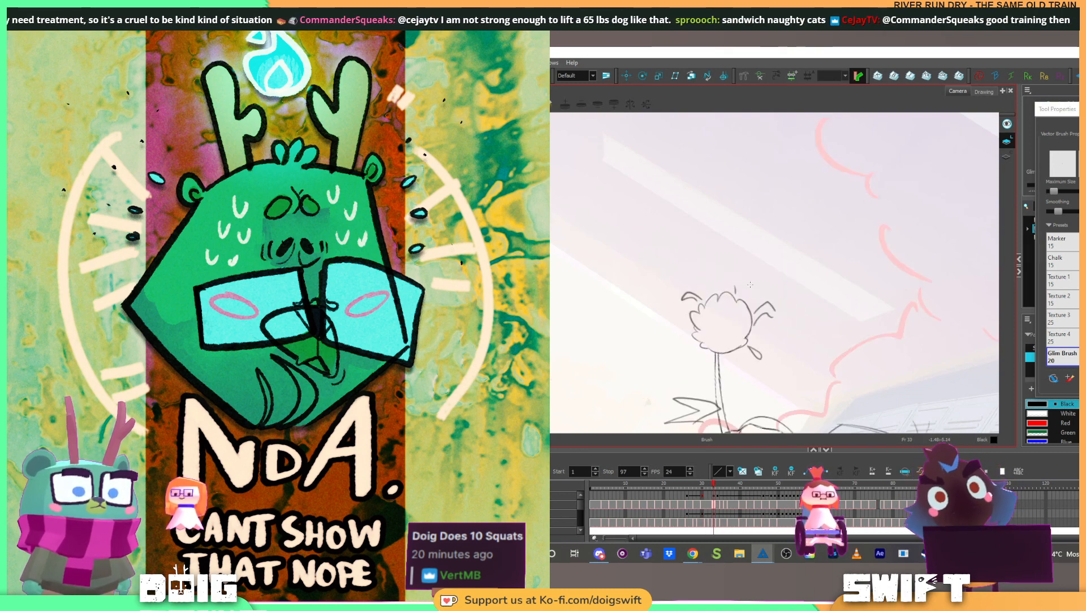
key("f")
key("g")
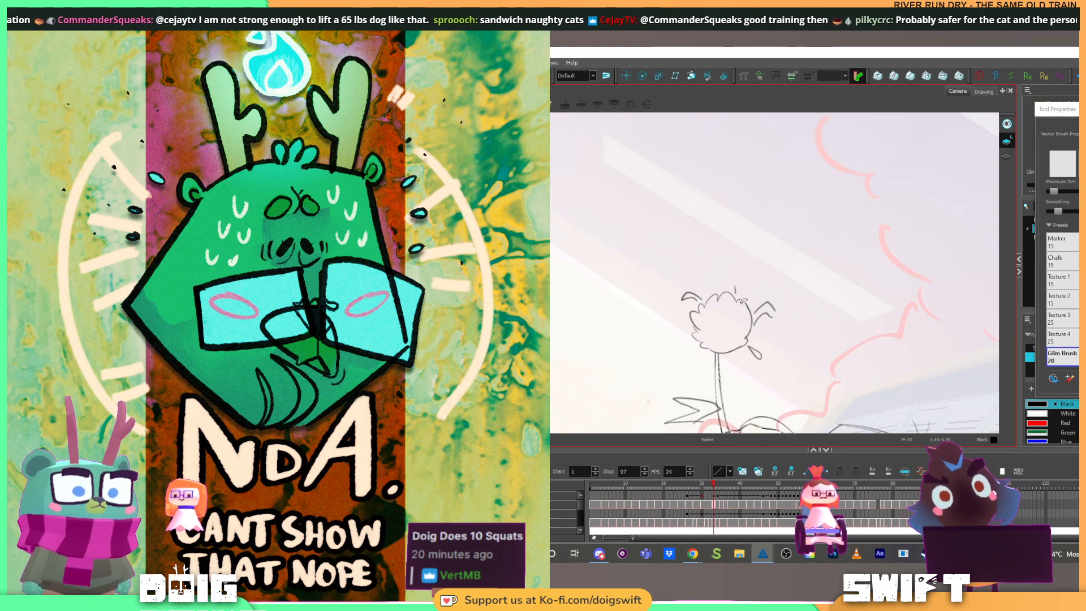
Step: Replace the rough curve across the top of the fluffy head with a cleaner row of rounded tufts
key("alt+s")
left_click(725, 292)
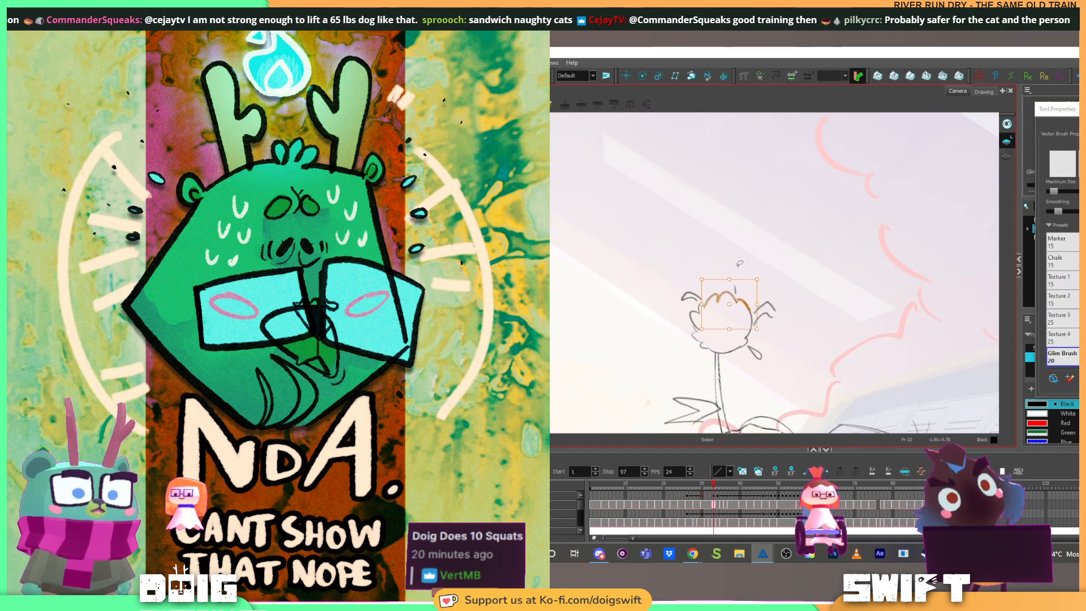
key("alt+b")
key("alt+s")
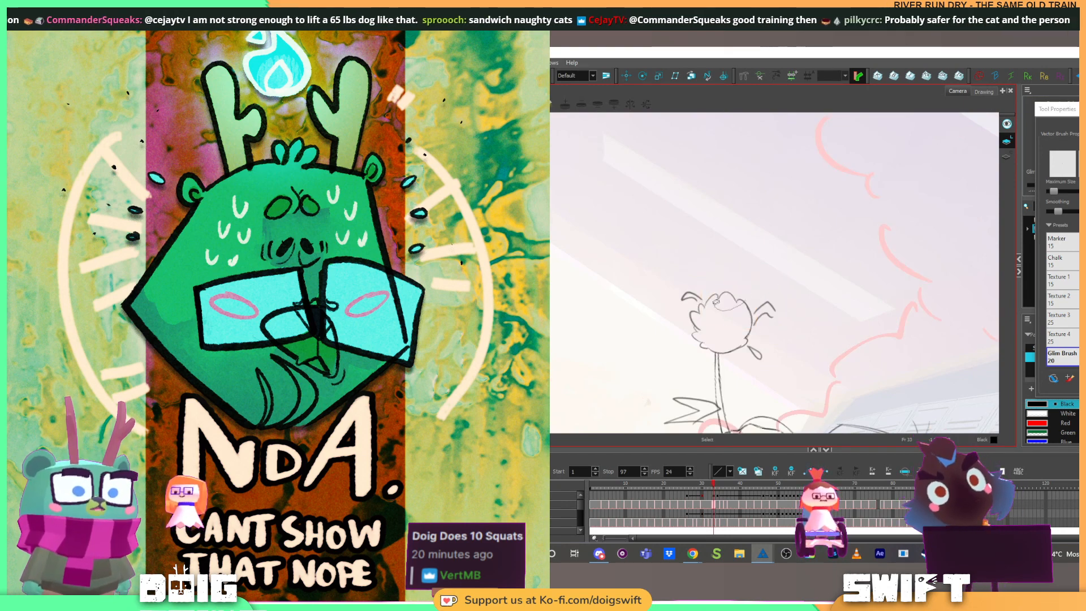
left_click(741, 298)
left_click_drag(757, 280, 758, 280)
left_click(752, 271)
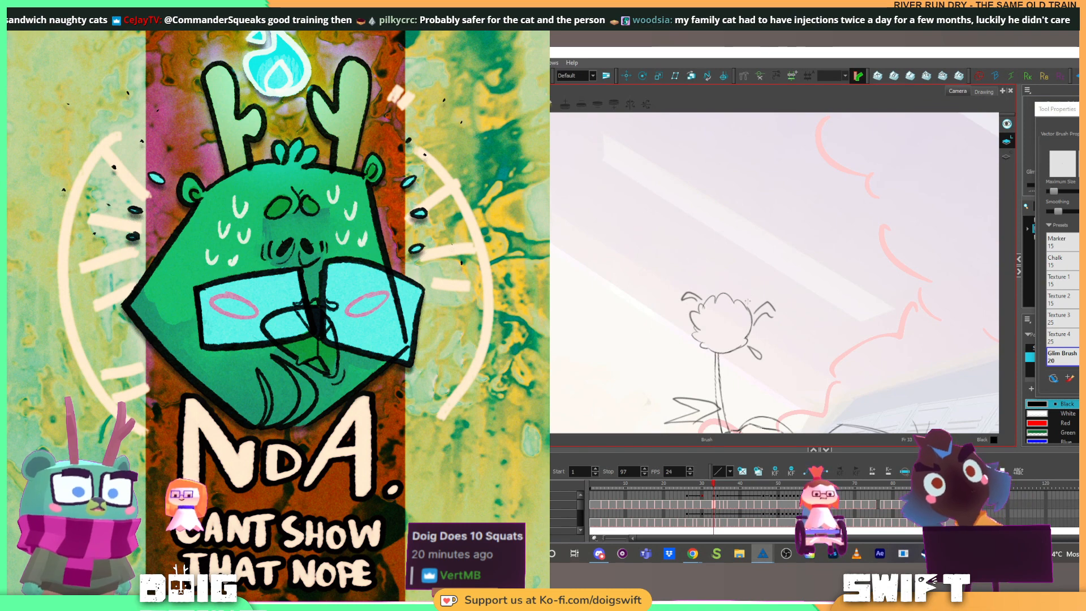
Step: Remove the left-edge tuft from the fluffy head and redraw its right edge, comparing with the previous drawing
key("alt+b")
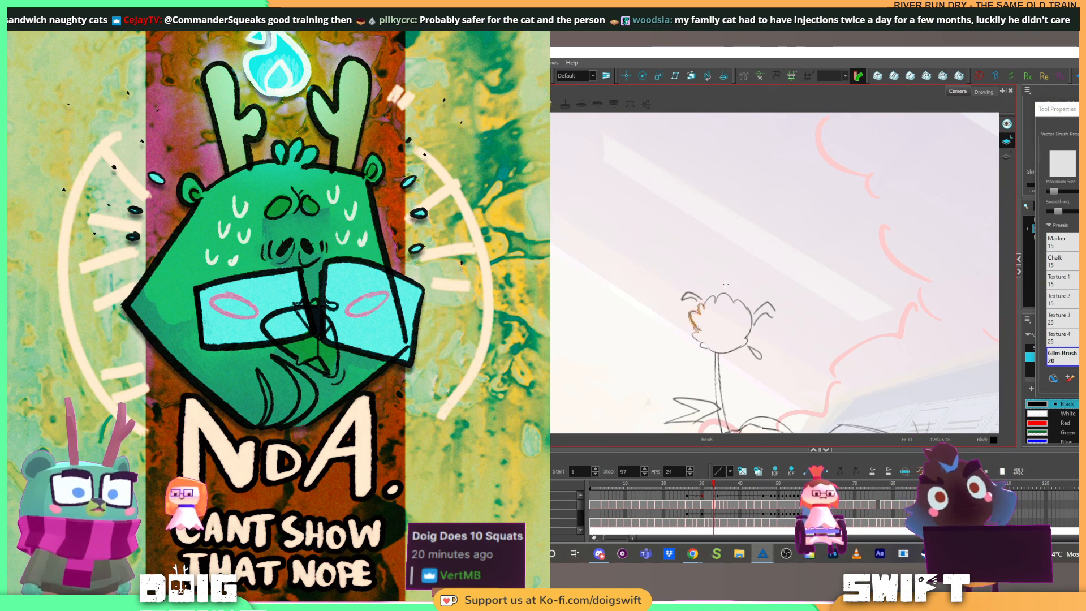
key("f")
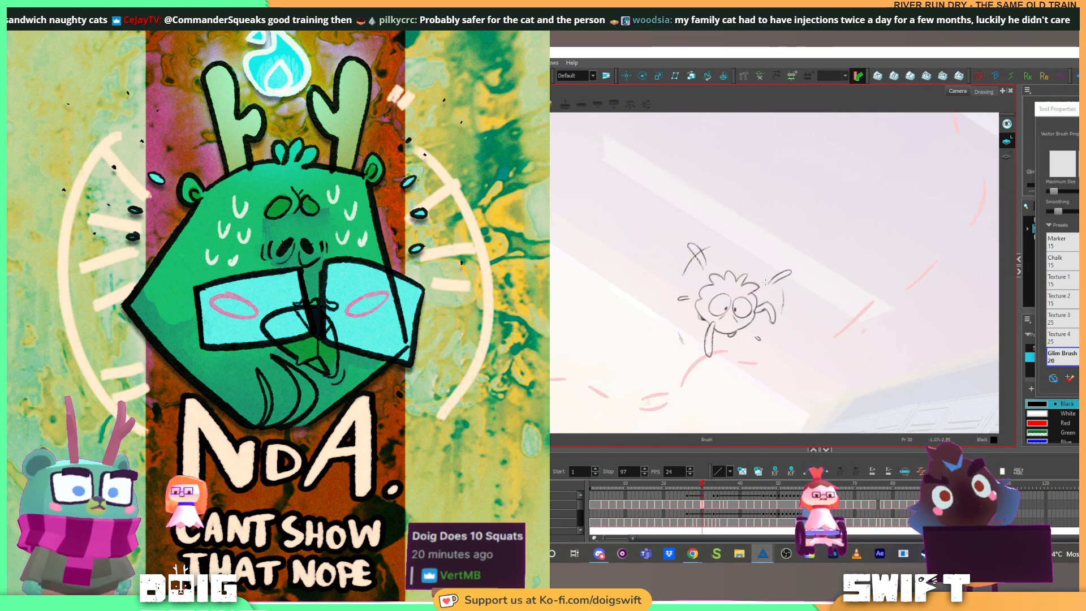
key("g")
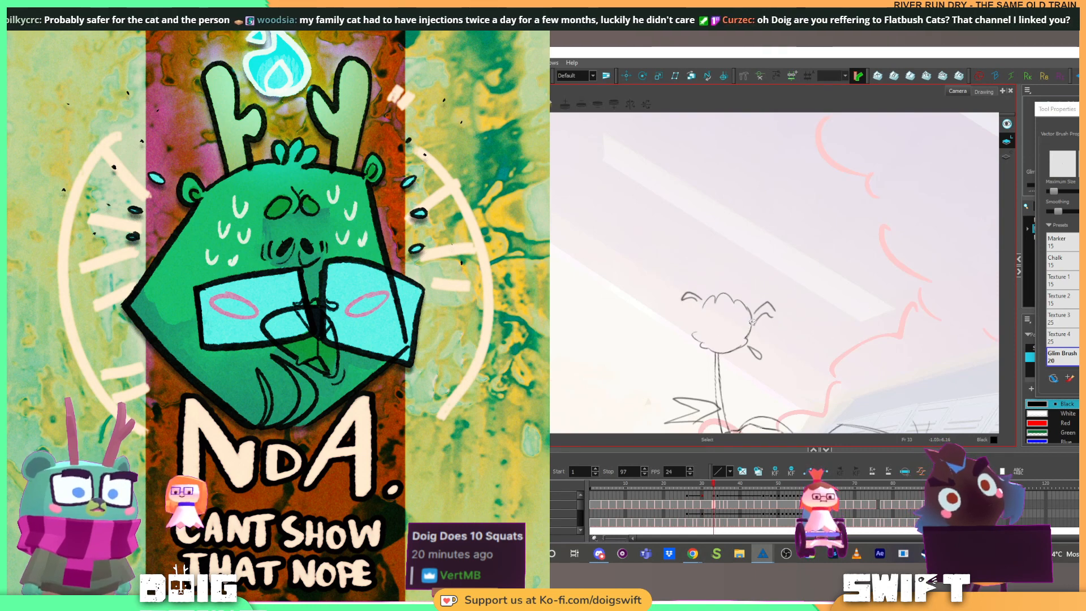
left_click_drag(745, 339, 754, 317)
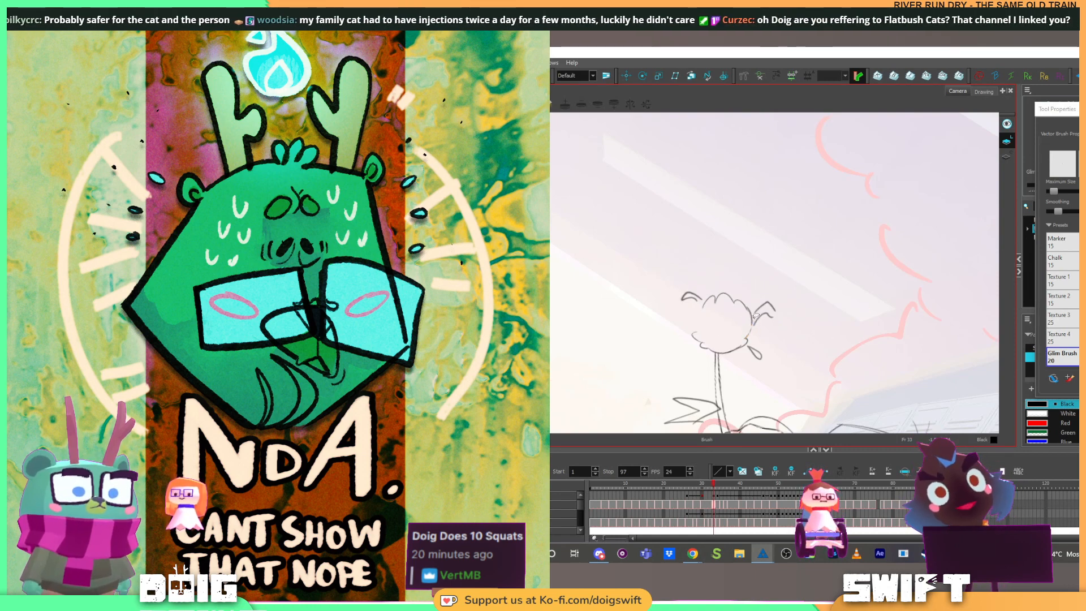
left_click_drag(752, 325, 745, 308)
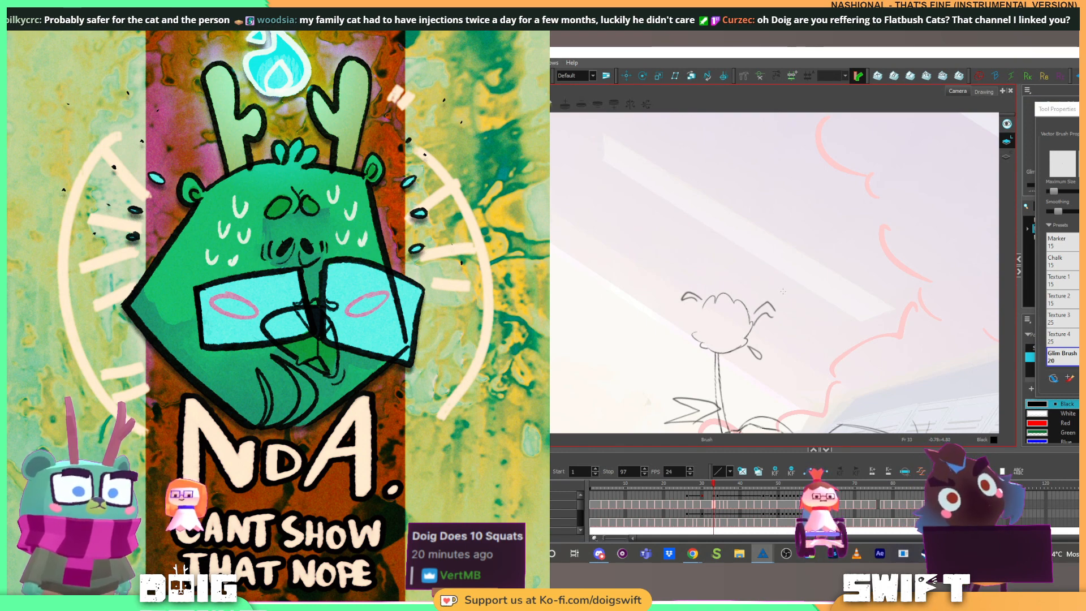
Step: Compare the neighbouring drawings and sketch two round eye outlines inside the fluffy head, undoing the unsuitable strokes
key("f")
key("g")
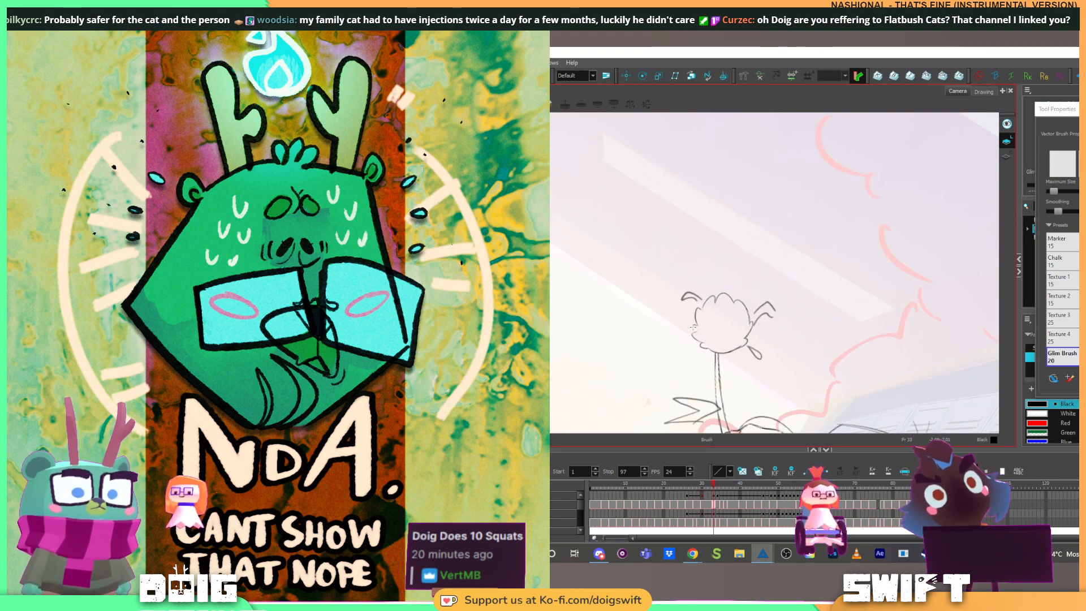
key("alt+s")
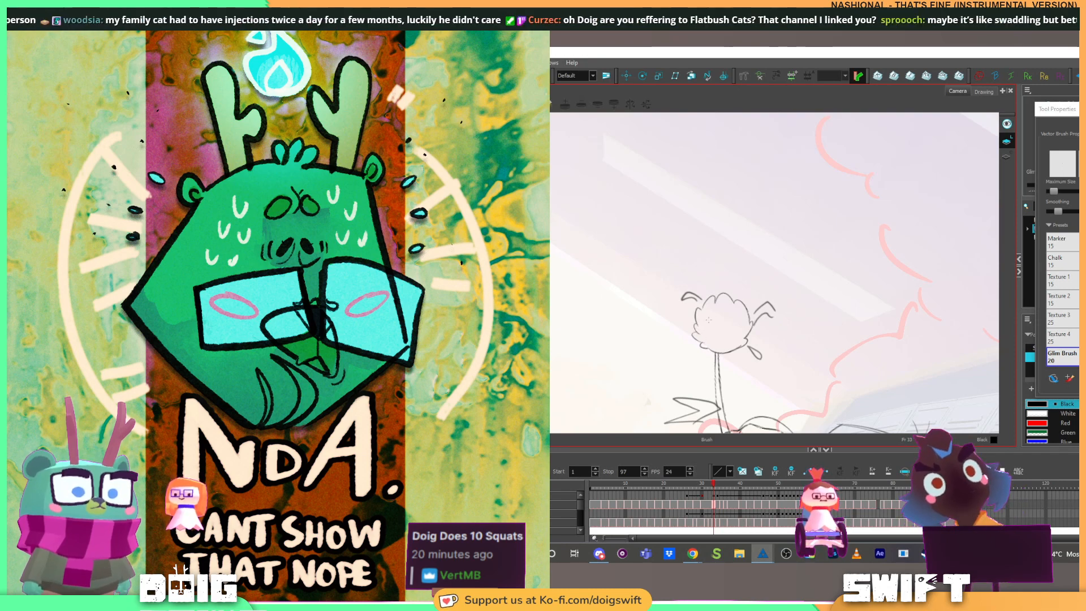
key("f")
key("g")
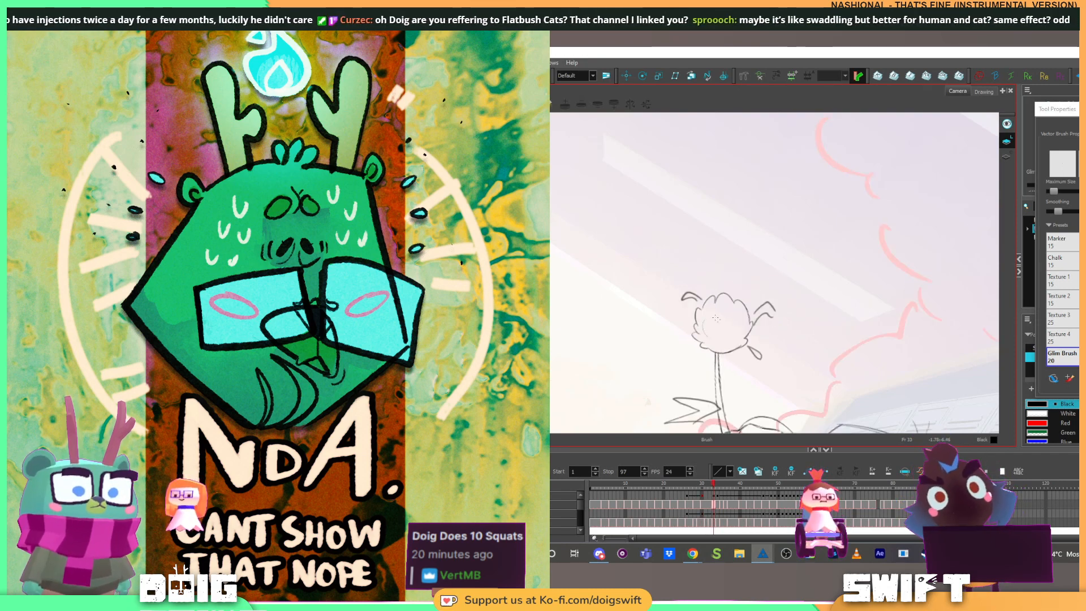
mouse_move(716, 318)
left_mouse_down()
mouse_move(706, 335)
mouse_move(714, 317)
mouse_move(737, 315)
mouse_move(725, 330)
mouse_move(733, 339)
mouse_move(745, 321)
mouse_move(727, 333)
mouse_move(742, 323)
mouse_move(738, 334)
left_mouse_up()
key("ctrl+z")
key("ctrl+z")
key("ctrl+z")
key("ctrl+z")
key("ctrl+z")
key("ctrl+z")
key("ctrl+z")
Step: Select and delete the left eye's outline strokes on the fluffy head
left_click(714, 317)
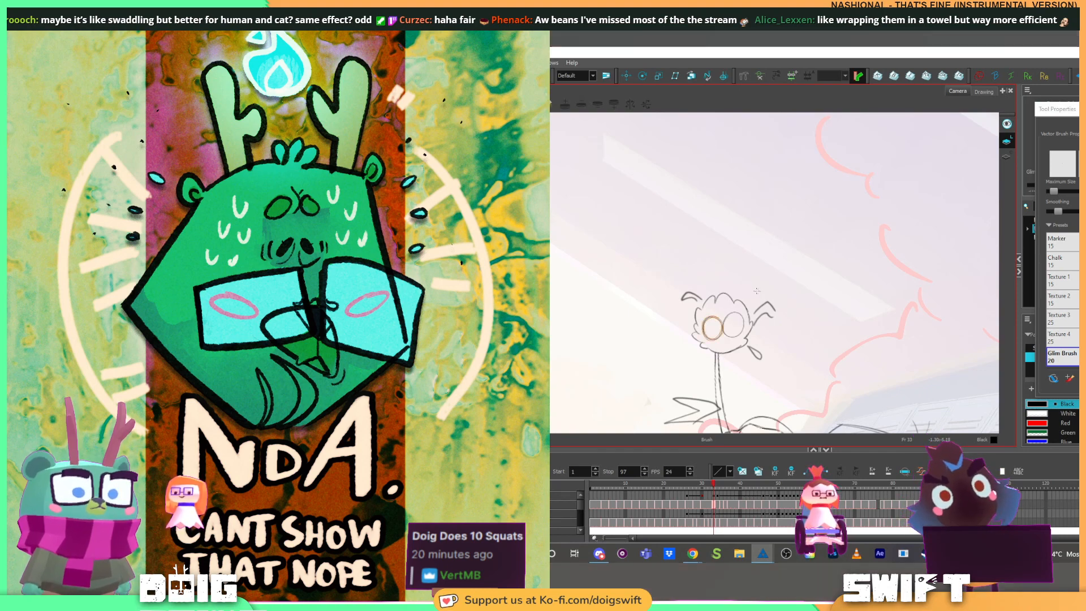
key("Delete")
key("alt+b")
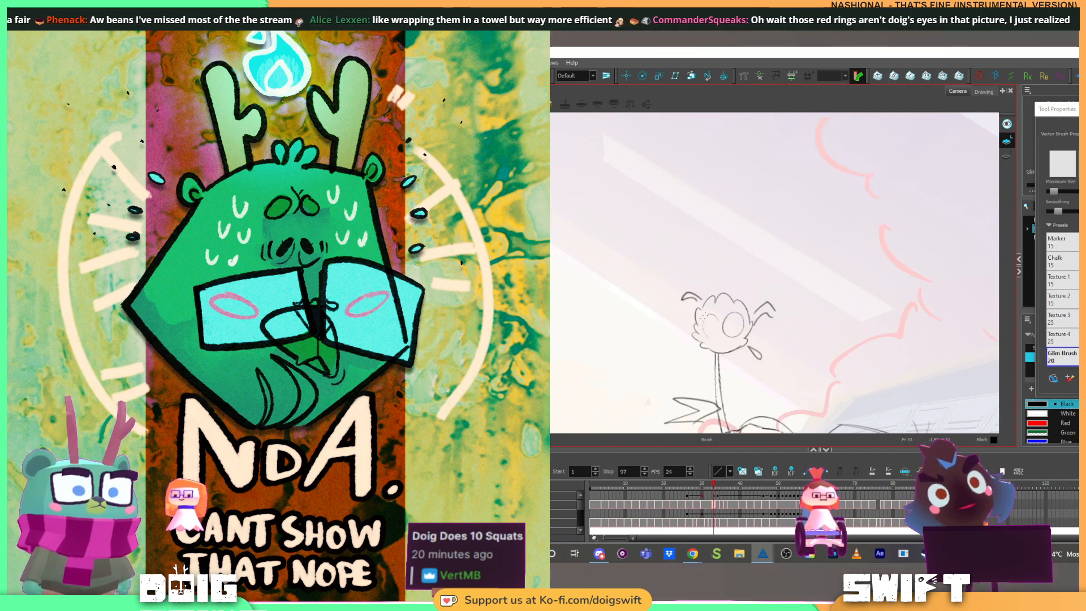
left_click(716, 316)
key("Delete")
key("alt+b")
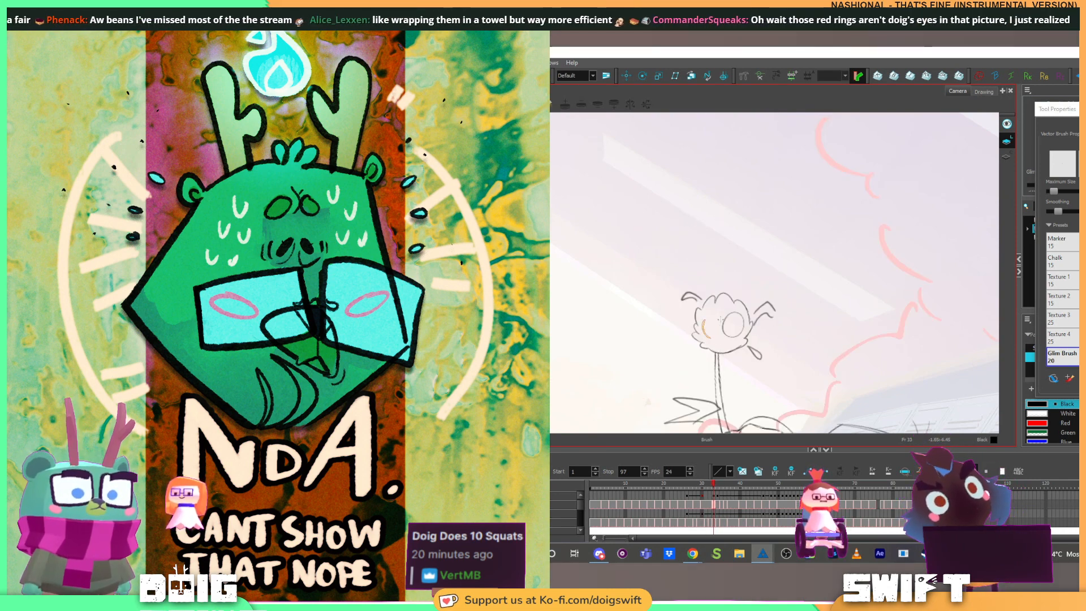
Step: Redraw the left eye as a clean round outline beside the right eye
mouse_move(708, 312)
left_mouse_down()
mouse_move(712, 338)
mouse_move(715, 315)
left_mouse_up()
left_click(716, 328)
key("Delete")
key("alt+b")
key("ctrl+z")
key("alt+b")
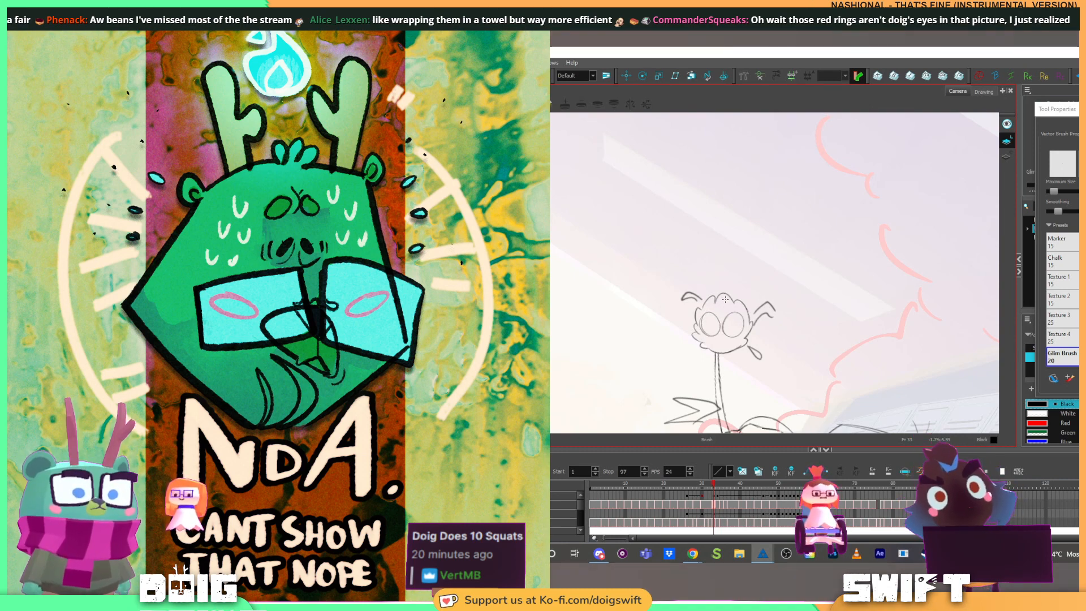
Step: Compare with the previous drawing and place the eyes lower on the fluffy head's face
key("comma")
key("period")
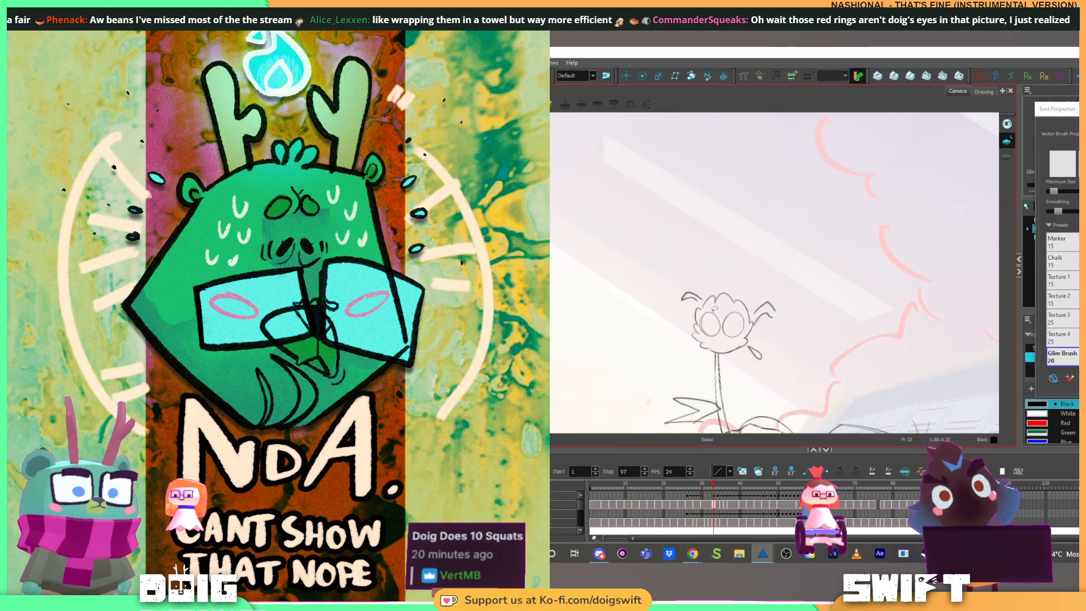
left_click(714, 309)
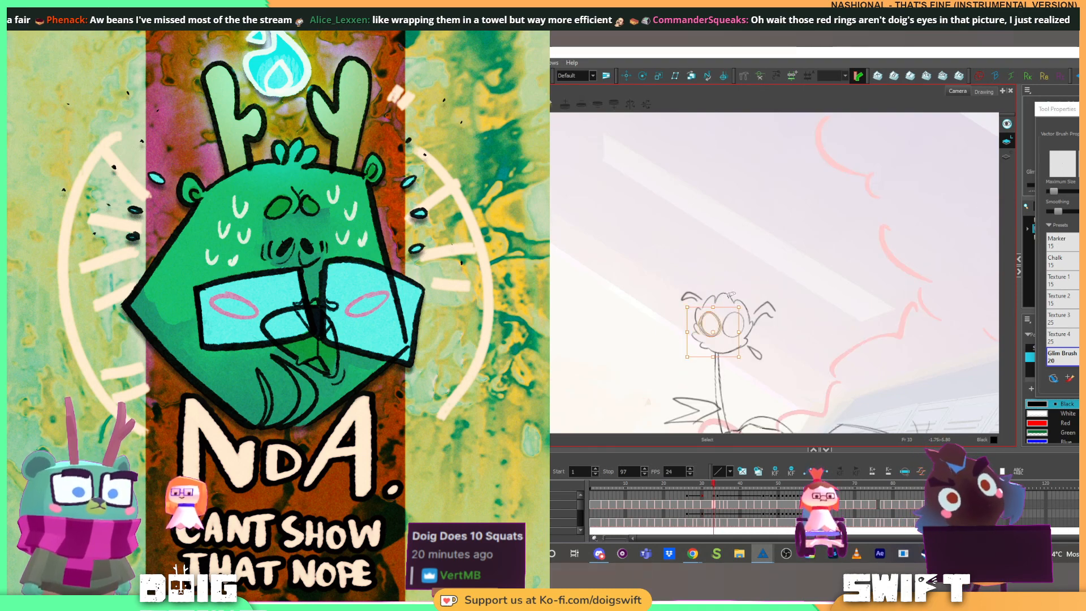
left_click(734, 299)
mouse_move(726, 336)
left_mouse_down()
mouse_move(735, 328)
mouse_move(729, 360)
left_mouse_up()
key("alt+b")
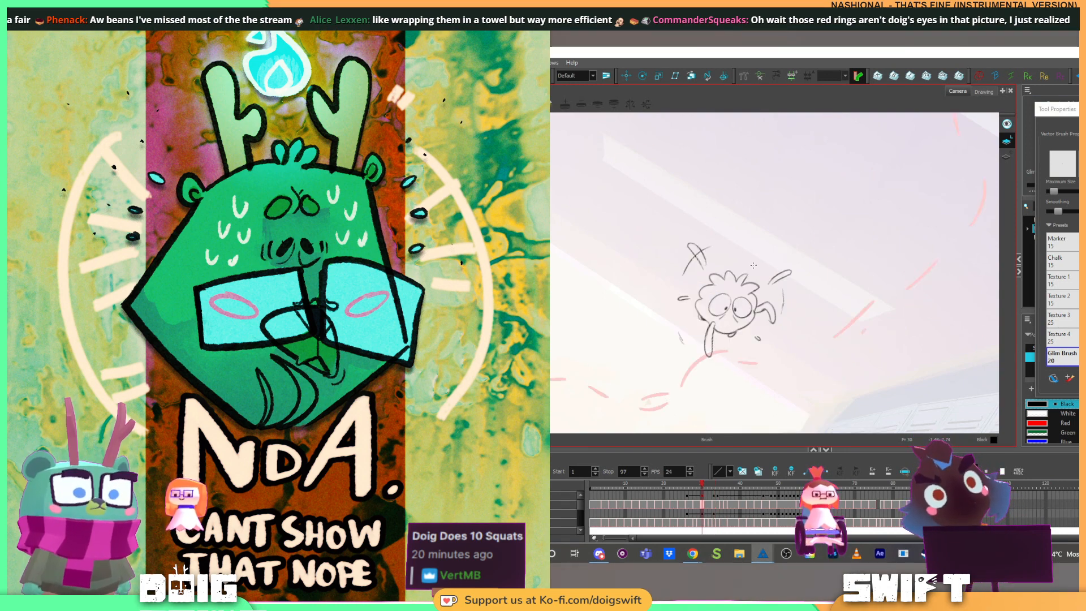
Step: Adjust the left eye's position and tidy the outlines so both eyes sit side by side
key("alt+s")
left_click(713, 320)
left_click_drag(714, 320, 720, 317)
key("alt+b")
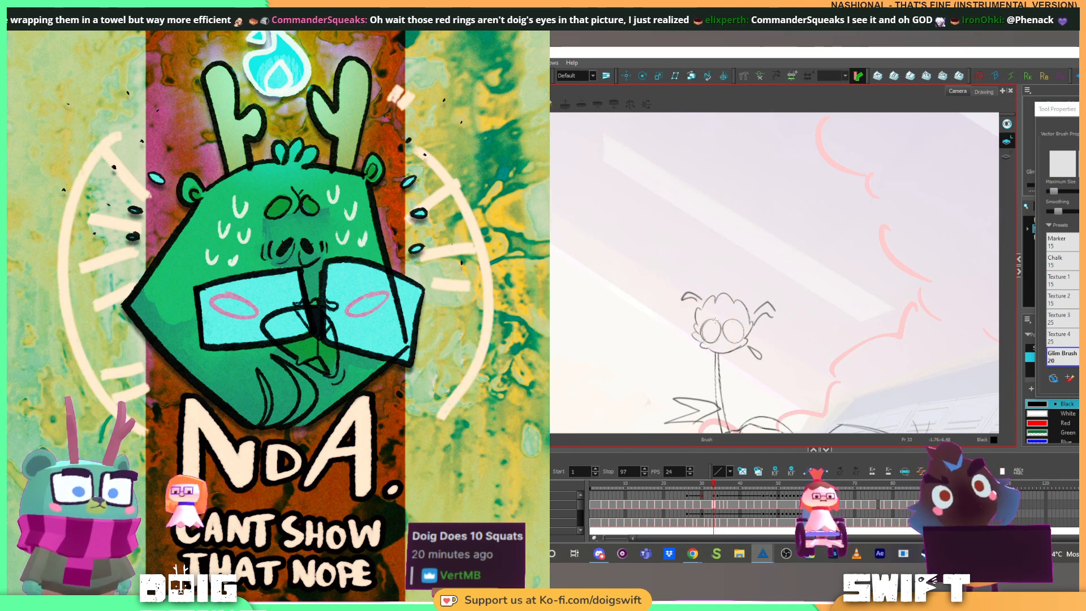
key("alt+s")
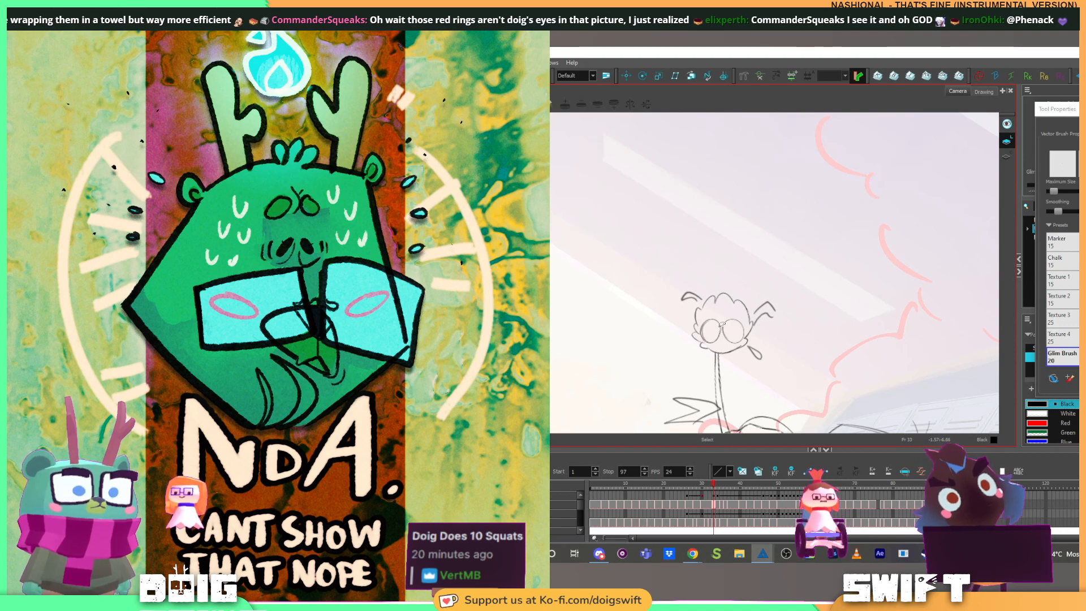
key("alt+b")
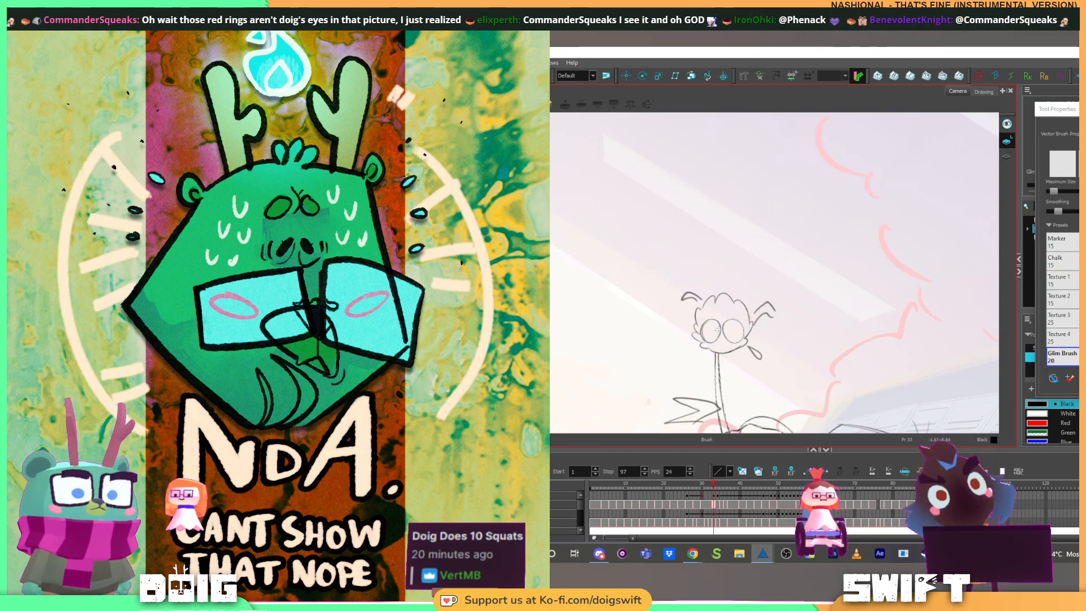
Step: Draw pupils inside both eyes, trimming the left one, and close the outline of the raised right arm
left_click(716, 335)
left_click(728, 337)
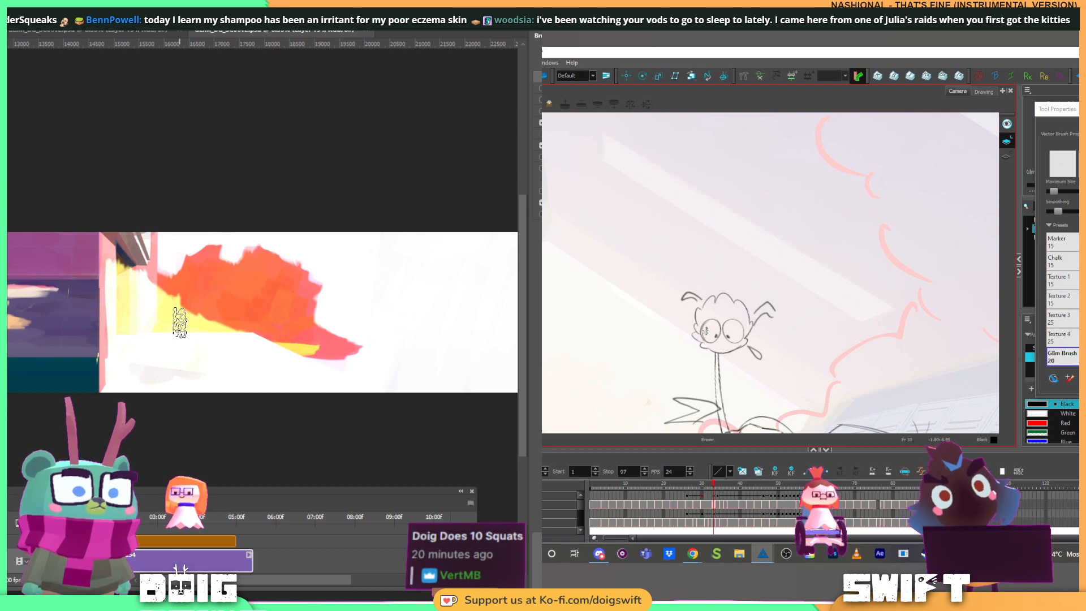
key("ctrl+z")
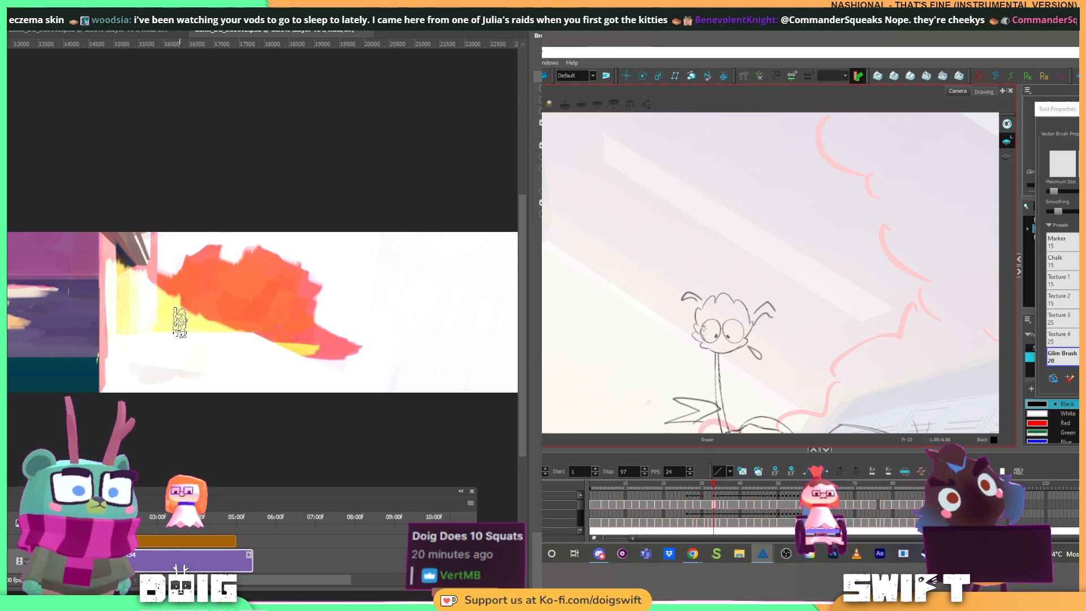
left_click_drag(704, 333, 706, 338)
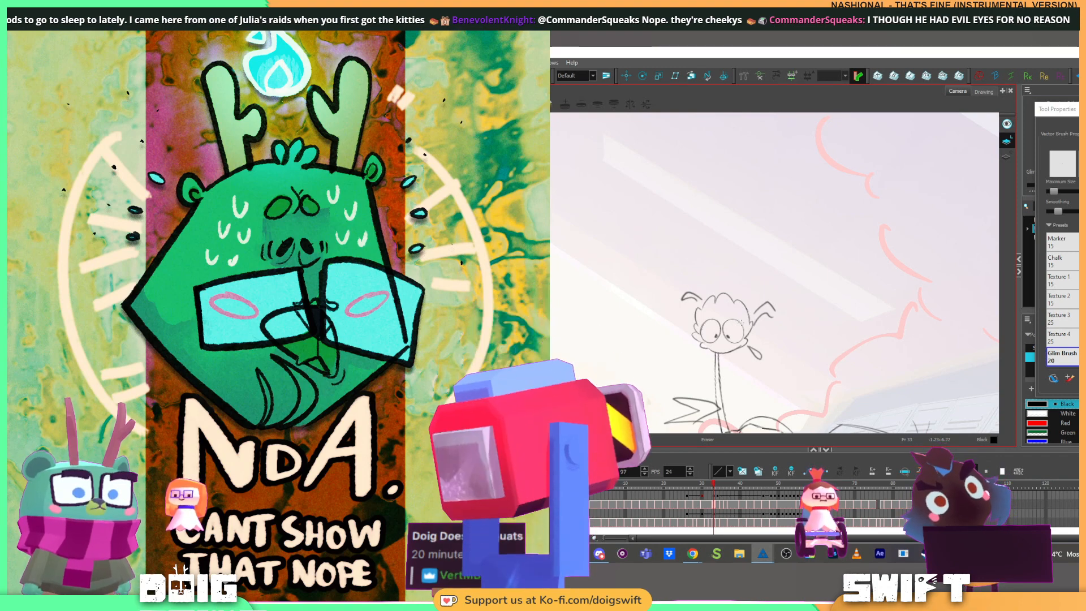
key("alt+b")
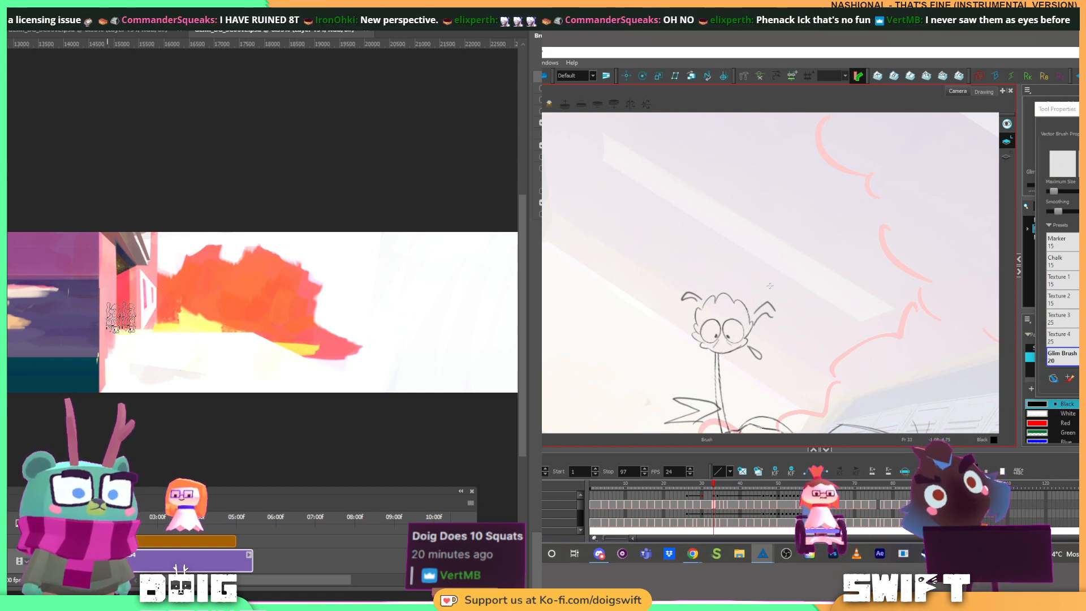
mouse_move(761, 330)
left_mouse_down()
mouse_move(781, 272)
mouse_move(783, 333)
left_mouse_up()
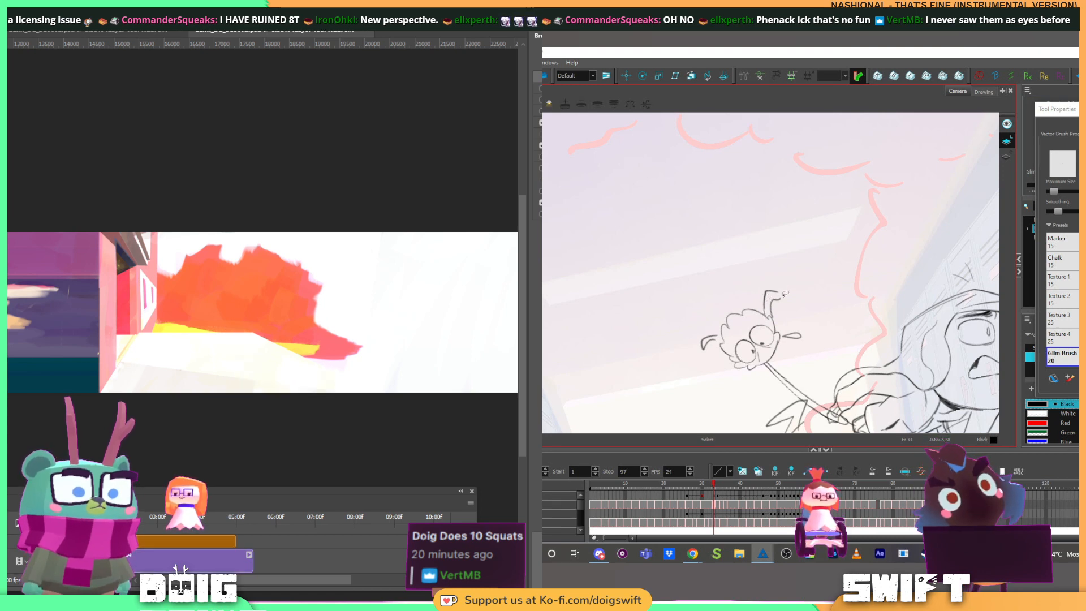
left_click_drag(784, 303, 751, 334)
Step: Outline the ground in front of the orange foliage with a straight-edged lasso selection and fill it with the foreground colour
left_click(101, 393, "alt")
left_click(140, 332, "alt")
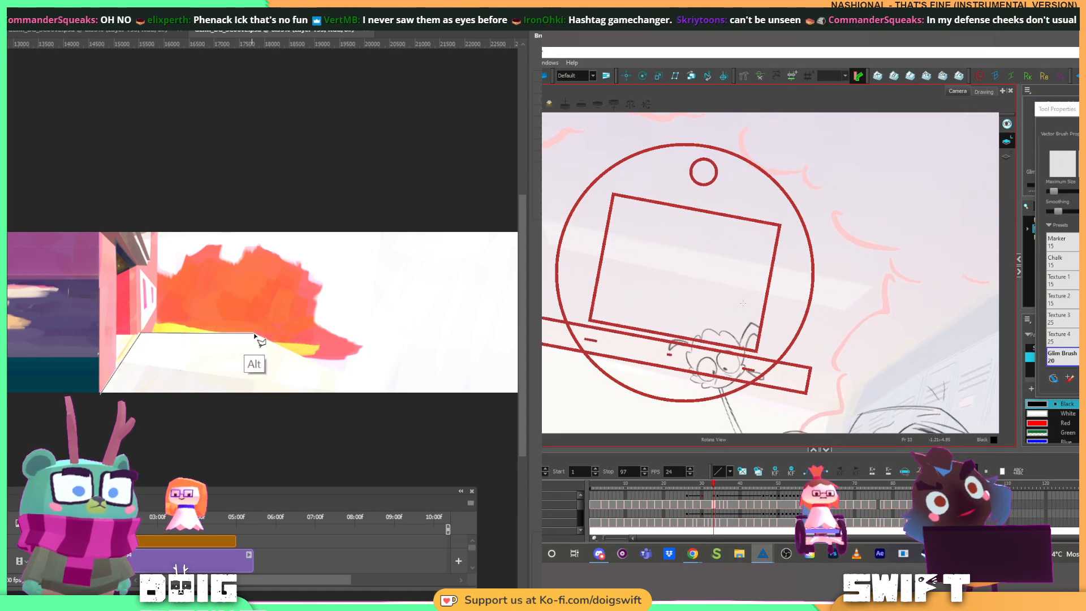
left_click(256, 334, "alt")
left_click(393, 399, "alt")
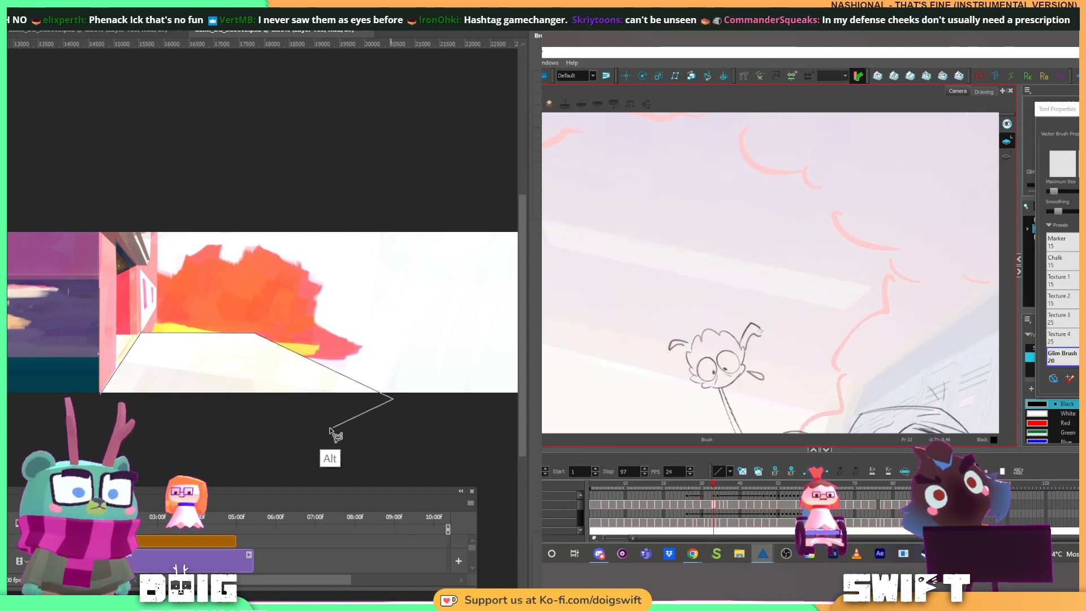
left_click(89, 440, "alt")
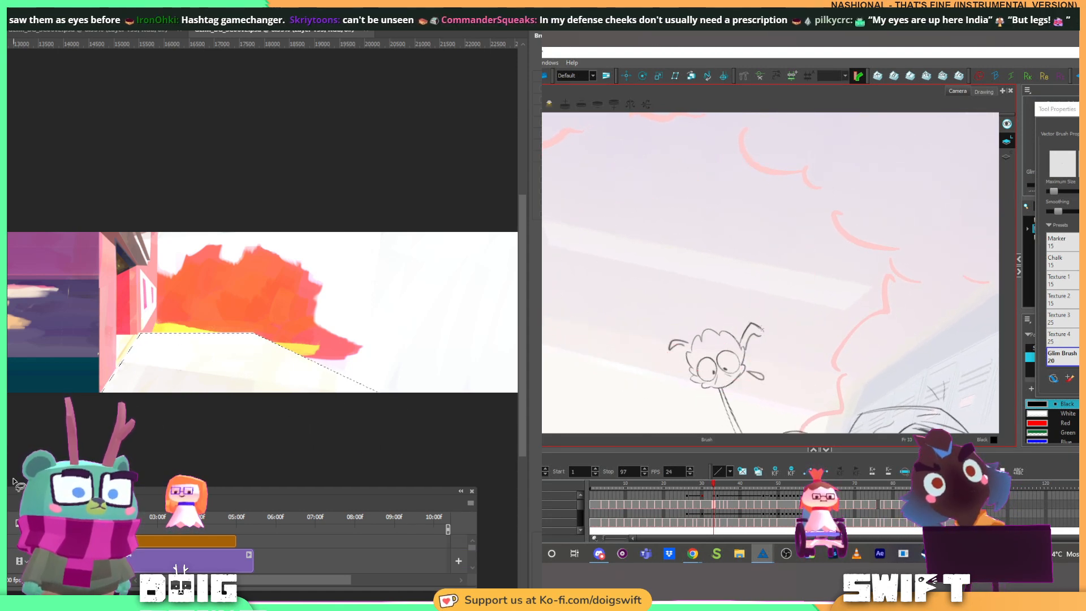
key("alt+BackSpace")
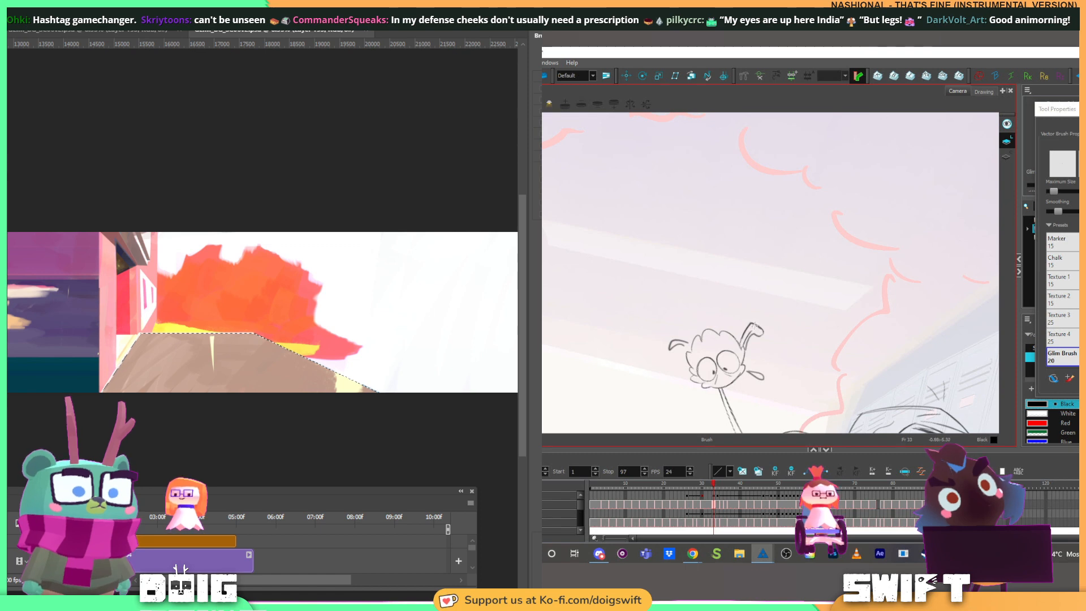
Step: Paint pale grey and pink-red brush strokes across the selected ground area beside the building
left_click_drag(753, 329, 705, 340)
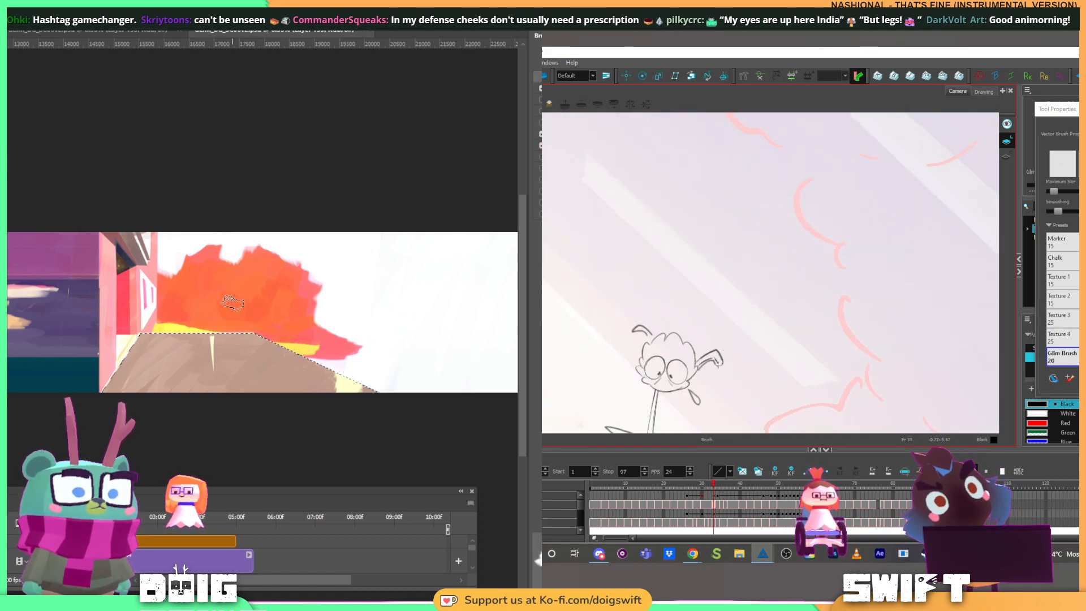
mouse_move(159, 381)
left_mouse_down()
mouse_move(175, 395)
mouse_move(210, 381)
mouse_move(222, 397)
mouse_move(264, 369)
mouse_move(251, 356)
mouse_move(272, 356)
mouse_move(282, 378)
mouse_move(237, 386)
mouse_move(319, 374)
mouse_move(343, 393)
mouse_move(258, 348)
mouse_move(240, 349)
mouse_move(261, 373)
mouse_move(139, 382)
mouse_move(255, 352)
mouse_move(226, 349)
mouse_move(304, 348)
mouse_move(278, 383)
mouse_move(354, 390)
left_mouse_up()
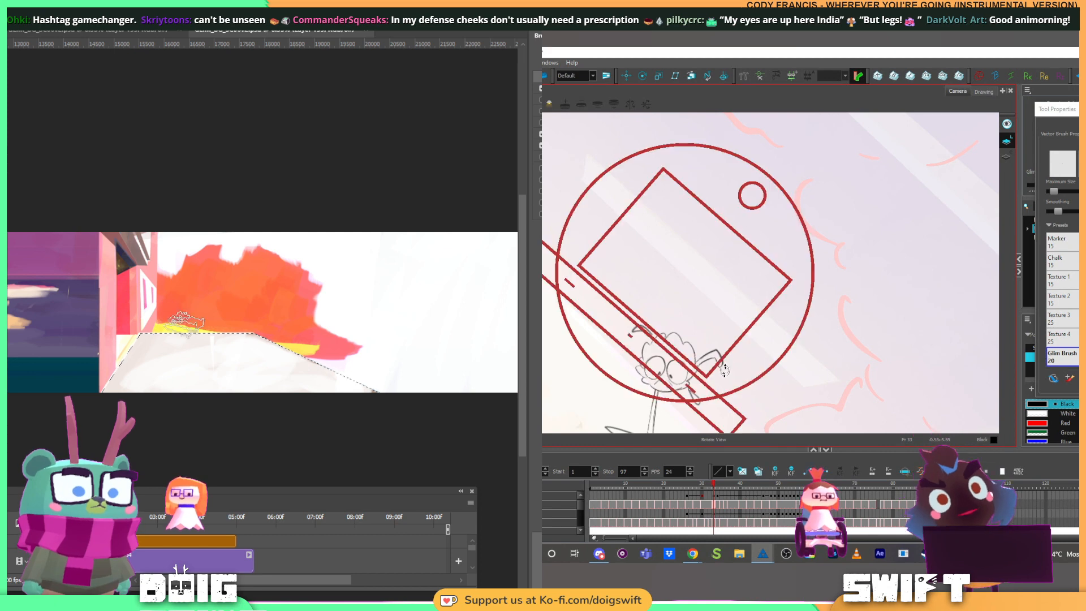
left_click_drag(729, 375, 758, 323)
left_click_drag(164, 357, 127, 412)
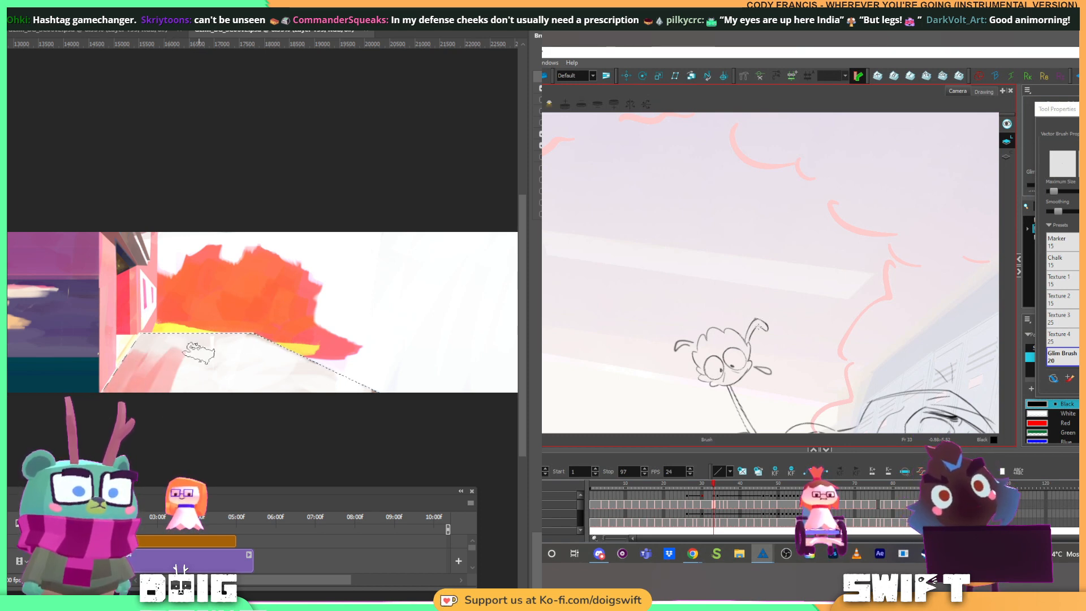
Step: Select the curled right arm beside the fluffy head, reshape it and redraw its line where it meets the head
mouse_move(758, 327)
left_mouse_down()
mouse_move(760, 362)
mouse_move(779, 329)
left_mouse_up()
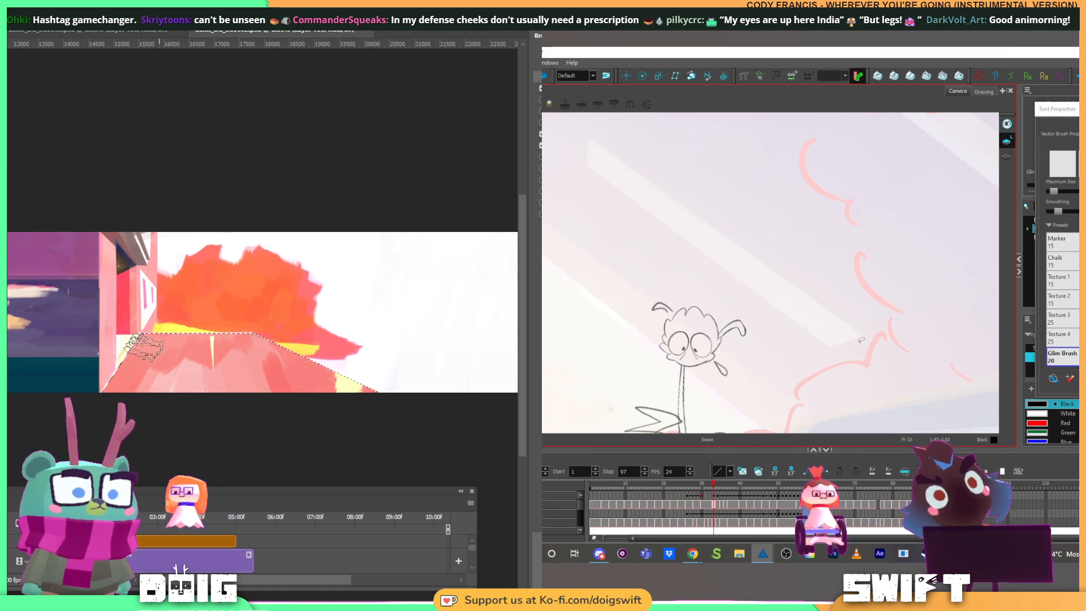
left_click(740, 318)
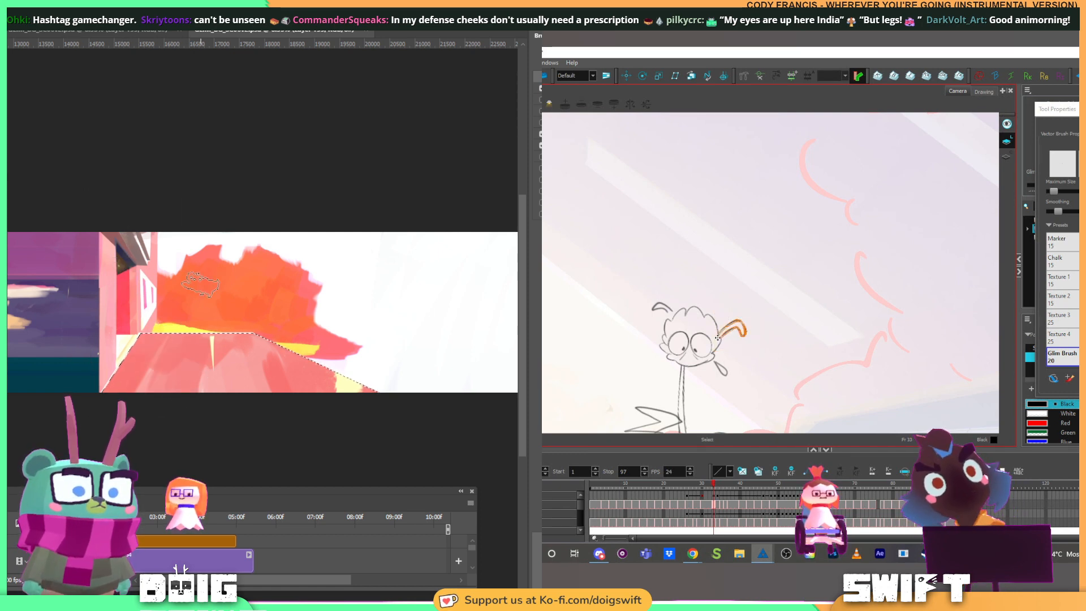
left_click_drag(759, 313, 755, 306)
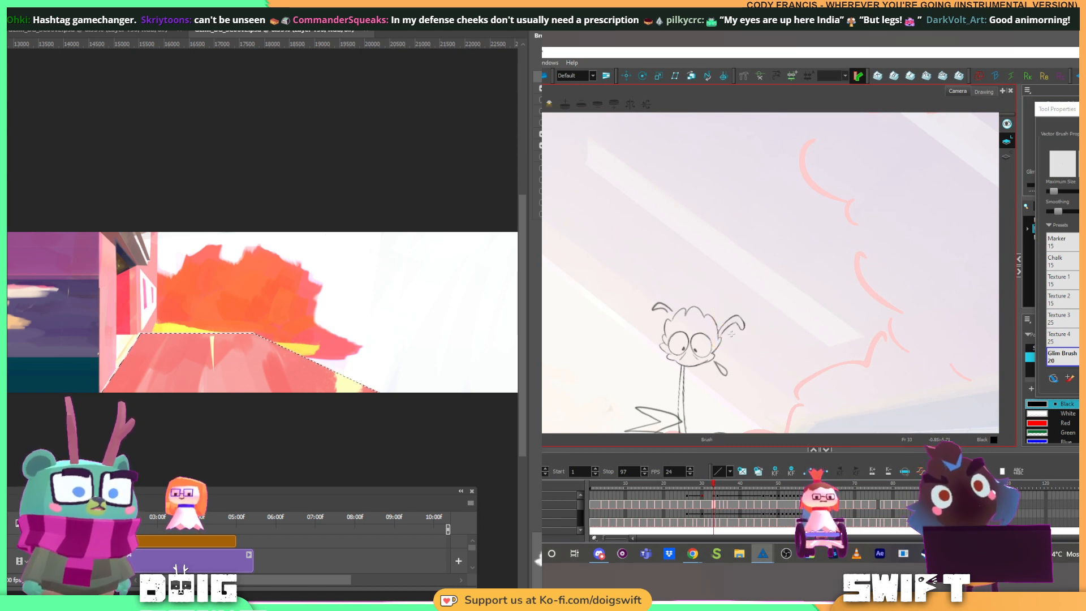
left_click_drag(724, 335, 765, 285)
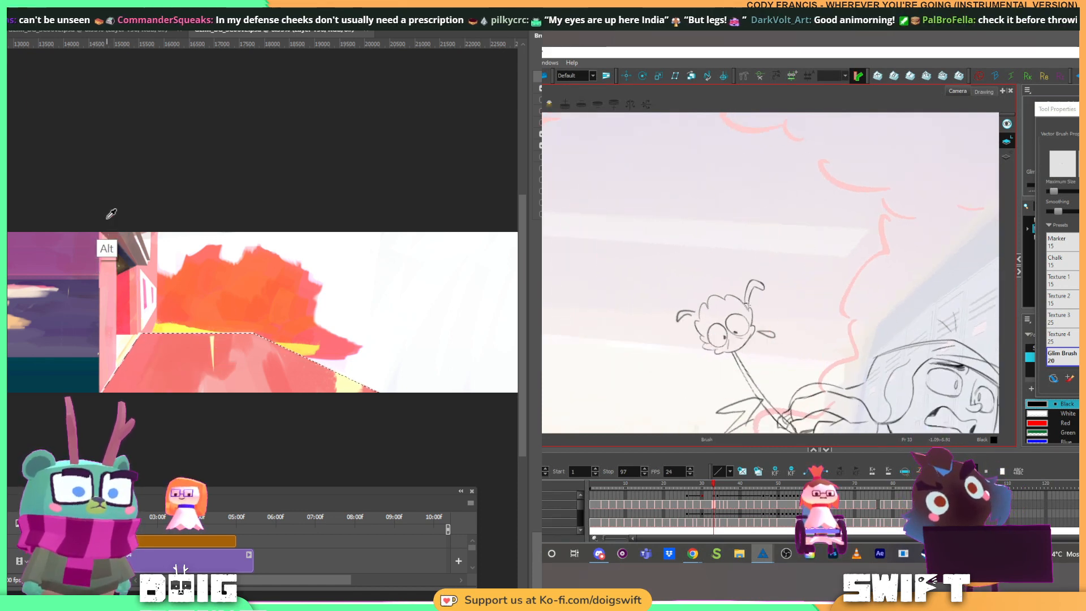
mouse_move(785, 292)
left_mouse_down()
mouse_move(752, 335)
mouse_move(803, 321)
mouse_move(803, 286)
left_mouse_up()
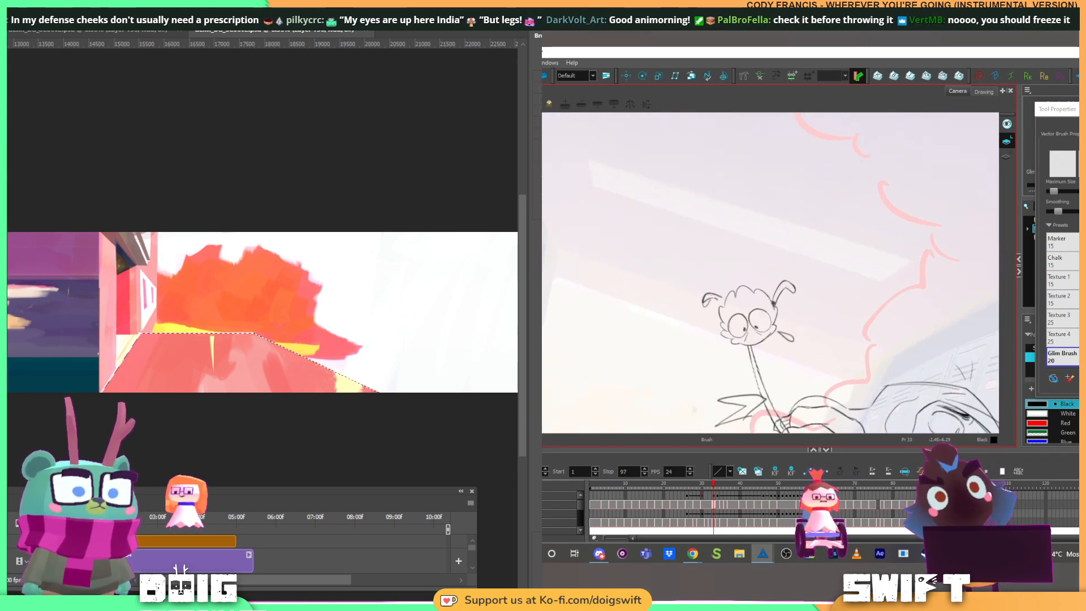
Step: Repaint the selected ground area with darker brown strokes
left_click(45, 30)
left_click(45, 43)
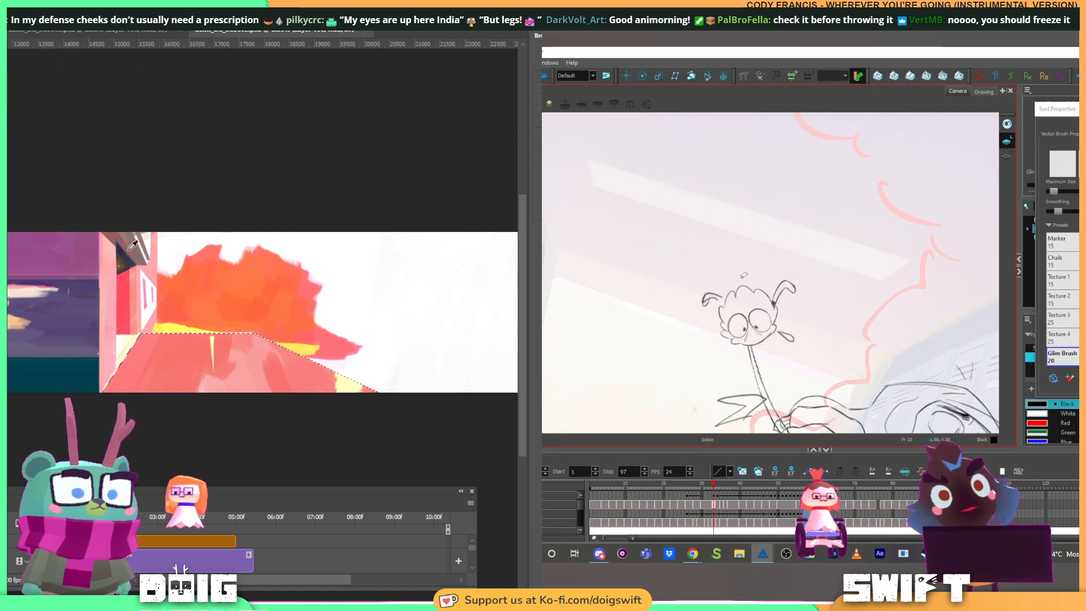
mouse_move(786, 298)
left_mouse_down()
mouse_move(769, 341)
mouse_move(702, 361)
left_mouse_up()
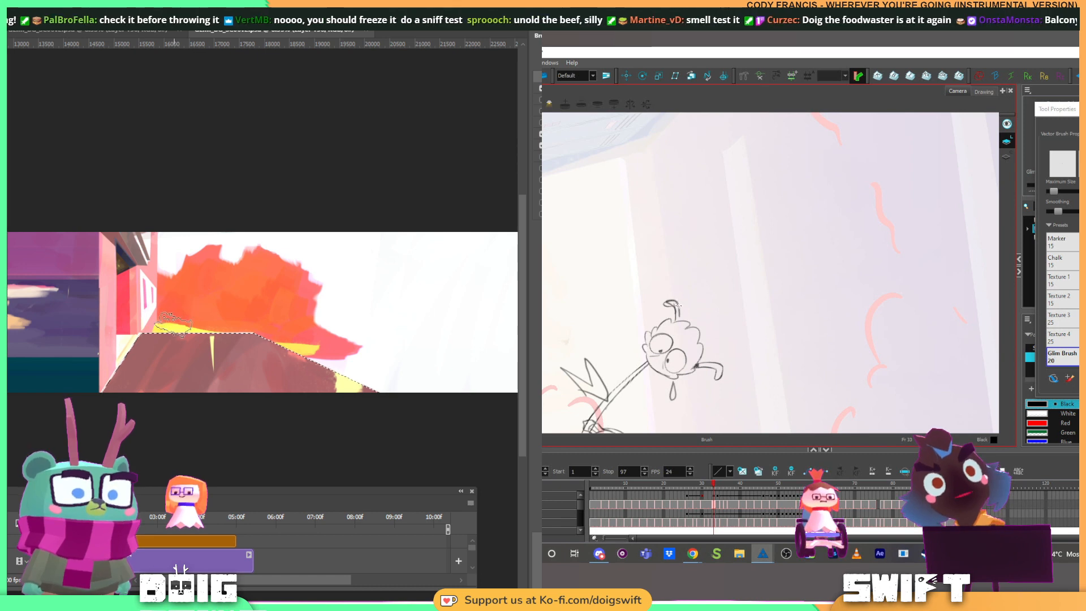
Step: Redraw the curled left arm of the fluffy character and sample a colour from the building's edge for the ground
key("alt+s")
left_click_drag(682, 304, 705, 299)
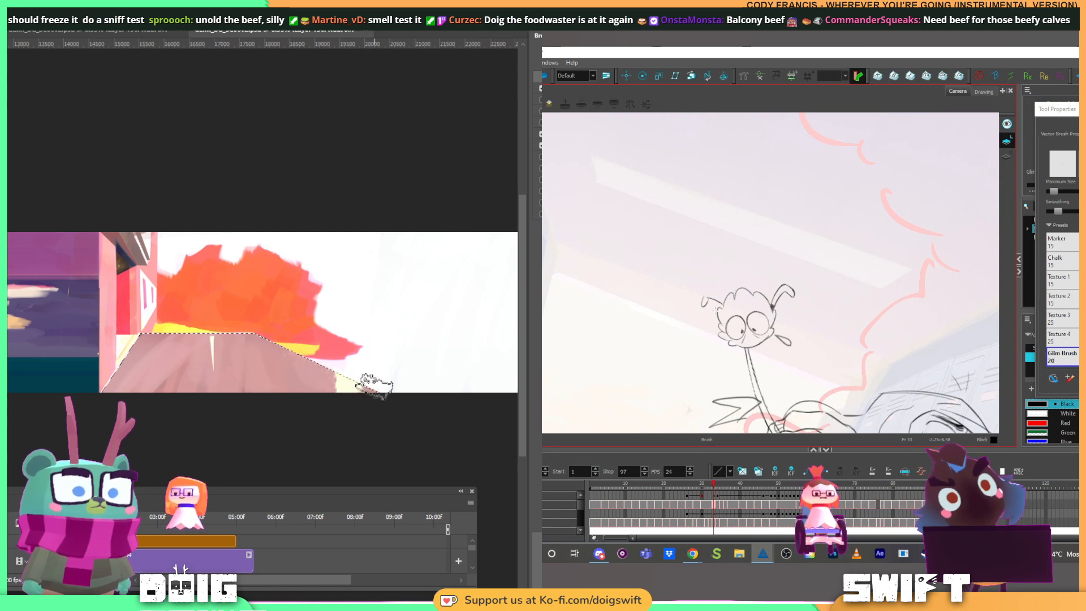
key("alt")
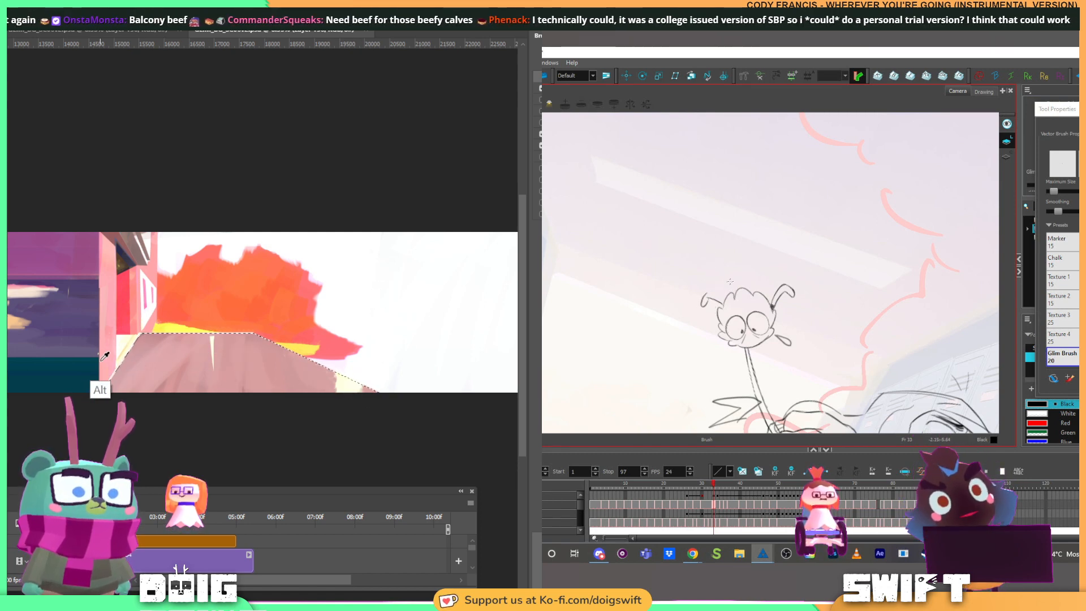
left_click_drag(730, 281, 691, 306)
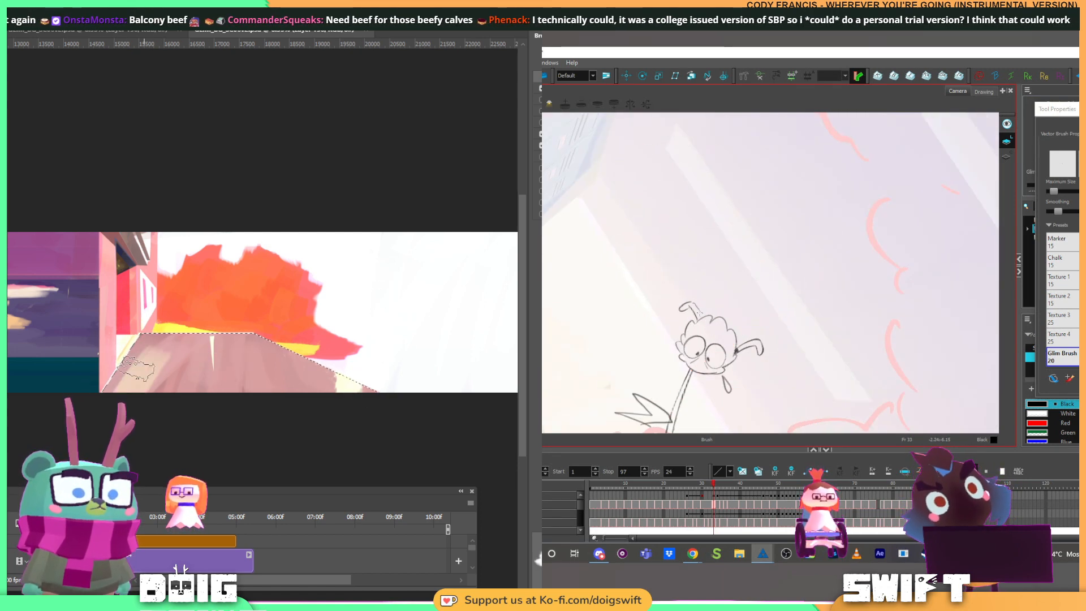
Step: Repaint the selected ground area beside the building with light beige and tan strokes, and clear the selection
mouse_move(136, 369)
left_mouse_down()
mouse_move(150, 346)
mouse_move(190, 404)
mouse_move(223, 393)
mouse_move(291, 399)
left_mouse_up()
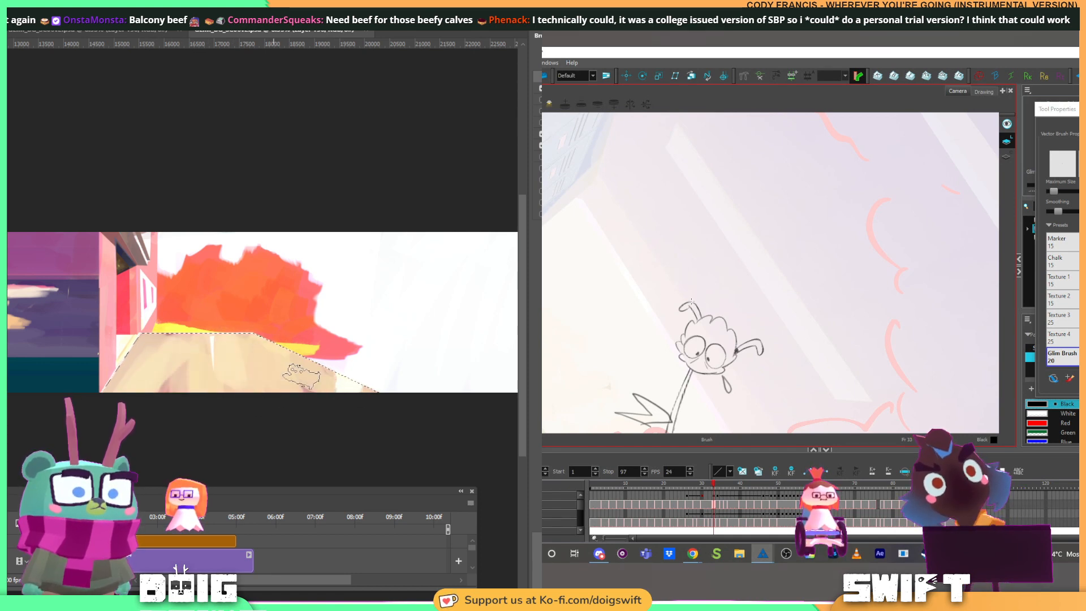
key("alt")
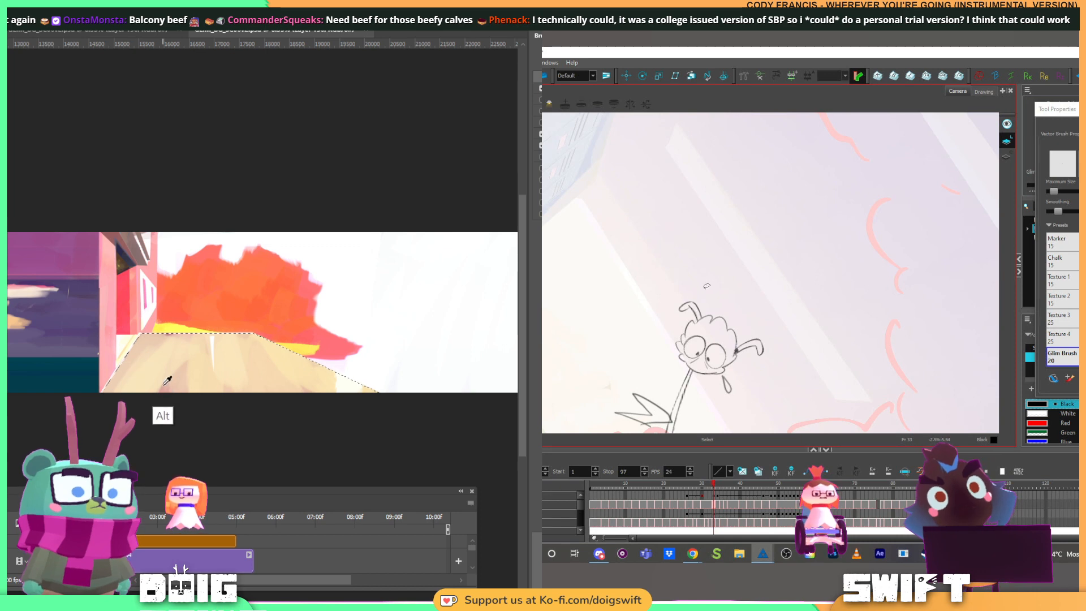
left_click_drag(701, 310, 723, 291)
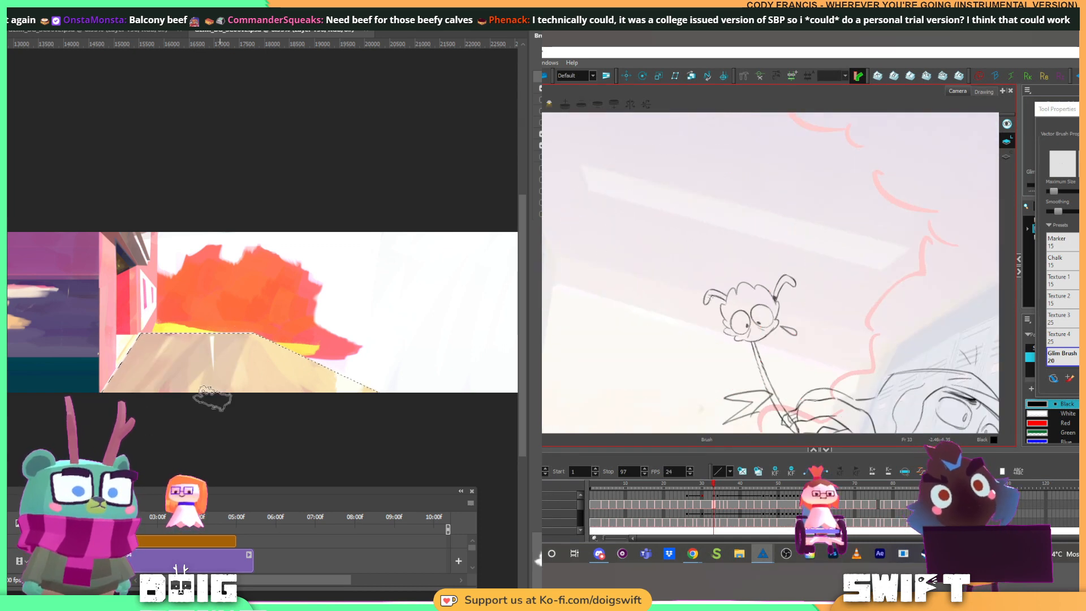
left_click_drag(808, 248, 811, 261)
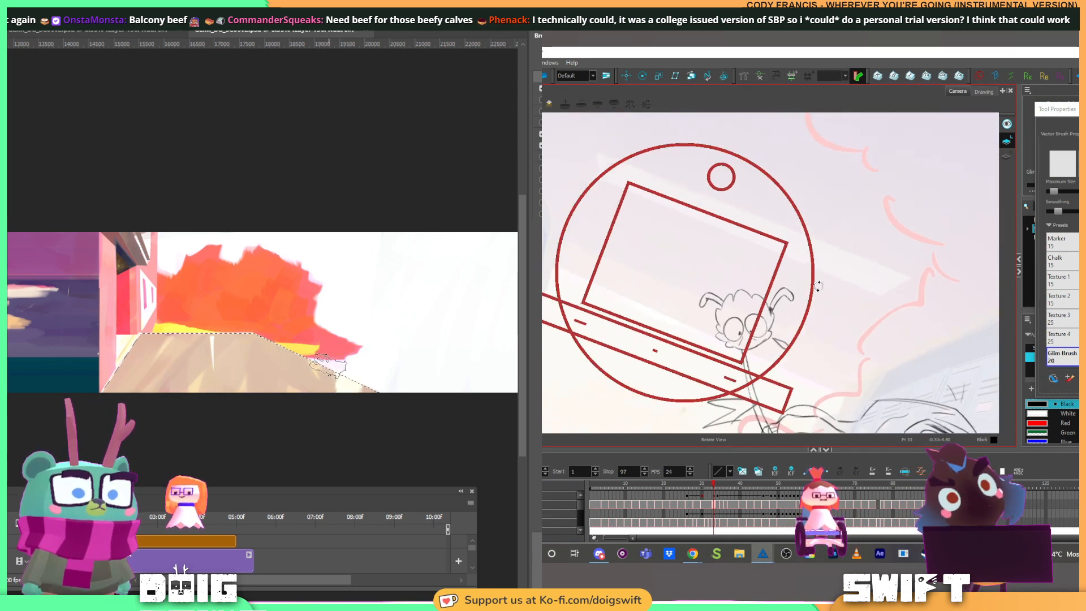
mouse_move(786, 308)
left_mouse_down()
mouse_move(764, 310)
mouse_move(717, 177)
mouse_move(752, 193)
left_mouse_up()
key("ctrl+d")
left_click_drag(731, 294, 734, 291)
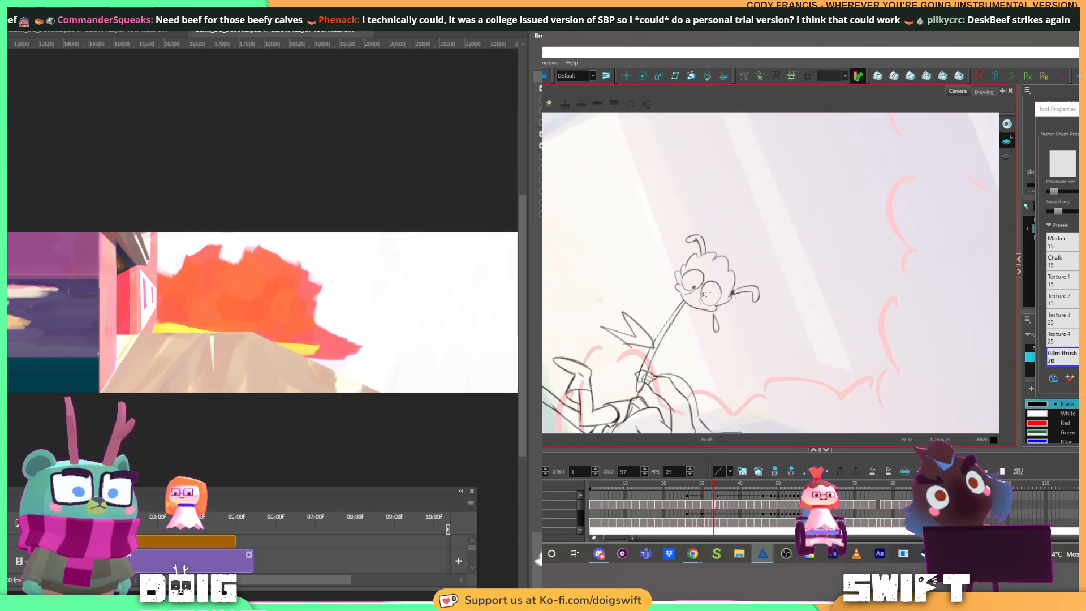
Step: Draw a small crossed mark and a curved motion mark on opposite sides of the fluffy head
left_click_drag(192, 282, 238, 278)
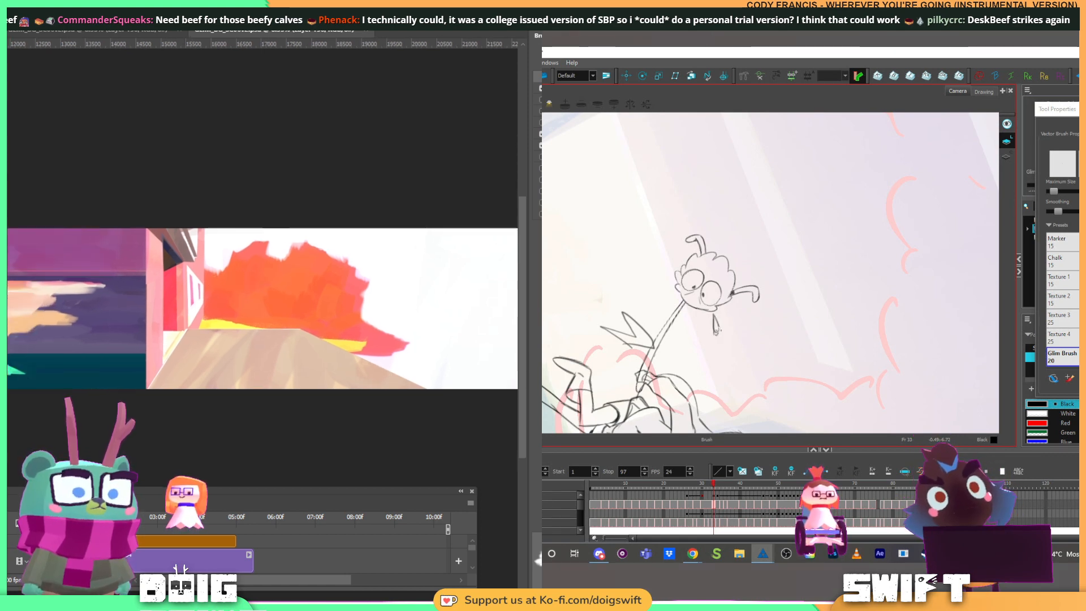
key("alt+b")
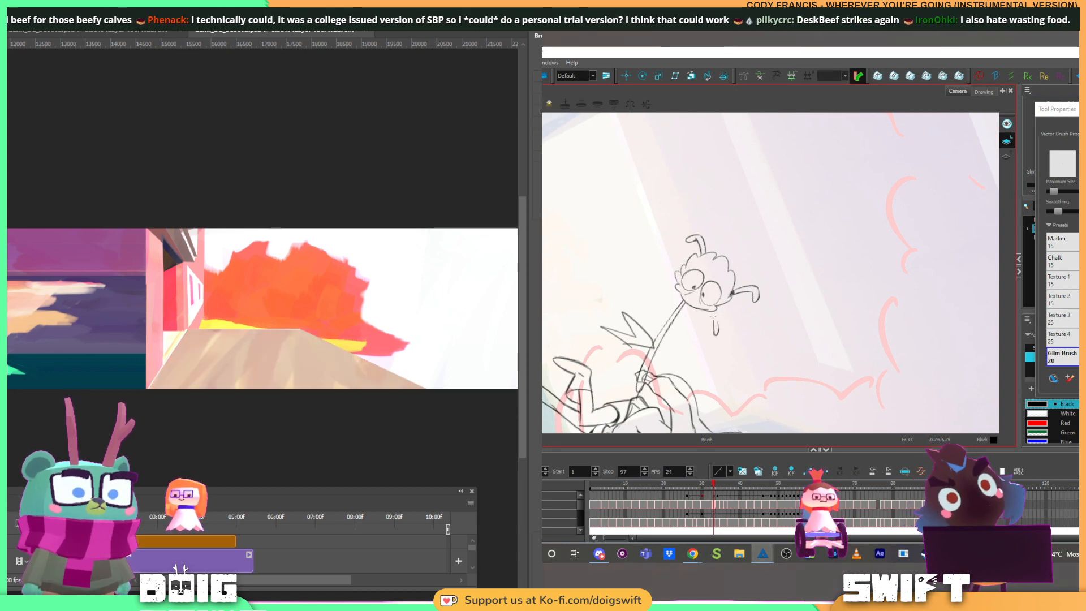
left_click_drag(714, 330, 748, 290)
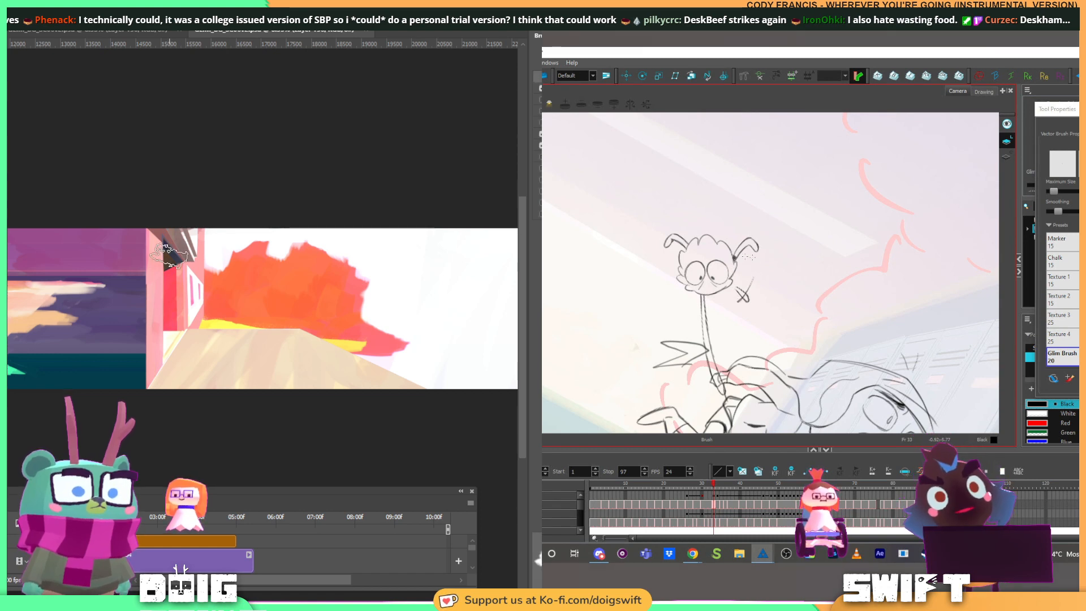
left_click_drag(660, 267, 669, 291)
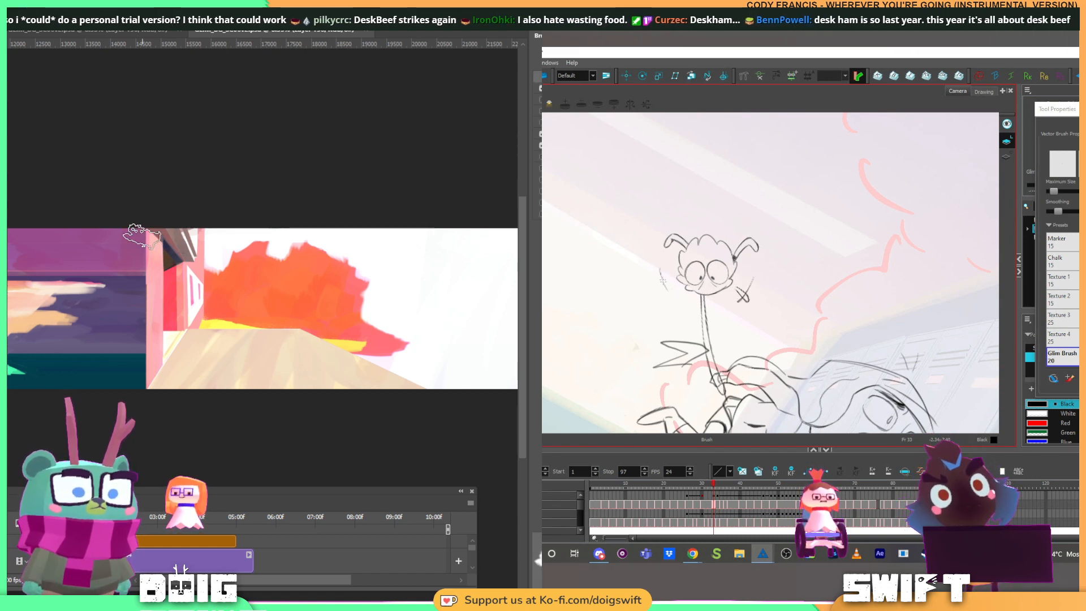
left_click_drag(778, 297, 779, 277)
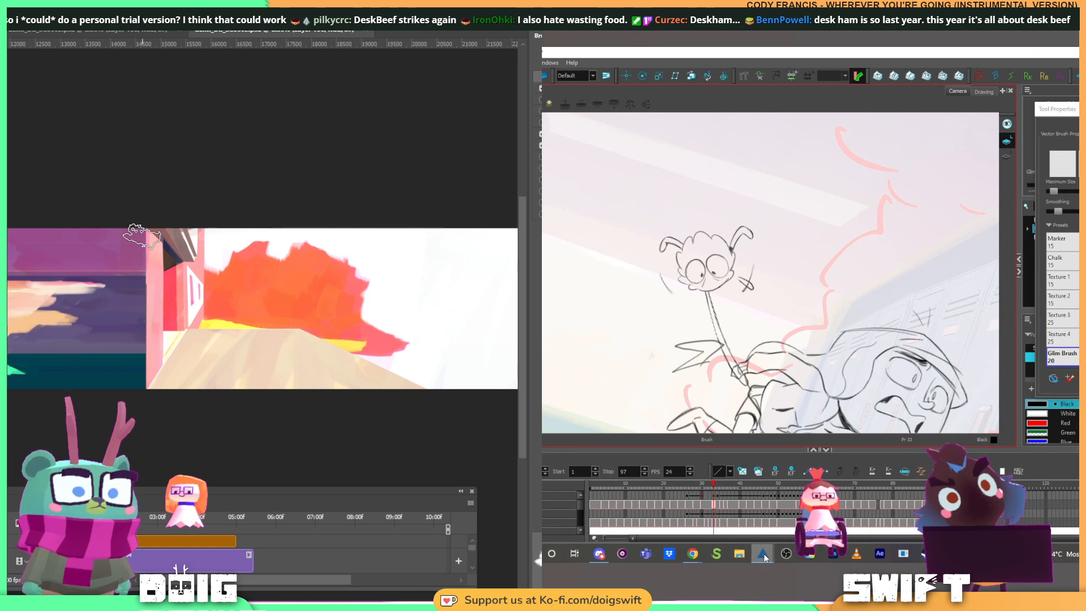
Step: Compare the fluffy character's drawing with those on the neighbouring frames
mouse_move(762, 553)
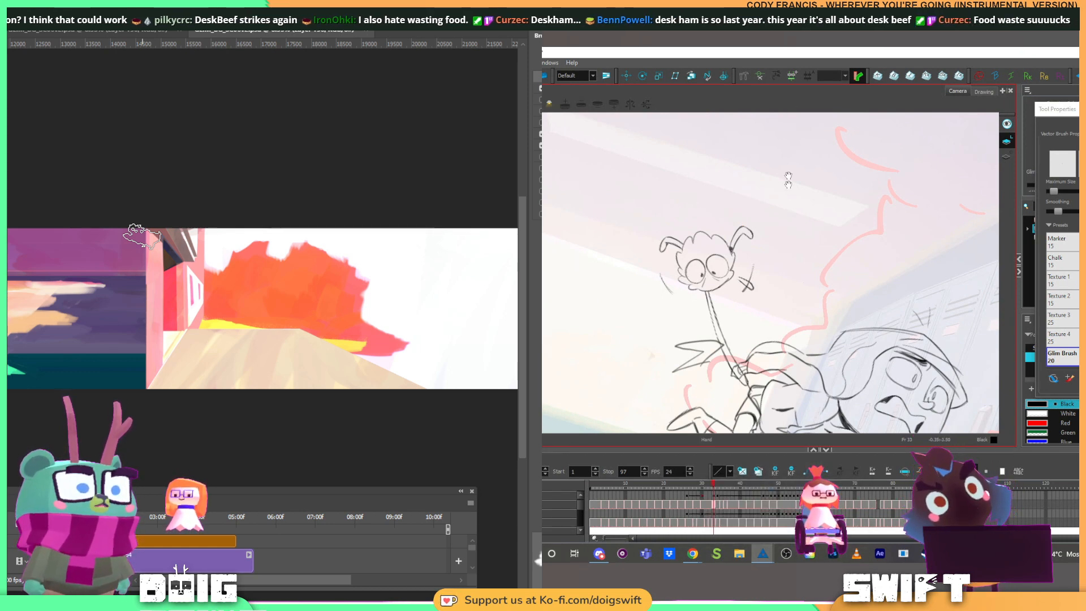
mouse_move(789, 236)
left_mouse_down()
mouse_move(773, 199)
mouse_move(794, 179)
left_mouse_up()
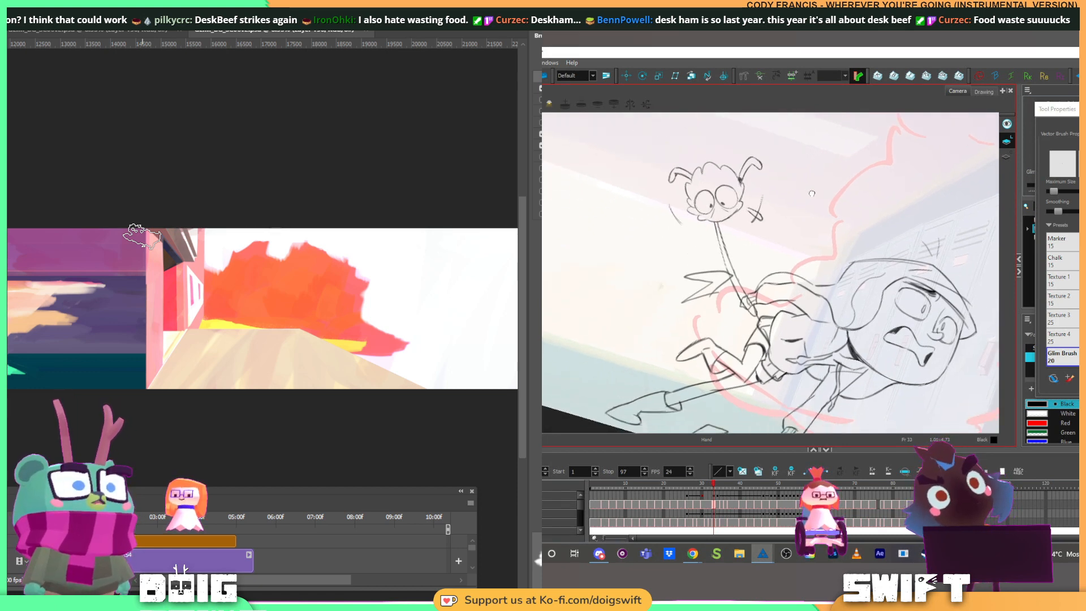
key("comma")
key("period")
key("period")
key("comma")
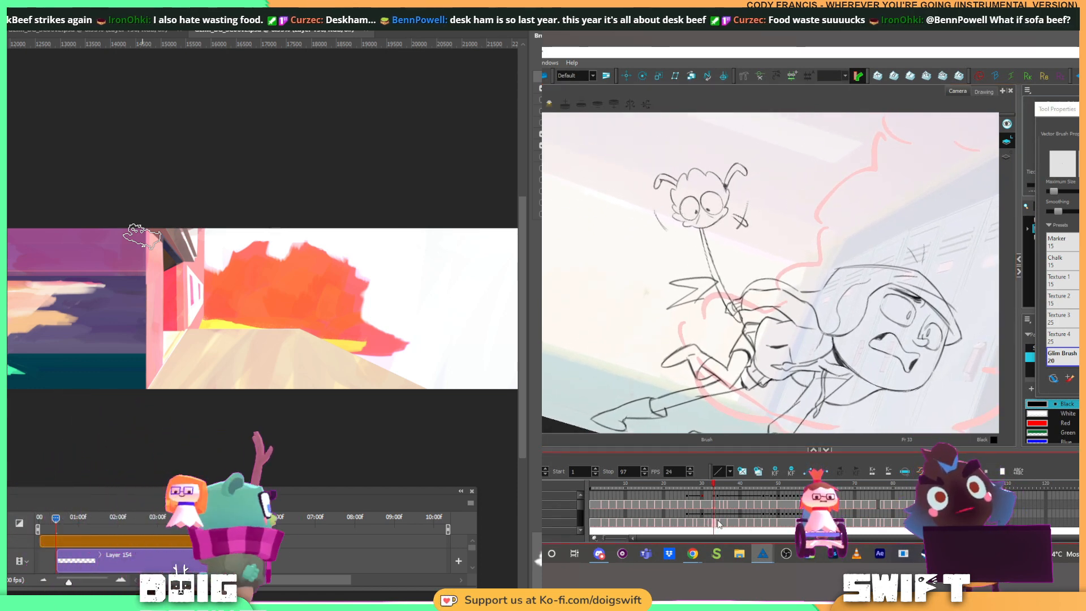
Step: Refine the stick lines between the fluffy head and the hand gripping it
left_click_drag(780, 339, 764, 210)
mouse_move(713, 265)
left_mouse_down()
mouse_move(709, 308)
mouse_move(687, 335)
mouse_move(658, 328)
left_mouse_up()
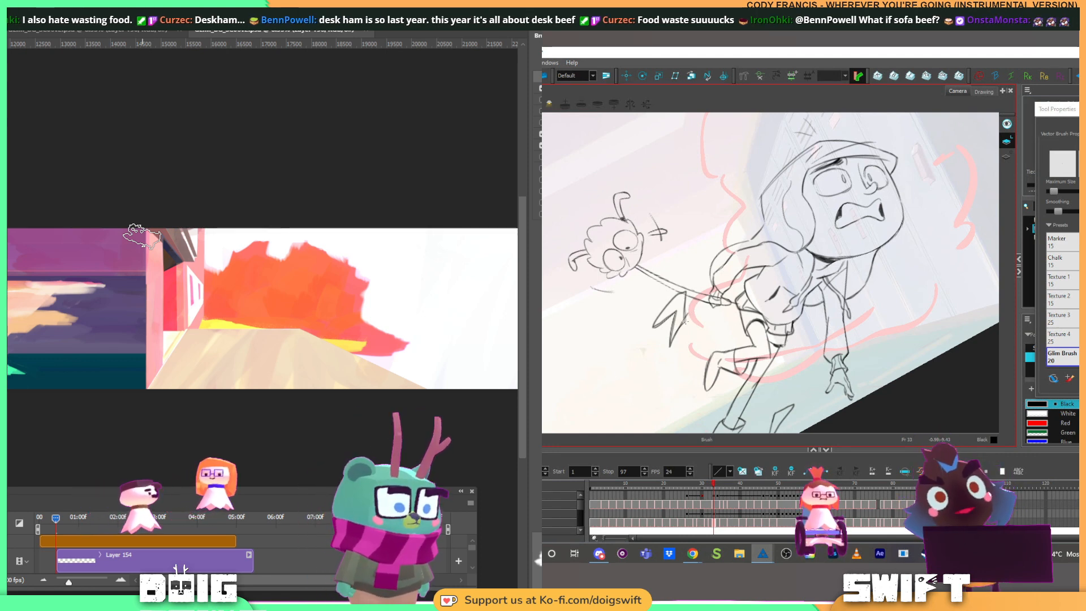
left_click_drag(686, 293, 707, 301)
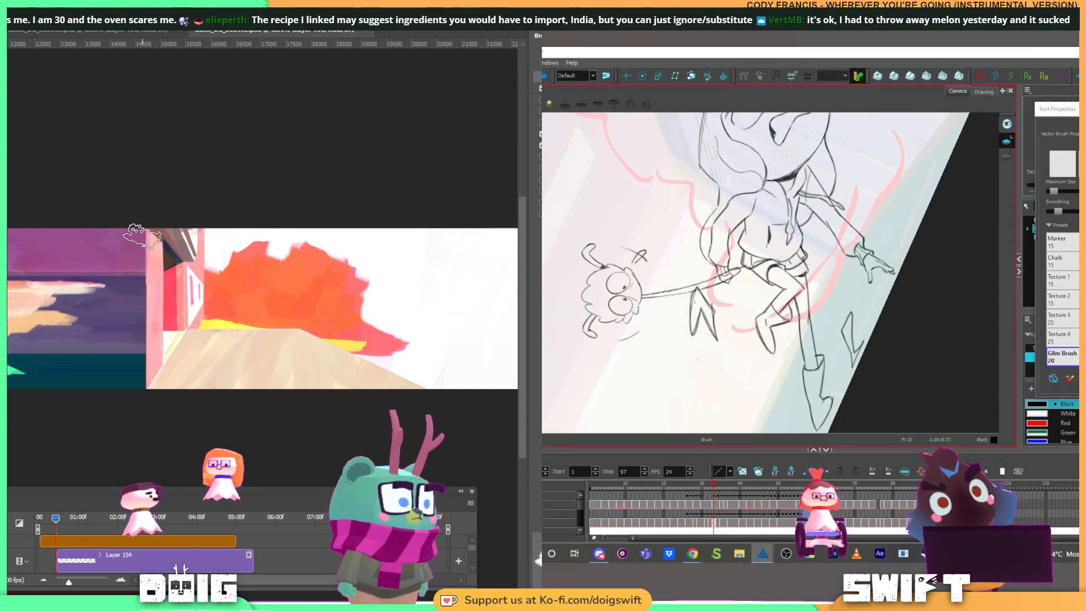
left_click(694, 292, "ctrl")
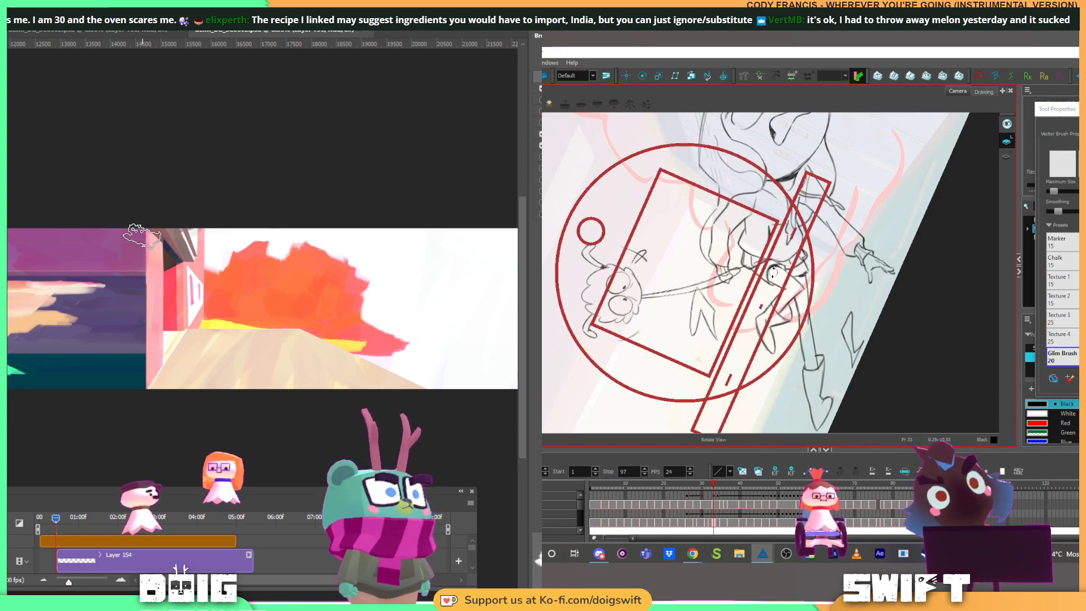
left_click_drag(817, 148, 782, 272)
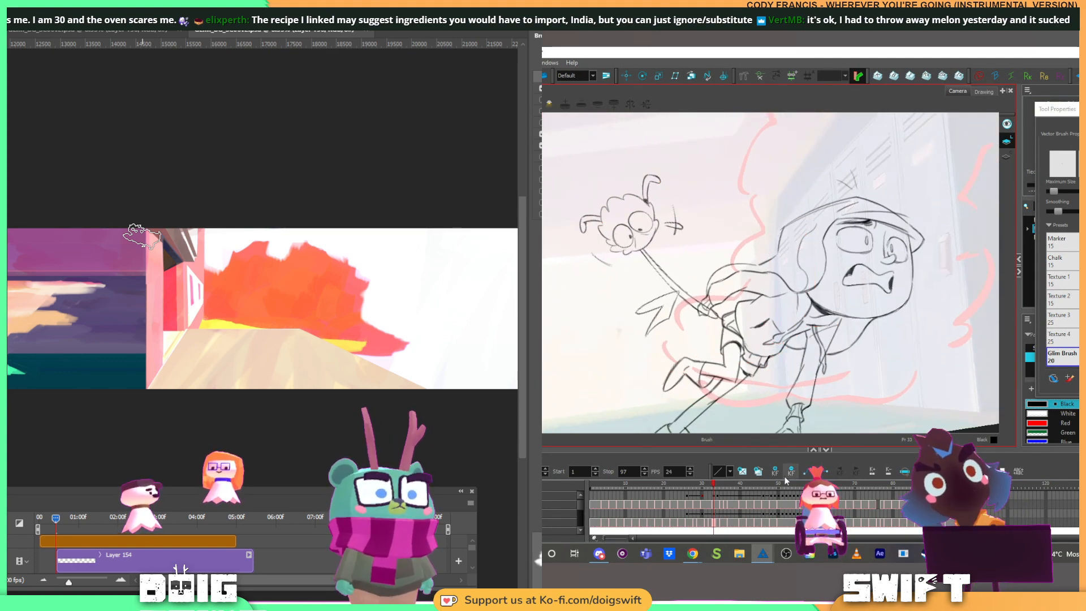
Step: Go to frame 35 and clean up the small leaf-shaped mark above the running character
left_click(717, 504)
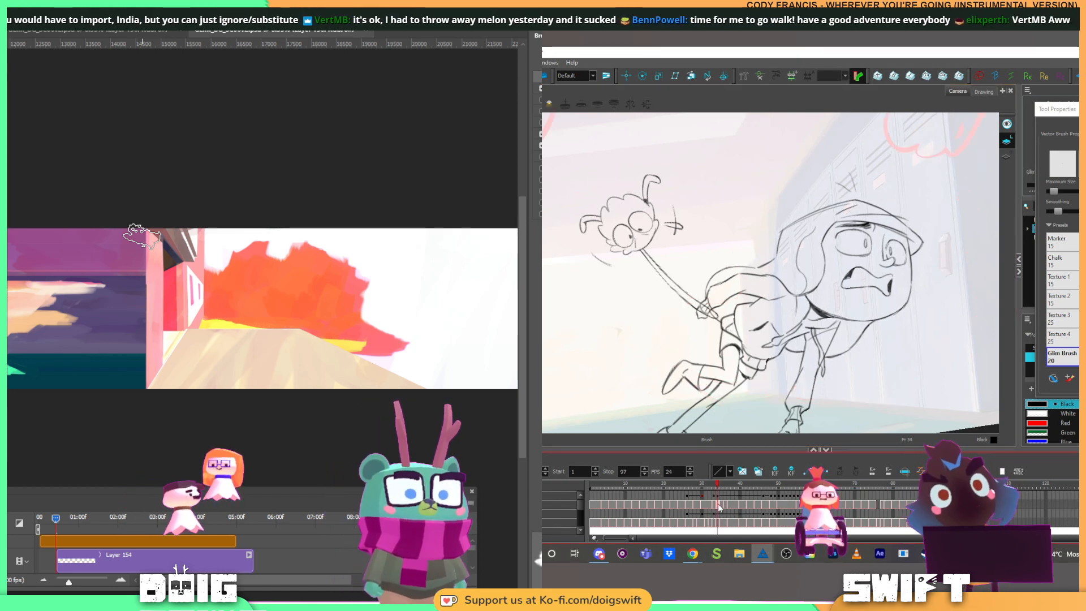
key("ctrl+alt")
left_click_drag(777, 340, 725, 453)
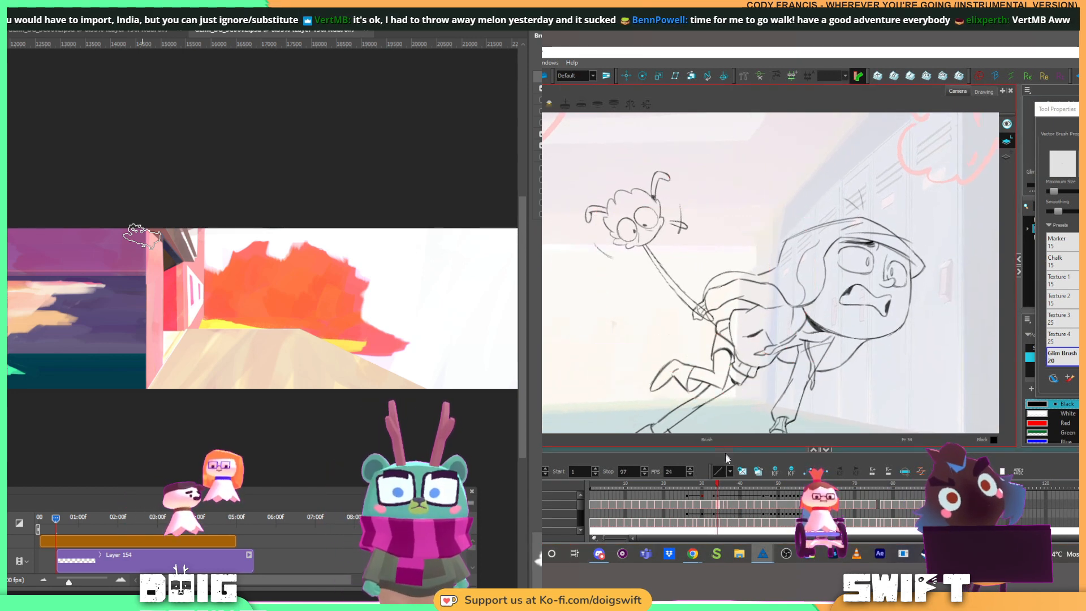
left_click(721, 505)
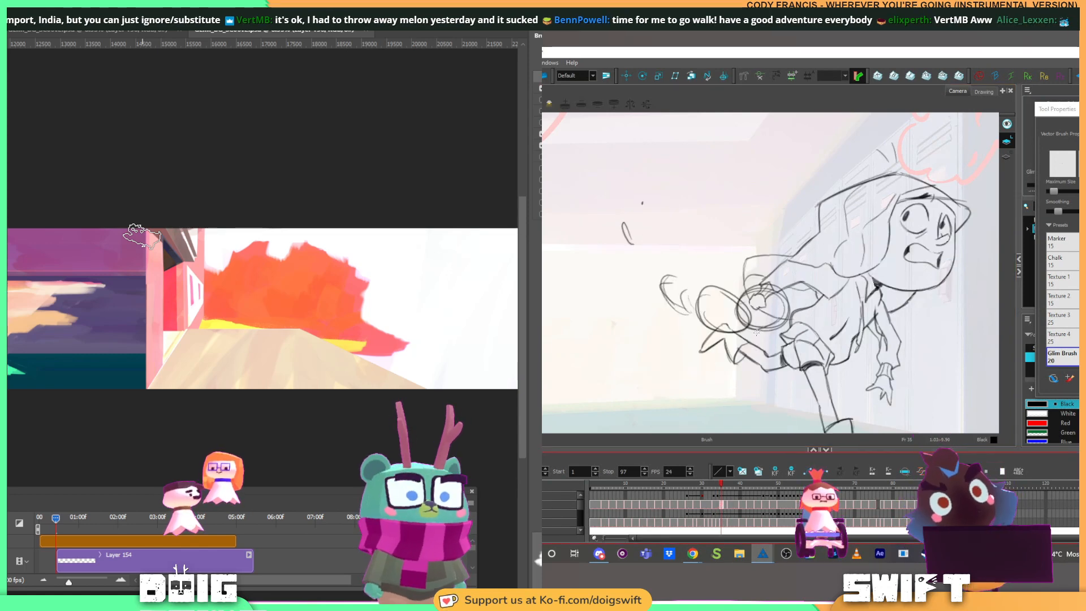
mouse_move(768, 326)
left_mouse_down()
mouse_move(770, 349)
mouse_move(731, 343)
mouse_move(636, 192)
mouse_move(650, 232)
mouse_move(653, 221)
left_mouse_up()
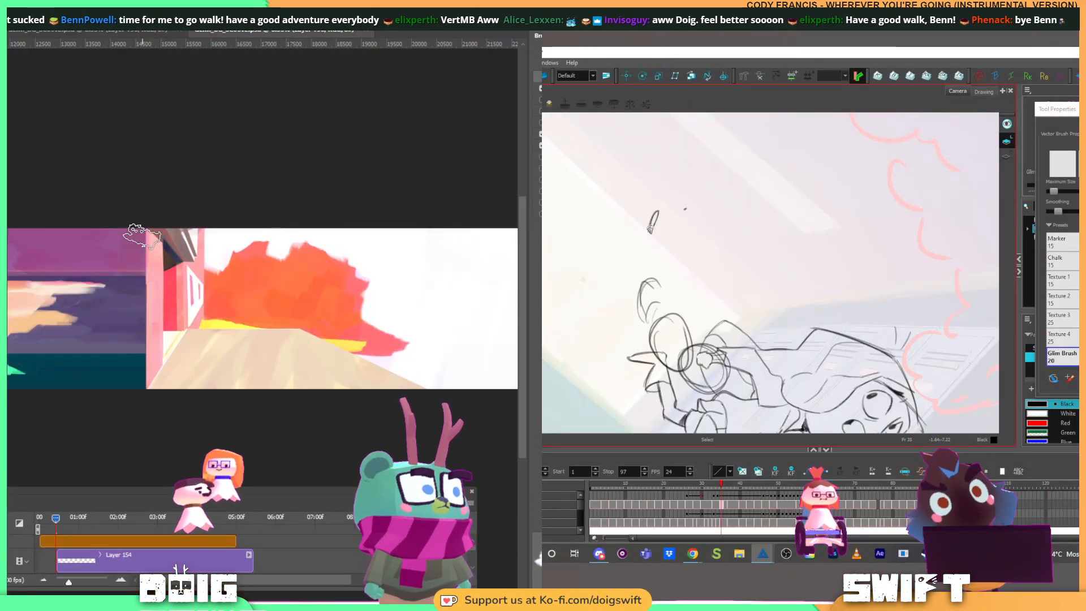
left_click(649, 229)
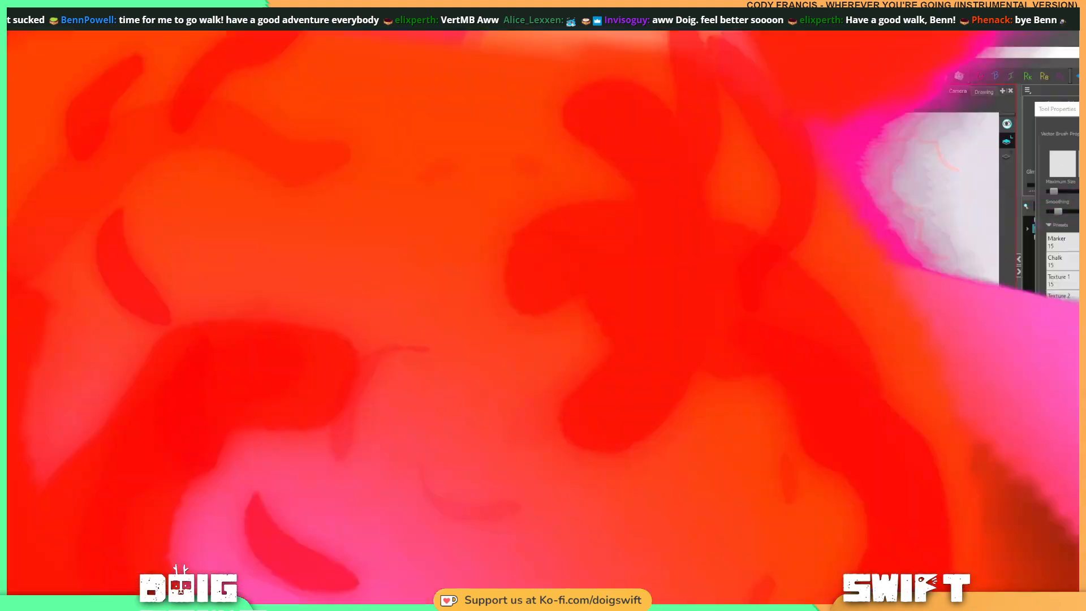
key("alt+b")
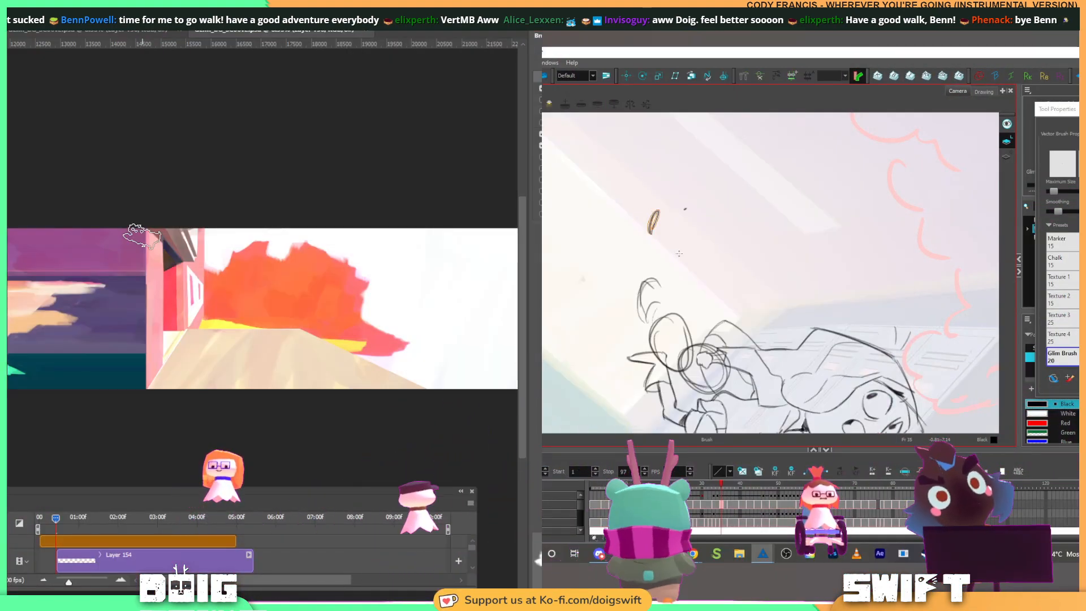
key("ctrl+z")
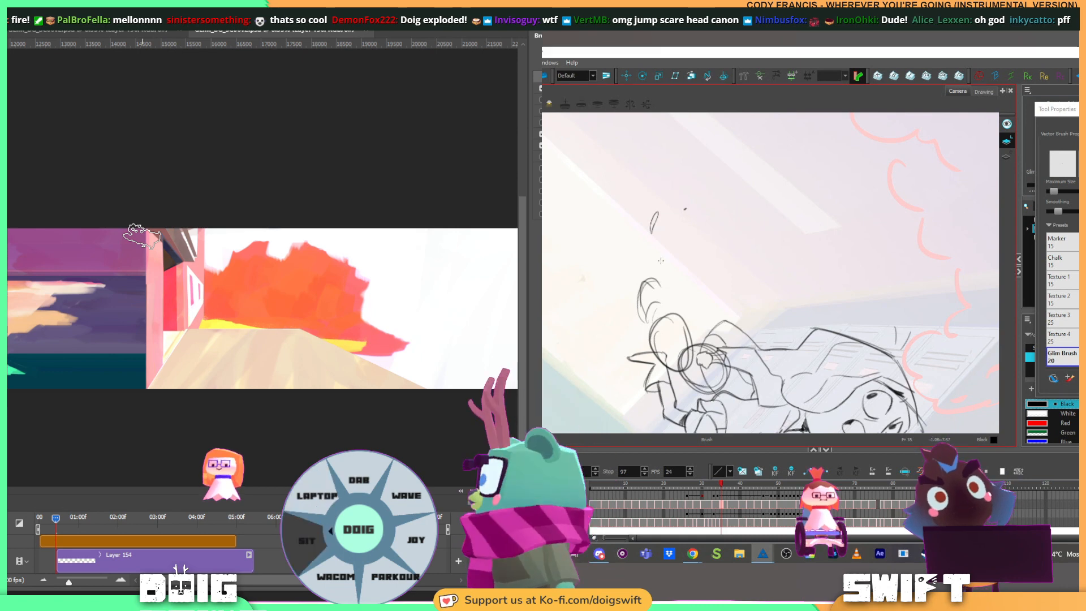
mouse_move(706, 298)
left_mouse_down()
mouse_move(698, 303)
mouse_move(719, 293)
mouse_move(720, 275)
left_mouse_up()
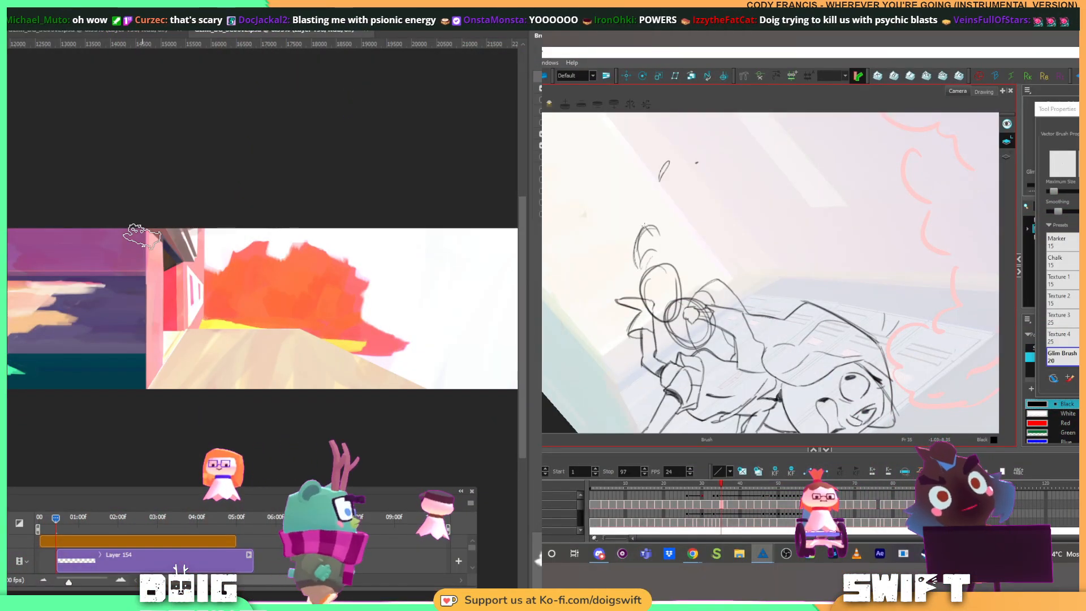
Step: Clean up the curved strokes above the rough oval, removing the extra inner lines and leaving a single arc shape
key("ctrl")
left_click(636, 258, "ctrl")
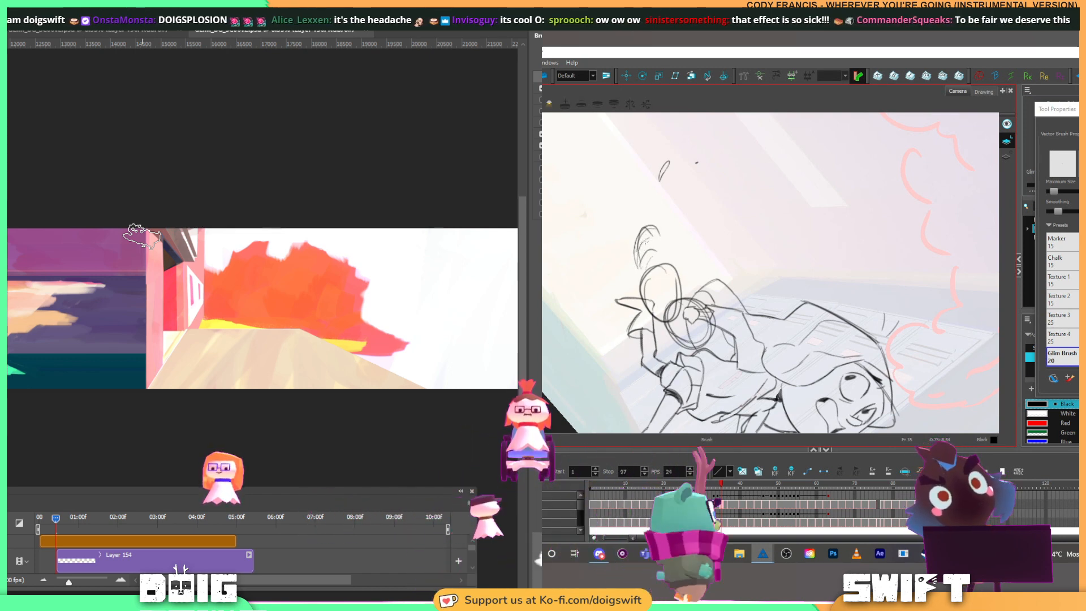
key("alt+s")
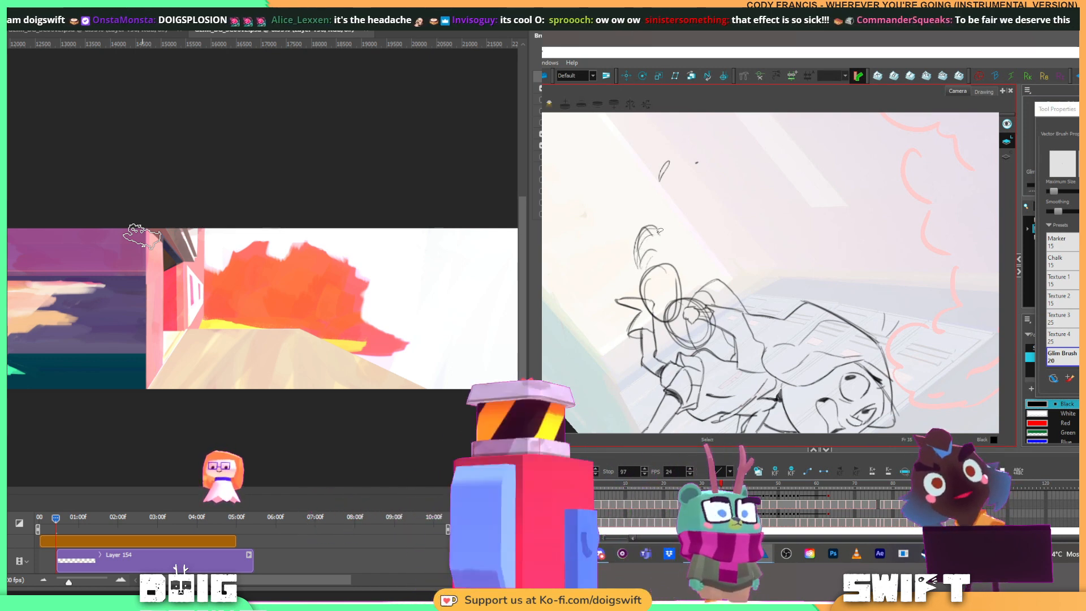
key("alt+b")
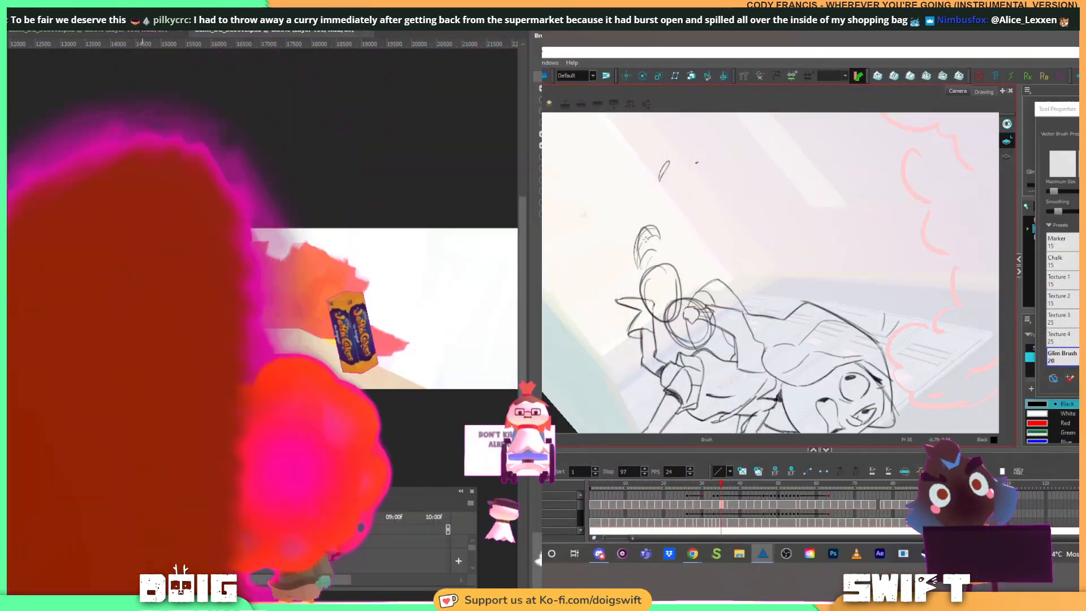
key("alt+s")
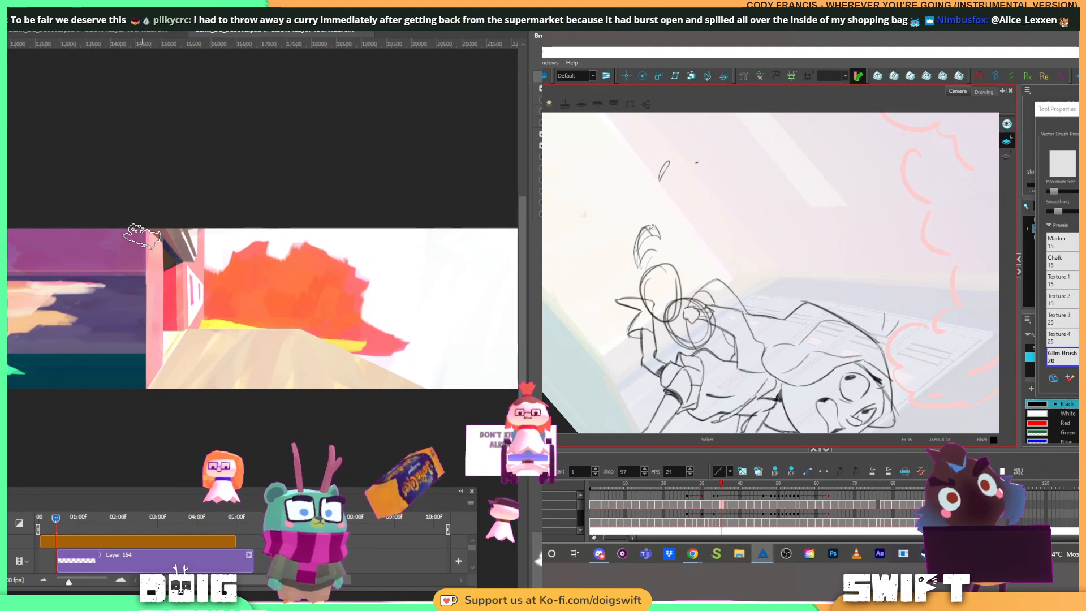
key("alt+b")
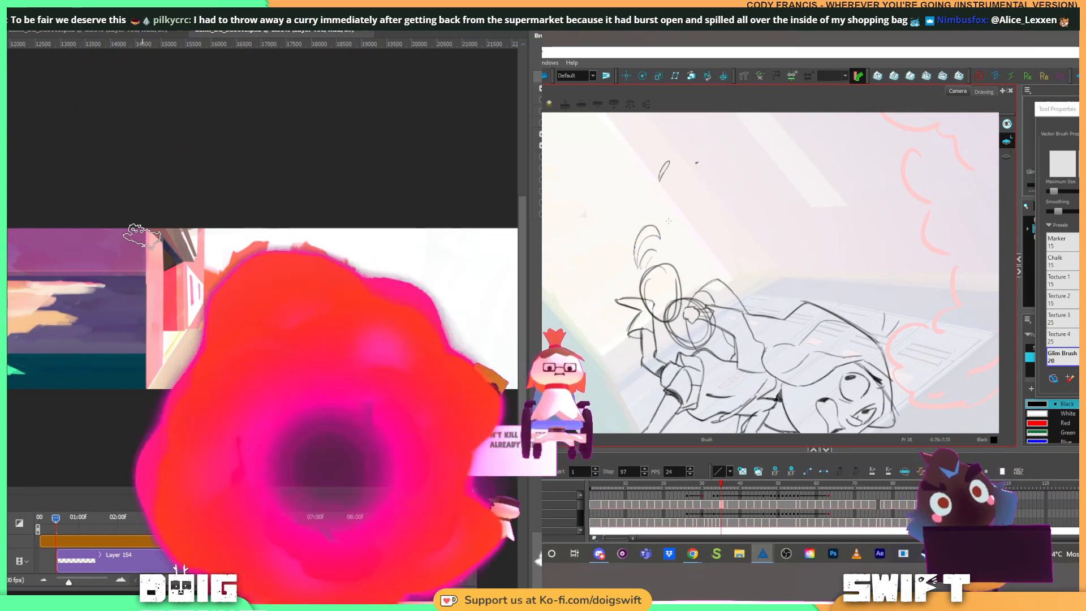
key("alt+s")
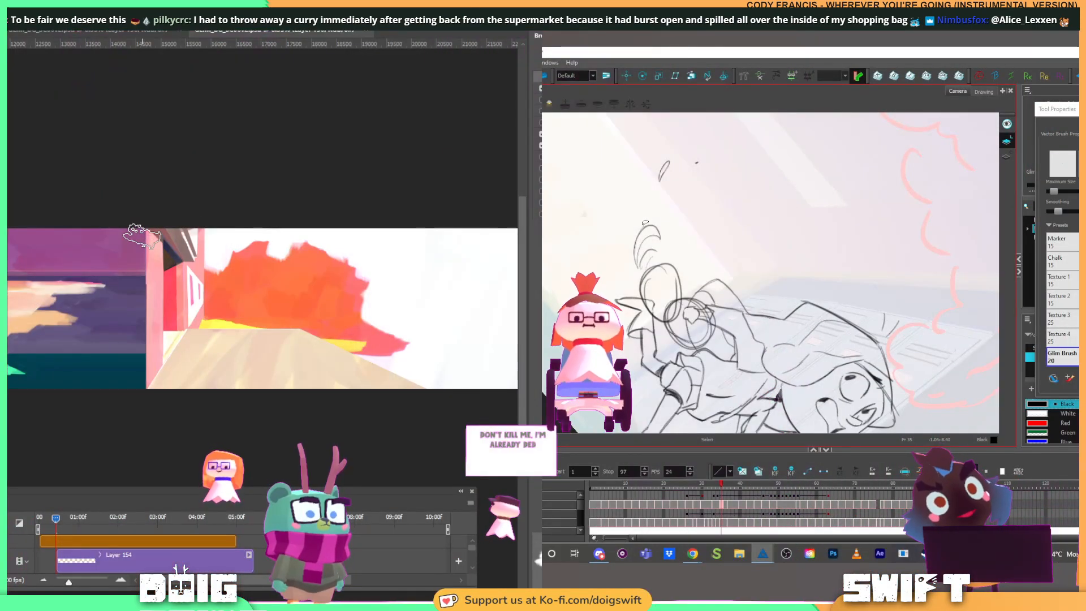
left_click(645, 223)
key("alt+b")
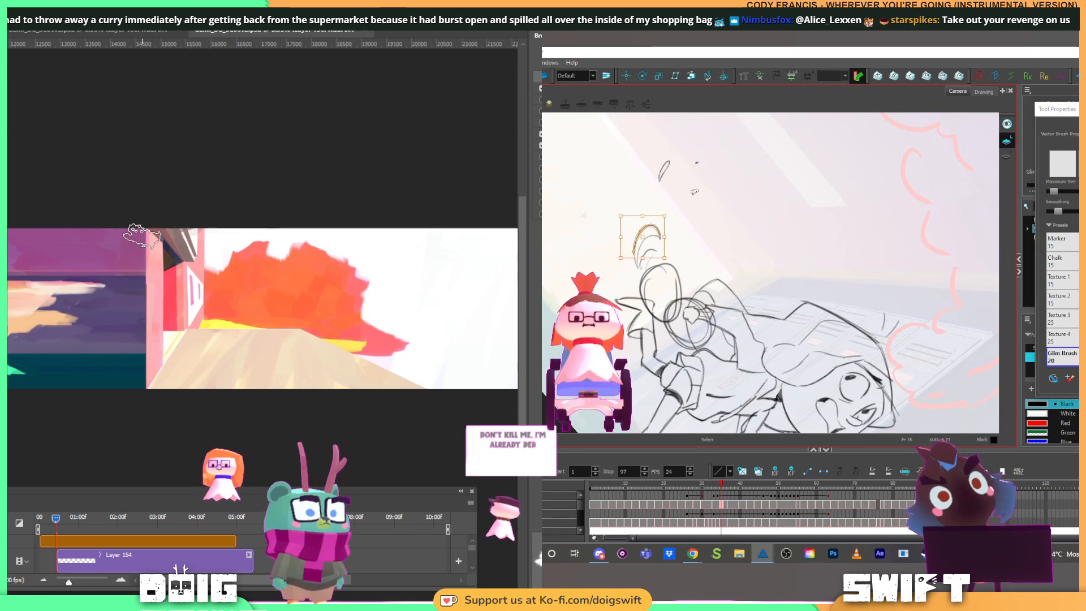
key("alt+b")
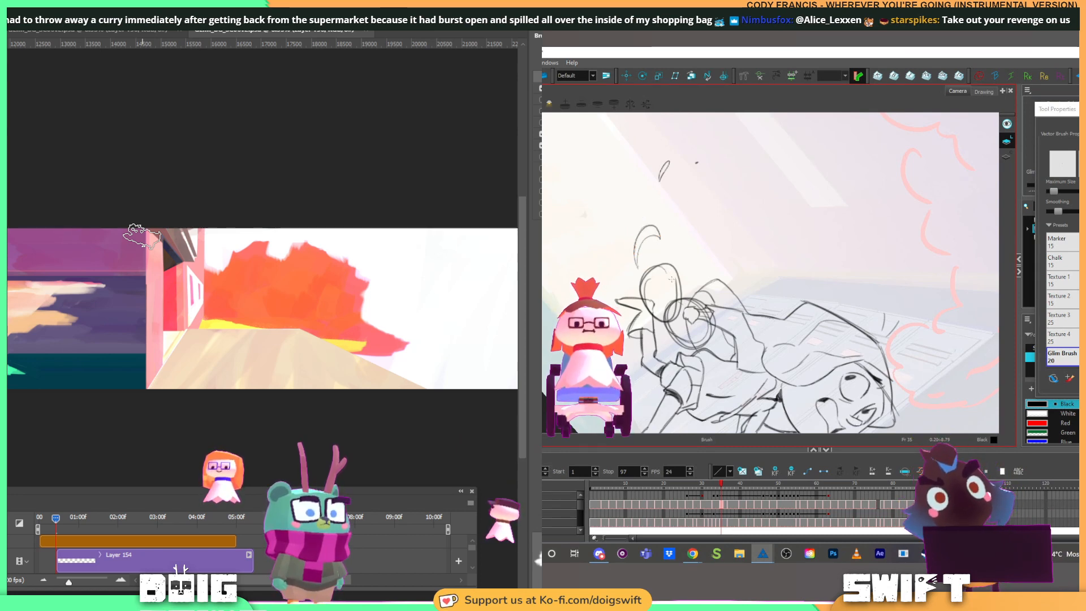
mouse_move(671, 279)
left_mouse_down()
mouse_move(678, 299)
mouse_move(676, 271)
left_mouse_up()
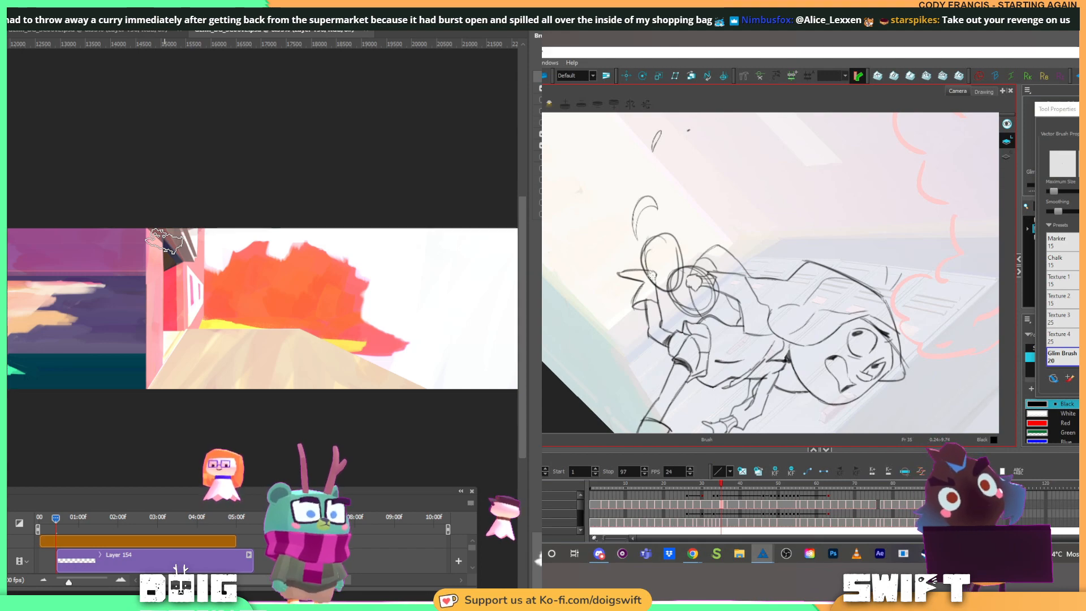
left_click_drag(651, 275, 726, 243)
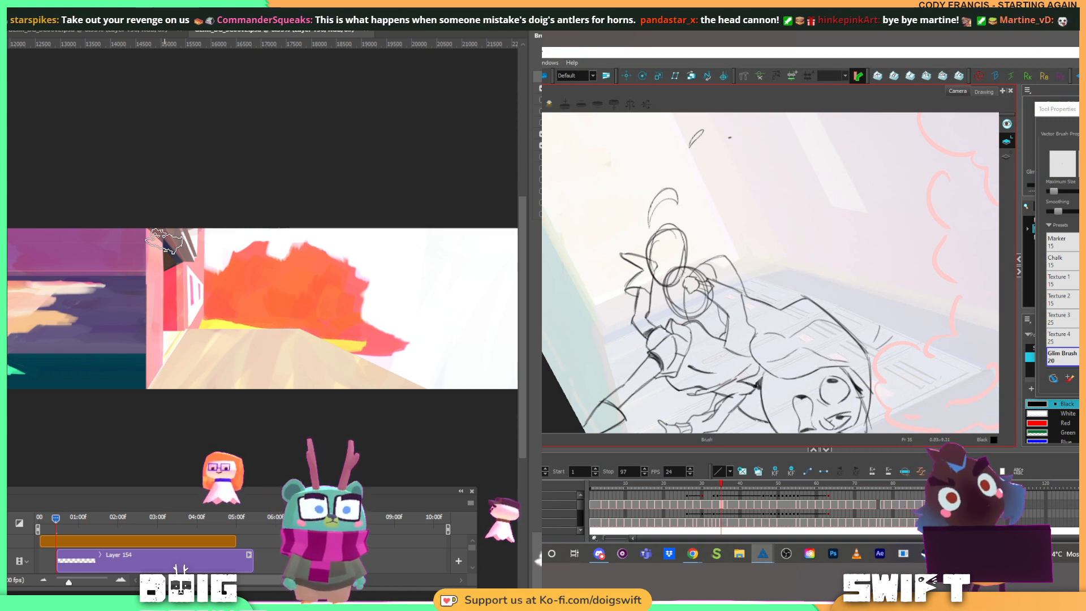
Step: Delete the heavy rough oval lines around the thin oval above the character's hand on frame 35
left_click(651, 240)
key("Delete")
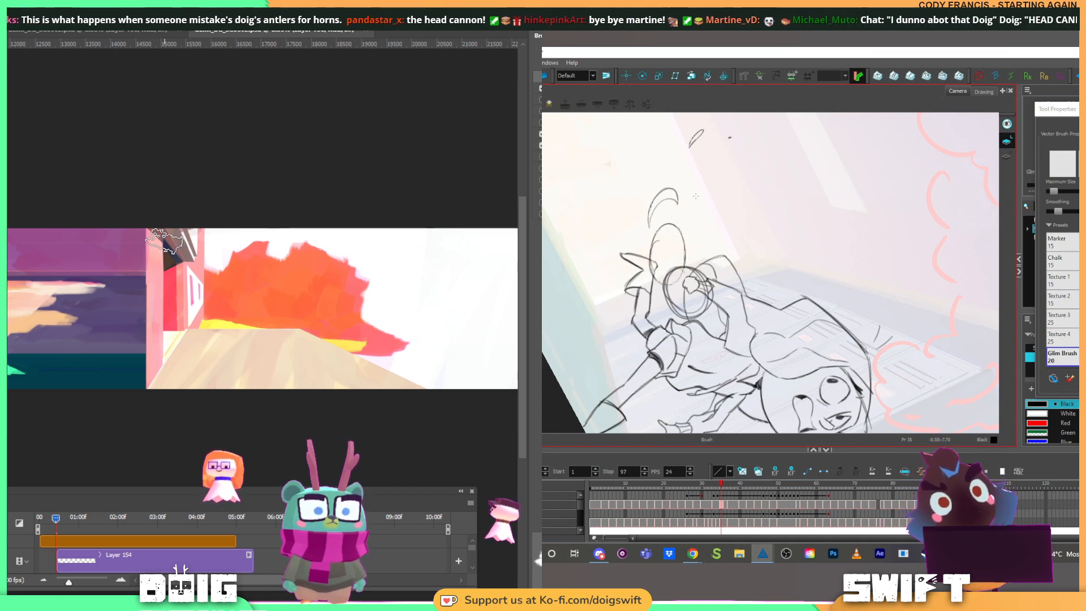
key("alt+b")
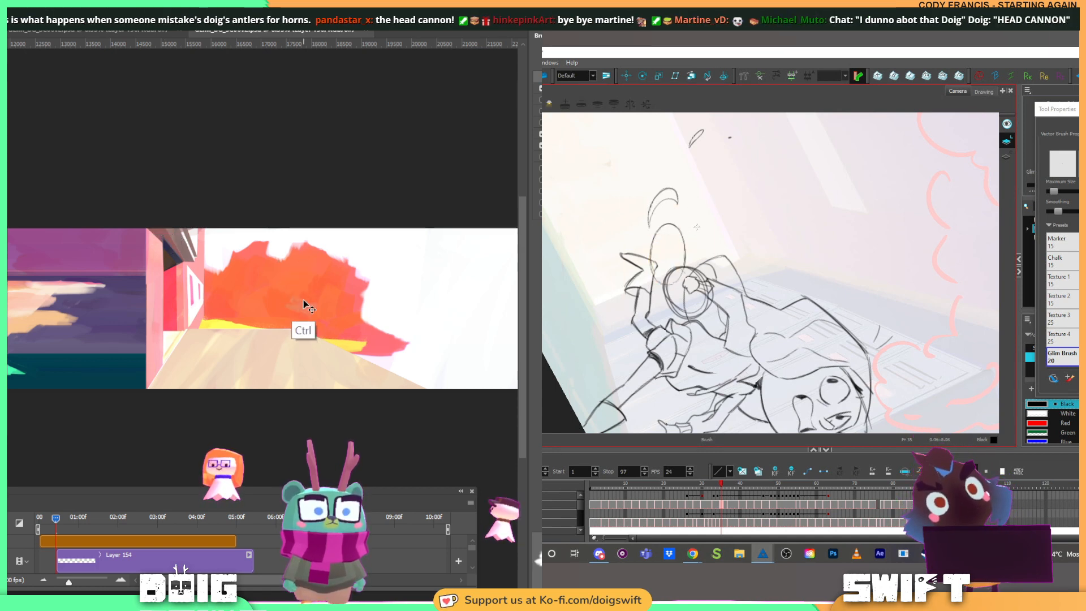
Step: Extend the yellow ground strip beside the pink building along the base of the orange foliage, using the existing yellow
key("ctrl+plus")
key("ctrl+plus")
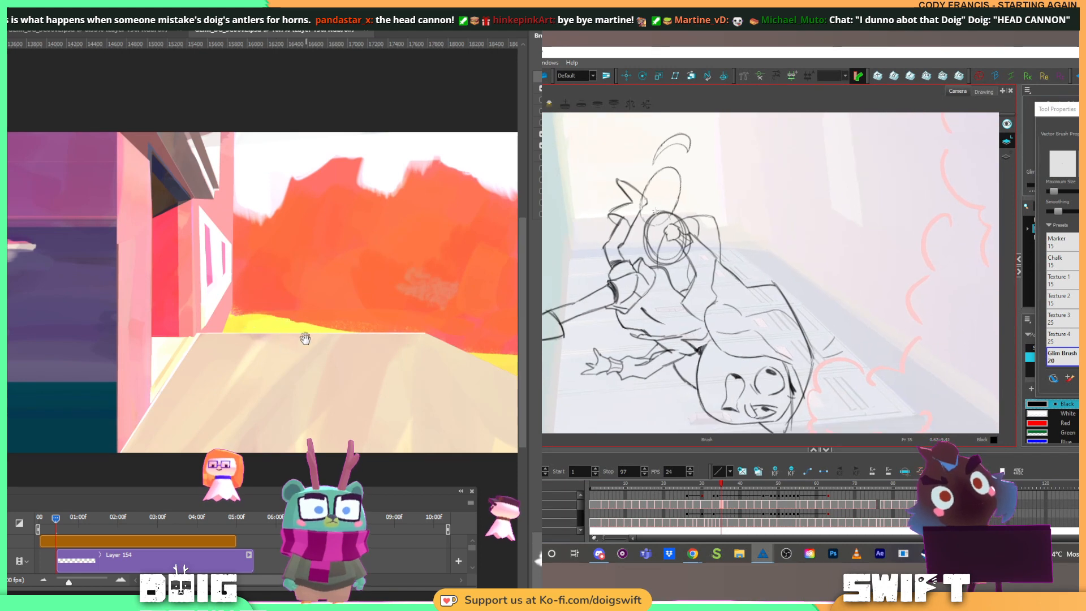
left_click_drag(306, 338, 242, 353)
left_click(213, 338, "alt")
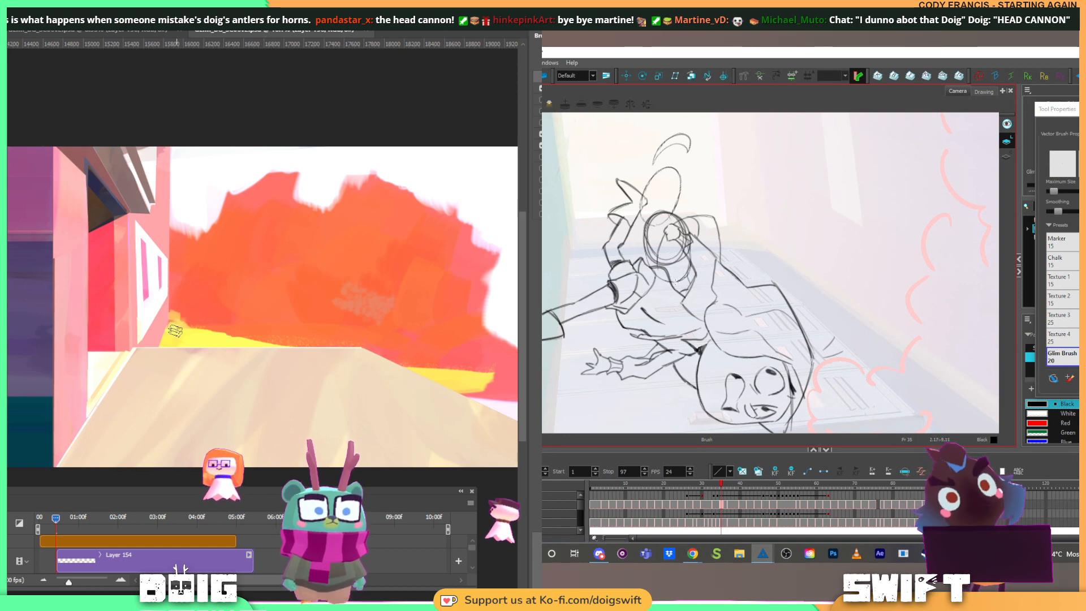
key("alt+b")
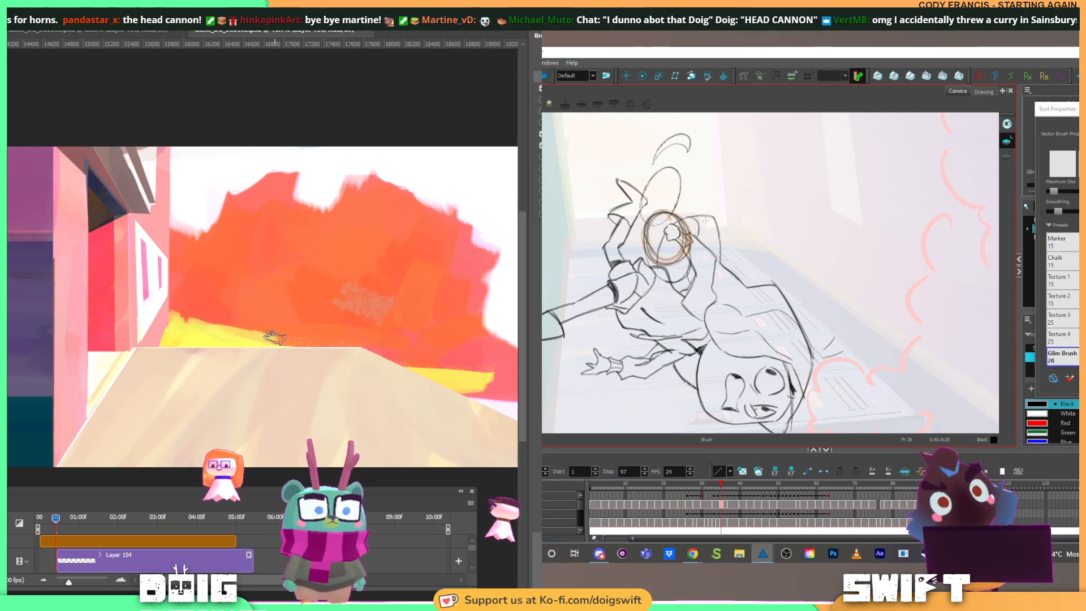
left_click_drag(653, 312, 719, 311)
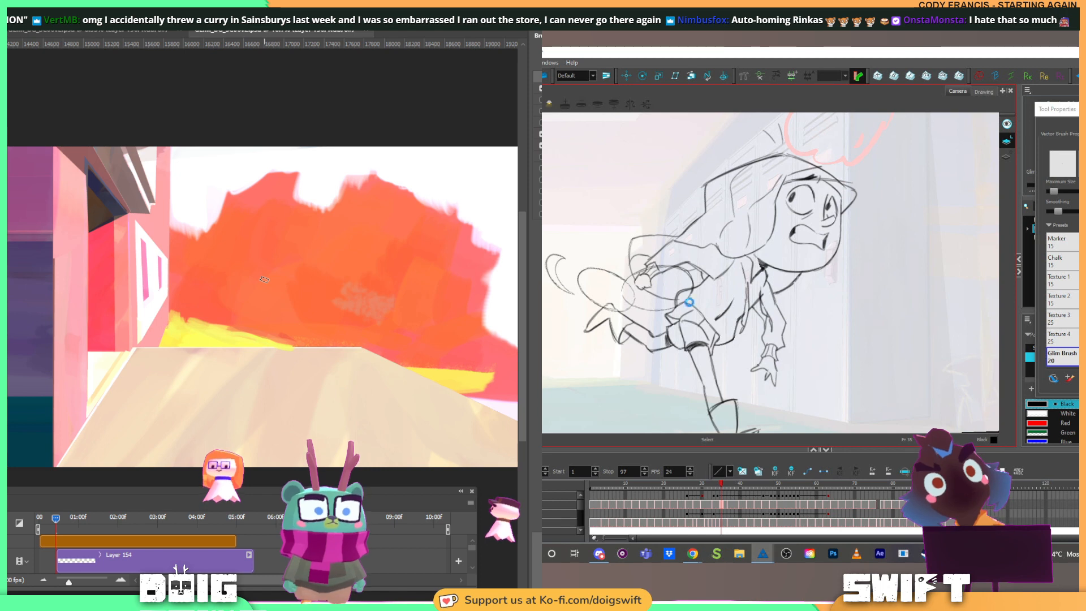
Step: Go to frame 1 and set the Tiedown_Midge layer's opacity to 40
scroll(690, 331, "down", 3)
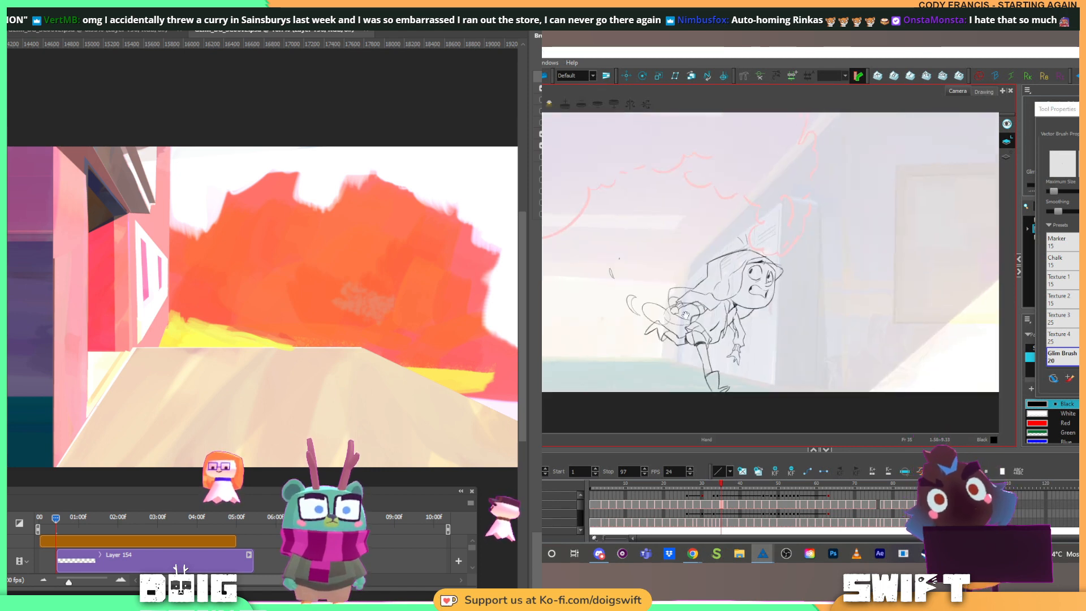
left_click_drag(685, 314, 688, 334)
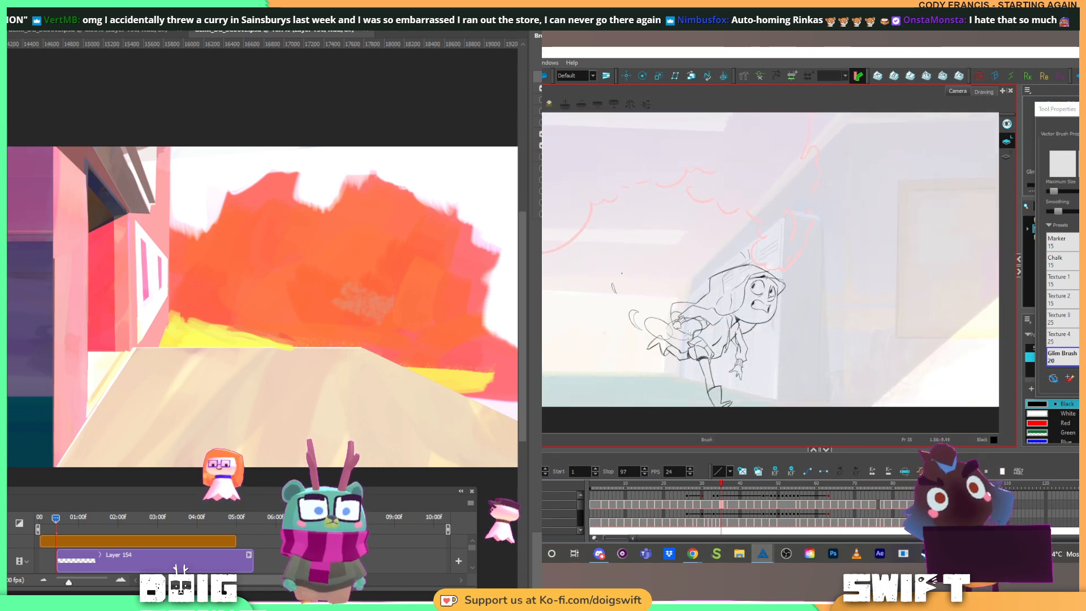
left_click(590, 483)
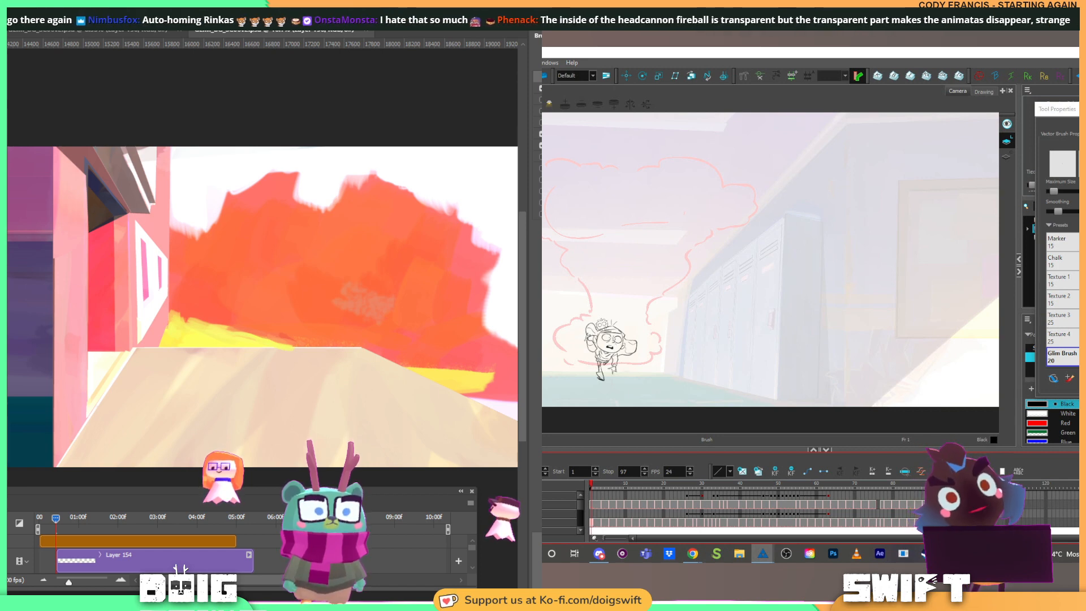
key("shift+e")
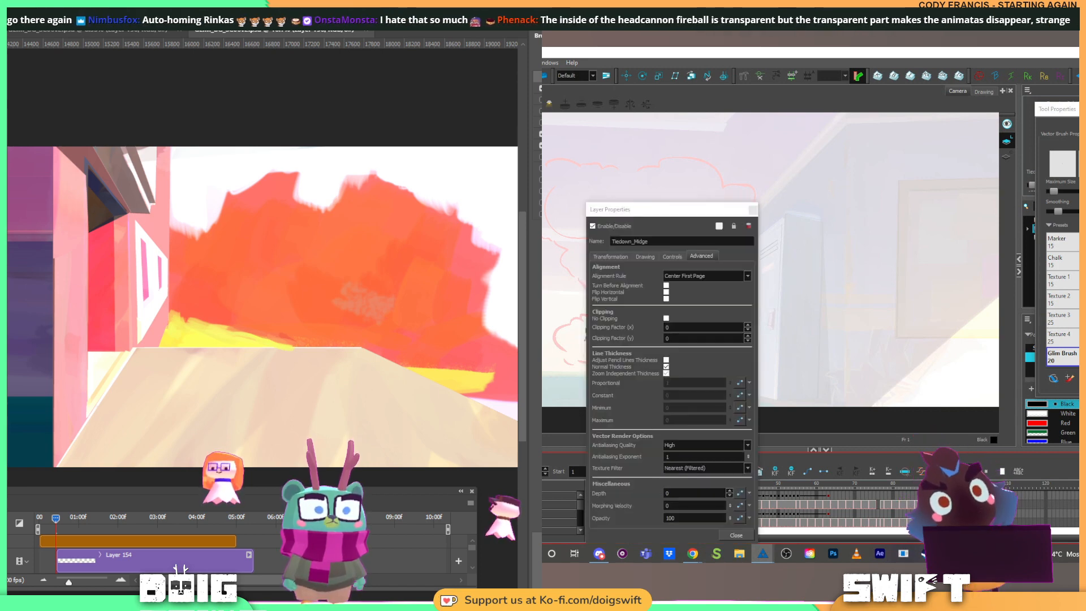
left_click_drag(736, 519, 727, 543)
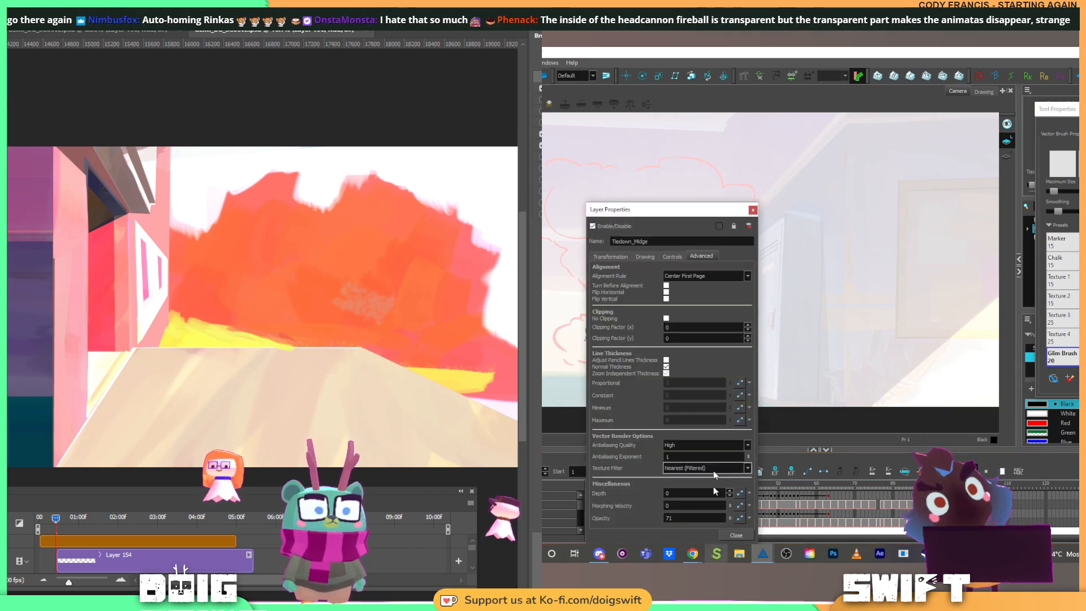
left_click_drag(650, 209, 777, 103)
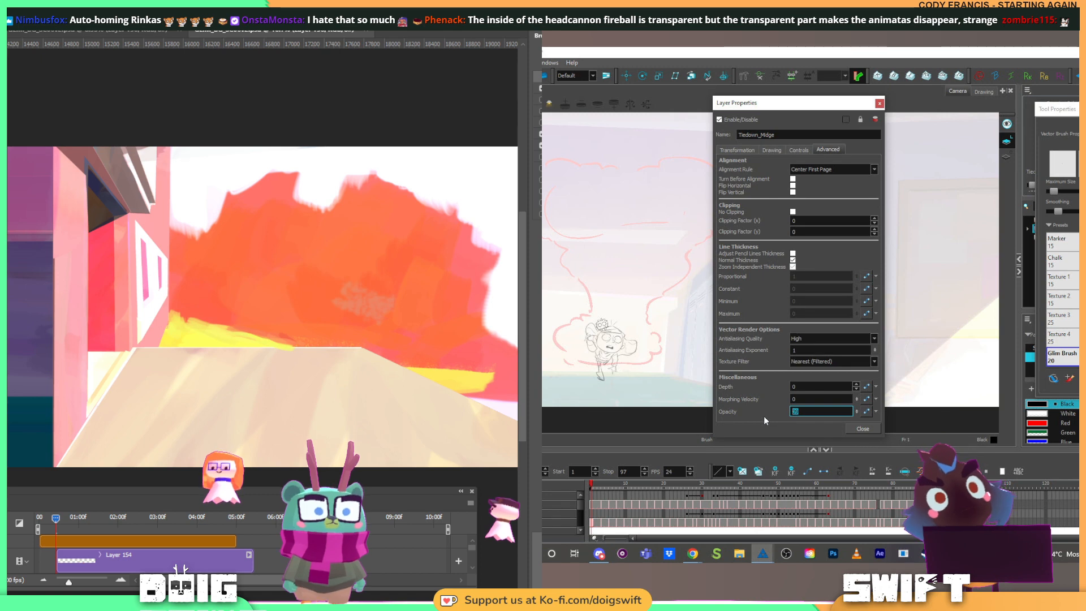
type("40")
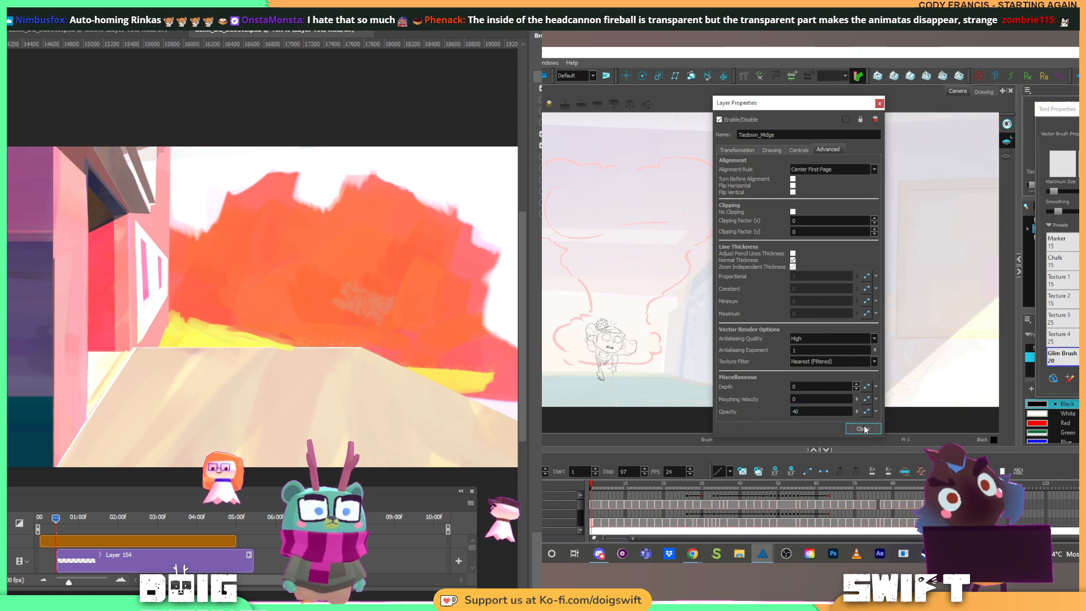
Step: Play back the scene to review the running character's animation, and stop on frame 40
key("Return")
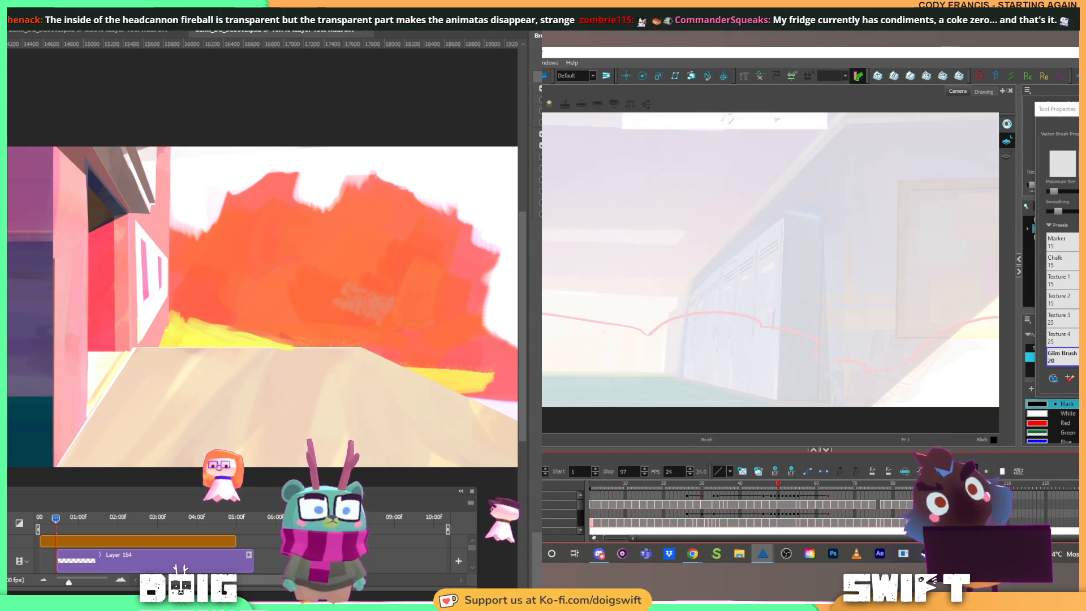
key("Return")
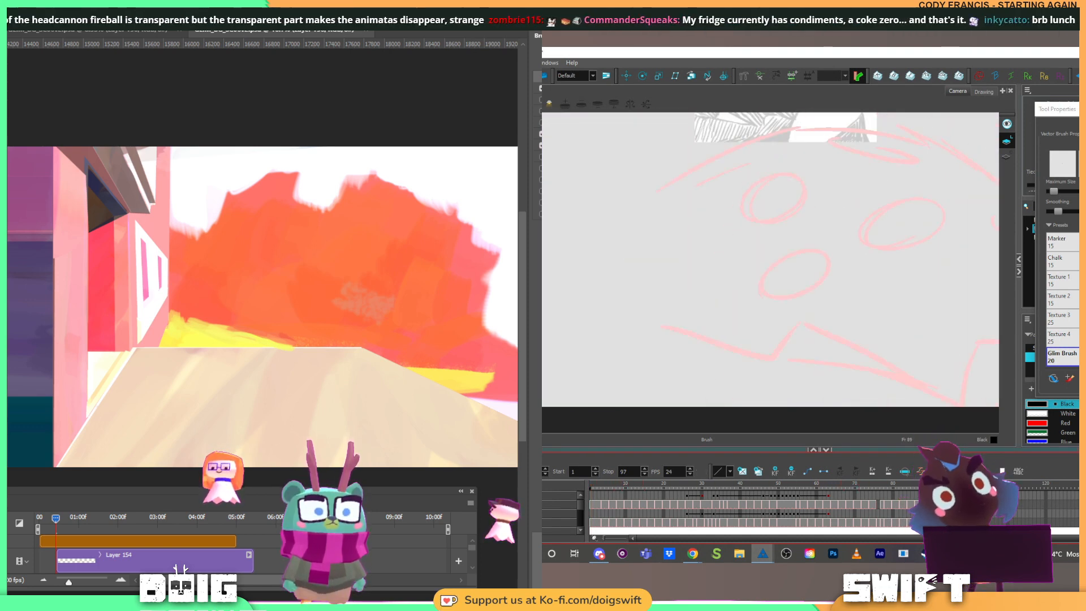
scroll(757, 512, "down", 4)
scroll(757, 512, "down", 1)
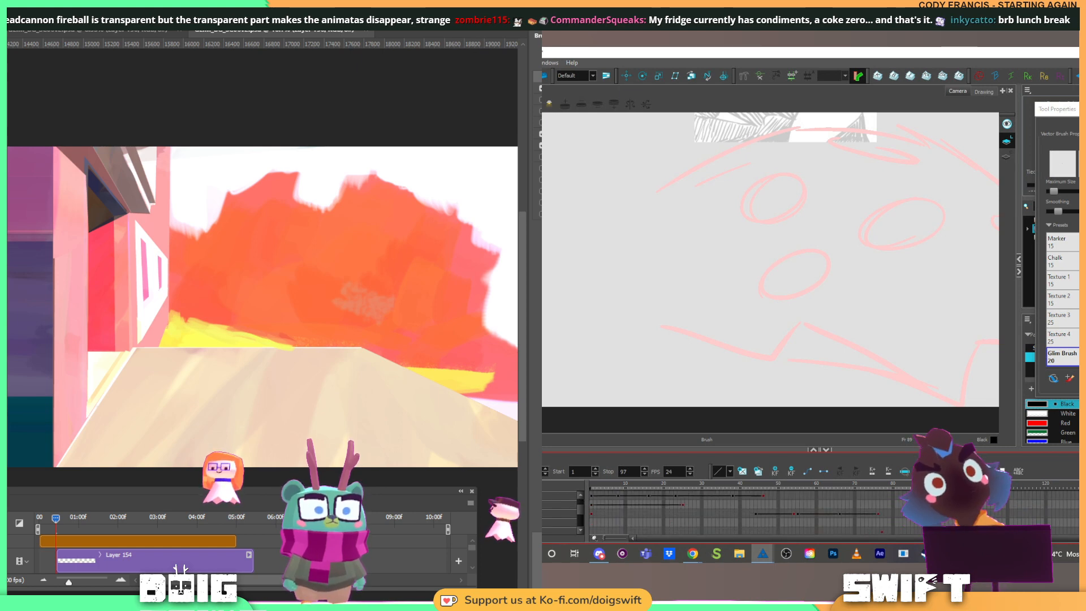
scroll(770, 260, "down", 4)
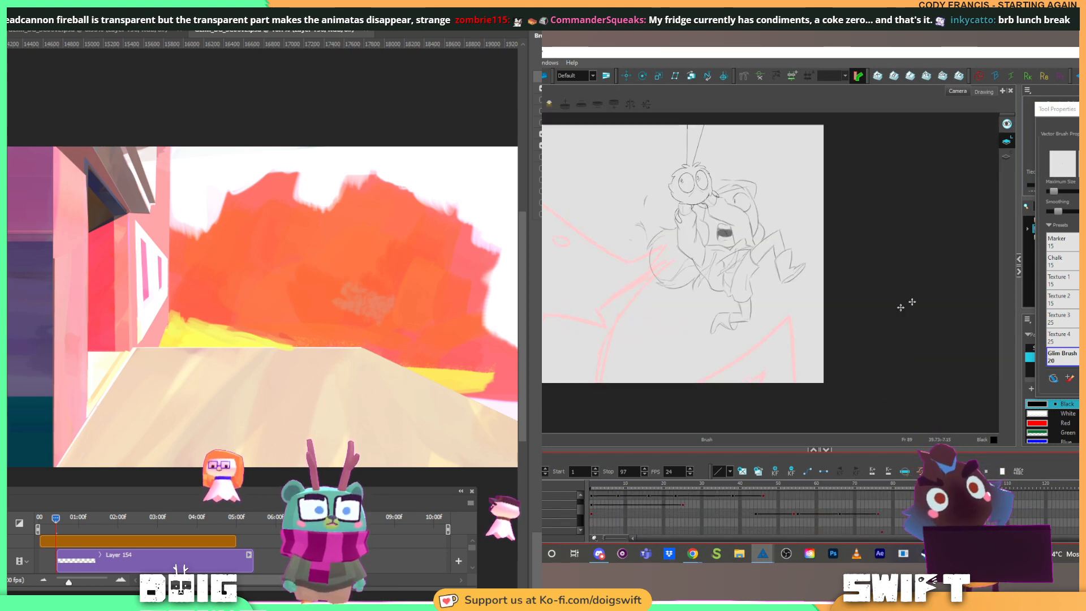
scroll(901, 263, "down", 2)
scroll(652, 212, "up", 1)
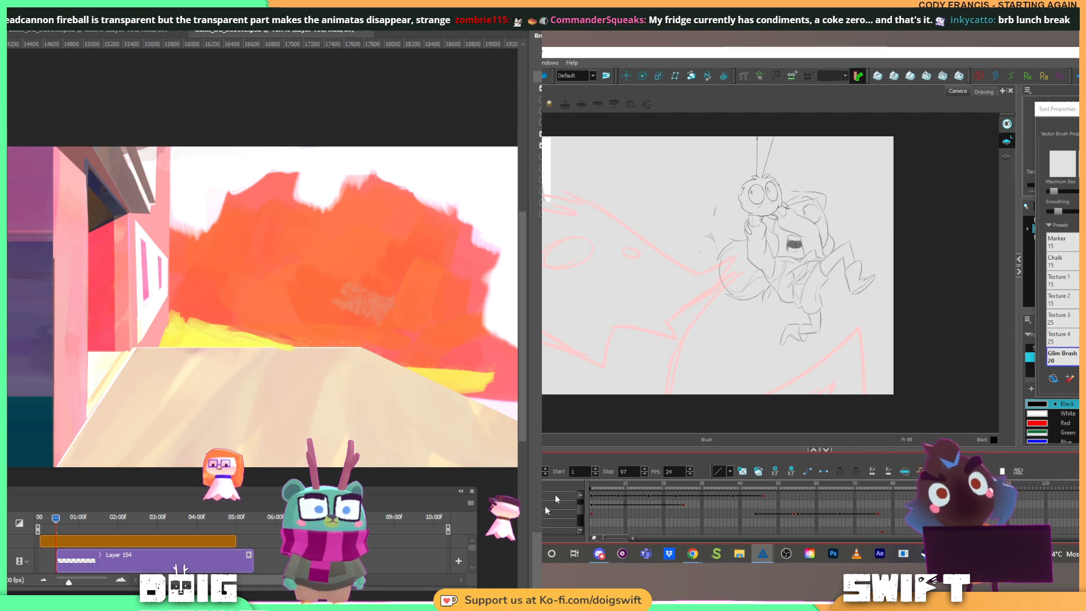
key("Return")
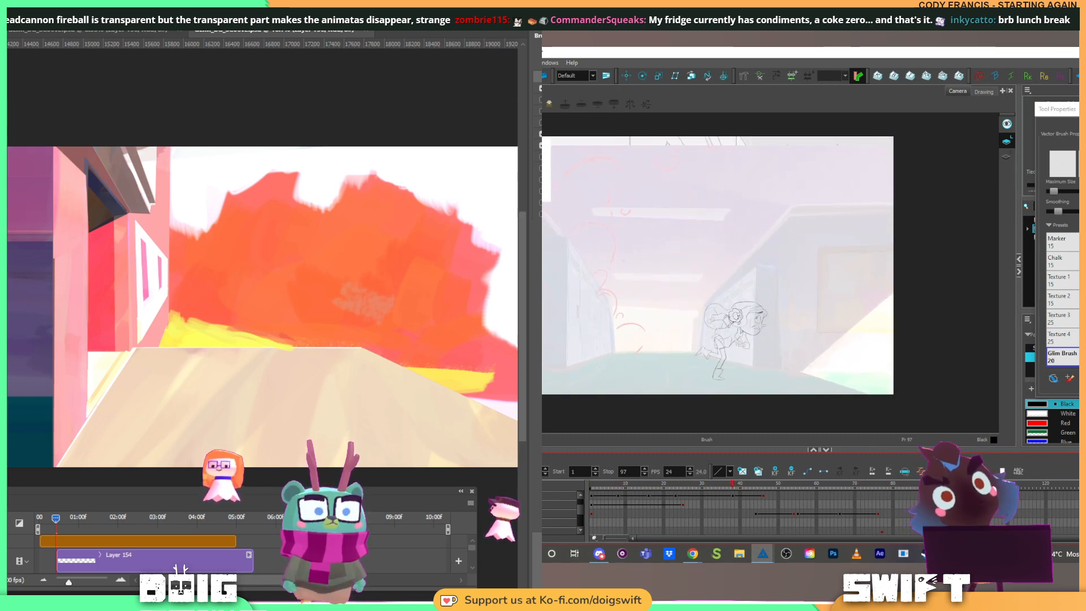
key("Return")
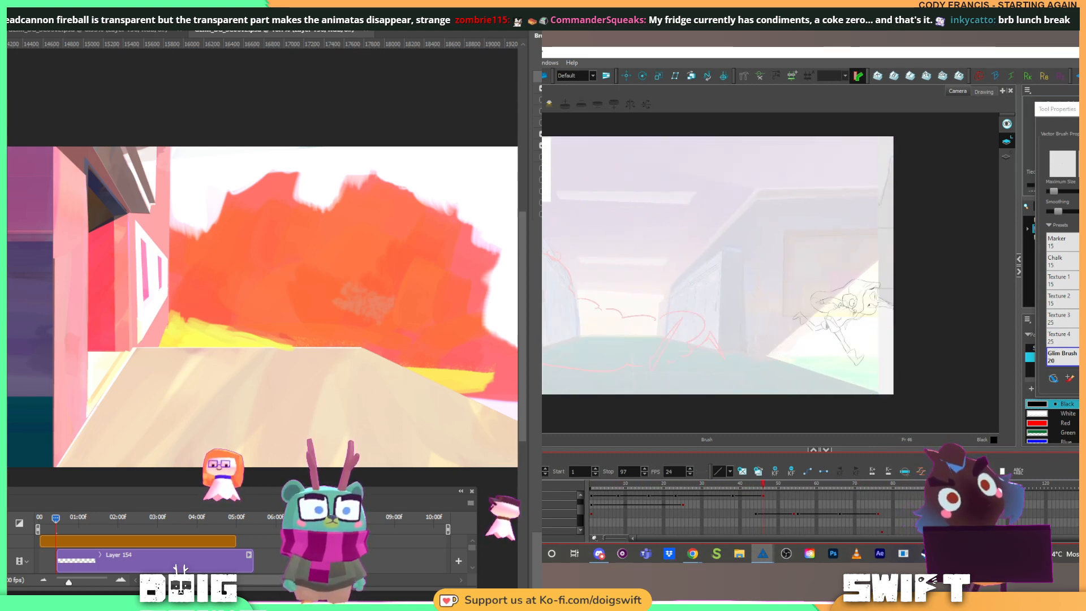
left_click(740, 485)
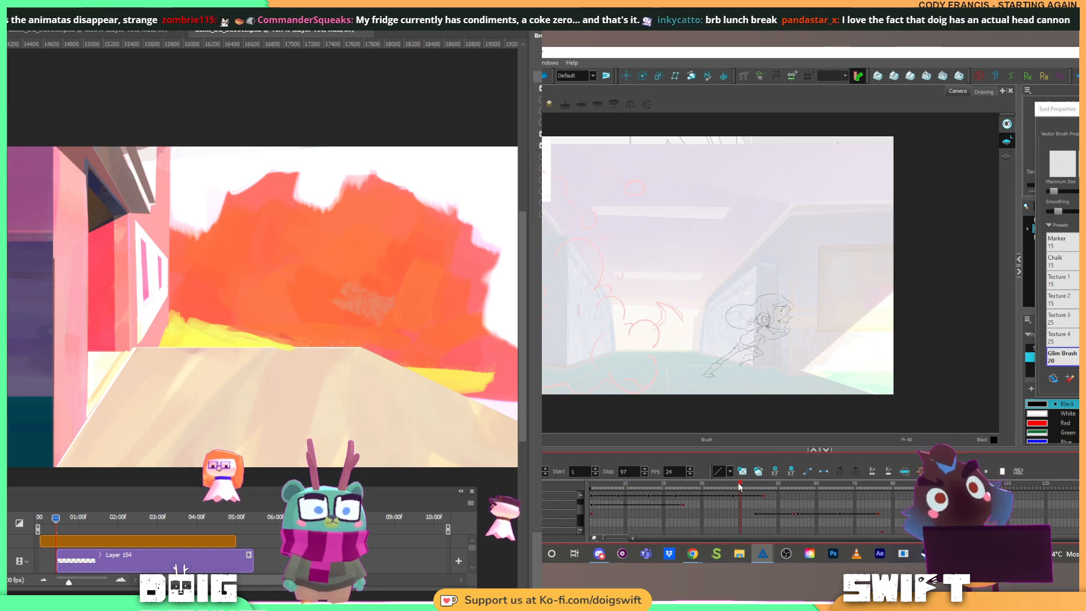
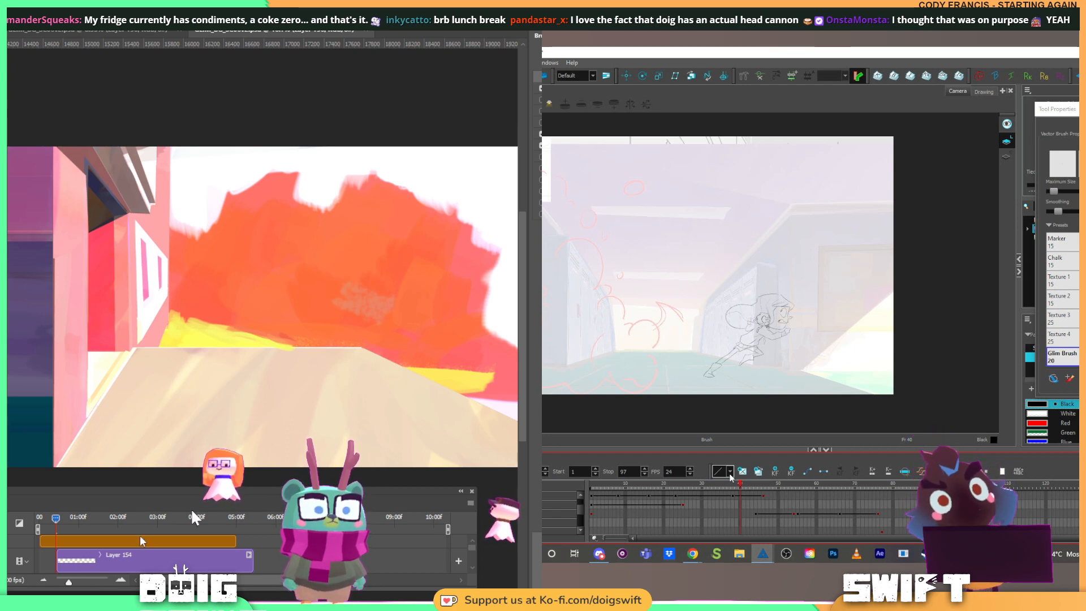
Step: Examine the long painted background from the hallway wall with the sunlit board across to the building exterior
key("ctrl+minus")
key("ctrl+minus")
key("ctrl+minus")
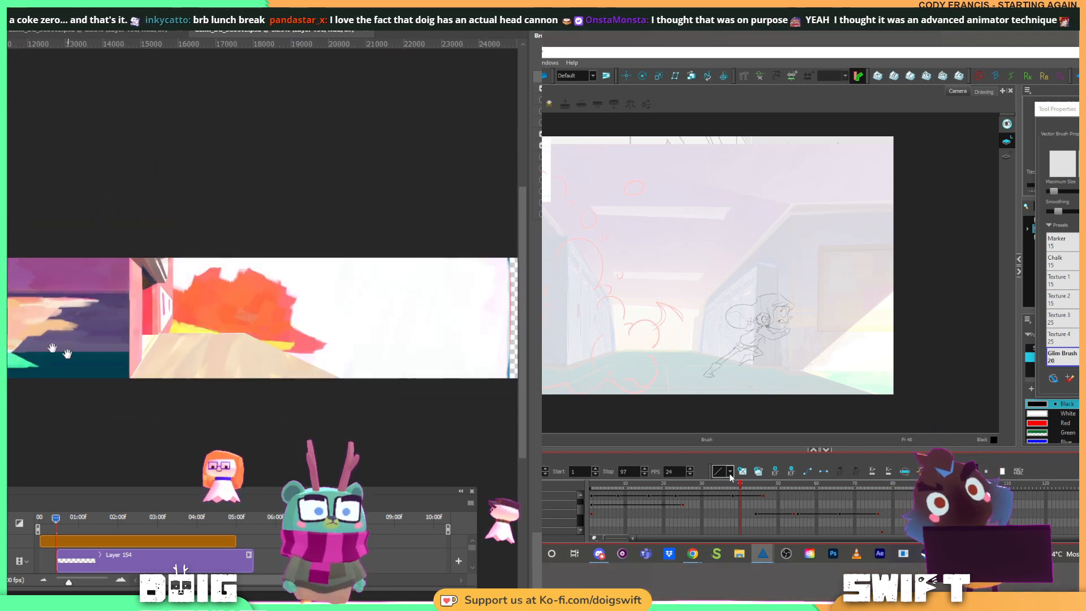
left_click_drag(67, 354, 225, 316)
key("ctrl+plus")
key("ctrl+plus")
key("ctrl+plus")
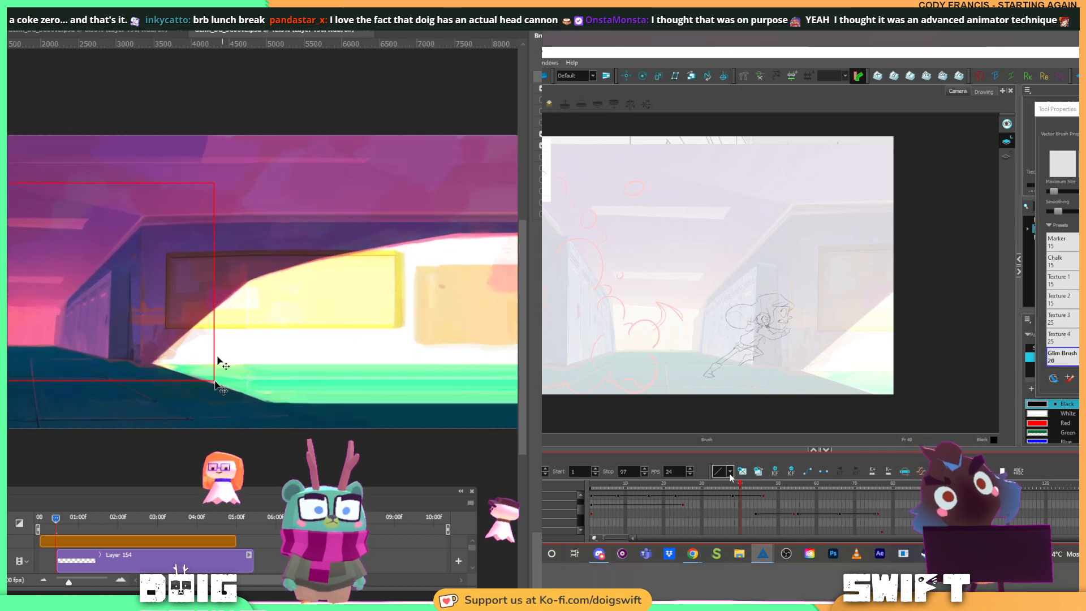
left_click_drag(343, 345, 329, 346)
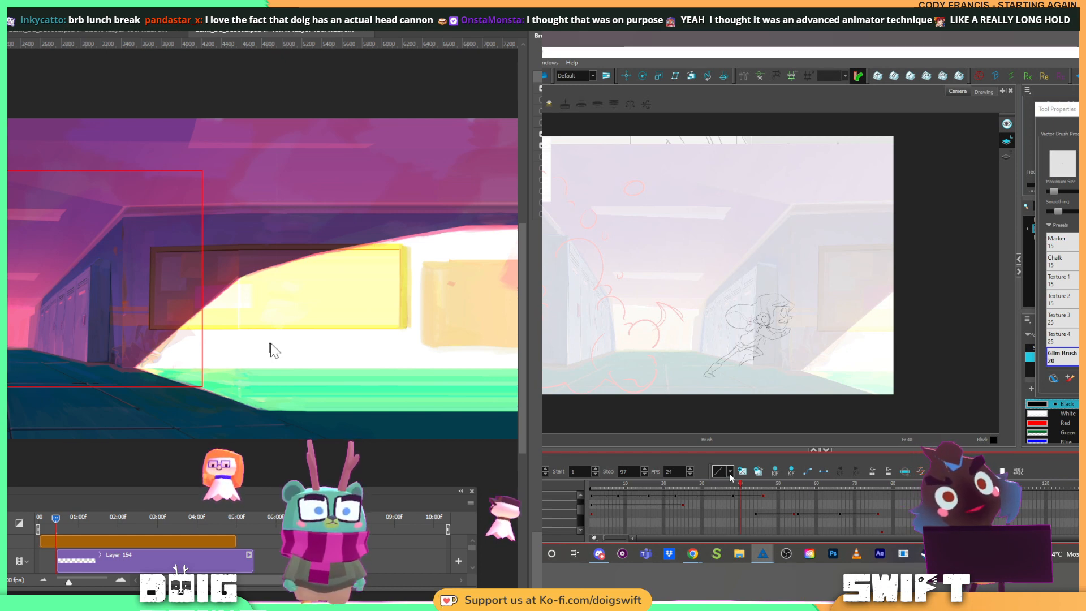
mouse_move(355, 320)
left_mouse_down()
mouse_move(71, 302)
mouse_move(209, 313)
mouse_move(52, 330)
left_mouse_up()
left_click_drag(341, 345, 181, 322)
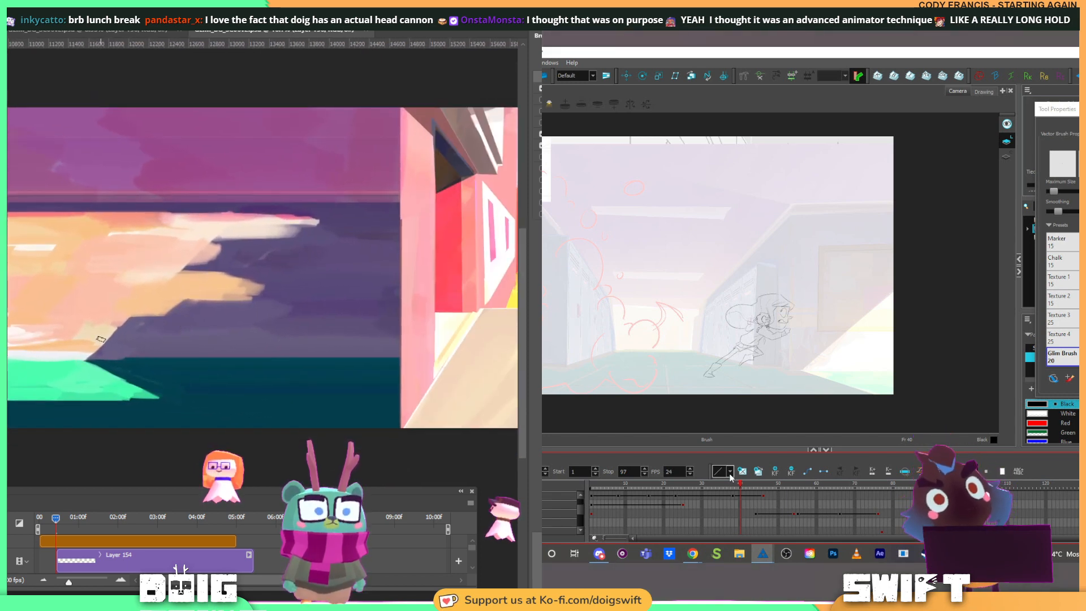
left_click_drag(270, 315, 28, 308)
left_click_drag(386, 314, 262, 338)
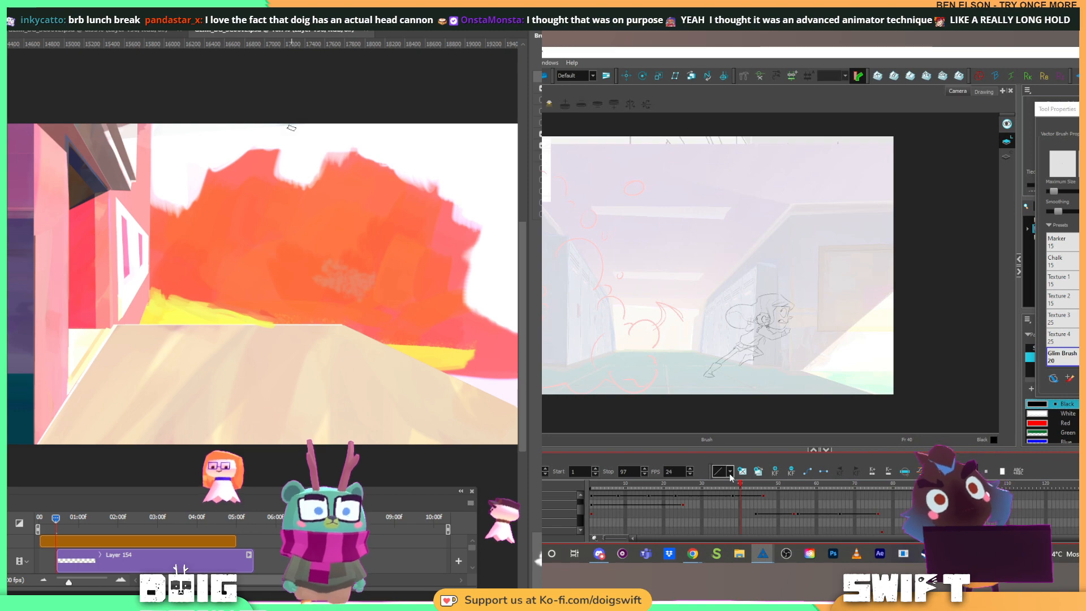
Step: Create a new document and paste the "The Girl and the Glim Colour Boards" reference image into it
key("ctrl+n")
key("Return")
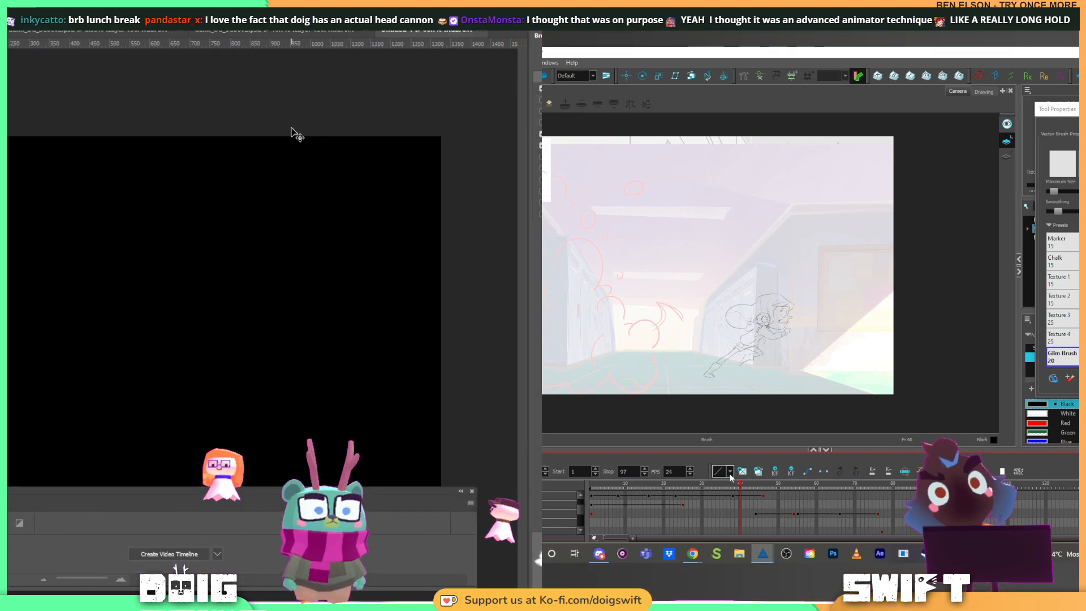
key("ctrl+v")
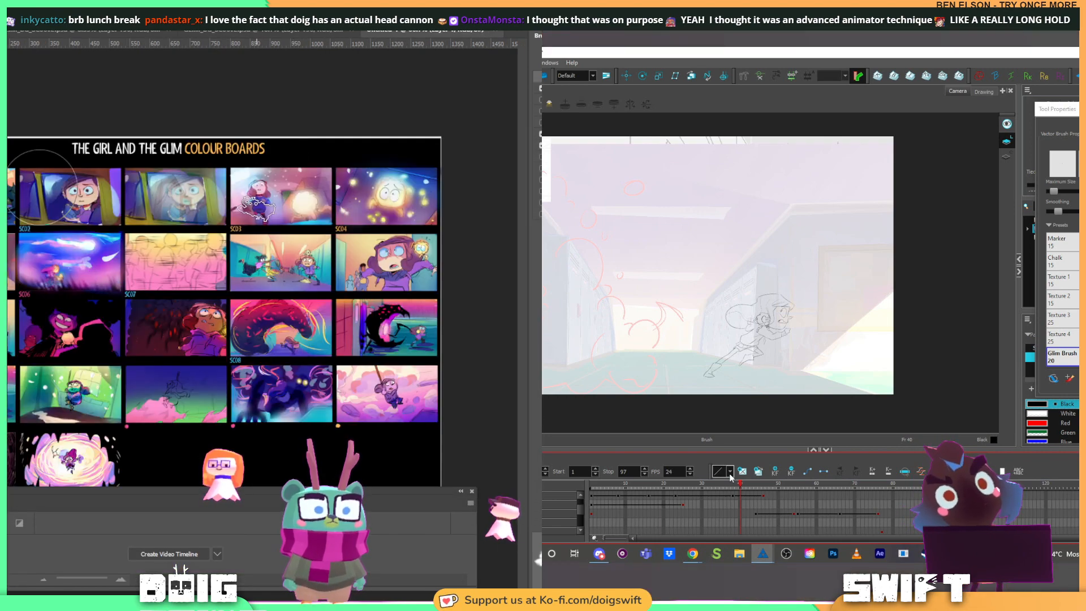
Step: Examine the colour board panels up close, including the black monster chasing the girl down the hallway
scroll(258, 271, "up", 2)
key("ctrl+plus")
key("ctrl+plus")
left_click_drag(452, 281, 188, 300)
scroll(174, 305, "down", 1)
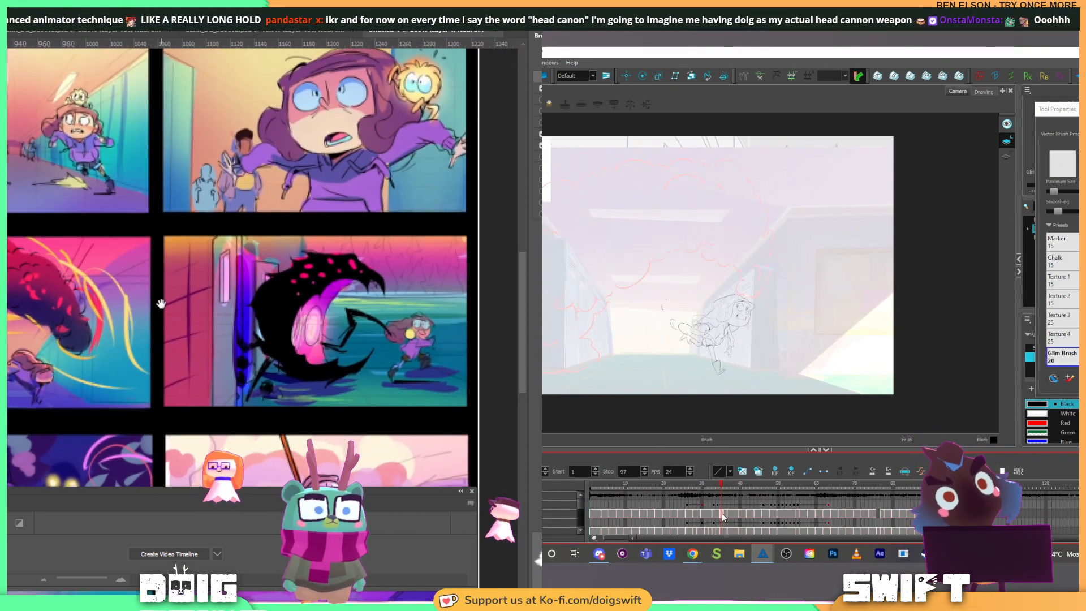
left_click(728, 514)
left_click_drag(257, 340, 249, 330)
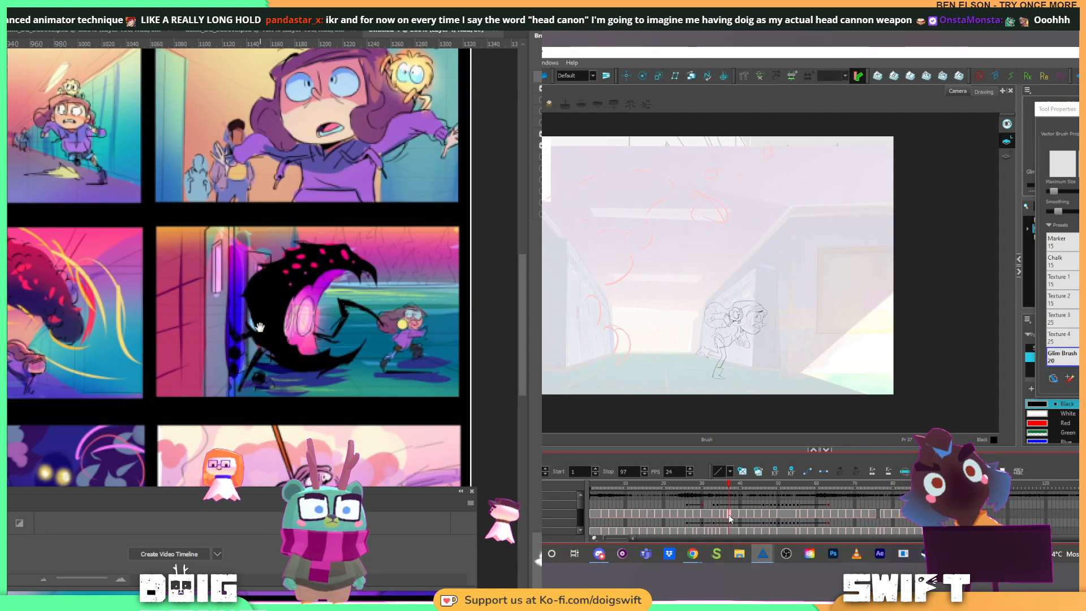
left_click_drag(329, 326, 434, 280)
left_click_drag(169, 339, 430, 334)
left_click_drag(113, 362, 452, 339)
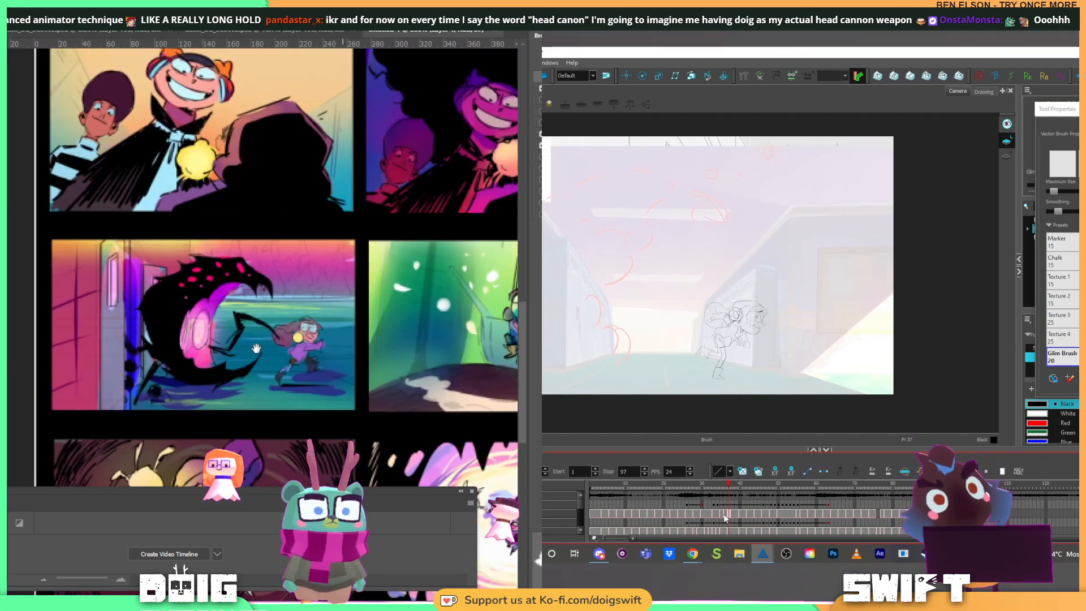
Step: Compare the running character's drawings from frame 36 onward and settle on frame 40, checking the colour board's hallway panels alongside
left_click(723, 513)
left_click(724, 514)
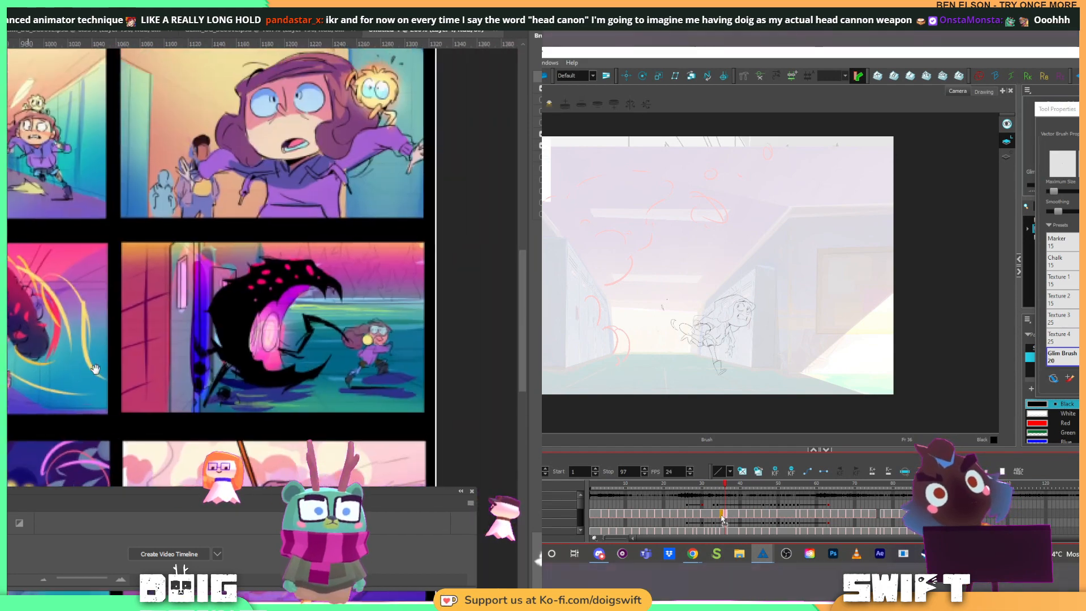
mouse_move(315, 294)
left_mouse_down()
mouse_move(210, 349)
mouse_move(255, 314)
left_mouse_up()
left_click(729, 514)
left_click(738, 514)
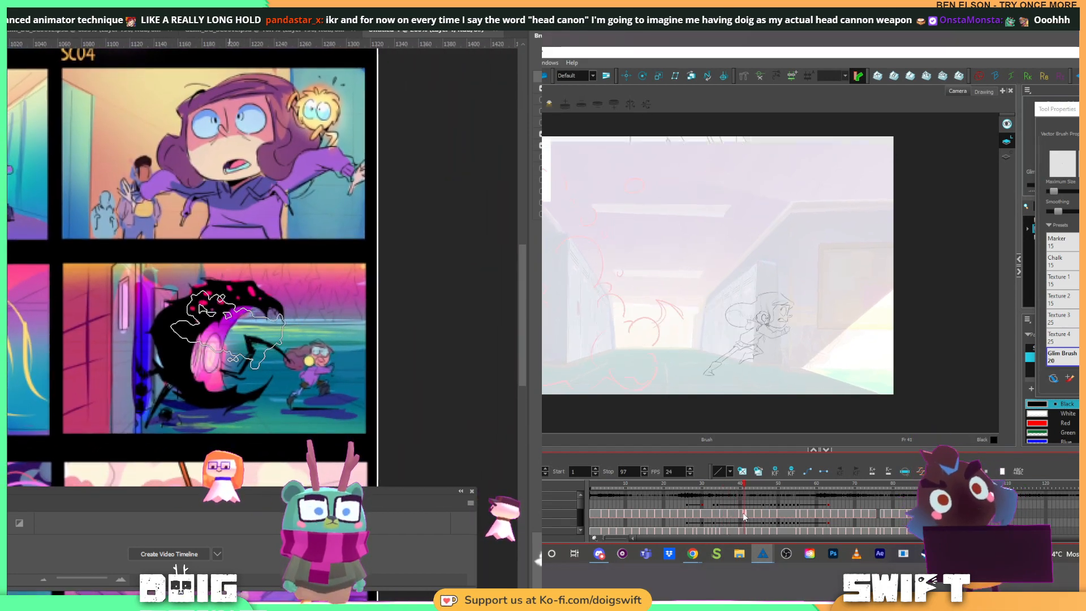
left_click(742, 488)
left_click_drag(744, 489, 740, 488)
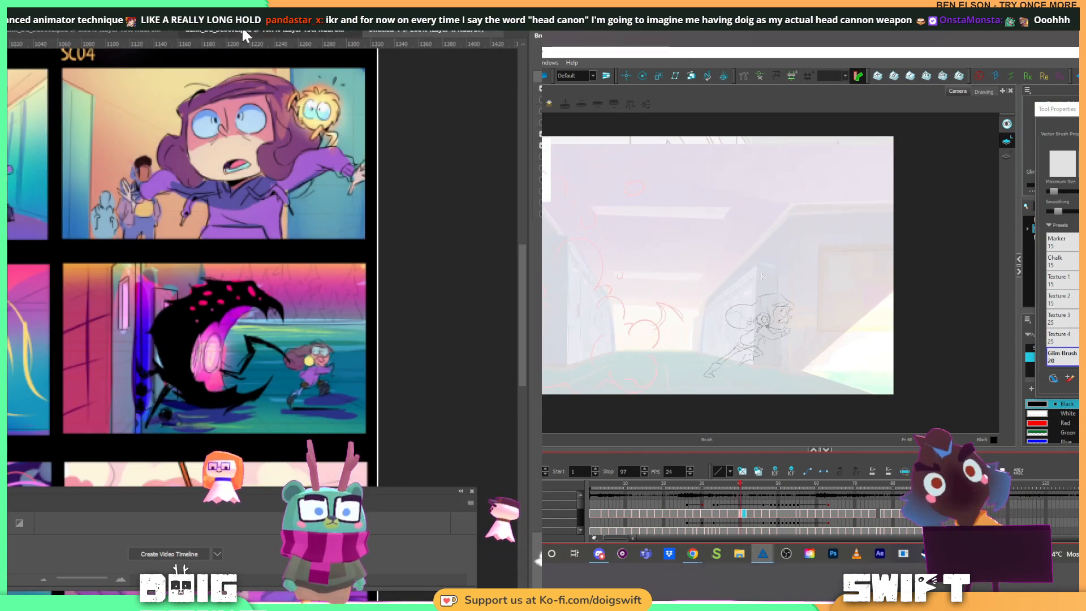
Step: Paste the monster chase panel into the background document and copy the running character's small round companion from frame 37
left_click(242, 26)
key("comma")
key("comma")
key("comma")
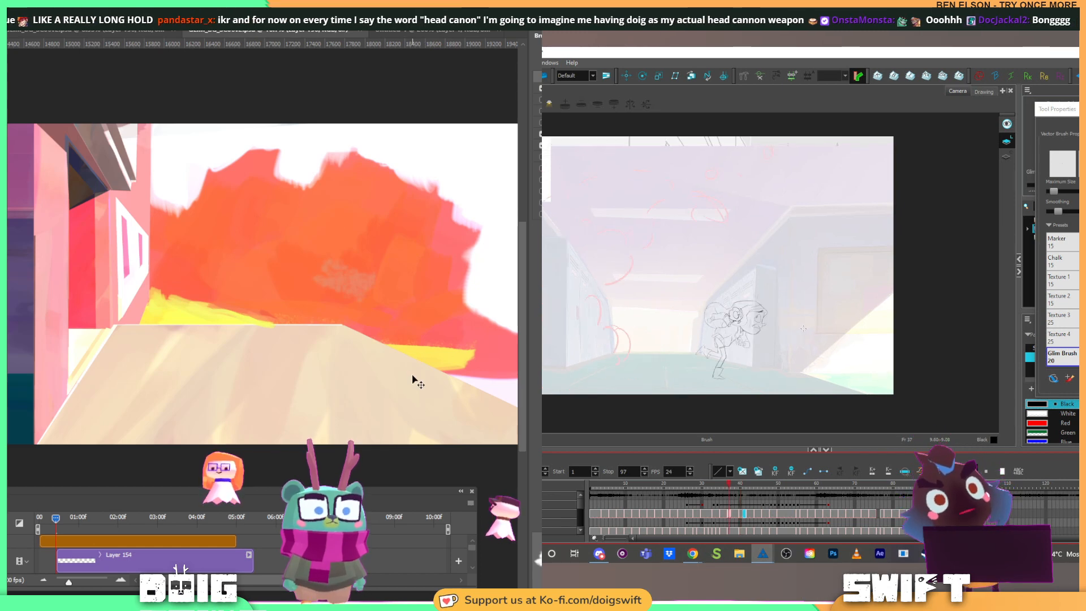
key("alt+s")
mouse_move(741, 297)
left_mouse_down()
mouse_move(729, 330)
mouse_move(748, 305)
mouse_move(760, 331)
left_mouse_up()
key("ctrl+v")
key("Delete")
Step: Replace frame 40's companion with the copied drawing, and enlarge the chase panel over the background to about 2686 × 1531 px
key("period")
key("period")
key("period")
key("ctrl+t")
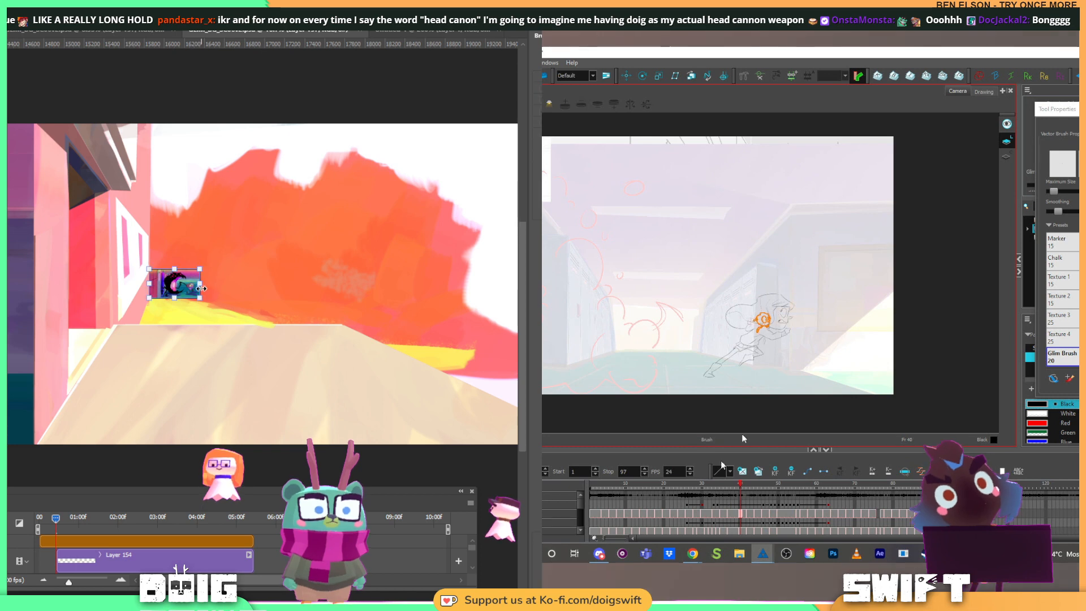
key("ctrl+minus")
key("Delete")
key("ctrl+v")
left_click_drag(196, 282, 359, 190)
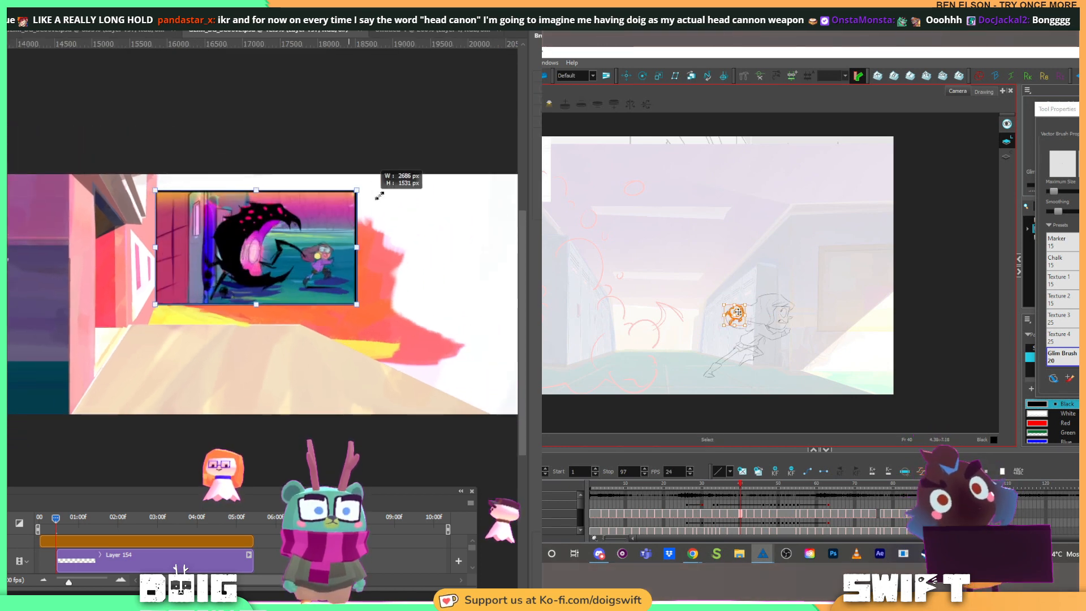
left_click_drag(735, 315, 767, 318)
Step: Move the chase panel onto the purple wall beside the building exterior and advance the animation to frame 42
left_click_drag(284, 336, 323, 357)
key("alt+b")
key("f")
left_click_drag(333, 280, 34, 270)
key("g")
key("g")
left_click_drag(186, 289, 231, 259)
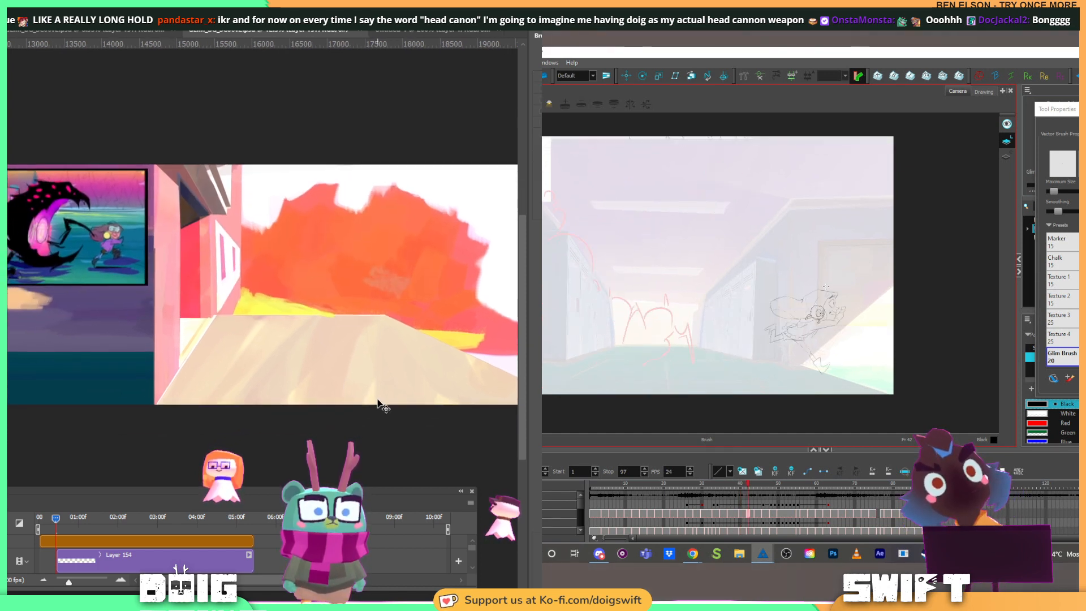
Step: Shift the exterior ground's hue from beige to pale green, and place the copied companion on the running character at frame 42
left_click(329, 371, "ctrl")
key("alt+b")
key("ctrl+v")
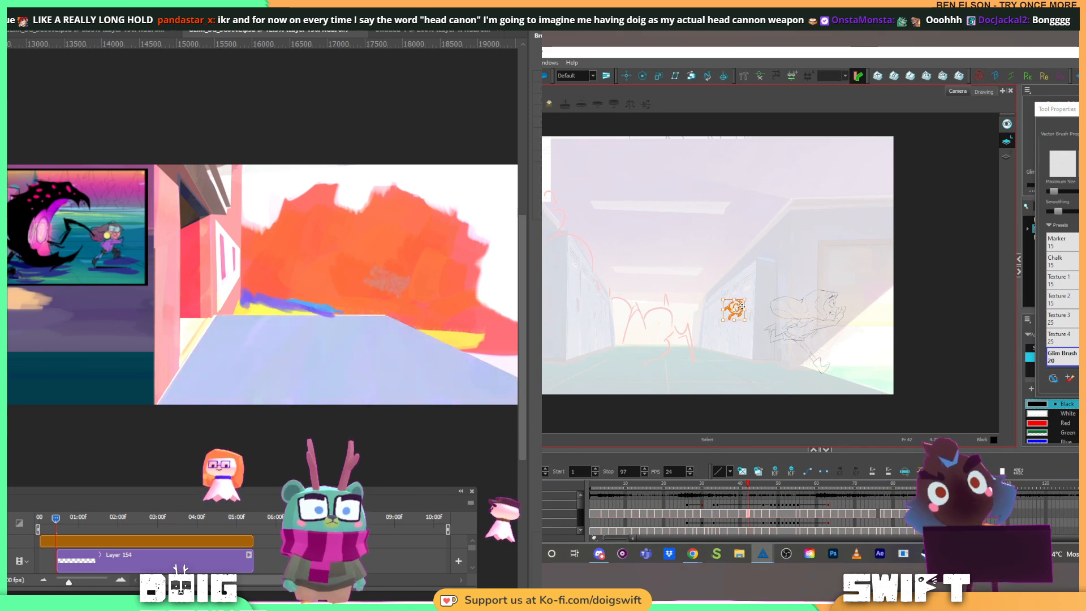
mouse_move(738, 308)
left_mouse_down()
mouse_move(818, 294)
mouse_move(824, 313)
left_mouse_up()
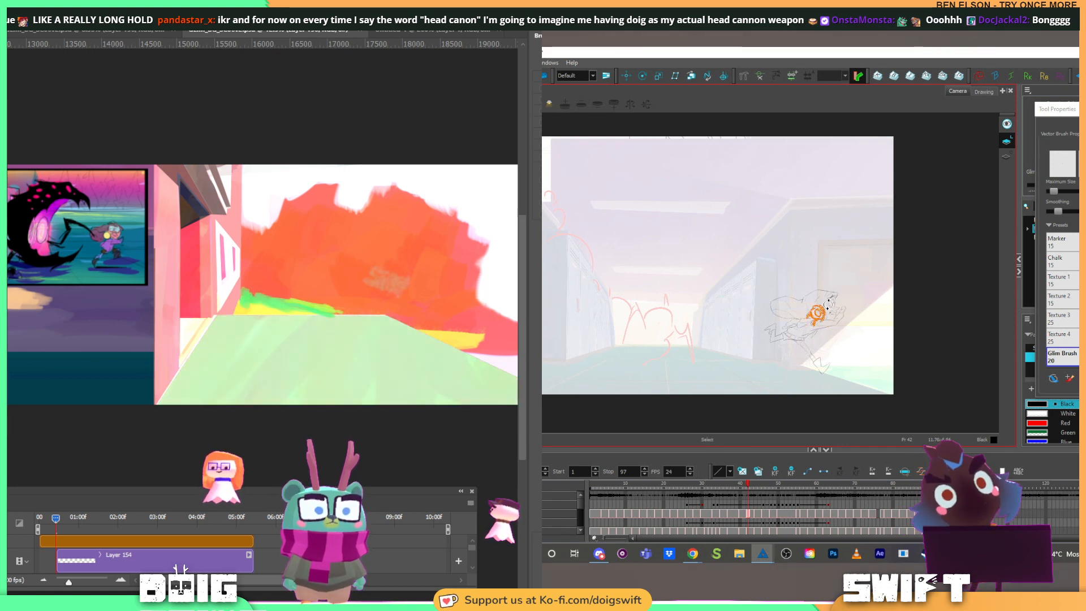
key("alt+b")
Step: Replace the companion on the running character at frame 44 with the copied drawing, and tint the exterior ground mint green
key("f")
key("f")
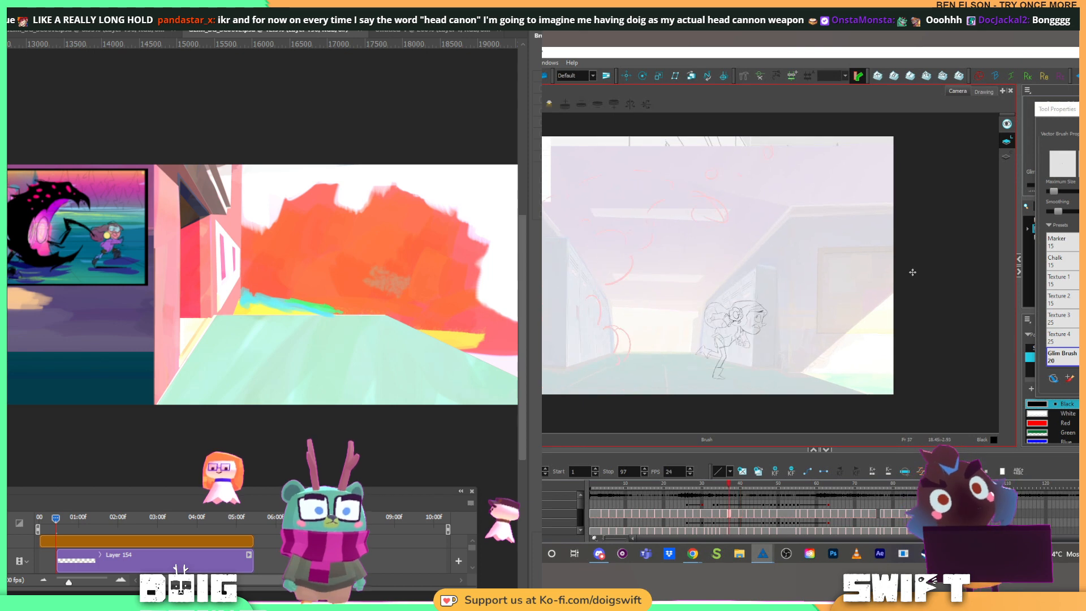
key("g")
key("g")
key("g")
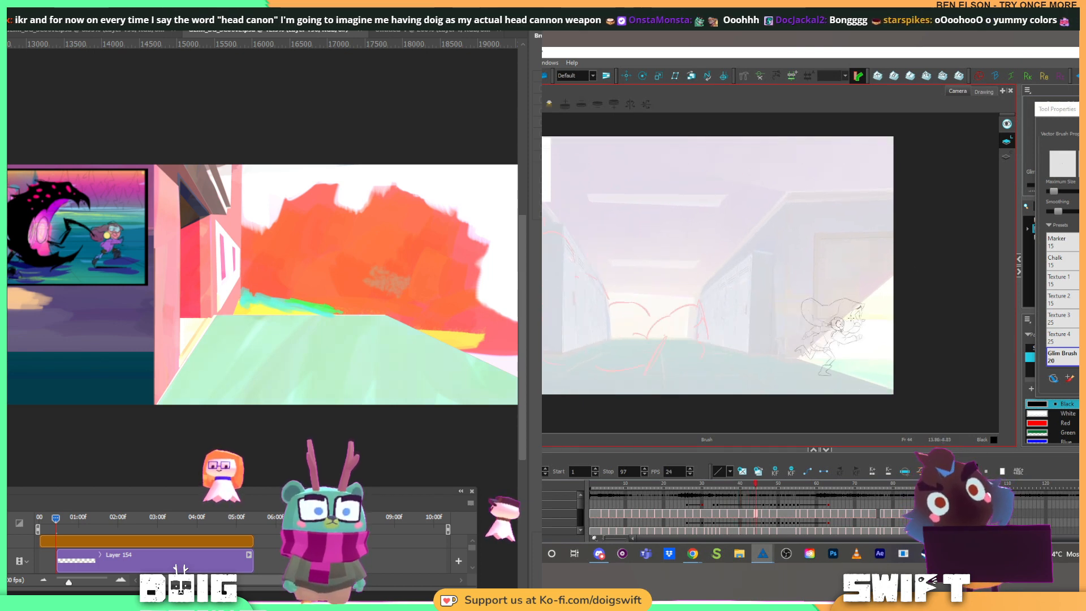
left_click(830, 320)
key("alt+b")
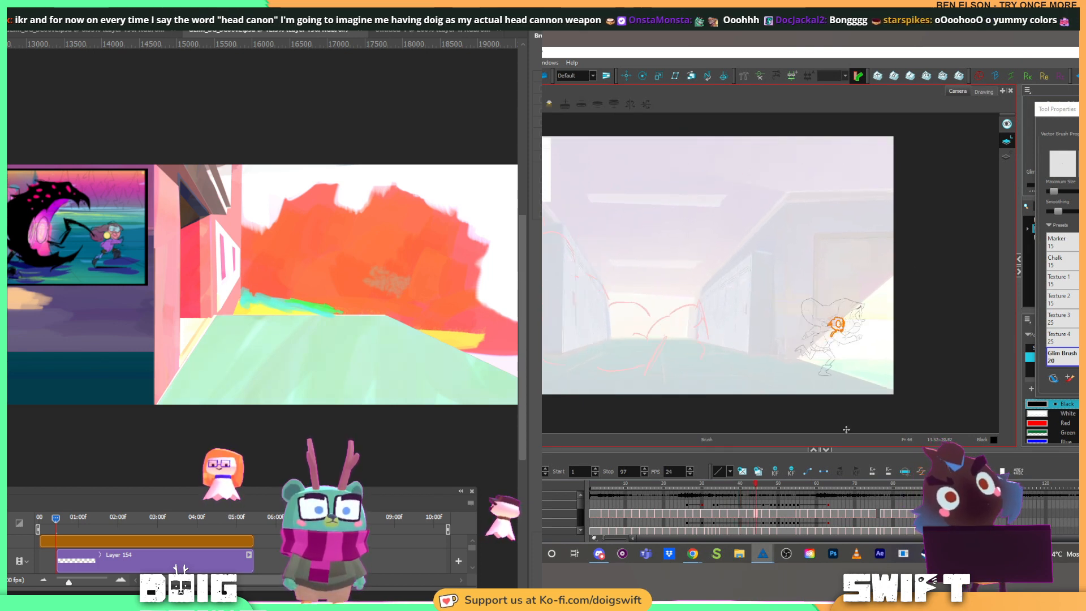
key("alt+s")
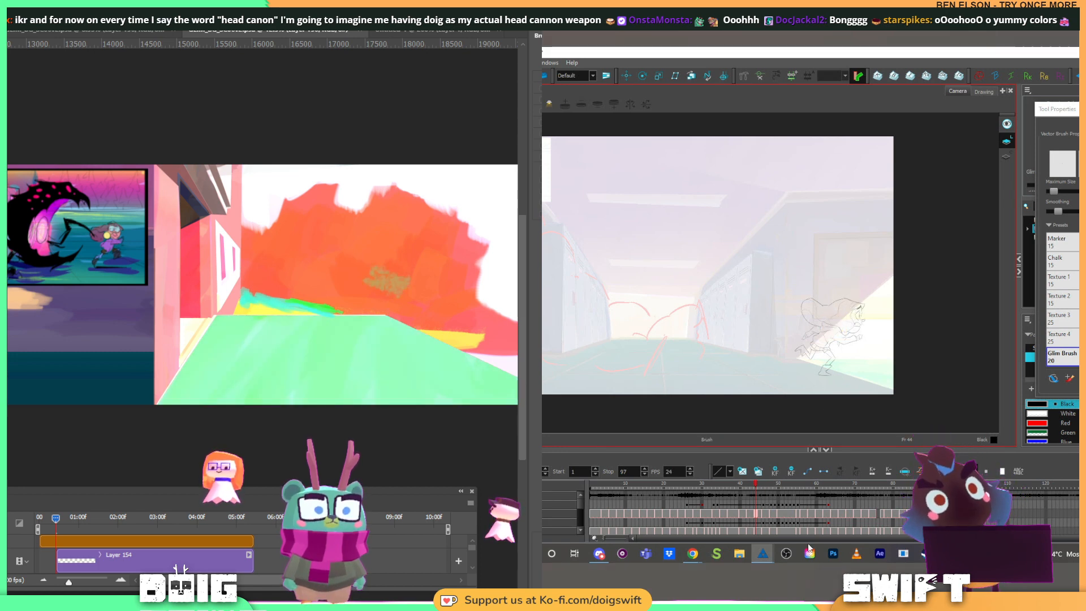
key("alt+s")
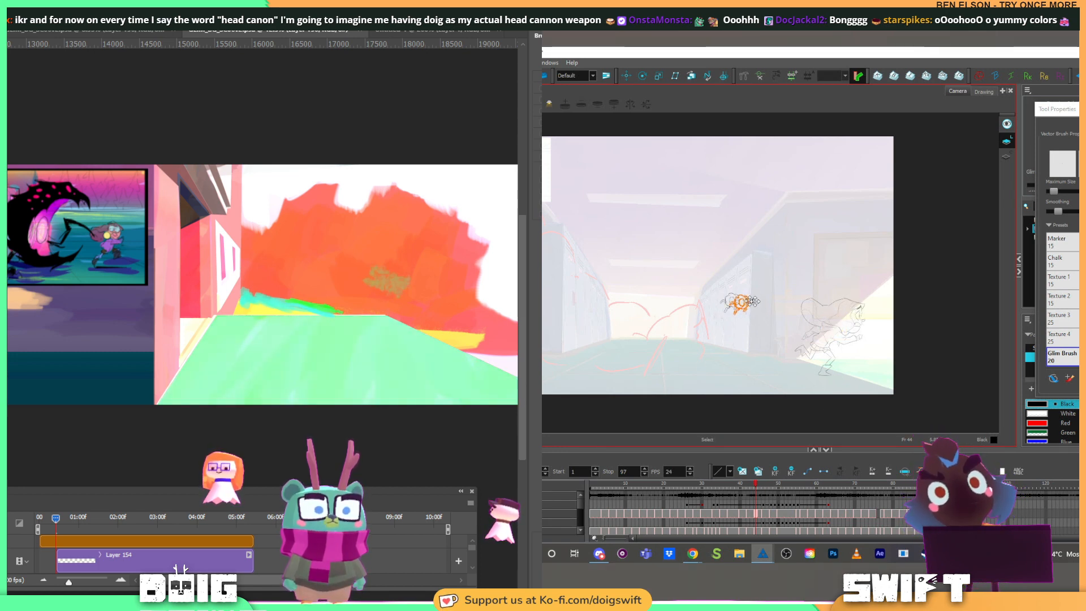
left_click_drag(752, 302, 847, 323)
Step: Compare the exterior ground with the hallway floor and refine the companion's position on frame 44 against the neighbouring drawings
left_click_drag(93, 316, 393, 325)
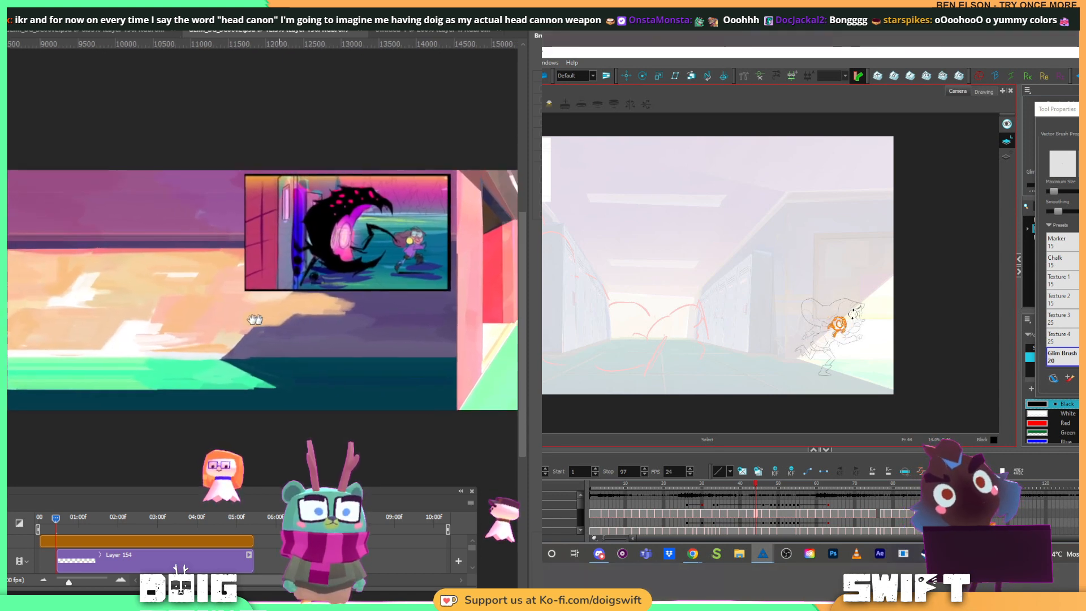
left_click_drag(320, 320, 246, 312)
left_click_drag(414, 332, 284, 323)
key("alt+b")
key("comma")
key("comma")
key("period")
key("period")
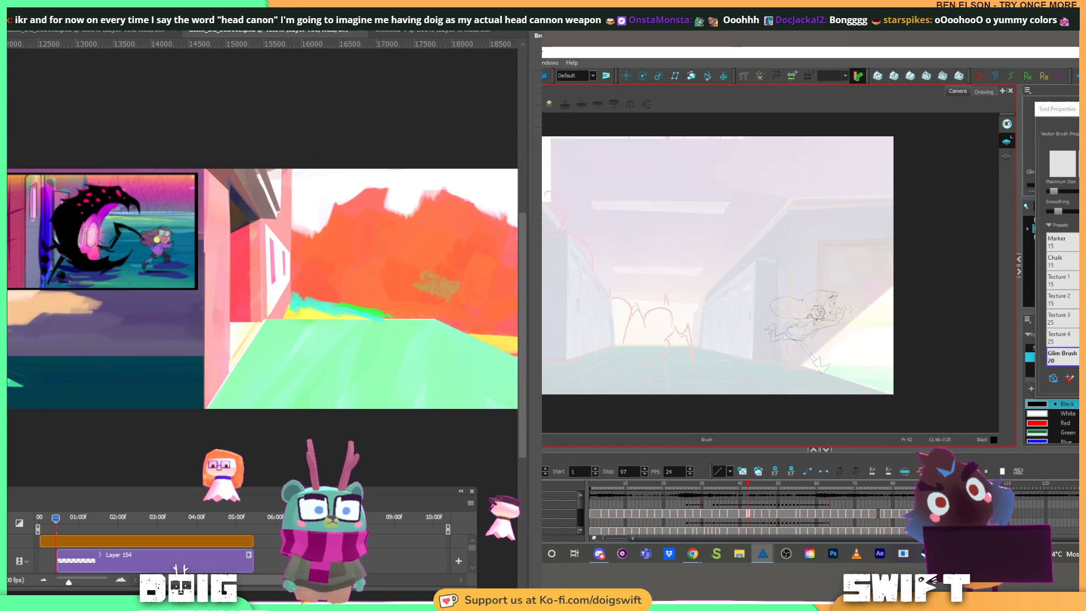
left_click_drag(831, 321, 839, 327)
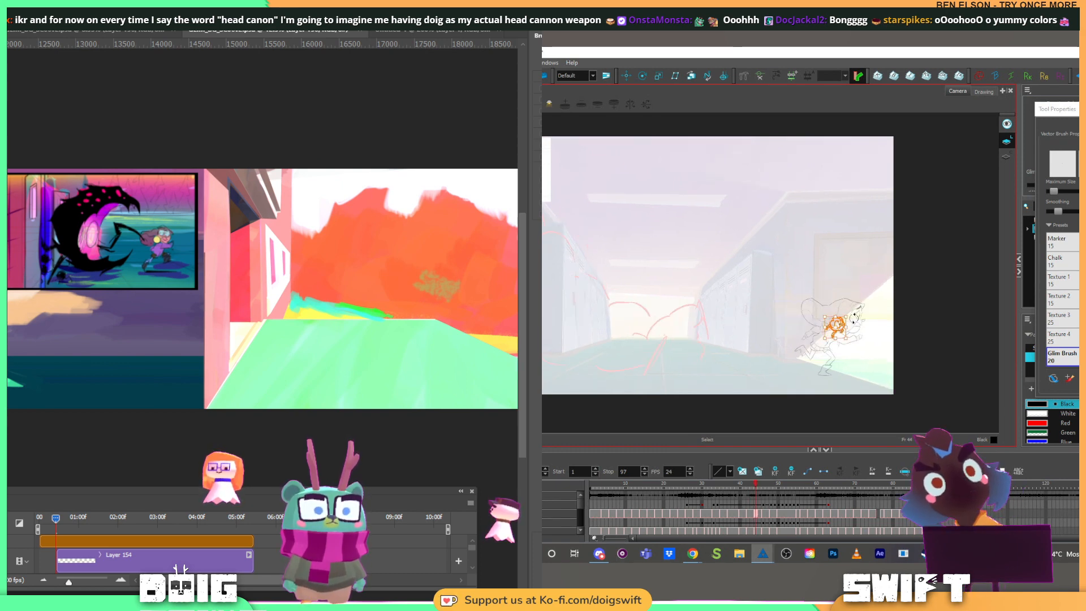
Step: Examine the companion's motion by flipping through the running drawings between frames 37 and 44
key("alt+b")
key("comma")
key("comma")
key("comma")
key("comma")
key("comma")
key("comma")
key("comma")
key("comma")
key("comma")
key("comma")
key("comma")
key("comma")
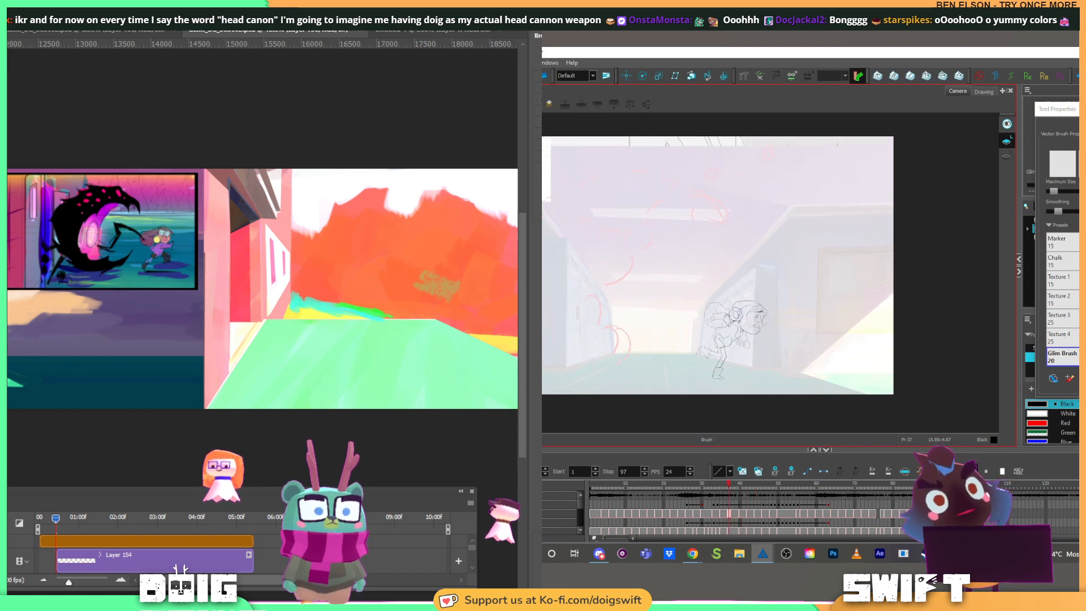
key("period")
key("period")
key("period")
key("period")
key("period")
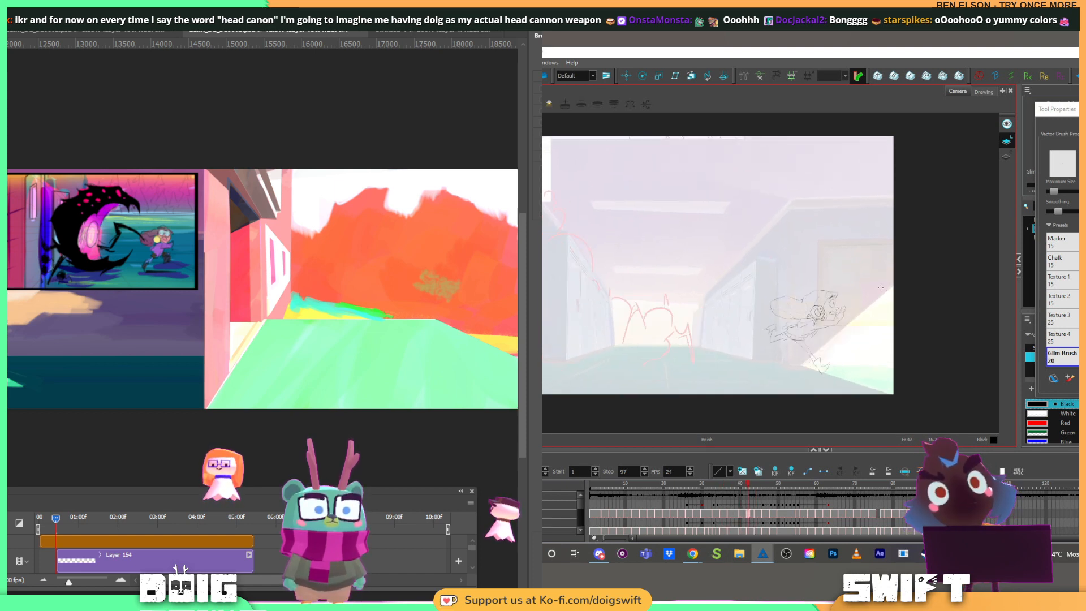
key("period")
key("period")
key("period")
key("period")
key("period")
key("period")
key("period")
Step: Readjust the companion on the running character at frame 44 and make the exterior ground a more saturated green
key("alt+s")
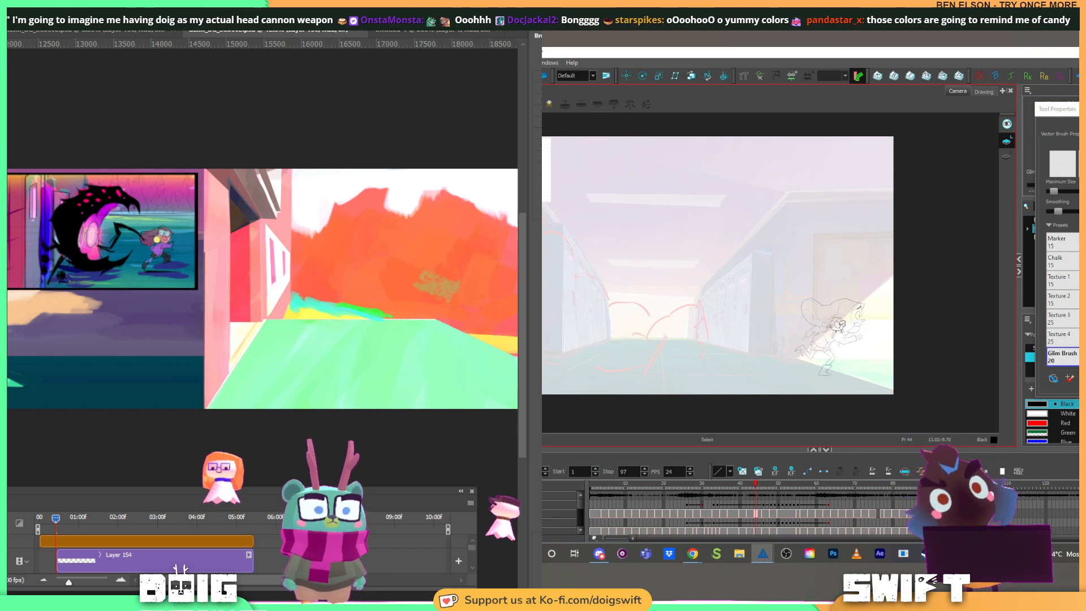
left_click_drag(829, 316, 850, 316)
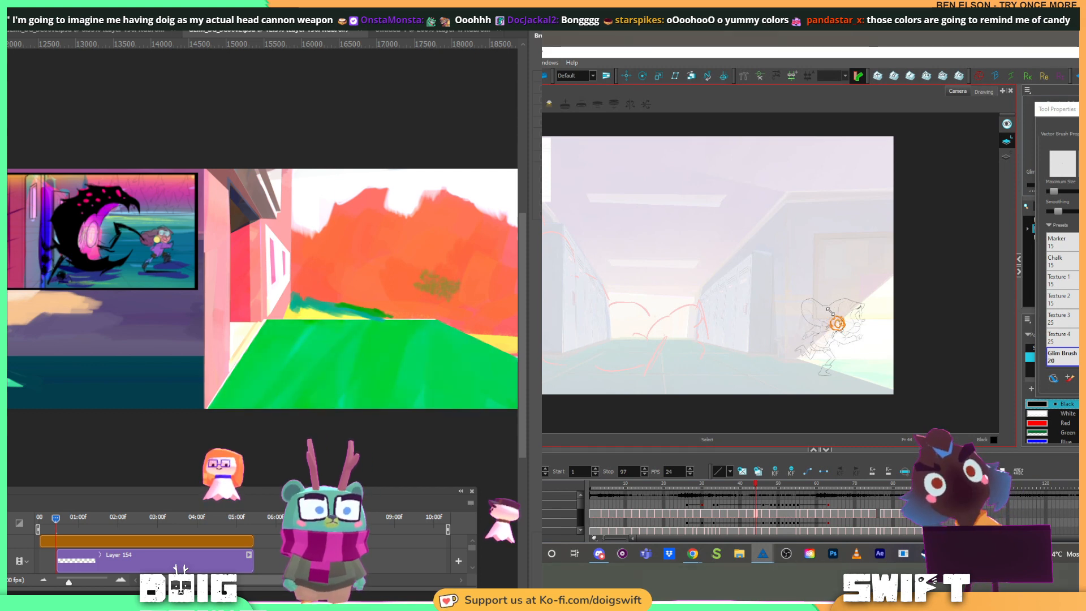
key("alt+b")
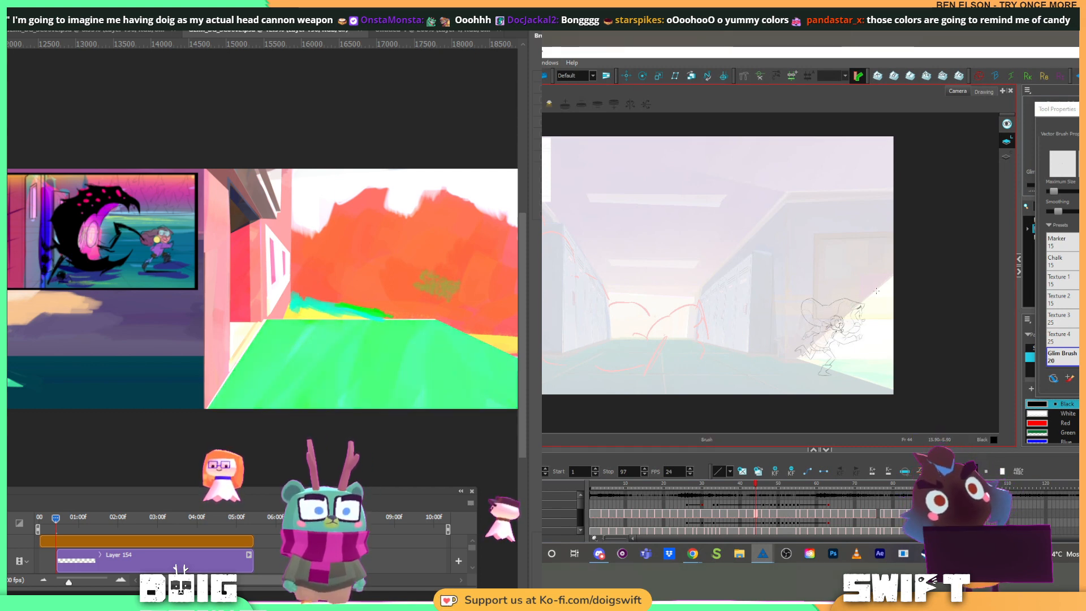
Step: Tone the exterior ground down to a muted green, and place the copied companion on the running character at frame 46
key("f")
key("g")
key("g")
key("f")
key("f")
key("f")
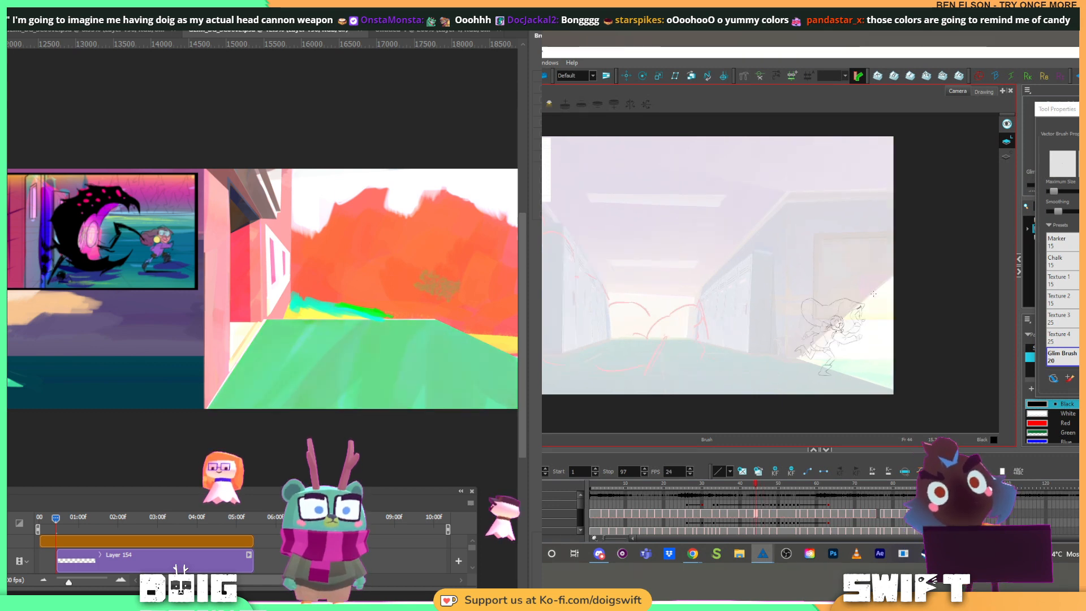
key("g")
key("g")
key("g")
key("alt+s")
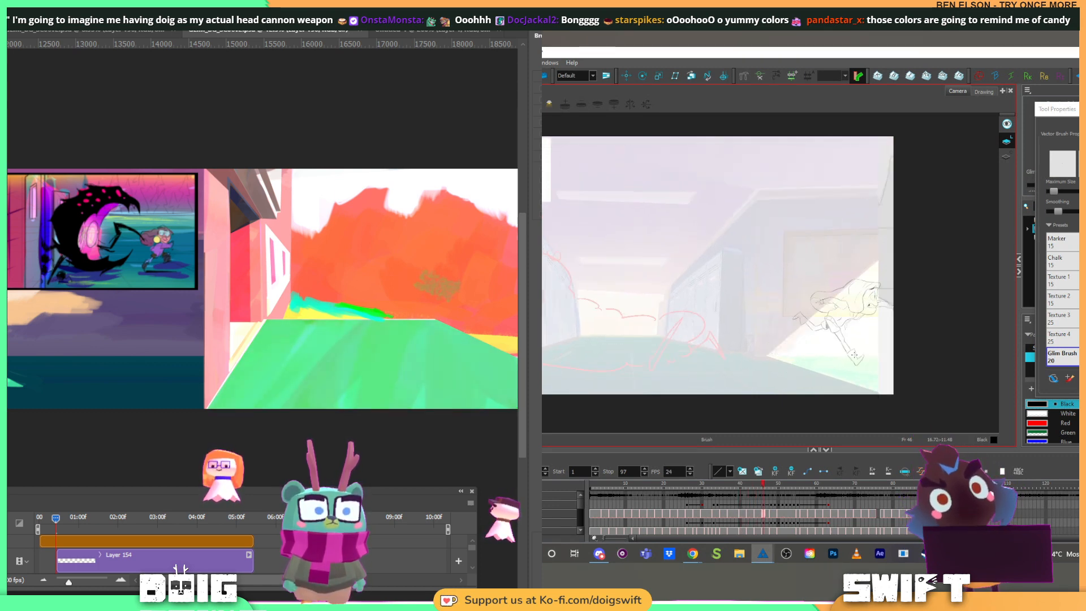
key("alt+s")
mouse_move(699, 297)
left_mouse_down()
mouse_move(751, 284)
mouse_move(850, 294)
left_mouse_up()
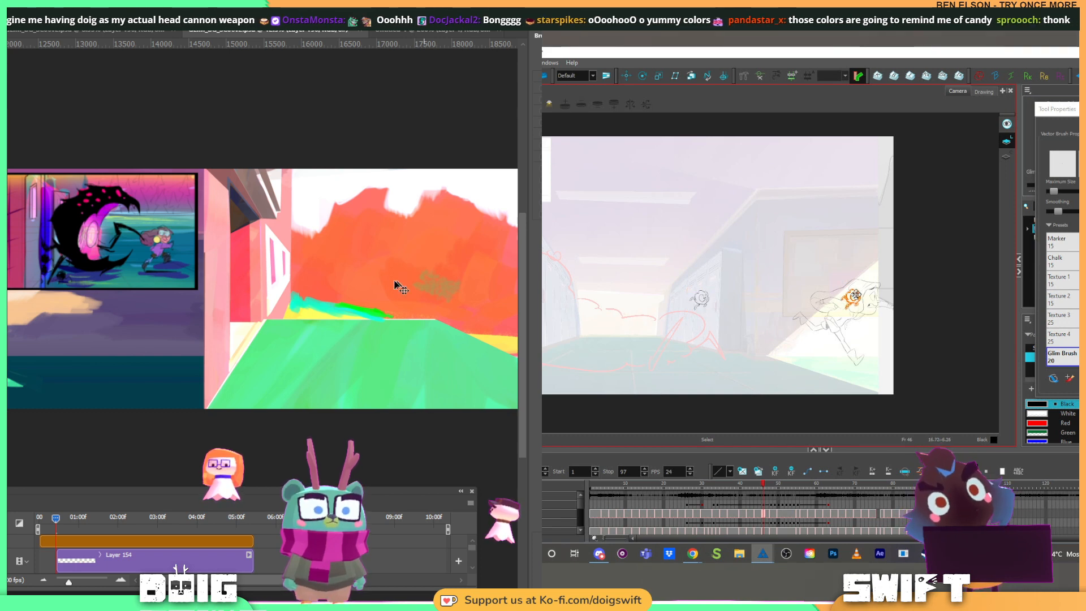
left_click_drag(161, 200, 164, 198)
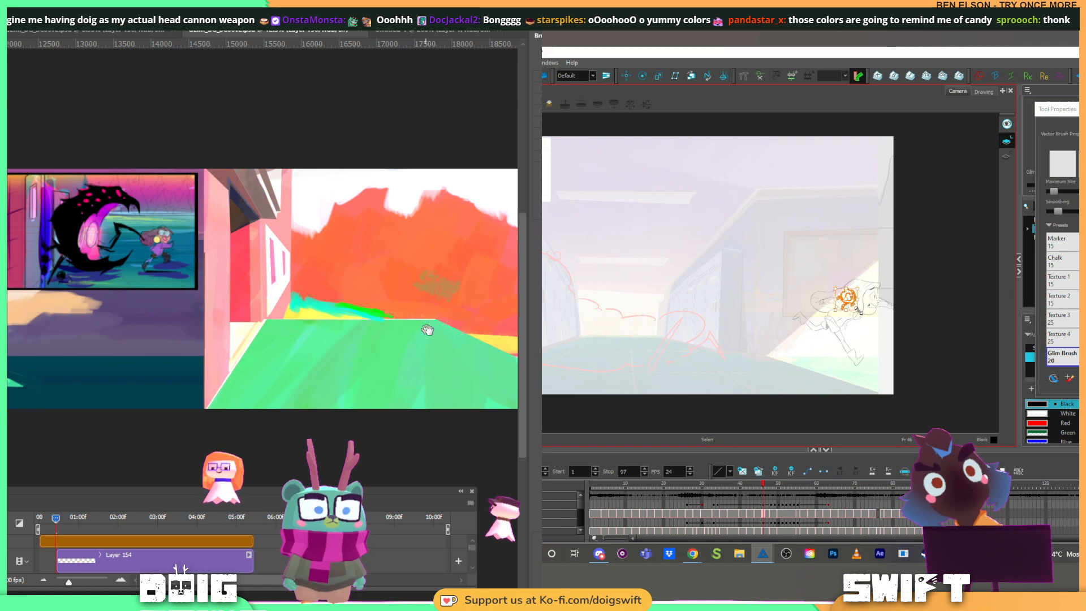
Step: Replace the running character's companion at frame 48 with the copied drawing, placing it beside the character's head
key("f")
key("g")
key("g")
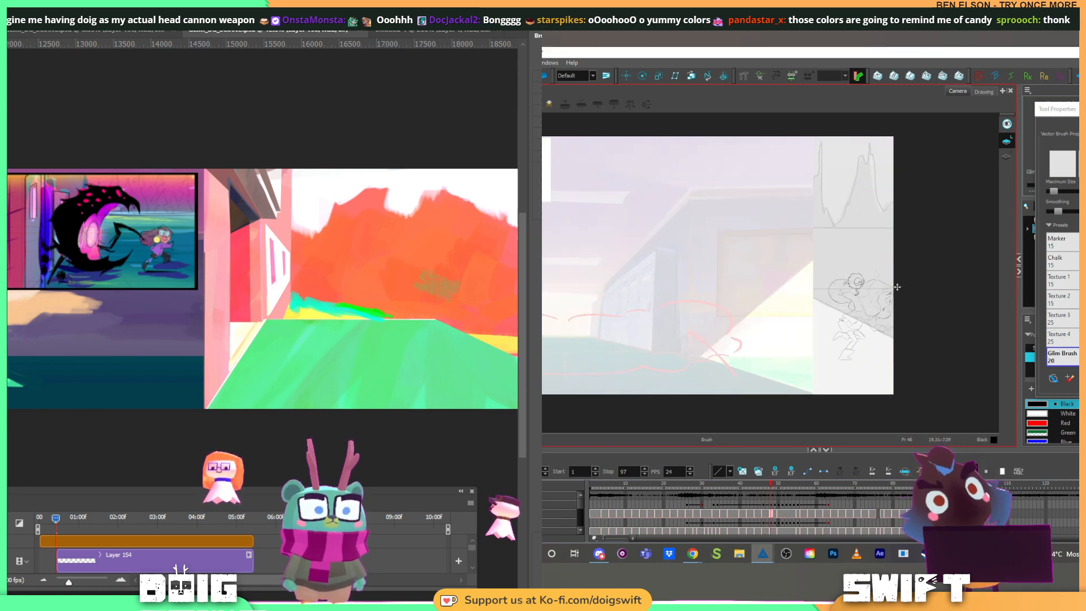
left_click_drag(849, 300, 867, 295)
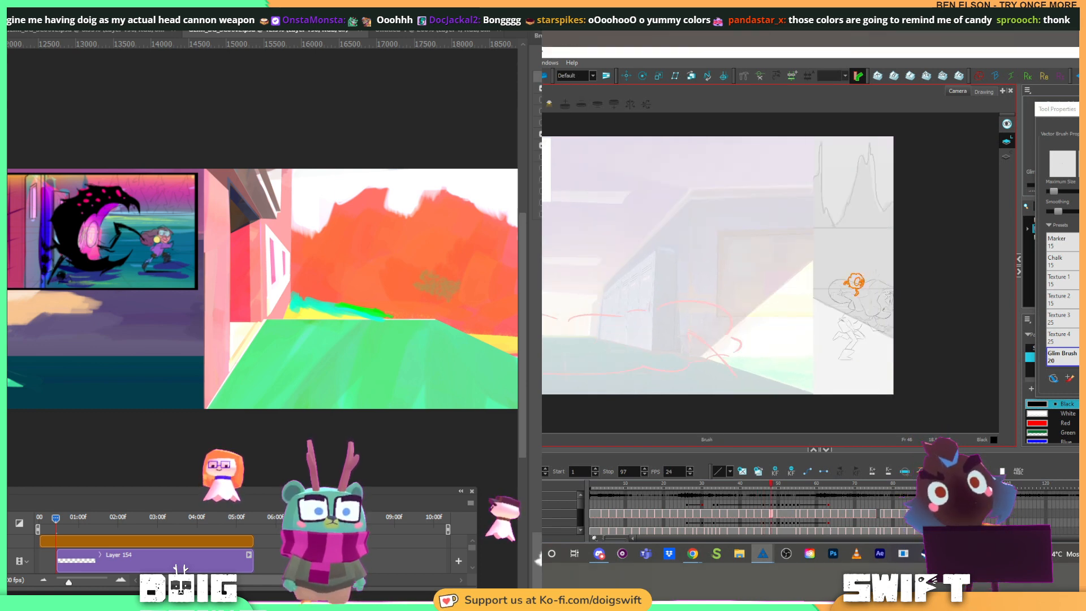
key("ctrl+x")
key("ctrl+v")
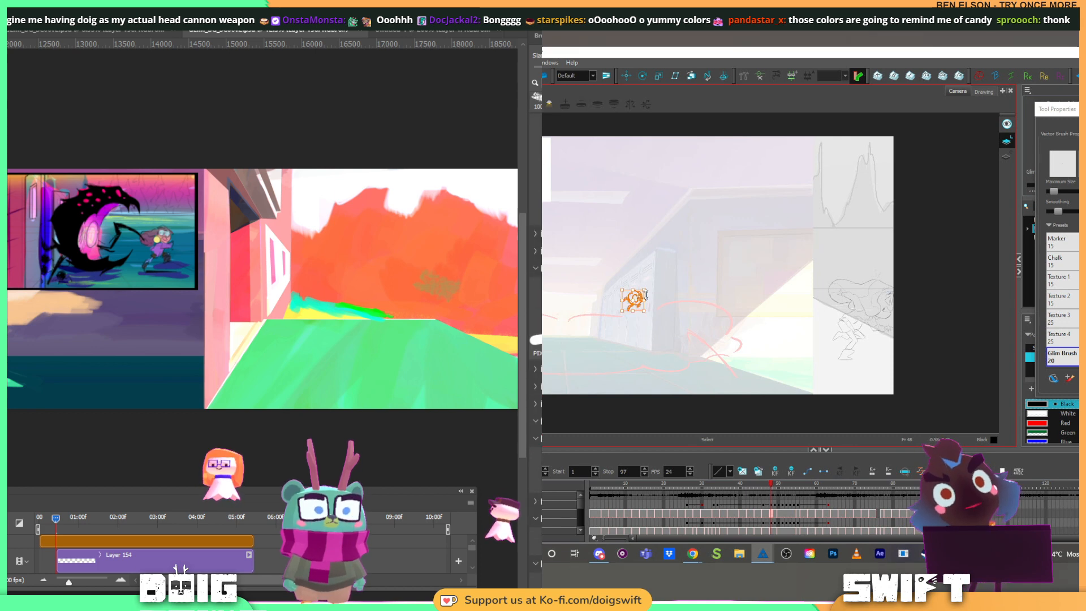
mouse_move(640, 297)
left_mouse_down()
mouse_move(855, 284)
mouse_move(871, 294)
left_mouse_up()
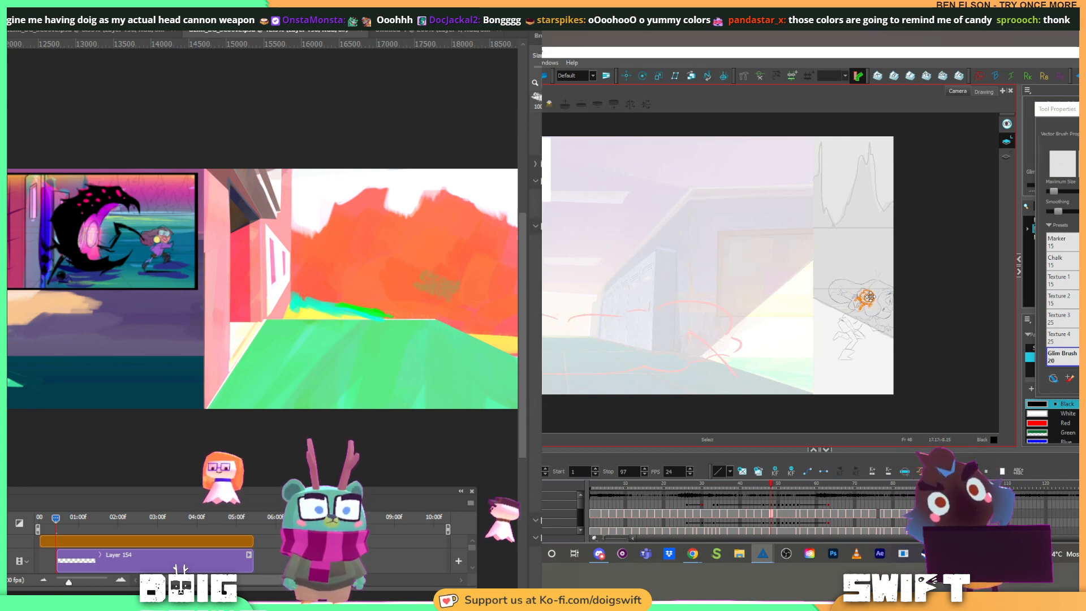
key("alt+b")
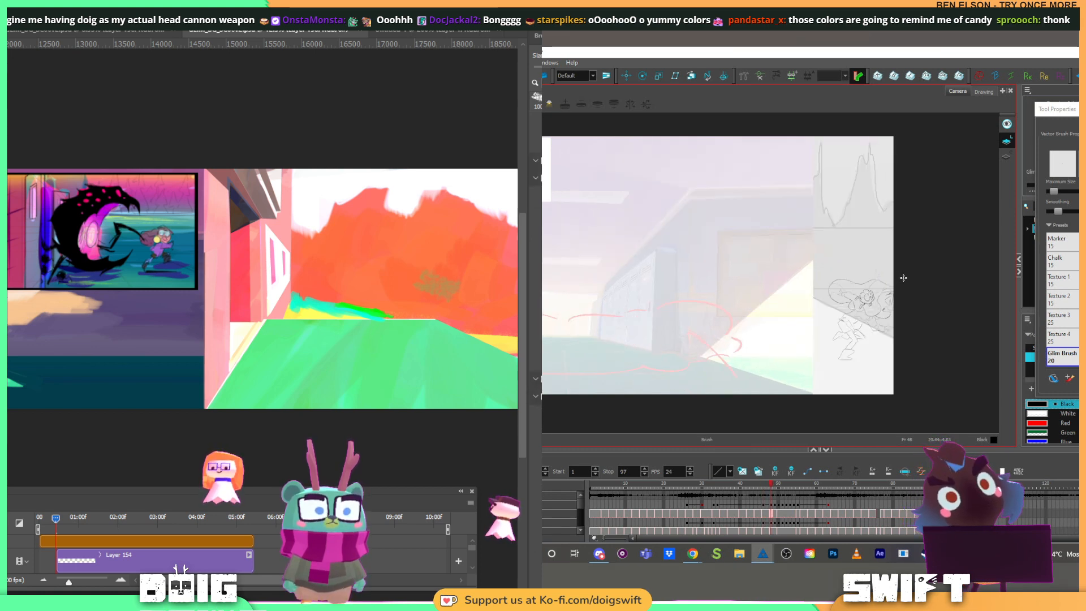
Step: Check the frame 48 companion against the preceding drawings and adjust its placement
key("comma")
key("comma")
key("period")
key("period")
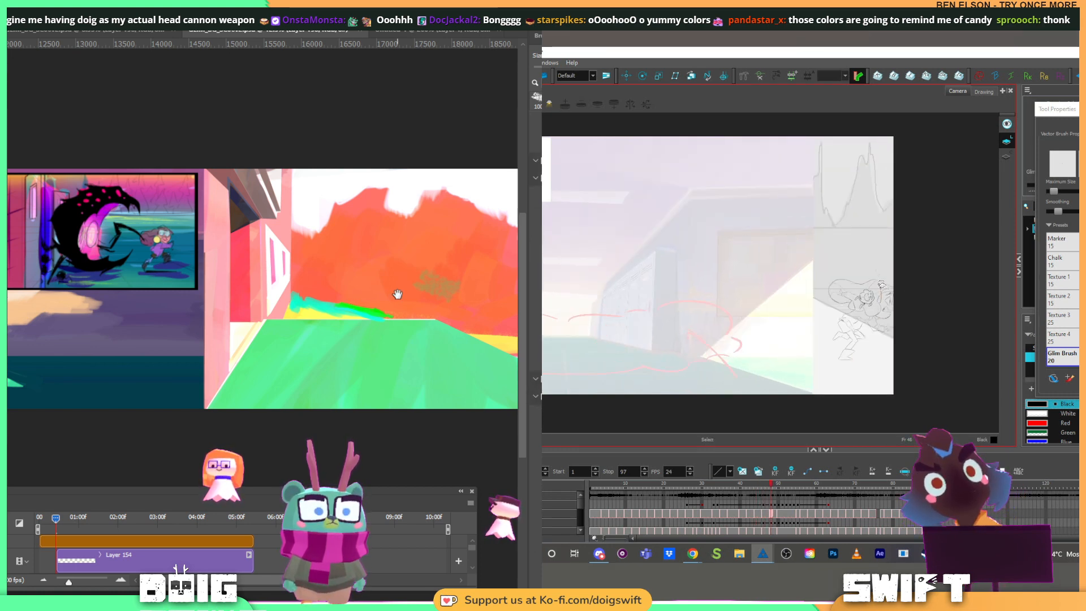
left_click(881, 285)
mouse_move(397, 294)
left_mouse_down()
mouse_move(313, 304)
mouse_move(297, 287)
left_mouse_up()
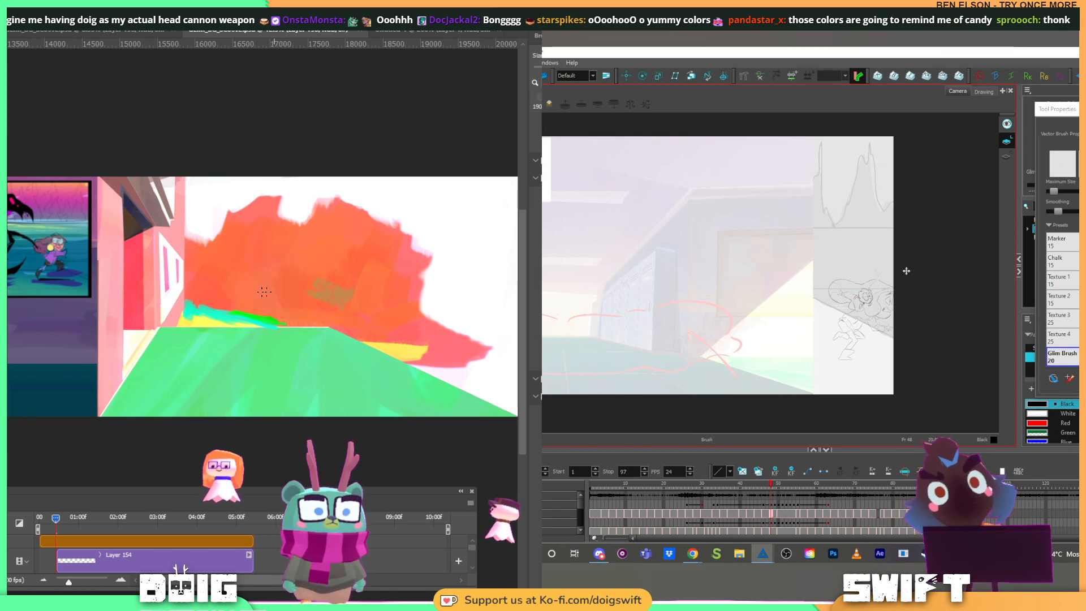
Step: Paint a large soft purple shadow across the orange foliage while checking the running drawings on neighbouring frames
key("comma")
key("comma")
mouse_move(264, 292)
left_mouse_down()
mouse_move(175, 293)
mouse_move(425, 326)
mouse_move(352, 306)
mouse_move(394, 309)
mouse_move(488, 330)
mouse_move(417, 329)
left_mouse_up()
key("period")
key("period")
key("period")
key("period")
key("comma")
key("comma")
key("comma")
key("comma")
key("f")
key("f")
key("f")
key("f")
key("ctrl+minus")
key("g")
key("g")
key("g")
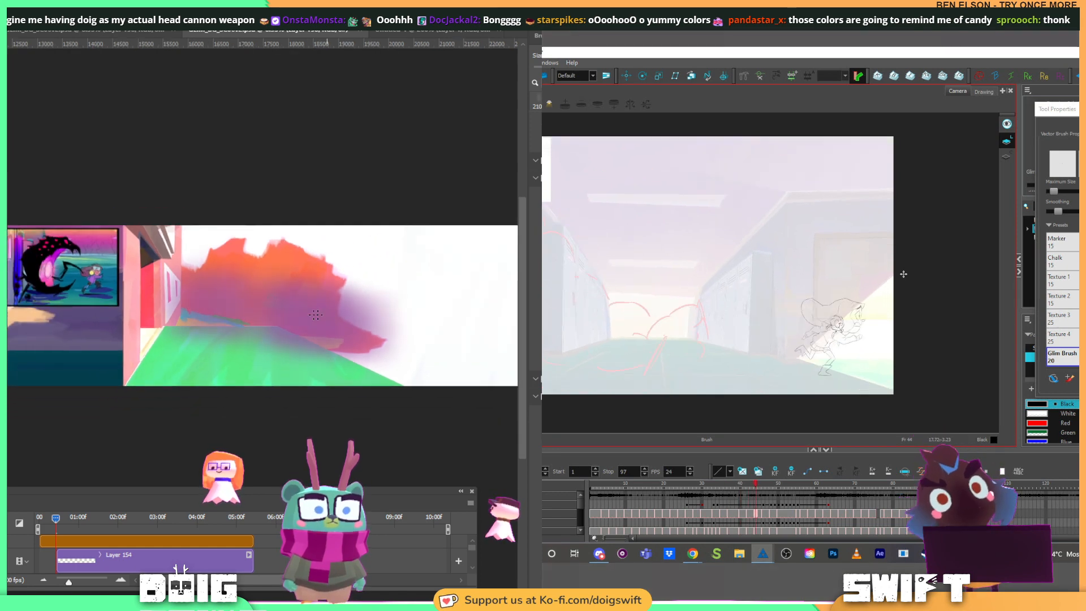
Step: Extend and deepen the purple shadow over the foliage's lower part while reviewing the running drawings around frames 42 to 44
key("g")
key("g")
key("f")
key("f")
key("f")
key("f")
key("f")
key("f")
key("f")
mouse_move(294, 315)
left_mouse_down()
mouse_move(406, 333)
mouse_move(200, 295)
mouse_move(368, 323)
left_mouse_up()
key("g")
key("g")
key("g")
key("g")
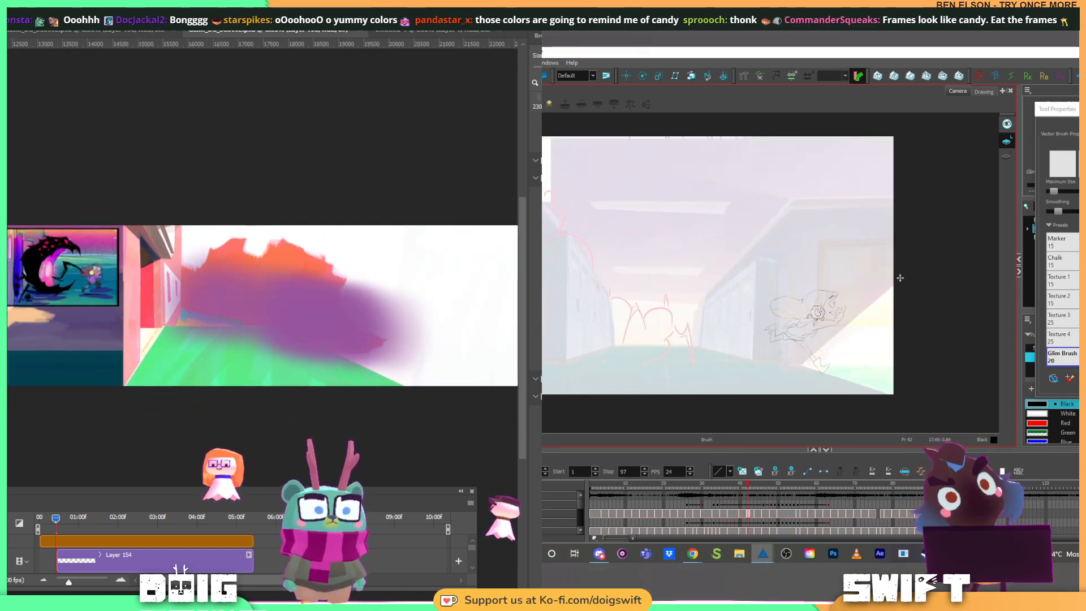
Step: Check the running character and companion across the drawings between frames 35 and 46
key("f")
key("f")
key("f")
key("f")
key("f")
key("g")
key("g")
key("g")
key("g")
key("g")
key("g")
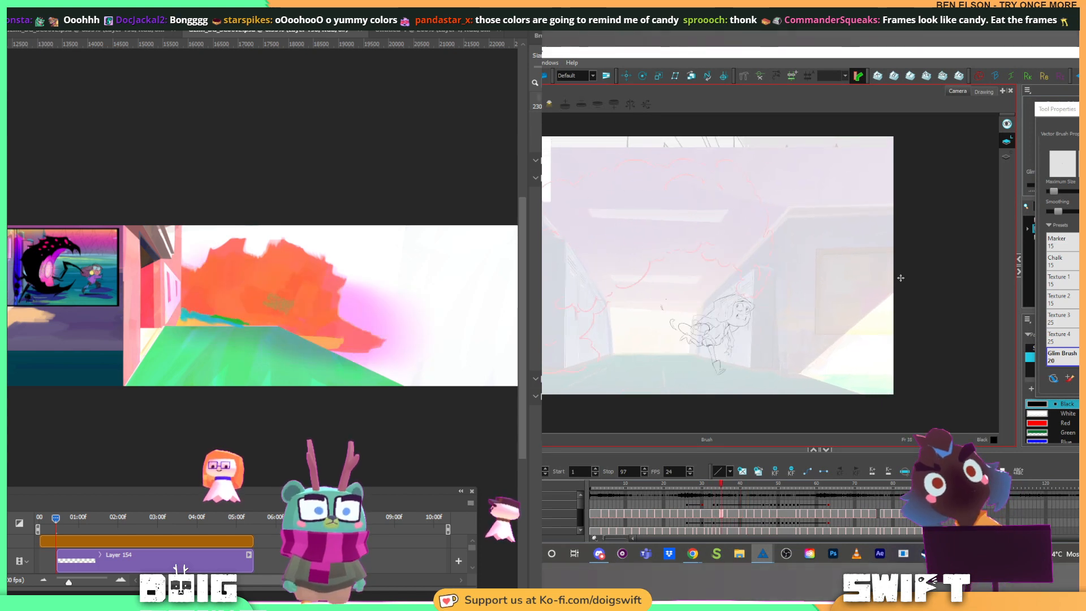
key("g")
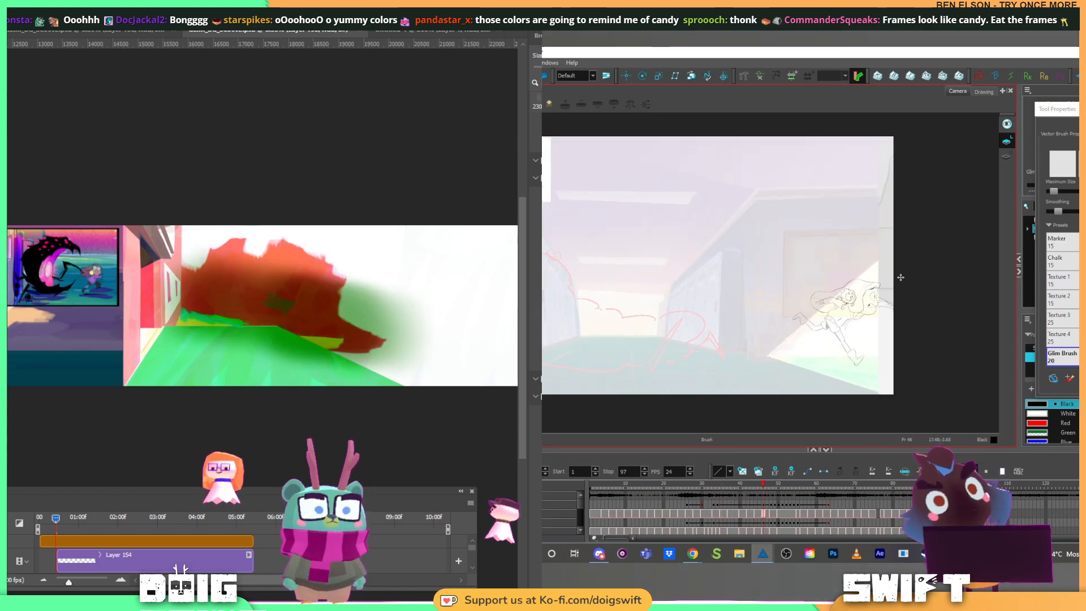
key("g")
key("f")
key("f")
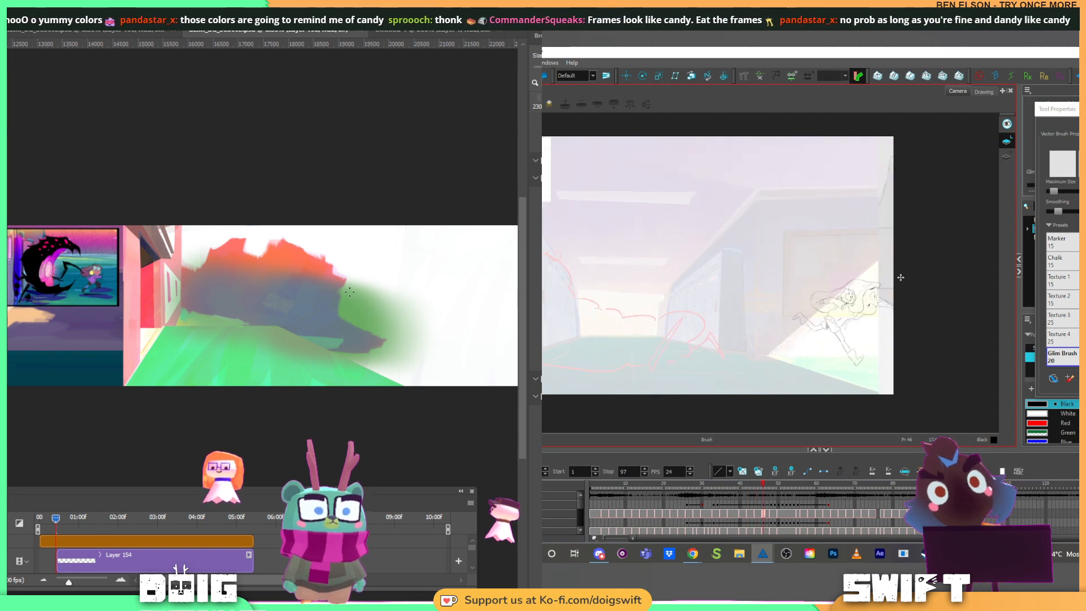
Step: Distort the soft foliage shadow by lowering its upper edge and pulling its lower corners and far side inward
scroll(400, 305, "up", 2)
left_click_drag(394, 282, 337, 291)
key("ctrl+t")
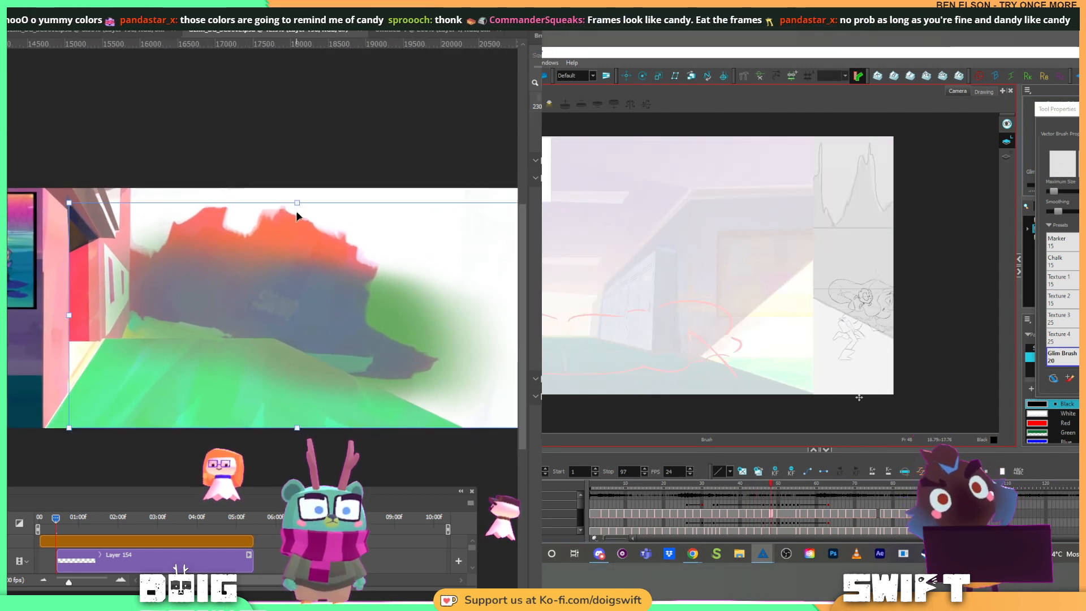
left_click_drag(302, 202, 299, 257)
left_click_drag(370, 345, 352, 328)
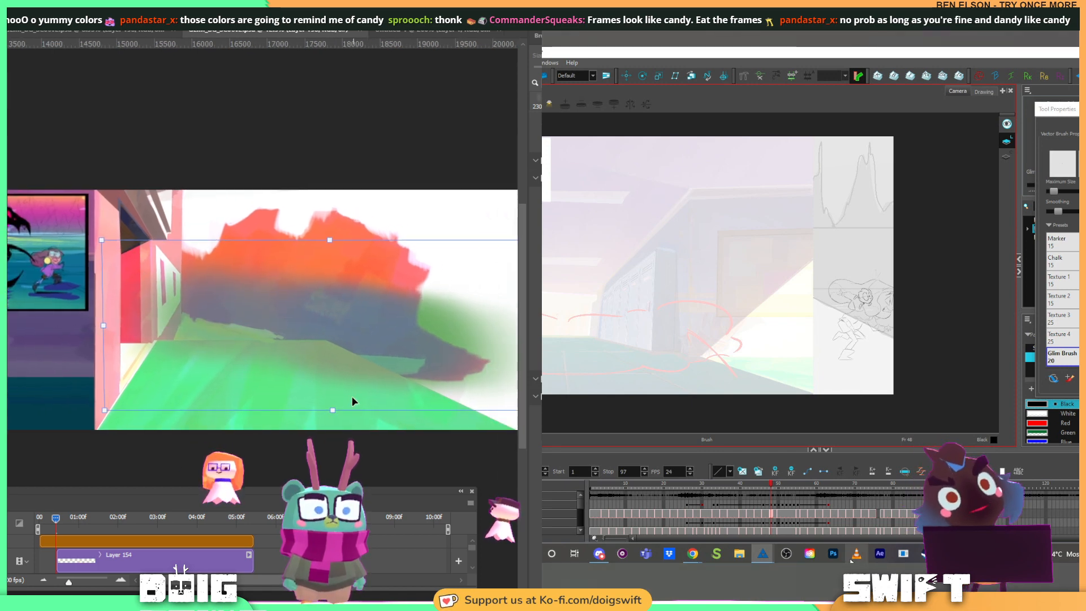
left_click_drag(332, 412, 340, 400)
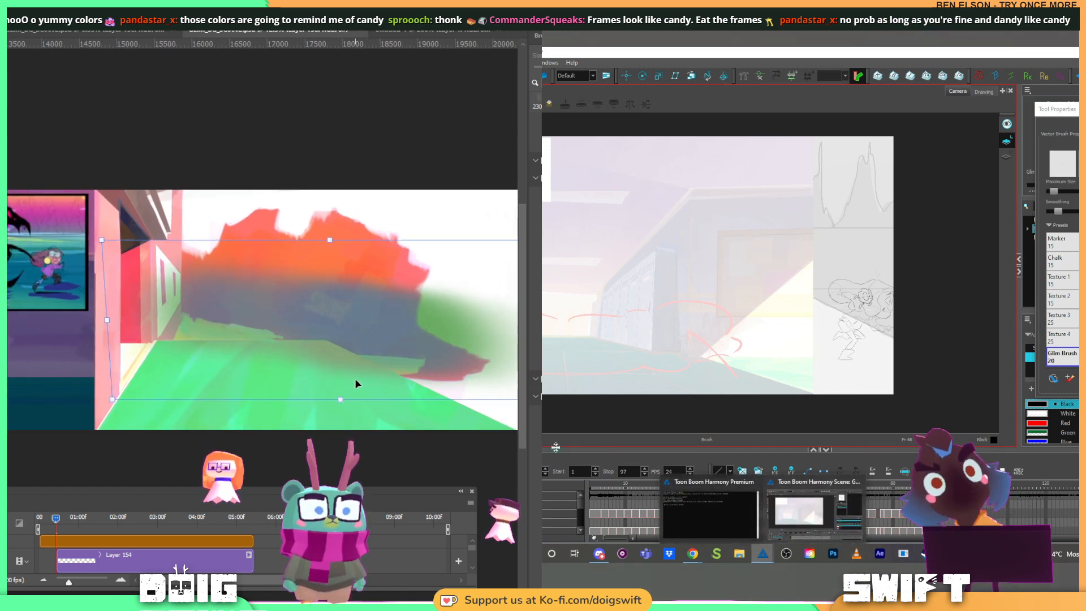
left_click_drag(417, 300, 352, 297)
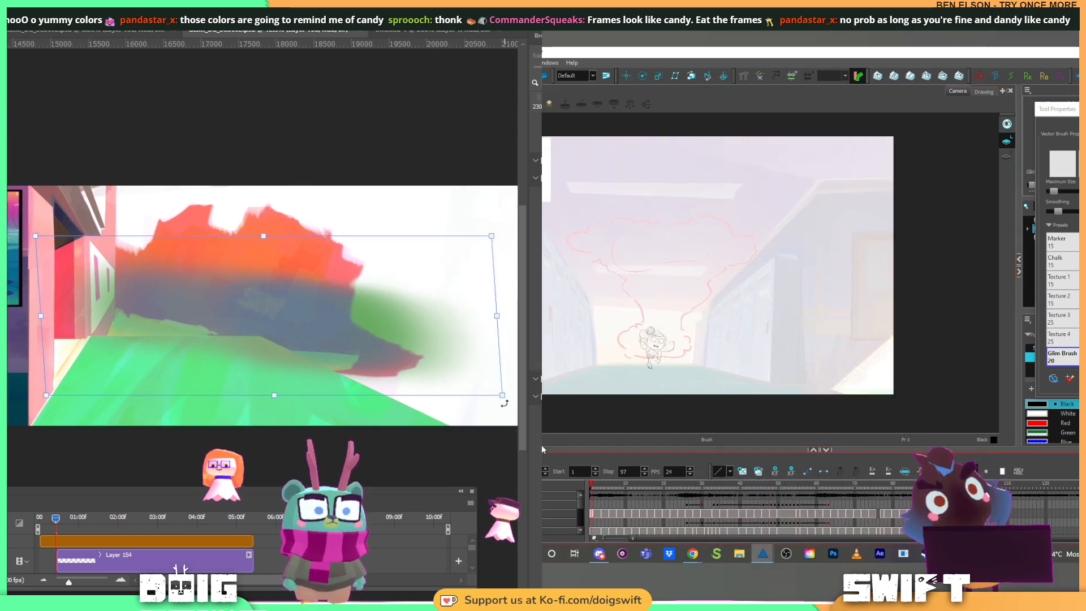
left_click_drag(503, 395, 458, 390)
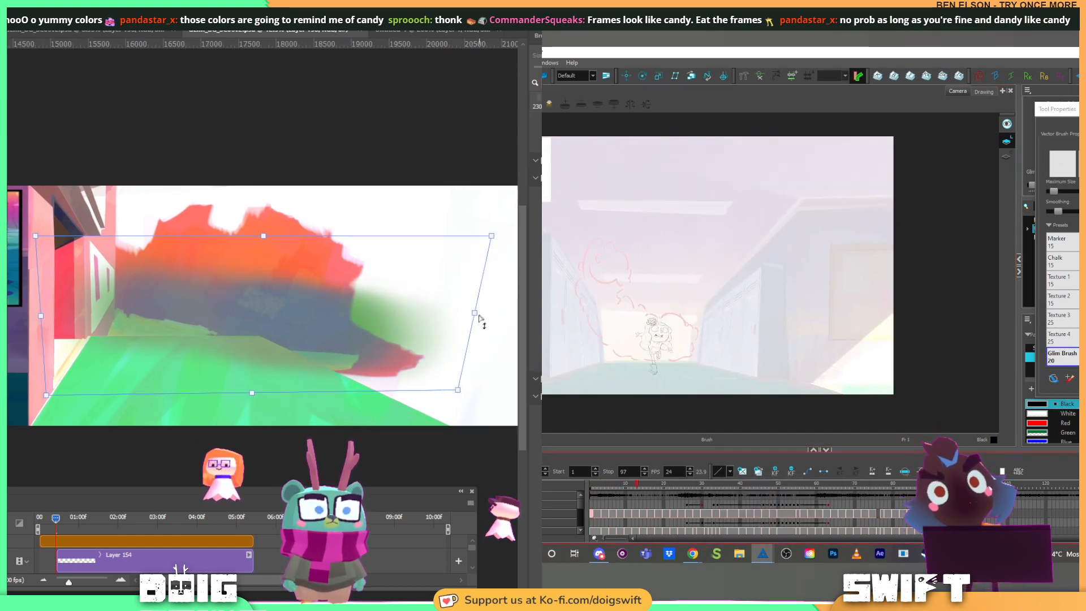
left_click_drag(479, 319, 449, 309)
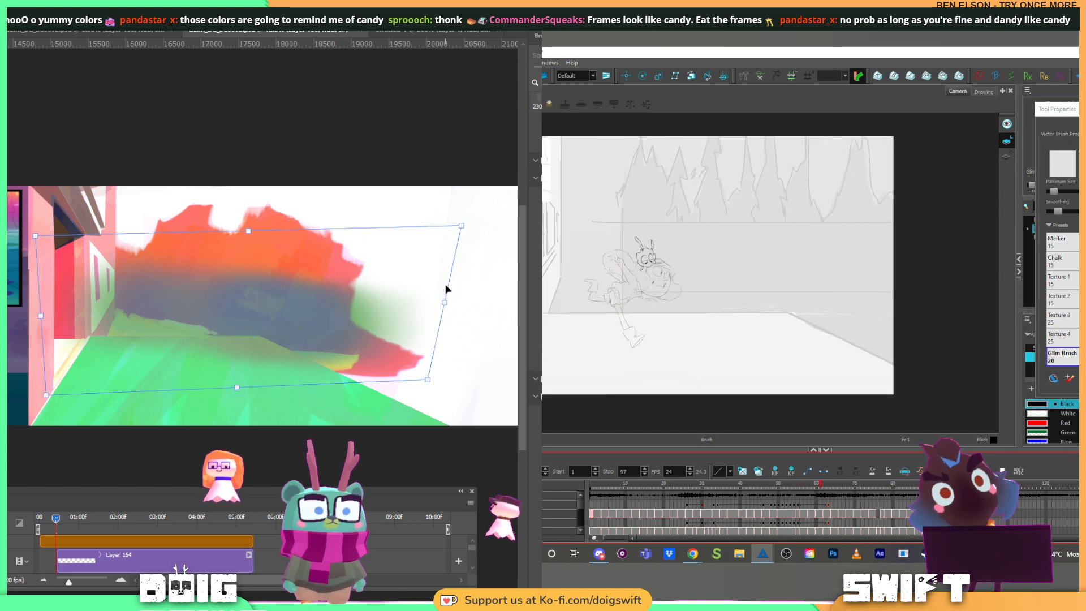
key("Return")
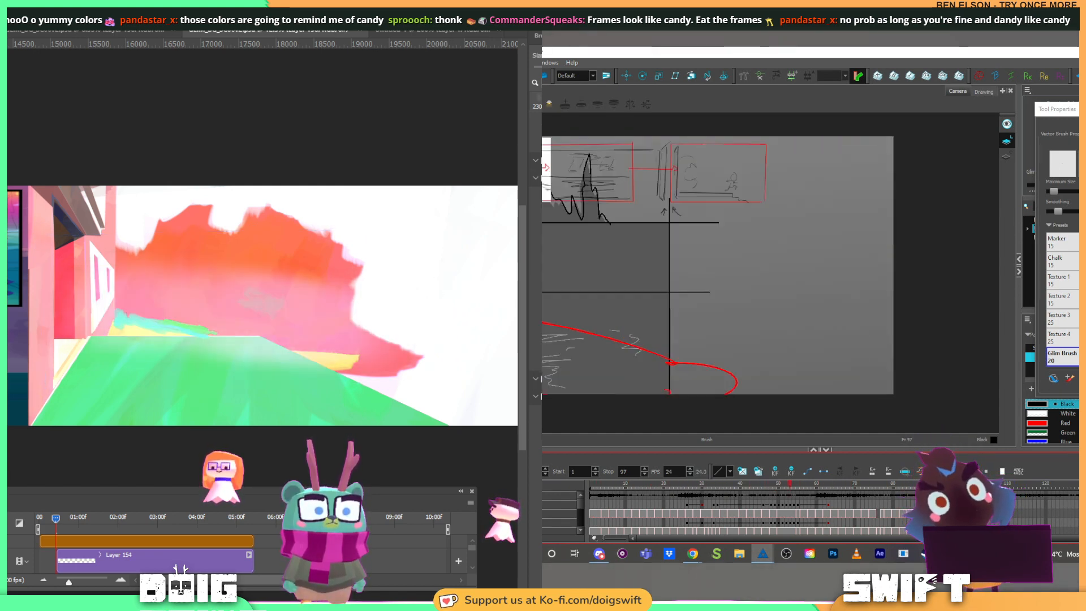
Step: Play back the running animation from the first frame
left_click(608, 487)
left_click_drag(616, 493, 590, 492)
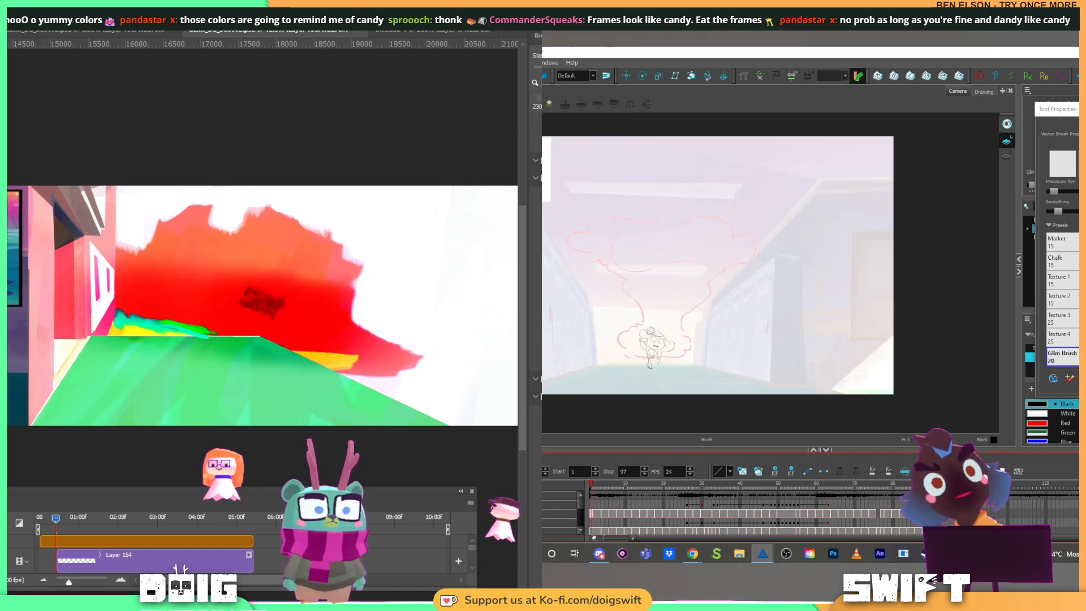
key("shift+Return")
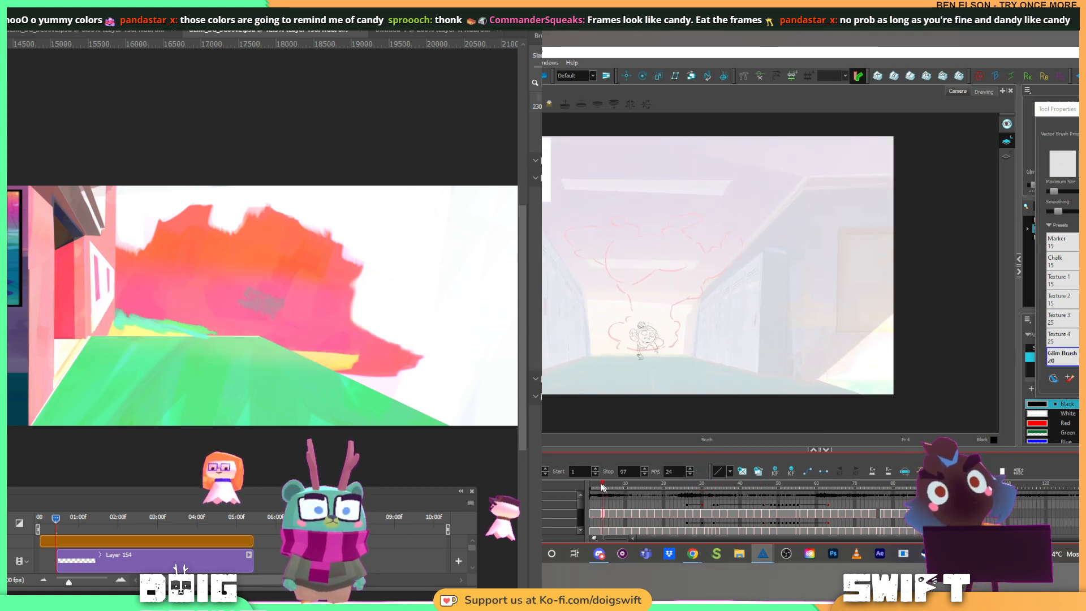
Step: Scale the foliage shadow to about 7018 × 1941 px while scrubbing the running drawings around frames 27 to 33
left_click(691, 486)
mouse_move(691, 486)
left_mouse_down()
mouse_move(724, 487)
mouse_move(686, 485)
mouse_move(698, 485)
left_mouse_up()
key("ctrl+t")
left_click_drag(493, 396, 465, 419)
left_click_drag(698, 485, 708, 485)
left_click_drag(466, 419, 289, 386)
left_click_drag(707, 485, 715, 485)
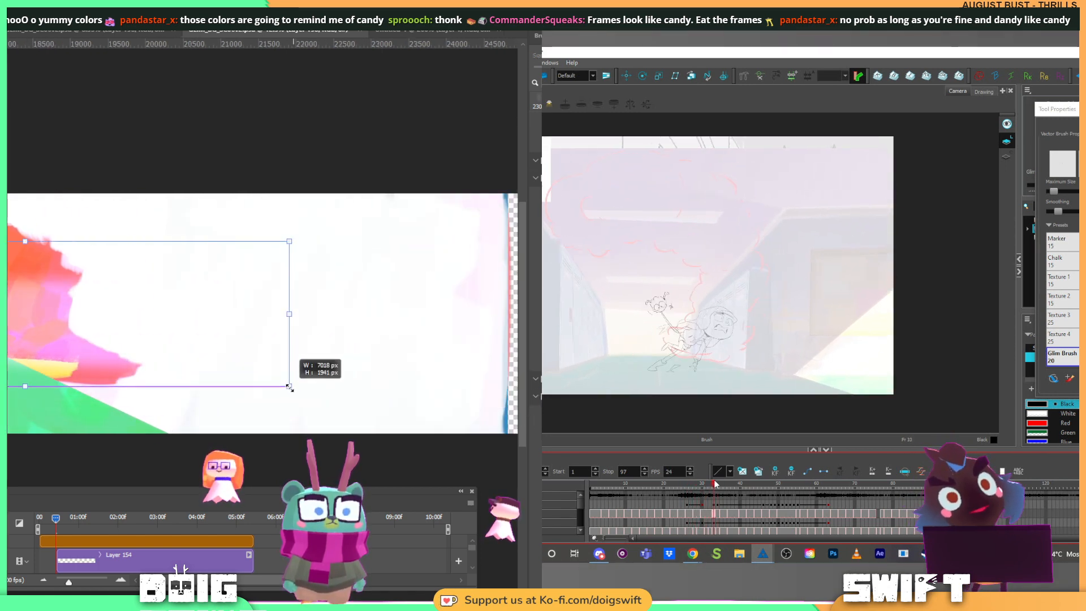
Step: Reposition the scaled shadow over the lower foliage while comparing the running drawings around frames 26 to 34
left_click_drag(112, 292, 153, 292)
left_click_drag(714, 485, 708, 482)
left_click_drag(152, 293, 406, 319)
left_click_drag(708, 482, 714, 484)
left_click_drag(314, 336, 292, 331)
left_click_drag(715, 484, 686, 484)
left_click_drag(292, 331, 287, 331)
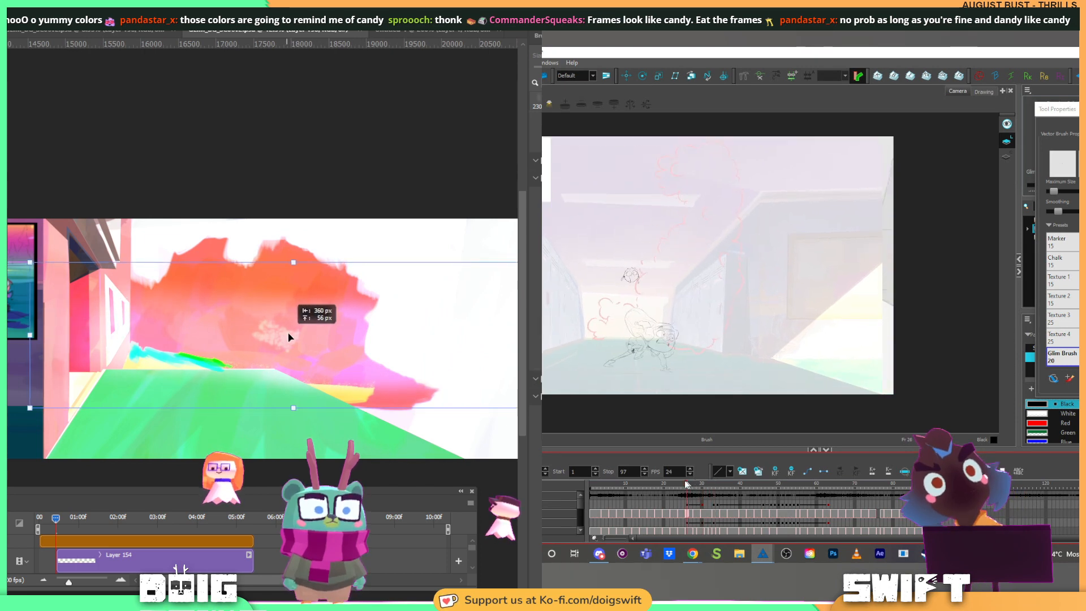
left_click_drag(686, 483, 685, 484)
left_click_drag(287, 331, 298, 337)
left_click_drag(684, 484, 693, 483)
left_click_drag(298, 337, 328, 300)
left_click_drag(694, 483, 707, 485)
left_click_drag(328, 299, 334, 293)
left_click_drag(707, 485, 718, 491)
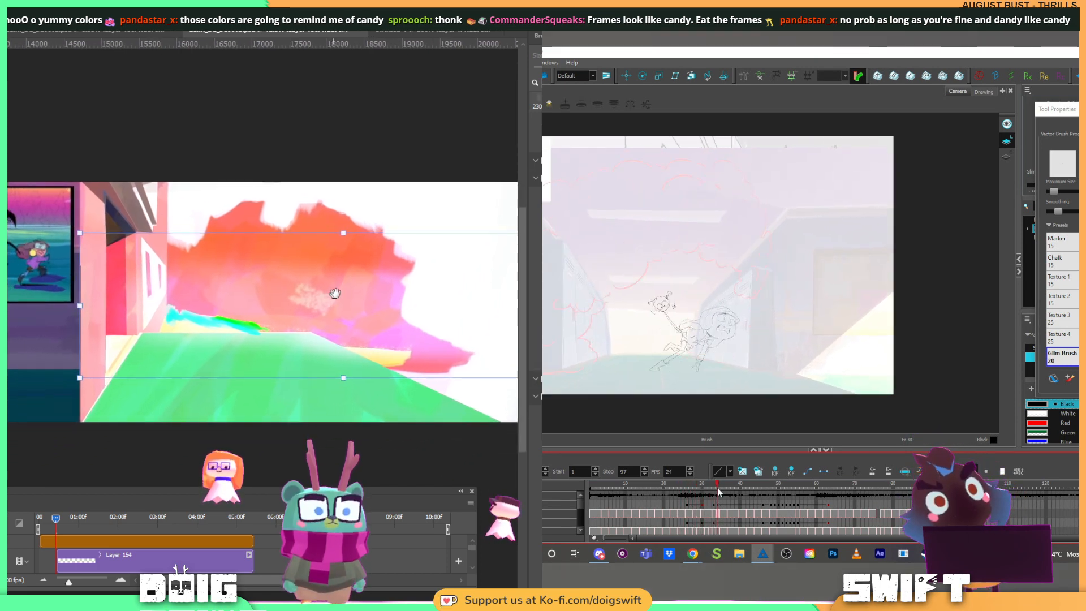
Step: Stretch the shadow's lower edge slightly further down and apply the transform while checking neighbouring running drawings
left_click_drag(344, 378, 344, 381)
left_click_drag(702, 491, 701, 492)
left_click_drag(344, 381, 344, 391)
left_click_drag(701, 492, 711, 490)
left_click_drag(343, 390, 344, 390)
left_click_drag(710, 489, 697, 493)
key("Return")
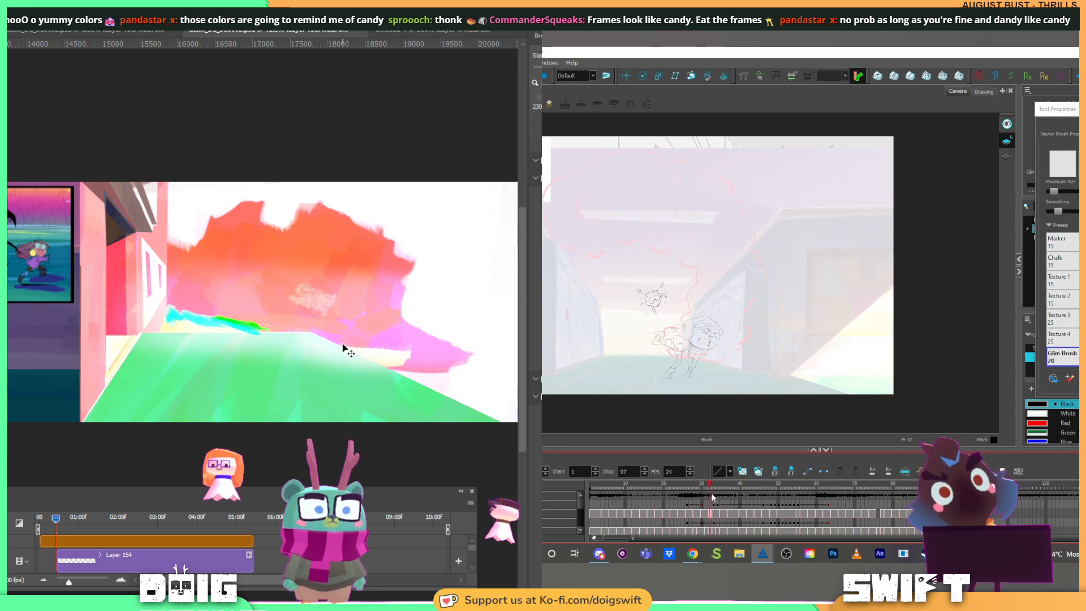
Step: Duplicate the foliage shadow layer and move the copy down over the green ground, reviewing the run around frames 28 to 34
key("ctrl+j")
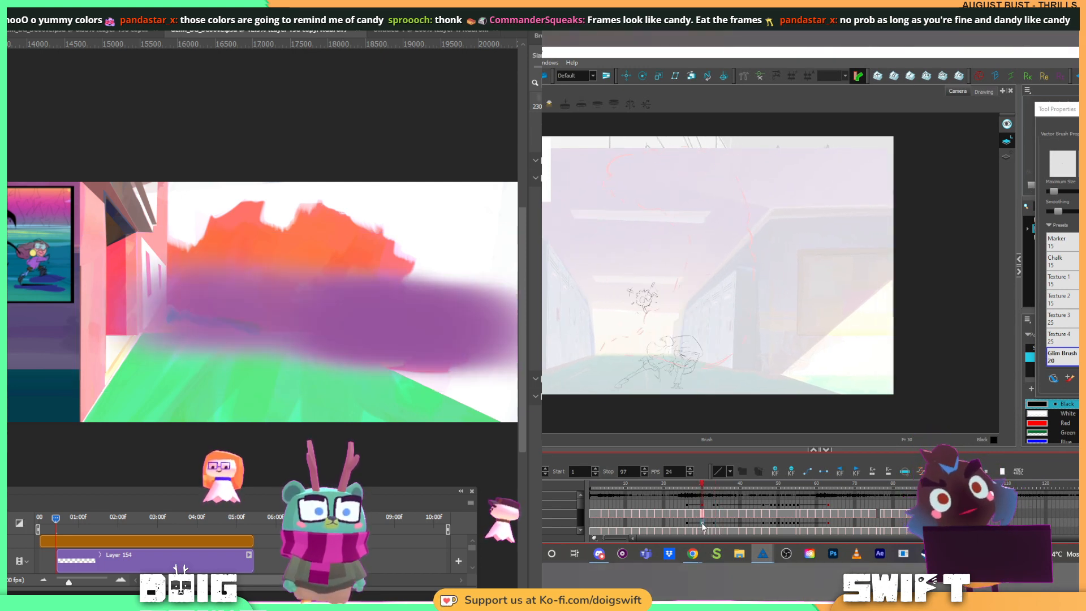
left_click(690, 484)
left_click_drag(690, 483, 717, 498)
left_click(713, 523)
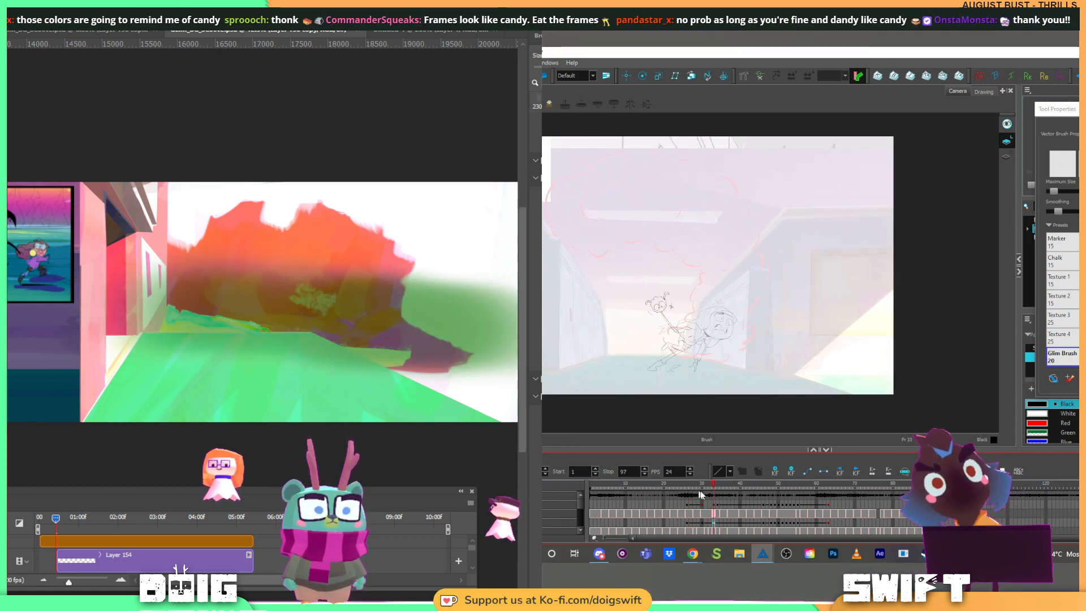
mouse_move(724, 488)
left_mouse_down()
mouse_move(783, 490)
mouse_move(699, 505)
left_mouse_up()
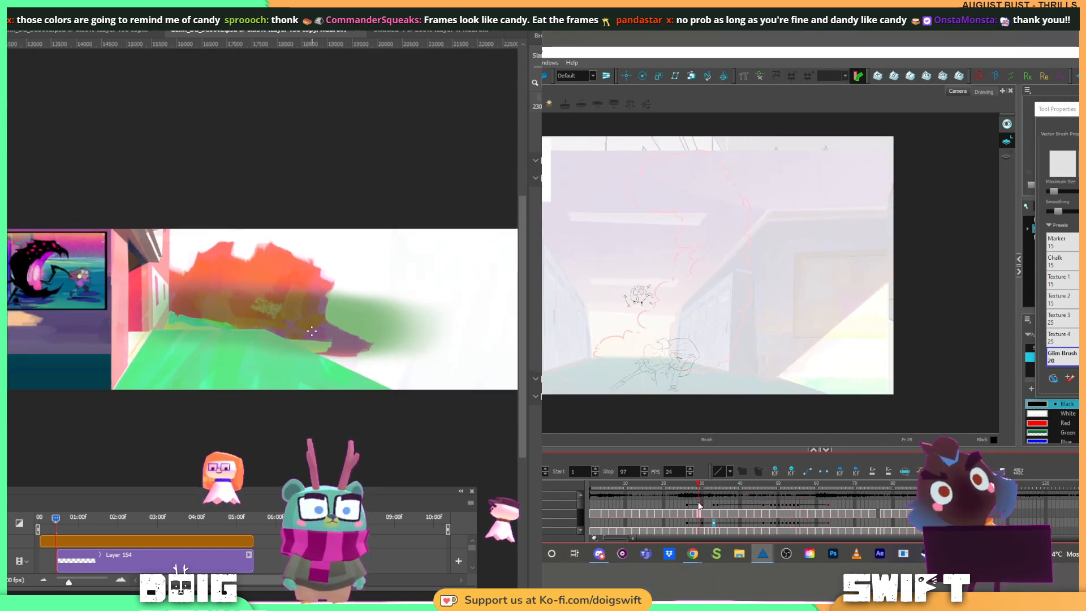
left_click(702, 514)
left_click_drag(303, 362, 320, 359)
left_click_drag(326, 316, 320, 347)
Step: Adjust the running drawing's height at frame 29 with Transform, and enlarge and lower the shadow copy to cover the green ground
key("shift+t")
left_click(699, 515)
key("ctrl+t")
left_click_drag(656, 368, 658, 355)
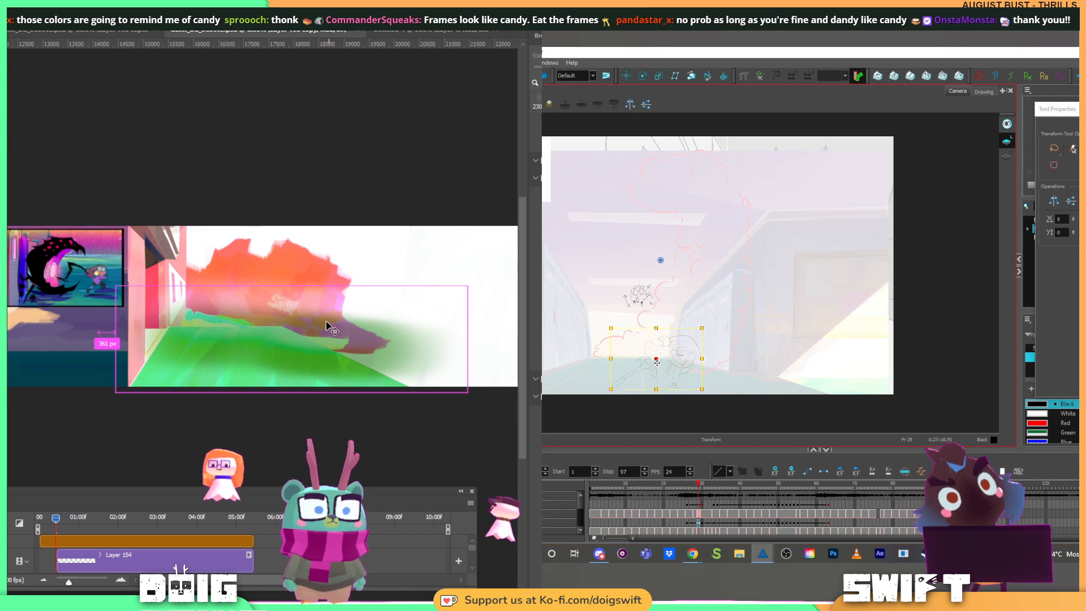
left_click_drag(291, 286, 293, 187)
left_click_drag(699, 485, 681, 485)
left_click_drag(392, 318, 389, 363)
left_click_drag(680, 486, 695, 484)
left_click_drag(389, 362, 384, 374)
mouse_move(695, 485)
left_mouse_down()
mouse_move(741, 491)
mouse_move(715, 491)
left_mouse_up()
key("Return")
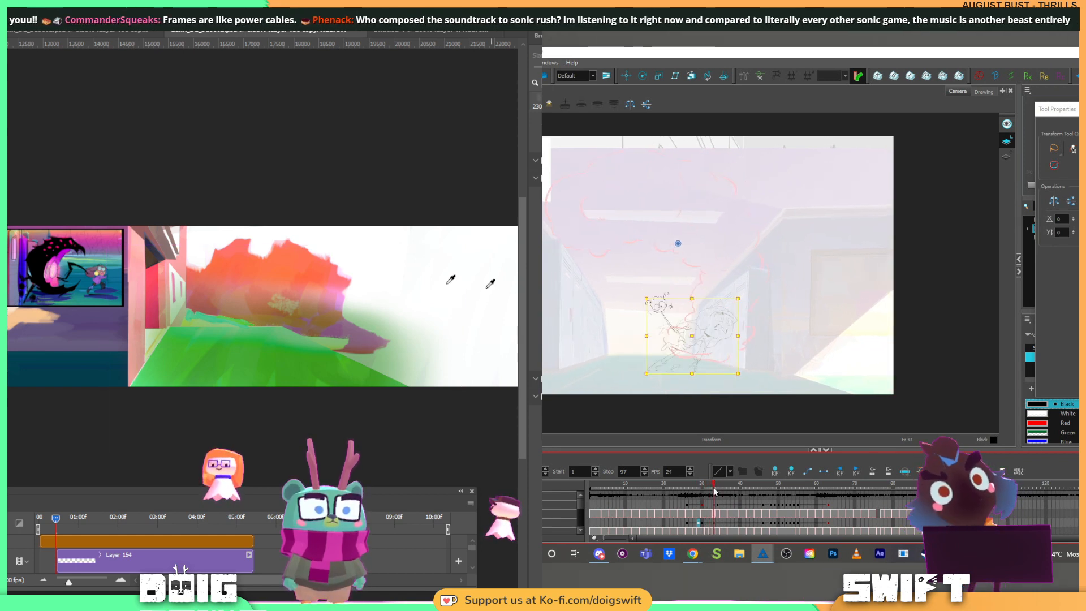
Step: Move the running drawing slightly down at frame 33 and slightly up at frames 31 and 30
left_click_drag(696, 342, 696, 347)
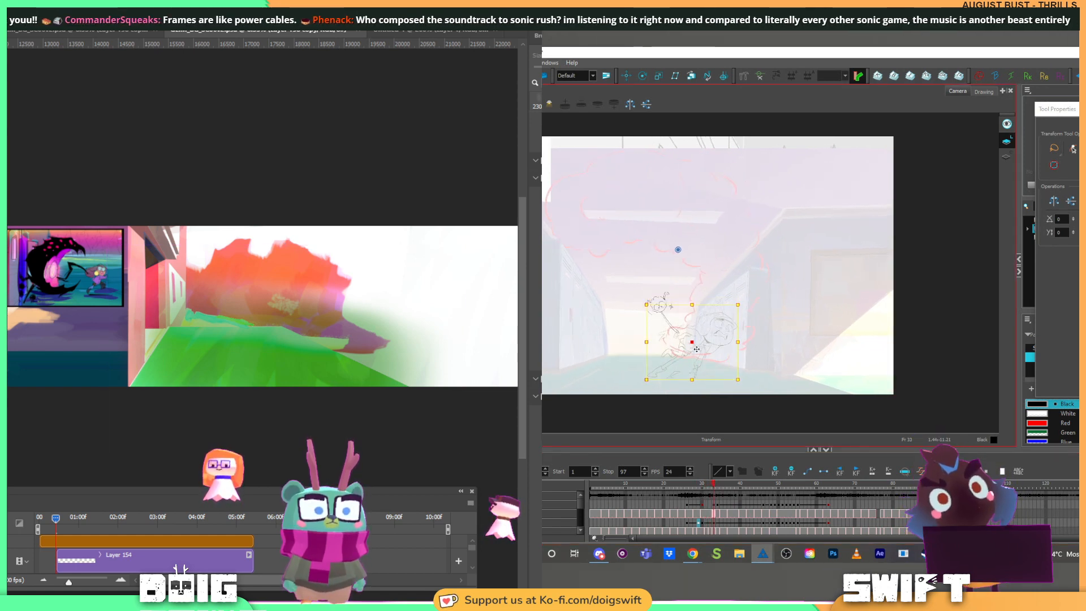
mouse_move(714, 487)
left_mouse_down()
mouse_move(684, 487)
mouse_move(695, 487)
left_mouse_up()
left_click(700, 523)
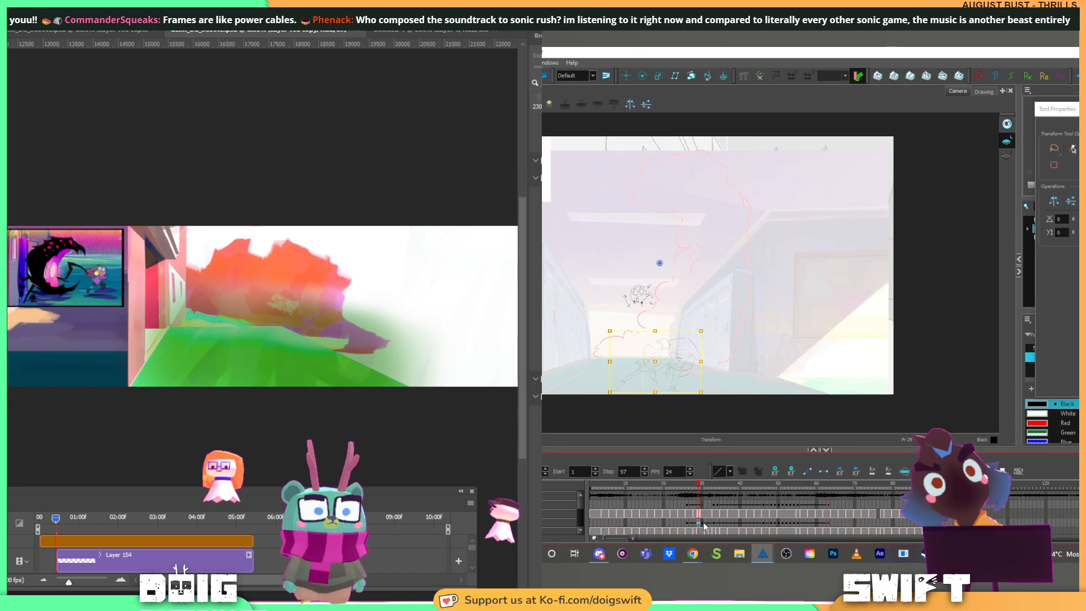
left_click(705, 522)
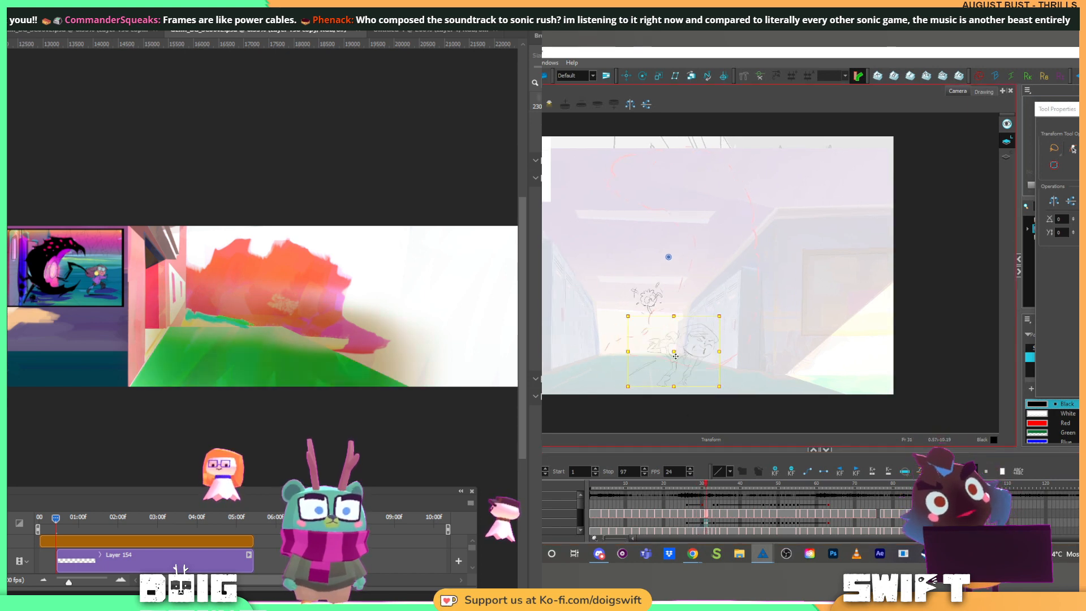
left_click_drag(676, 355, 675, 346)
left_click(699, 485)
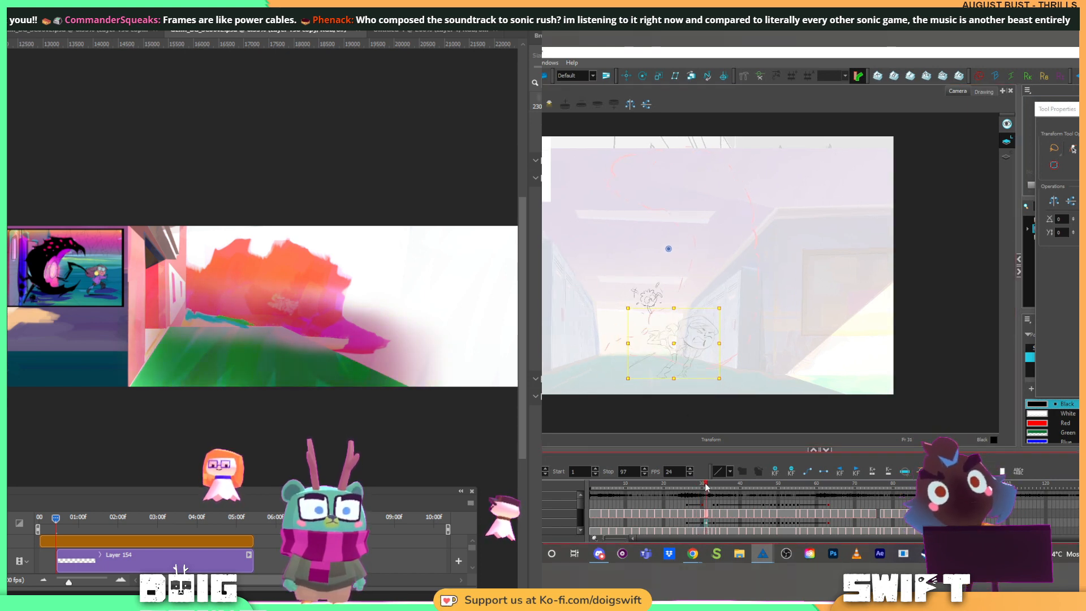
left_click(703, 525)
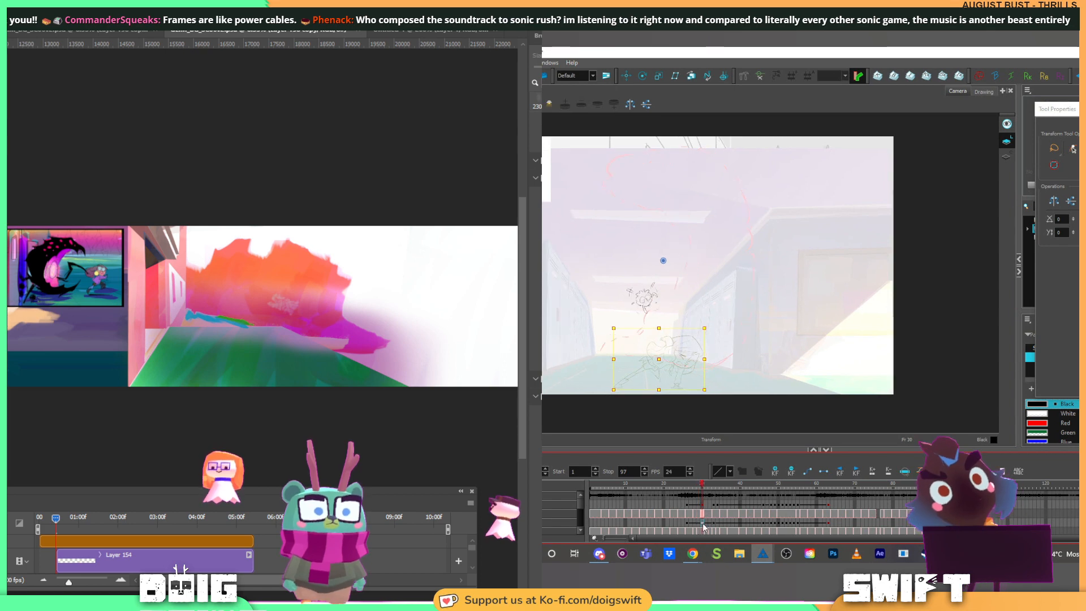
left_click(660, 360)
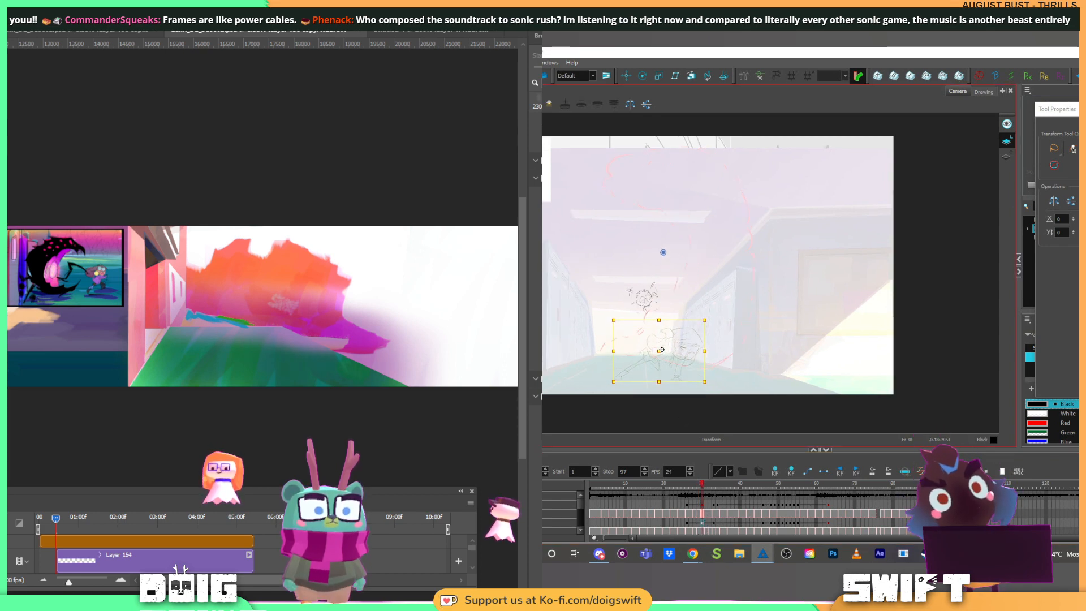
mouse_move(692, 479)
left_mouse_down()
mouse_move(731, 483)
mouse_move(716, 491)
left_mouse_up()
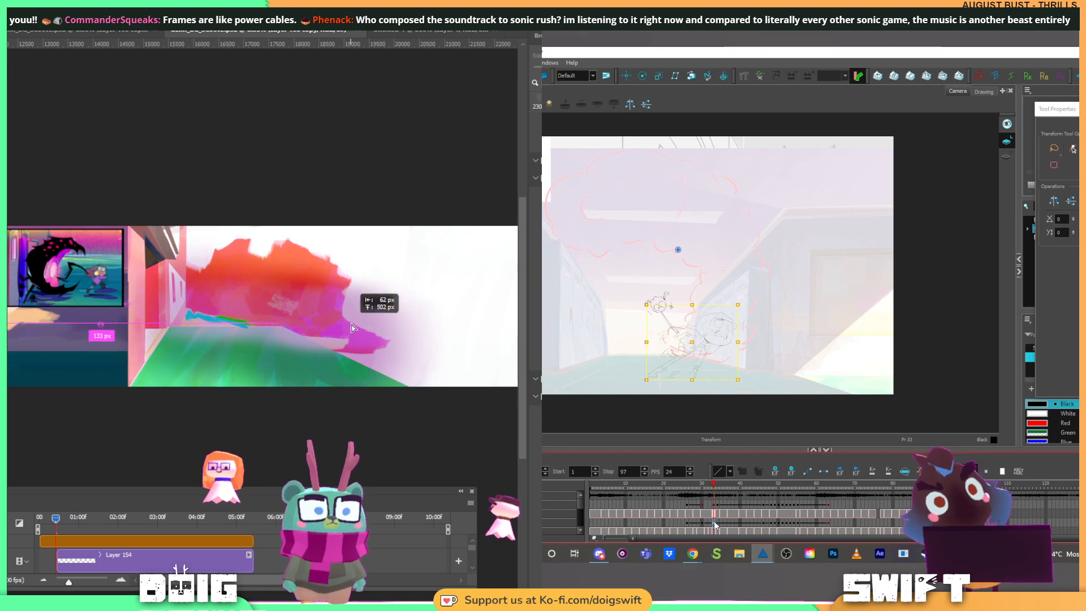
Step: Replay the running animation from its start and shift the original shadow over the orange foliage
key("Delete")
mouse_move(706, 488)
left_mouse_down()
mouse_move(762, 514)
mouse_move(593, 516)
left_mouse_up()
key("Return")
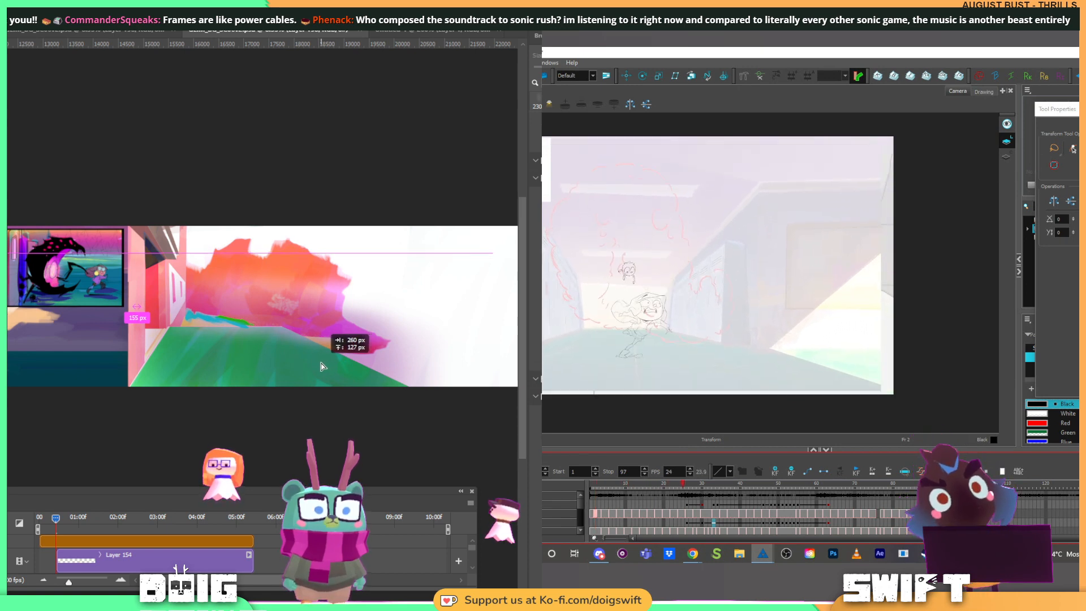
key("Return")
left_click_drag(319, 361, 328, 365)
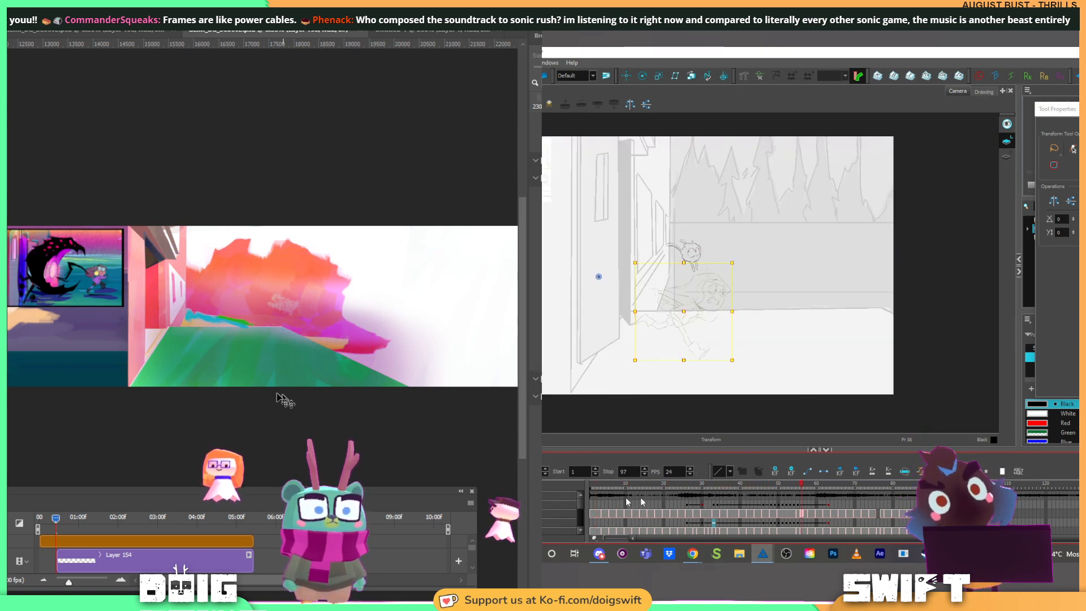
Step: Replay the running animation from around frame 20 to check the character's movement
left_click(663, 514)
key("ctrl+equal")
key("Return")
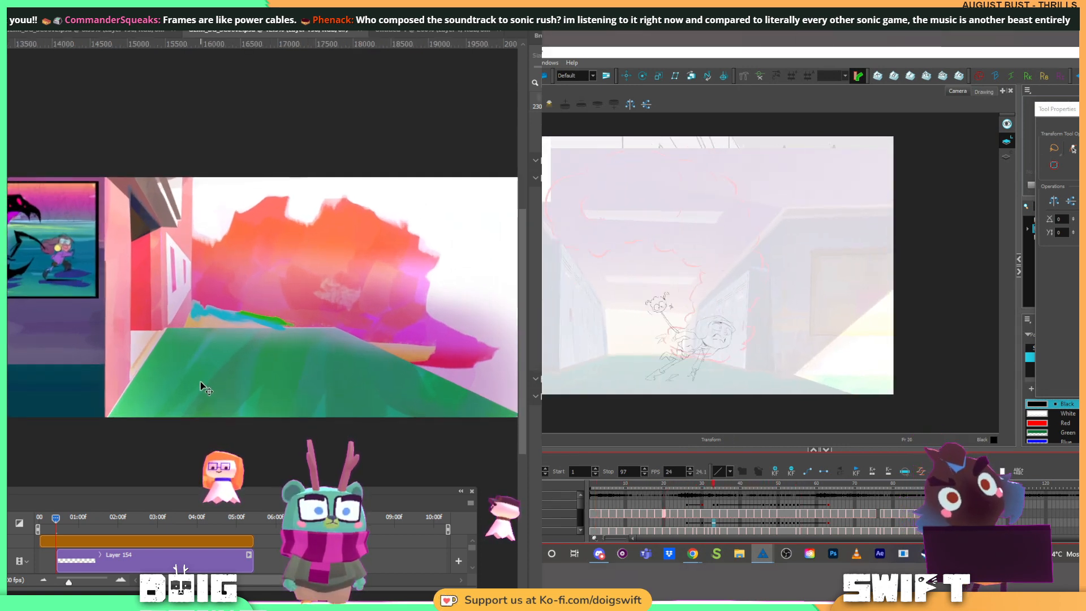
key("Return")
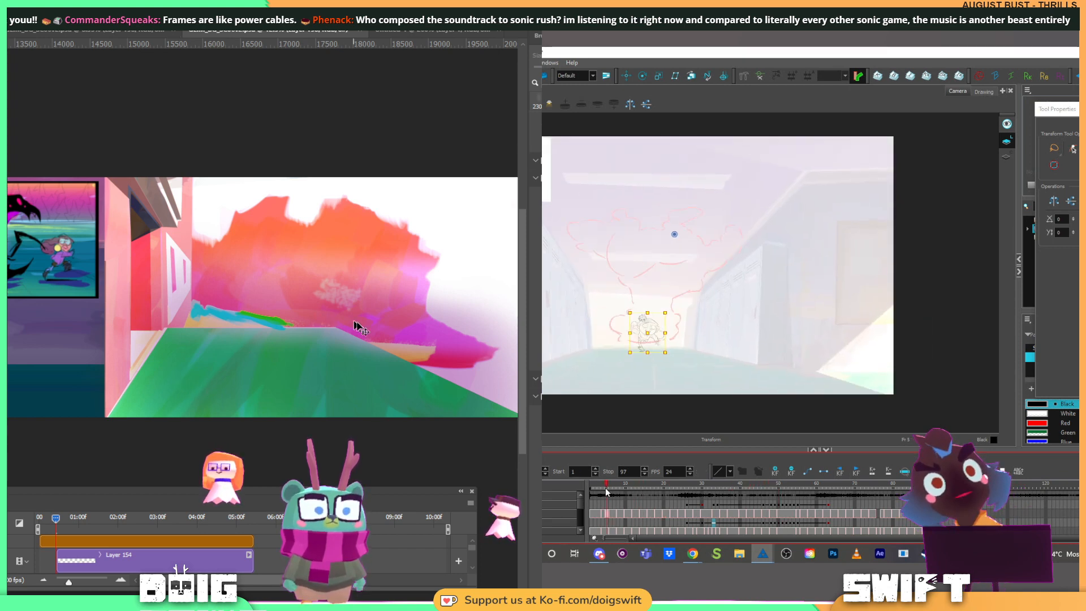
Step: Skew and slightly rotate the shadow layer over the foliage with Free Transform, replaying the run between adjustments
mouse_move(354, 322)
left_mouse_down()
mouse_move(340, 311)
mouse_move(348, 315)
left_mouse_up()
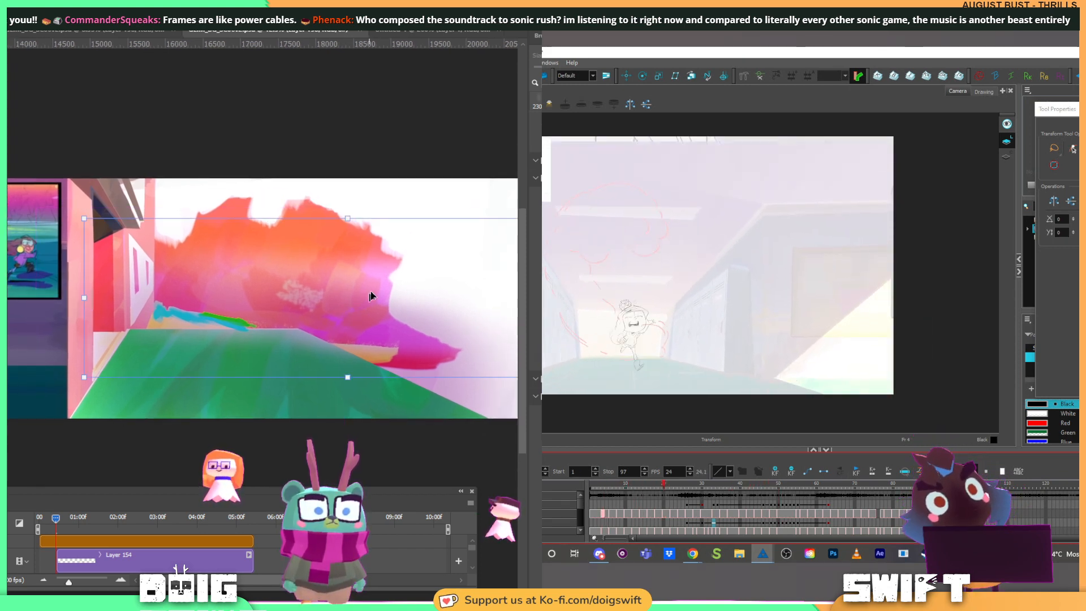
left_click_drag(82, 224, 103, 230)
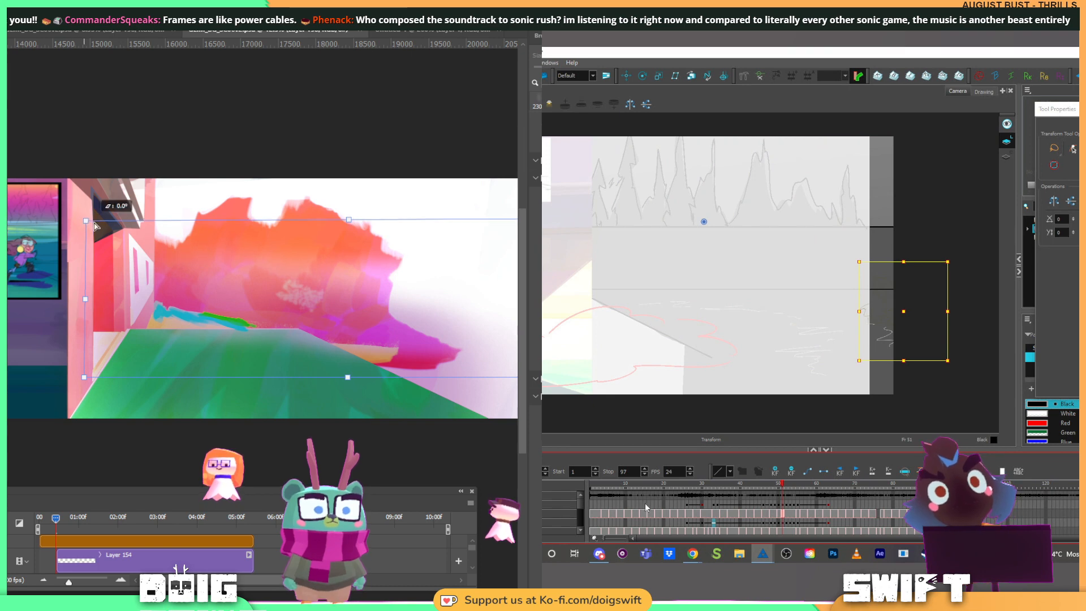
left_click(614, 485)
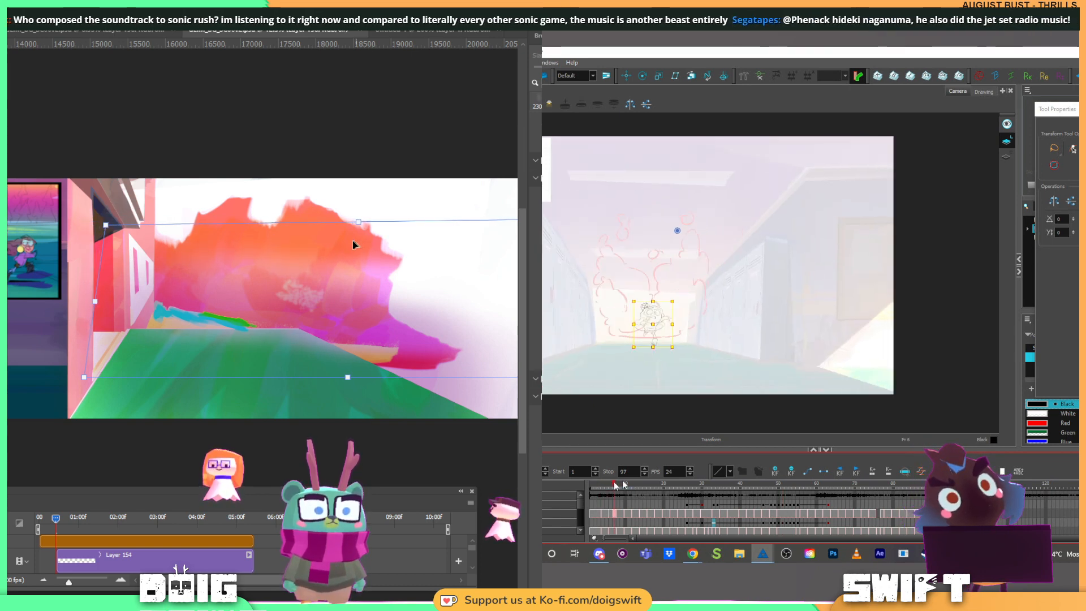
left_click(676, 488)
left_click_drag(368, 235, 399, 303)
left_click_drag(665, 490, 653, 488)
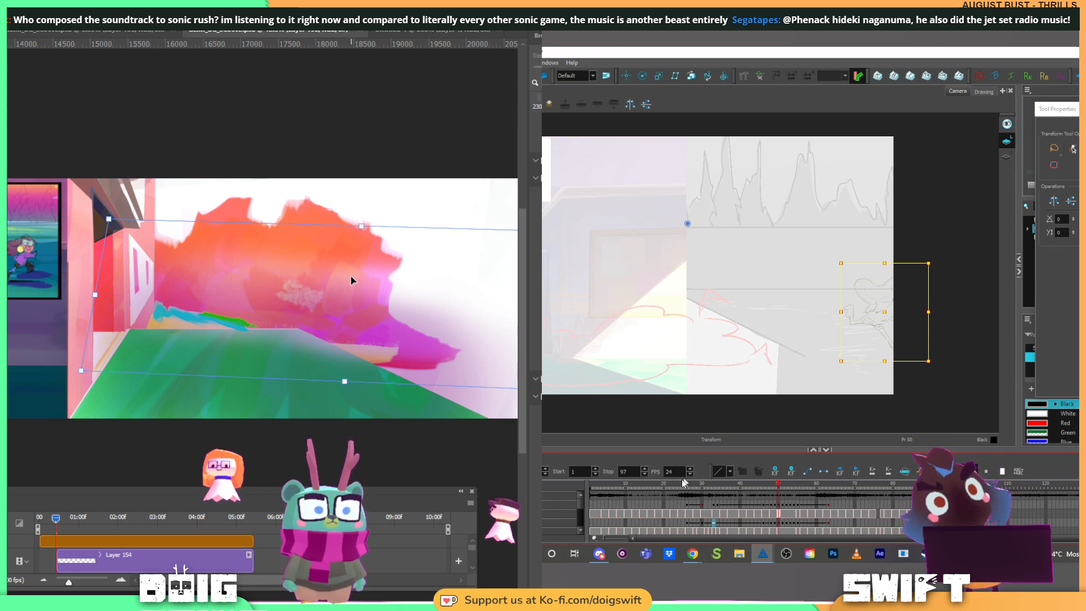
left_click_drag(671, 485, 618, 486)
key("shift+Return")
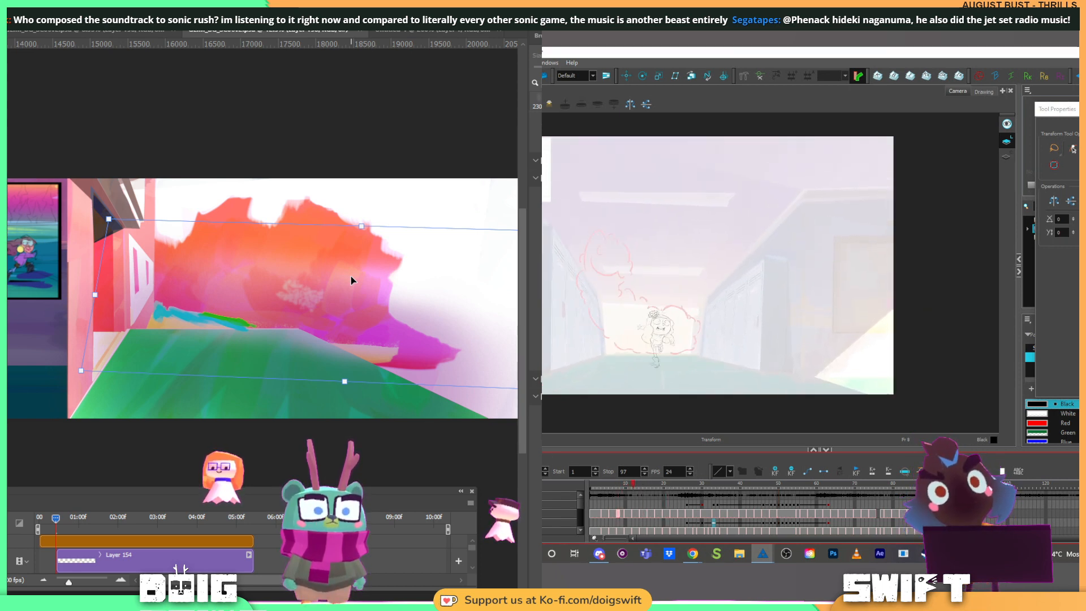
Step: Stretch the shadow's lower corner outward past the pink wall and apply the transform, checking the run again
left_click(677, 485)
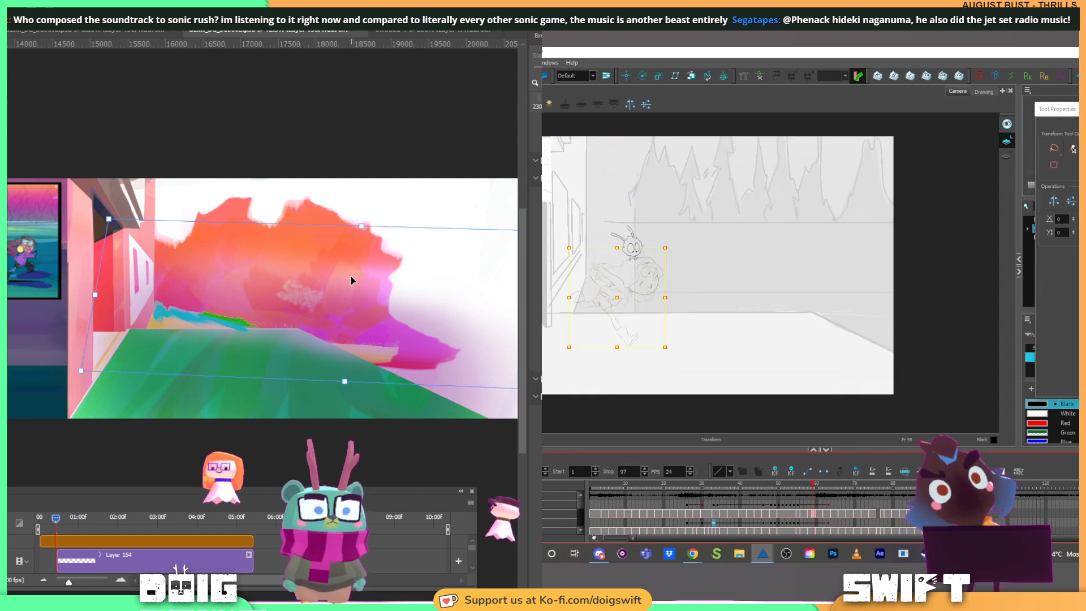
left_click_drag(353, 282, 258, 291)
left_click(677, 485)
left_click_drag(467, 311, 347, 309)
left_click_drag(120, 266, 229, 266)
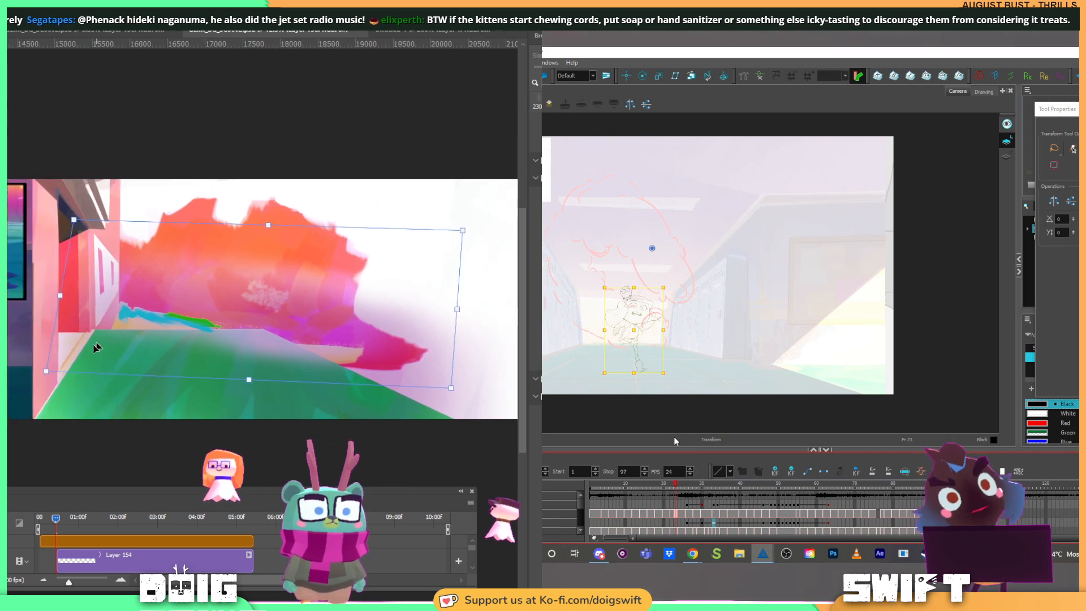
left_click_drag(62, 382, 8, 389)
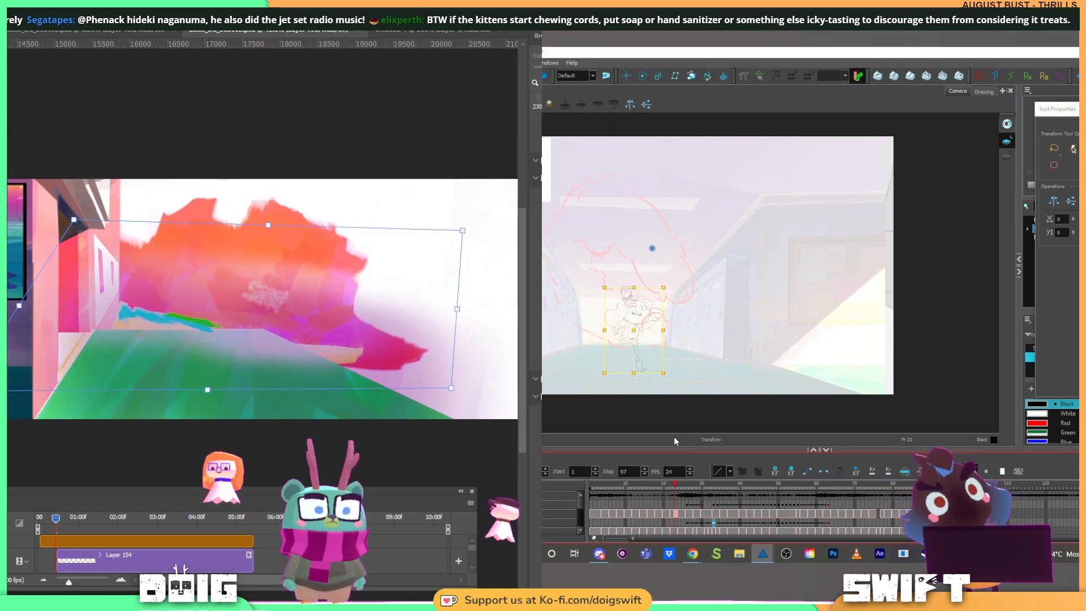
key("Return")
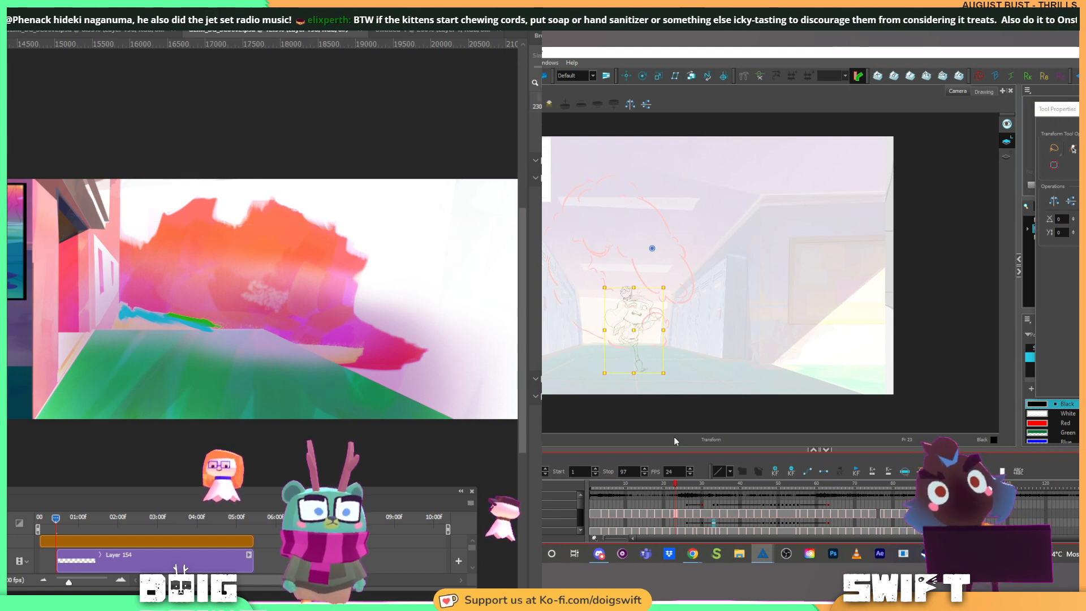
Step: Lasso a triangular area of the foreground green ground beside the pink wall and fill it with dark blue
key("ctrl+minus")
key("ctrl+minus")
left_click_drag(235, 281, 296, 295)
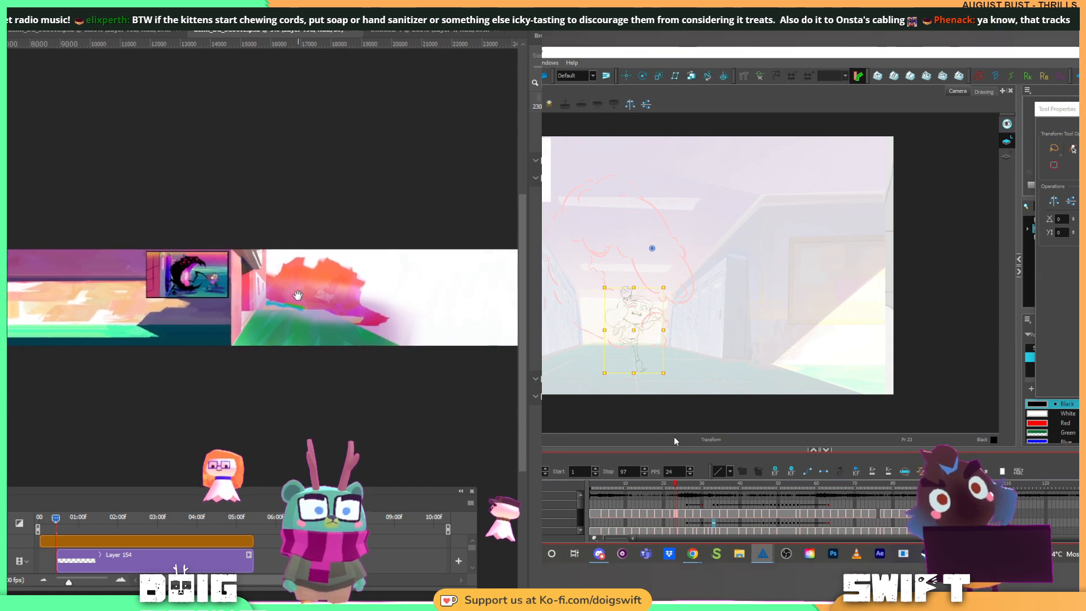
key("ctrl+plus")
key("ctrl+plus")
key("ctrl+plus")
key("ctrl+plus")
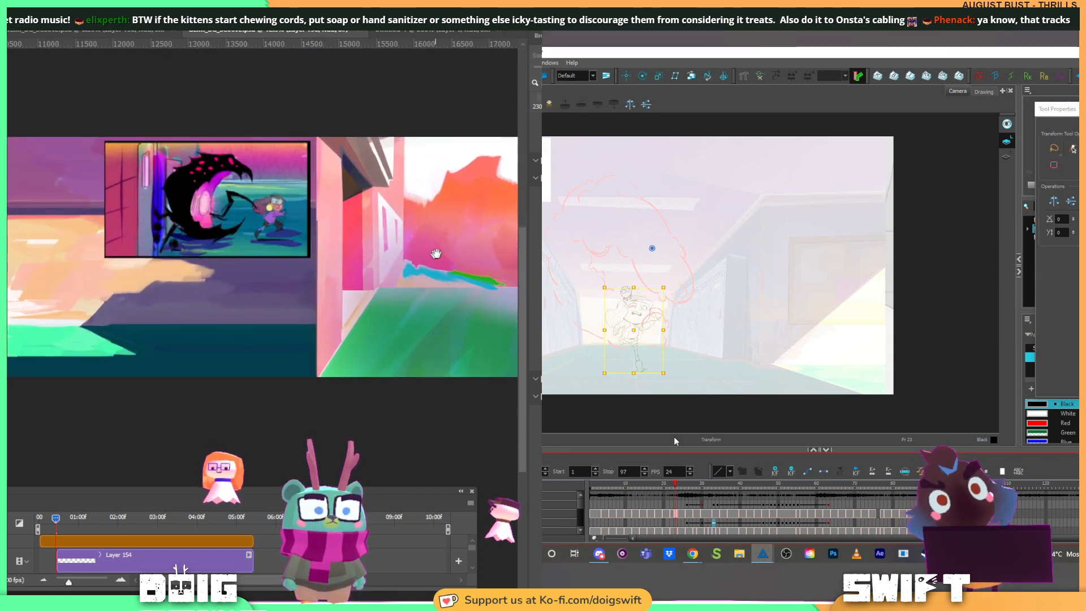
left_click_drag(373, 295, 257, 266)
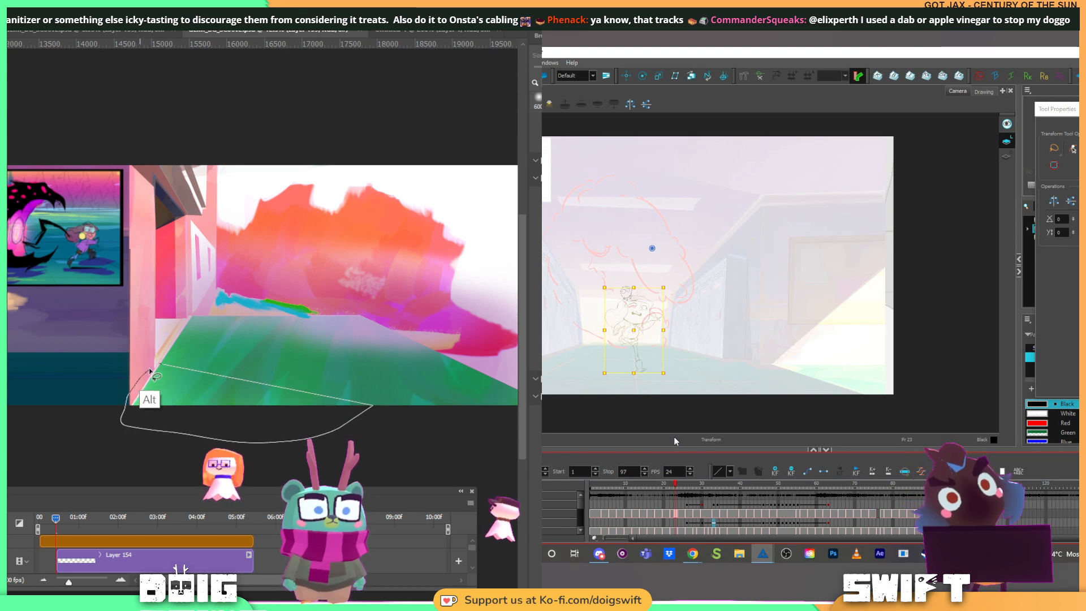
left_click(242, 393)
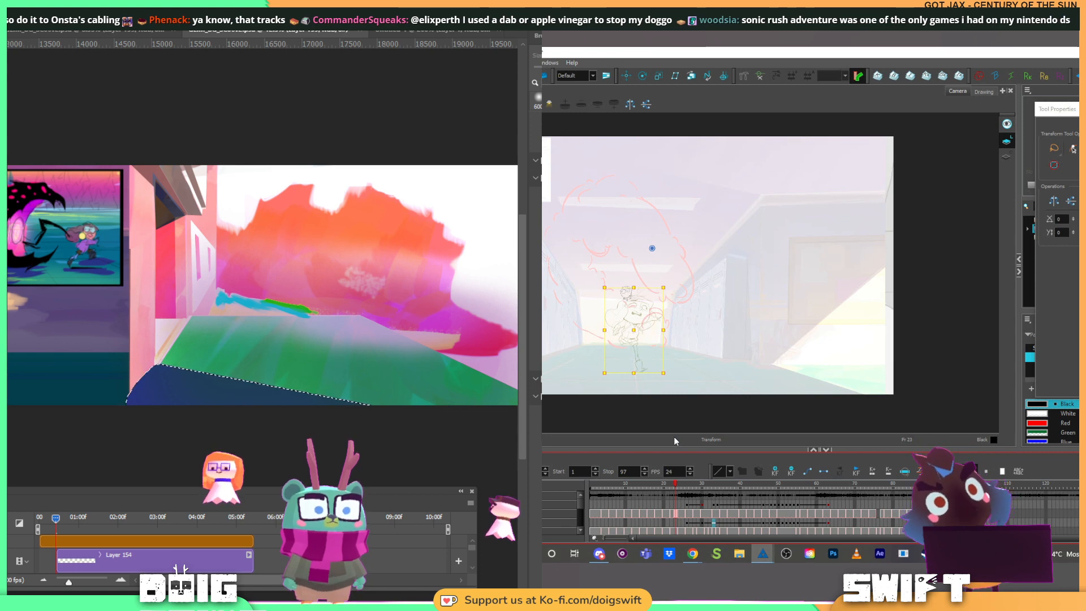
Step: Try Color Burn on the dark ground shadow, set its blend mode to Multiply and clear the selection
key("shift+alt+b")
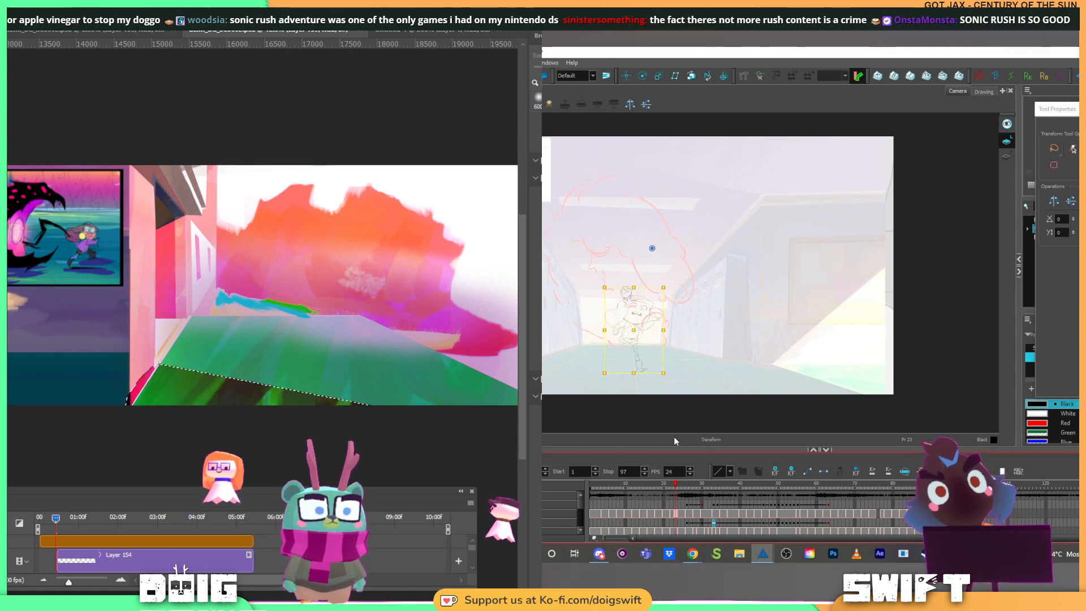
key("shift+alt+m")
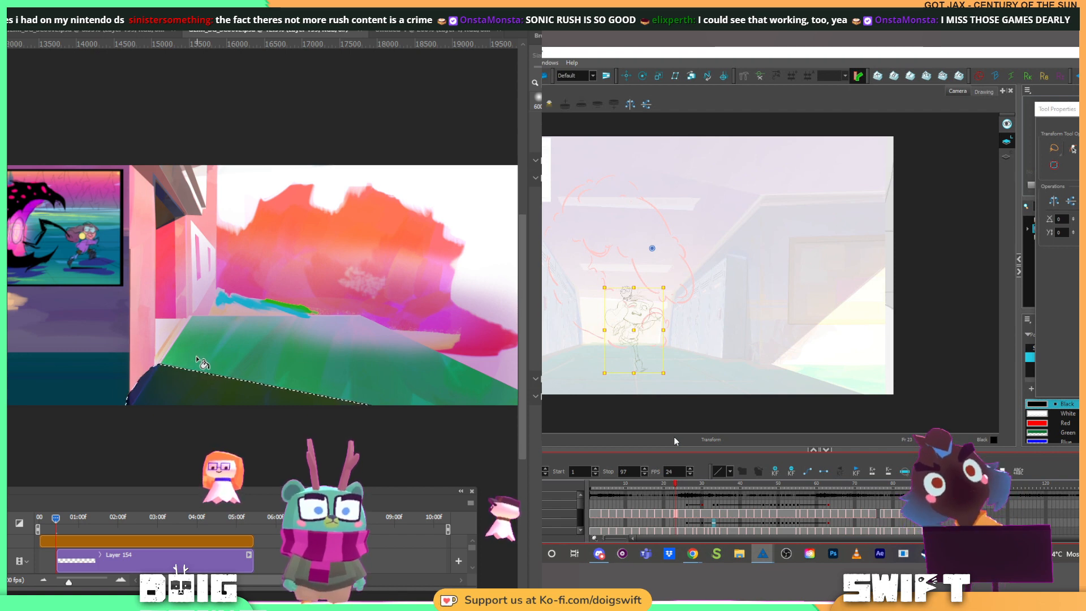
key("ctrl+d")
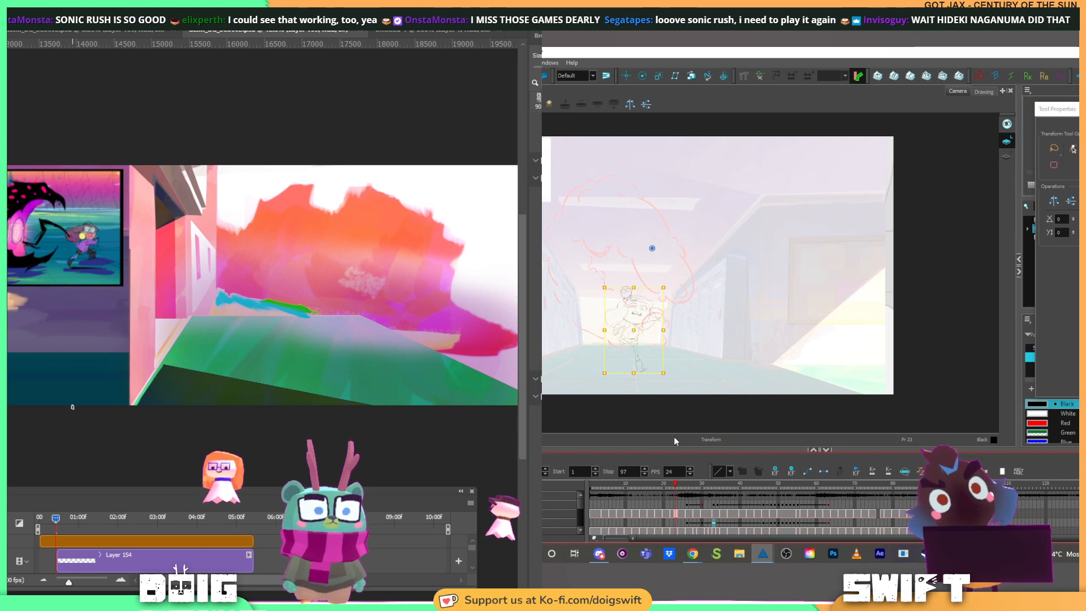
Step: Soften the foreground ground shadow with broad strokes so it blends into the green
left_click_drag(106, 338, 184, 332)
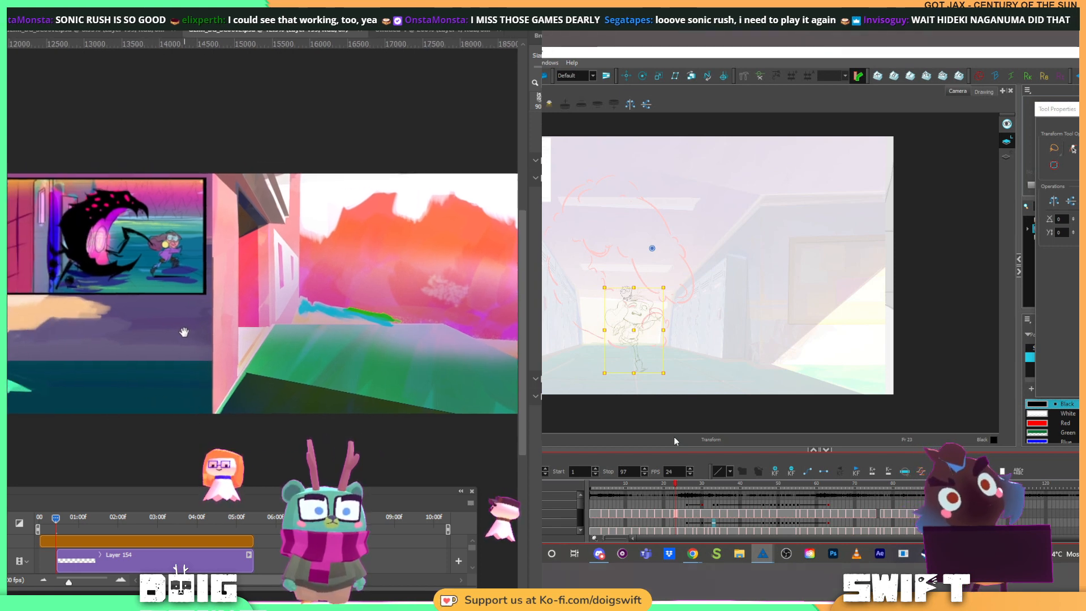
left_click_drag(306, 401, 283, 408)
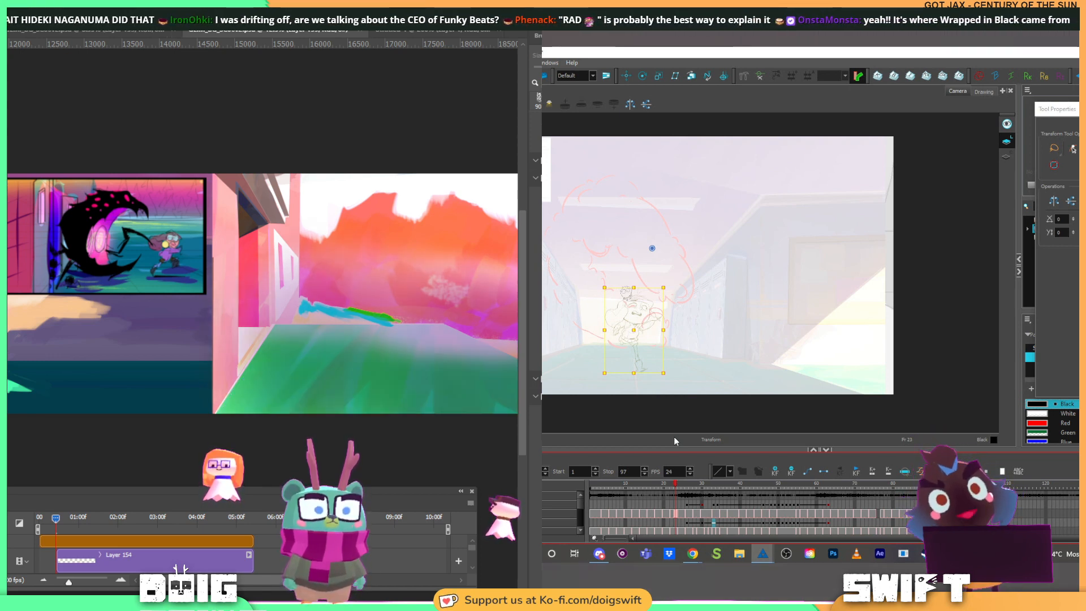
left_click_drag(322, 406, 314, 408)
left_click_drag(335, 295, 269, 323)
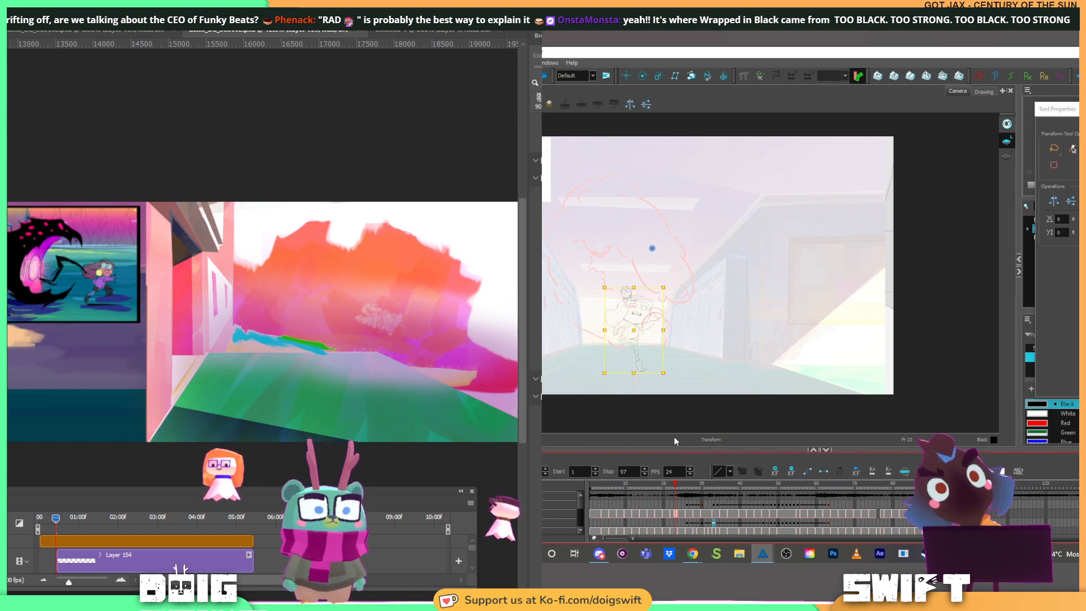
Step: Outline a triangular area at the base of the pink wall with straight lasso edges and fill it with a purple shadow
key("l")
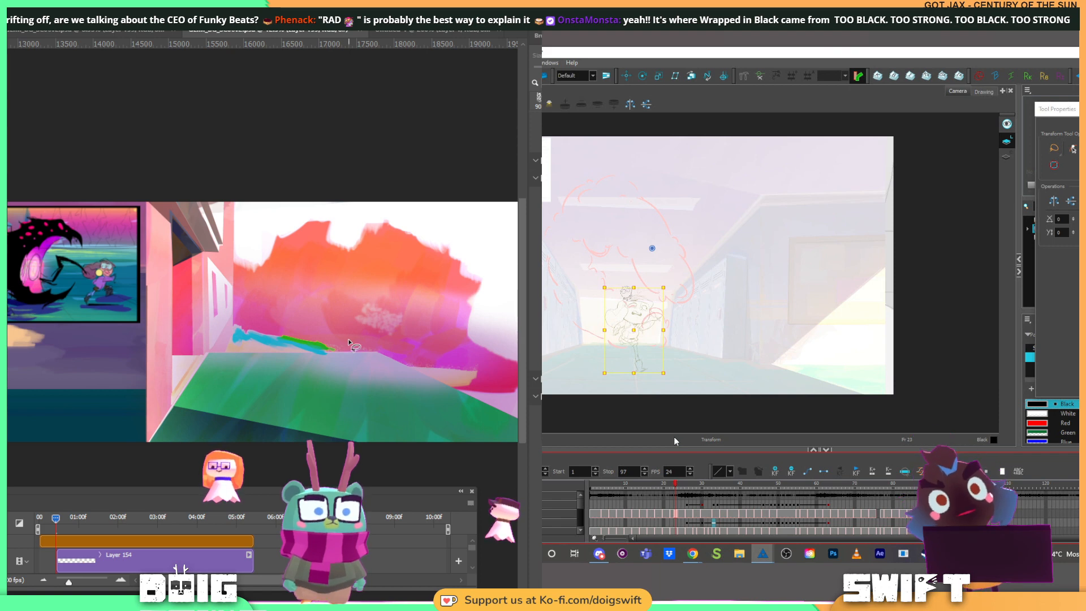
scroll(305, 345, "left", 3)
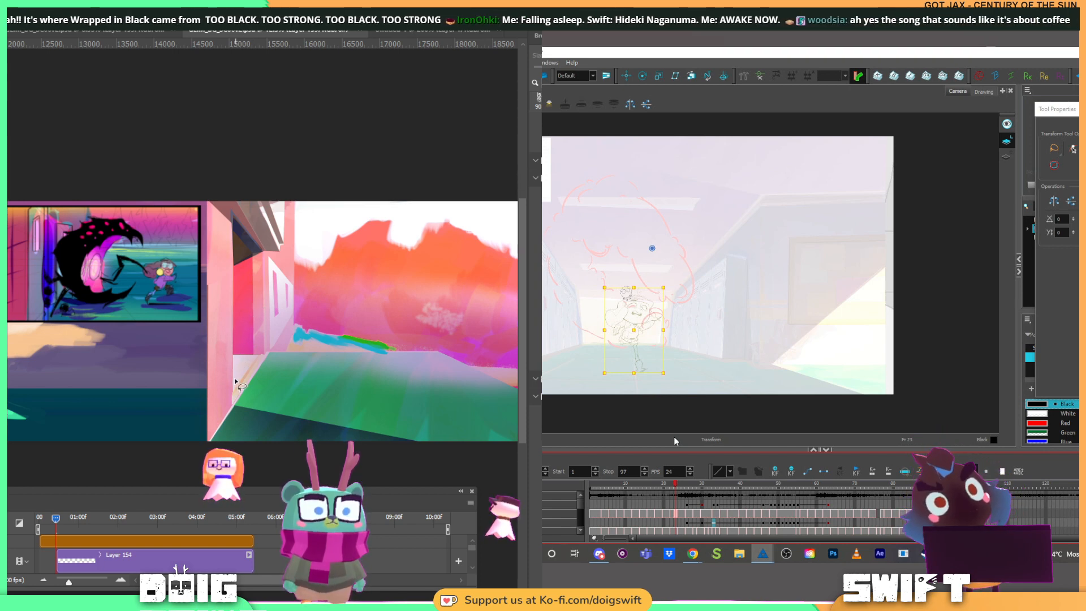
left_click(208, 351, "alt")
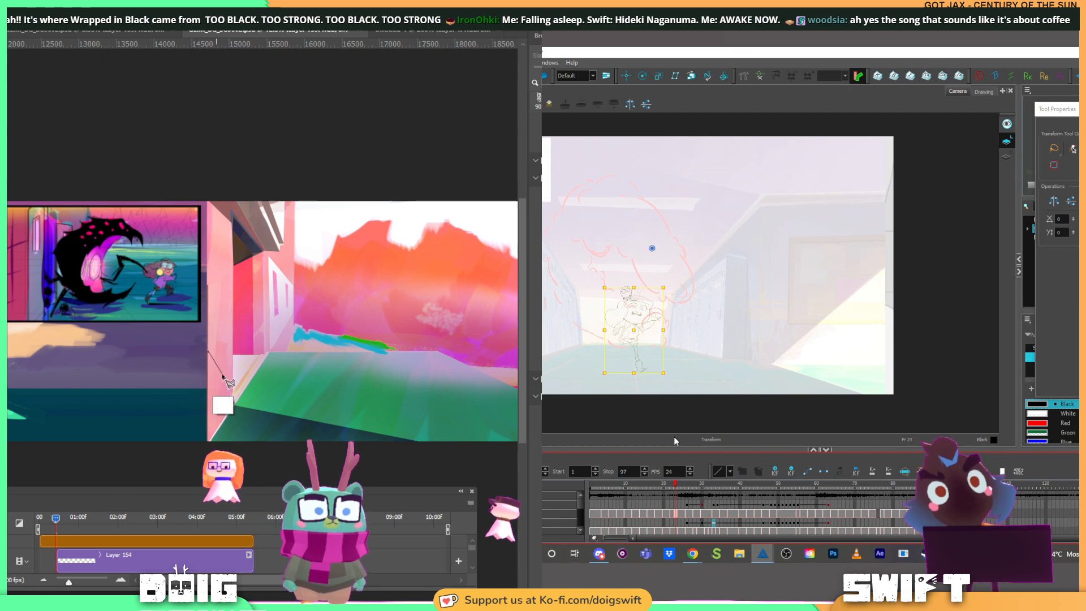
left_click(233, 404, "alt")
left_click(207, 446, "alt")
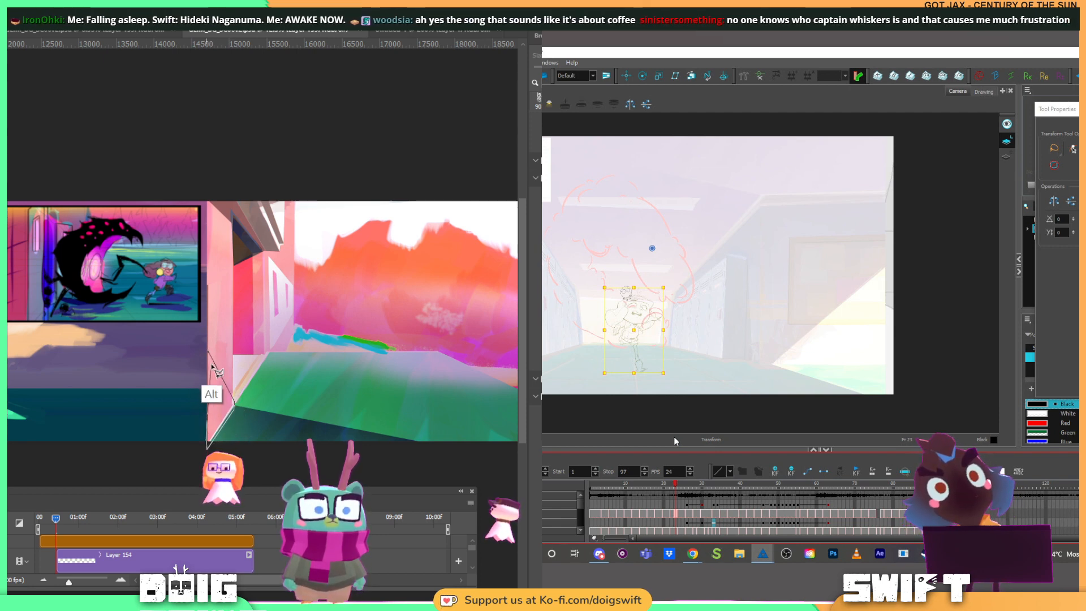
left_click(209, 354)
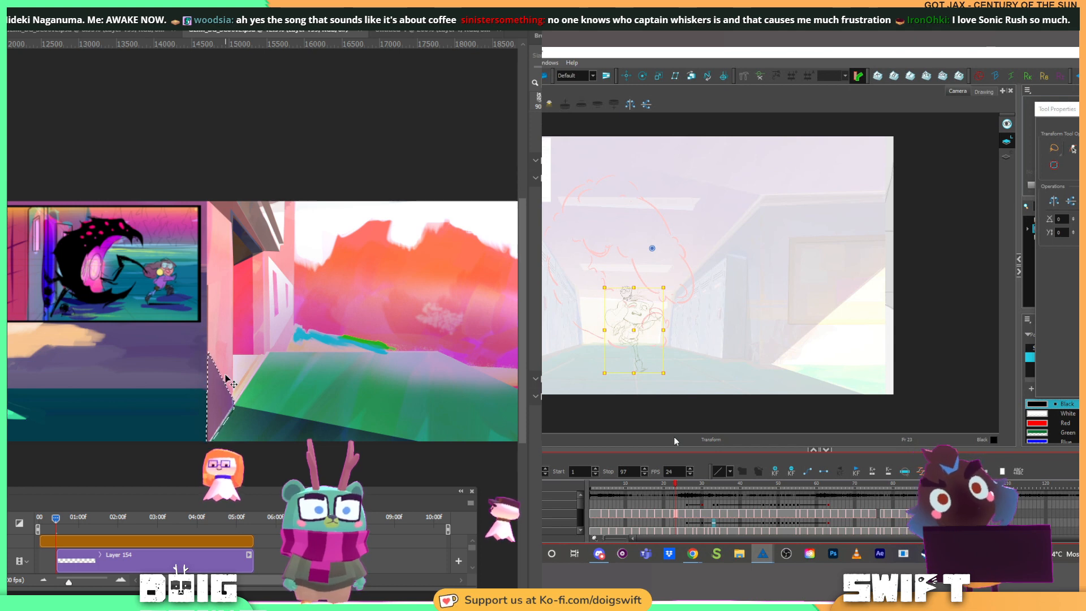
Step: Examine the whole background from the hallway to the building exterior, comparing its colours and shadows with the reference picture
scroll(266, 380, "down", 5)
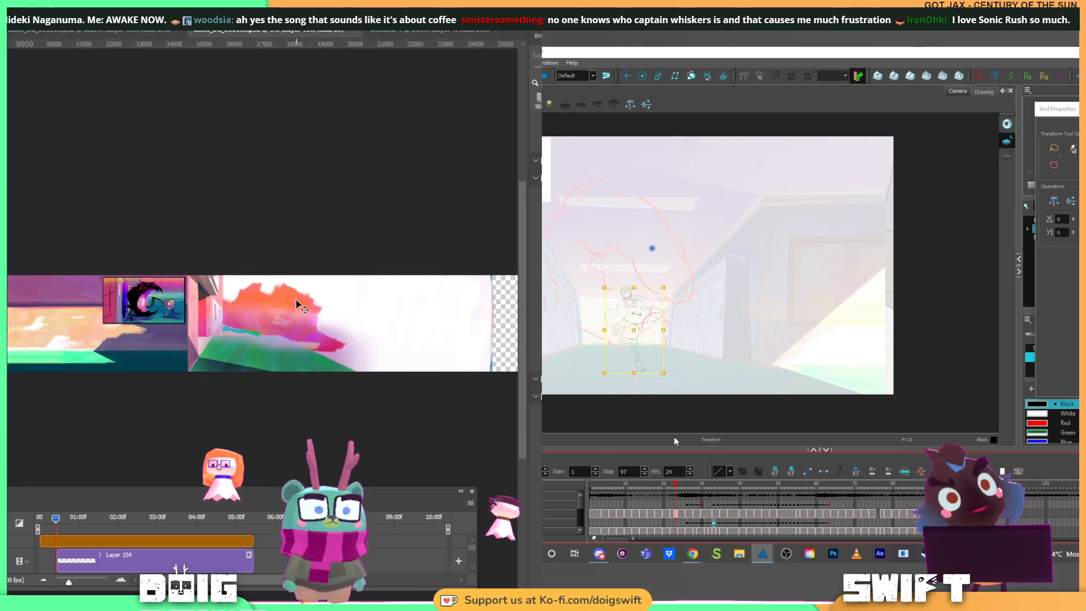
scroll(316, 299, "up", 4)
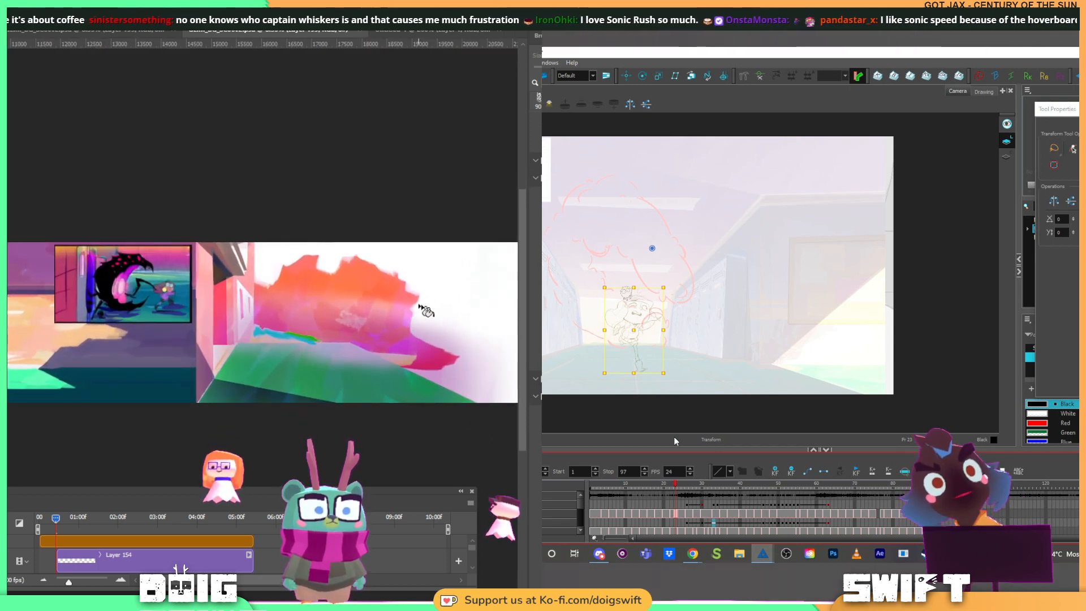
left_click_drag(331, 301, 362, 304)
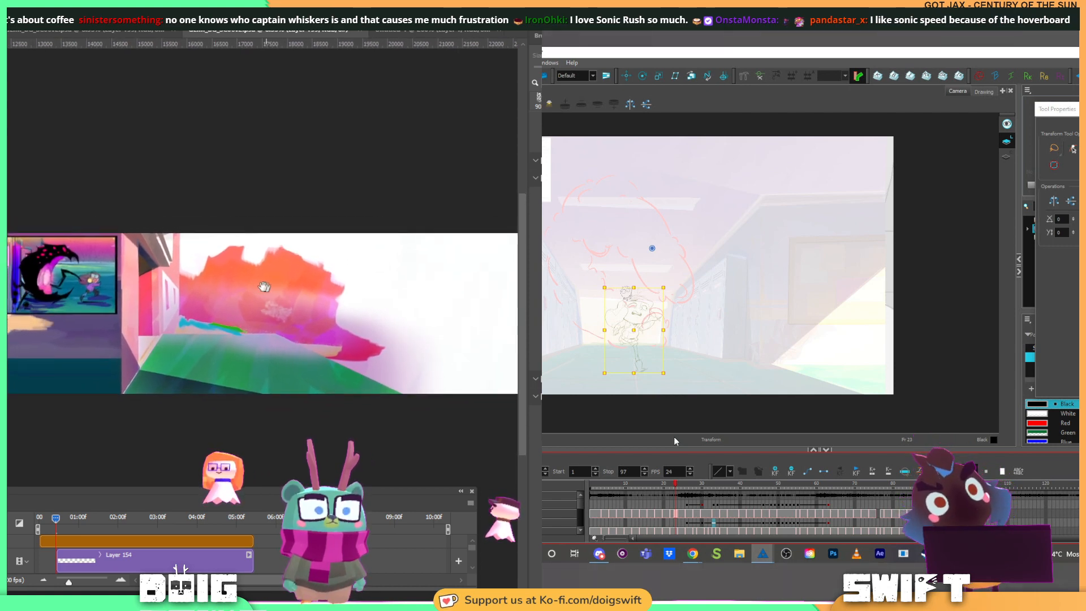
left_click_drag(263, 287, 291, 300)
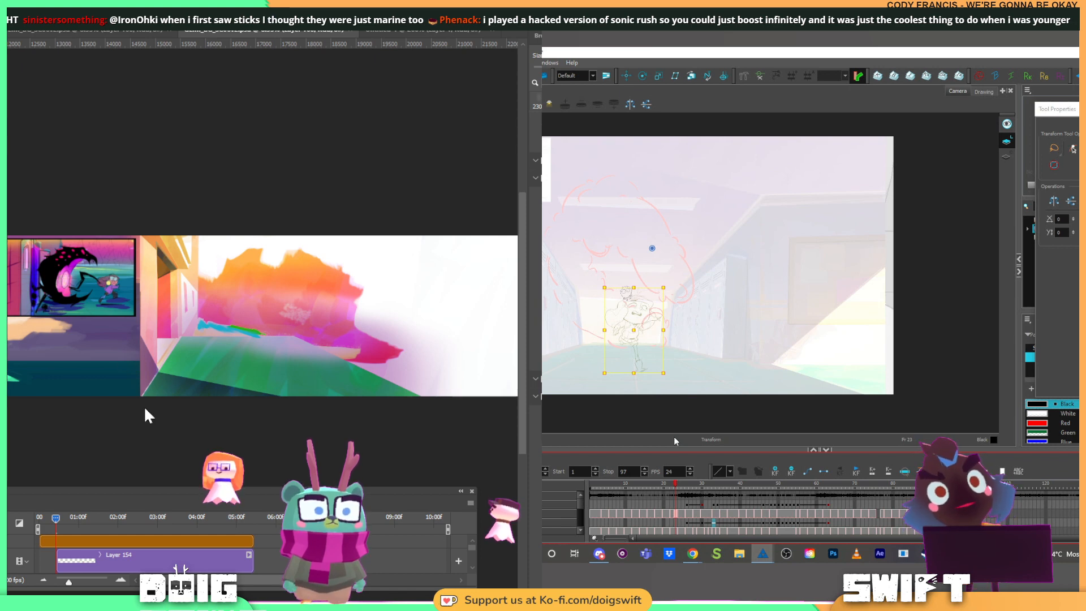
left_click_drag(153, 438, 509, 331)
left_click_drag(114, 334, 107, 377)
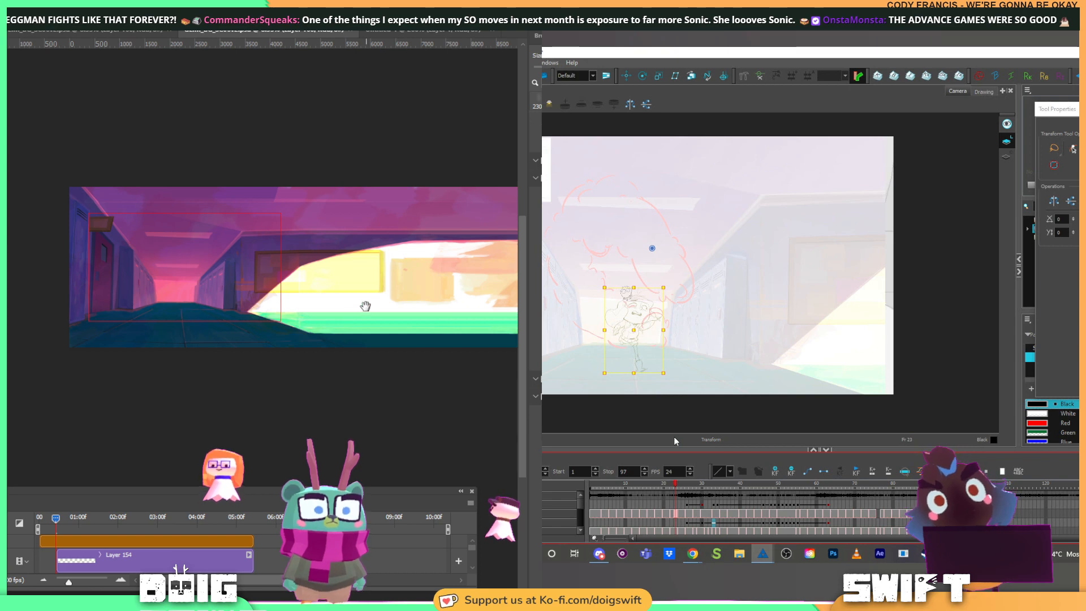
scroll(366, 306, "right", 15)
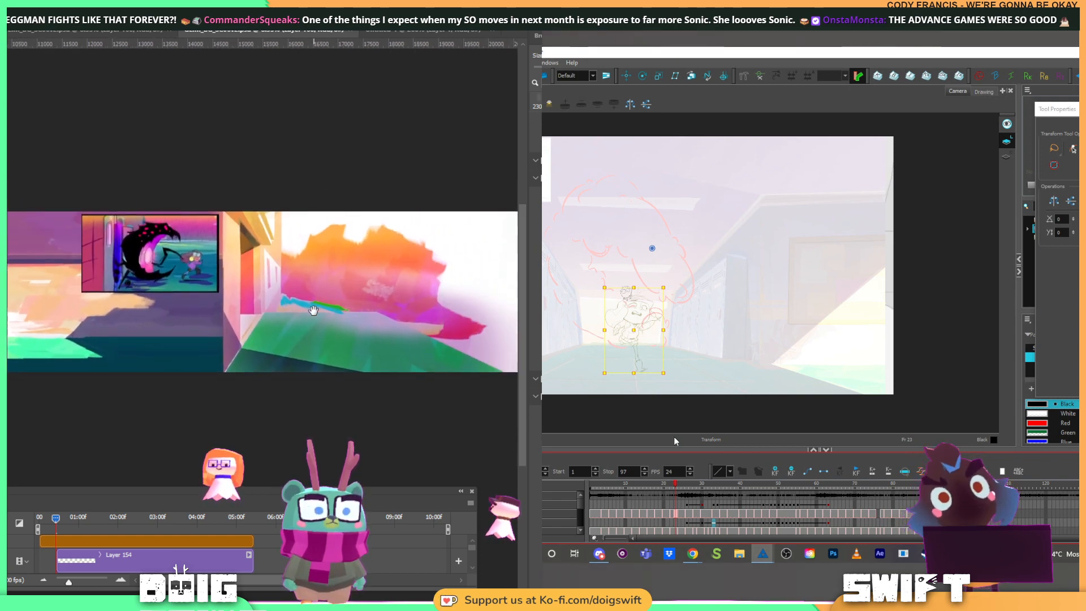
scroll(313, 310, "down", 3)
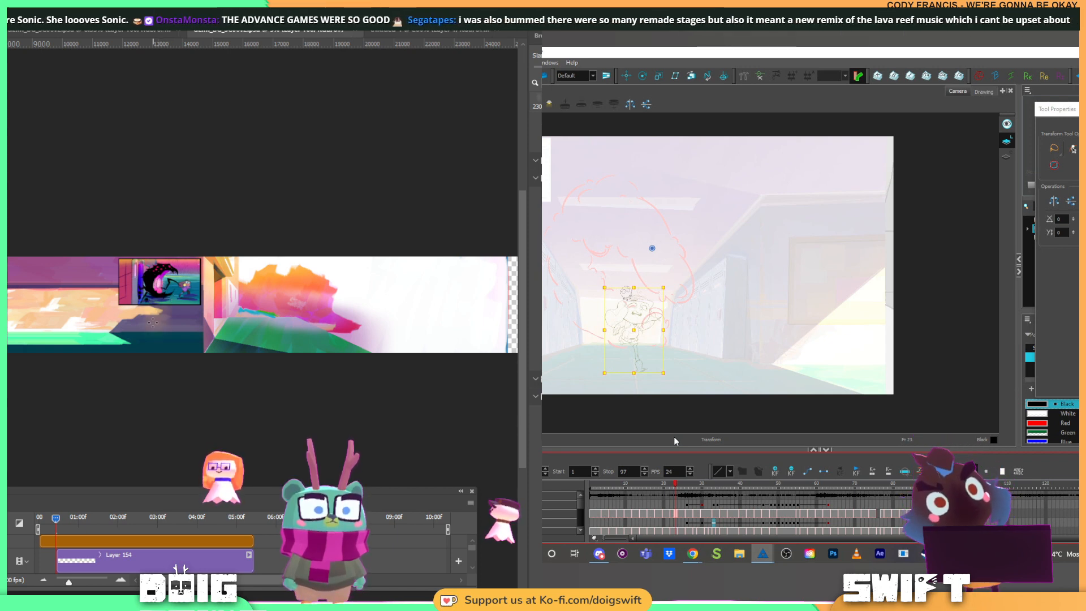
scroll(154, 322, "up", 1)
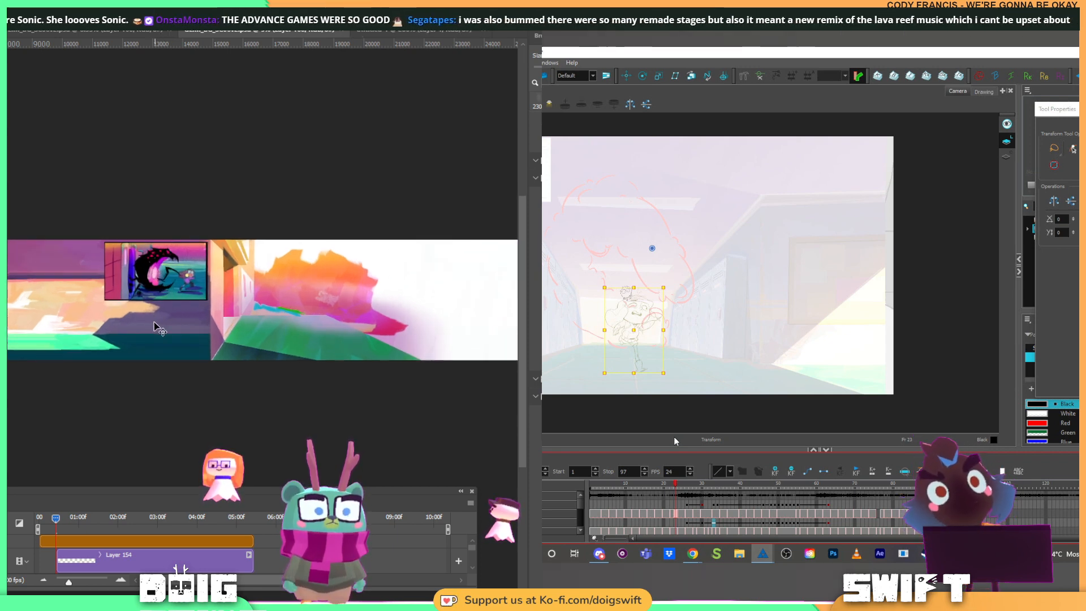
scroll(153, 331, "up", 1)
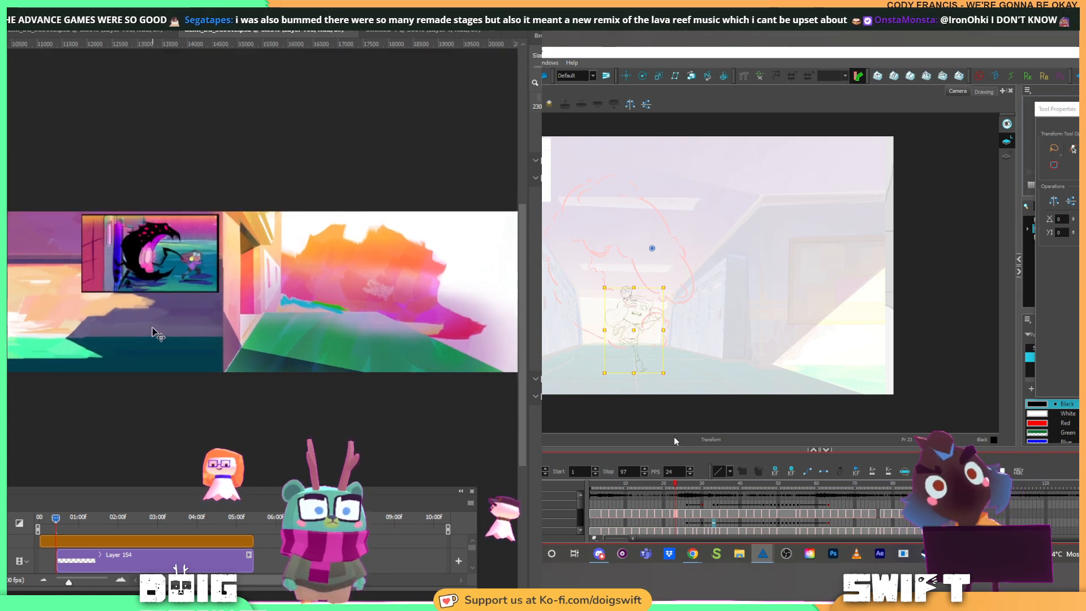
Step: Try gradients over the green ground beyond the building, undo the last one and save the background painting
scroll(153, 330, "up", 1)
left_click_drag(403, 278, 282, 290)
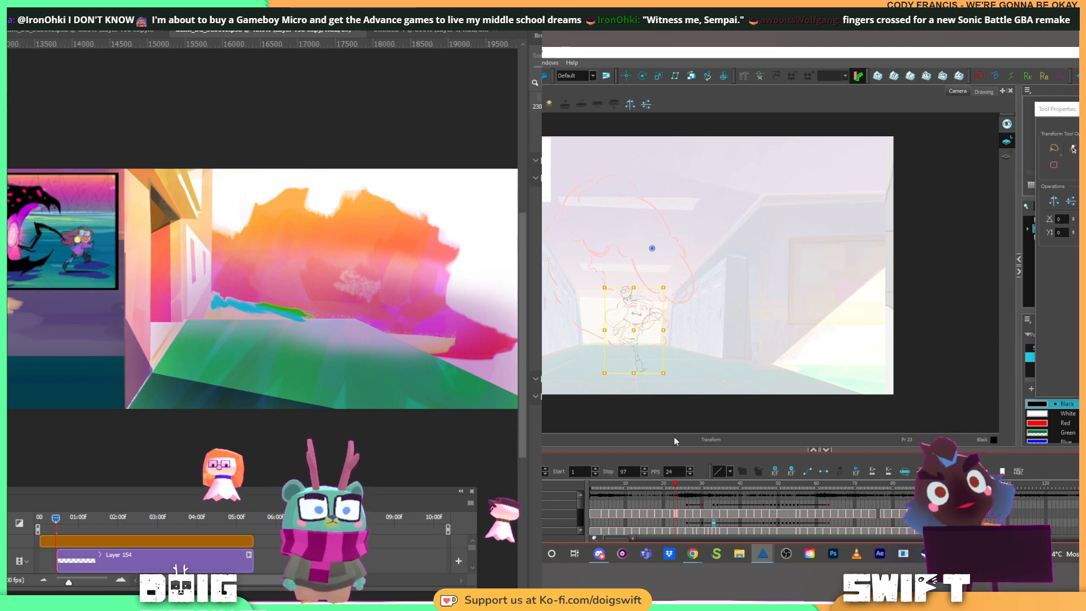
left_click_drag(352, 348, 279, 358)
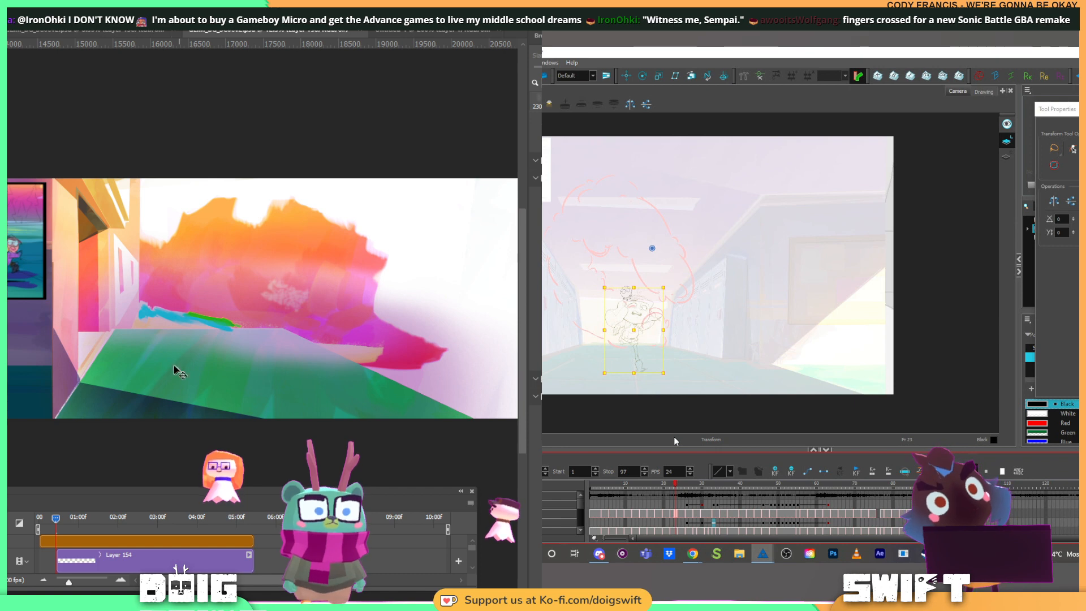
mouse_move(273, 327)
left_mouse_down()
mouse_move(283, 311)
mouse_move(322, 331)
mouse_move(293, 335)
left_mouse_up()
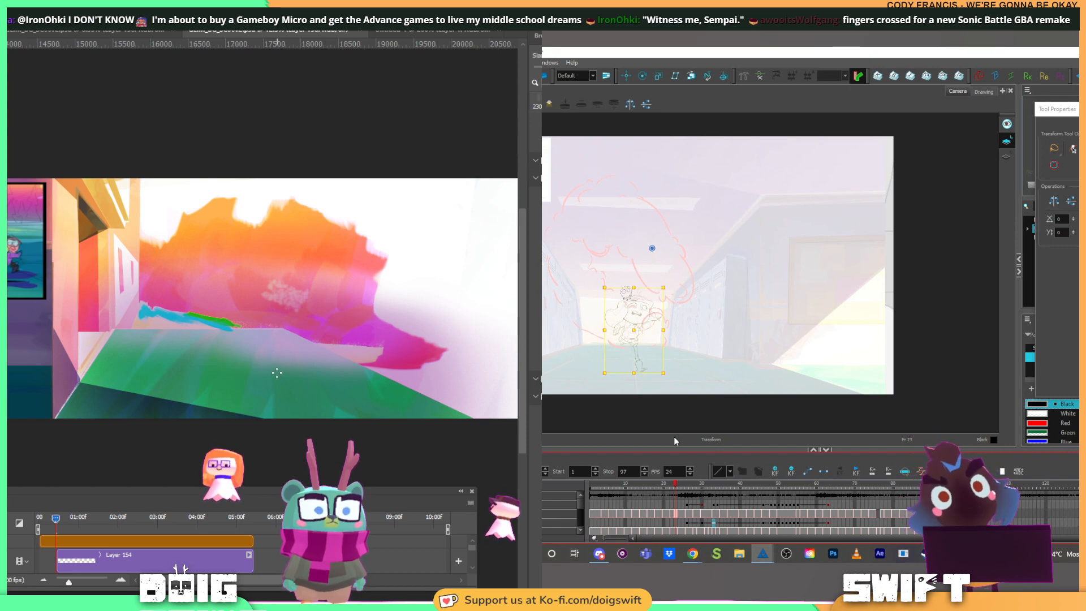
left_click_drag(279, 370, 191, 357)
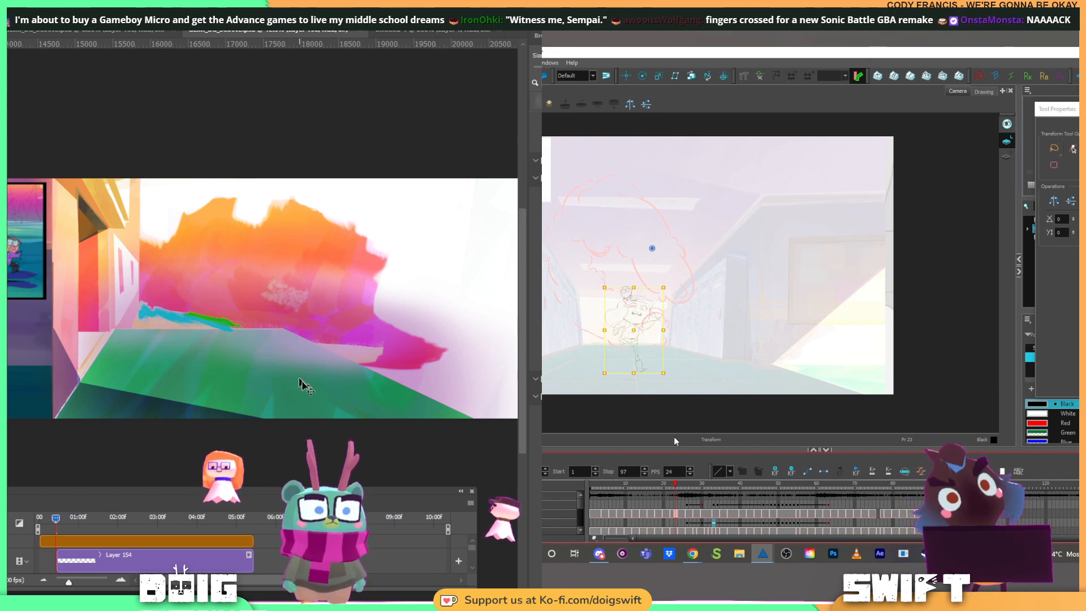
key("ctrl+z")
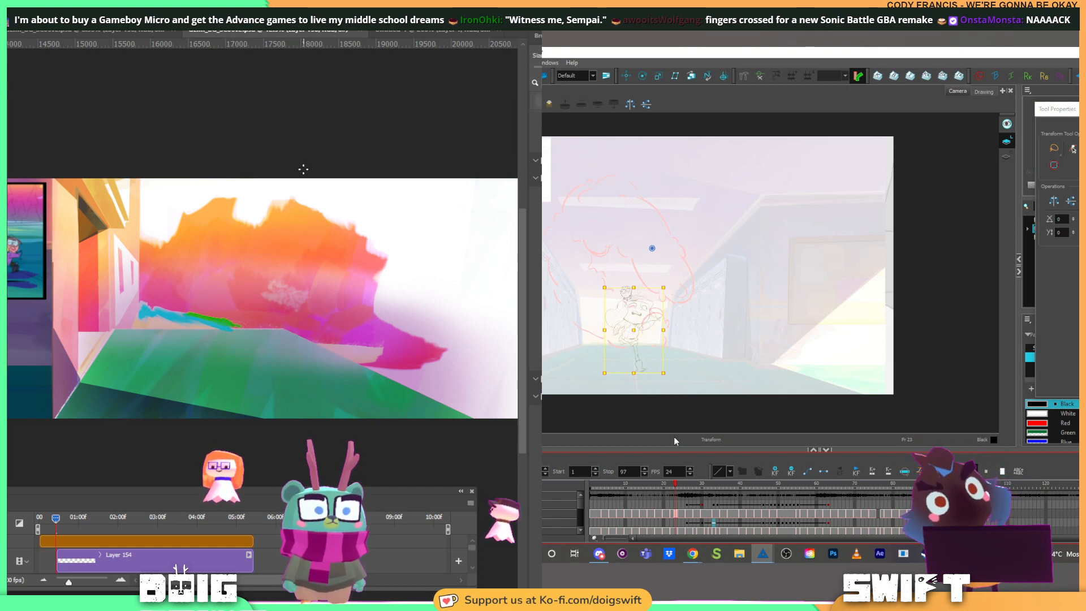
scroll(305, 175, "down", 5)
scroll(304, 176, "up", 5)
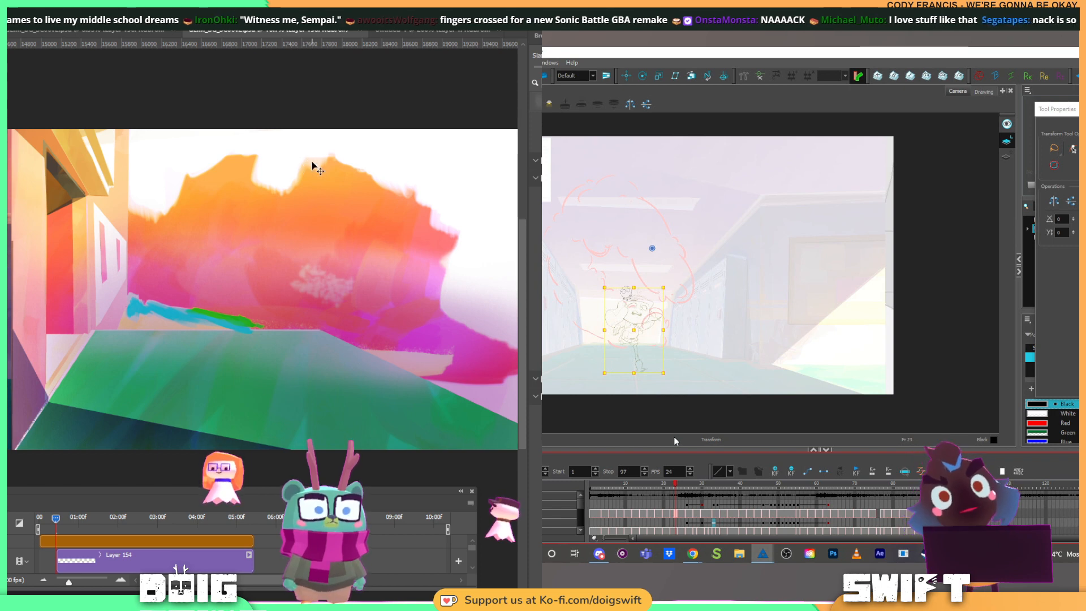
key("ctrl+s")
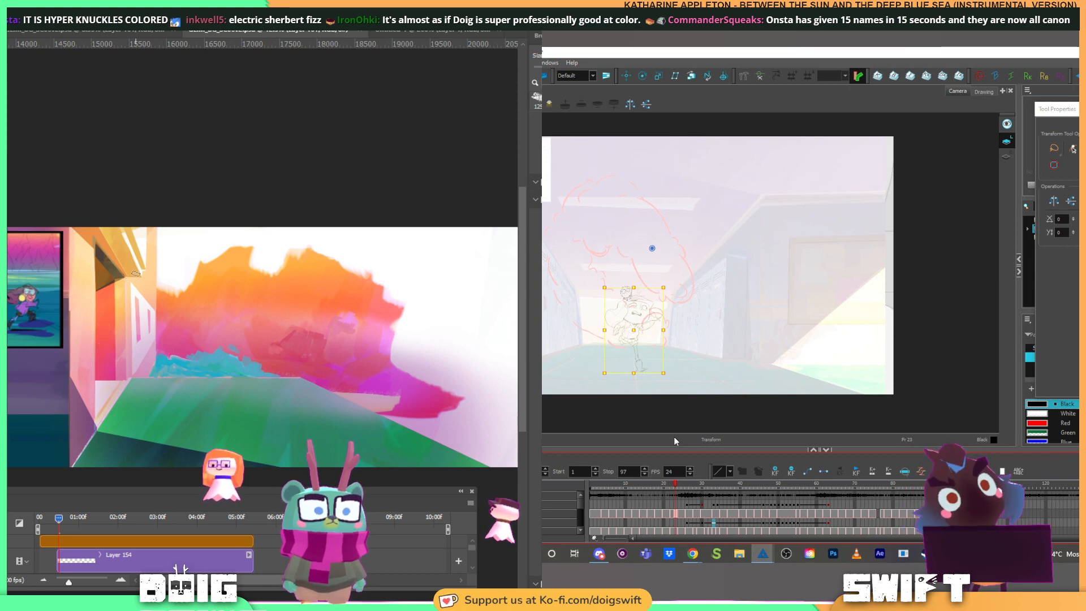
Step: Examine the orange foliage and blue bushes beside the hallway and the reference picture, both close up and from afar
scroll(151, 327, "down", 1)
left_click_drag(151, 327, 367, 350)
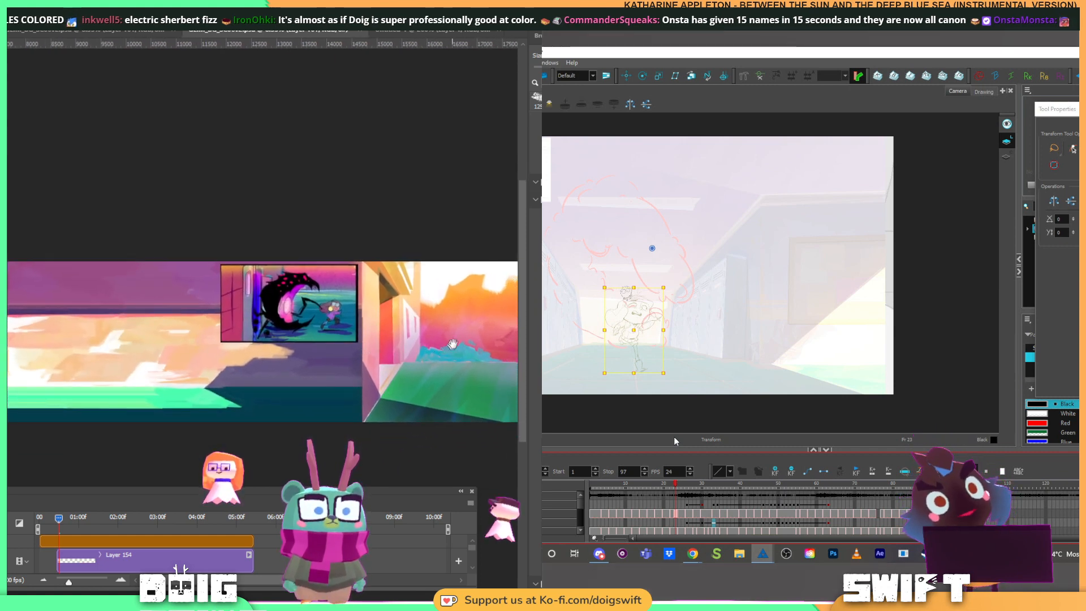
left_click_drag(453, 345, 315, 333)
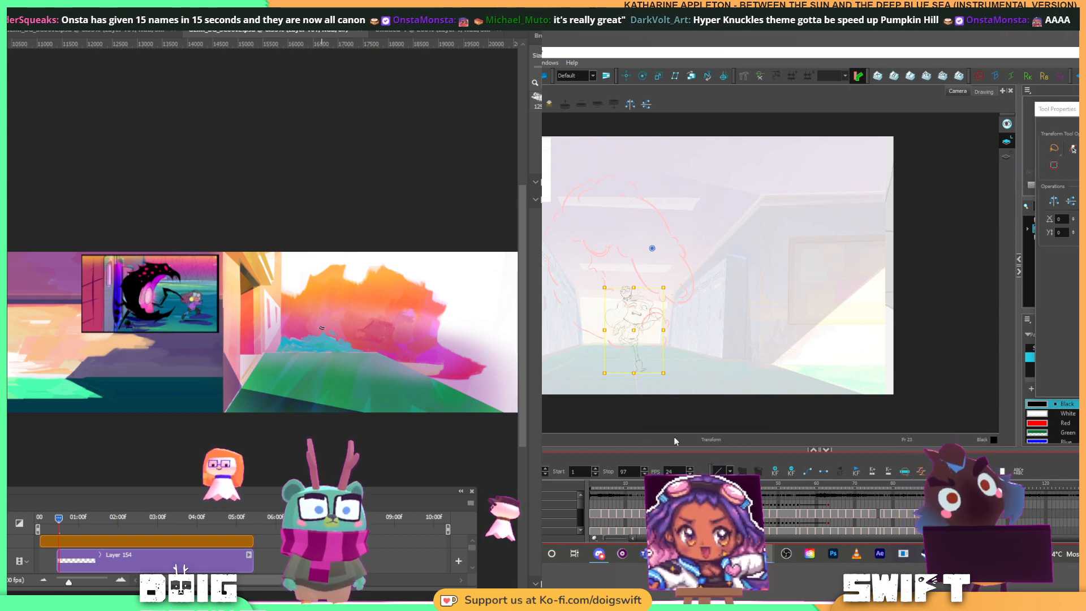
left_click_drag(400, 357, 318, 360)
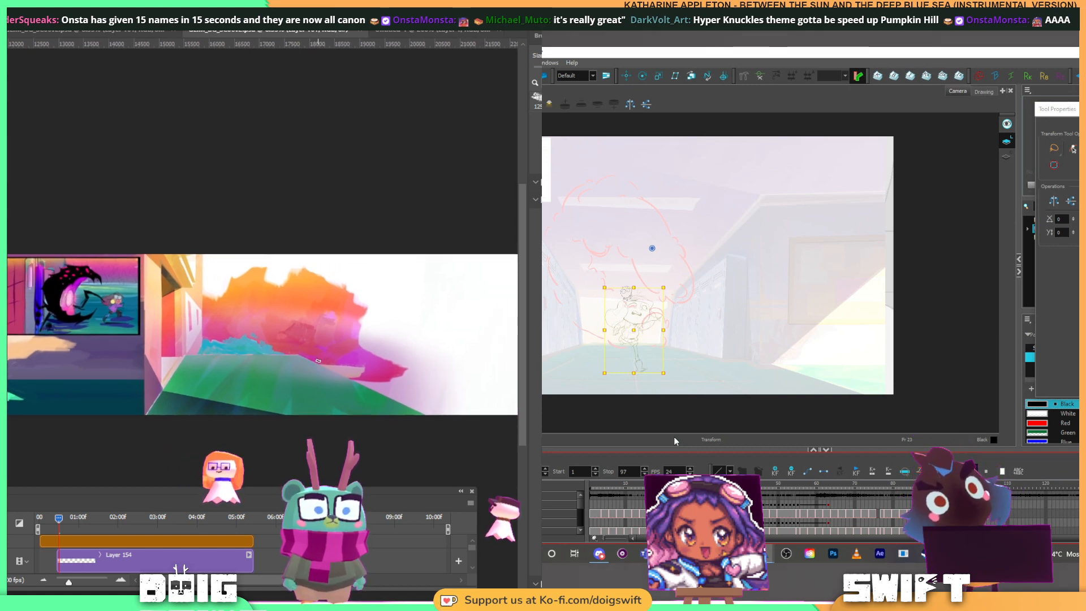
scroll(318, 360, "up", 4)
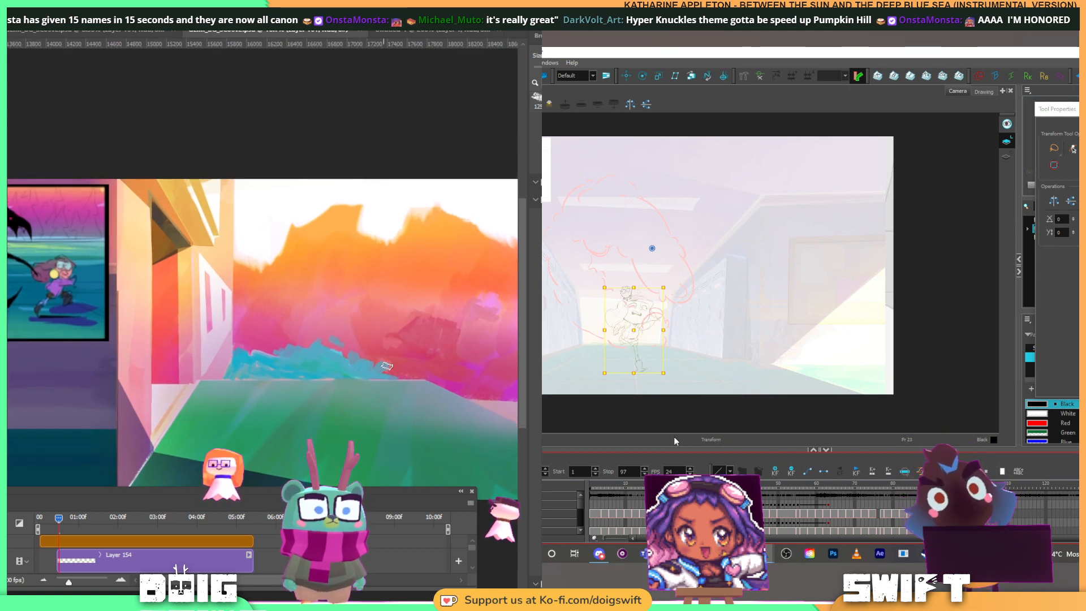
left_click_drag(398, 355, 385, 340)
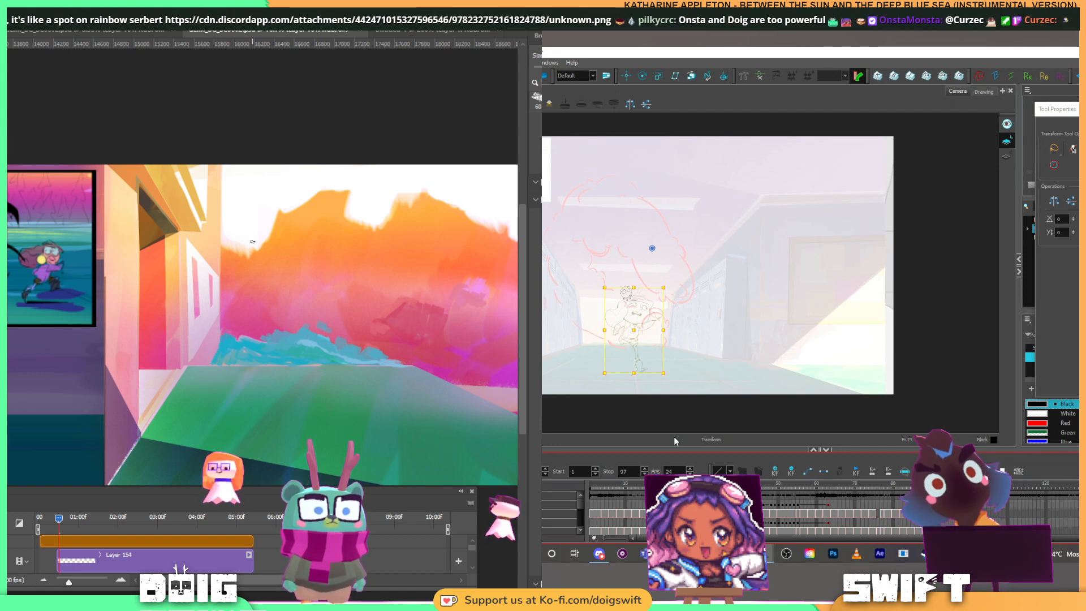
scroll(253, 241, "down", 2)
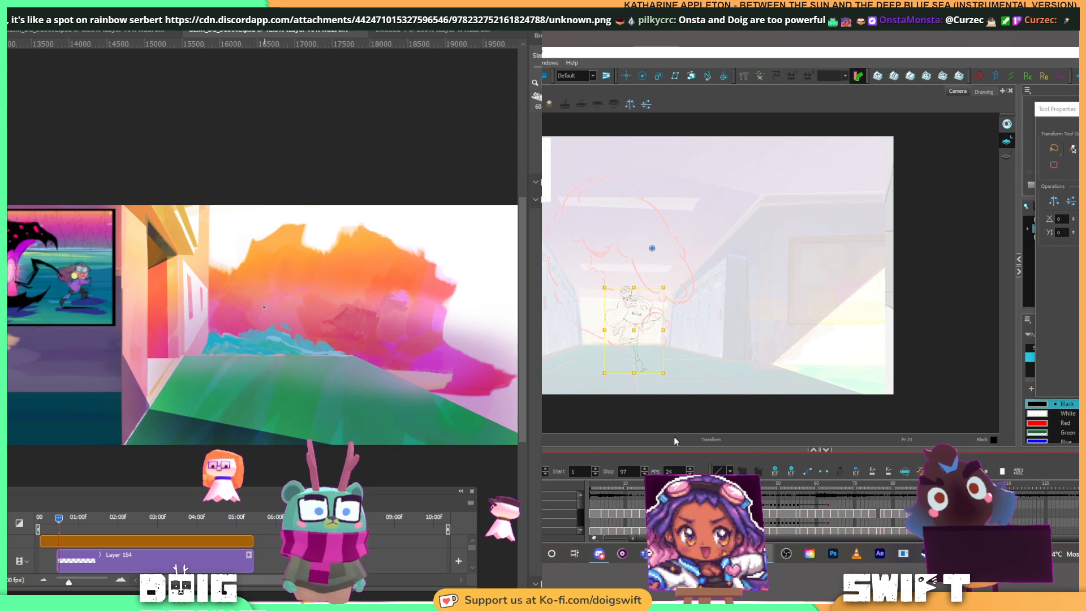
scroll(287, 314, "down", 1)
scroll(291, 310, "down", 1)
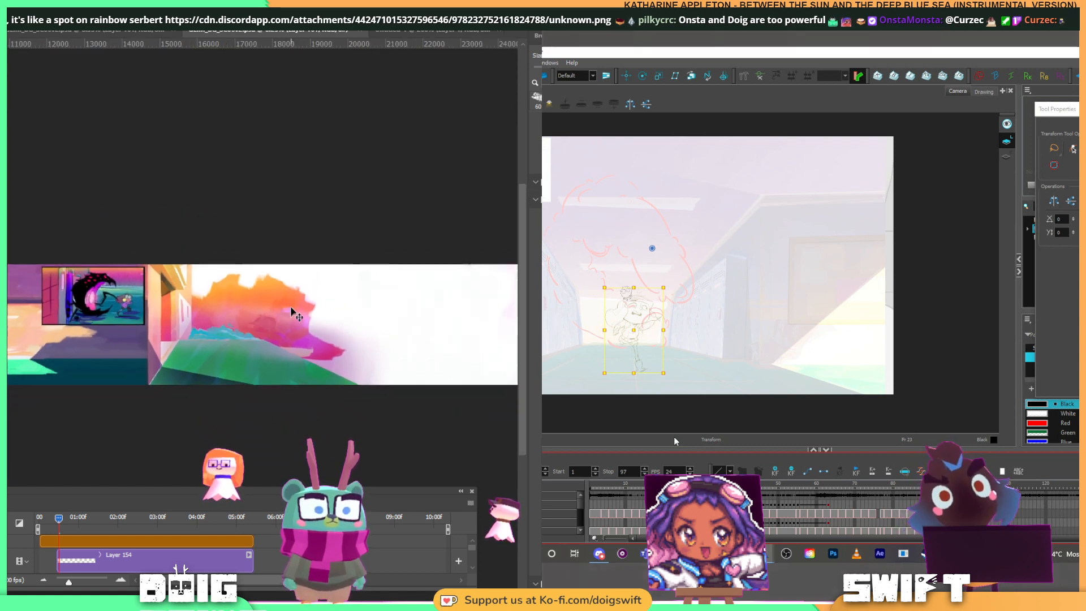
scroll(319, 276, "up", 3)
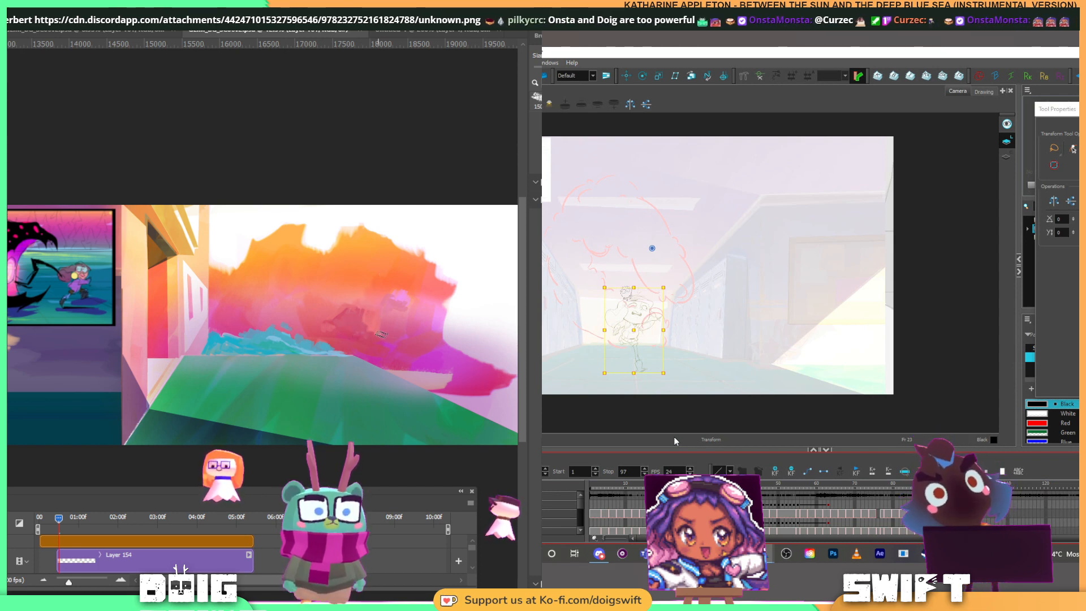
Step: Sample reds from the middle of the orange-pink foliage and brush them over its dark patches to blend the shading
key("alt")
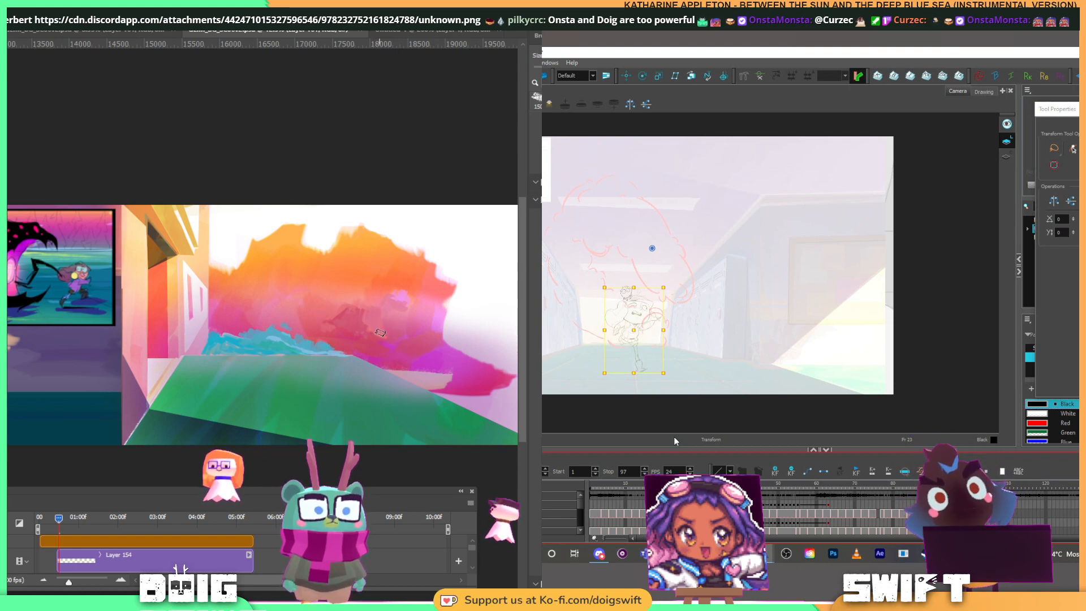
key("alt")
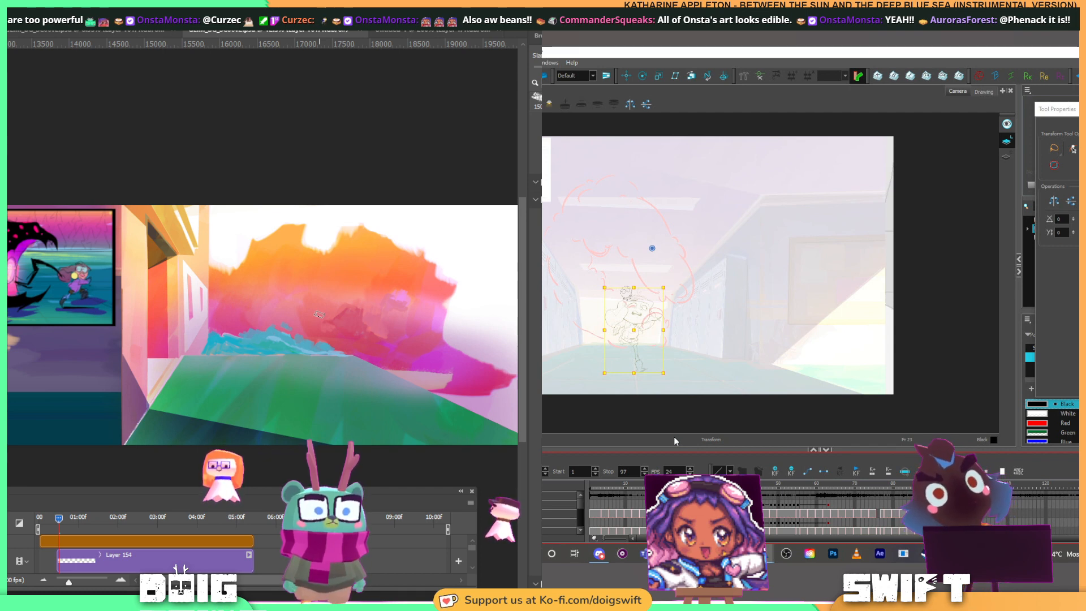
left_click(328, 314, "alt")
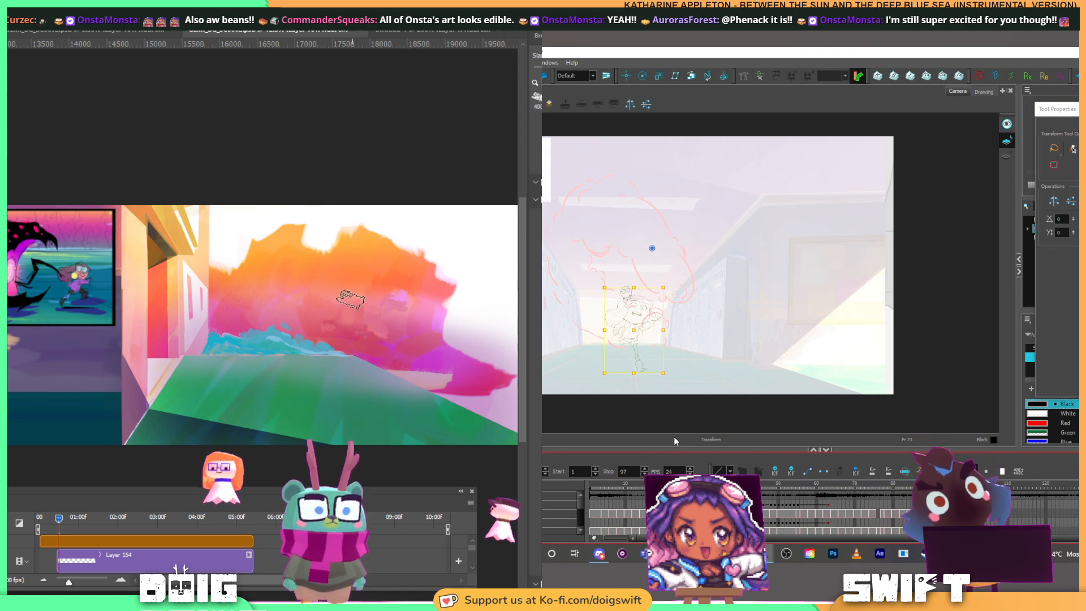
key("alt")
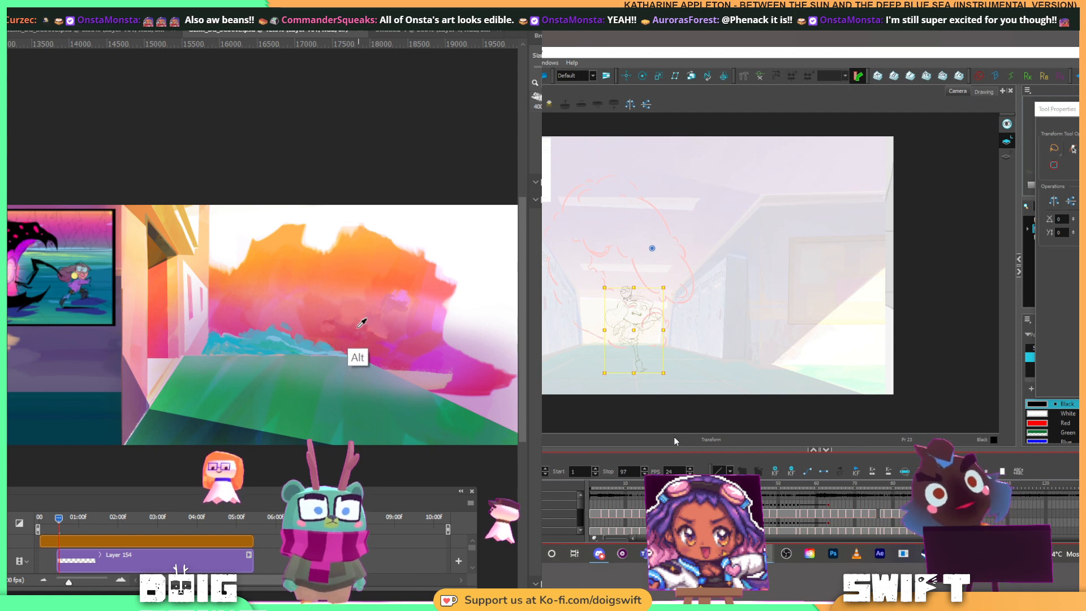
left_click(344, 325, "alt")
left_click_drag(344, 324, 357, 323)
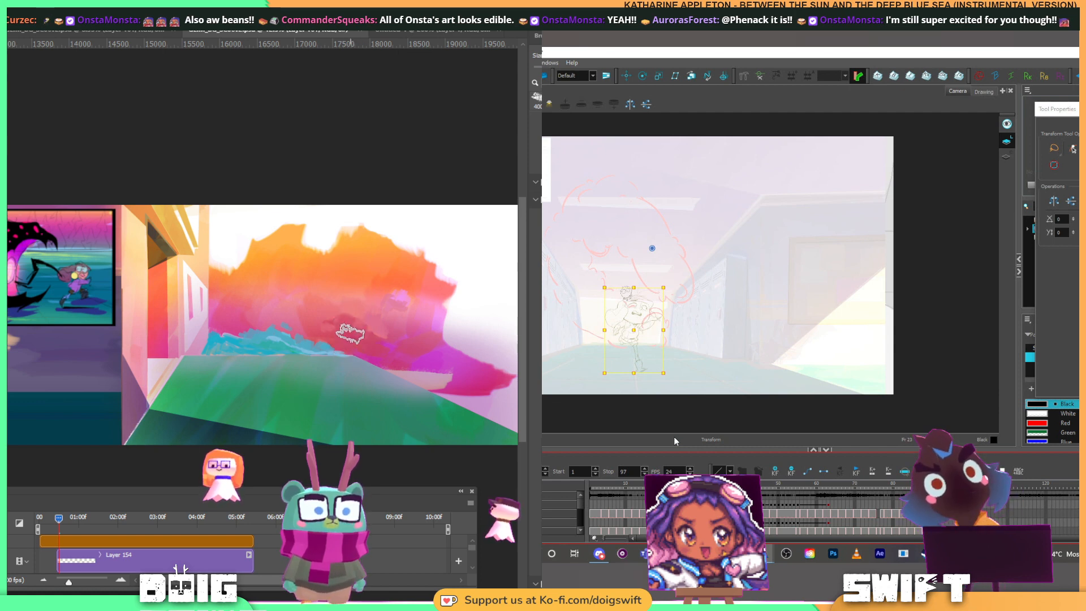
Step: Sample magenta tones from the lower foliage, paint them along its base above the green ground, and save the painting
key("alt")
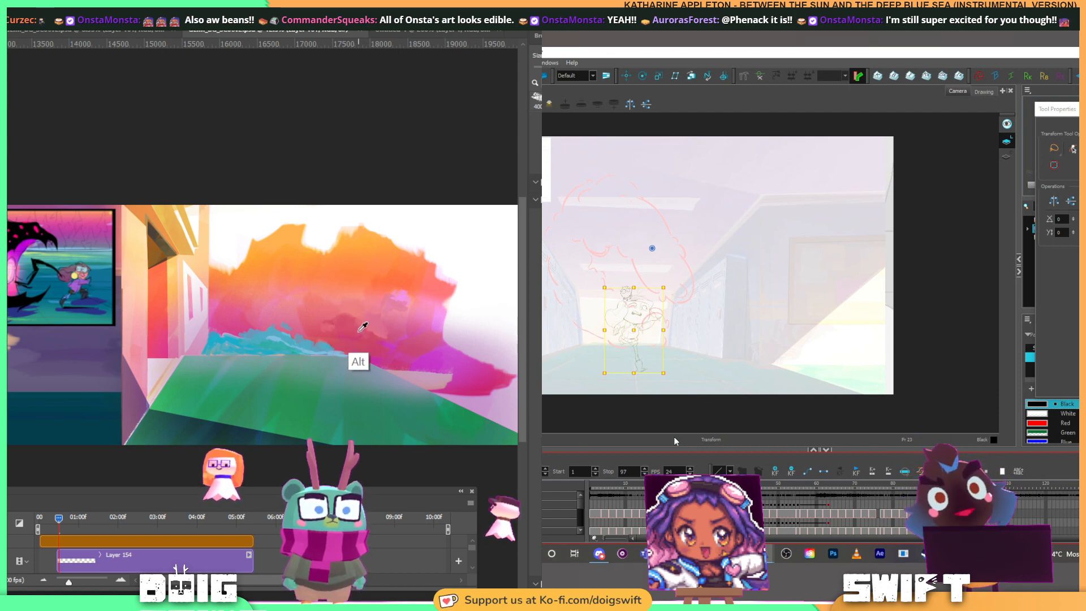
left_click(430, 360, "alt")
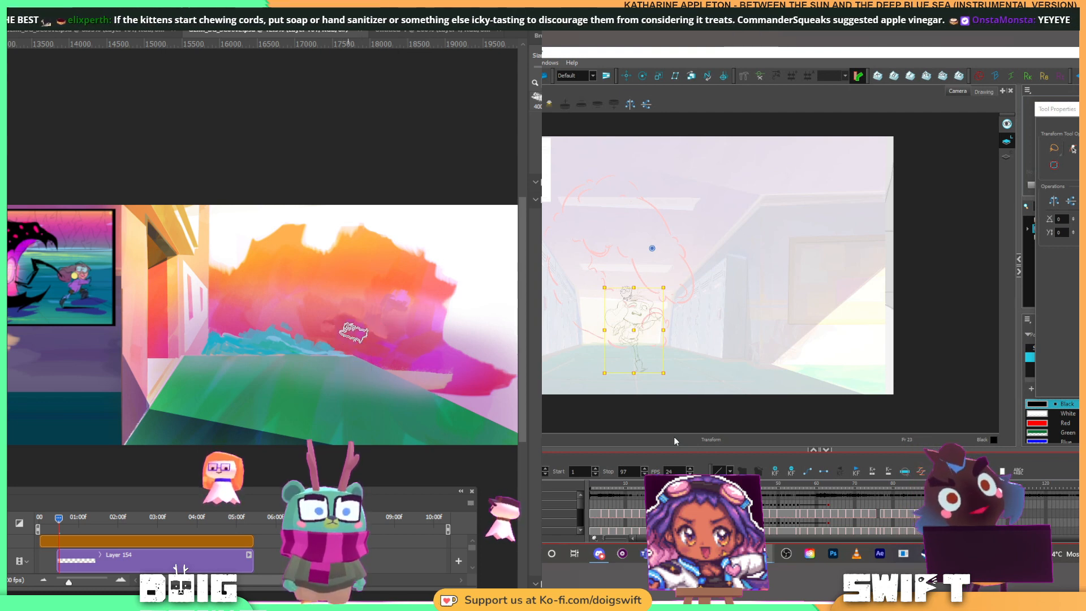
key("alt")
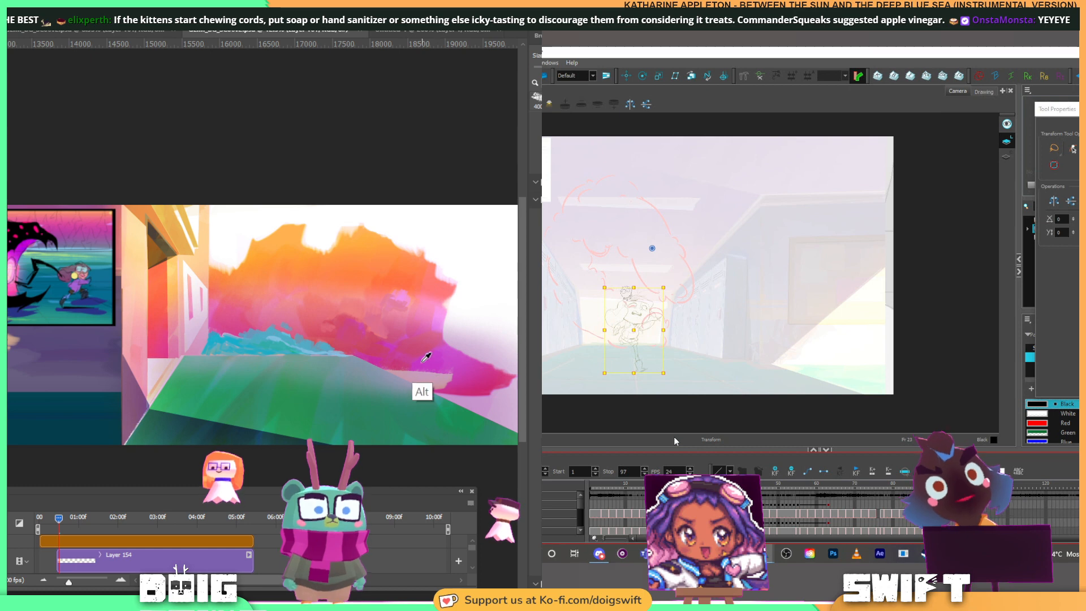
left_click(425, 357, "alt")
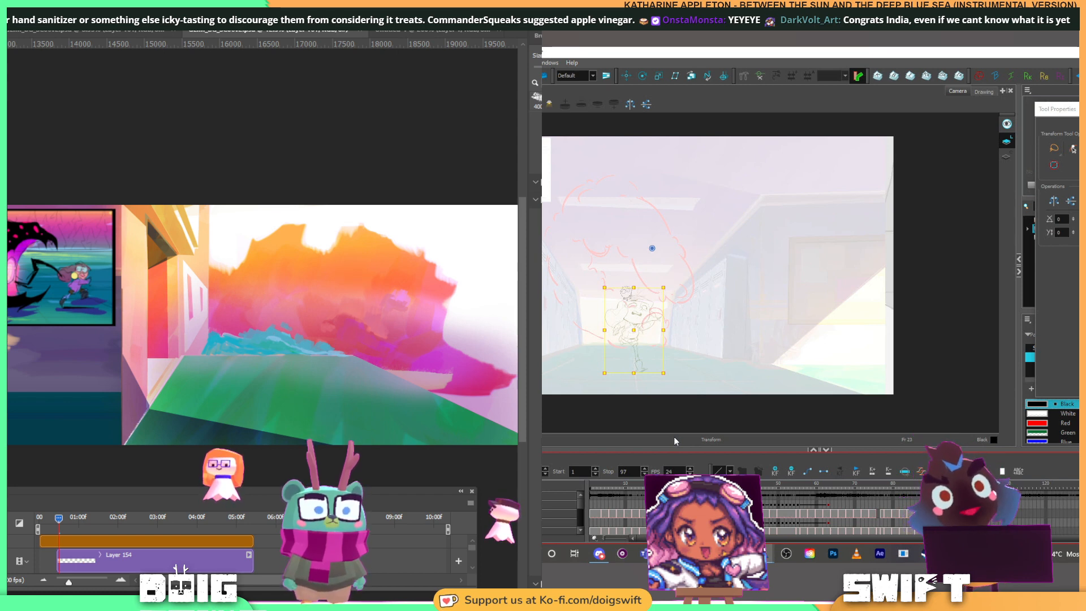
key("ctrl+s")
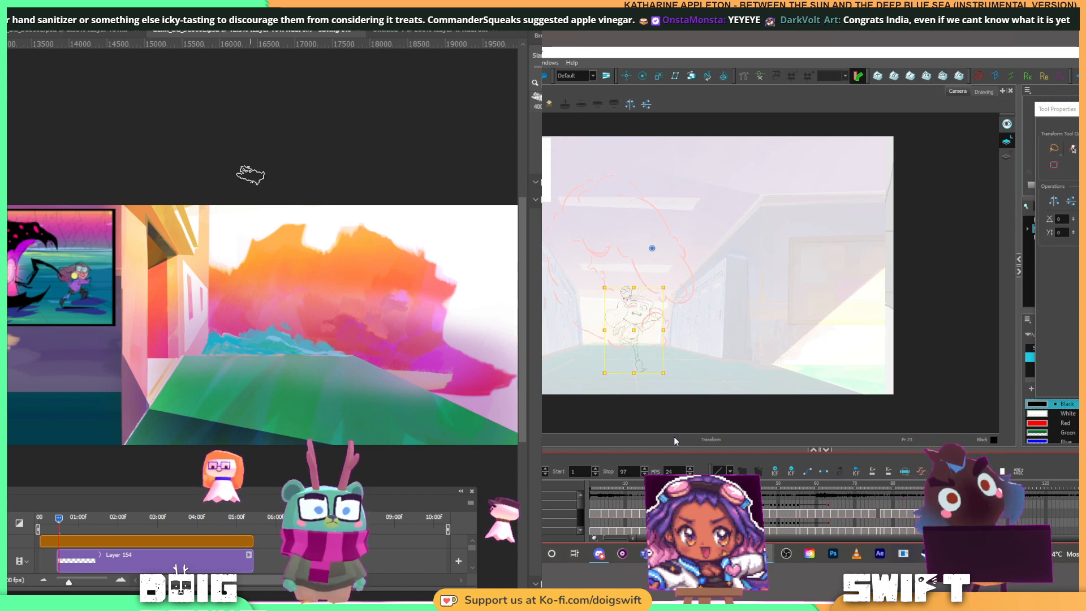